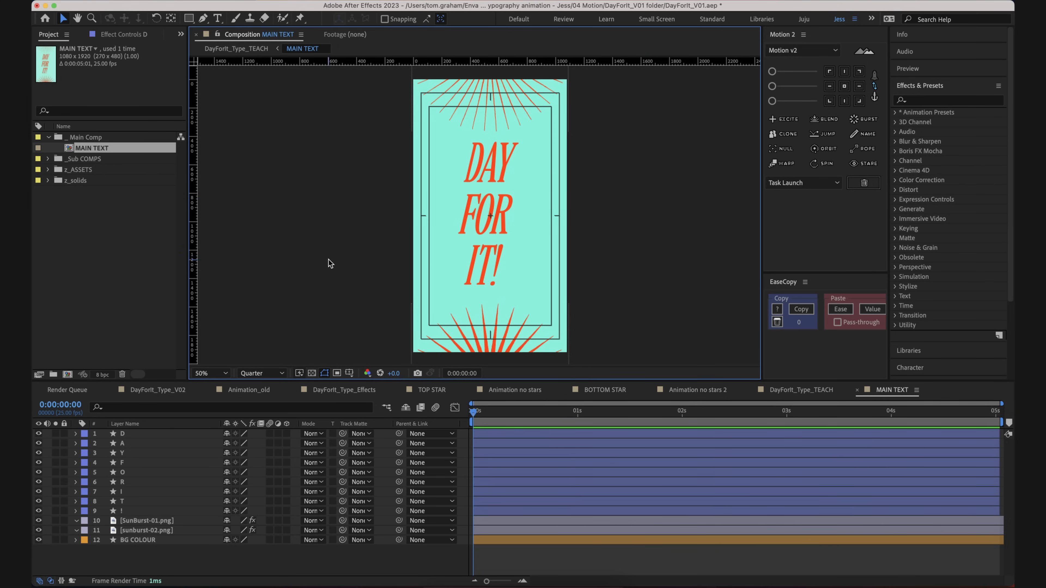
pyautogui.click(151, 511)
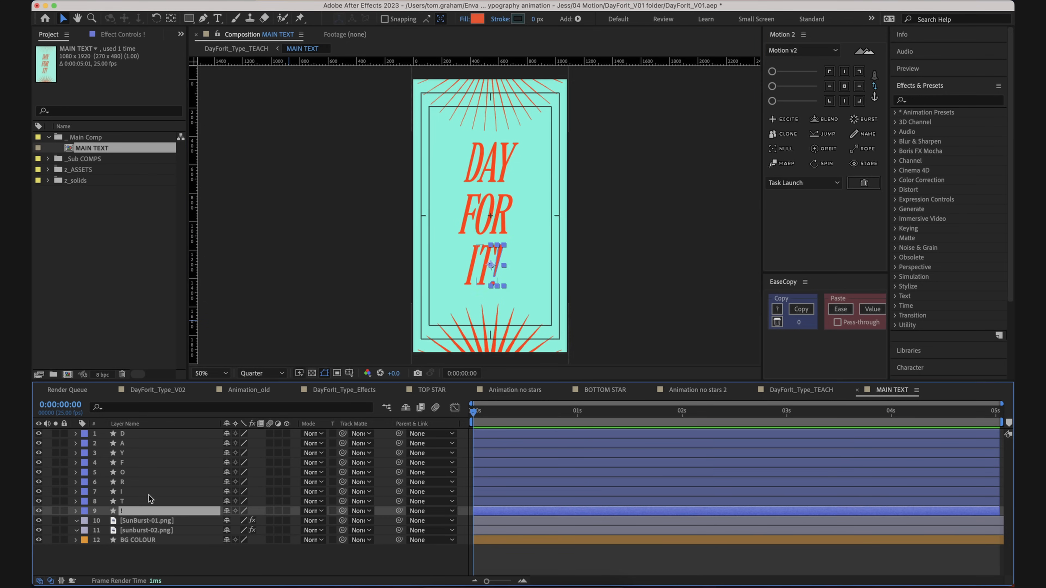
pyautogui.click(147, 440)
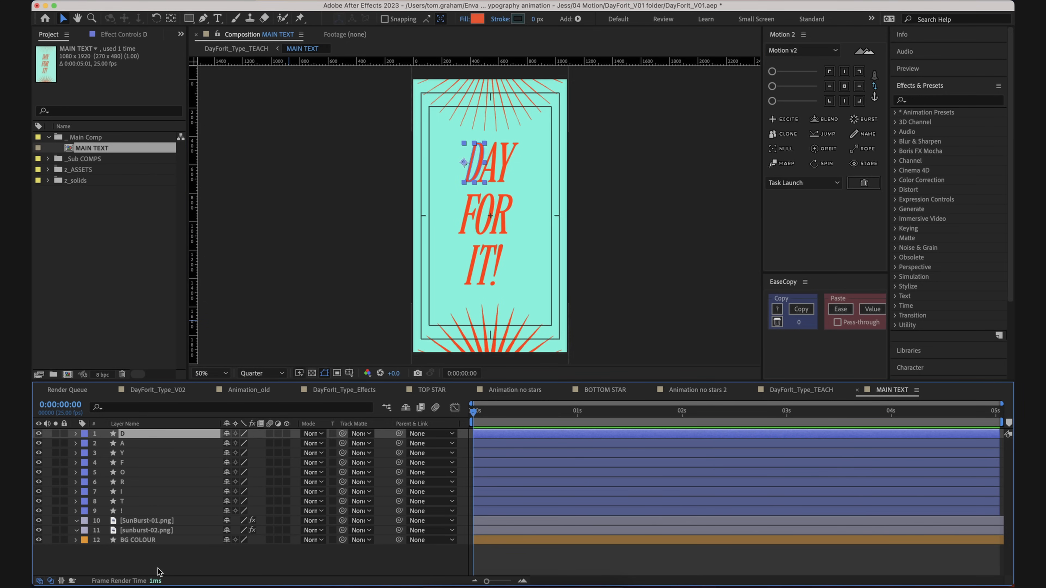
pyautogui.rightClick(130, 482)
pyautogui.moveTo(156, 475)
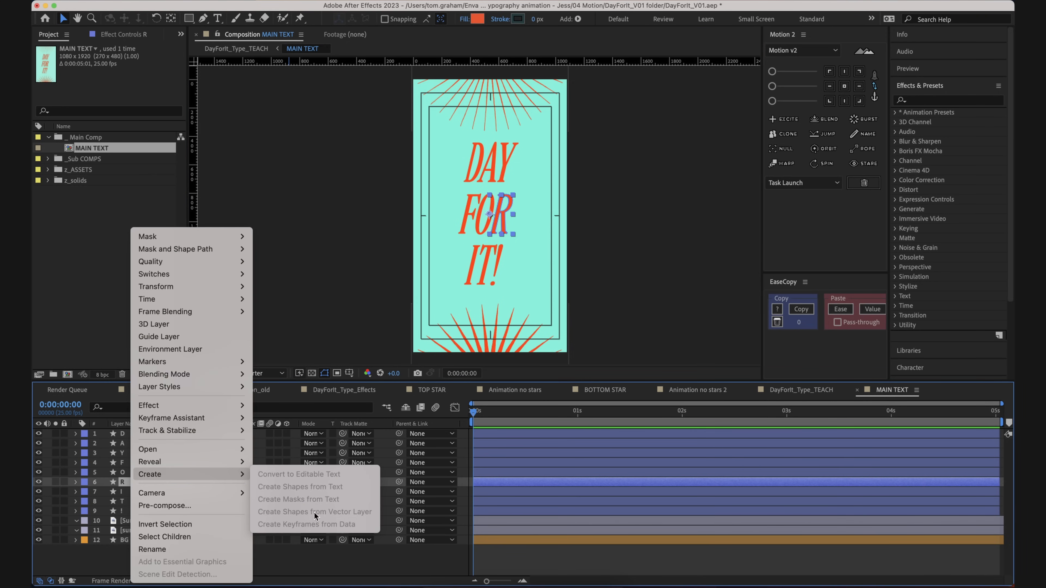
pyautogui.click(333, 563)
pyautogui.click(333, 563)
# - Add a text layer reading DAY over the existing lettering and scale it to 215%
pyautogui.click(217, 17)
pyautogui.click(220, 19)
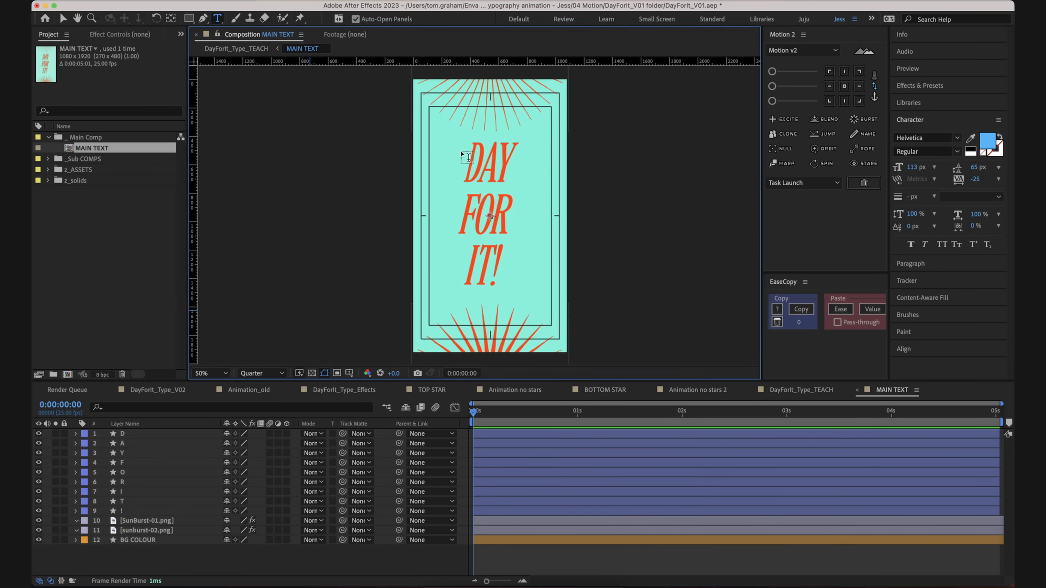
pyautogui.click(468, 157)
pyautogui.write('DAY')
pyautogui.moveTo(241, 444); pyautogui.dragTo(288, 437)
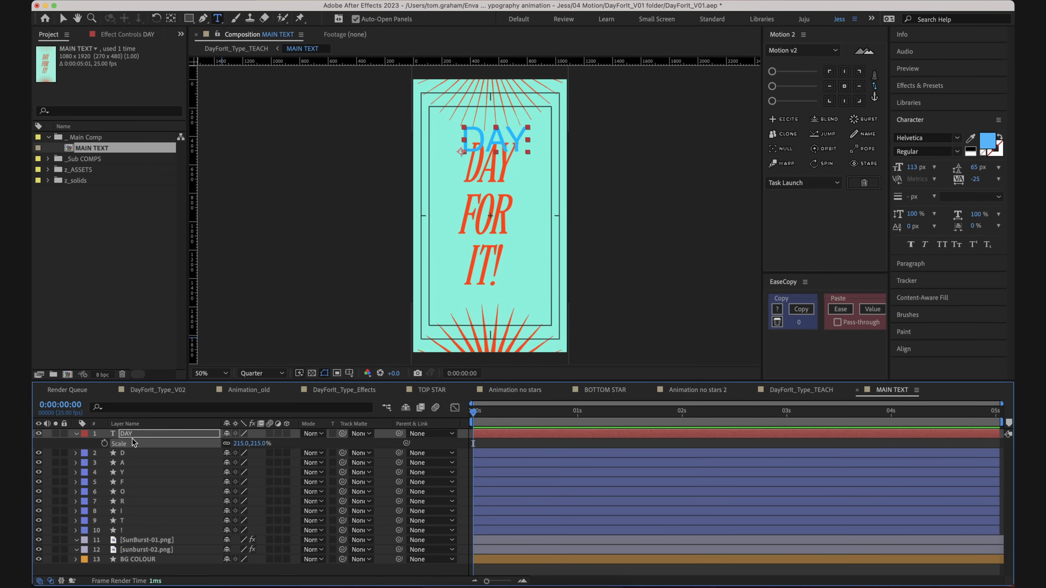
# - Create shapes from the DAY text layer
pyautogui.click(116, 436)
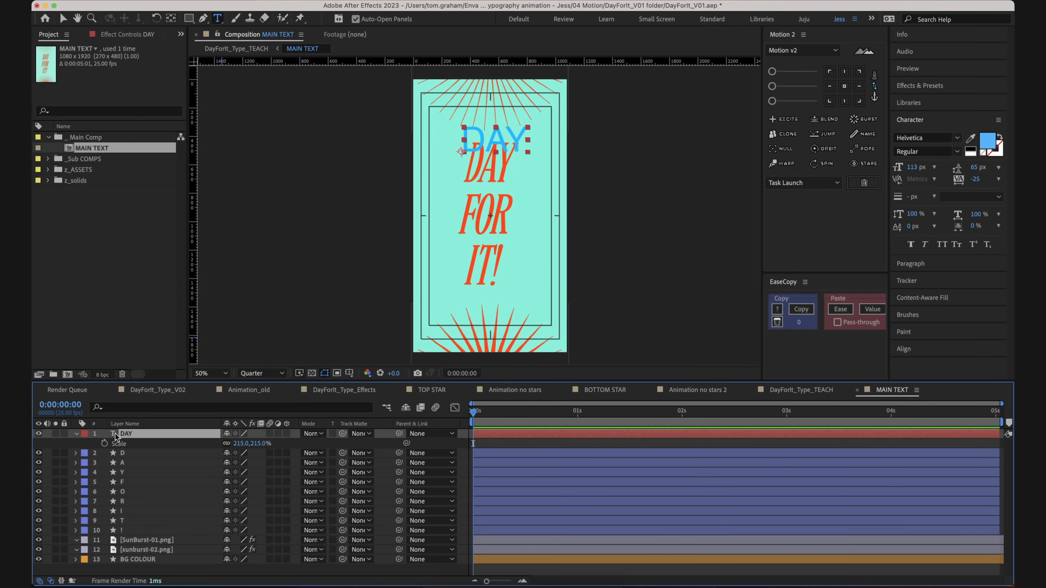
pyautogui.doubleClick(131, 435)
pyautogui.click(517, 139)
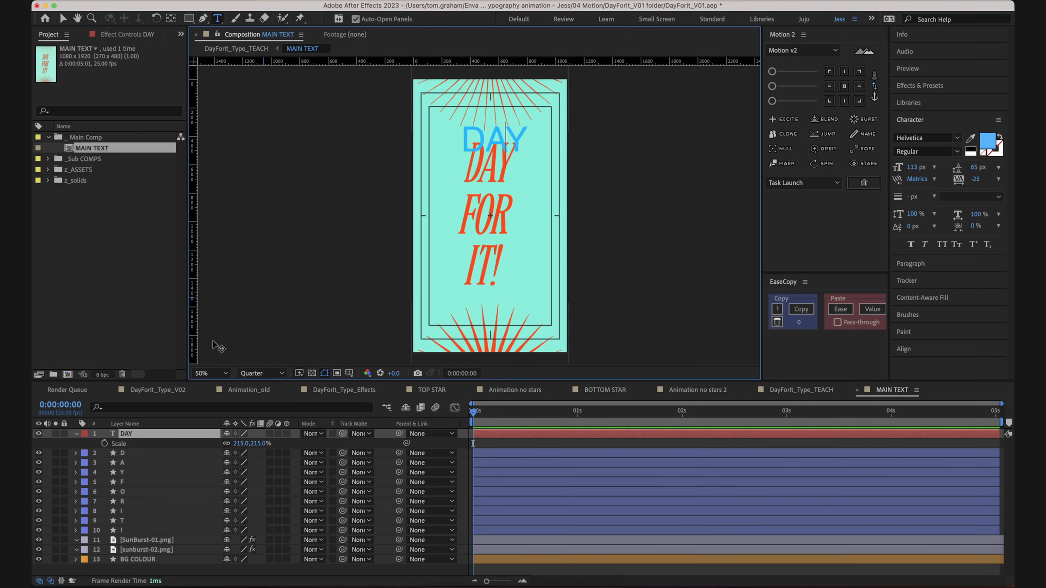
pyautogui.click(151, 432)
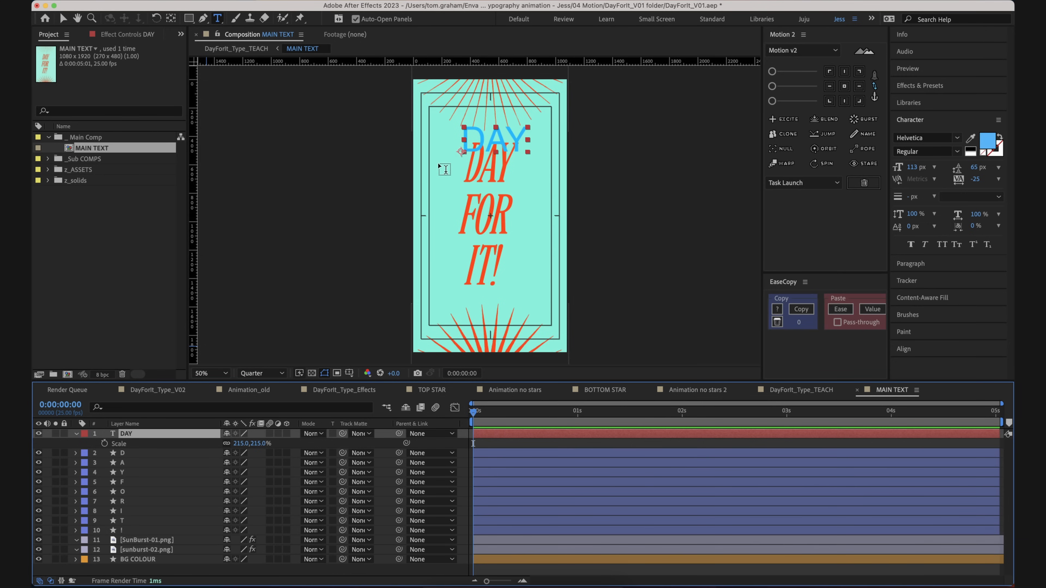
pyautogui.click(63, 19)
pyautogui.rightClick(143, 430)
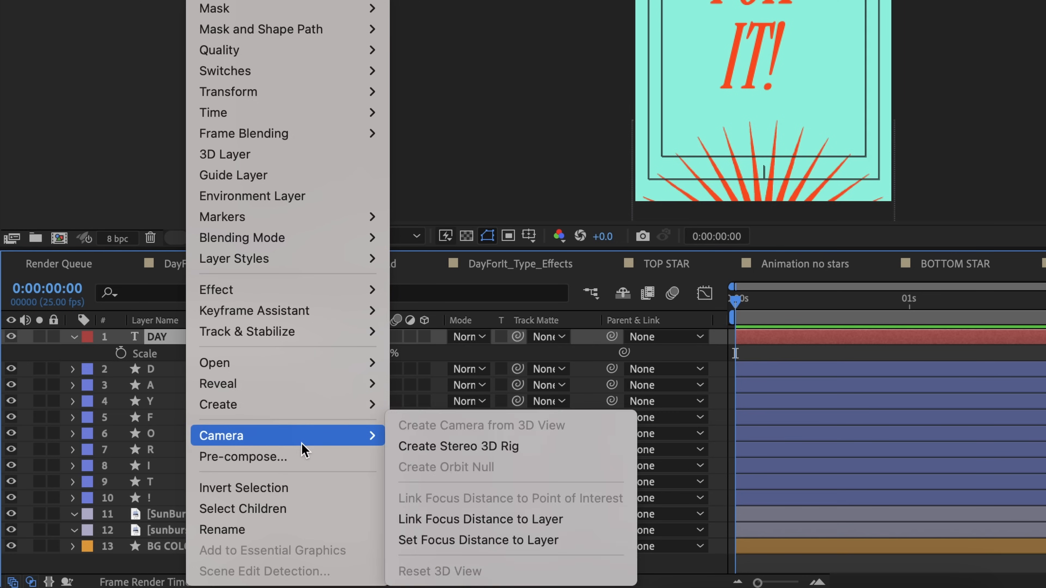
pyautogui.moveTo(216, 477)
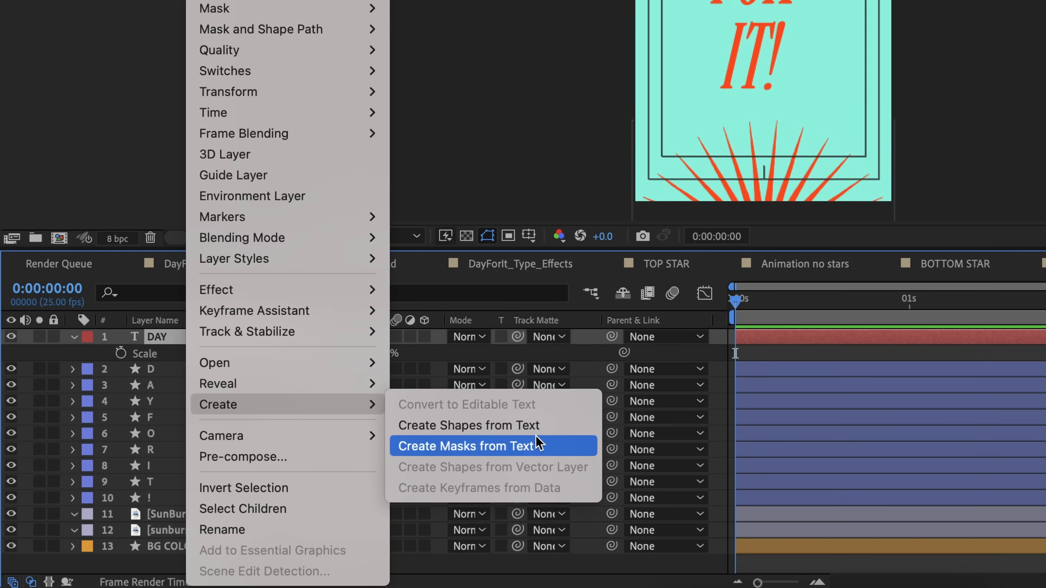
pyautogui.click(538, 429)
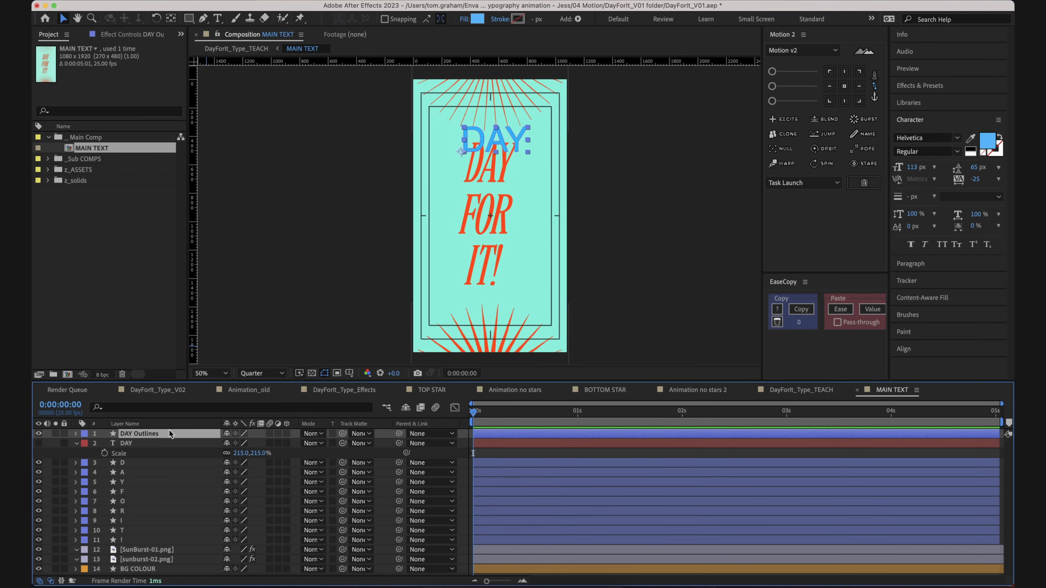
# - Delete the original DAY text layer and select the outlines layer
pyautogui.click(157, 440)
pyautogui.press('Delete')
pyautogui.click(159, 435)
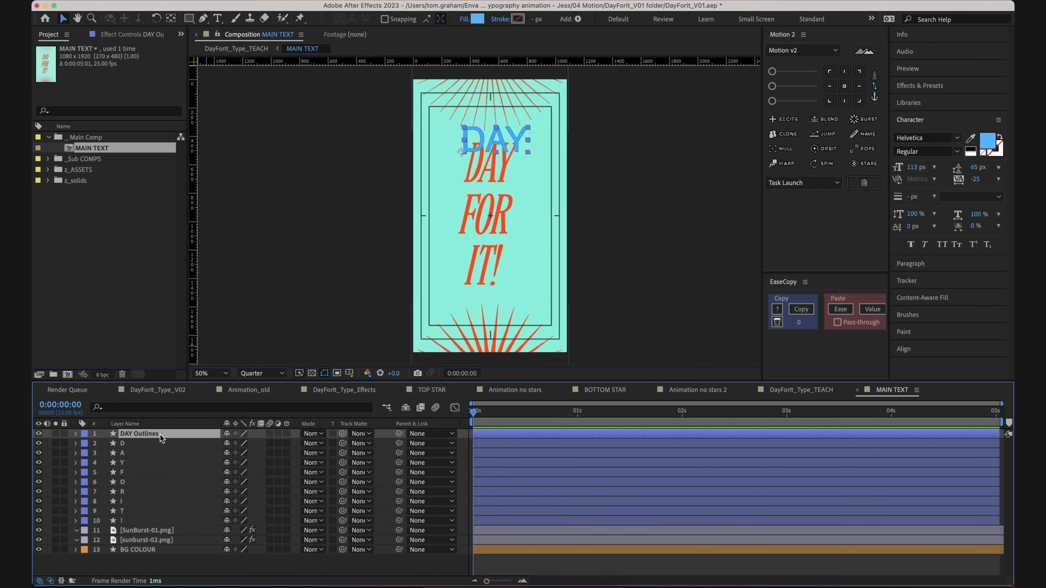
# - Compare the combined DAY outlines layer with the separate letter layers in the composition
pyautogui.scroll(2, 494, 189)
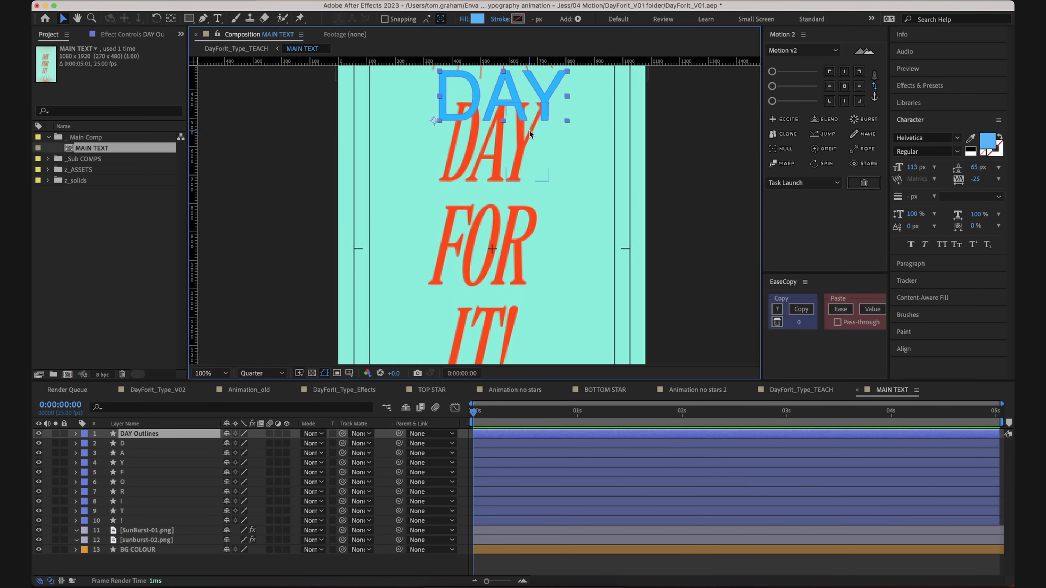
pyautogui.moveTo(529, 129); pyautogui.dragTo(517, 154)
pyautogui.click(155, 436)
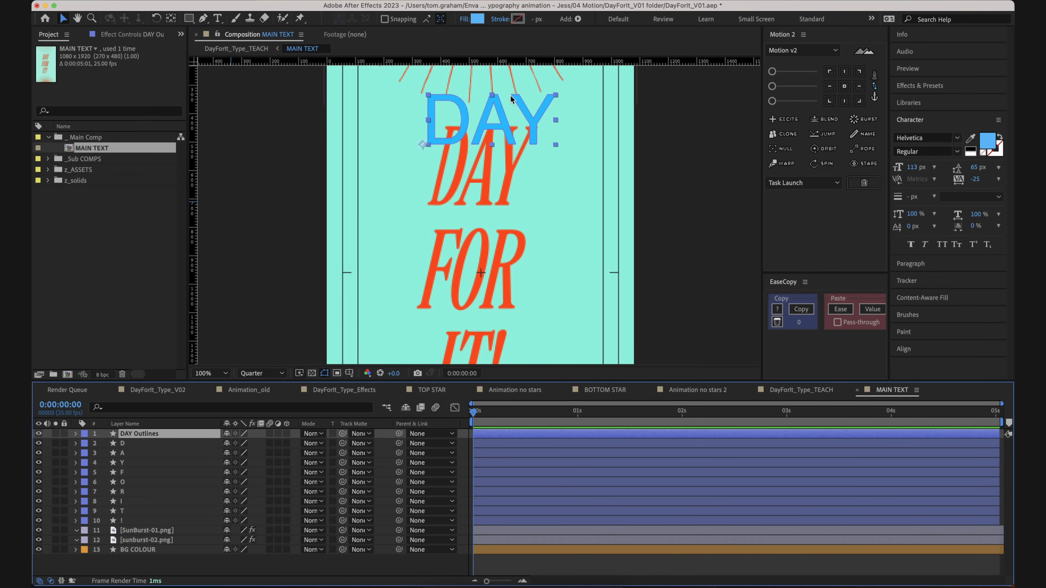
pyautogui.doubleClick(507, 115)
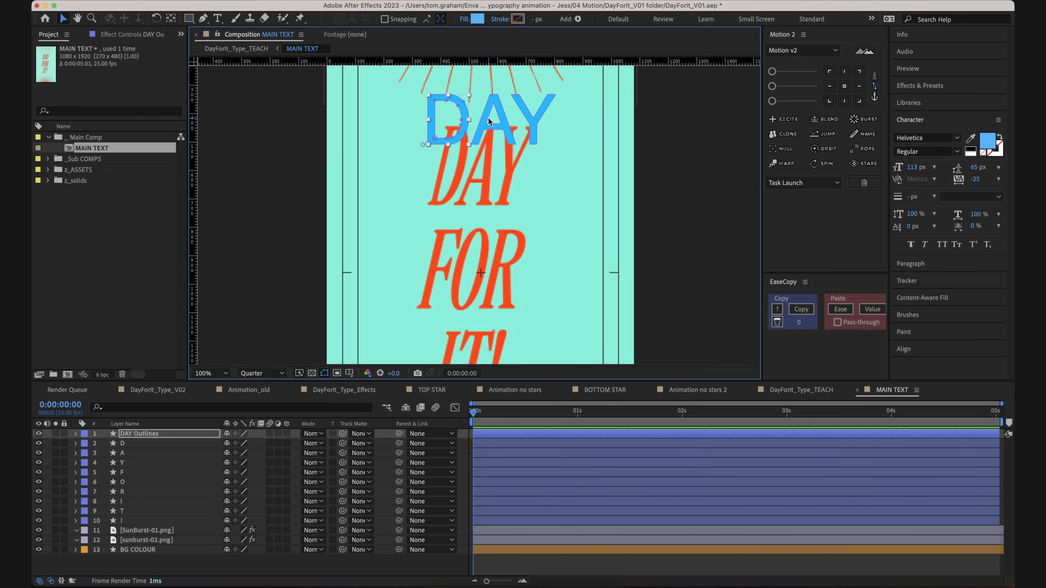
pyautogui.click(169, 436)
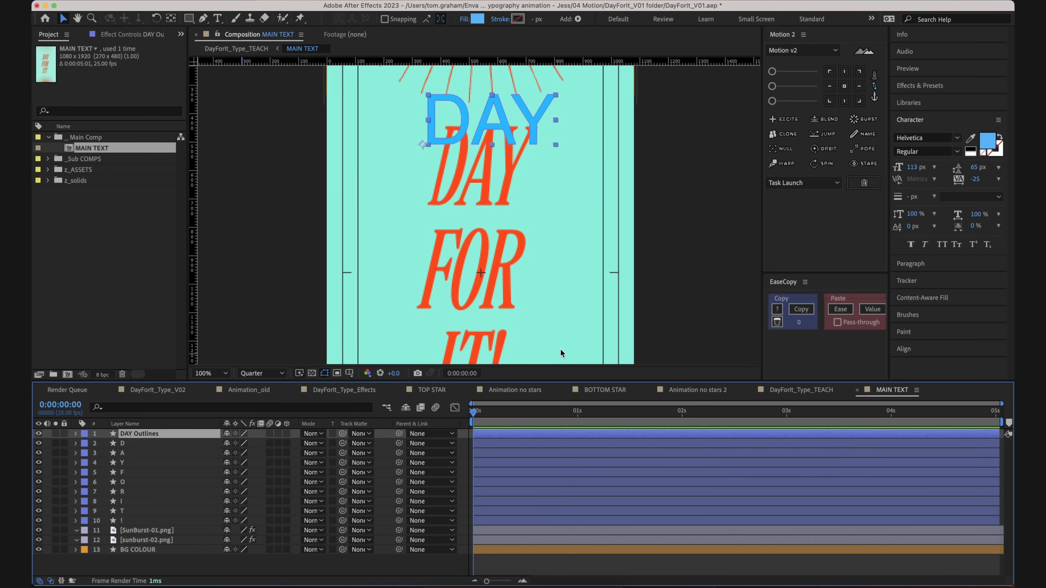
pyautogui.click(457, 177)
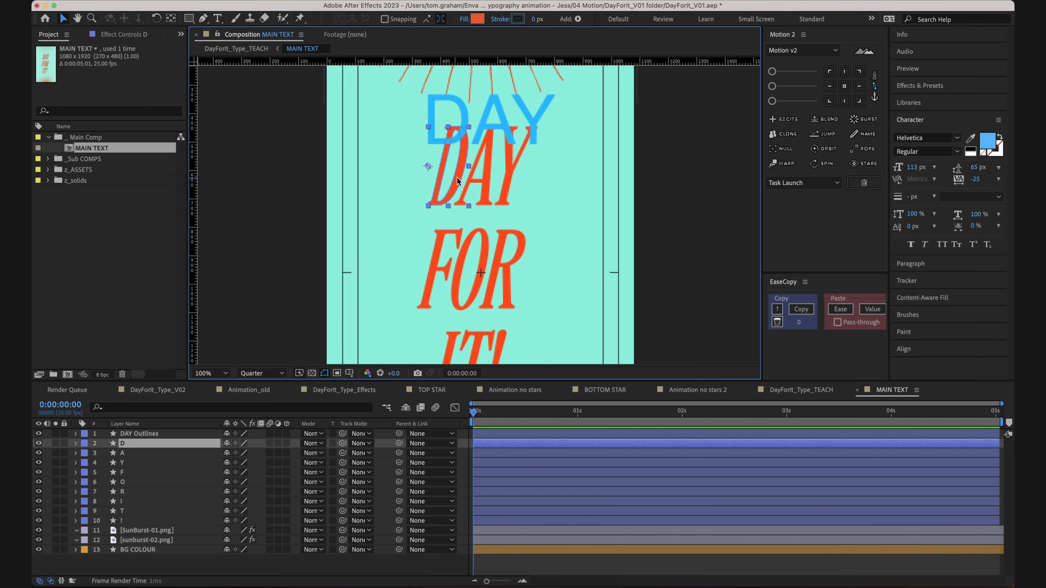
pyautogui.click(490, 171)
pyautogui.click(152, 433)
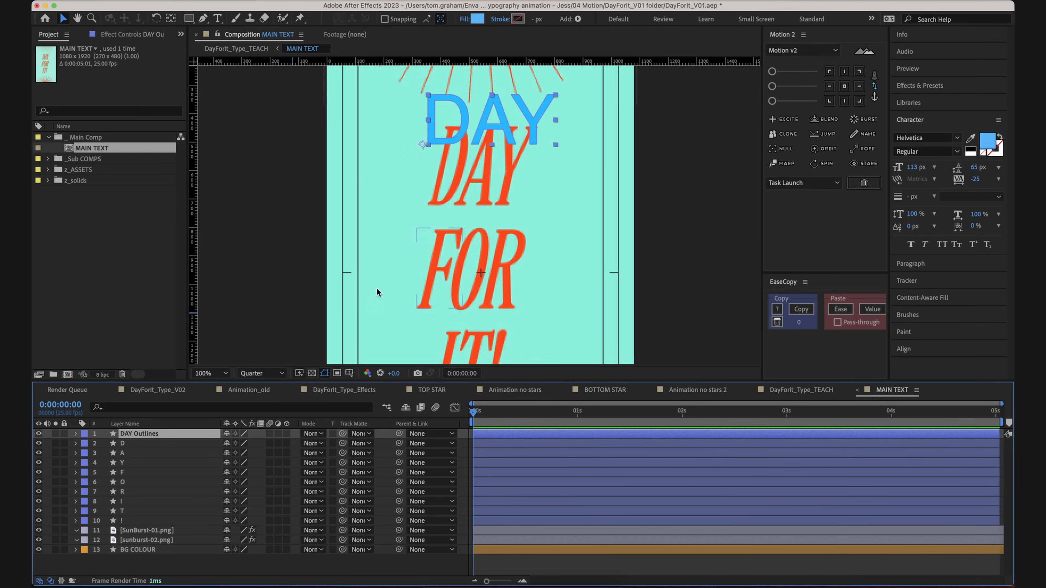
# - Reveal the contents of the DAY outlines layer, collapse the D, A and Y groups, and inspect each one
pyautogui.press('u')
pyautogui.press('u')
pyautogui.click(139, 464)
pyautogui.click(104, 454)
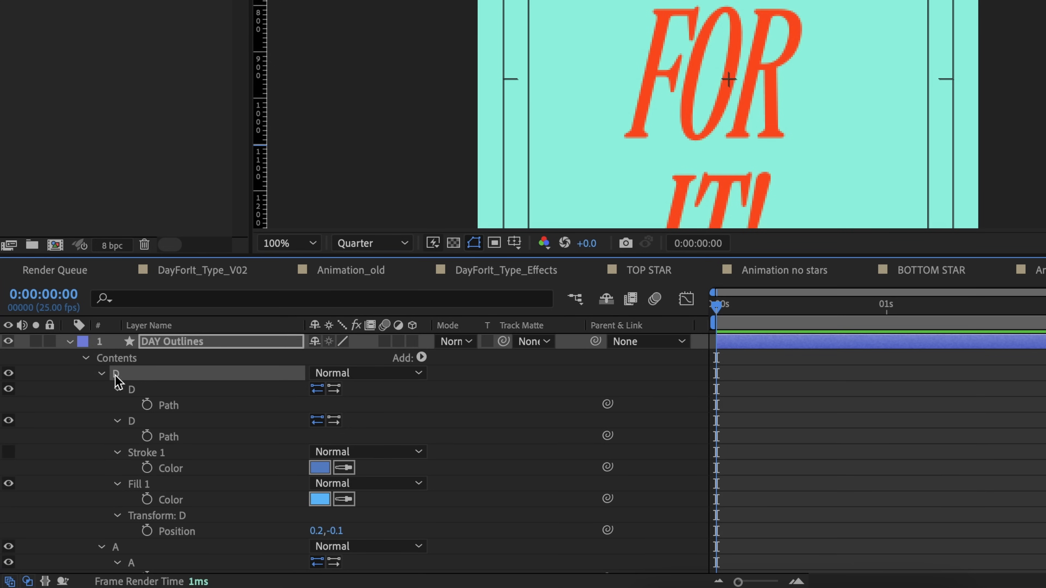
pyautogui.click(102, 373)
pyautogui.click(102, 389)
pyautogui.click(100, 405)
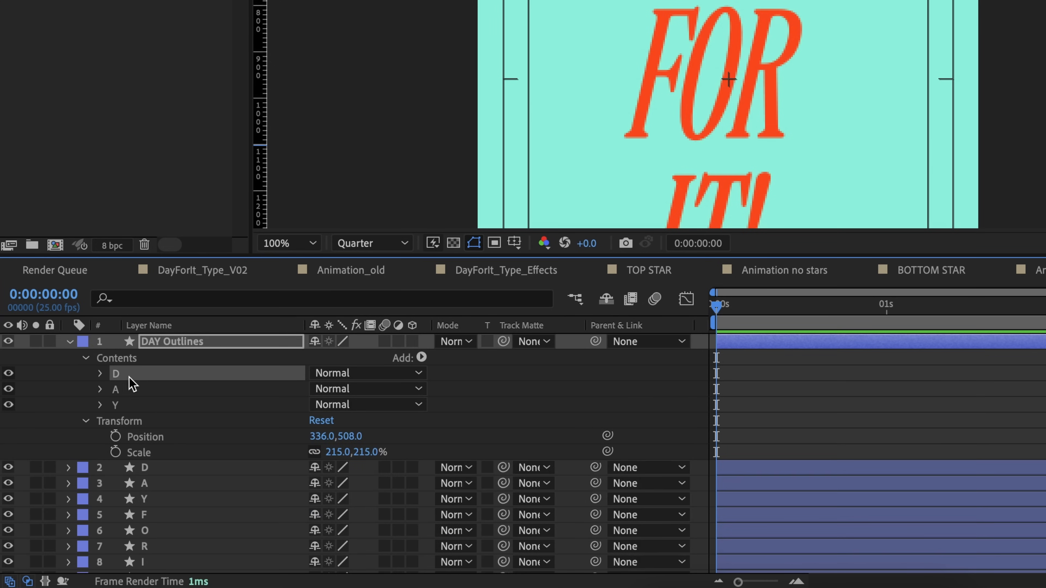
pyautogui.click(127, 388)
pyautogui.click(129, 406)
pyautogui.click(134, 375)
# - Delete the DAY outlines layer and clear the selection
pyautogui.click(159, 342)
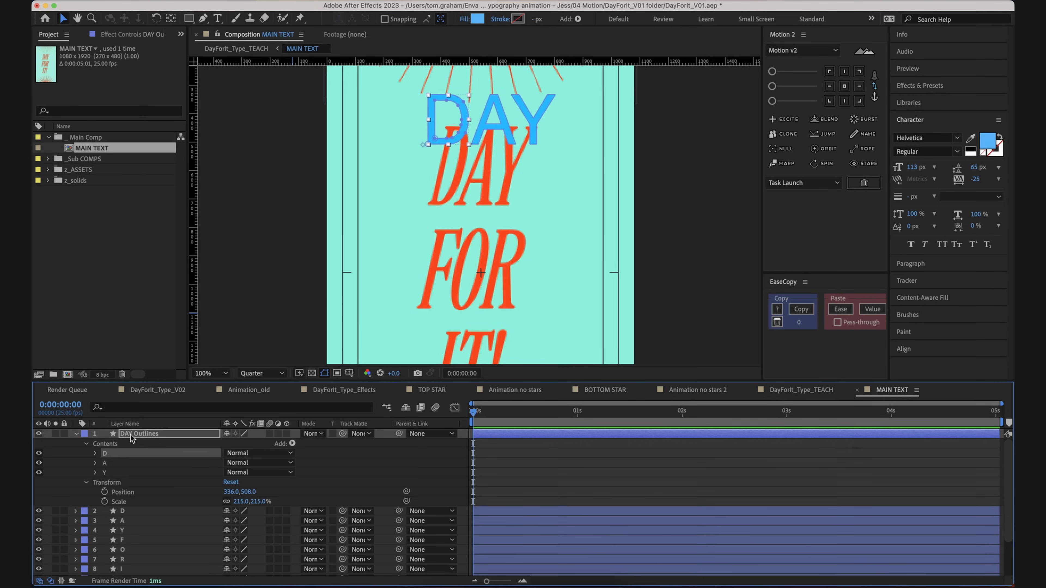
pyautogui.press('Delete')
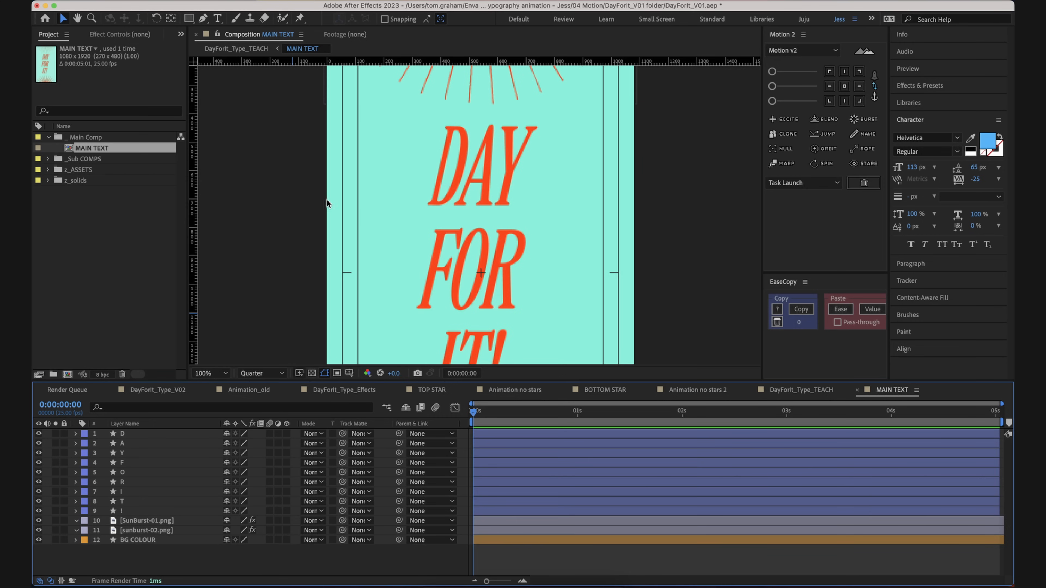
pyautogui.click(593, 206)
pyautogui.moveTo(596, 211); pyautogui.dragTo(598, 180)
pyautogui.scroll(-1, 599, 190)
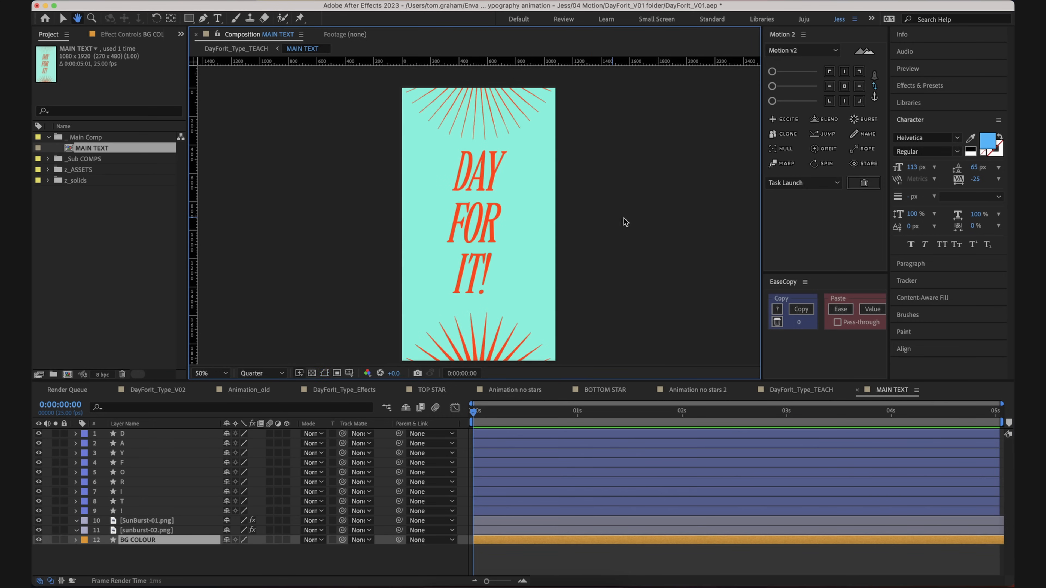
pyautogui.click(340, 167)
# - Select all letter layers from D to the exclamation mark and examine their separate bounds and anchor points
pyautogui.click(123, 511)
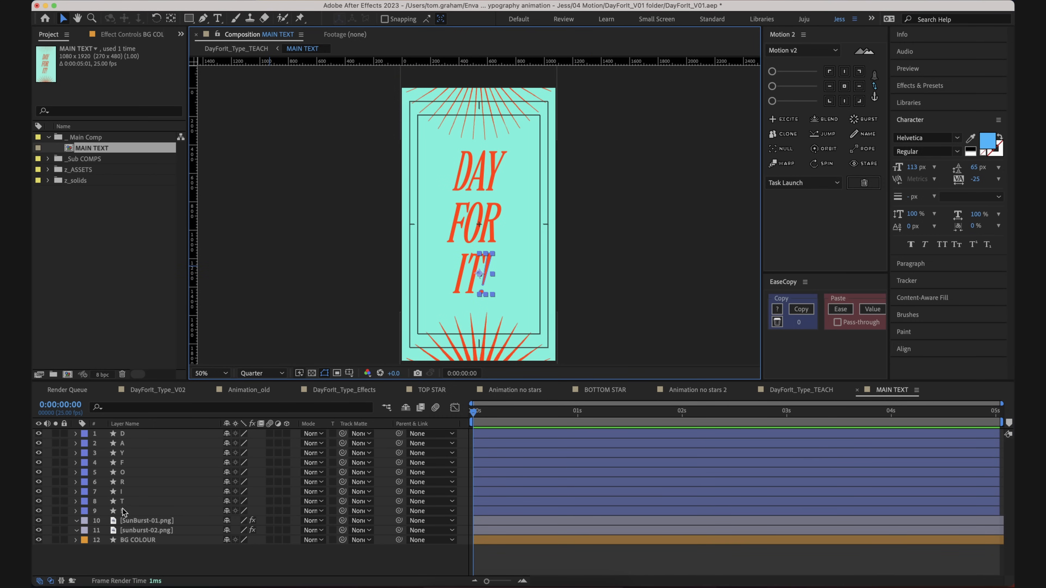
pyautogui.keyDown('shift'); pyautogui.click(130, 433); pyautogui.keyUp('shift')
pyautogui.scroll(1, 543, 193)
pyautogui.moveTo(543, 193); pyautogui.dragTo(523, 275)
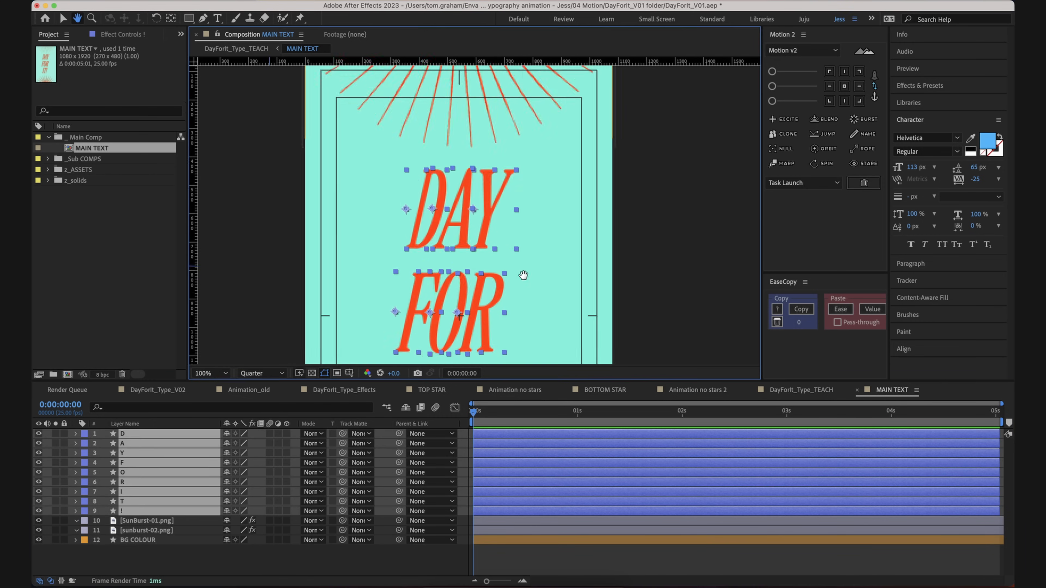
pyautogui.scroll(-1, 523, 275)
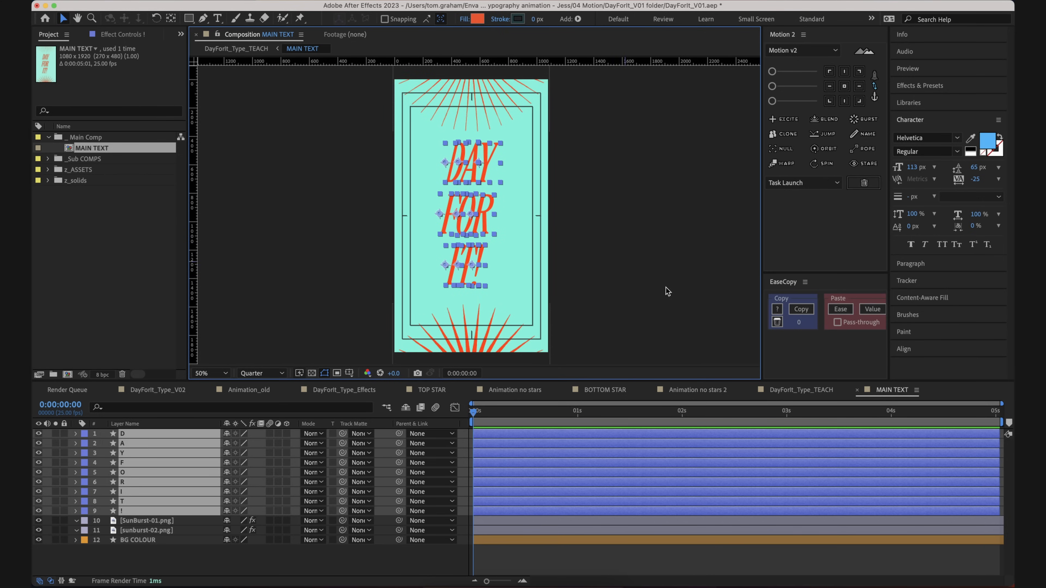
pyautogui.click(546, 553)
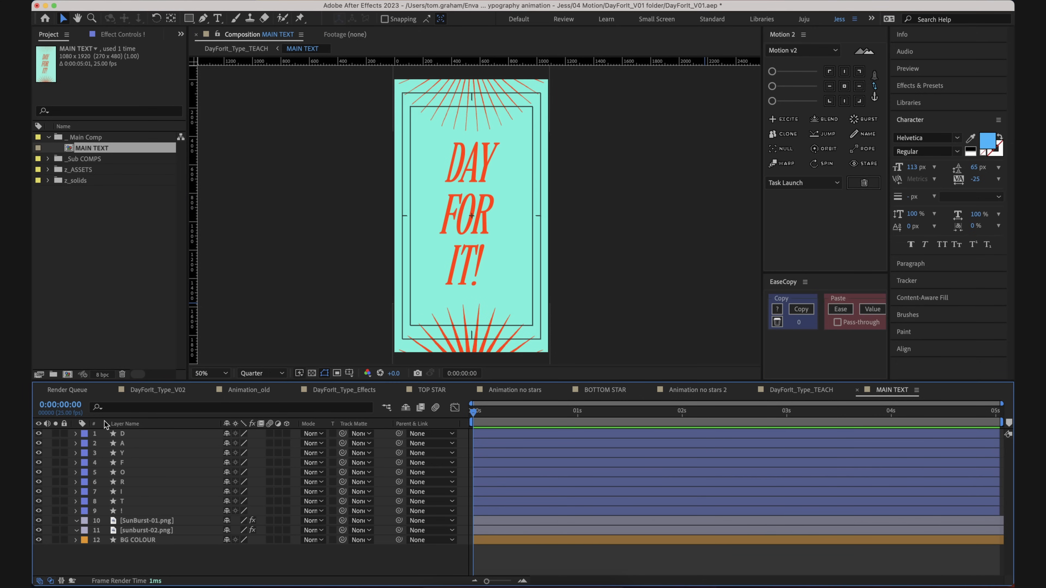
# - Open the DayForIt_Type_V02 composition from the _Sub COMPS folder and preview its letter animation
pyautogui.click(124, 435)
pyautogui.scroll(2, 524, 182)
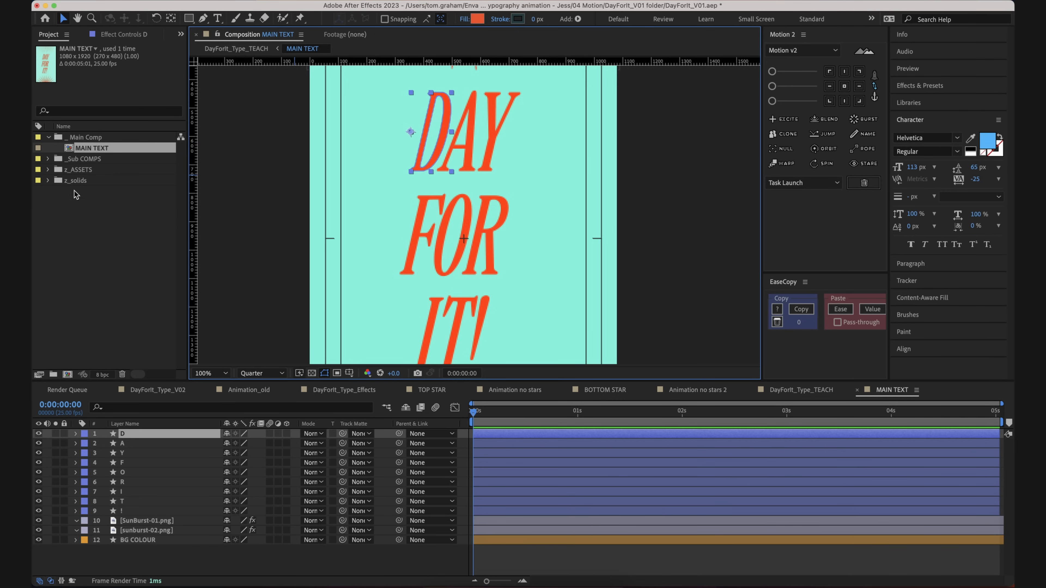
pyautogui.doubleClick(82, 158)
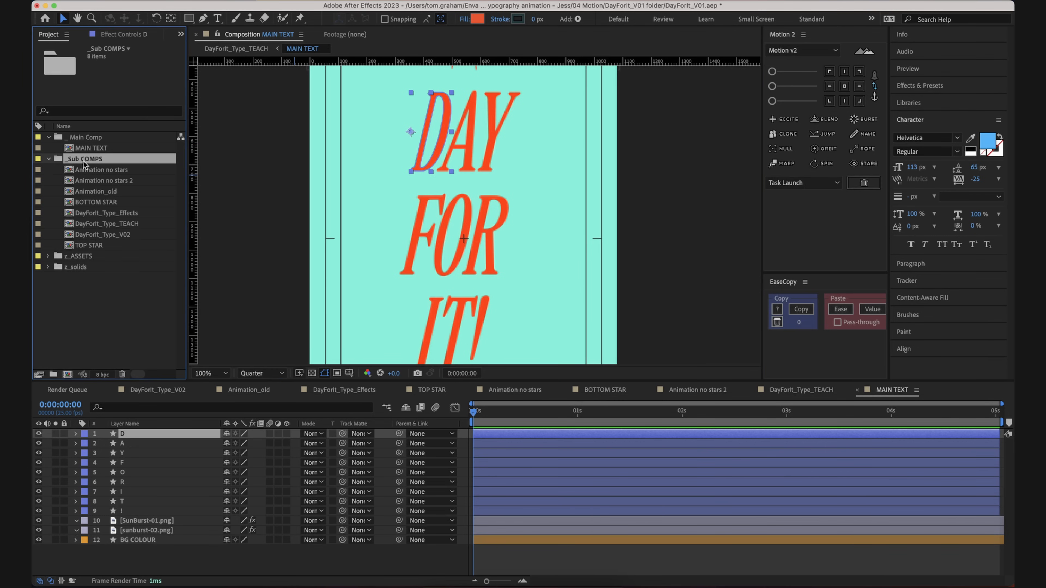
pyautogui.click(113, 234)
pyautogui.doubleClick(113, 234)
pyautogui.press('Home')
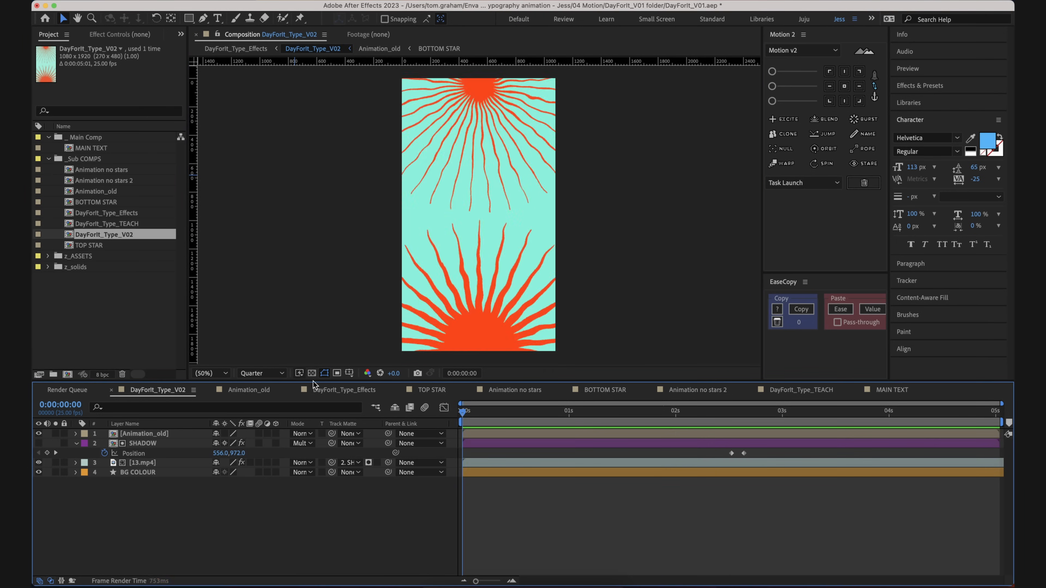
pyautogui.press('space')
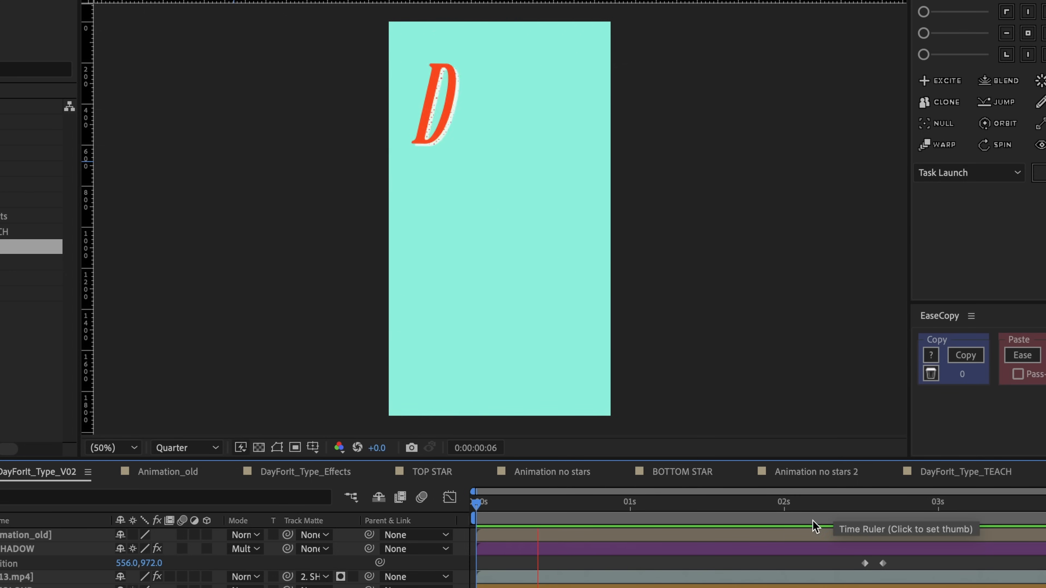
pyautogui.moveTo(679, 502)
pyautogui.mouseDown()
pyautogui.moveTo(528, 511)
pyautogui.moveTo(679, 503)
pyautogui.mouseUp()
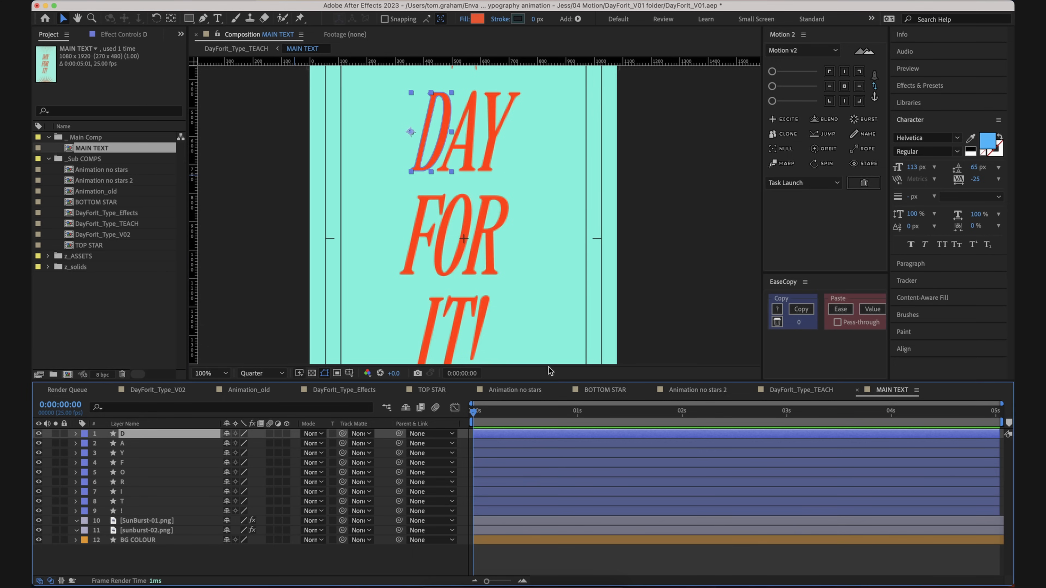
# - Try scaling the D layer in the MAIN TEXT composition down to about 49%, and undo the scaling
pyautogui.scroll(1, 474, 249)
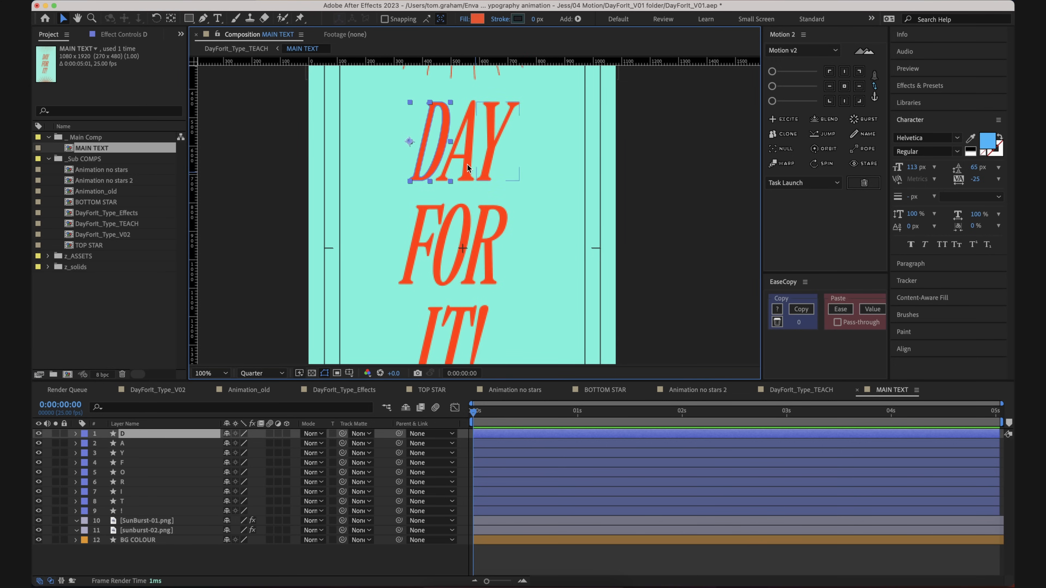
pyautogui.press('s')
pyautogui.moveTo(257, 444)
pyautogui.mouseDown()
pyautogui.moveTo(237, 445)
pyautogui.moveTo(246, 446)
pyautogui.mouseUp()
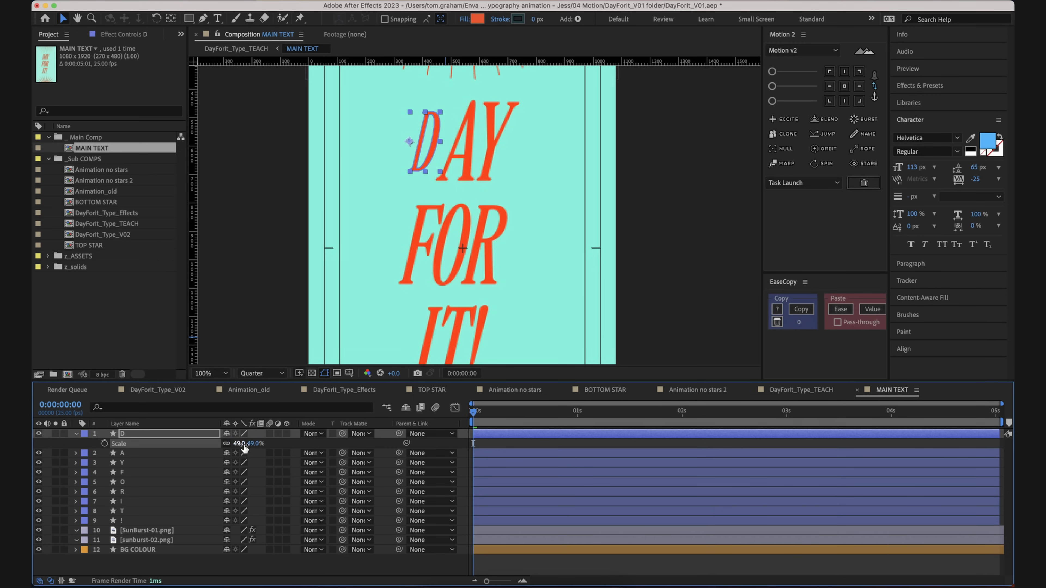
pyautogui.press('super+z')
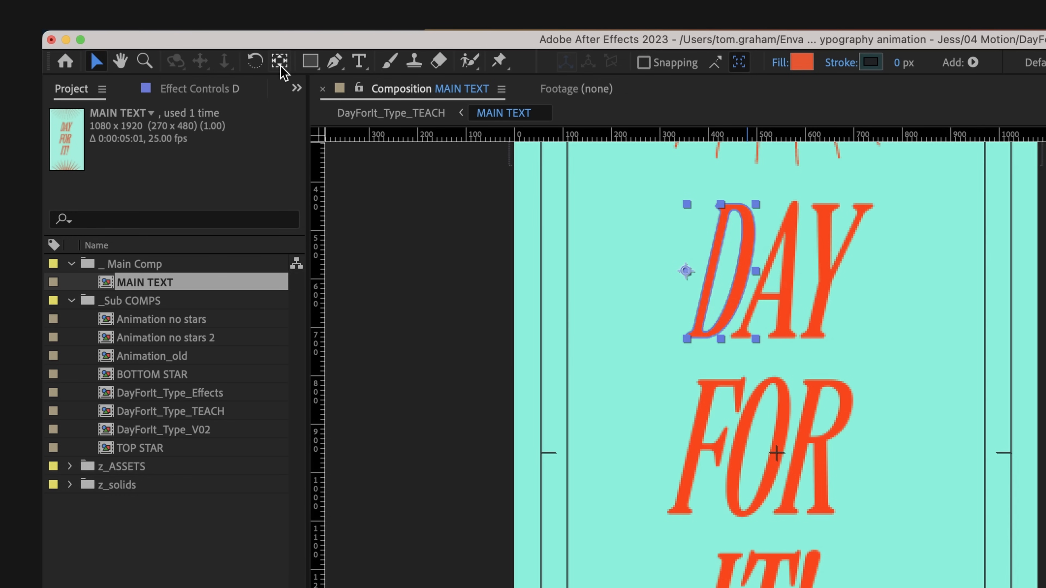
# - Move the D layer's anchor point from the left edge of its bounds to the foot of its stem
pyautogui.click(280, 62)
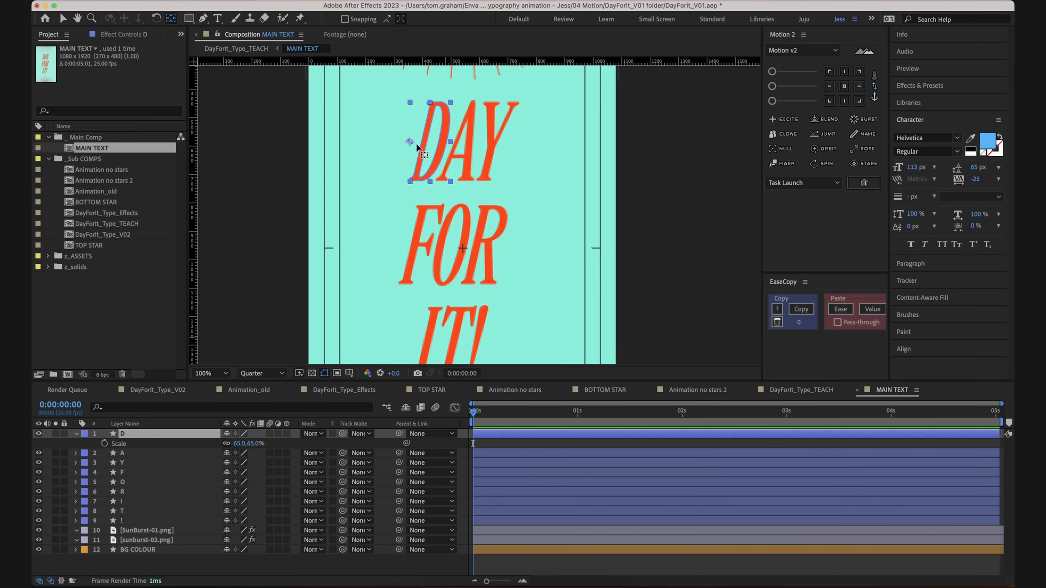
pyautogui.click(412, 146)
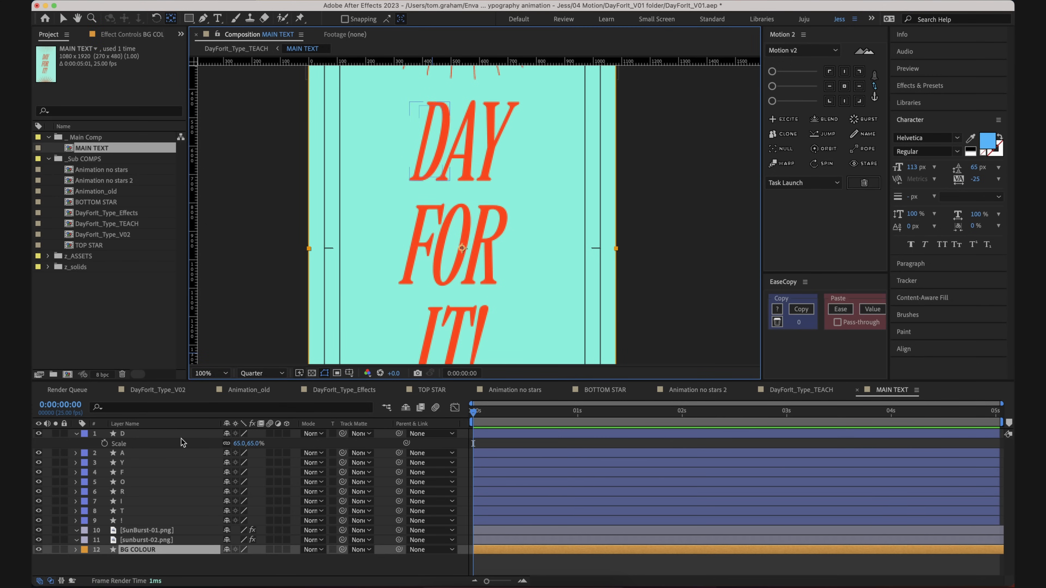
pyautogui.click(429, 182)
pyautogui.moveTo(410, 143); pyautogui.dragTo(442, 264)
pyautogui.press('.')
pyautogui.press('space')
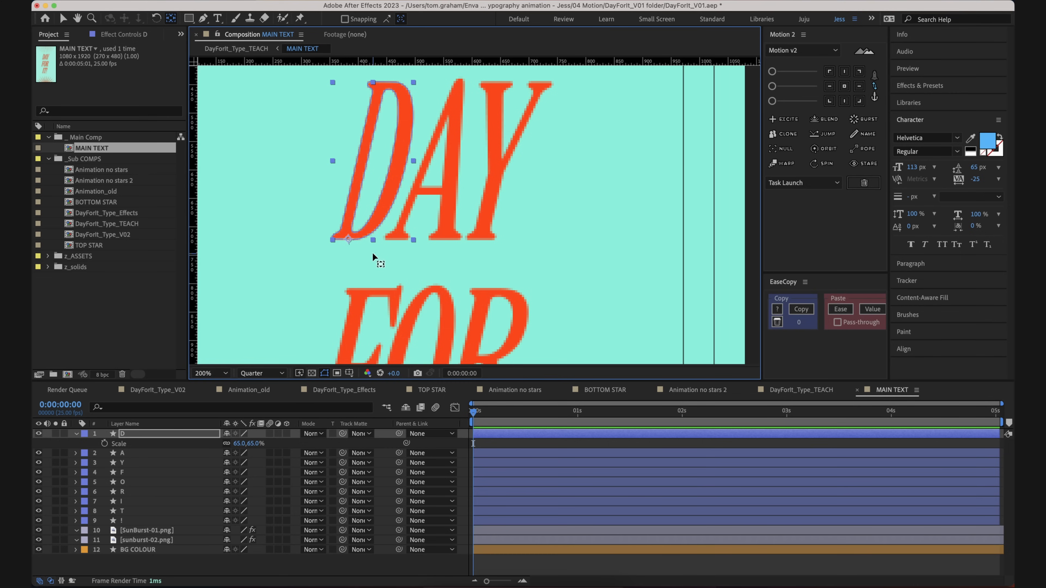
pyautogui.press(',')
pyautogui.press('.')
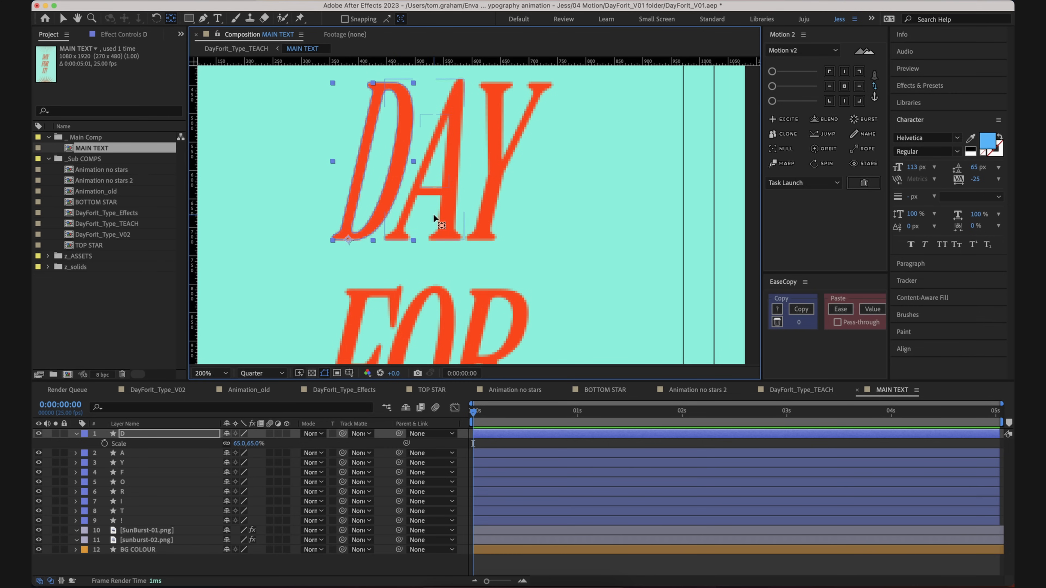
pyautogui.moveTo(435, 218); pyautogui.dragTo(438, 232)
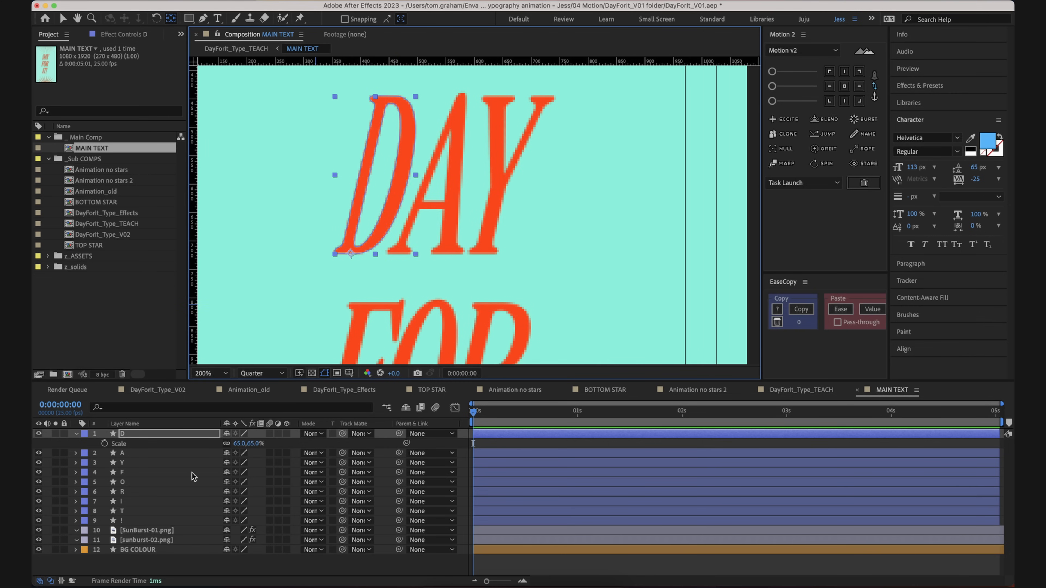
# - Move the anchor points of the A and Y layers in DAY to the baseline at the bottom of each letter
pyautogui.click(418, 194)
pyautogui.moveTo(389, 173); pyautogui.dragTo(422, 253)
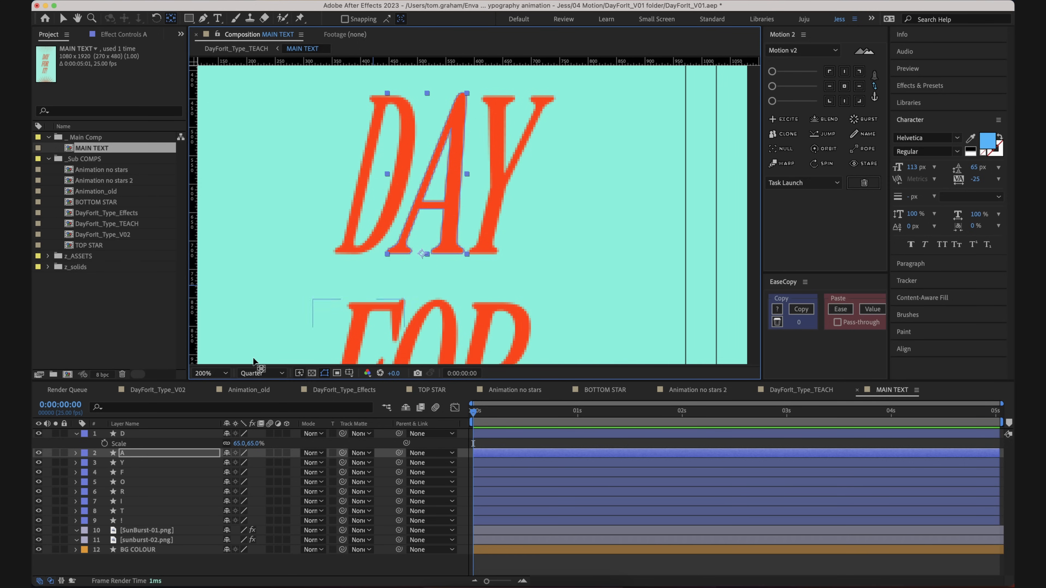
pyautogui.click(520, 181)
pyautogui.moveTo(469, 176); pyautogui.dragTo(483, 256)
# - Move the anchor points of the F, O and R layers in FOR to the base of each letter
pyautogui.scroll(-8, 483, 256)
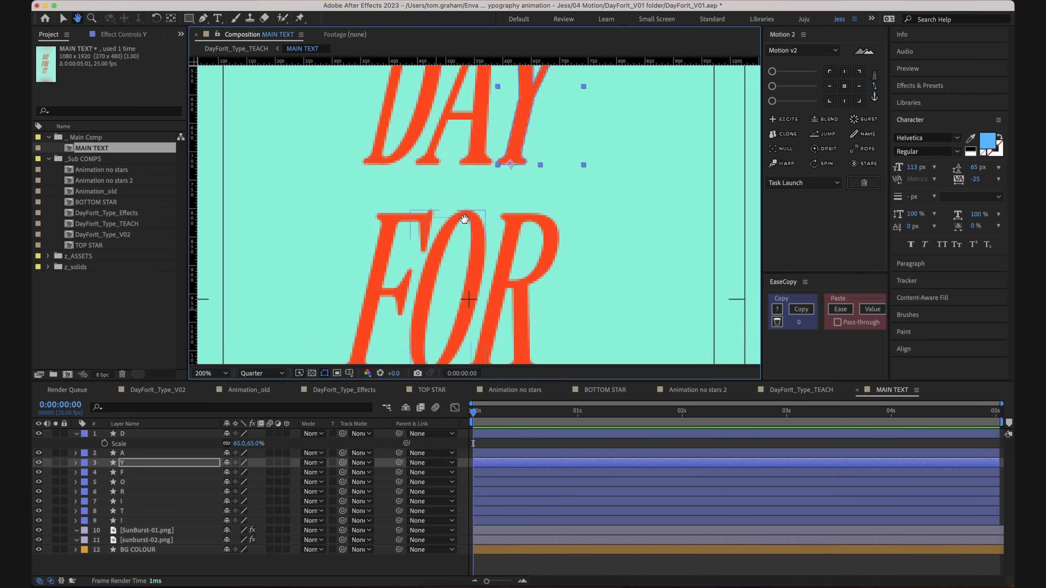
pyautogui.click(391, 190)
pyautogui.moveTo(349, 198); pyautogui.dragTo(364, 279)
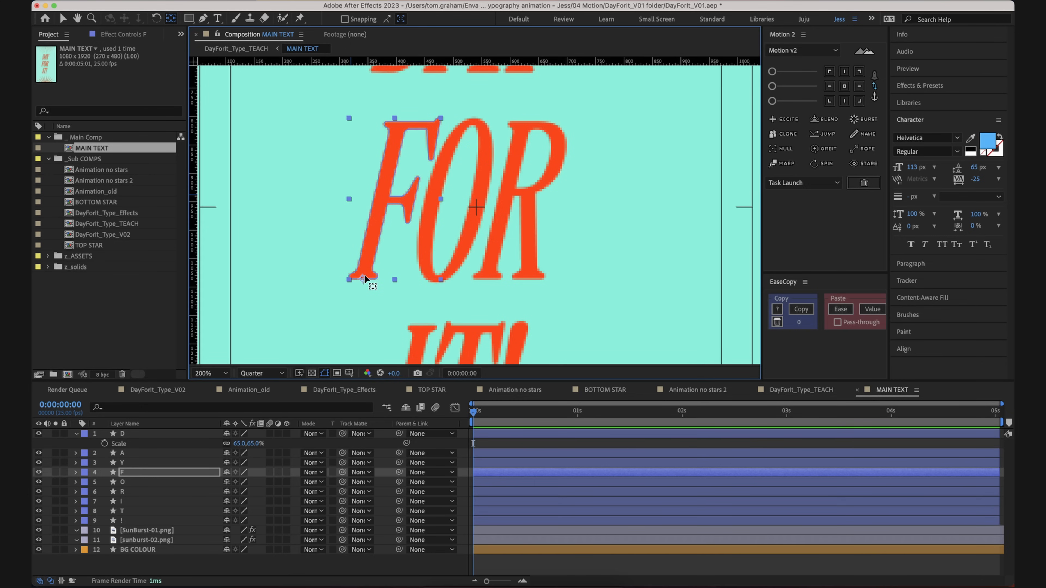
pyautogui.click(185, 482)
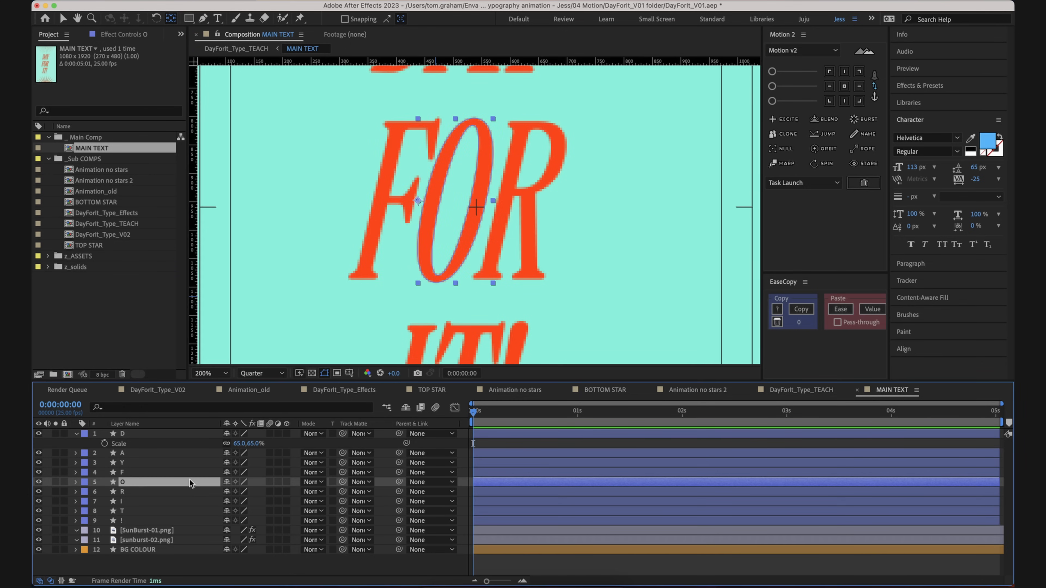
pyautogui.moveTo(419, 202); pyautogui.dragTo(436, 284)
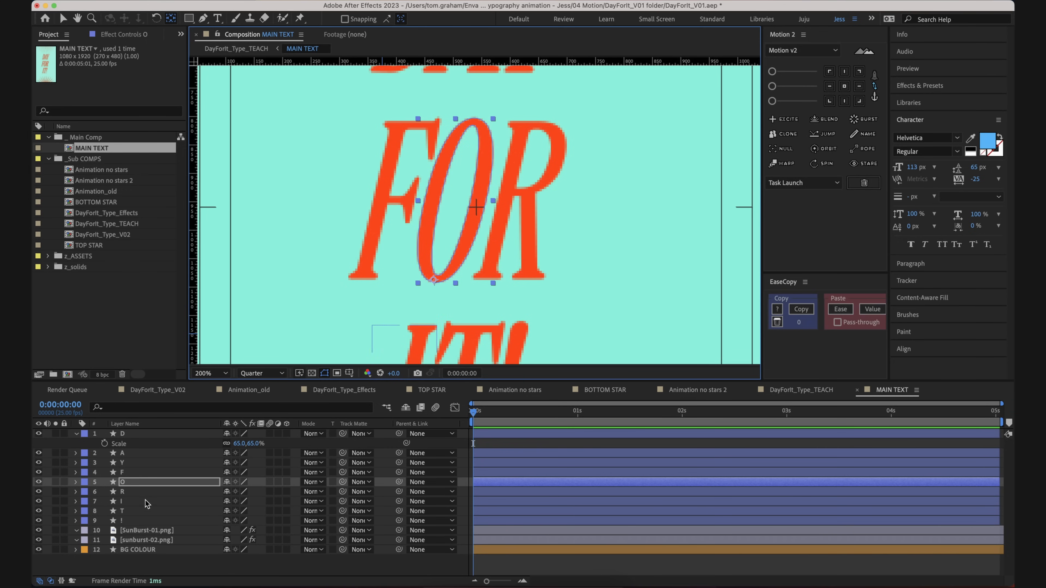
pyautogui.click(150, 492)
pyautogui.moveTo(474, 201); pyautogui.dragTo(509, 279)
# - Move the anchor points of the I, T and exclamation mark layers to the base of each character
pyautogui.scroll(-5, 509, 279)
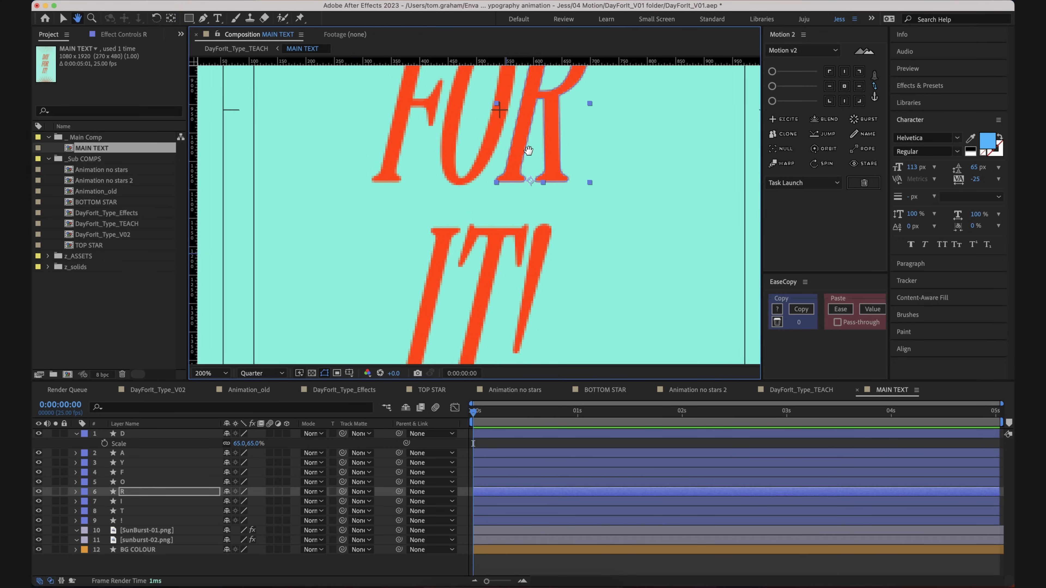
pyautogui.scroll(-3, 453, 247)
pyautogui.click(153, 501)
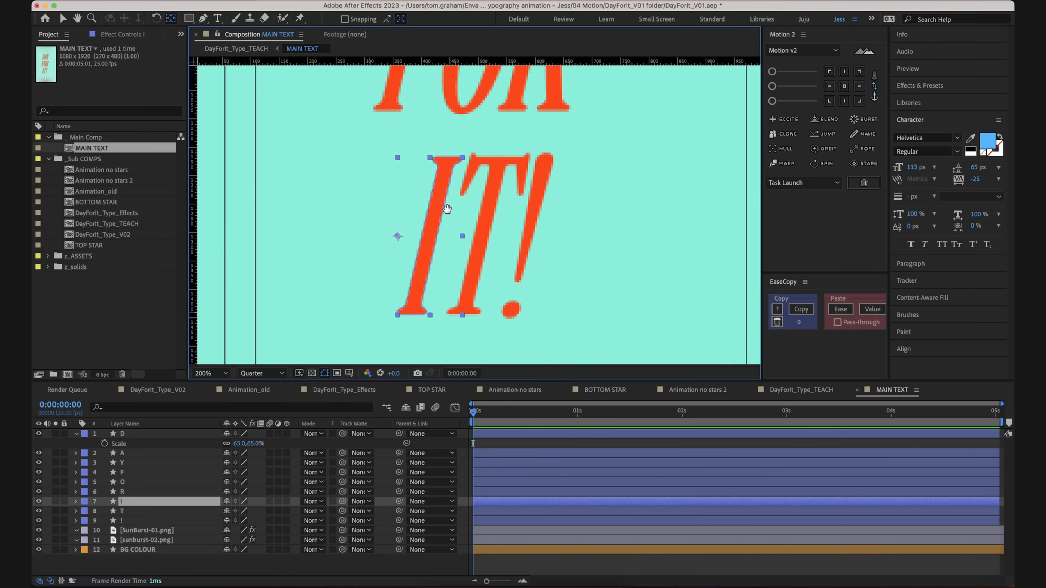
pyautogui.scroll(-1, 420, 221)
pyautogui.moveTo(397, 226); pyautogui.dragTo(414, 303)
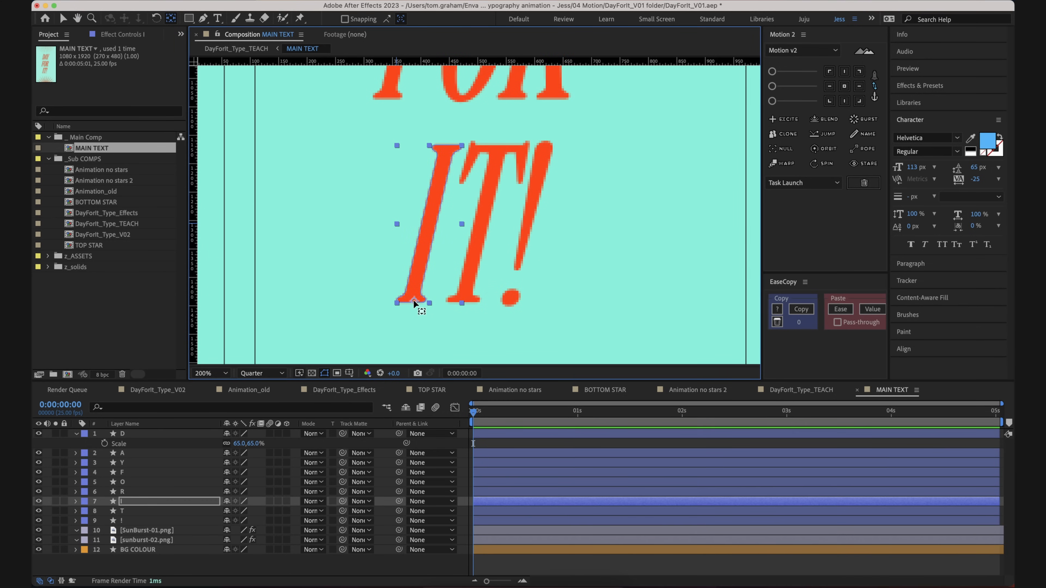
pyautogui.click(159, 511)
pyautogui.moveTo(447, 222); pyautogui.dragTo(463, 303)
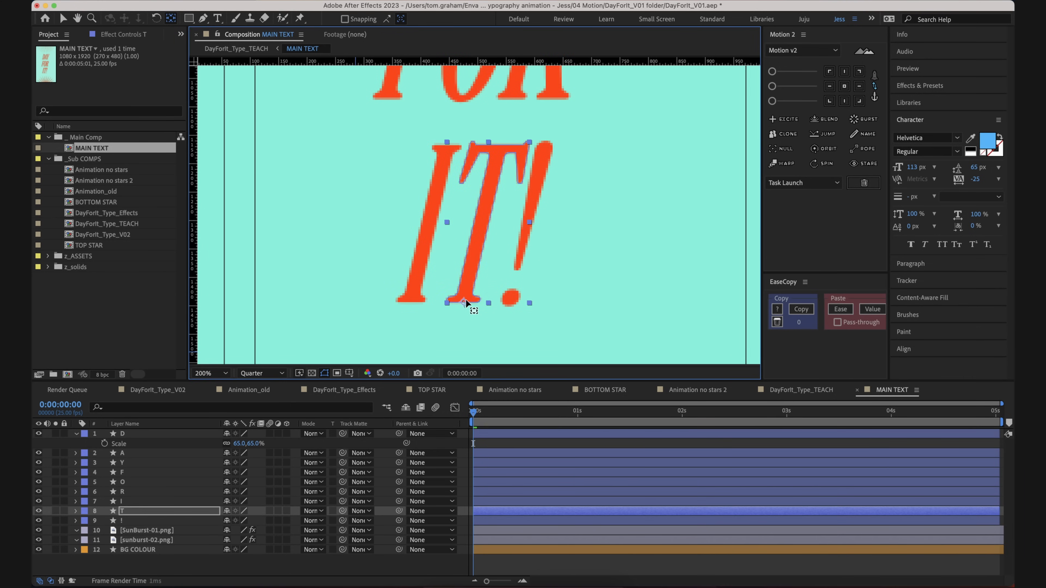
pyautogui.click(129, 520)
pyautogui.moveTo(501, 224); pyautogui.dragTo(508, 307)
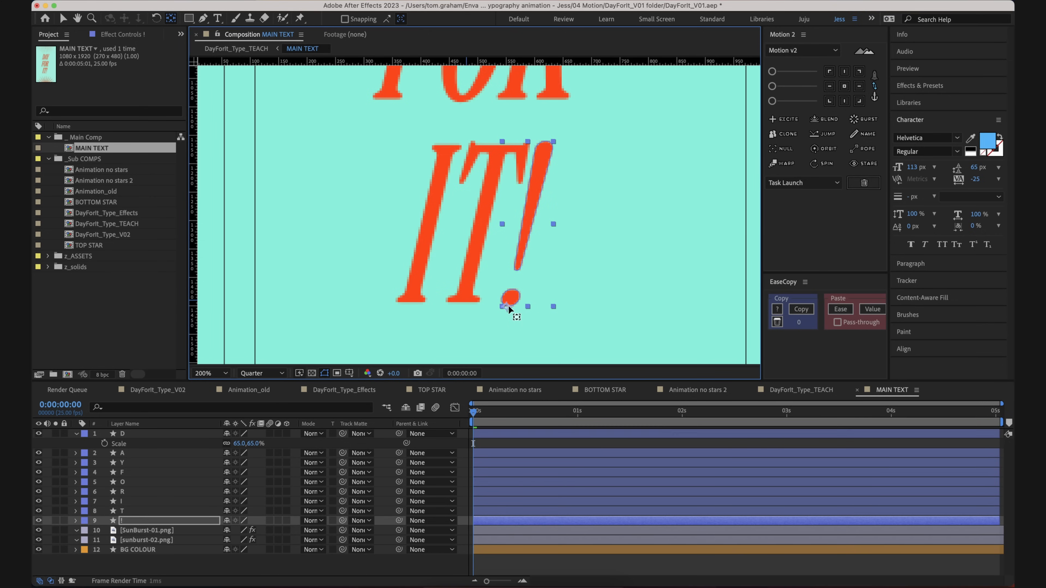
# - Select the letters of IT! and FOR together and examine their anchor points along each baseline
pyautogui.keyDown('shift'); pyautogui.click(464, 281); pyautogui.keyUp('shift')
pyautogui.keyDown('shift'); pyautogui.click(412, 260); pyautogui.keyUp('shift')
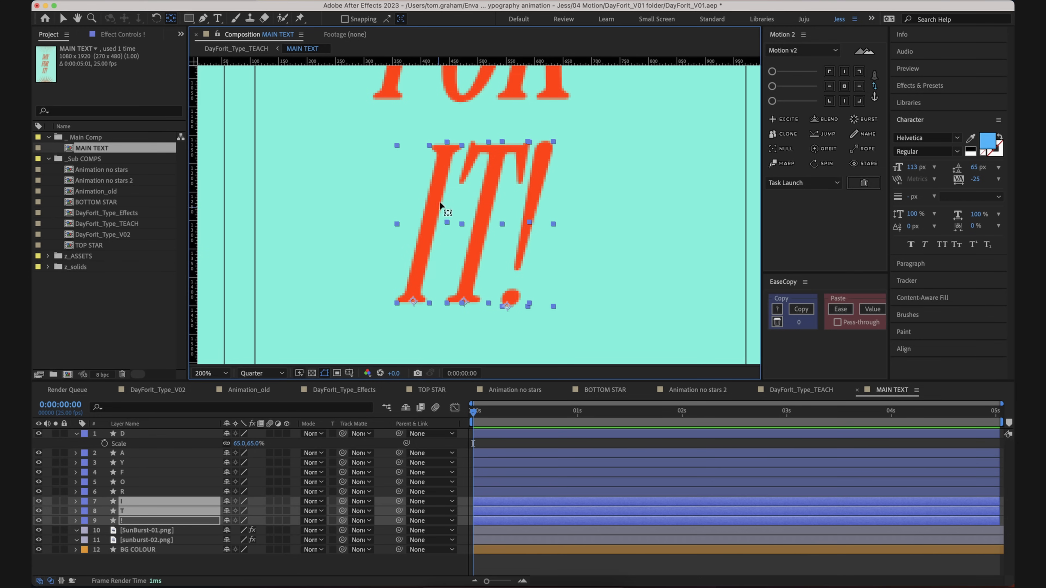
pyautogui.scroll(3, 444, 210)
pyautogui.keyDown('shift'); pyautogui.click(443, 131); pyautogui.keyUp('shift')
pyautogui.keyDown('shift'); pyautogui.click(470, 129); pyautogui.keyUp('shift')
pyautogui.keyDown('shift'); pyautogui.click(498, 127); pyautogui.keyUp('shift')
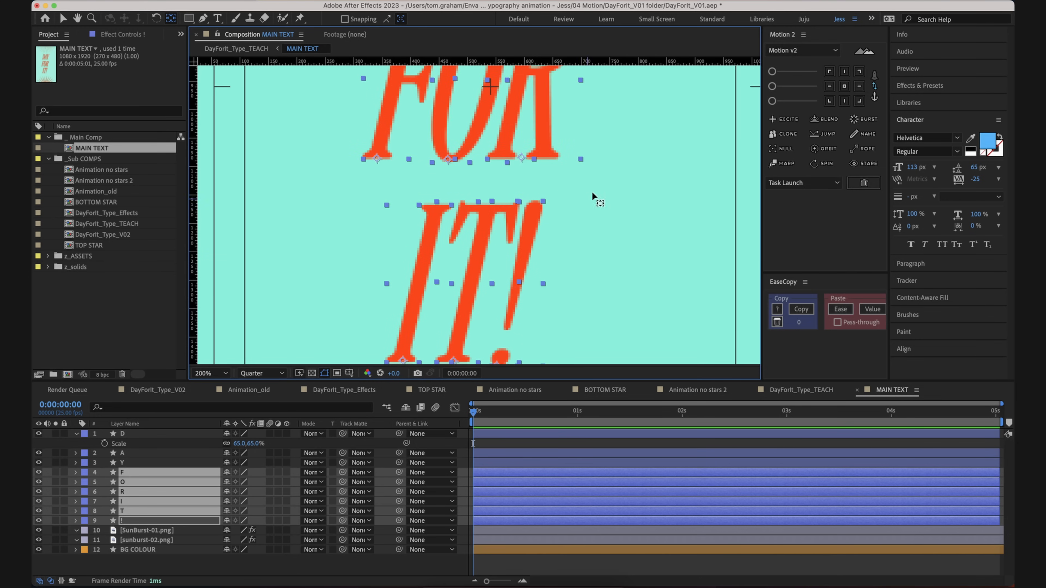
pyautogui.scroll(3, 595, 199)
pyautogui.click(532, 462)
pyautogui.click(536, 441)
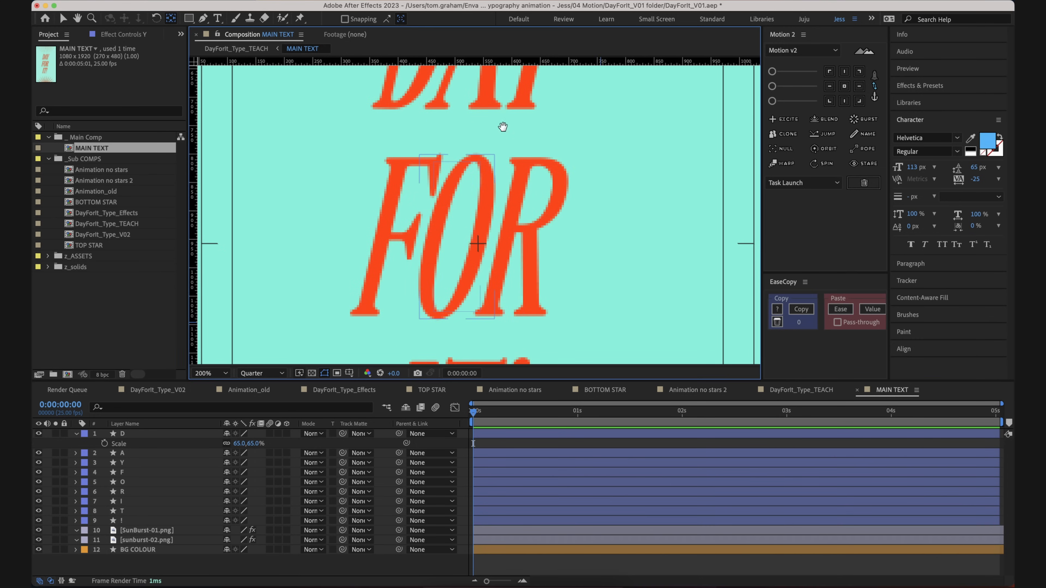
pyautogui.scroll(-4, 506, 218)
pyautogui.moveTo(548, 259); pyautogui.dragTo(545, 193)
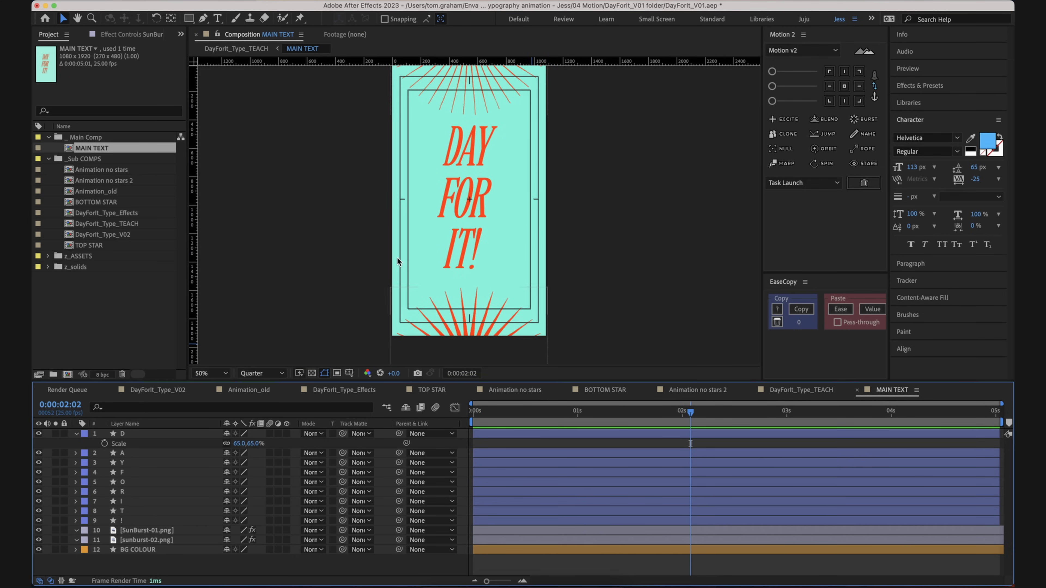
# - Inspect the BG COLOUR layer and the two sunburst layers, SunBurst-01.png and sunburst-02.png, in the composition
pyautogui.click(398, 257)
pyautogui.moveTo(600, 173); pyautogui.dragTo(616, 157)
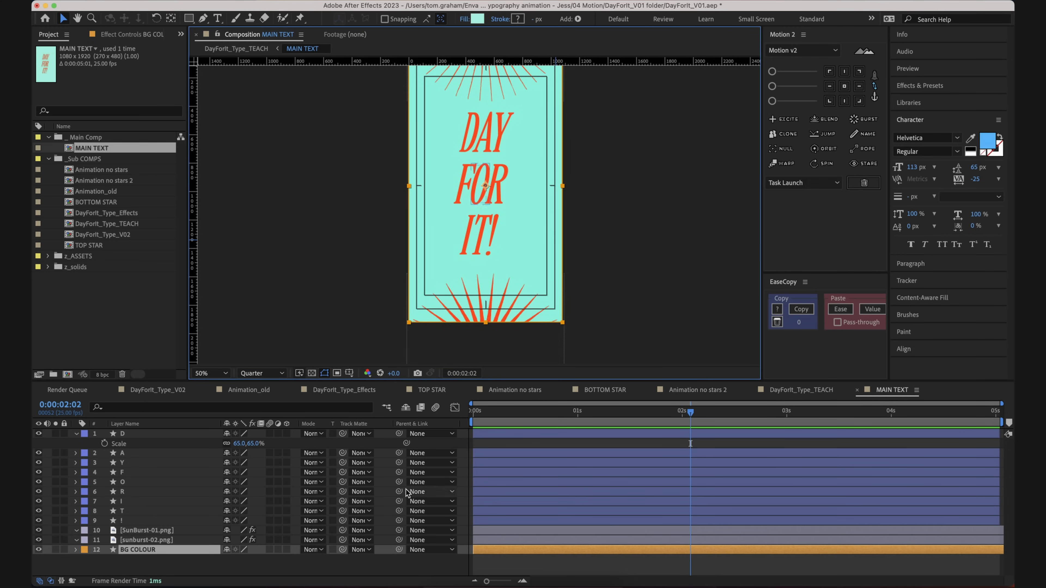
pyautogui.click(163, 531)
pyautogui.moveTo(593, 243); pyautogui.dragTo(581, 301)
pyautogui.click(488, 103)
pyautogui.moveTo(628, 175); pyautogui.dragTo(633, 190)
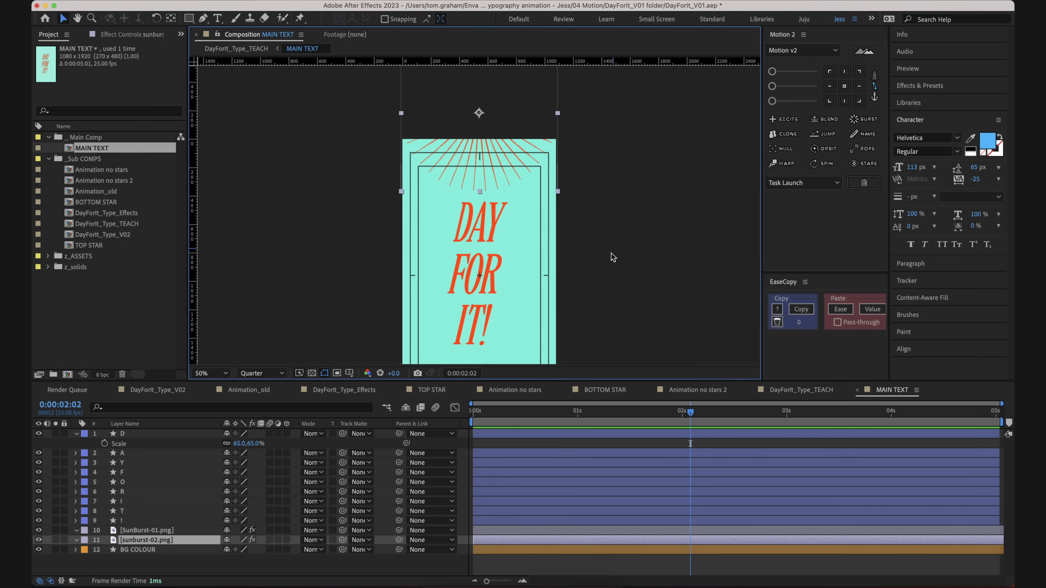
pyautogui.moveTo(593, 276); pyautogui.dragTo(599, 230)
# - Add a null object at the top of the layer stack and rename it GLOBAL SCALE
pyautogui.click(560, 573)
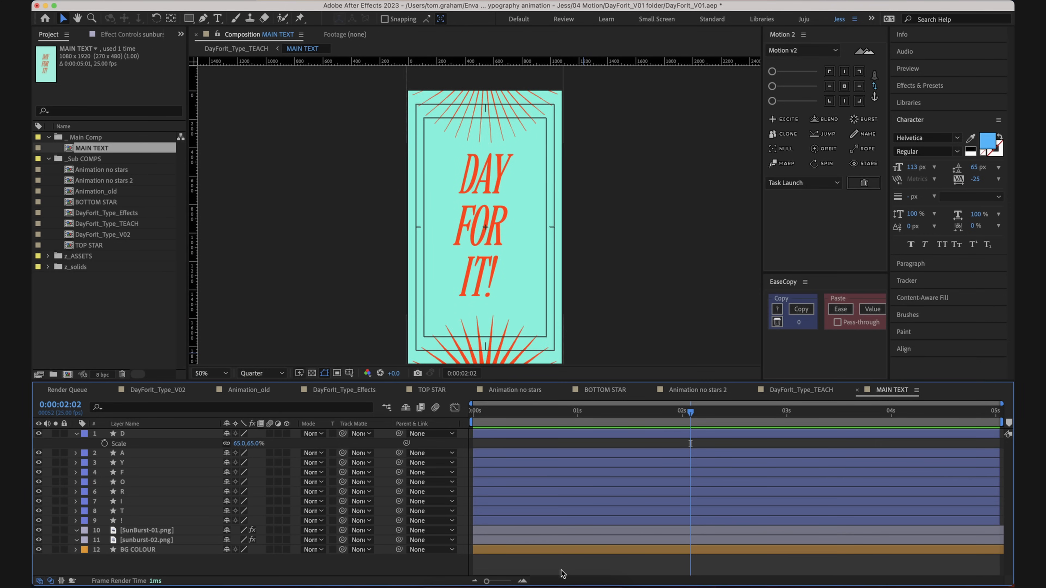
pyautogui.rightClick(561, 574)
pyautogui.moveTo(607, 439)
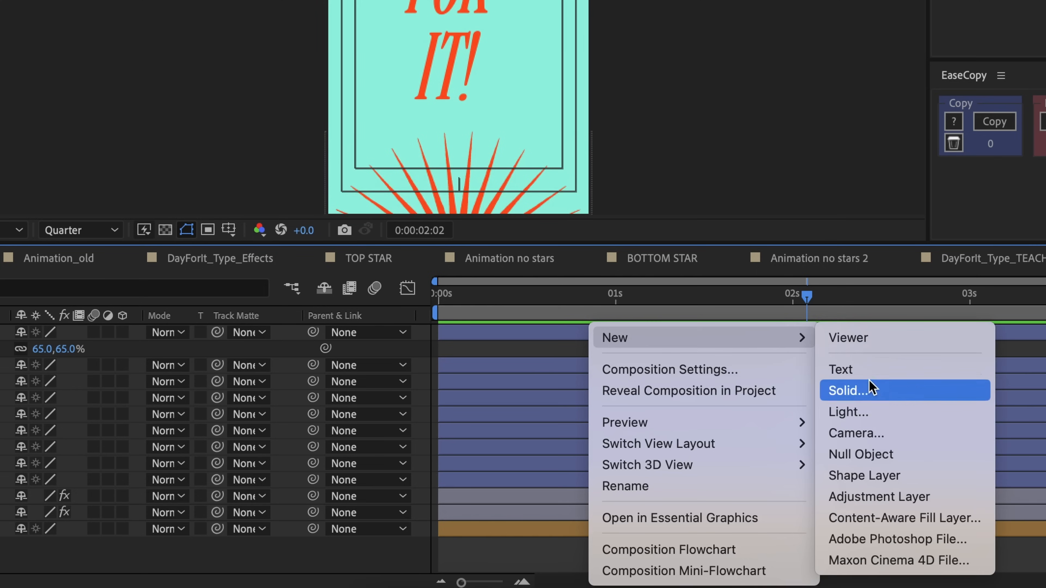
pyautogui.click(874, 454)
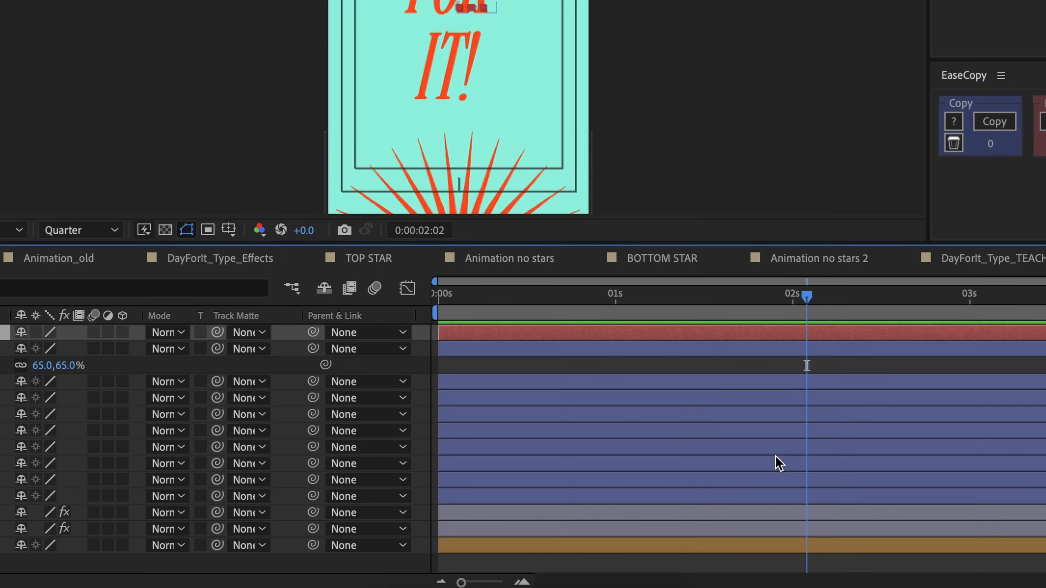
pyautogui.press('Return')
pyautogui.write('GLOBAL SCAL')
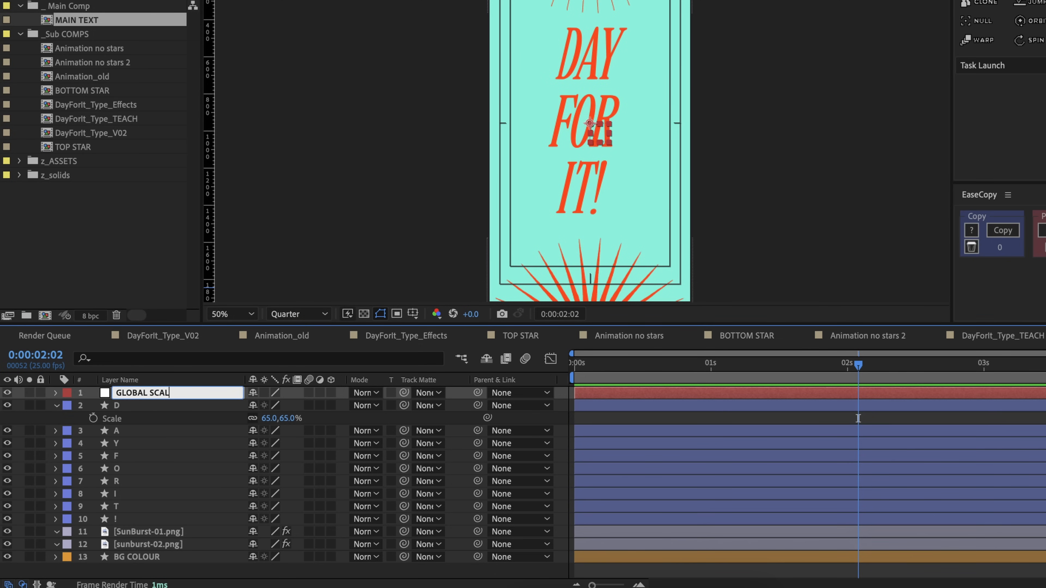
pyautogui.click(656, 444)
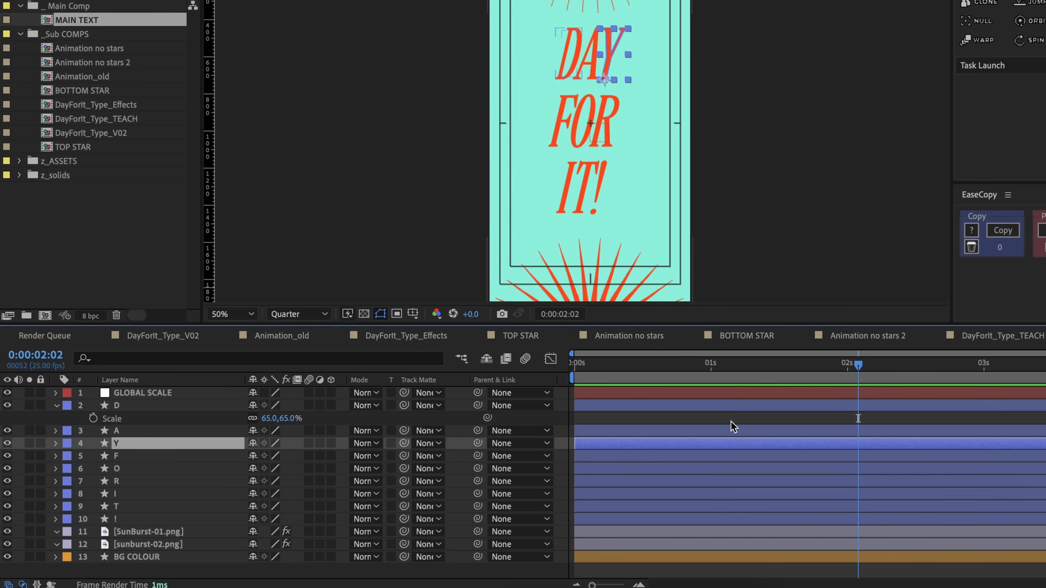
pyautogui.click(730, 423)
# - Parent the SunBurst-01.png and sunburst-02.png layers to the GLOBAL SCALE null
pyautogui.click(148, 544)
pyautogui.keyDown('shift'); pyautogui.click(154, 532); pyautogui.keyUp('shift')
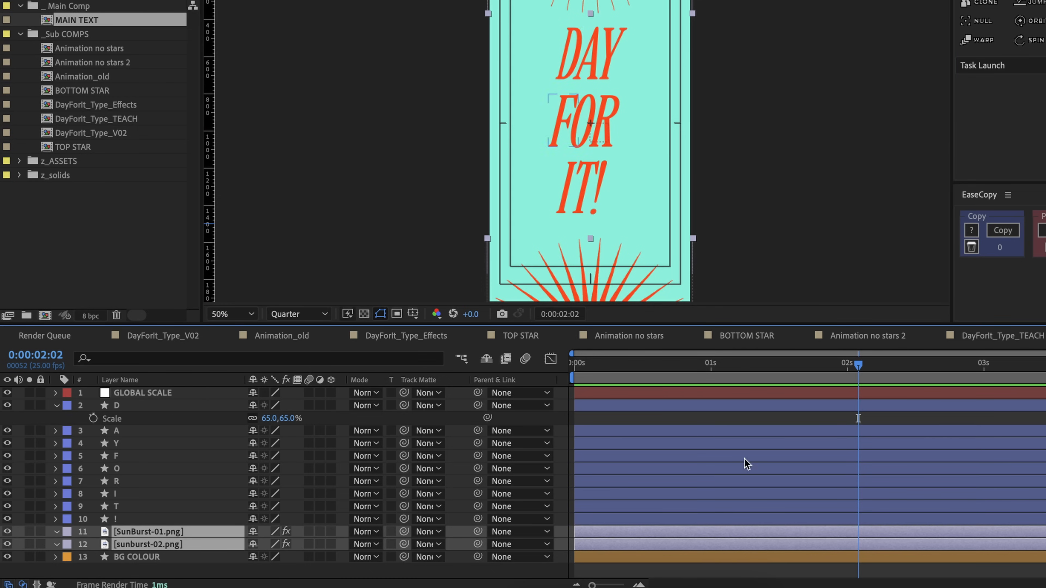
pyautogui.click(725, 419)
pyautogui.click(147, 533)
pyautogui.keyDown('shift'); pyautogui.click(149, 545); pyautogui.keyUp('shift')
pyautogui.moveTo(477, 544); pyautogui.dragTo(144, 394)
pyautogui.click(741, 431)
# - Add a second null object and rename it TEXT SCALE
pyautogui.rightClick(723, 417)
pyautogui.moveTo(828, 397)
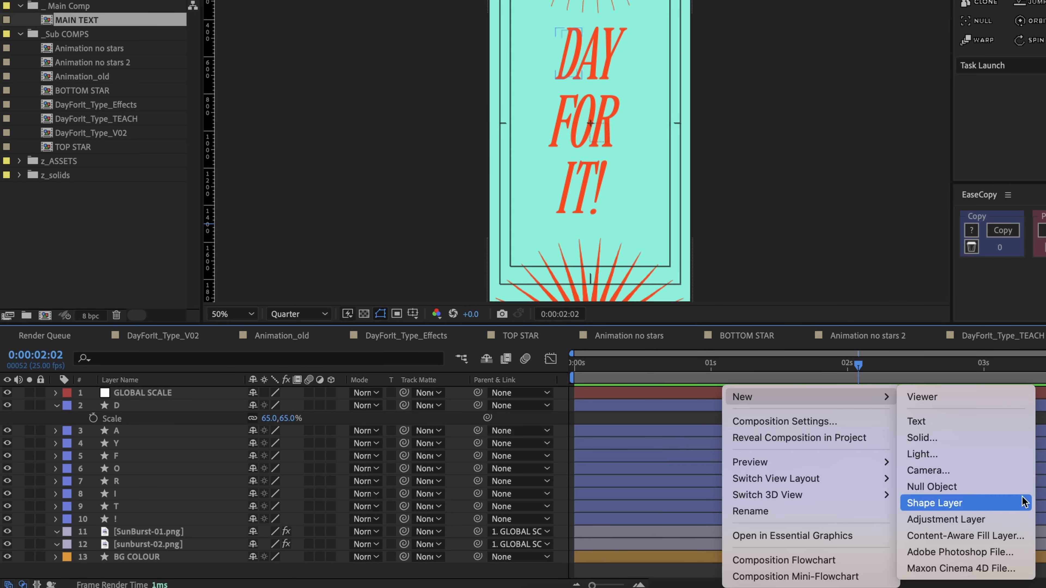
pyautogui.click(1002, 479)
pyautogui.press('Return')
pyautogui.write('TE')
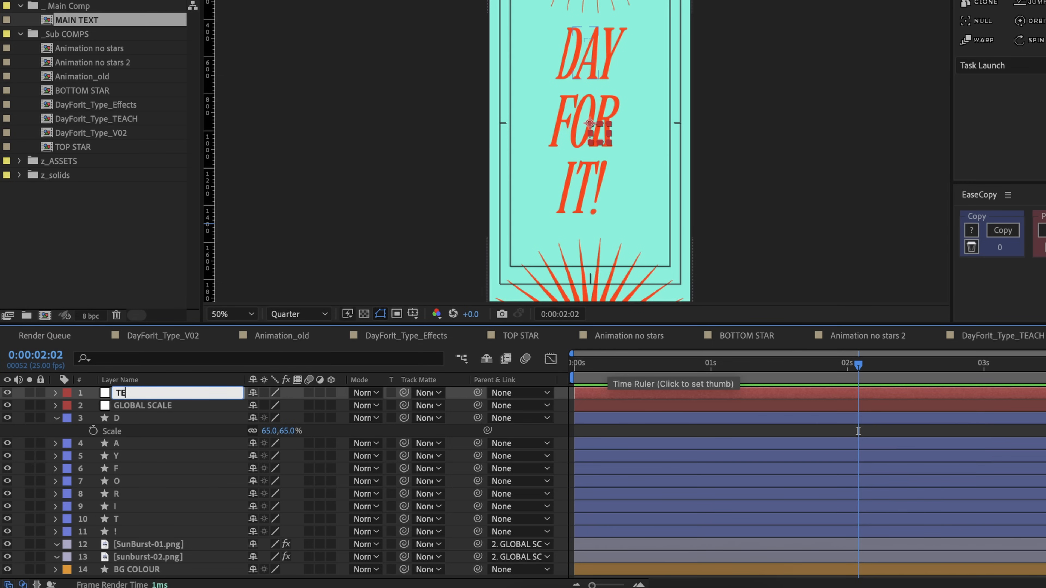
pyautogui.write('XT SCALE')
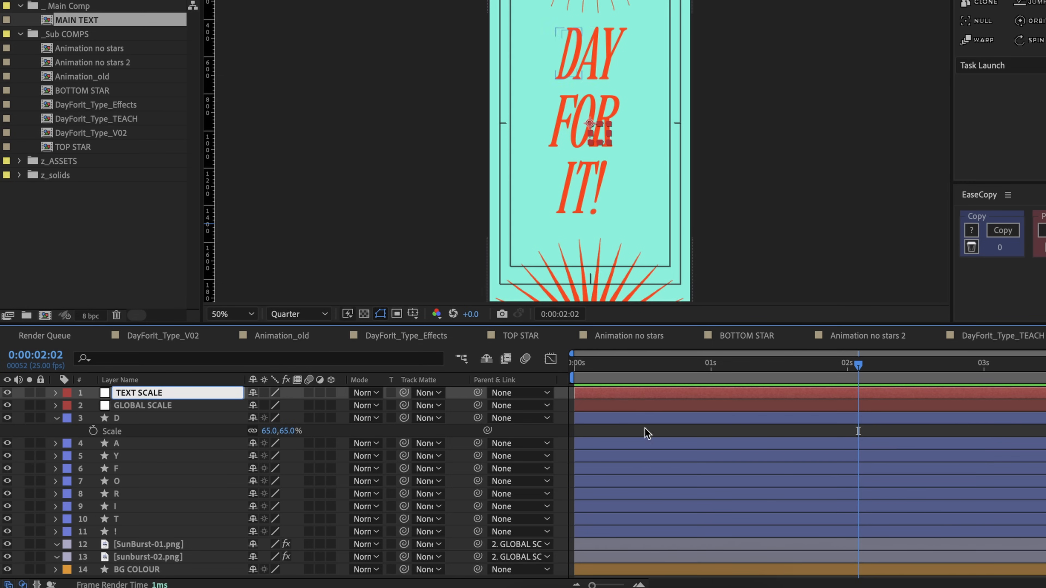
pyautogui.click(651, 432)
# - Give the TEXT SCALE null a green label and move it below GLOBAL SCALE in the layer stack
pyautogui.click(163, 392)
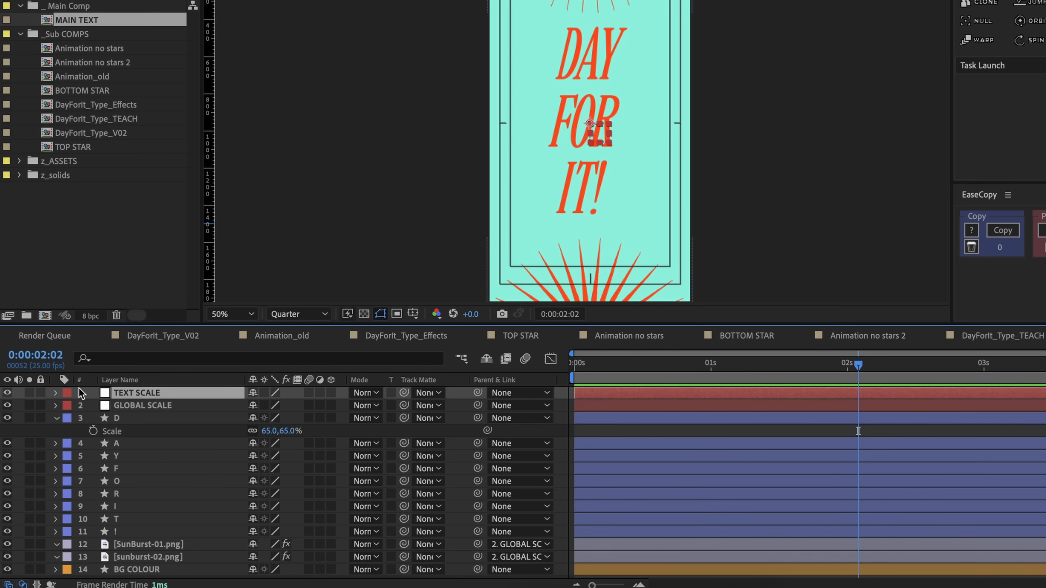
pyautogui.click(67, 393)
pyautogui.click(100, 437)
pyautogui.moveTo(136, 393); pyautogui.dragTo(146, 419)
pyautogui.click(741, 445)
# - Parent the TEXT SCALE null to the GLOBAL SCALE null
pyautogui.click(226, 407)
pyautogui.moveTo(478, 408); pyautogui.dragTo(226, 396)
pyautogui.click(224, 393)
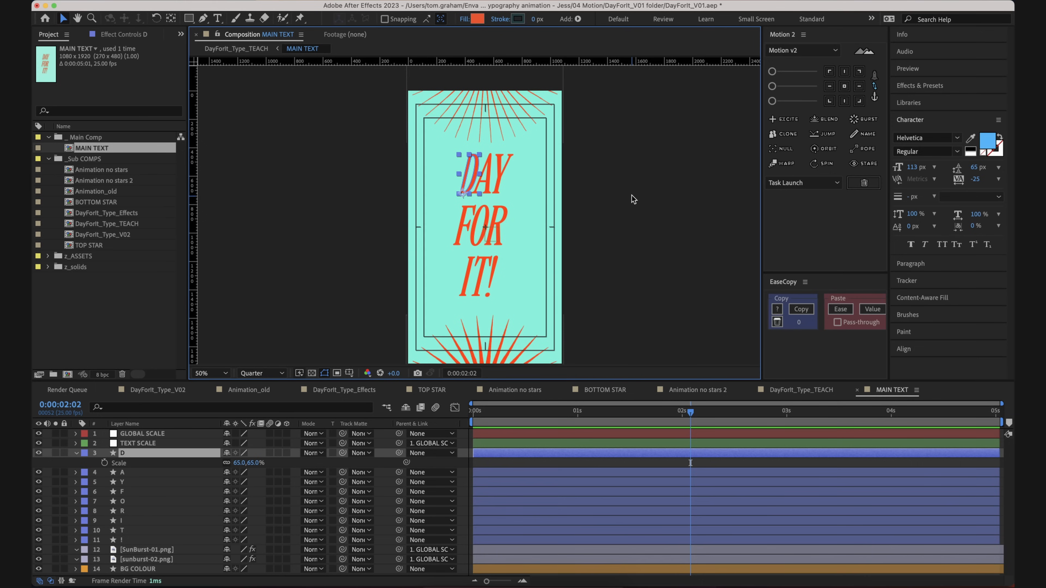
# - Add a new null object directly above the D layer and place it over the word DAY
pyautogui.rightClick(631, 197)
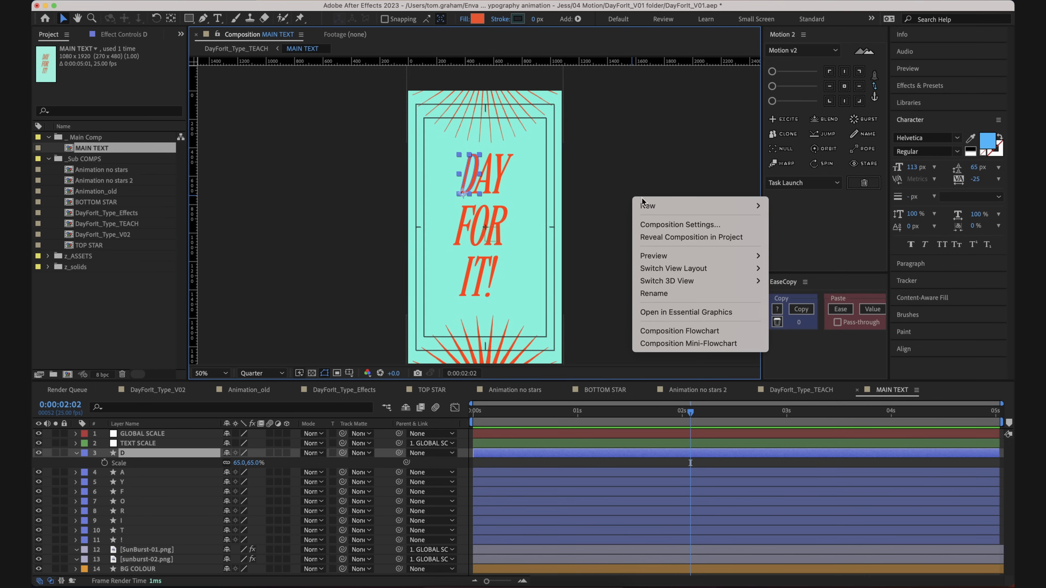
pyautogui.moveTo(660, 206)
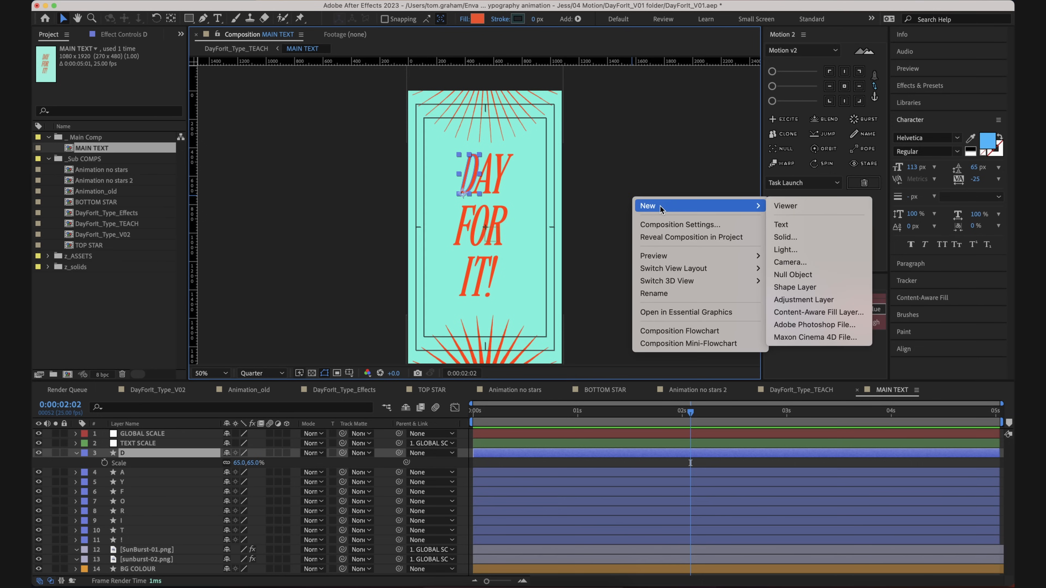
pyautogui.click(804, 275)
pyautogui.moveTo(485, 226); pyautogui.dragTo(482, 201)
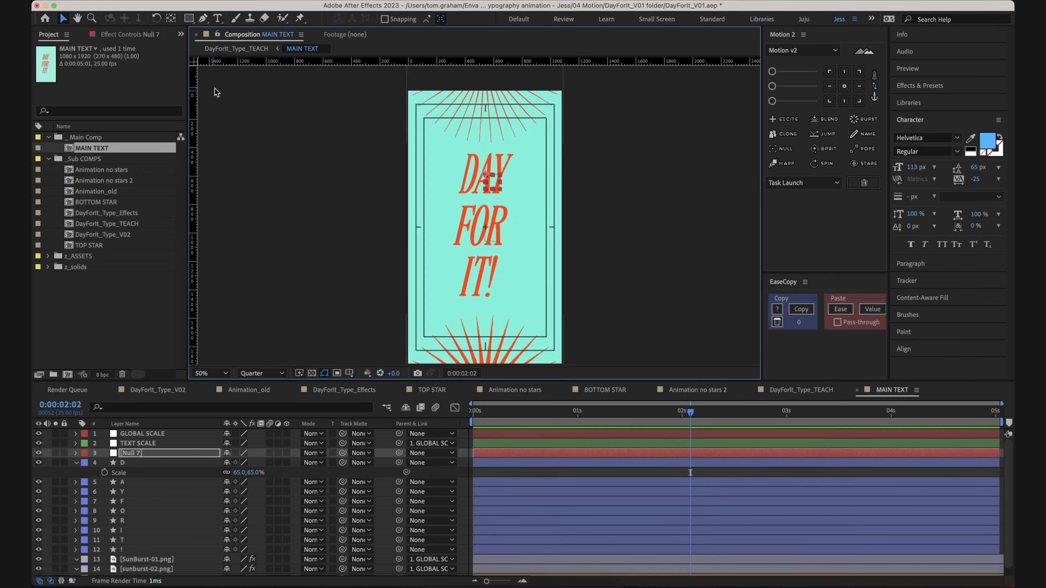
# - Rename the new null above the D layer as DAY
pyautogui.scroll(2, 507, 185)
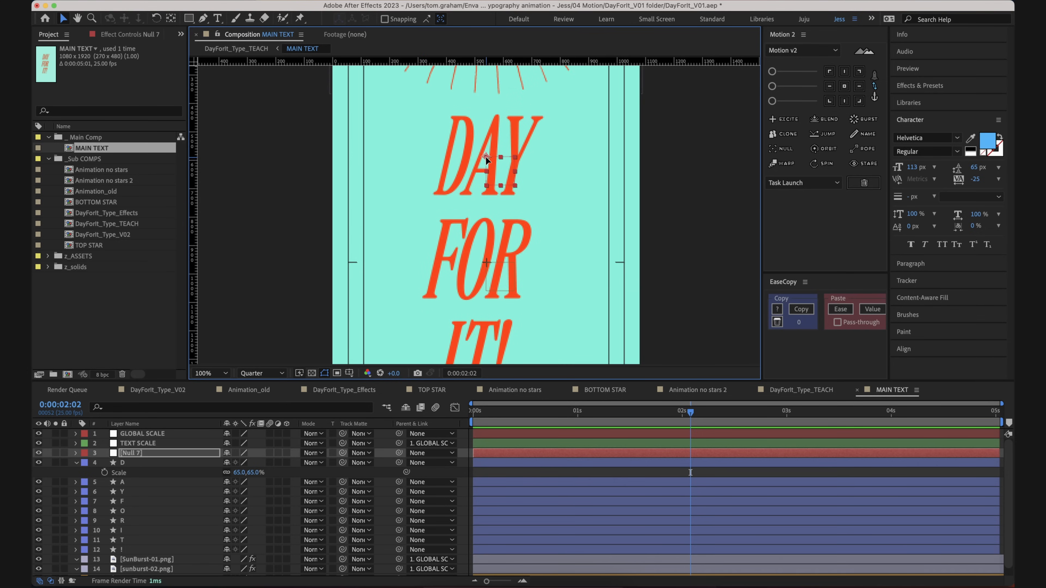
pyautogui.click(132, 452)
pyautogui.press('Return')
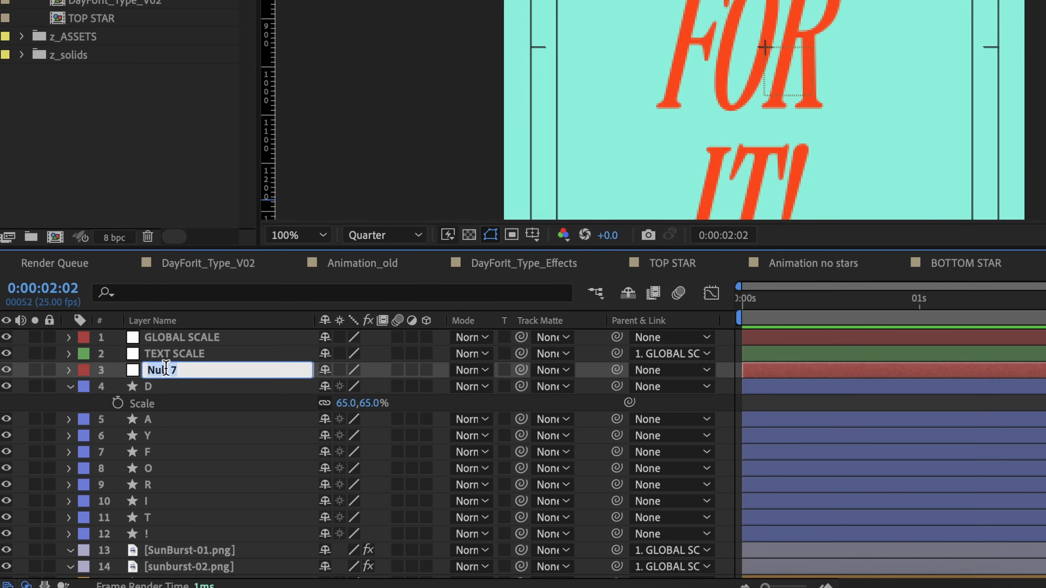
pyautogui.write('DAY')
# - Parent the D, A and Y letter layers to the DAY null
pyautogui.click(172, 391)
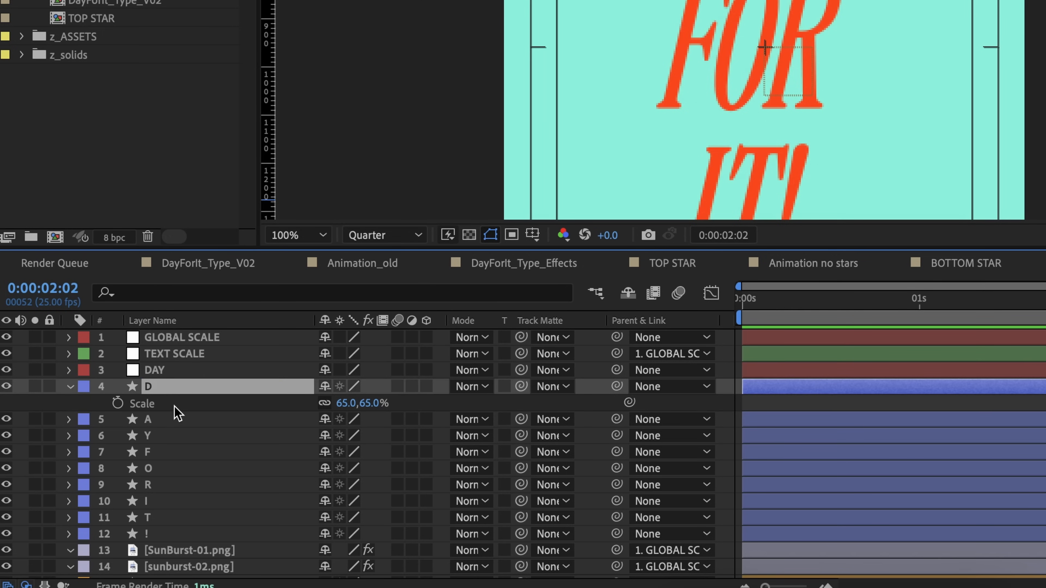
pyautogui.keyDown('shift'); pyautogui.click(176, 435); pyautogui.keyUp('shift')
pyautogui.moveTo(620, 440); pyautogui.dragTo(288, 370)
# - Give the DAY null an orange label
pyautogui.click(206, 370)
pyautogui.click(84, 370)
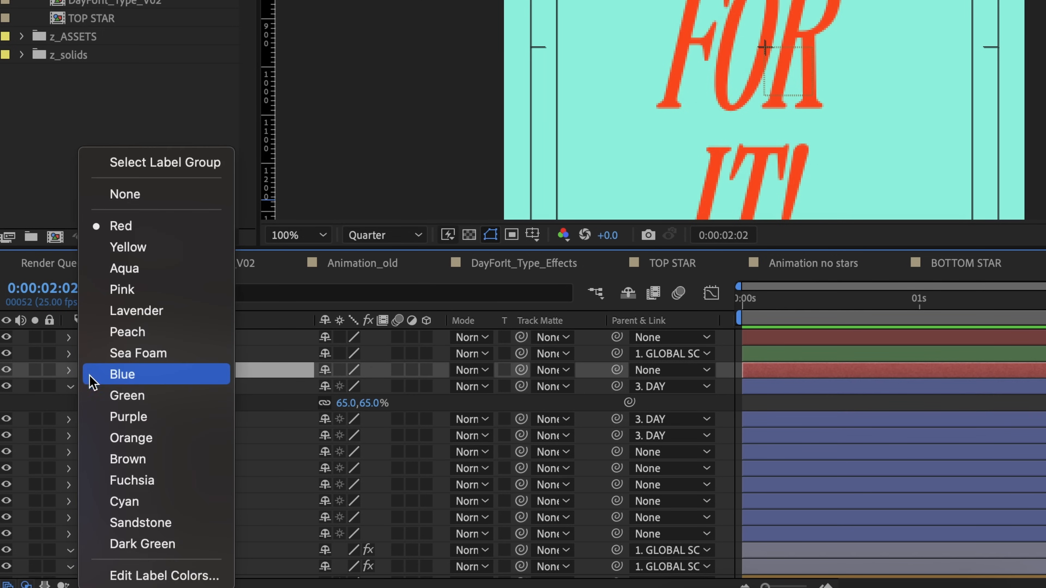
pyautogui.click(118, 435)
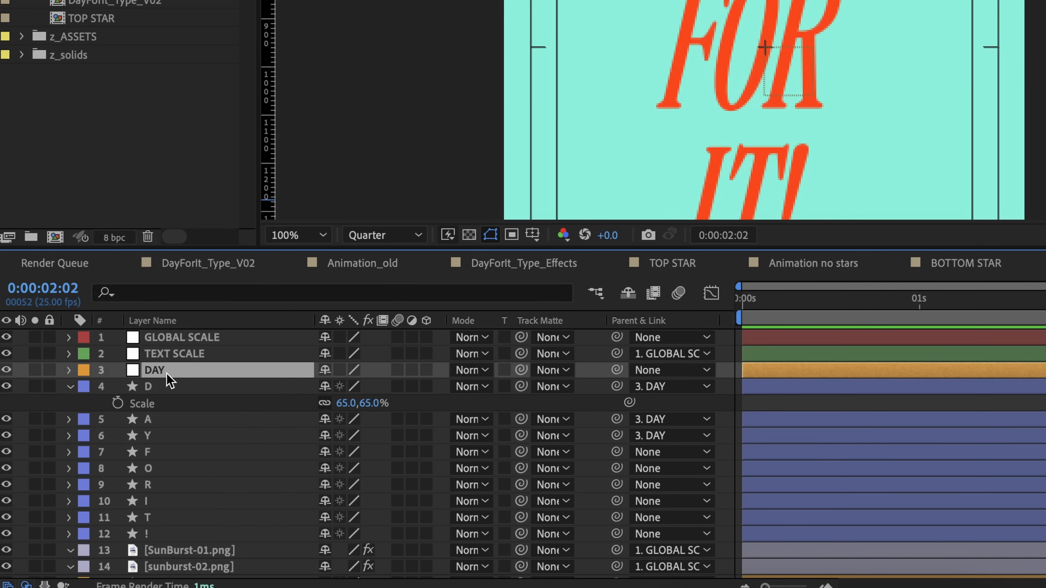
# - Duplicate the DAY null, place the copy over the word FOR and rename it FOR
pyautogui.hotkey('ctrl', 'd')
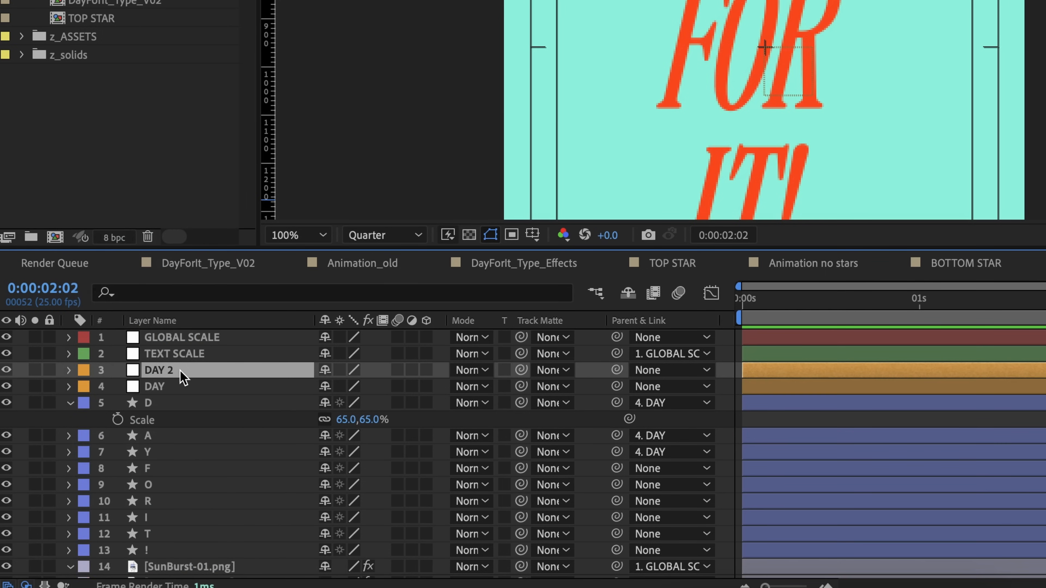
pyautogui.moveTo(767, 1); pyautogui.dragTo(756, 42)
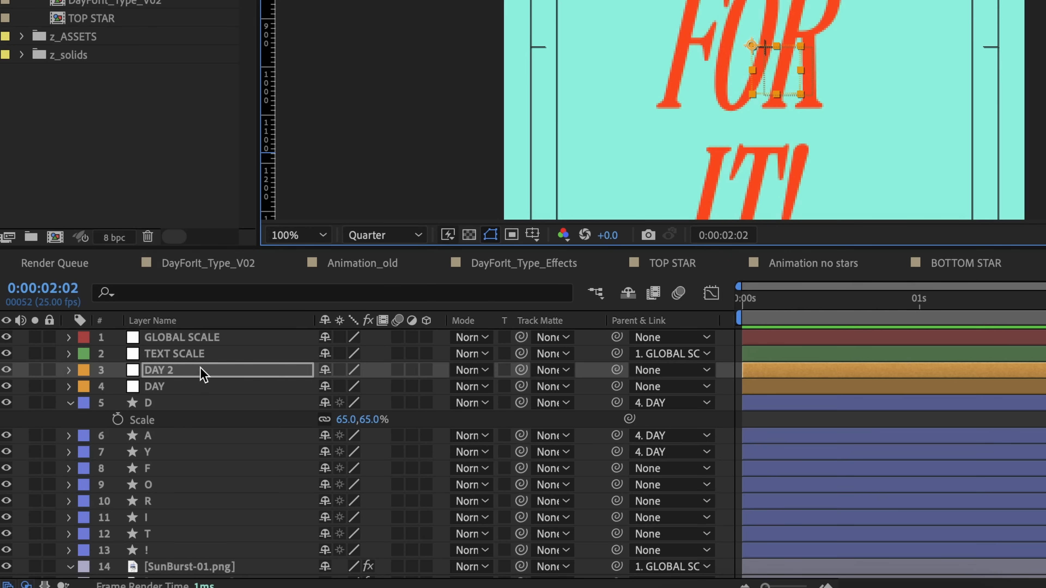
pyautogui.write('FOR')
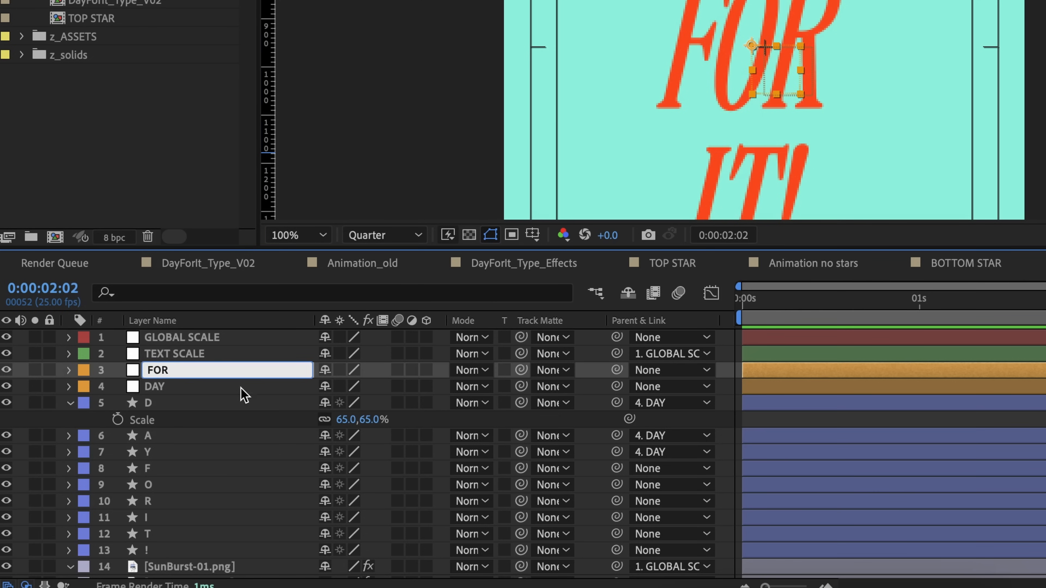
# - Parent the F, O and R letter layers to the FOR null
pyautogui.click(203, 450)
pyautogui.click(191, 482)
pyautogui.click(190, 469)
pyautogui.keyDown('shift'); pyautogui.click(191, 483); pyautogui.keyUp('shift')
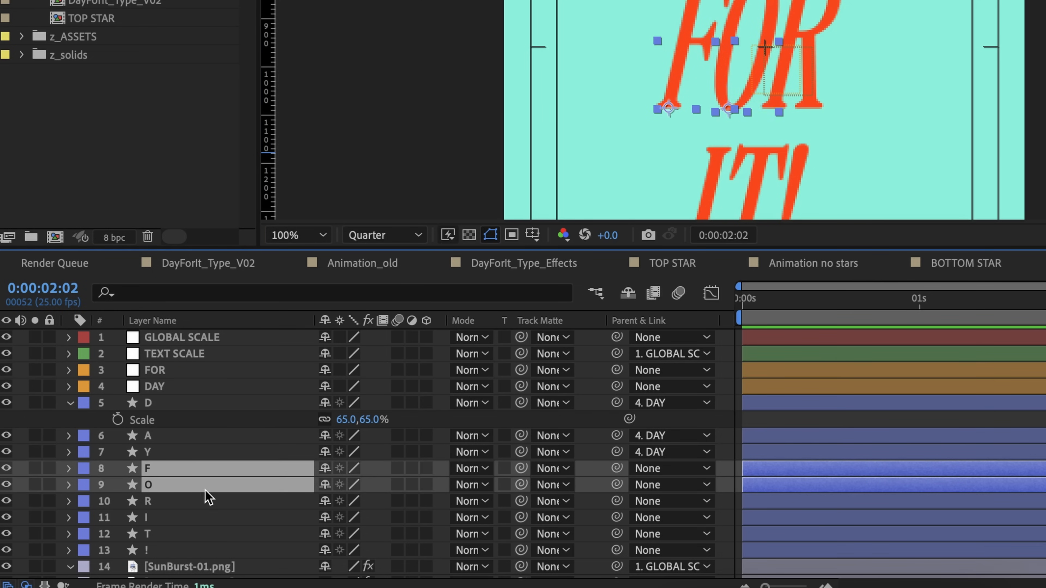
pyautogui.keyDown('shift'); pyautogui.click(276, 501); pyautogui.keyUp('shift')
pyautogui.moveTo(616, 501); pyautogui.dragTo(220, 372)
# - Move the FOR null below the DAY null in the layer stack and duplicate it
pyautogui.scroll(-5, 845, 32)
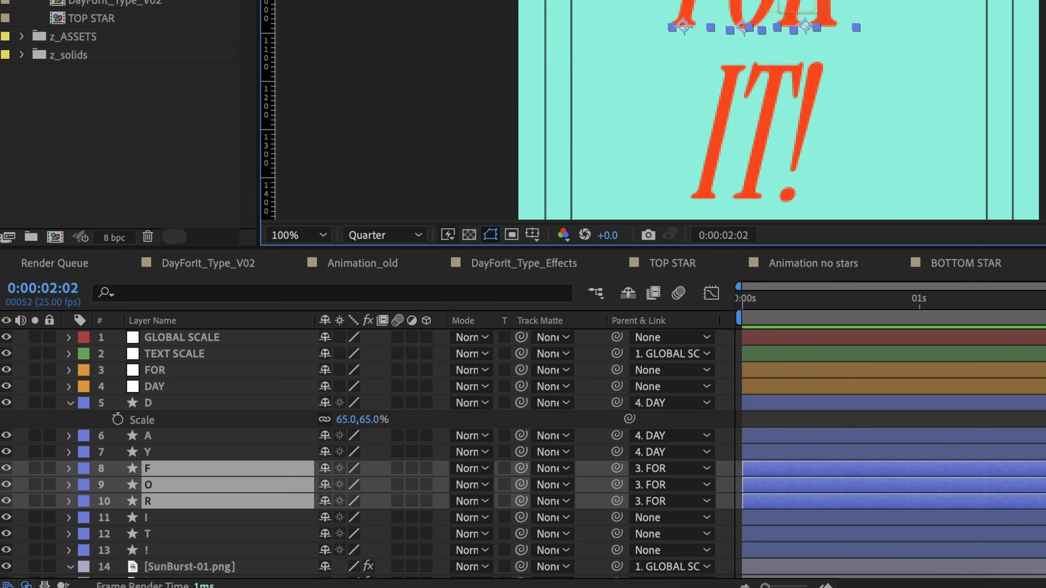
pyautogui.click(166, 386)
pyautogui.scroll(-3, 747, 28)
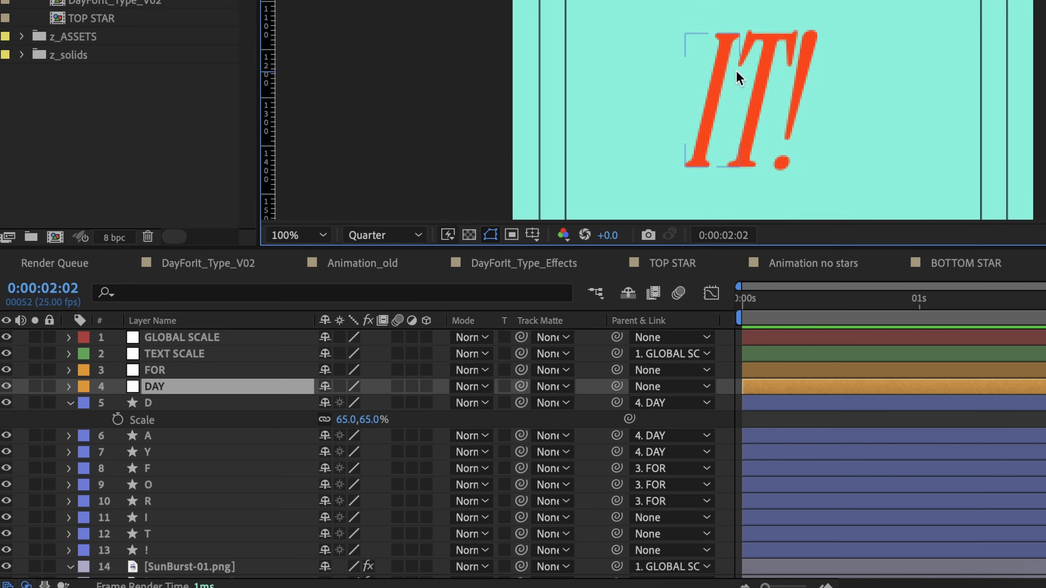
pyautogui.click(167, 372)
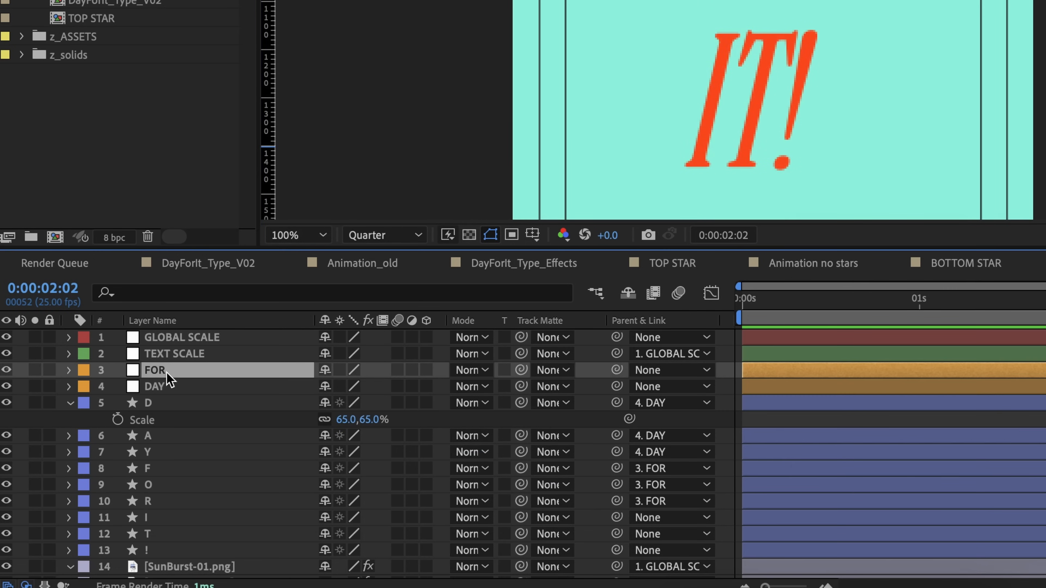
pyautogui.moveTo(211, 376); pyautogui.dragTo(210, 396)
pyautogui.hotkey('ctrl', 'd')
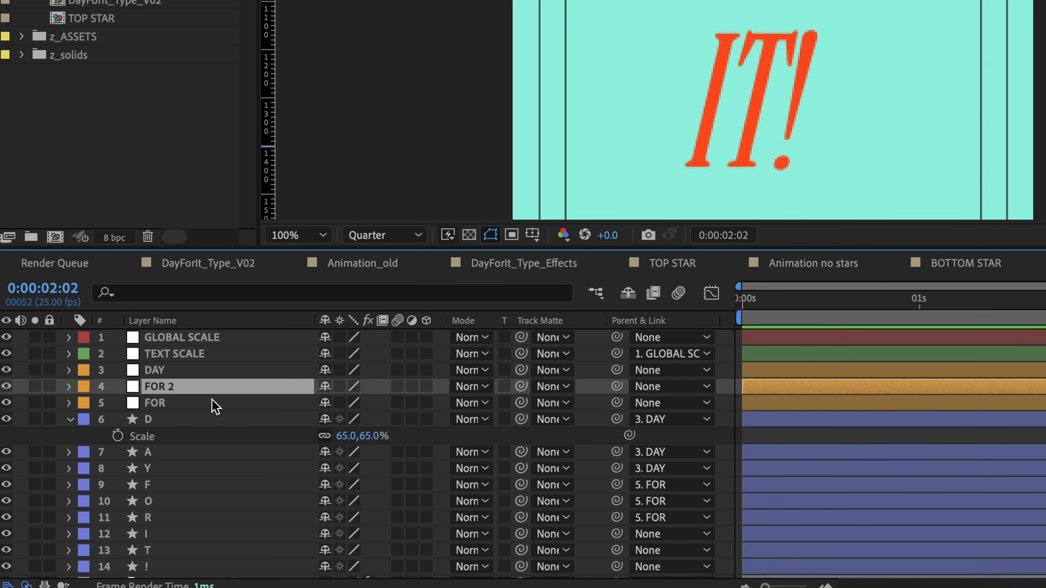
# - Move the duplicated null below FOR in the layer stack, place it over the word IT! and rename it IT
pyautogui.moveTo(163, 389); pyautogui.dragTo(168, 421)
pyautogui.moveTo(767, 1); pyautogui.dragTo(758, 99)
pyautogui.click(223, 412)
pyautogui.press('Return')
pyautogui.write('IT')
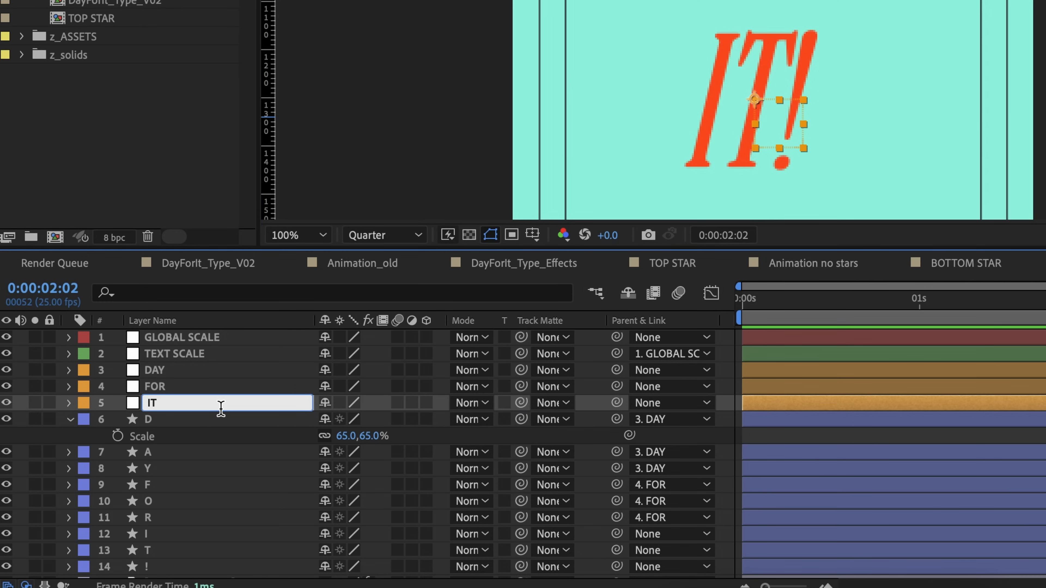
pyautogui.press('Return')
# - Parent the I, T and ! letter layers to the IT null
pyautogui.scroll(-3, 218, 445)
pyautogui.click(190, 490)
pyautogui.press('Return')
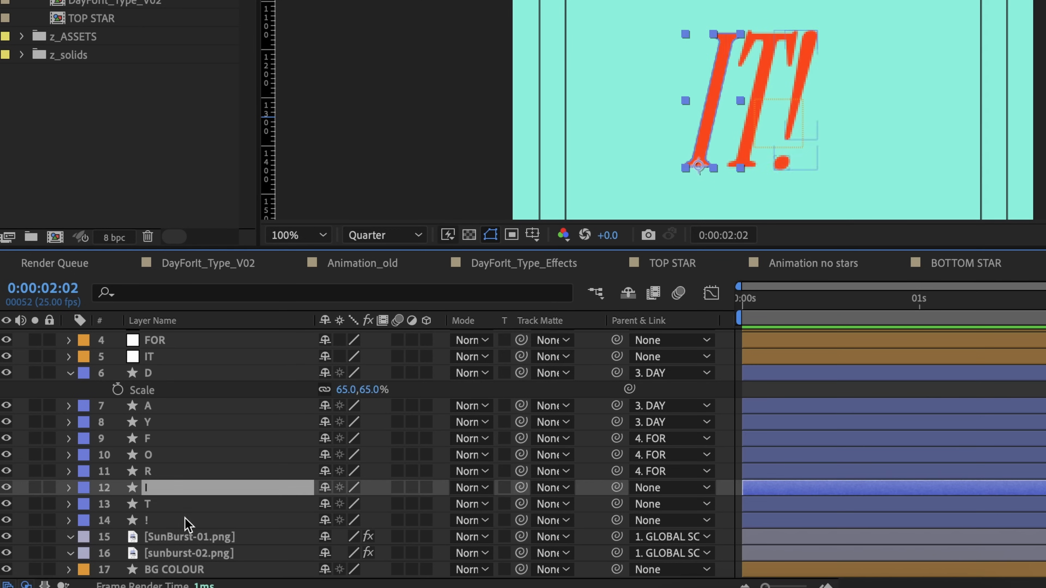
pyautogui.keyDown('shift'); pyautogui.click(185, 520); pyautogui.keyUp('shift')
pyautogui.scroll(1, 201, 518)
pyautogui.moveTo(617, 504); pyautogui.dragTo(257, 374)
# - Reveal the Scale property of all five nulls, from GLOBAL SCALE down to IT
pyautogui.click(150, 377)
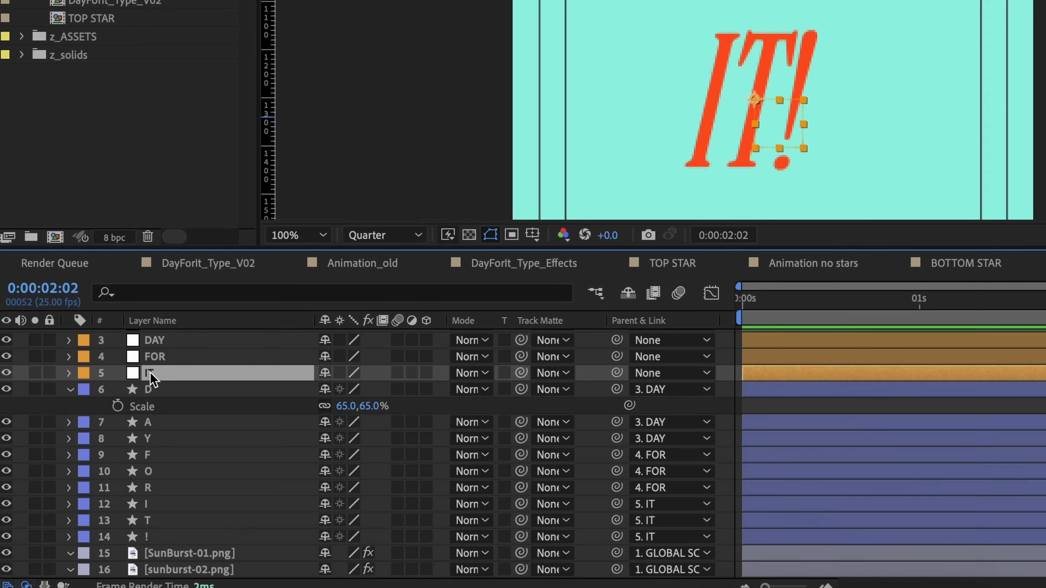
pyautogui.scroll(2, 239, 366)
pyautogui.press('s')
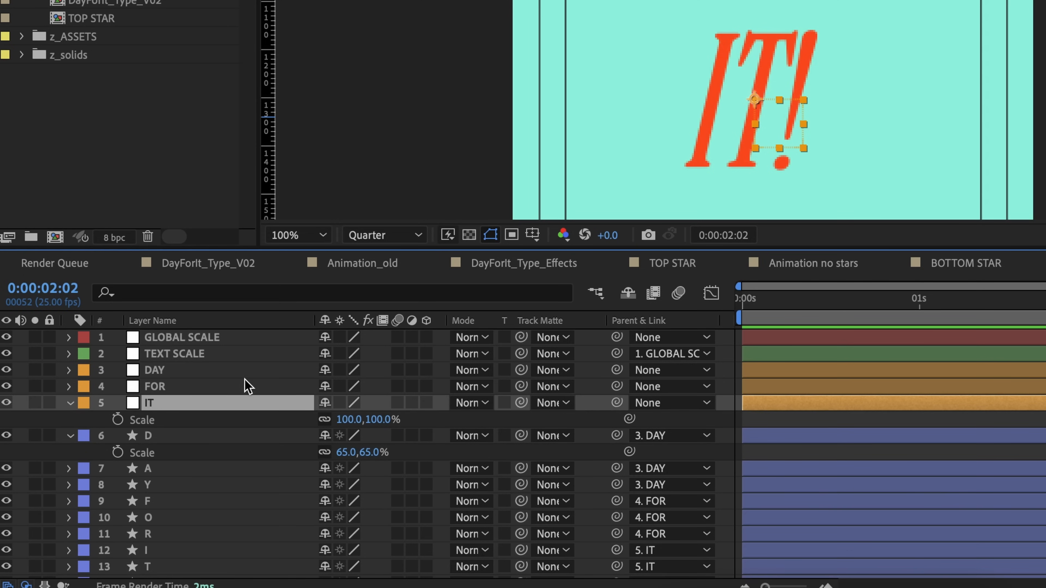
pyautogui.keyDown('shift'); pyautogui.click(234, 341); pyautogui.keyUp('shift')
pyautogui.press('s')
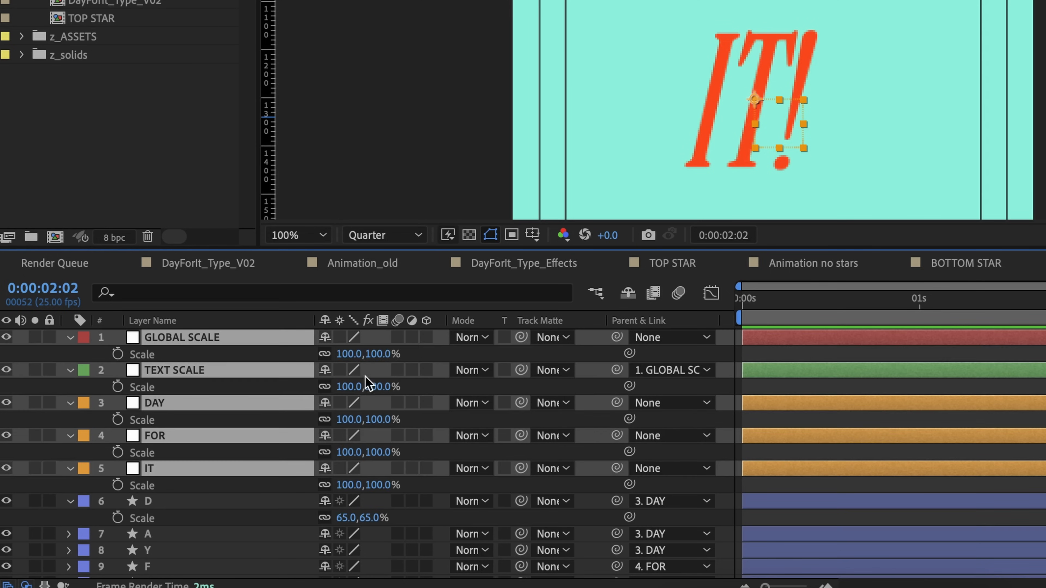
# - Try scaling the DAY null to 90% and the IT null to 124%, and undo the trial changes
pyautogui.press('F2')
pyautogui.moveTo(375, 420); pyautogui.dragTo(367, 420)
pyautogui.moveTo(468, 227); pyautogui.dragTo(465, 276)
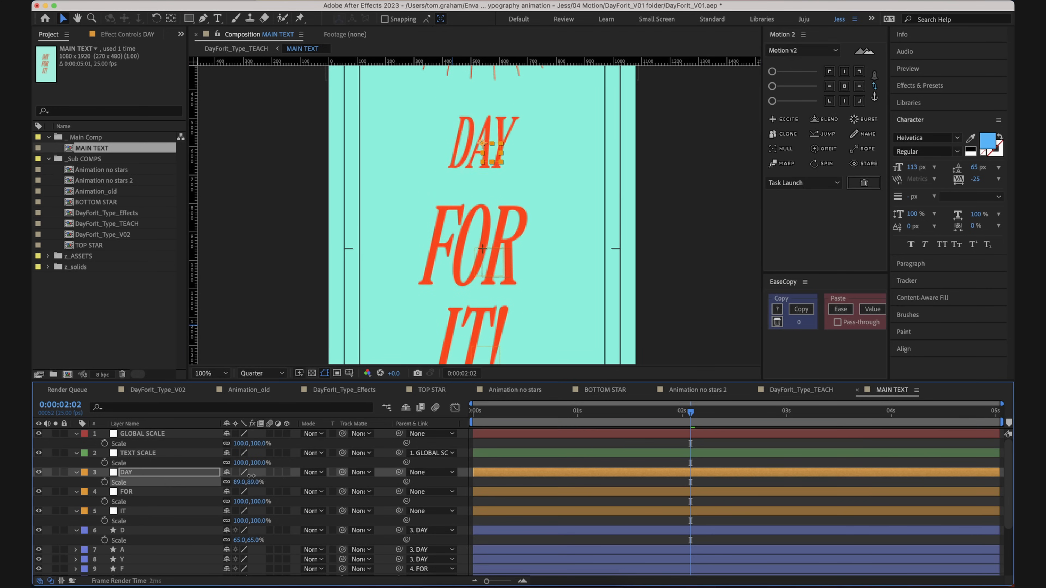
pyautogui.moveTo(255, 501); pyautogui.dragTo(275, 518)
pyautogui.press('super+z')
pyautogui.press('super+z')
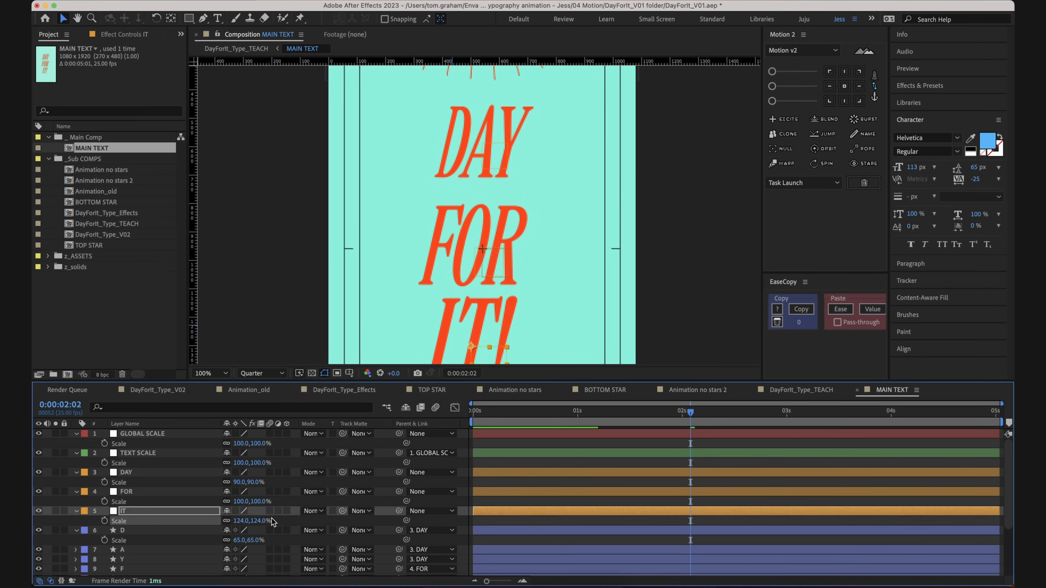
pyautogui.moveTo(254, 463); pyautogui.dragTo(262, 466)
pyautogui.press('super+z')
# - Undo the DAY null's scale change and parent the DAY, FOR and IT nulls to the TEXT SCALE null
pyautogui.click(149, 472)
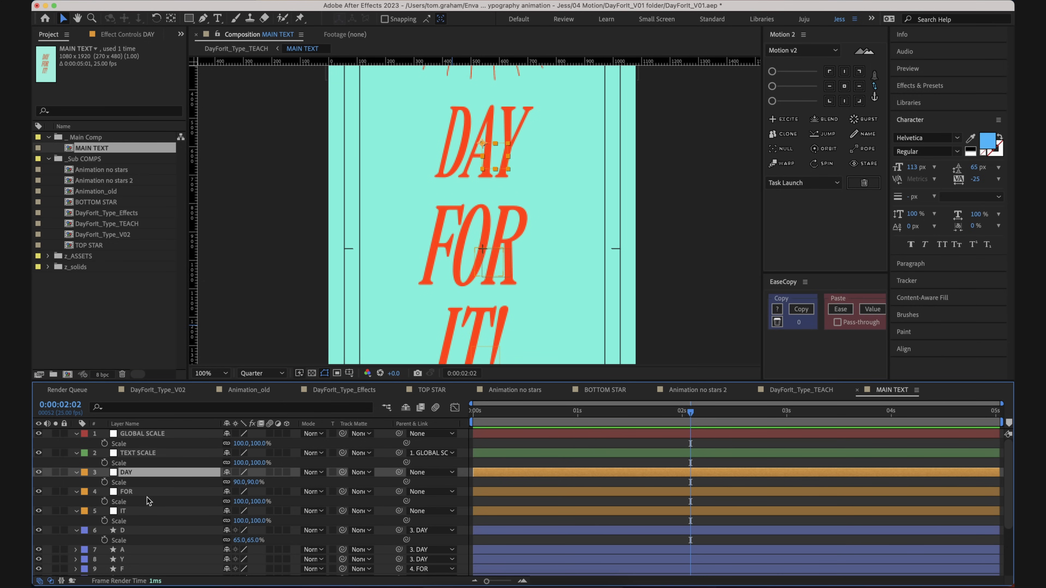
pyautogui.press('super+z')
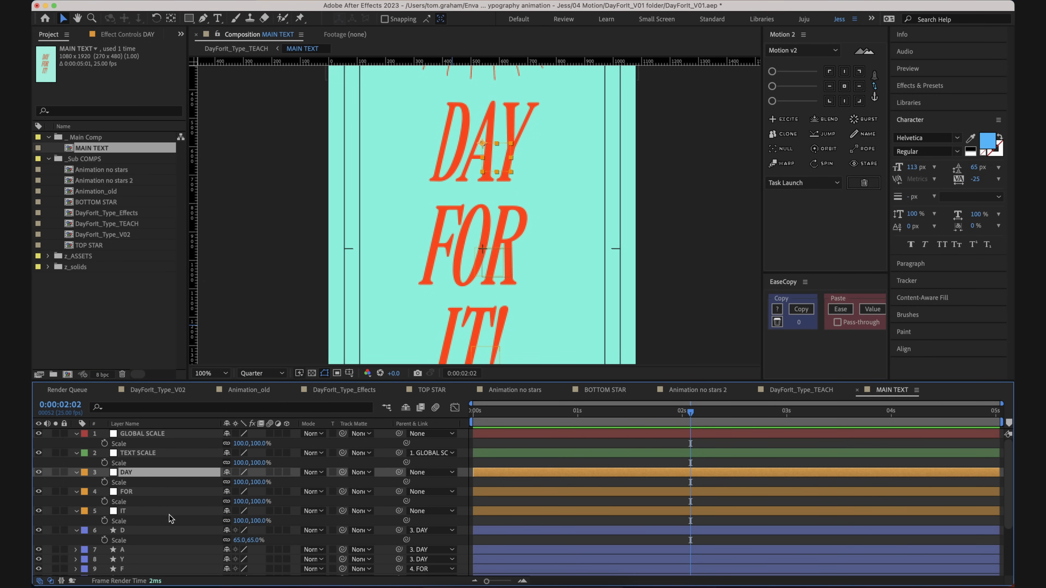
pyautogui.keyDown('shift'); pyautogui.click(173, 511); pyautogui.keyUp('shift')
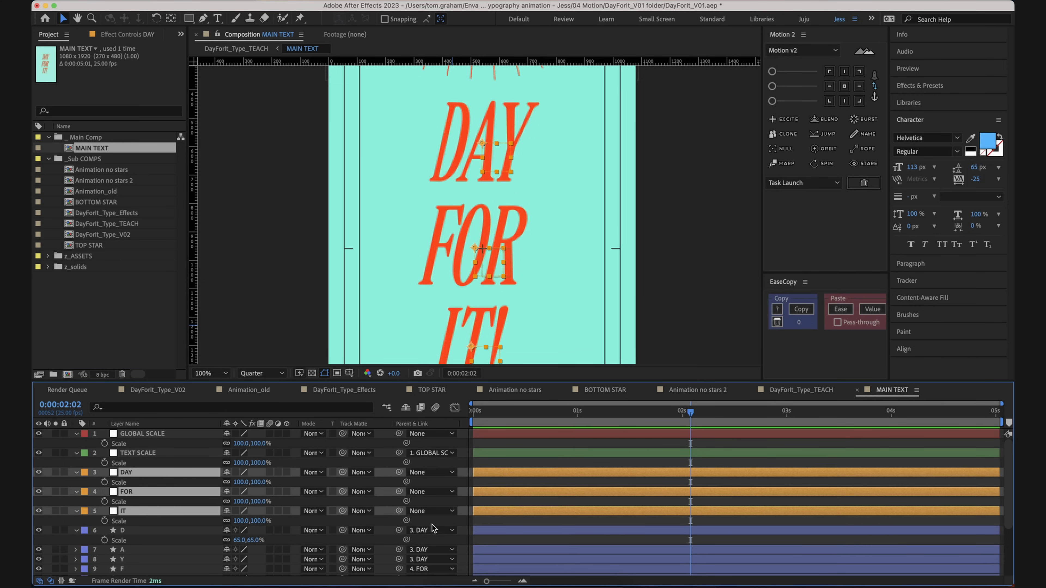
pyautogui.moveTo(399, 511); pyautogui.dragTo(179, 453)
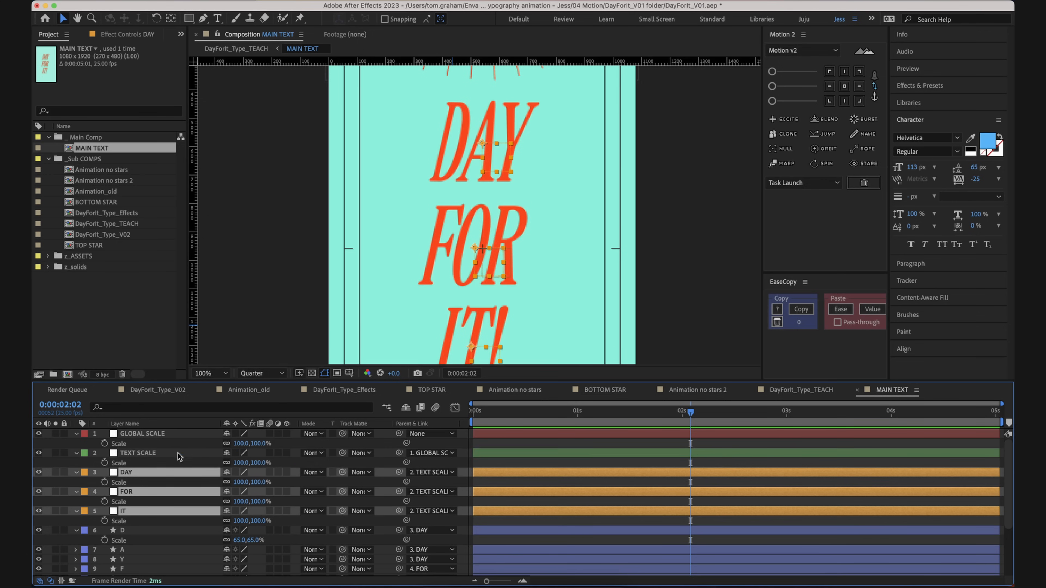
# - Scale the TEXT SCALE null down to 89%
pyautogui.moveTo(268, 463)
pyautogui.mouseDown()
pyautogui.moveTo(250, 464)
pyautogui.moveTo(265, 463)
pyautogui.moveTo(262, 445)
pyautogui.mouseUp()
pyautogui.scroll(-1, 446, 217)
pyautogui.press('super+z')
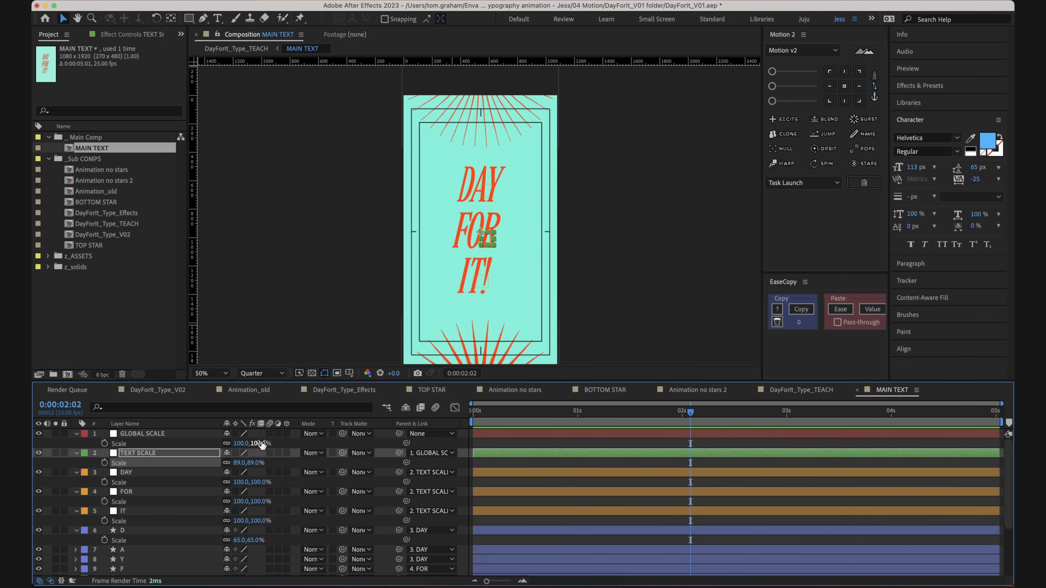
pyautogui.press('super+z')
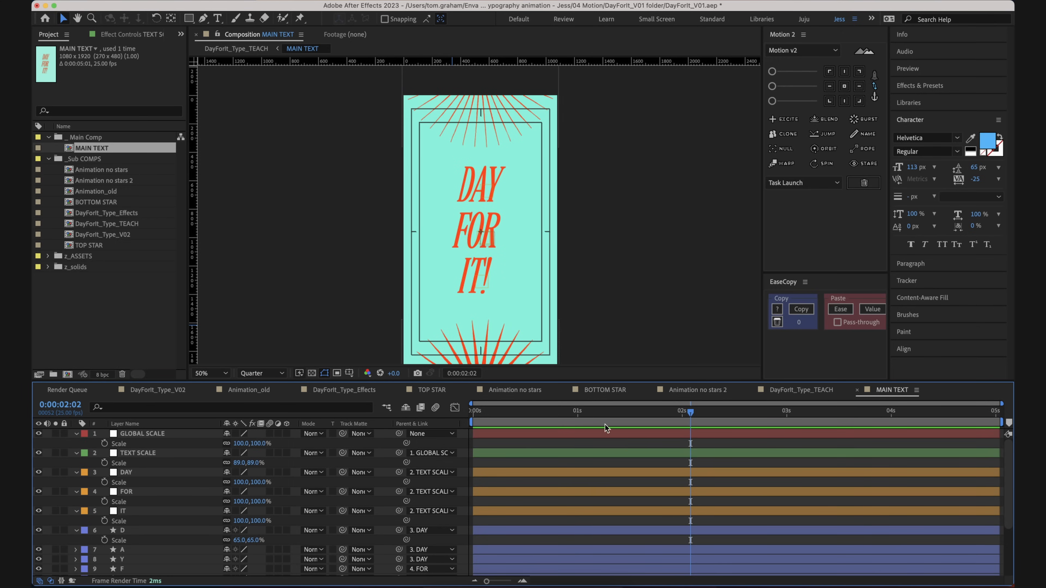
# - Scrub through the MAIN TEXT timeline and set the current time to 0:00:04:06
pyautogui.scroll(-3, 615, 417)
pyautogui.scroll(3, 615, 418)
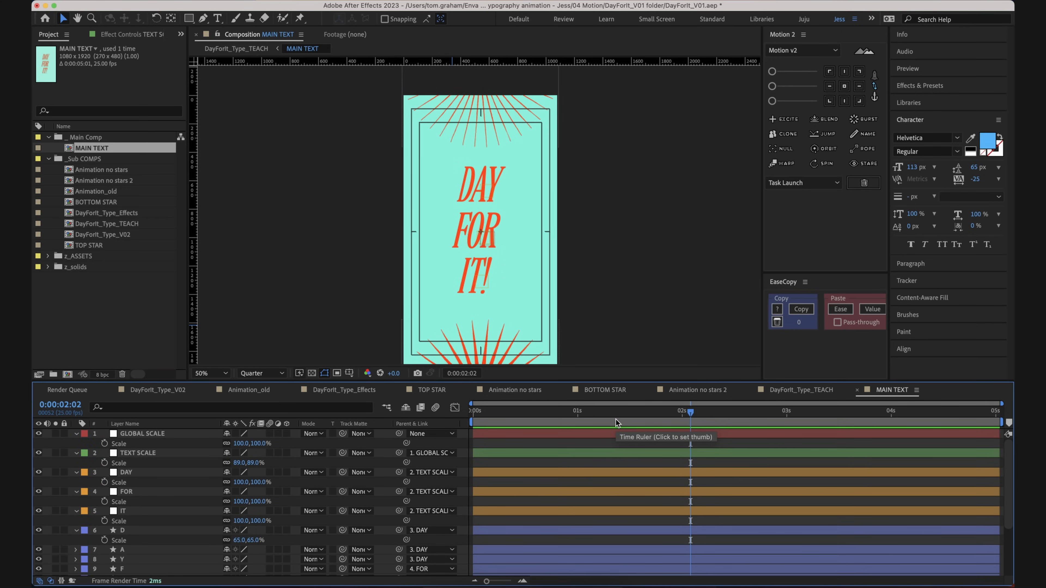
pyautogui.moveTo(642, 420); pyautogui.dragTo(720, 420)
pyautogui.click(705, 435)
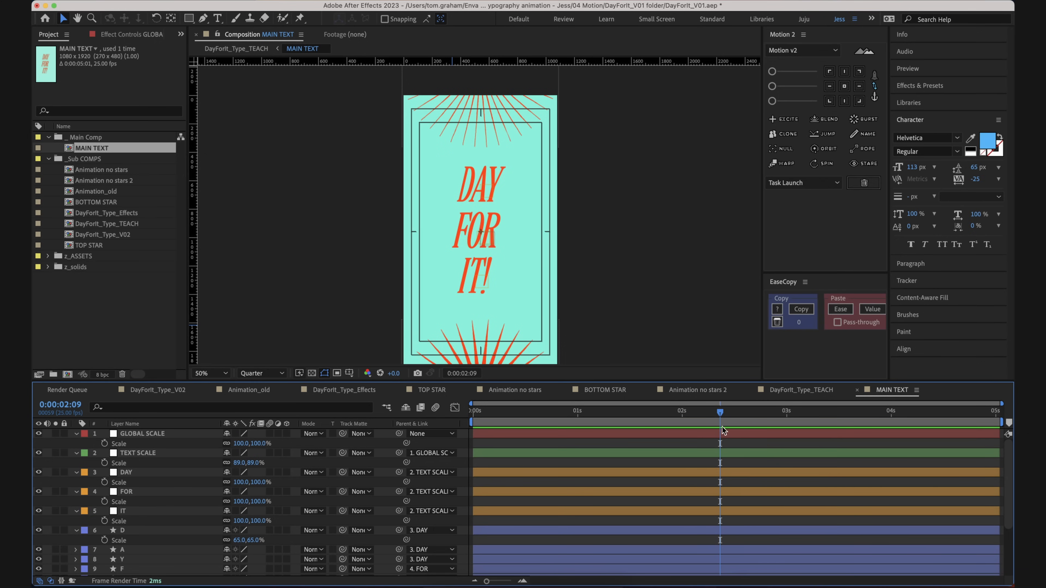
pyautogui.moveTo(707, 413)
pyautogui.mouseDown()
pyautogui.moveTo(684, 414)
pyautogui.moveTo(722, 419)
pyautogui.mouseUp()
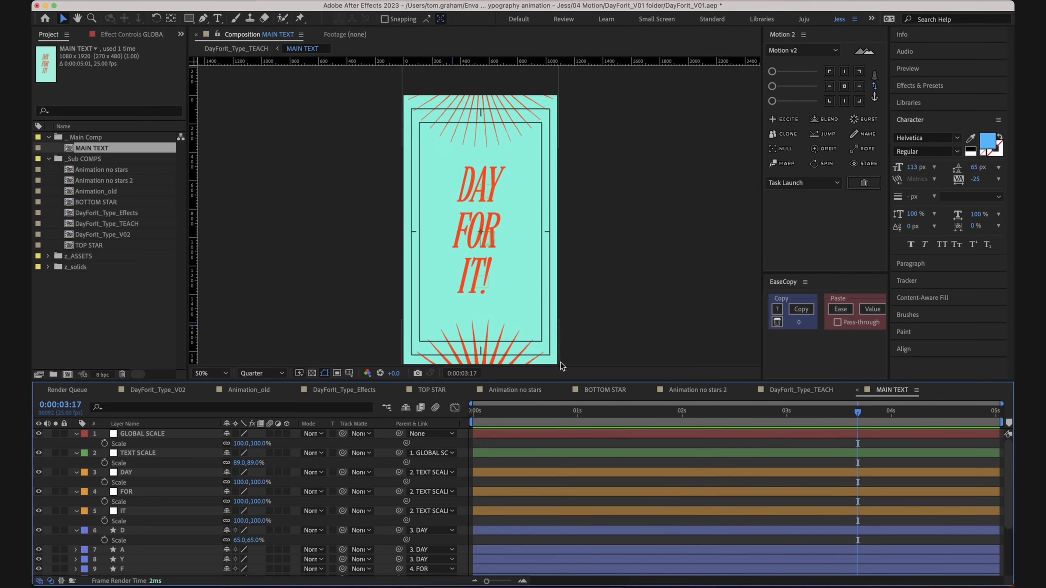
pyautogui.moveTo(678, 412); pyautogui.dragTo(885, 433)
pyautogui.click(945, 431)
pyautogui.click(917, 411)
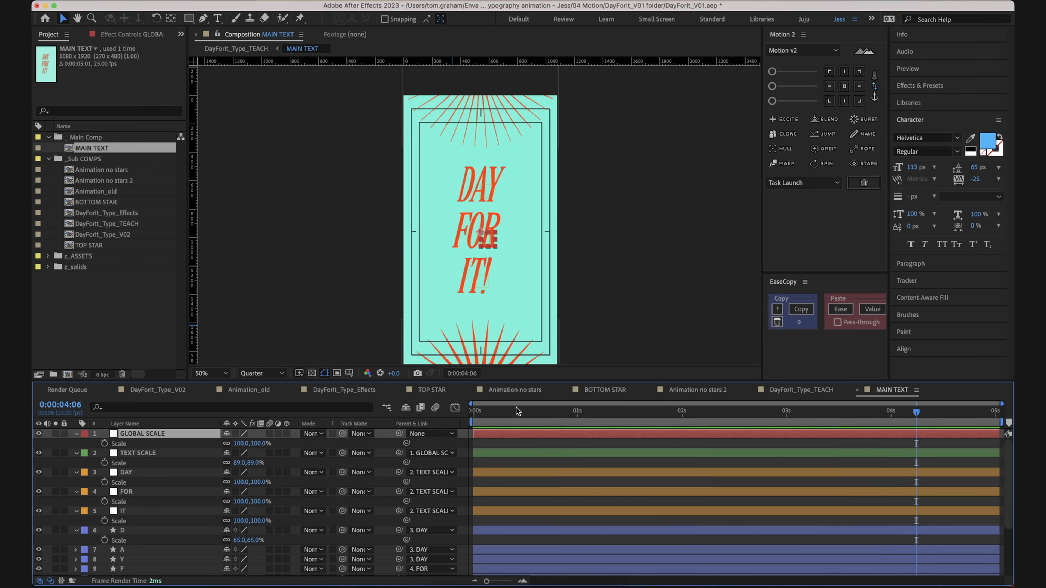
# - Open the Animation_old composition and scrub through it to examine the timing of its null keyframes
pyautogui.click(129, 231)
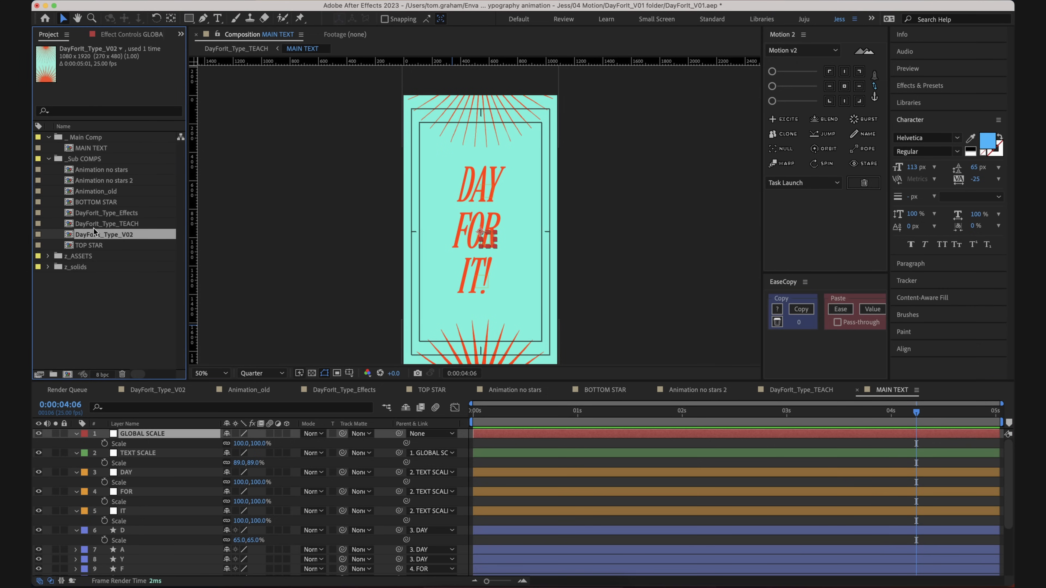
pyautogui.doubleClick(108, 191)
pyautogui.click(663, 417)
pyautogui.moveTo(663, 417); pyautogui.dragTo(582, 412)
pyautogui.scroll(2, 459, 177)
pyautogui.moveTo(688, 417); pyautogui.dragTo(901, 446)
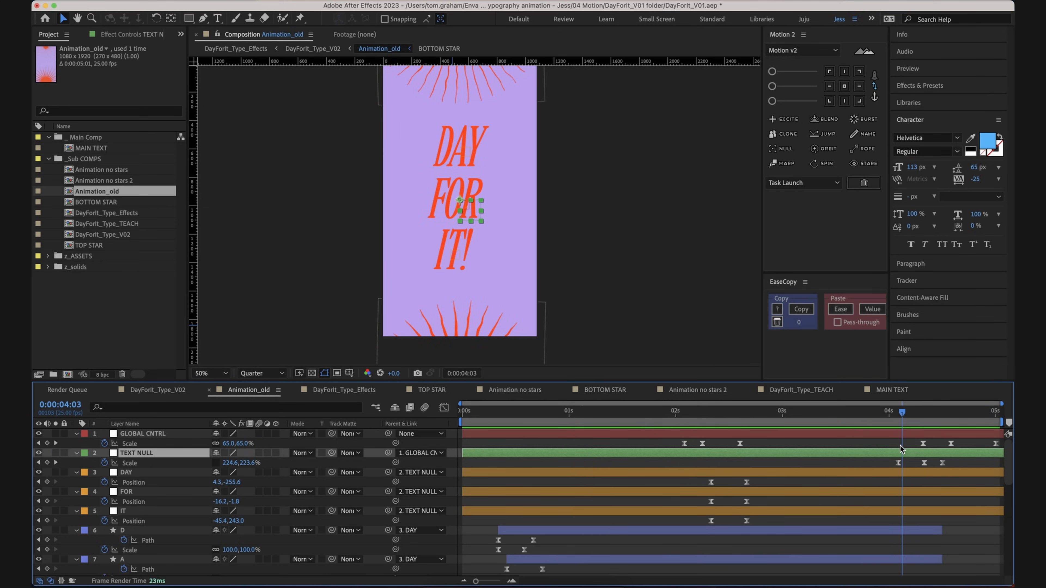
# - Return to the MAIN TEXT composition and add a Scale keyframe to the GLOBAL SCALE null at 0:00:04:06
pyautogui.doubleClick(84, 148)
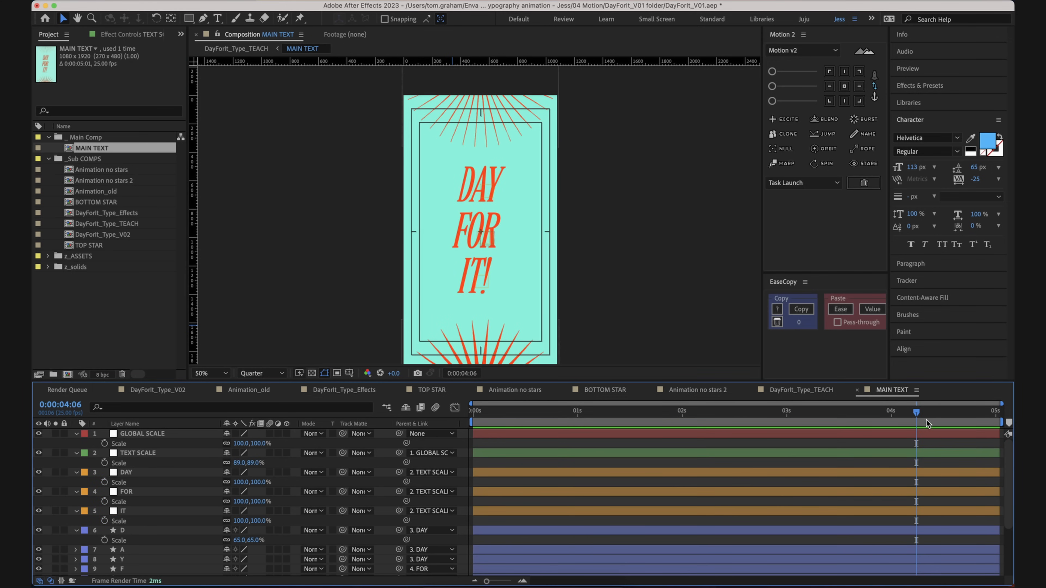
pyautogui.click(913, 435)
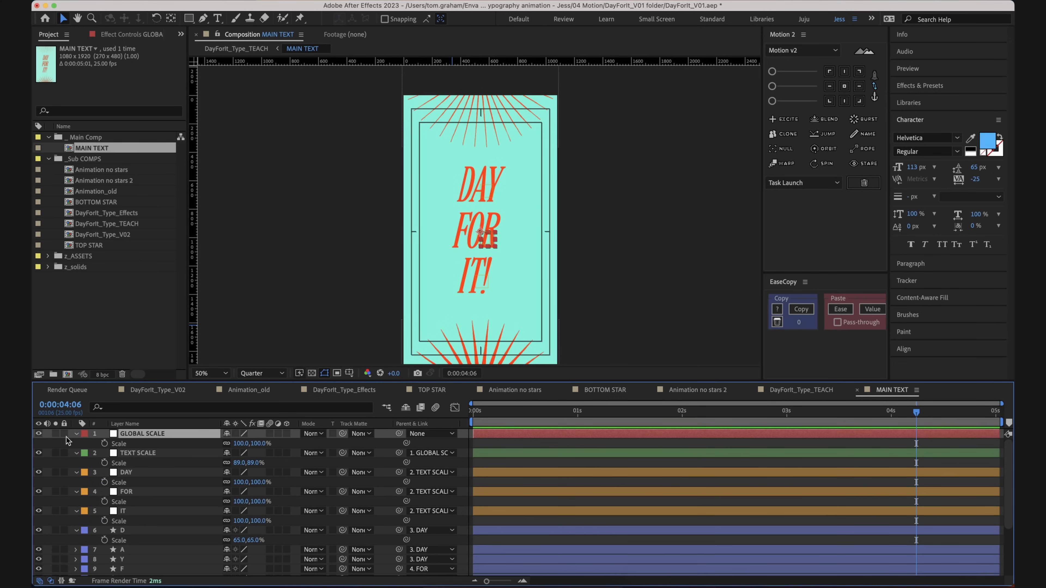
pyautogui.click(104, 444)
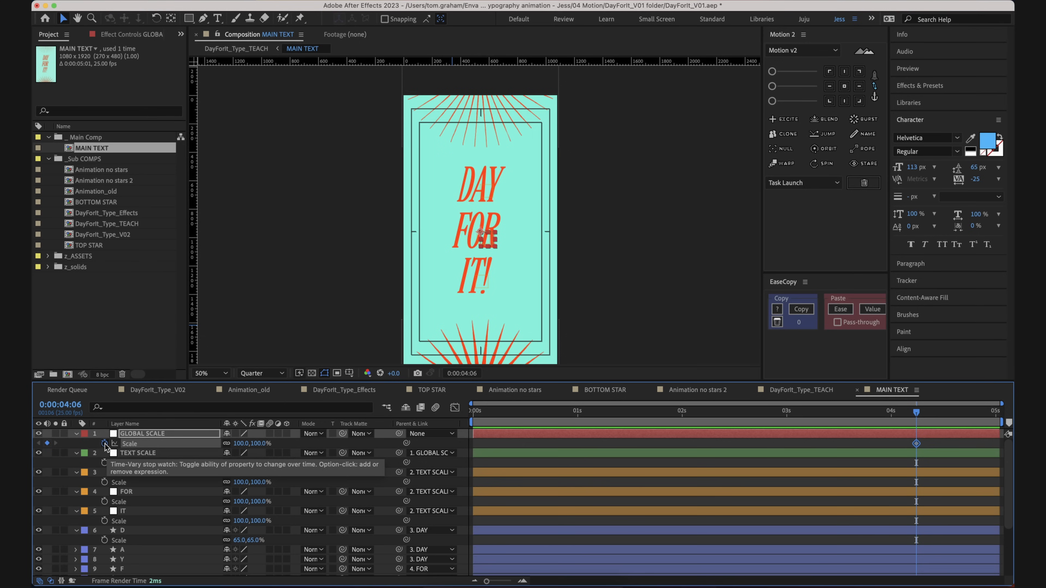
# - Move the GLOBAL SCALE null's Scale keyframe to 0:00:04:00 in the MAIN TEXT timeline
pyautogui.click(943, 445)
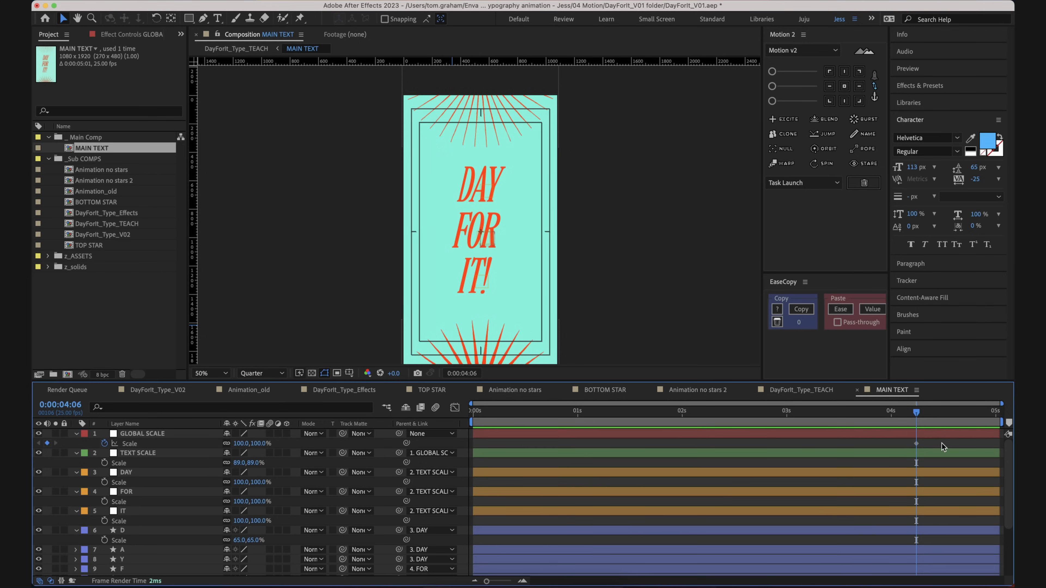
pyautogui.moveTo(942, 446); pyautogui.dragTo(929, 442)
pyautogui.press('=')
pyautogui.press('=')
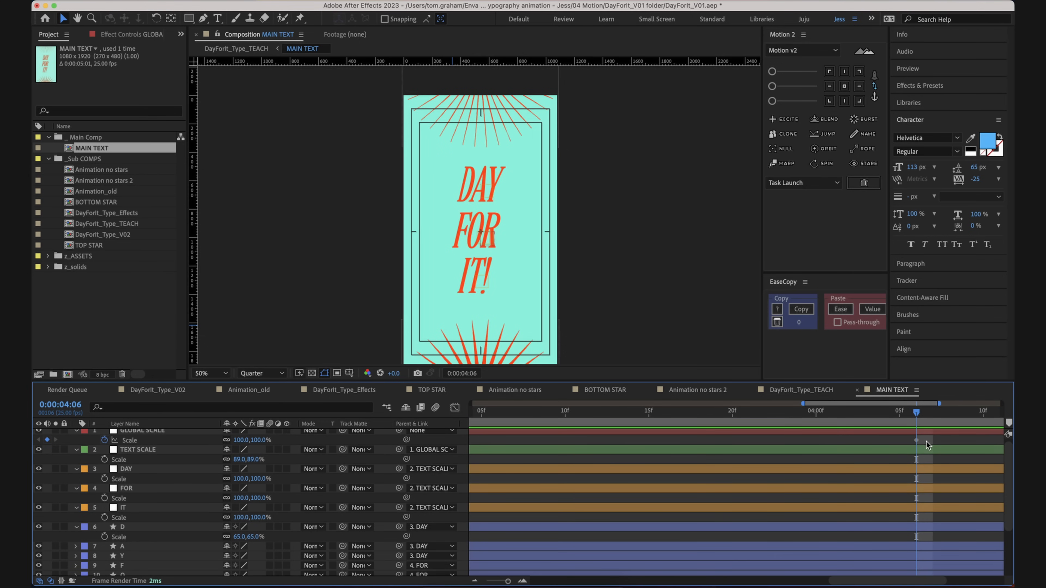
pyautogui.hscroll(5, 926, 441)
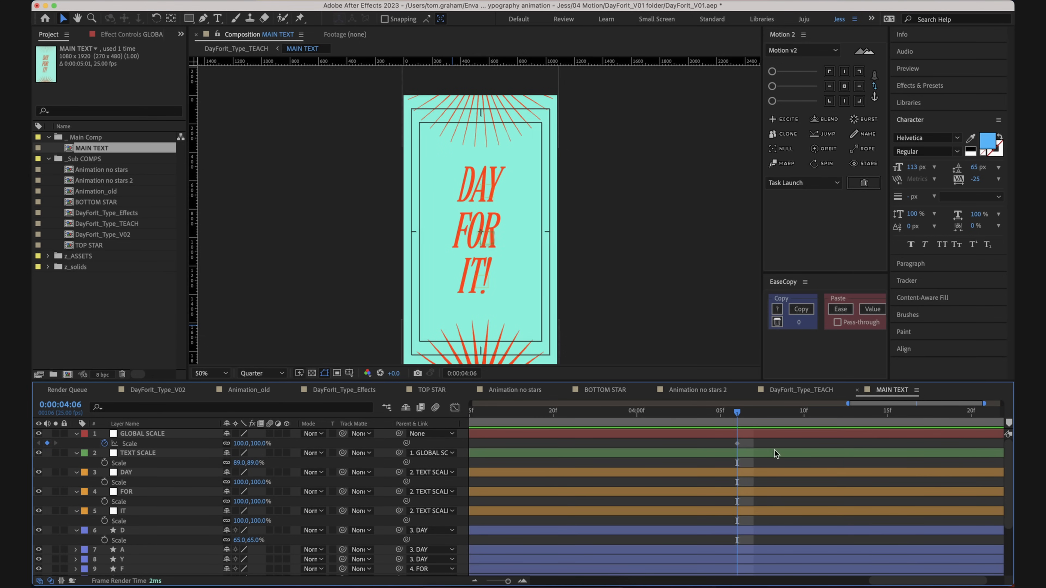
pyautogui.scroll(2, 775, 450)
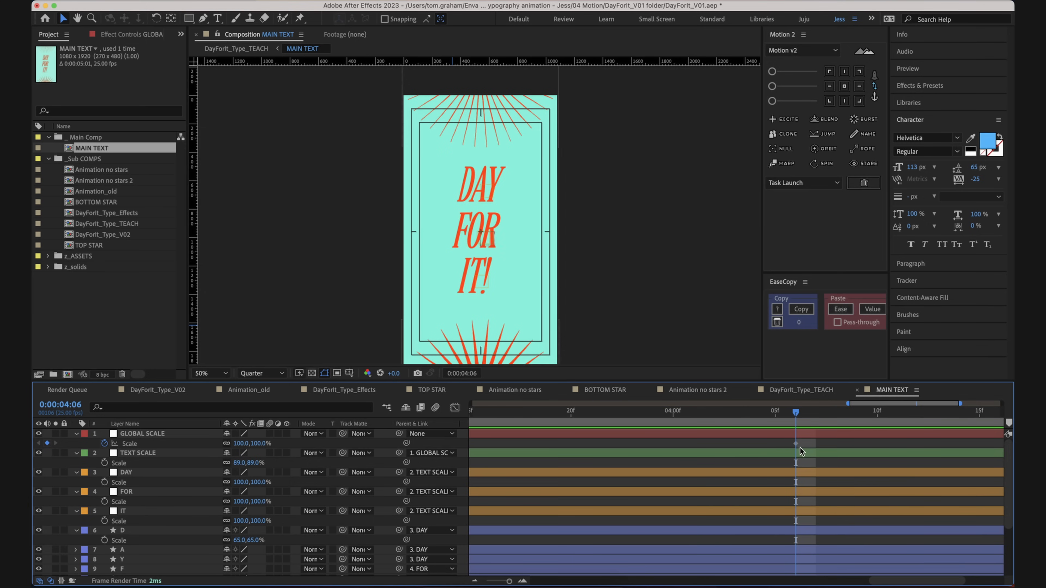
pyautogui.click(815, 449)
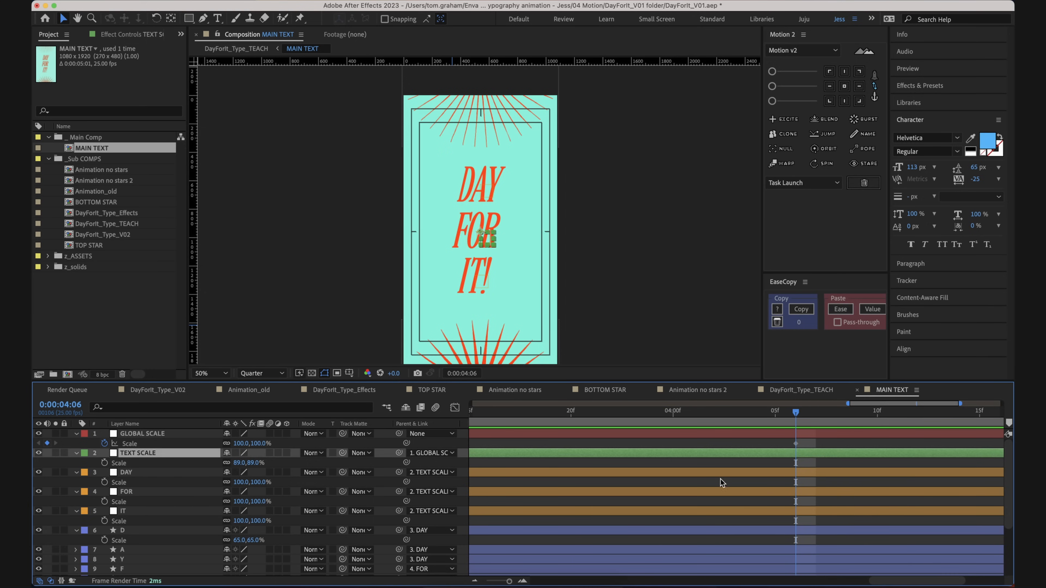
pyautogui.click(590, 271)
pyautogui.press('-')
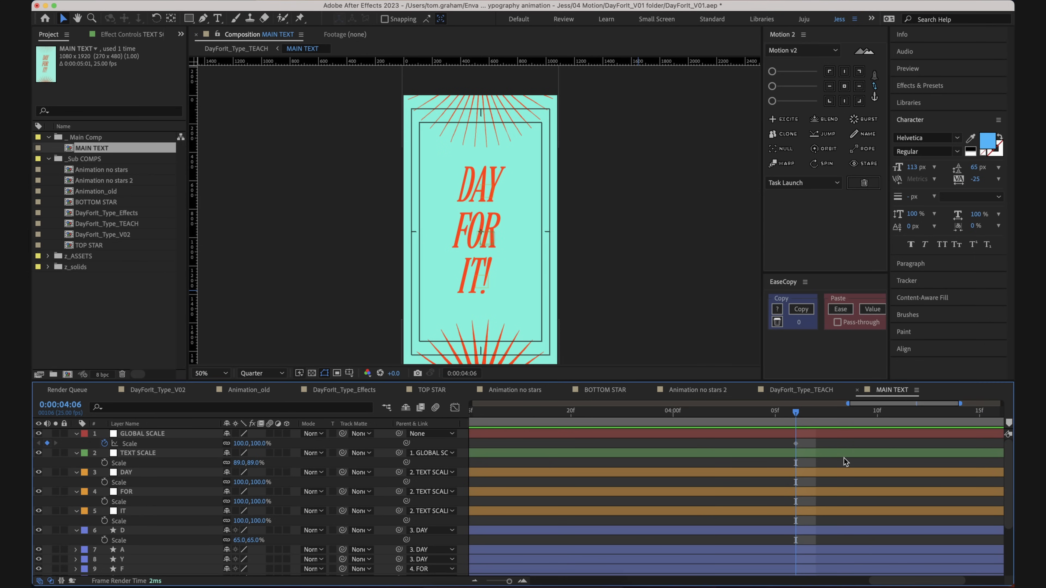
pyautogui.click(796, 395)
pyautogui.doubleClick(853, 434)
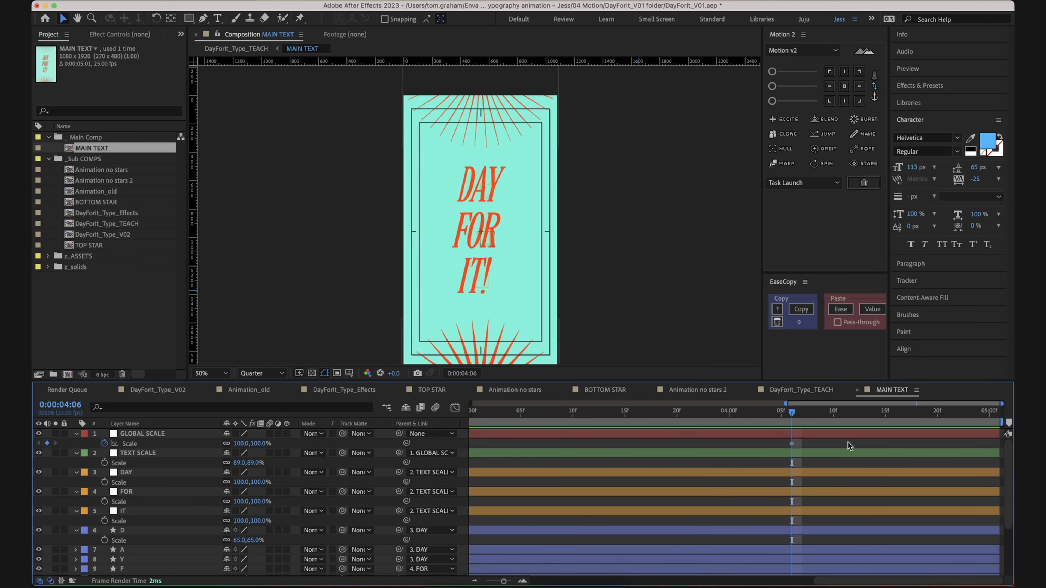
pyautogui.moveTo(791, 444); pyautogui.dragTo(734, 450)
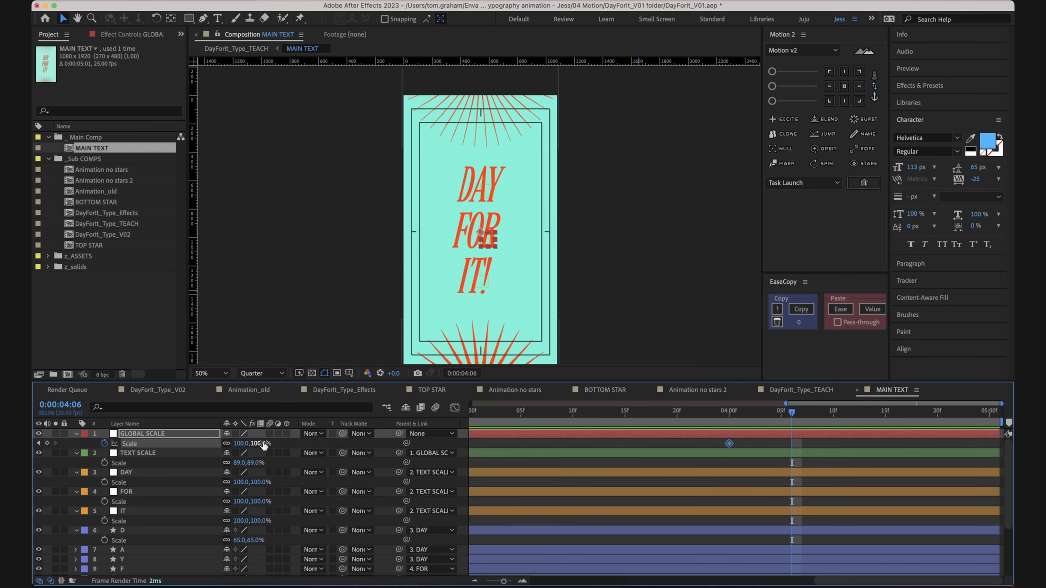
# - Keyframe the GLOBAL SCALE null's Scale at 73% at 0:00:04:06 and at 140% at 0:00:05:00
pyautogui.moveTo(264, 443); pyautogui.dragTo(251, 449)
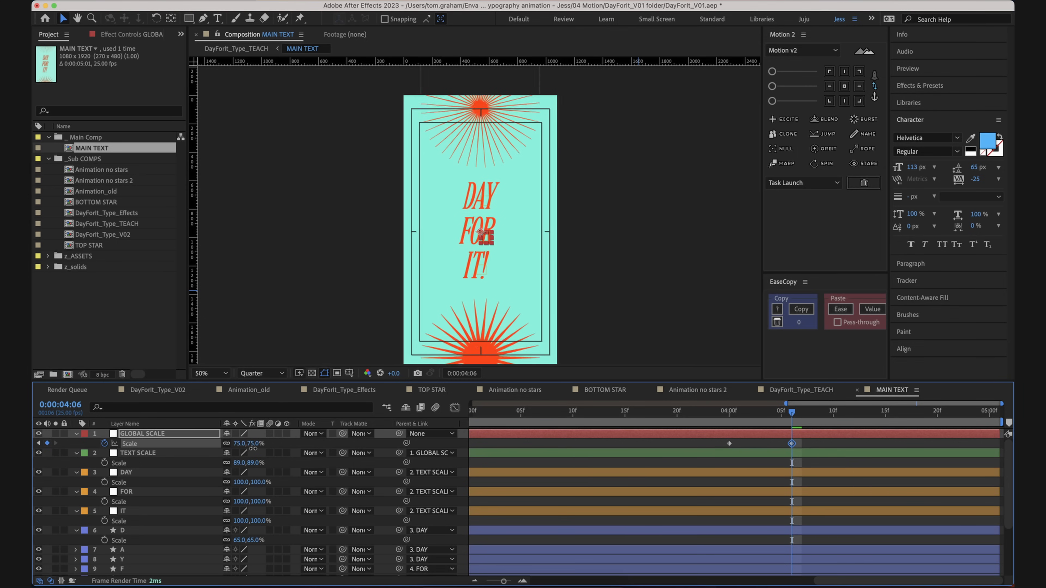
pyautogui.moveTo(844, 420); pyautogui.dragTo(990, 420)
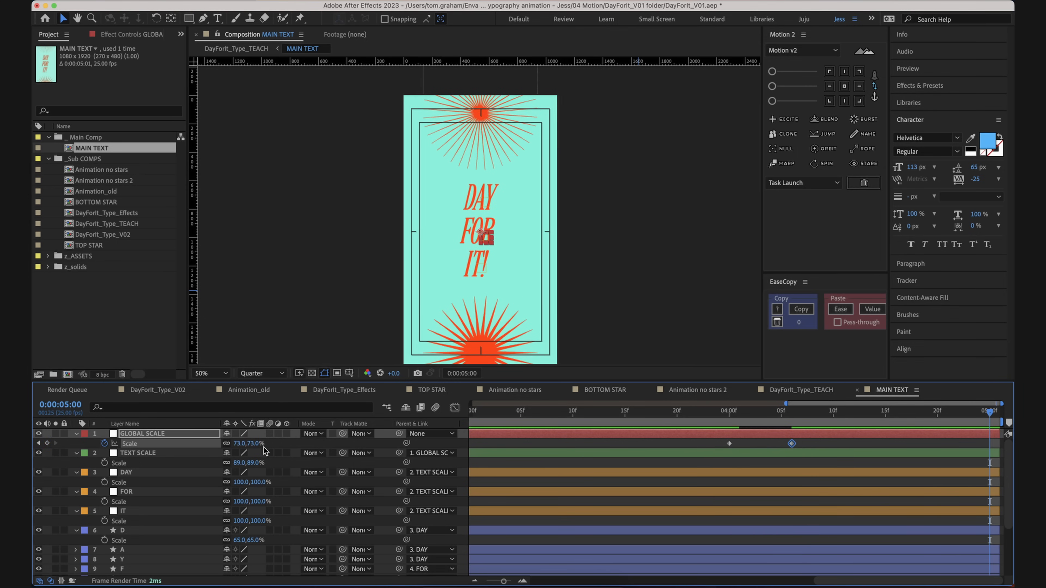
pyautogui.moveTo(254, 446); pyautogui.dragTo(287, 441)
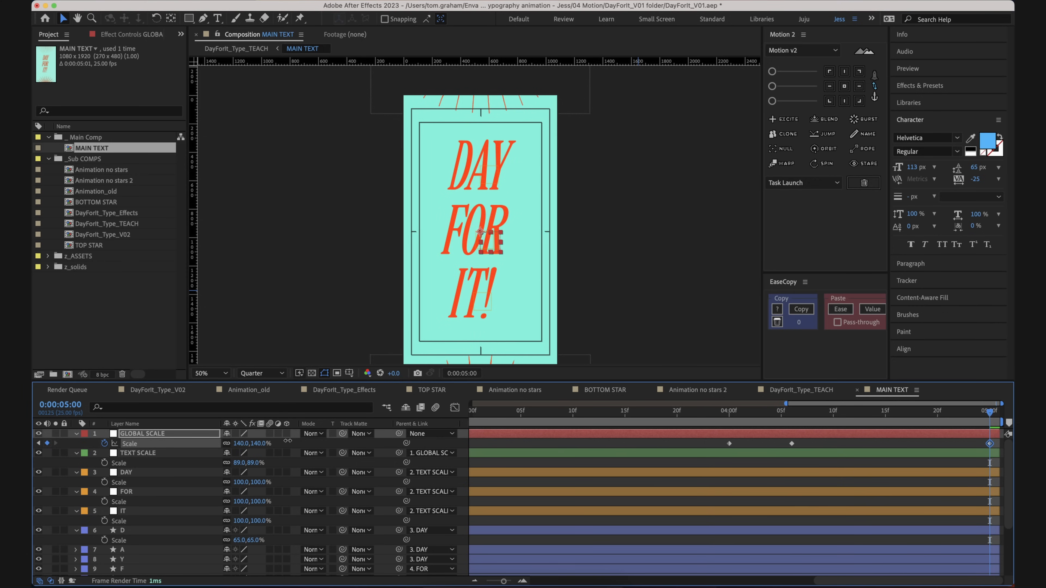
# - Apply Easy Ease to all three Scale keyframes of the GLOBAL SCALE null
pyautogui.moveTo(723, 441); pyautogui.dragTo(999, 457)
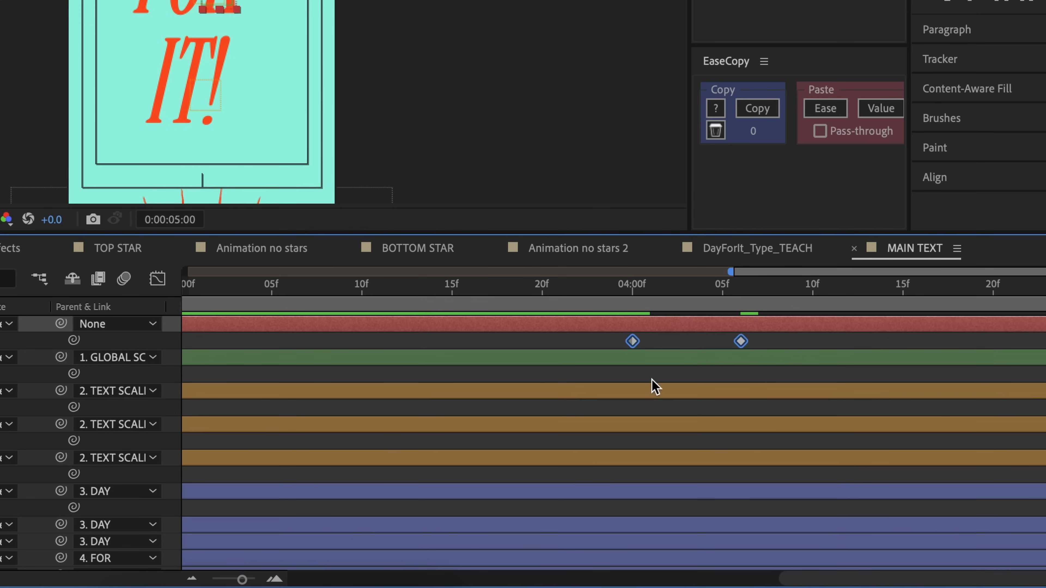
pyautogui.rightClick(740, 342)
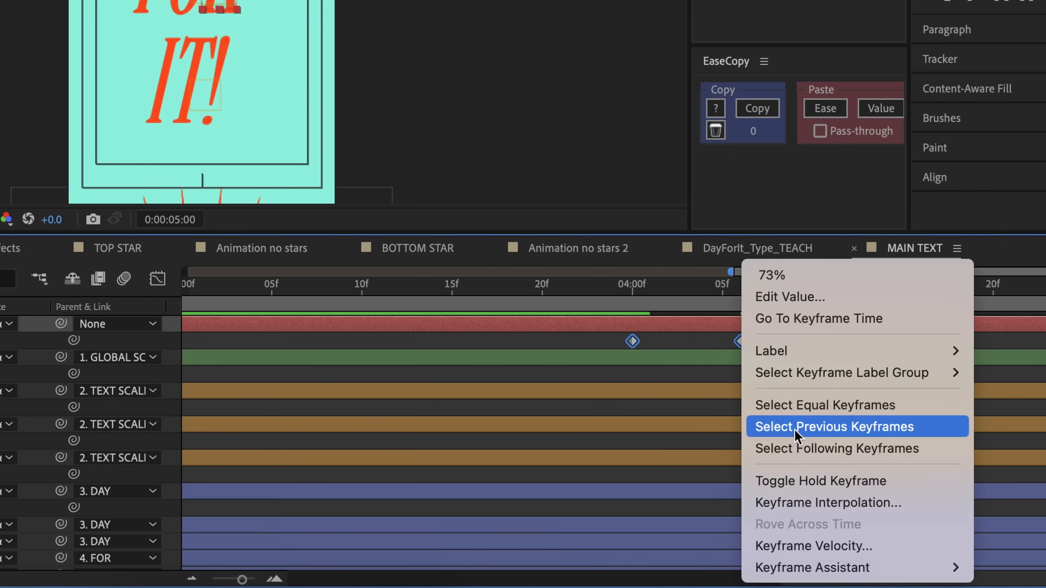
pyautogui.moveTo(805, 573)
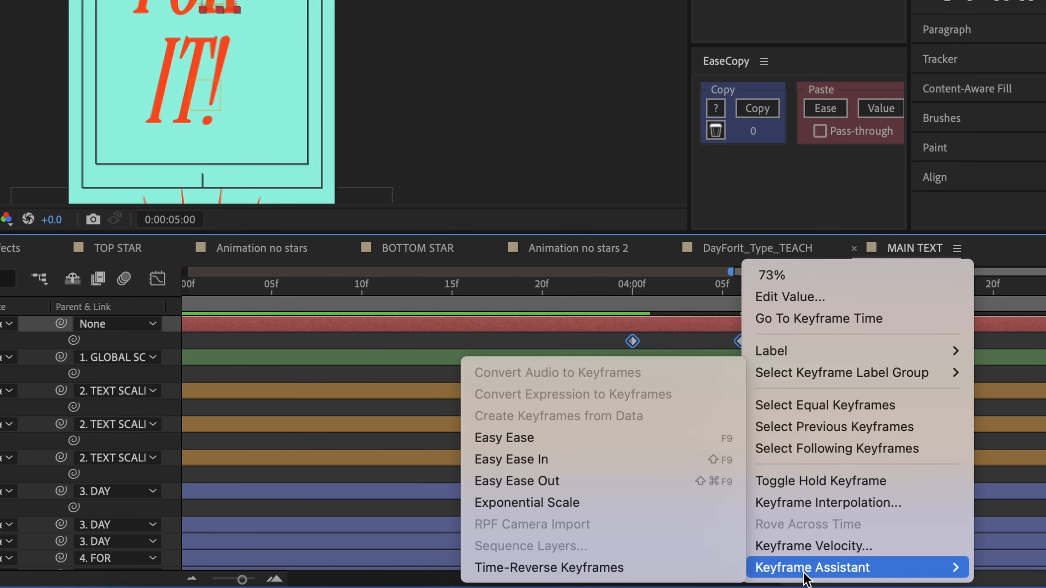
pyautogui.click(636, 440)
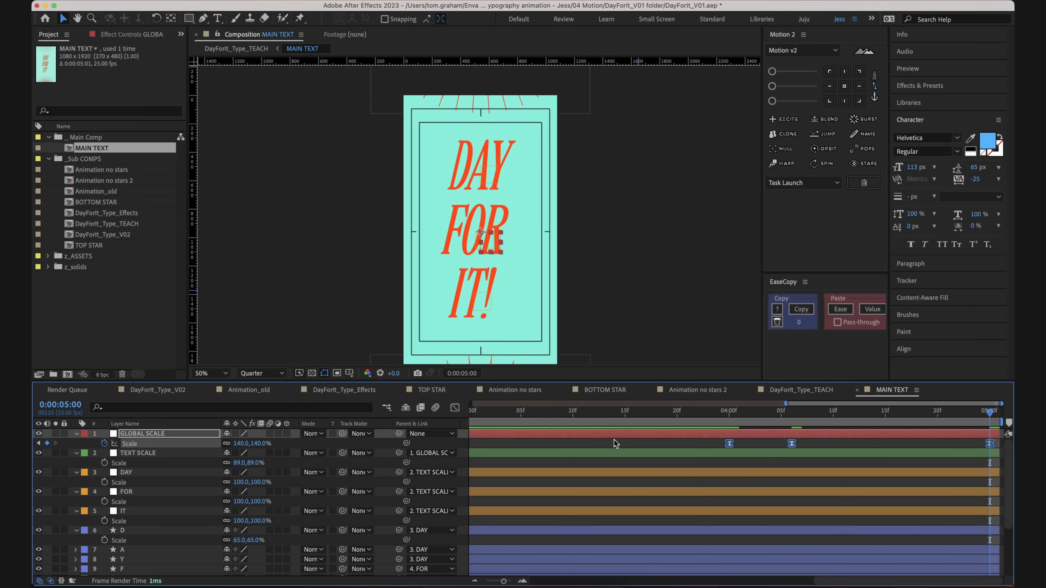
# - Show the GLOBAL SCALE value curve in the graph editor and lengthen the first keyframe's outgoing ease handle slightly
pyautogui.click(614, 440)
pyautogui.moveTo(717, 441); pyautogui.dragTo(1002, 458)
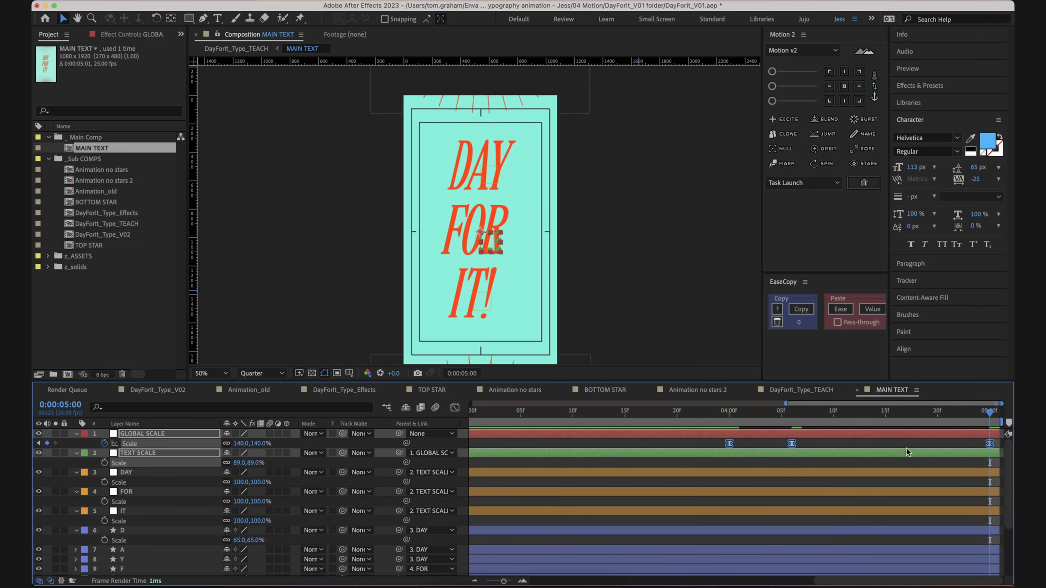
pyautogui.click(455, 408)
pyautogui.moveTo(810, 558); pyautogui.dragTo(768, 552)
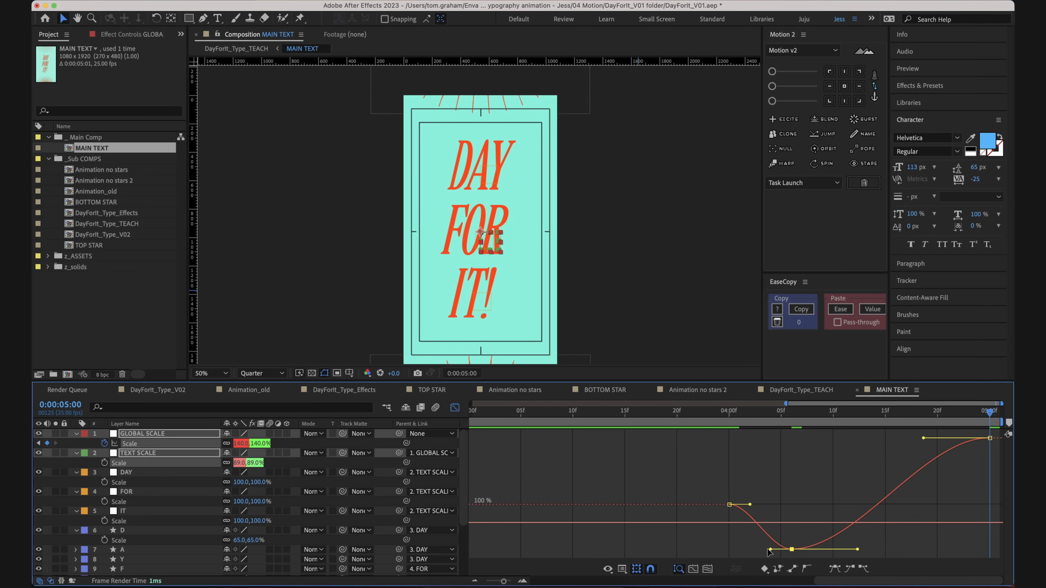
pyautogui.click(788, 482)
pyautogui.click(456, 408)
pyautogui.moveTo(690, 445); pyautogui.dragTo(760, 452)
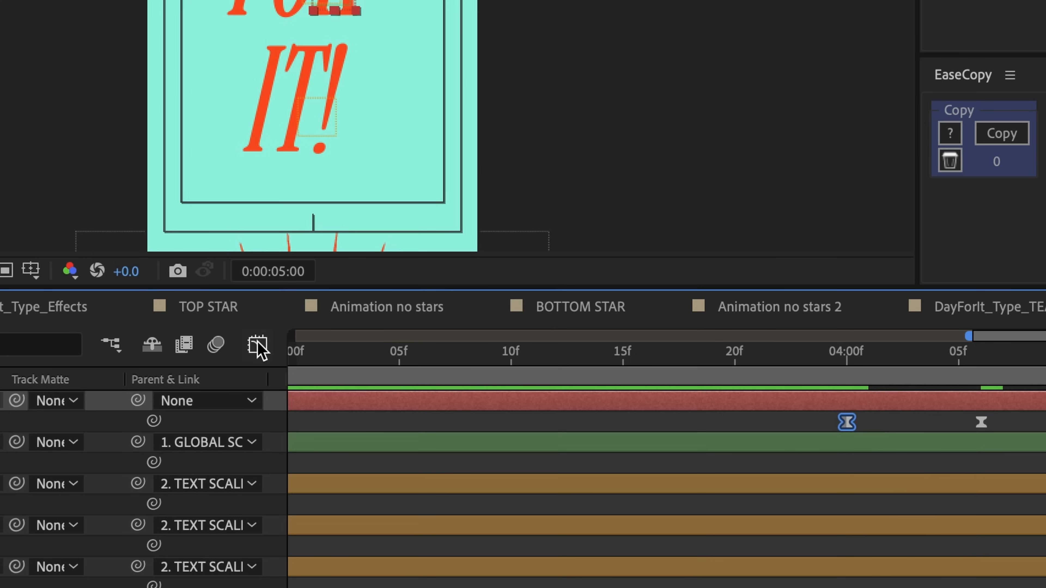
pyautogui.click(455, 408)
pyautogui.click(951, 549)
pyautogui.moveTo(791, 488); pyautogui.dragTo(894, 571)
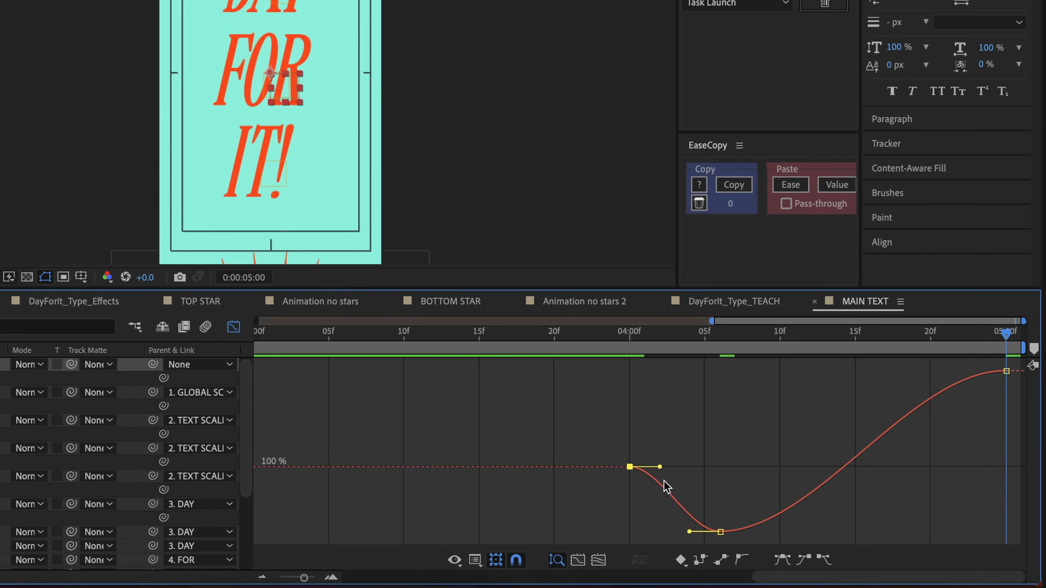
pyautogui.moveTo(660, 472); pyautogui.dragTo(673, 473)
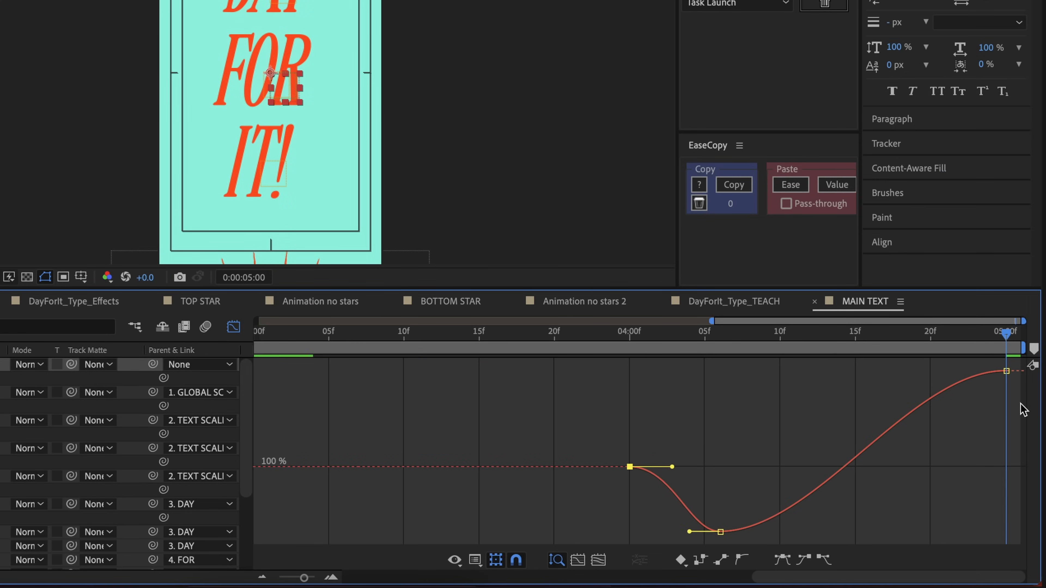
# - Compress the three Scale keyframes toward 0:00:05:00 so the first one starts at about 0:00:04:12
pyautogui.click(636, 330)
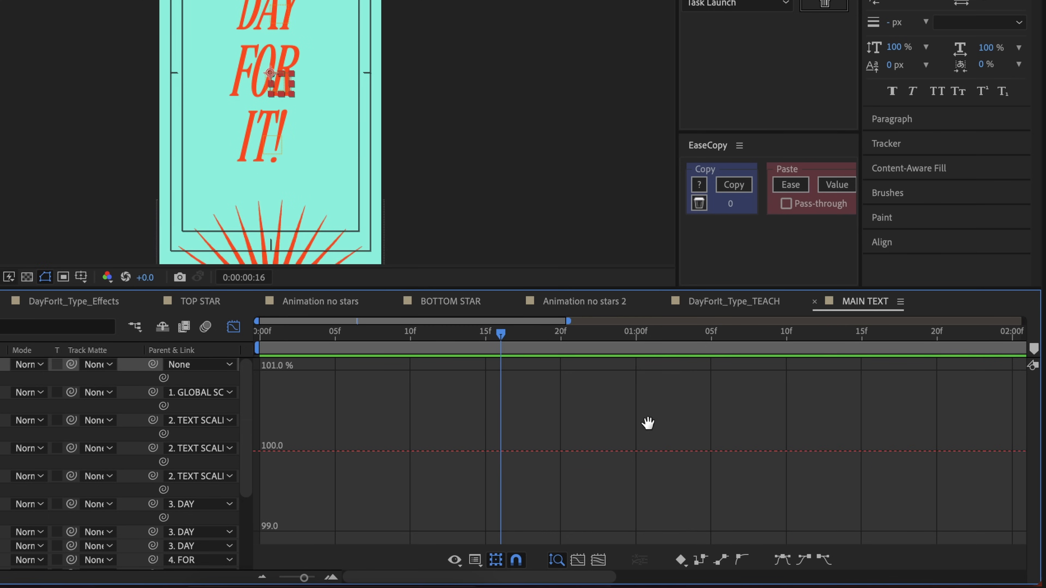
pyautogui.moveTo(648, 425); pyautogui.dragTo(610, 436)
pyautogui.moveTo(377, 572); pyautogui.dragTo(885, 575)
pyautogui.moveTo(556, 384); pyautogui.dragTo(806, 540)
pyautogui.keyDown('shift'); pyautogui.click(1005, 371); pyautogui.keyUp('shift')
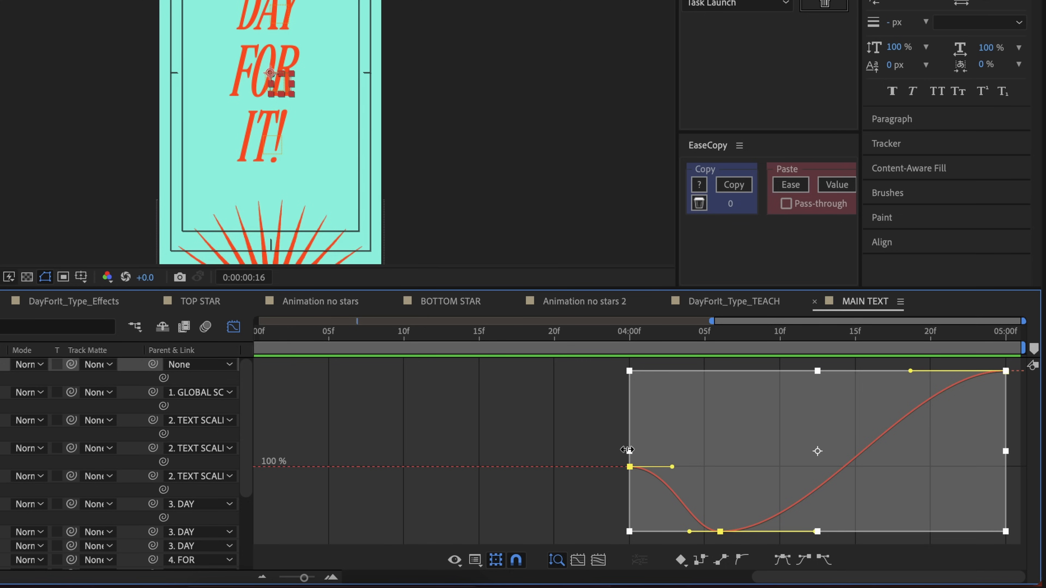
pyautogui.moveTo(629, 454); pyautogui.dragTo(803, 459)
# - Move the middle, lowest Scale keyframe on the GLOBAL SCALE curve to 0:00:04:15
pyautogui.click(769, 418)
pyautogui.moveTo(797, 338)
pyautogui.mouseDown()
pyautogui.moveTo(843, 350)
pyautogui.moveTo(806, 356)
pyautogui.mouseUp()
pyautogui.moveTo(832, 423); pyautogui.dragTo(856, 541)
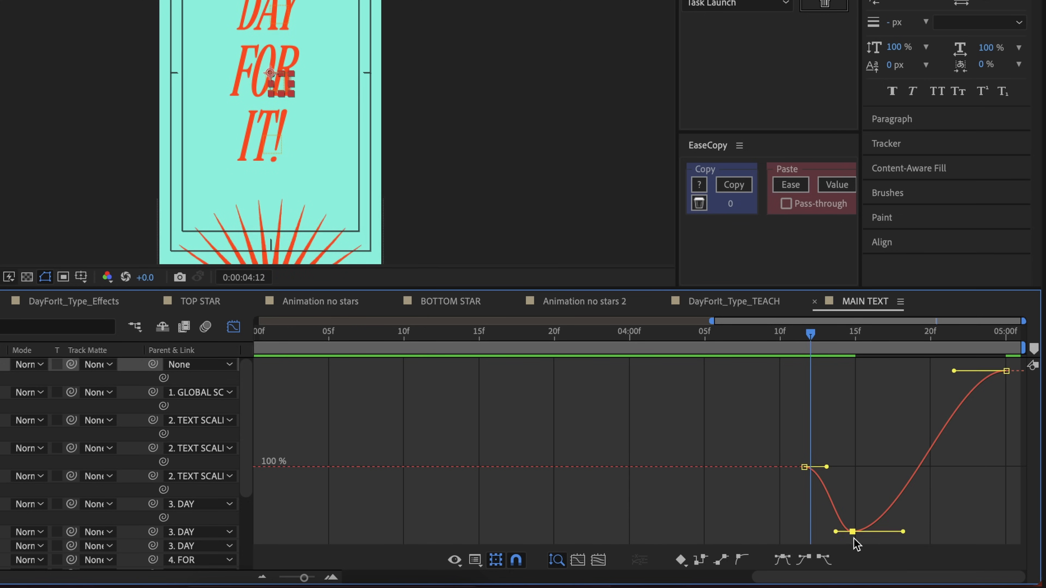
pyautogui.click(864, 531)
pyautogui.click(839, 411)
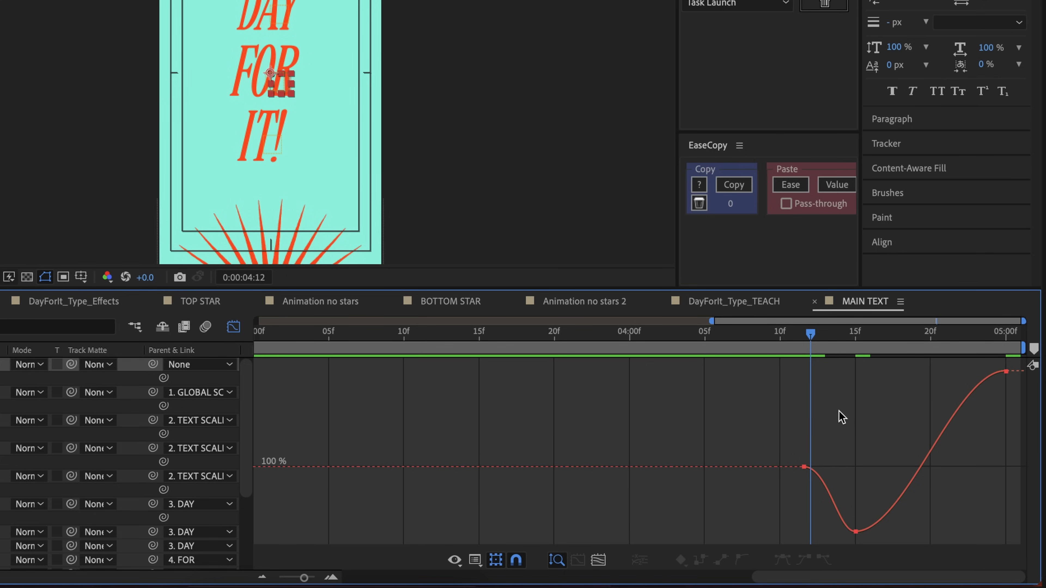
# - Preview the end of the animation from 0:00:04:10 to check the timing of the compressed scale move
pyautogui.moveTo(821, 339); pyautogui.dragTo(779, 341)
pyautogui.press('space')
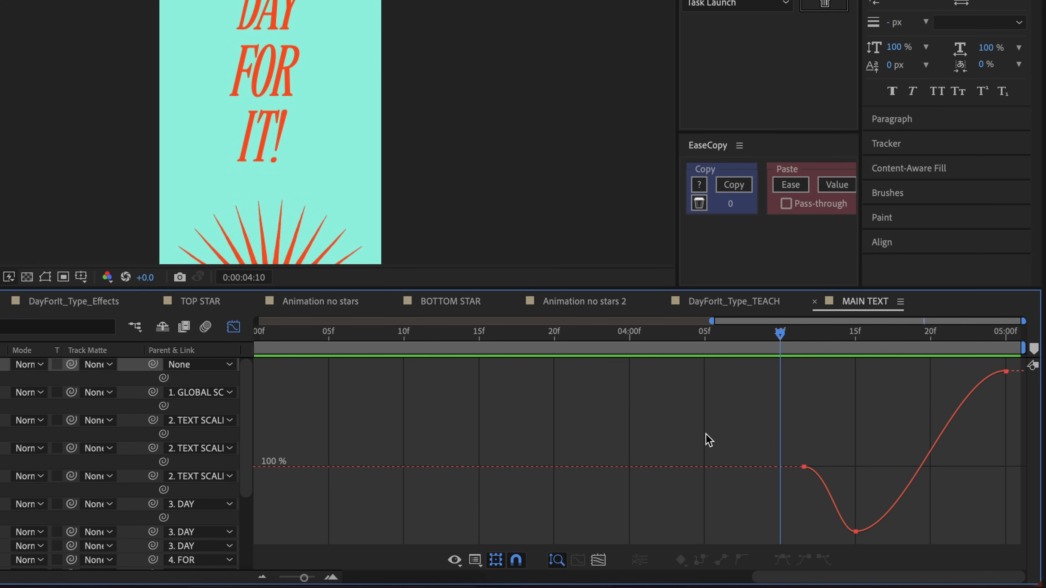
pyautogui.press('space')
pyautogui.moveTo(881, 412); pyautogui.dragTo(338, 441)
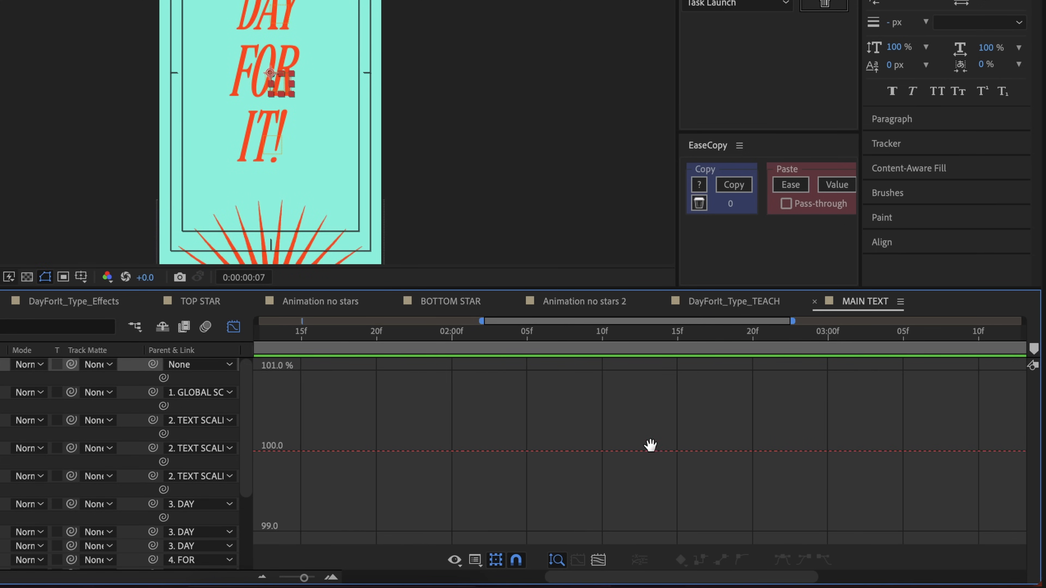
pyautogui.moveTo(845, 449); pyautogui.dragTo(350, 457)
pyautogui.click(782, 332)
pyautogui.press('space')
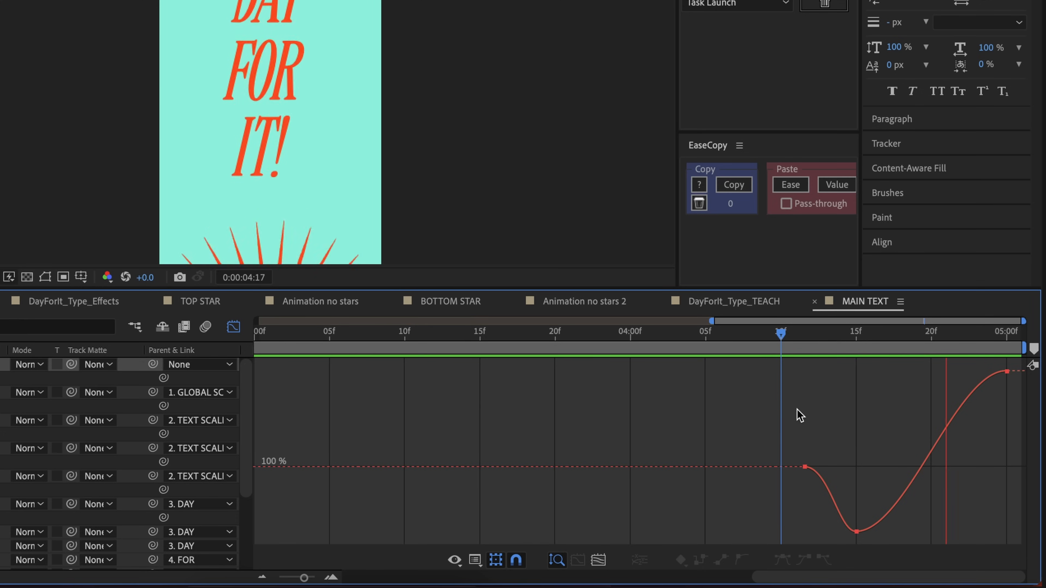
pyautogui.press('space')
# - Try a steep incoming ease handle on the final Scale keyframe, preview it and undo the change
pyautogui.moveTo(787, 384); pyautogui.dragTo(329, 363)
pyautogui.moveTo(806, 341); pyautogui.dragTo(824, 367)
pyautogui.moveTo(1010, 415); pyautogui.dragTo(984, 446)
pyautogui.press('space')
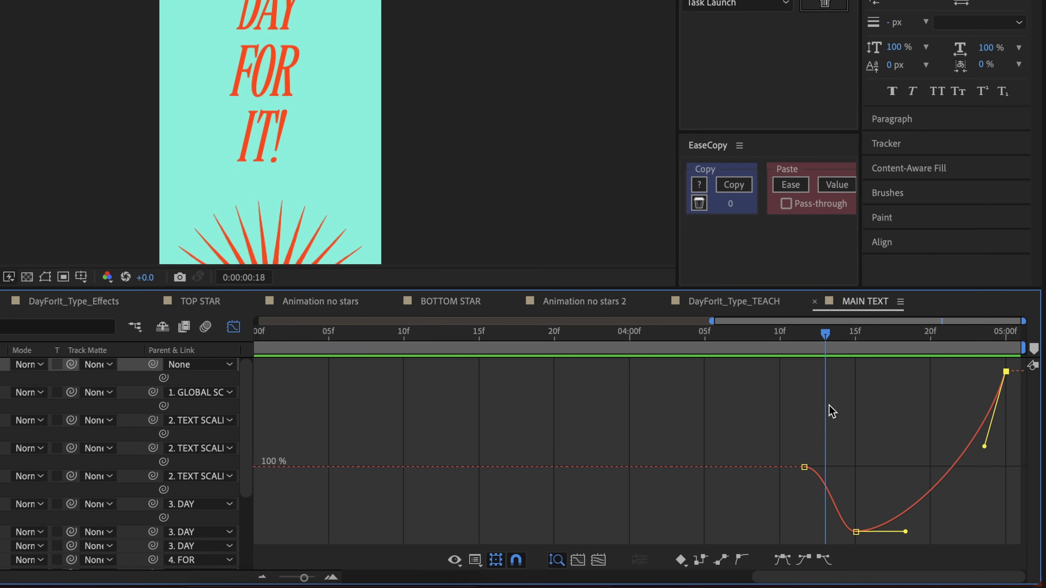
pyautogui.press('space')
pyautogui.press('super+z')
# - Lengthen the outgoing and incoming ease handles of the middle Scale keyframe on the GLOBAL SCALE curve
pyautogui.moveTo(872, 406); pyautogui.dragTo(236, 365)
pyautogui.moveTo(781, 457); pyautogui.dragTo(754, 433)
pyautogui.moveTo(905, 532); pyautogui.dragTo(913, 532)
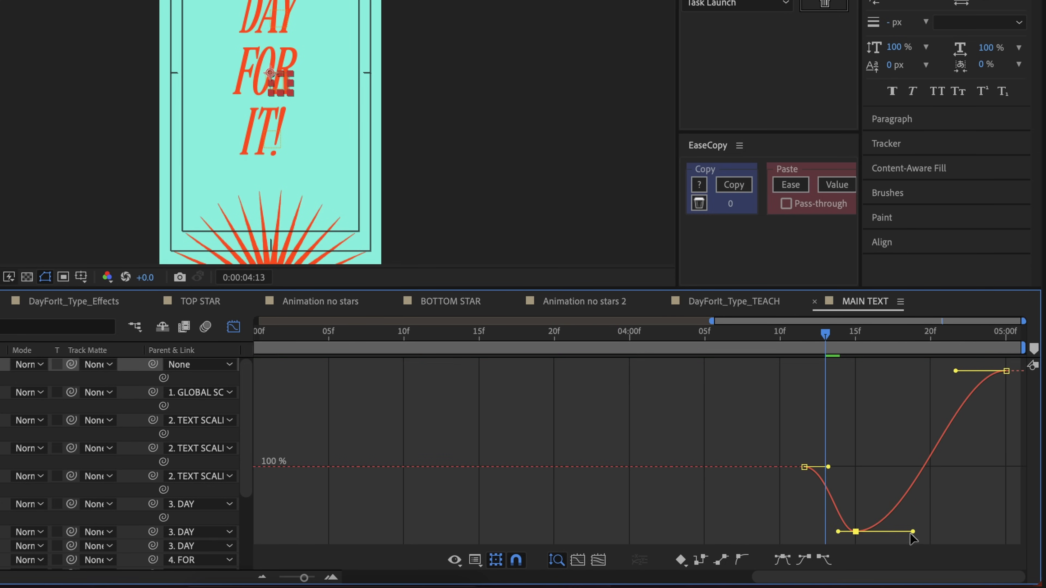
pyautogui.moveTo(838, 532); pyautogui.dragTo(827, 533)
pyautogui.click(880, 408)
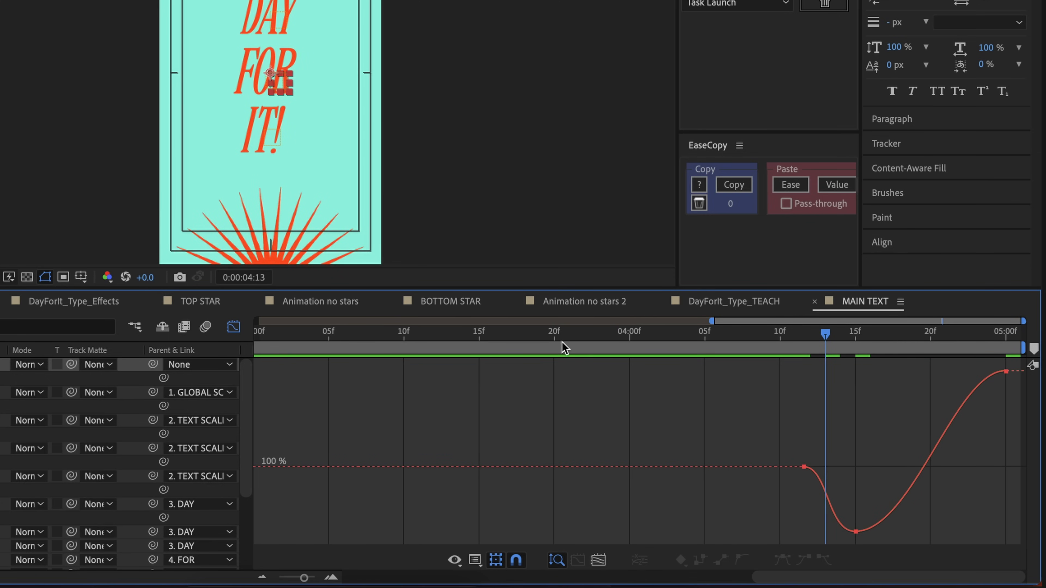
# - Close the graph editor, set the current time to 0:00:04:15 and select the TEXT SCALE null
pyautogui.click(233, 327)
pyautogui.click(958, 422)
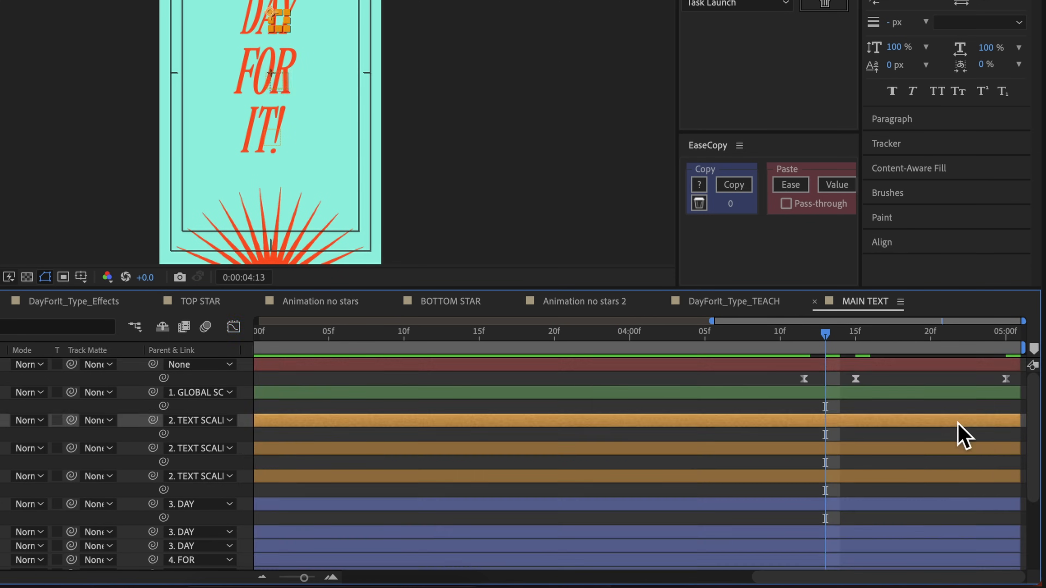
pyautogui.click(889, 395)
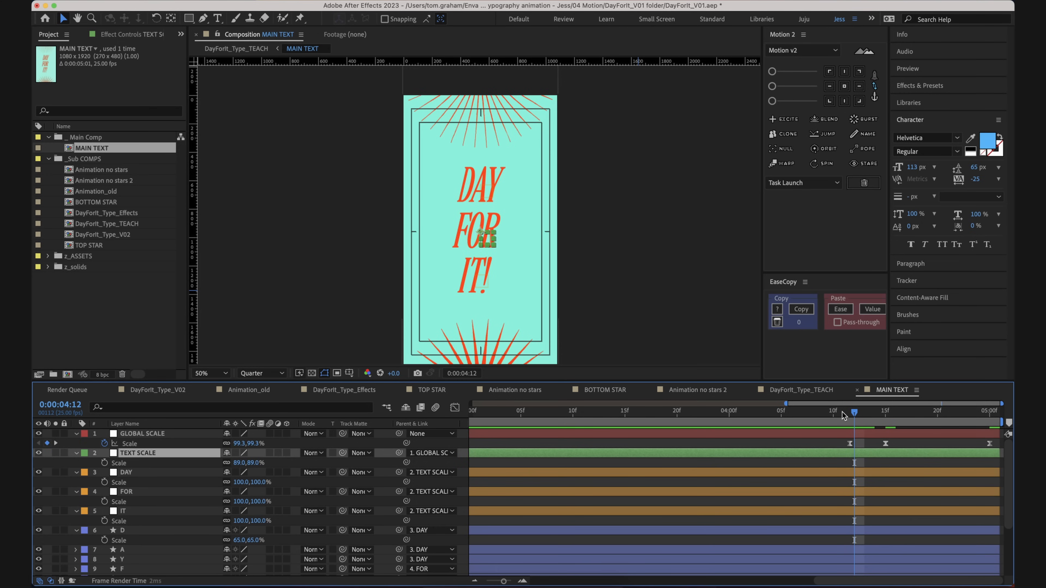
pyautogui.click(718, 412)
pyautogui.moveTo(714, 416); pyautogui.dragTo(888, 430)
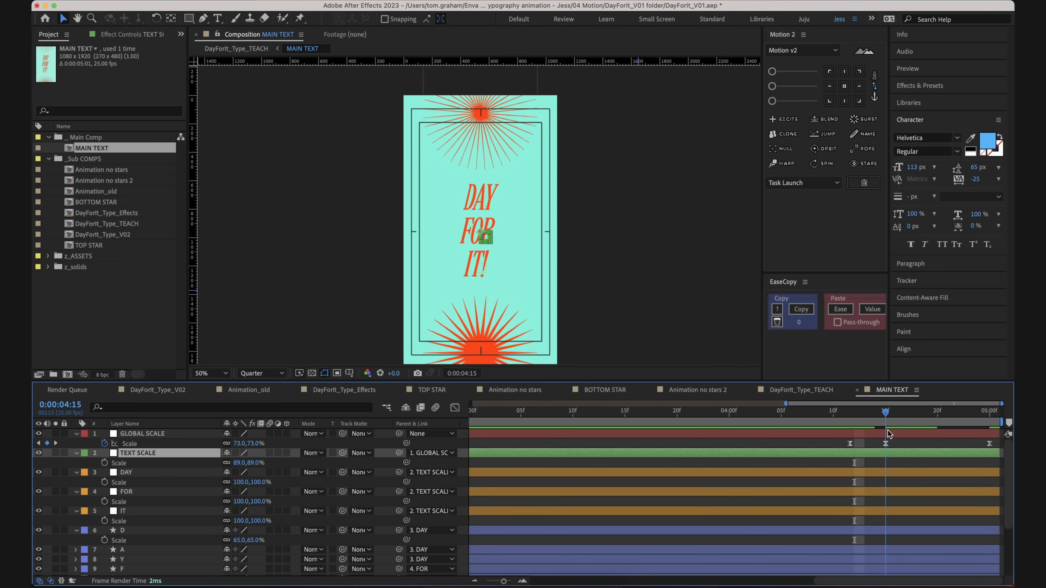
pyautogui.click(881, 446)
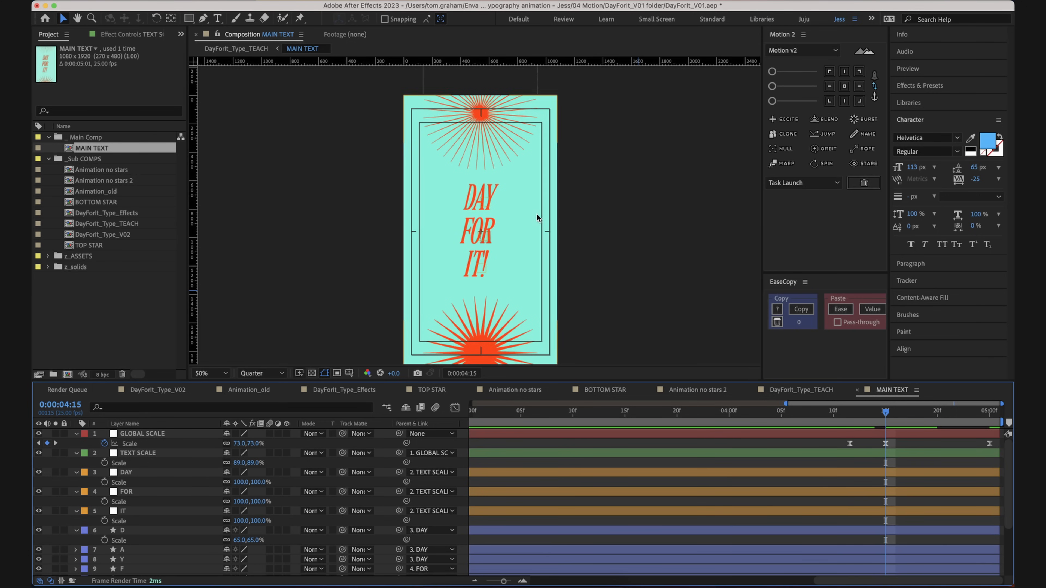
pyautogui.click(483, 201)
pyautogui.click(892, 458)
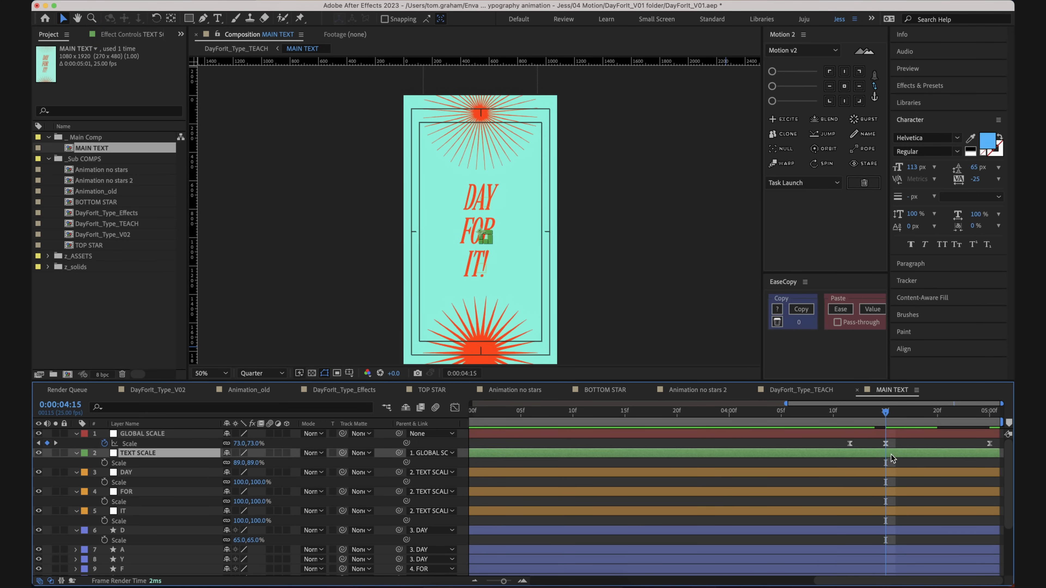
# - Add TEXT SCALE null Scale keyframes at 0:00:04:10 and 0:00:04:14, both holding the current 89% scale
pyautogui.click(105, 463)
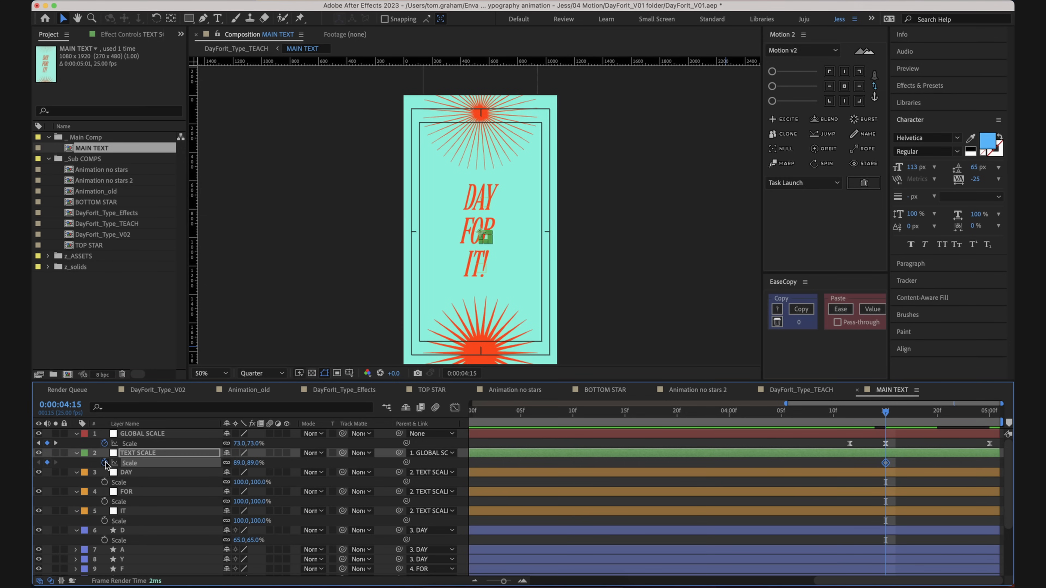
pyautogui.click(166, 457)
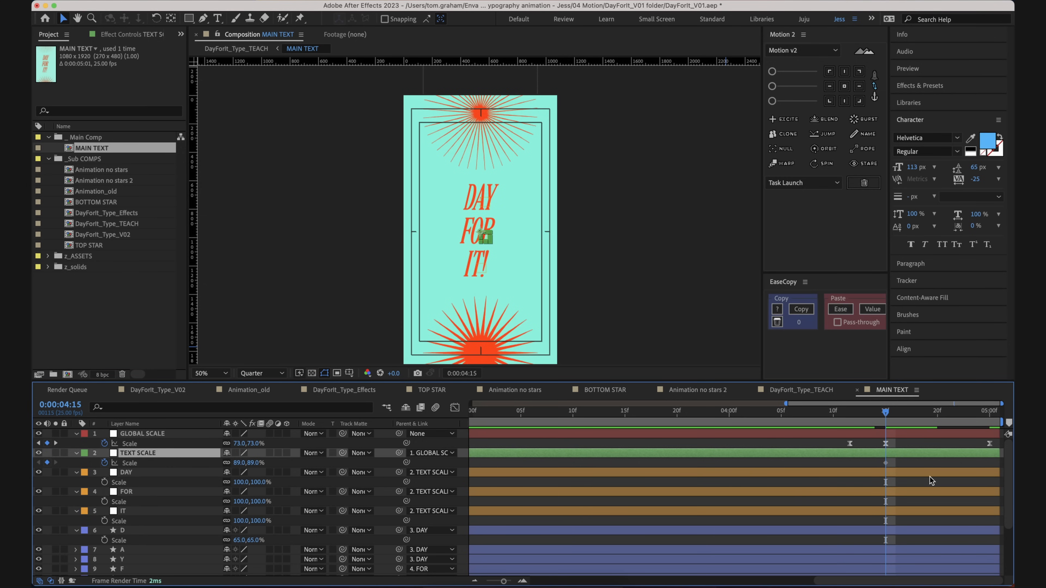
pyautogui.moveTo(883, 419); pyautogui.dragTo(830, 421)
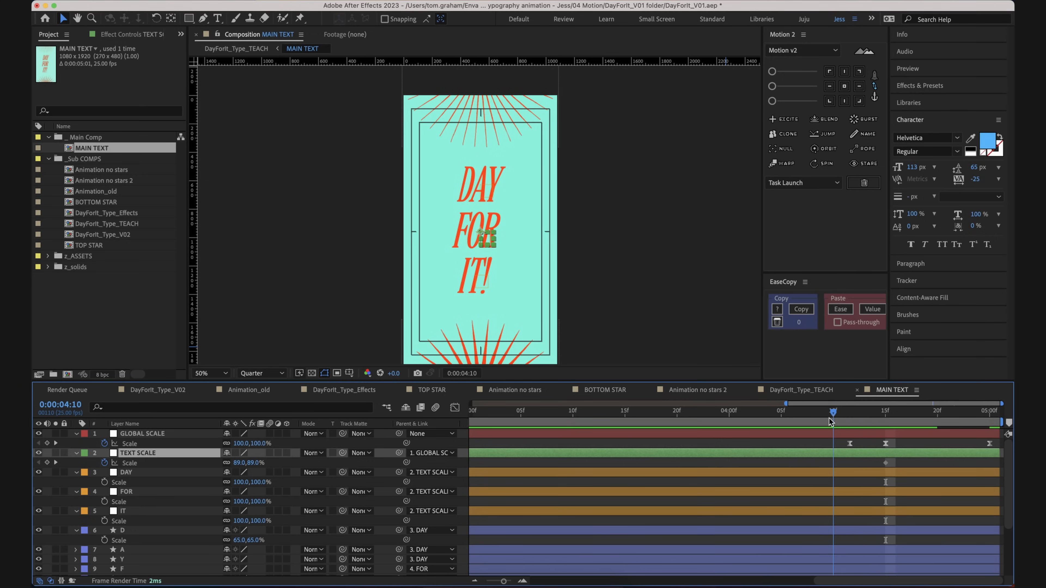
pyautogui.click(46, 463)
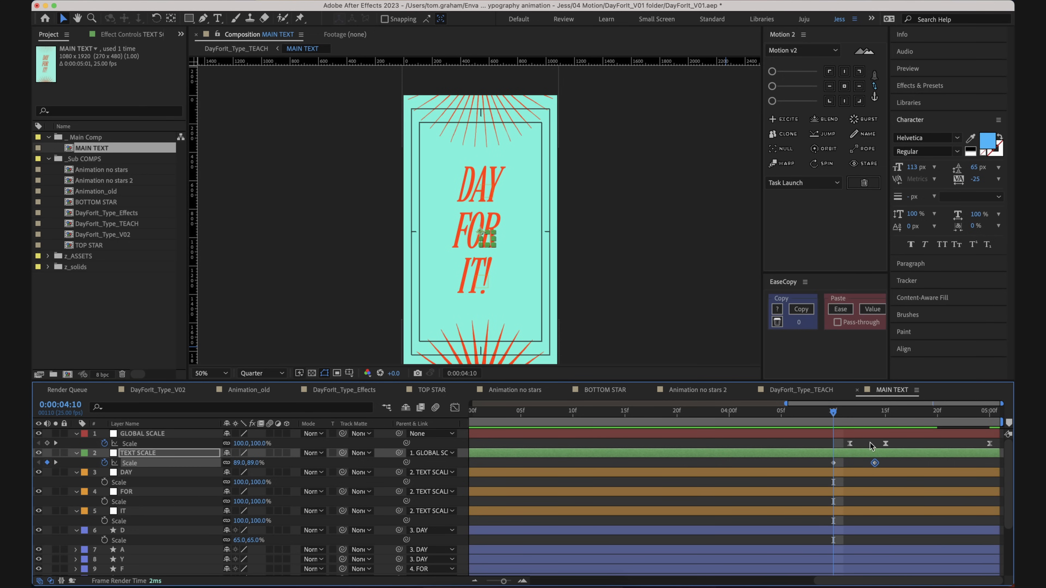
pyautogui.click(884, 432)
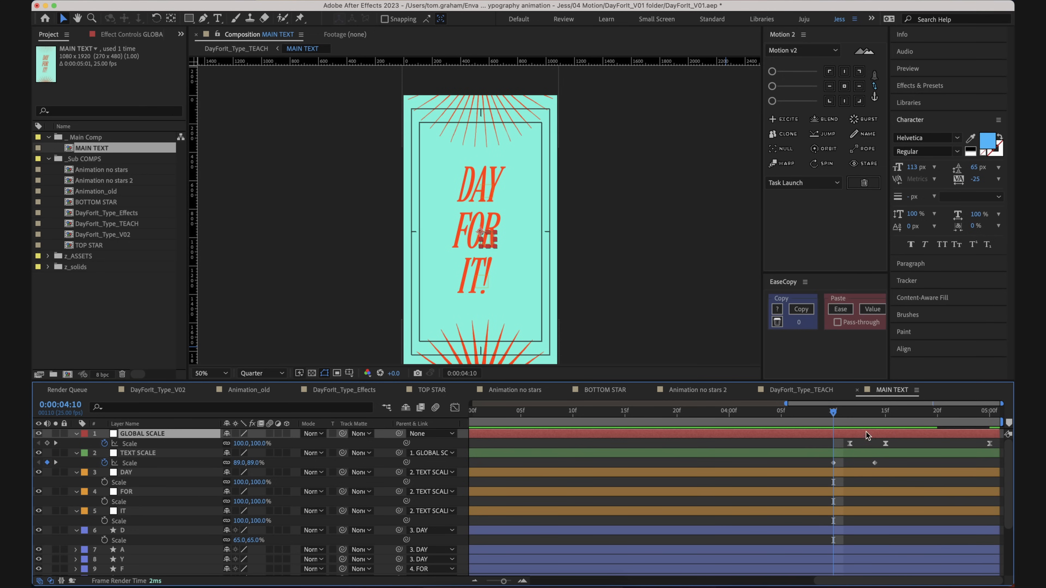
# - Set the TEXT SCALE null's Scale to 74% at 0:00:04:14 and preview the shrinking text
pyautogui.click(871, 417)
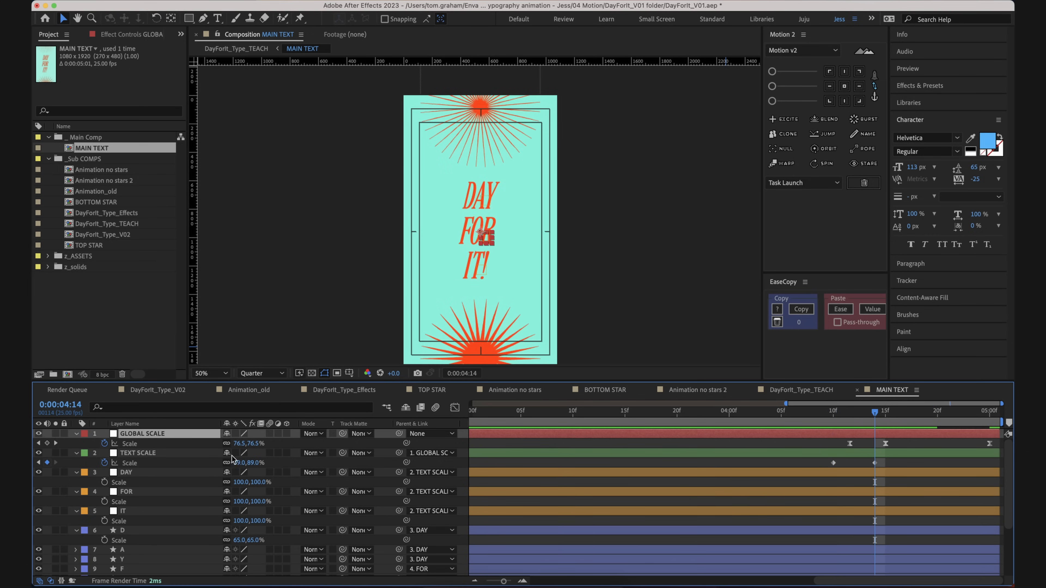
pyautogui.moveTo(254, 464); pyautogui.dragTo(248, 463)
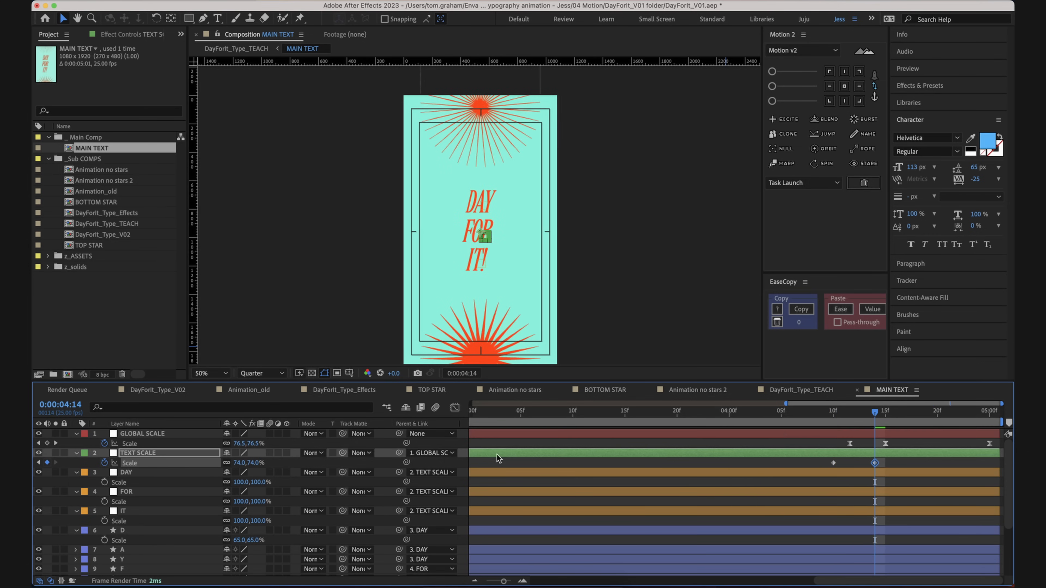
pyautogui.click(802, 412)
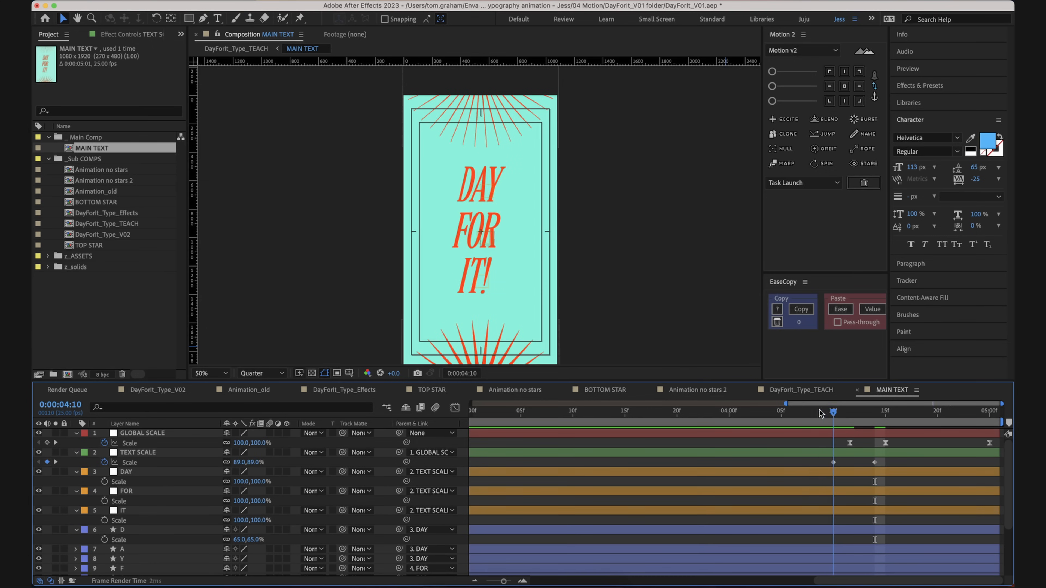
pyautogui.press('space')
pyautogui.press('space')
# - Move the first TEXT SCALE keyframe one frame earlier to 0:00:04:09 and preview the new timing
pyautogui.click(831, 415)
pyautogui.moveTo(830, 463); pyautogui.dragTo(822, 463)
pyautogui.click(821, 420)
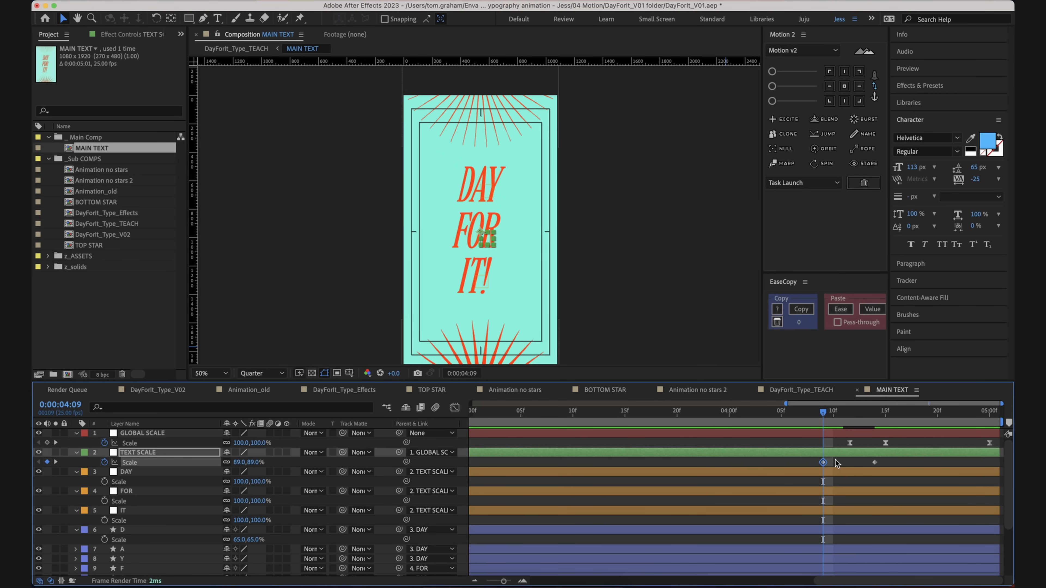
pyautogui.press('space')
pyautogui.click(853, 420)
# - Copy the ease of the GLOBAL SCALE null's first two visible Scale keyframes with EaseCopy and paste it onto both TEXT SCALE keyframes
pyautogui.moveTo(897, 443); pyautogui.dragTo(844, 442)
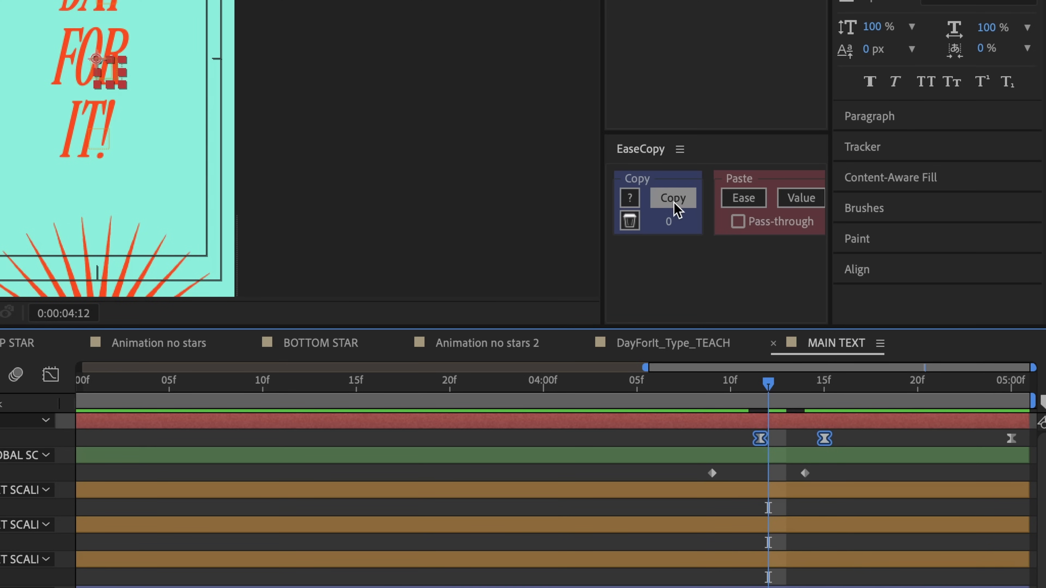
pyautogui.click(677, 200)
pyautogui.click(681, 472)
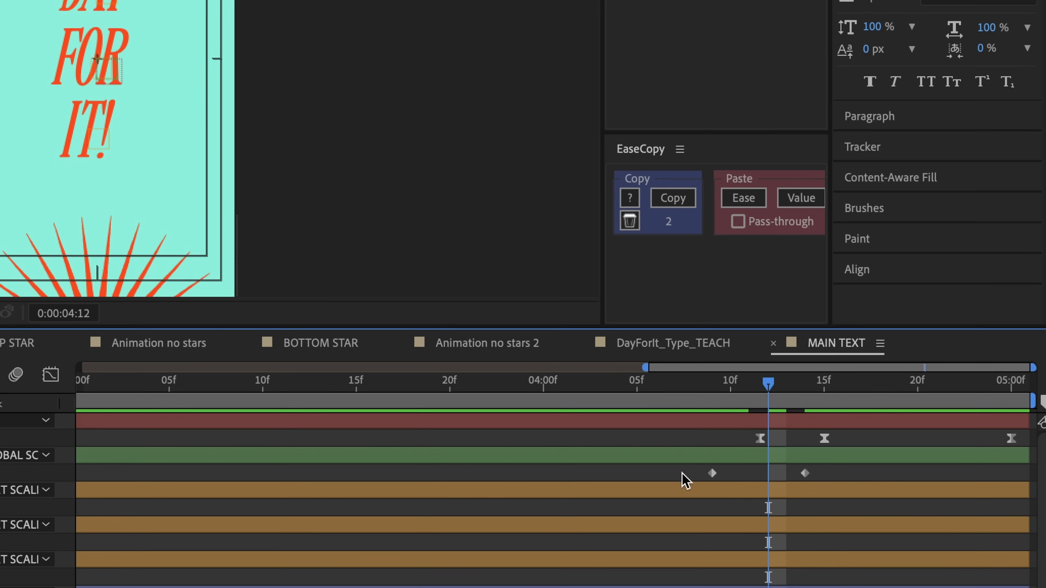
pyautogui.moveTo(682, 473); pyautogui.dragTo(918, 513)
pyautogui.click(744, 198)
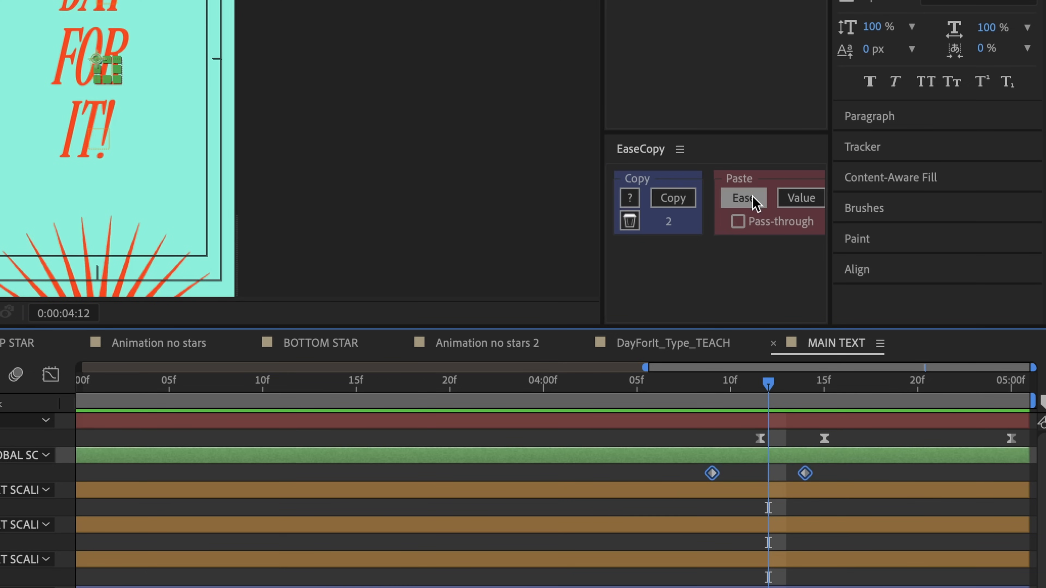
pyautogui.click(834, 482)
pyautogui.moveTo(693, 430); pyautogui.dragTo(868, 492)
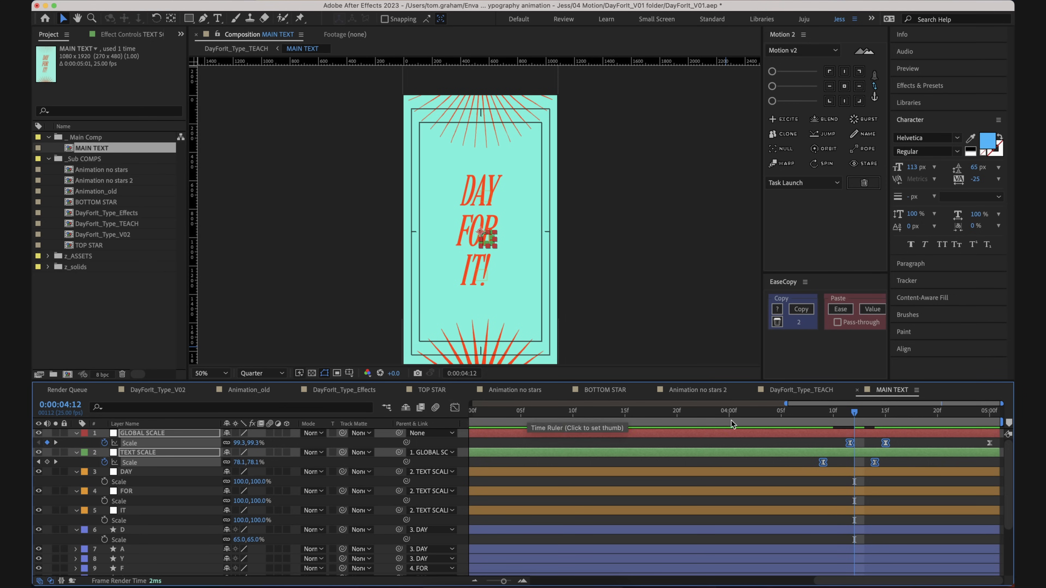
# - Try moving the first TEXT SCALE keyframe to 0:00:04:10, preview it, and undo both this move and the pasted ease
pyautogui.moveTo(855, 418); pyautogui.dragTo(800, 425)
pyautogui.click(801, 446)
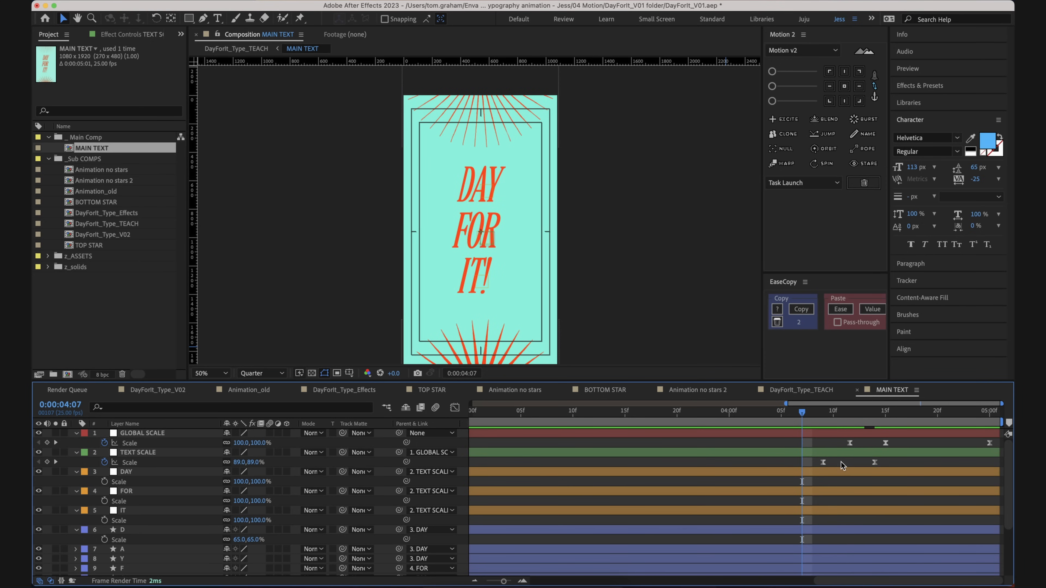
pyautogui.moveTo(821, 464); pyautogui.dragTo(829, 460)
pyautogui.click(788, 424)
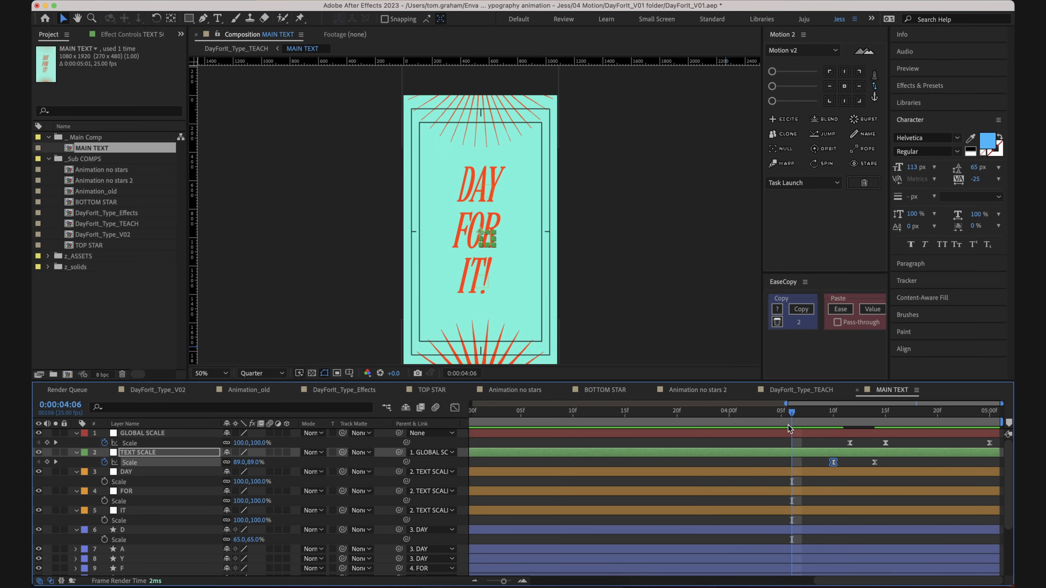
pyautogui.press('space')
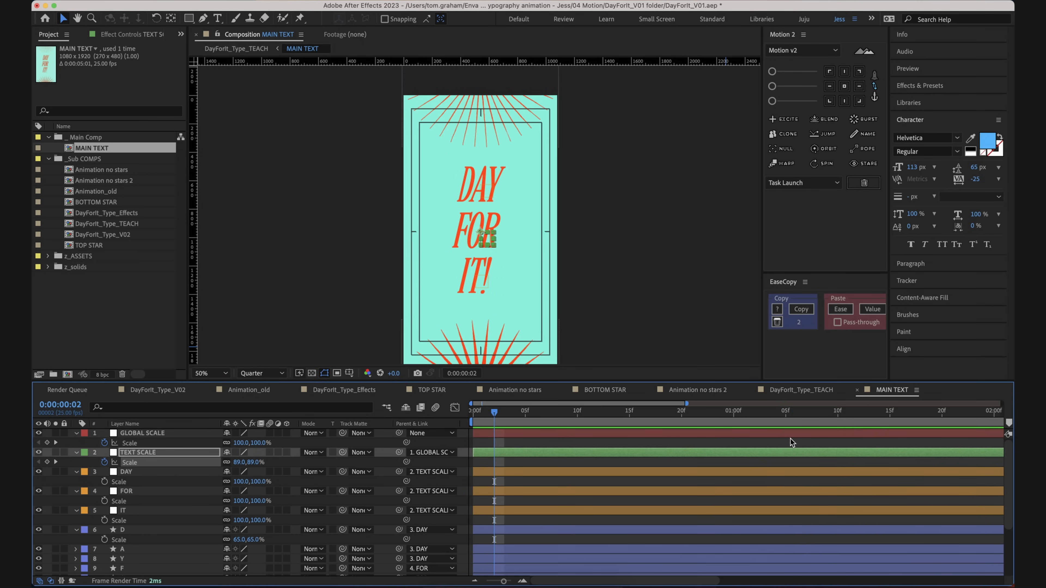
pyautogui.press('space')
pyautogui.click(812, 417)
pyautogui.click(842, 439)
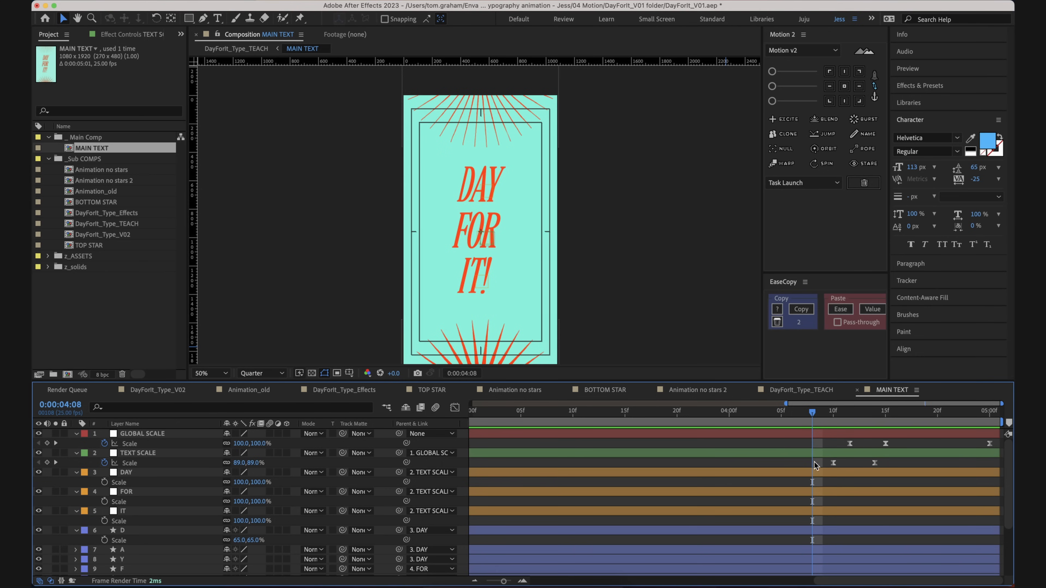
pyautogui.press('super+z')
pyautogui.press('super+z')
# - Use EaseCopy to transfer the ease of the GLOBAL SCALE shrink keyframes to the TEXT SCALE keyframes at 0:00:04:09 and 0:00:04:14
pyautogui.moveTo(834, 443); pyautogui.dragTo(918, 449)
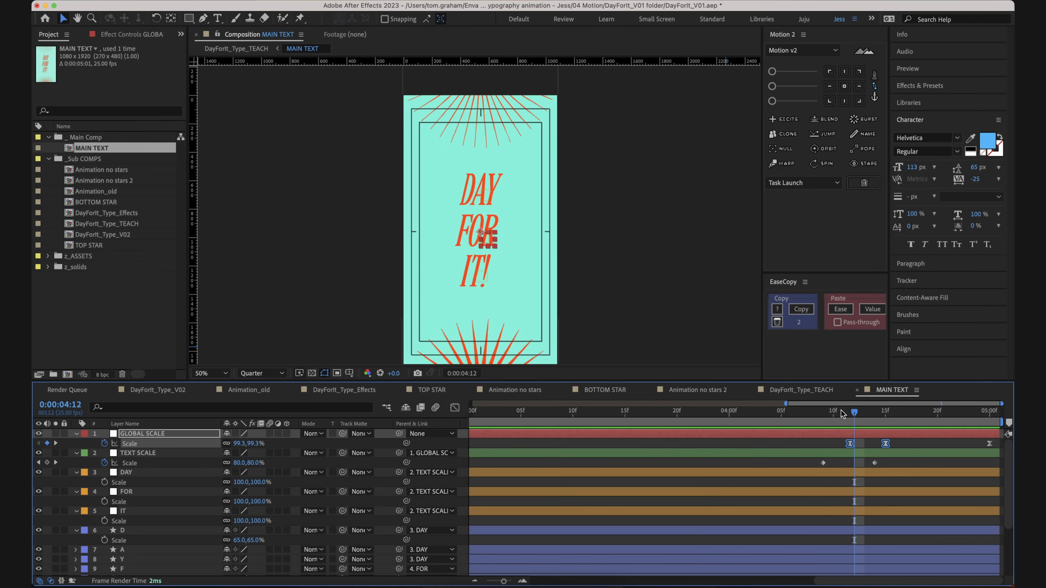
pyautogui.click(806, 311)
pyautogui.moveTo(809, 460); pyautogui.dragTo(904, 474)
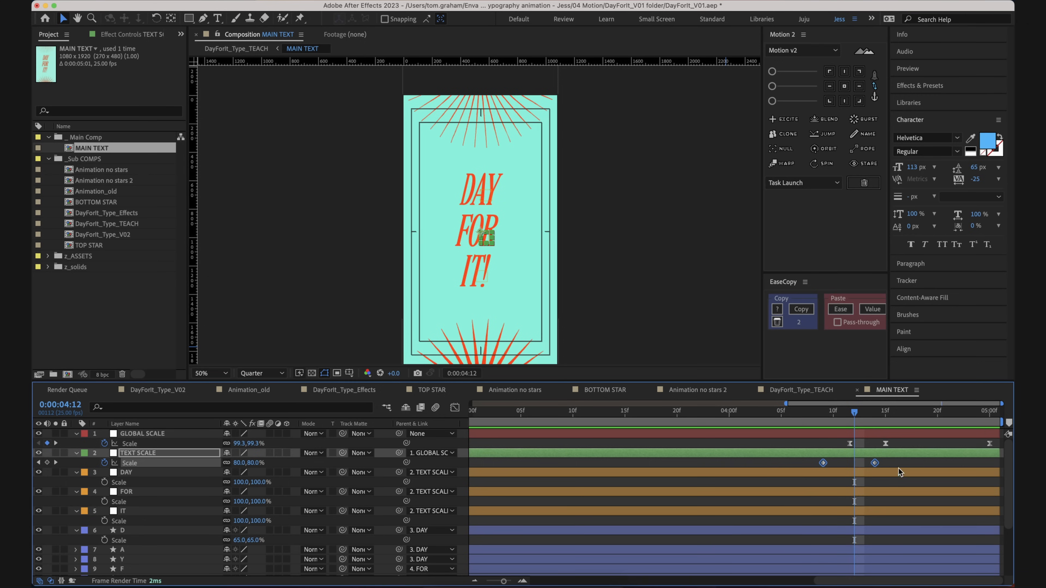
pyautogui.click(842, 311)
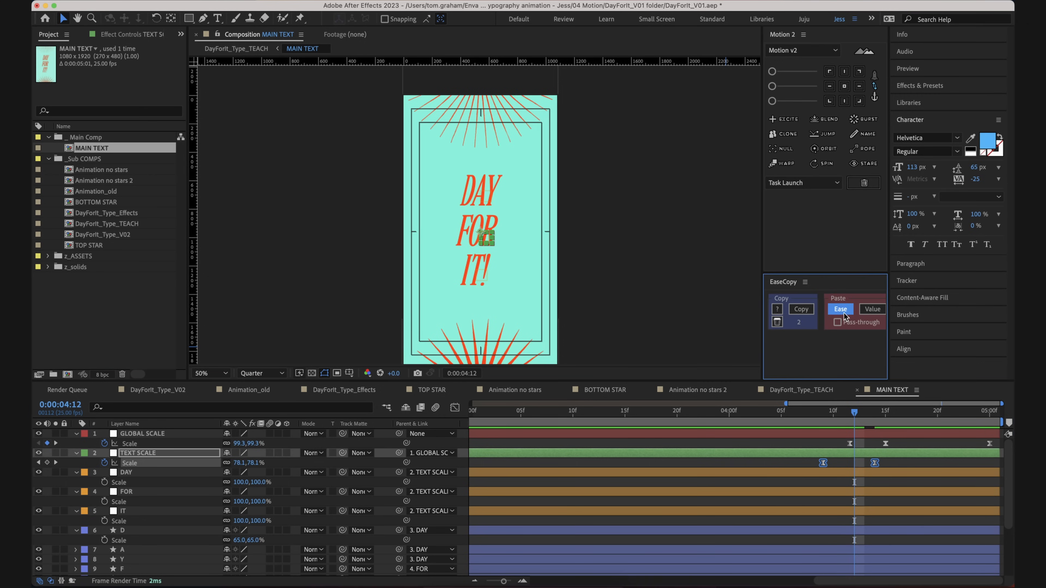
# - Compare the GLOBAL SCALE and TEXT SCALE curves in the graph editor, close it, and preview the animation
pyautogui.click(810, 448)
pyautogui.moveTo(807, 446); pyautogui.dragTo(955, 467)
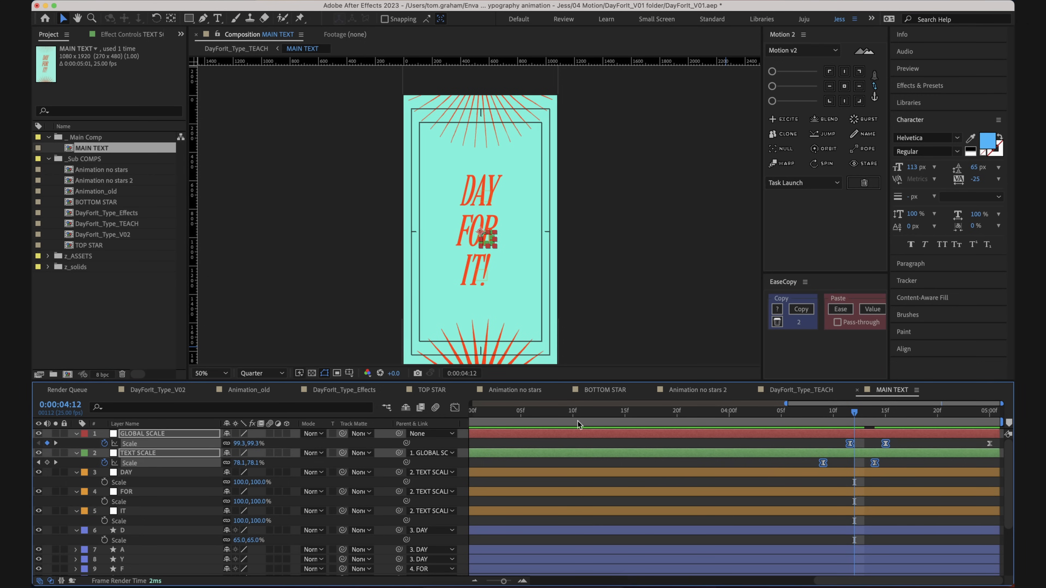
pyautogui.click(459, 408)
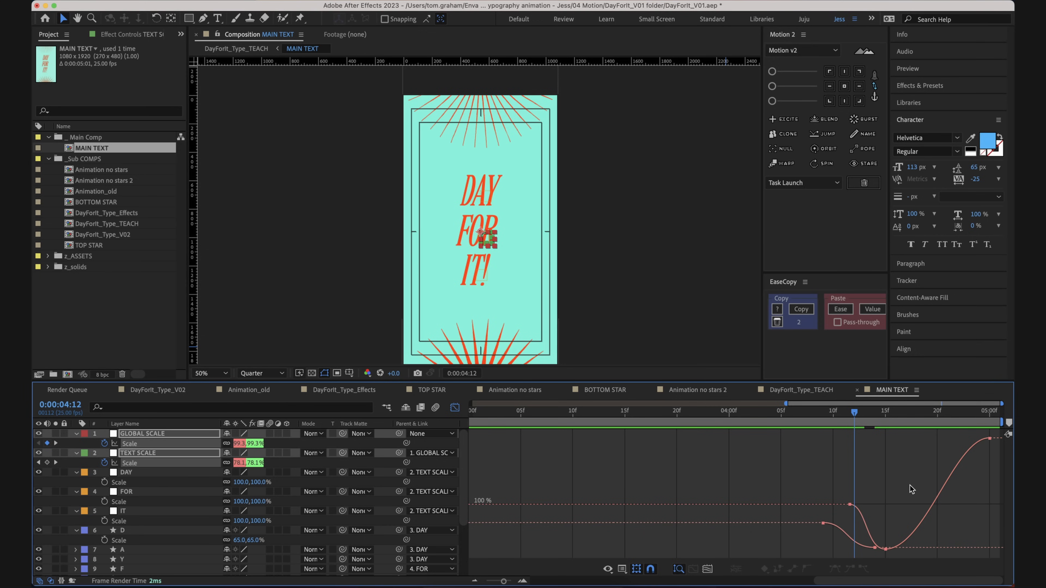
pyautogui.hotkey('shift', 'F3')
pyautogui.press('space')
pyautogui.press('Home')
pyautogui.moveTo(813, 431); pyautogui.dragTo(486, 404)
pyautogui.press('-')
pyautogui.press('-')
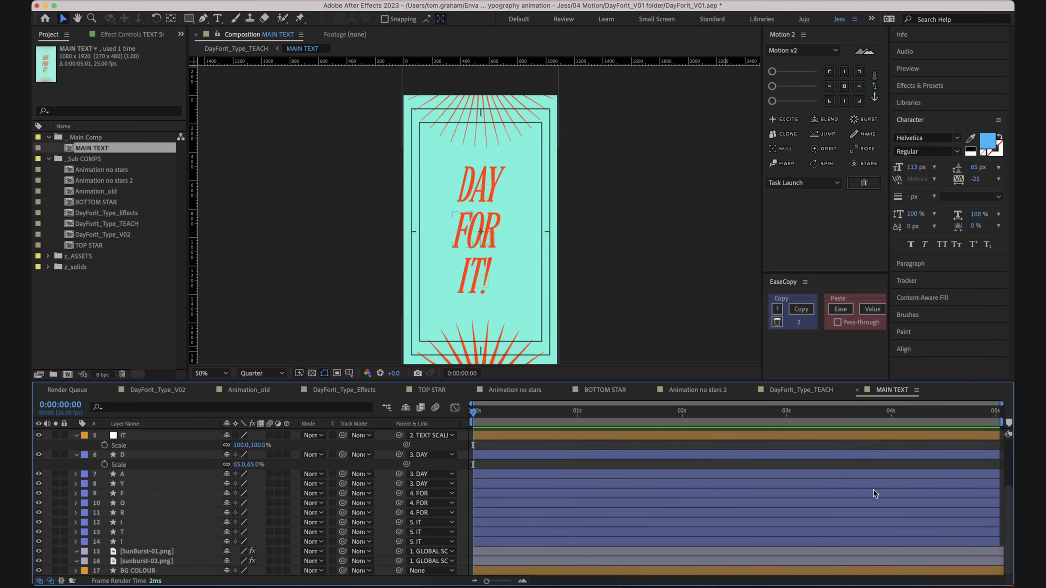
pyautogui.scroll(3, 912, 454)
# - Trim the nine letter layers from D through ! so that the text disappears at 0:00:04:14
pyautogui.click(952, 417)
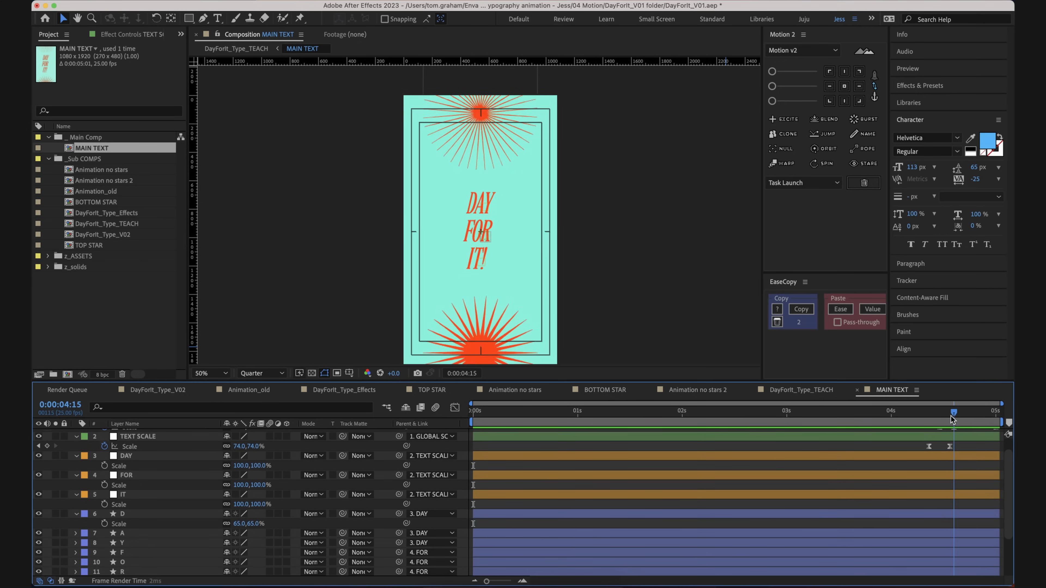
pyautogui.moveTo(952, 419)
pyautogui.mouseDown()
pyautogui.moveTo(937, 412)
pyautogui.moveTo(949, 421)
pyautogui.mouseUp()
pyautogui.scroll(1, 947, 453)
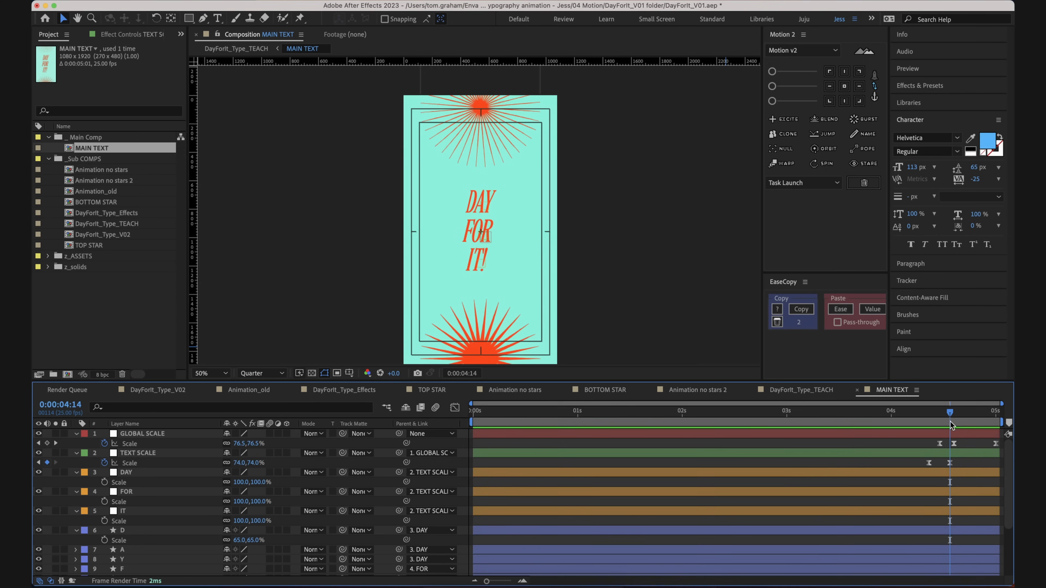
pyautogui.press('=')
pyautogui.press('=')
pyautogui.moveTo(963, 459); pyautogui.dragTo(779, 479)
pyautogui.moveTo(798, 413)
pyautogui.mouseDown()
pyautogui.moveTo(691, 416)
pyautogui.moveTo(793, 420)
pyautogui.mouseUp()
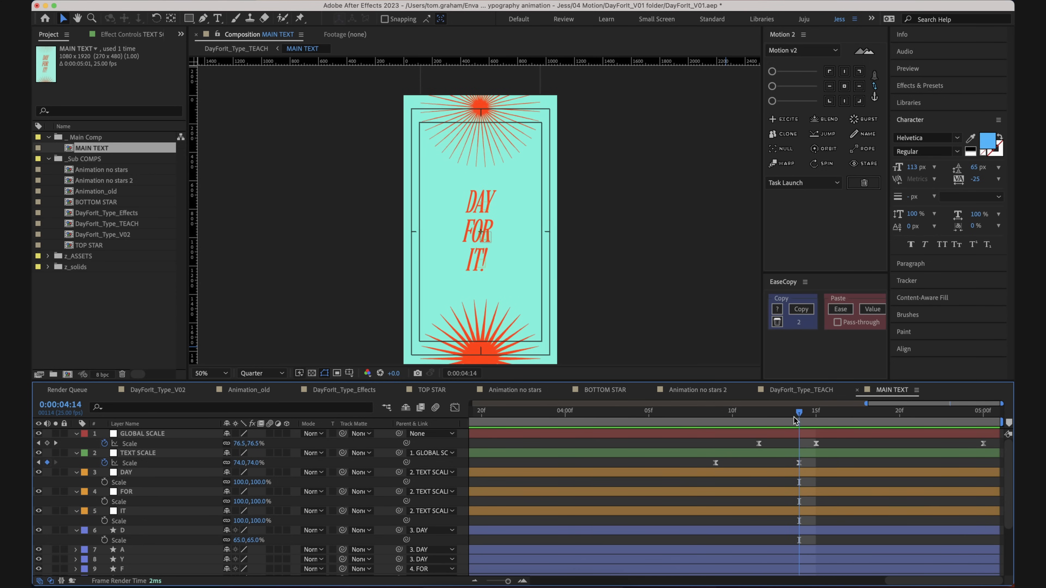
pyautogui.click(169, 529)
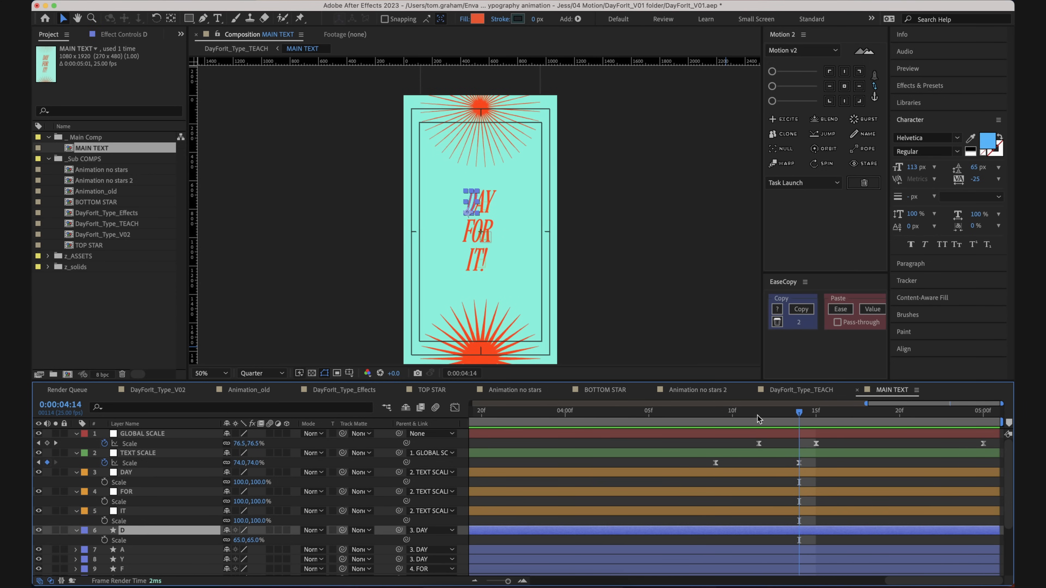
pyautogui.scroll(-5, 763, 480)
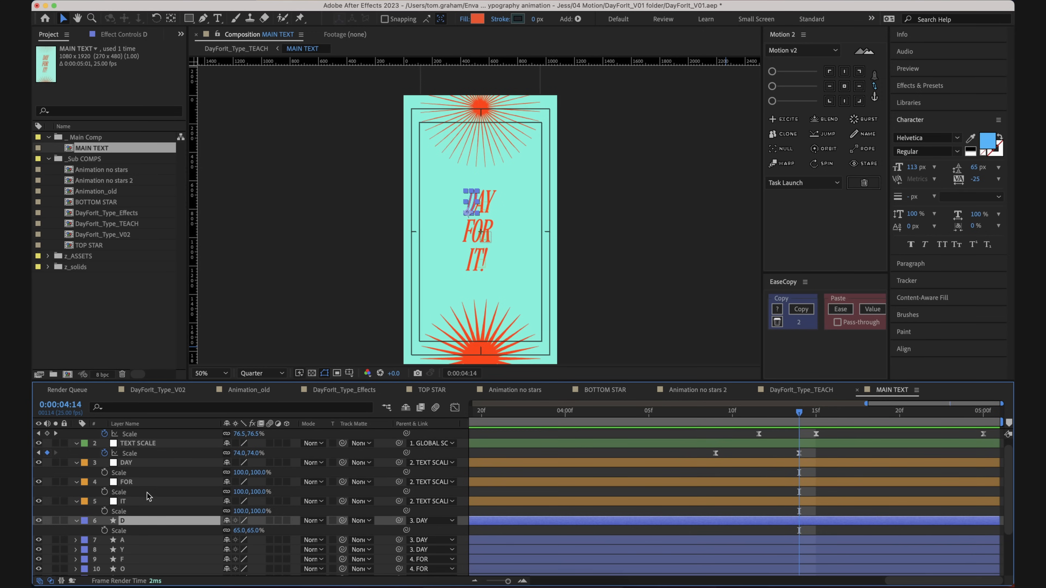
pyautogui.keyDown('shift'); pyautogui.click(136, 550); pyautogui.keyUp('shift')
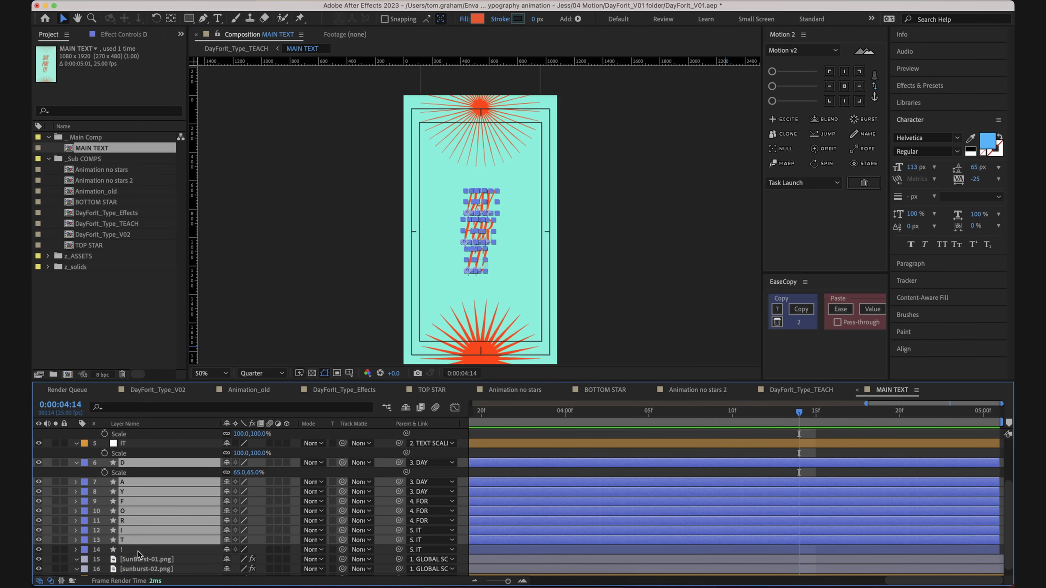
pyautogui.keyDown('shift'); pyautogui.click(138, 550); pyautogui.keyUp('shift')
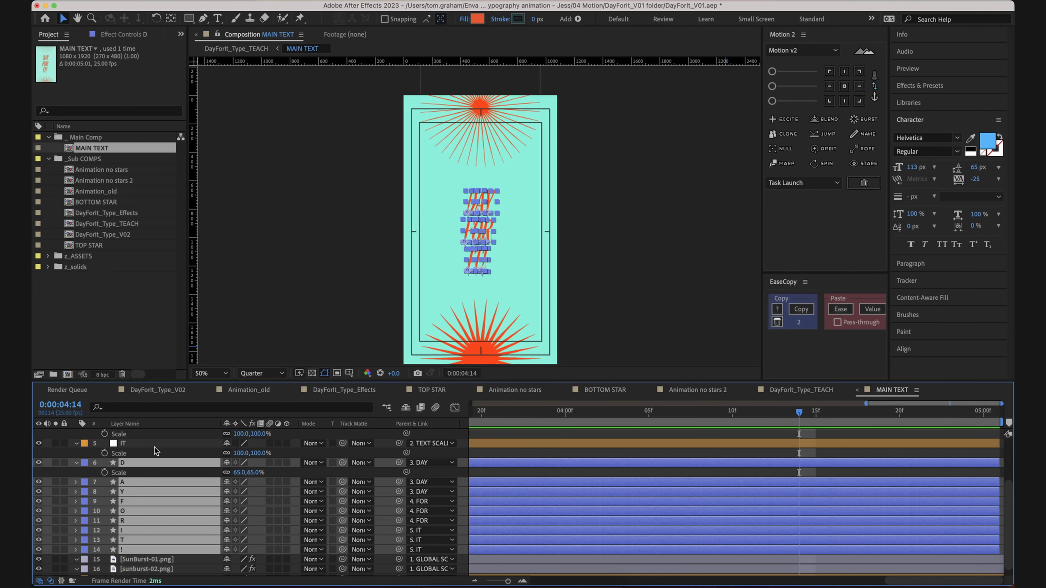
pyautogui.hotkey('alt', ']')
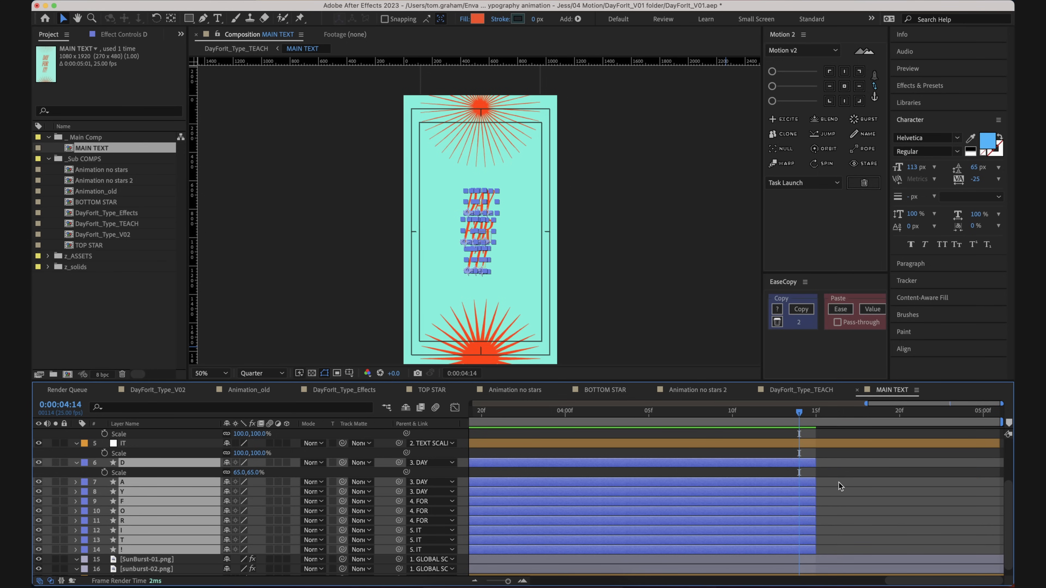
pyautogui.moveTo(809, 482); pyautogui.dragTo(805, 485)
pyautogui.click(829, 484)
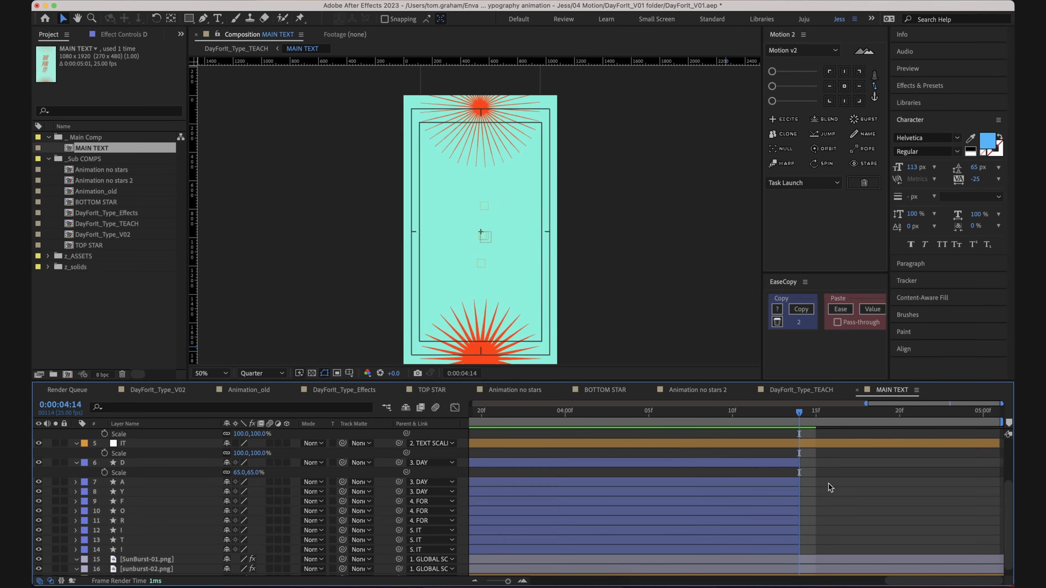
# - Preview the end of the animation to check how the text cuts off during the scale move
pyautogui.scroll(4, 829, 485)
pyautogui.moveTo(799, 413); pyautogui.dragTo(754, 419)
pyautogui.press('space')
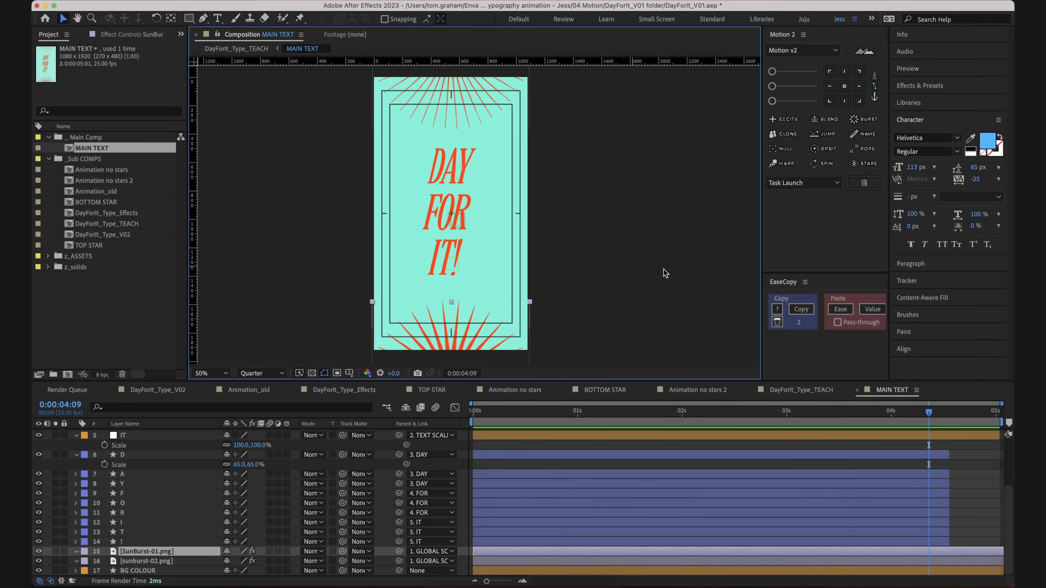
# - At 0:00:04:13, move the bottom sunburst straight up in the composition so it overlaps the word IT!
pyautogui.moveTo(968, 413); pyautogui.dragTo(946, 433)
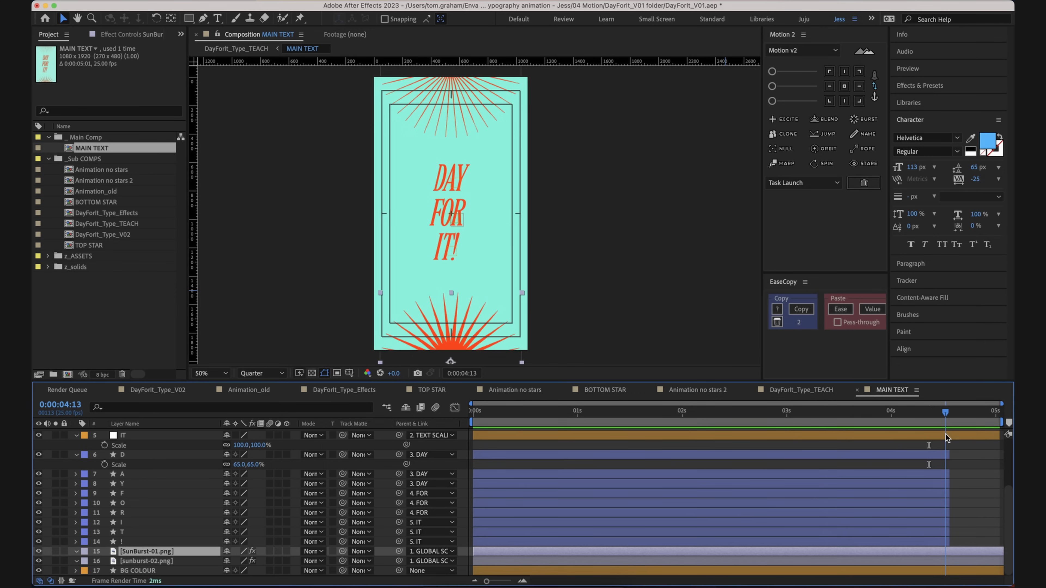
pyautogui.moveTo(497, 349); pyautogui.dragTo(497, 277)
pyautogui.click(575, 173)
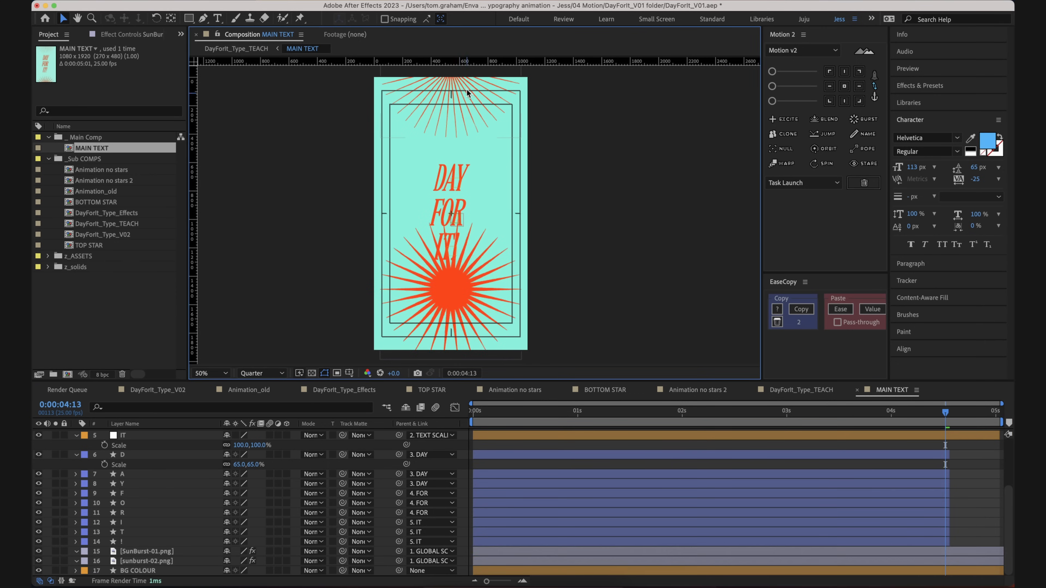
# - Try moving the top sunburst down above the word DAY, and undo both sunburst moves
pyautogui.moveTo(478, 94); pyautogui.dragTo(477, 128)
pyautogui.click(562, 195)
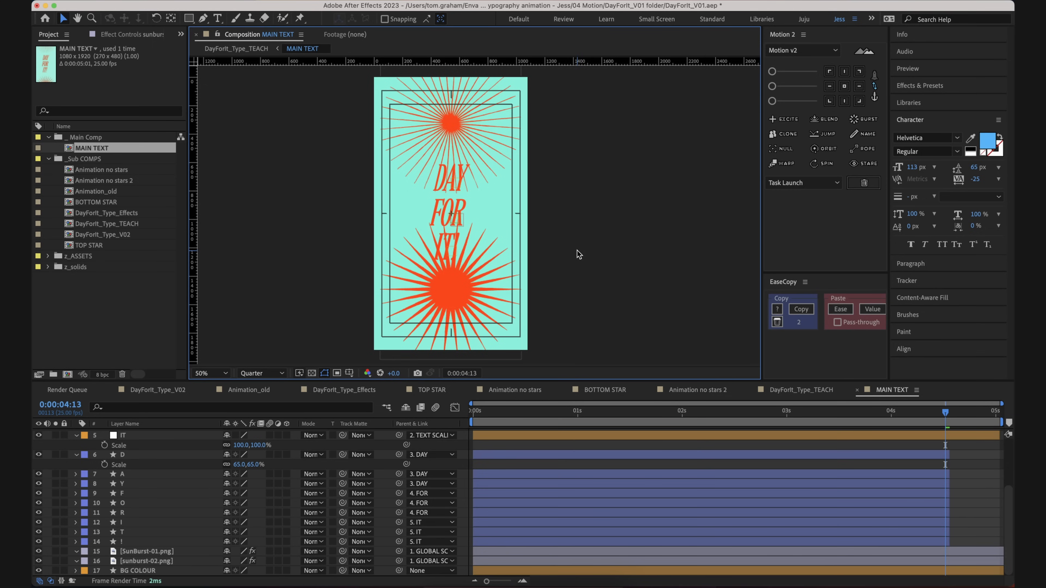
pyautogui.press('.')
pyautogui.press('super+z')
pyautogui.press('super+z')
pyautogui.click(637, 273)
pyautogui.press('space')
pyautogui.moveTo(553, 255); pyautogui.dragTo(553, 240)
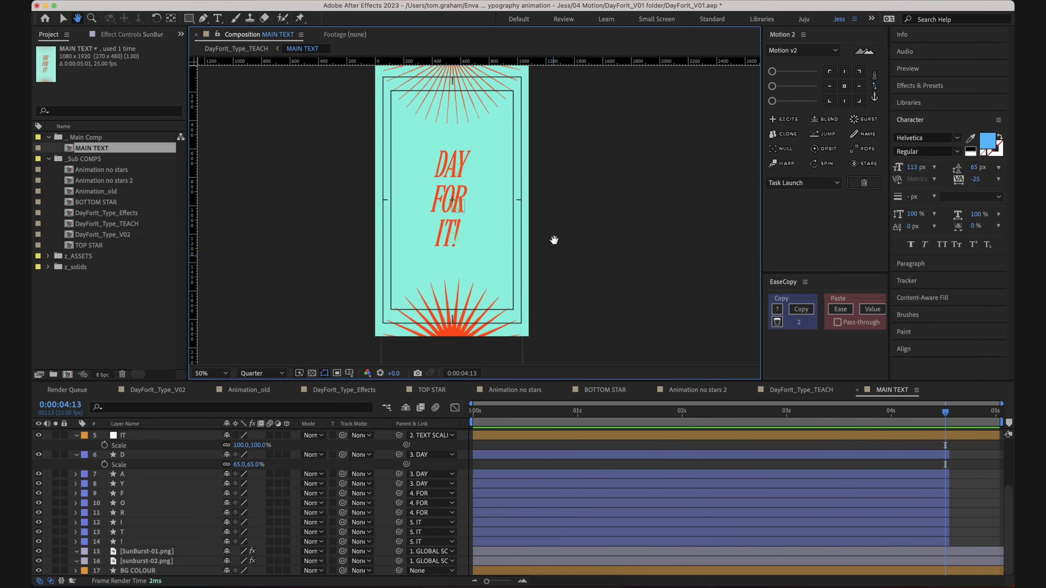
pyautogui.click(477, 293)
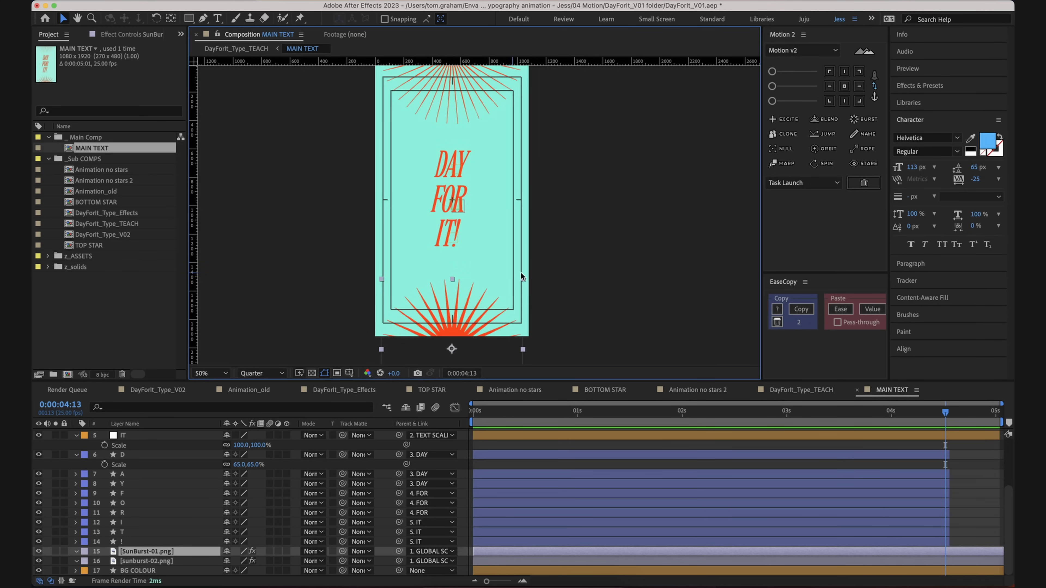
pyautogui.click(568, 156)
pyautogui.press('space')
pyautogui.moveTo(556, 259); pyautogui.dragTo(562, 284)
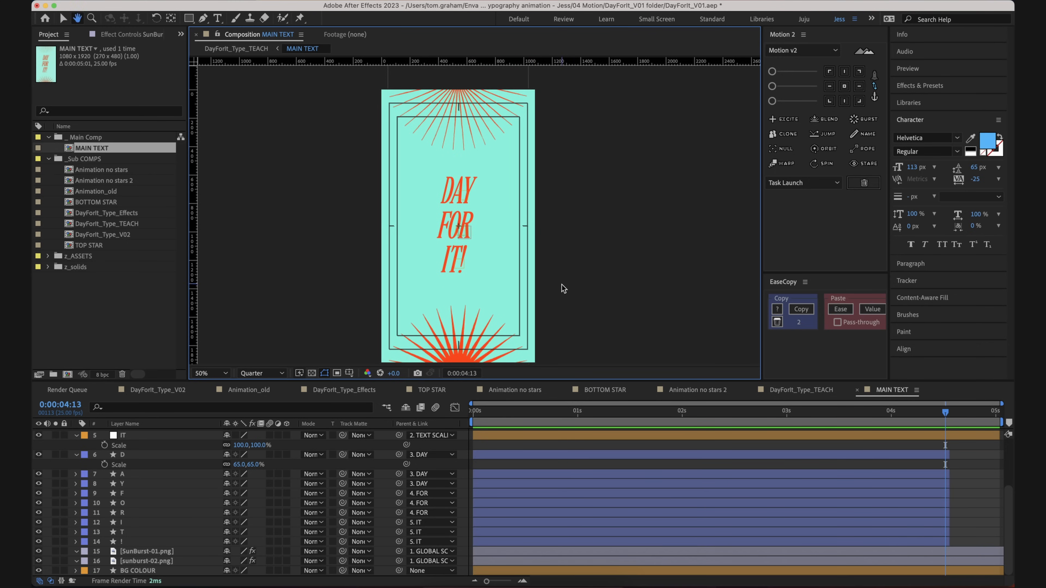
# - Pre-compose the SunBurst-01.png layer as BOTTOM STAR, leaving all attributes in MAIN TEXT
pyautogui.click(135, 551)
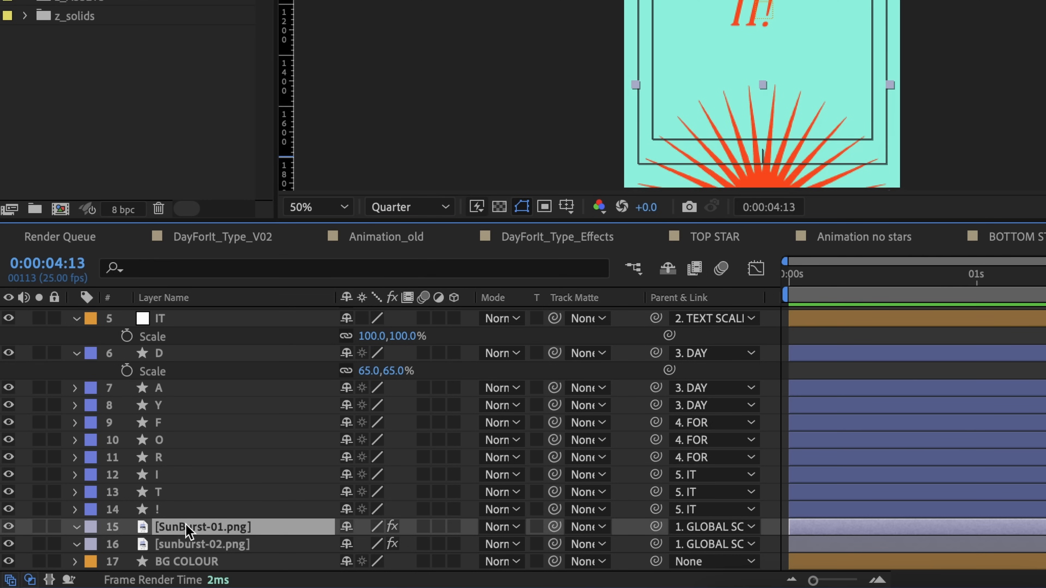
pyautogui.rightClick(187, 529)
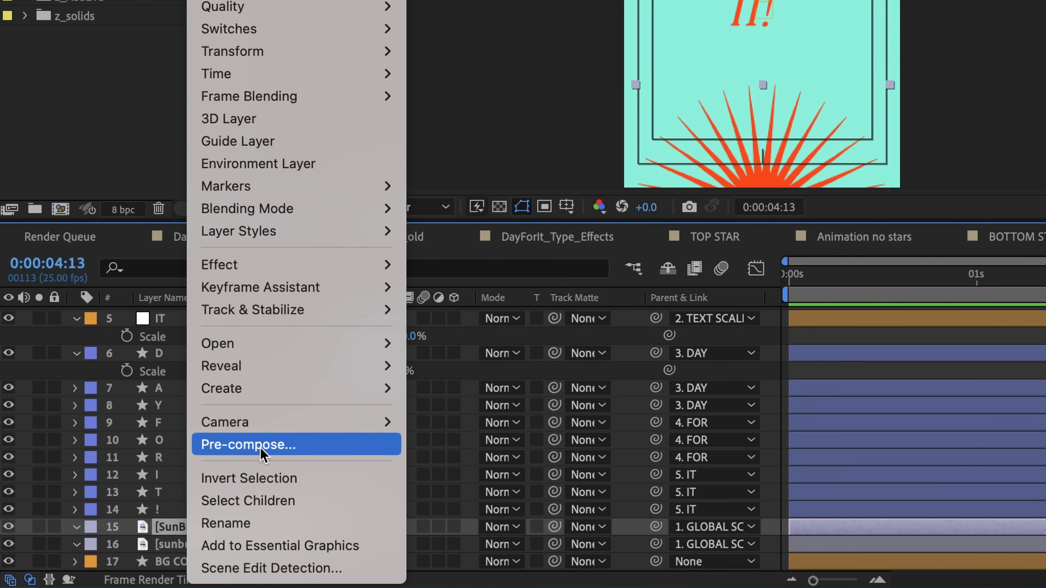
pyautogui.click(245, 445)
pyautogui.press('BackSpace')
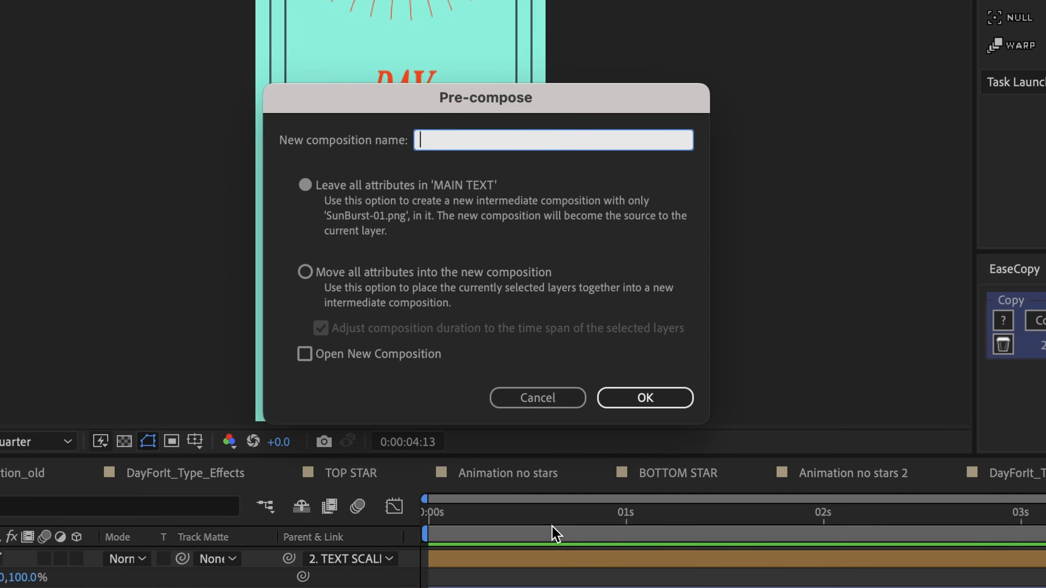
pyautogui.write('BOTTOM STAR')
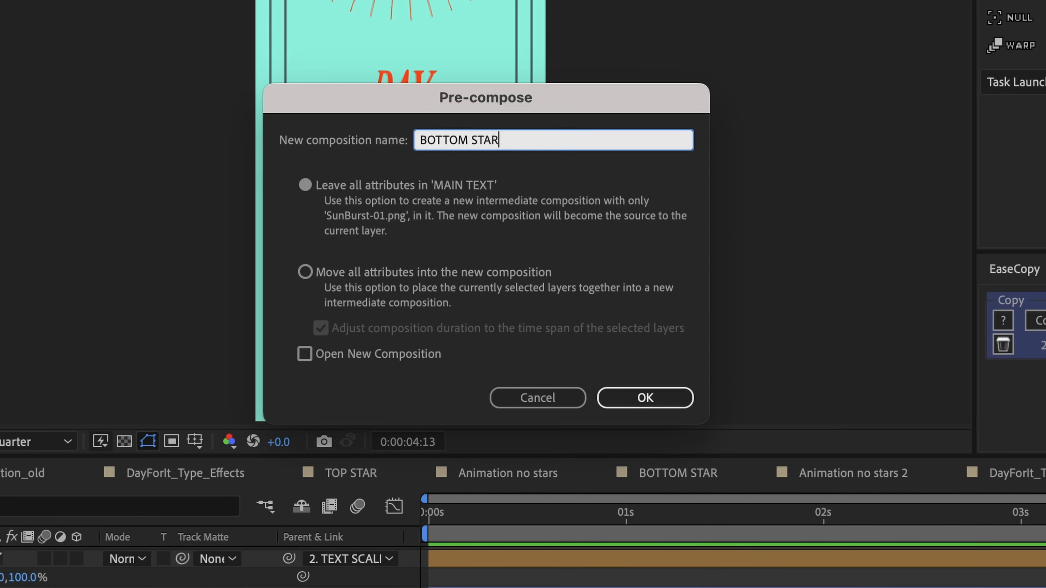
pyautogui.press('Return')
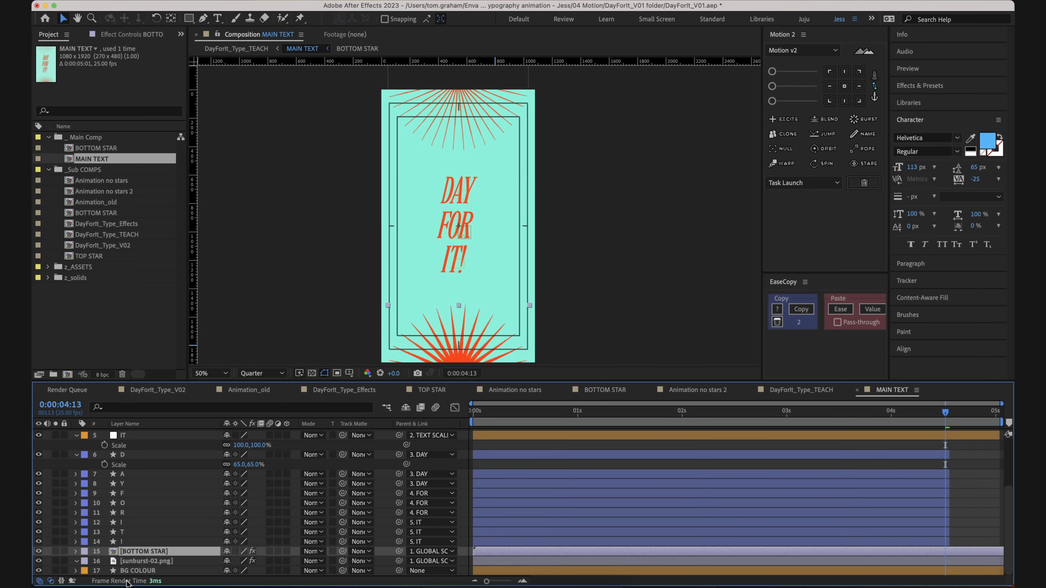
# - Pre-compose the sunburst-02.png layer as TOP STAR, leaving all attributes in MAIN TEXT
pyautogui.click(160, 563)
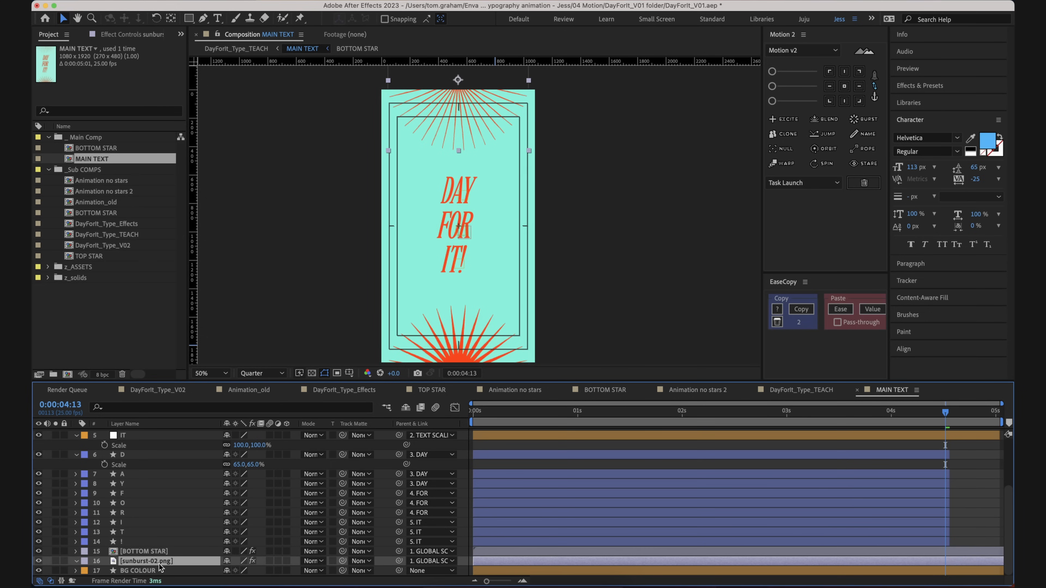
pyautogui.rightClick(157, 565)
pyautogui.click(189, 506)
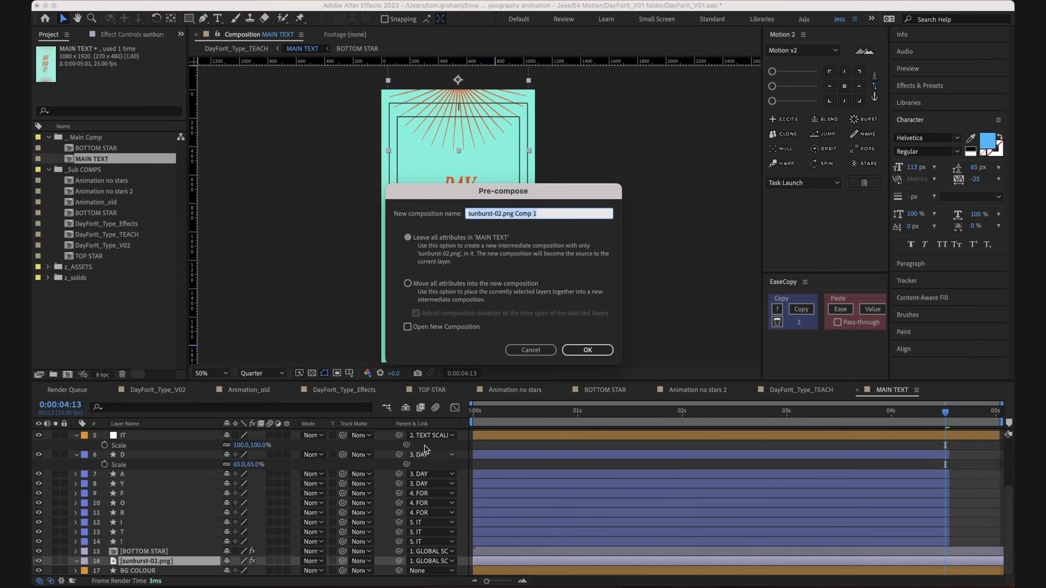
pyautogui.write('TOP')
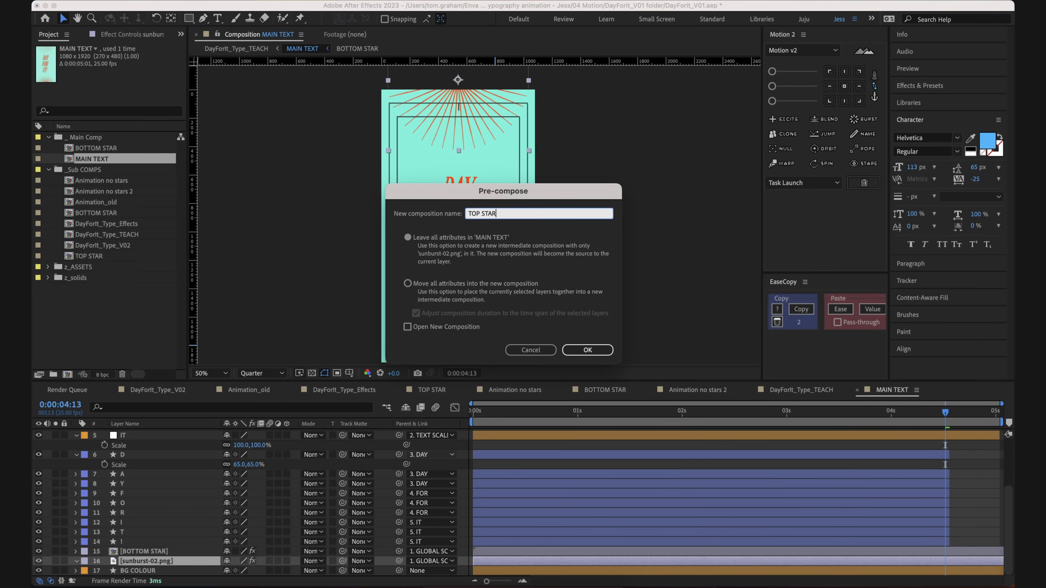
pyautogui.write(' STAR')
pyautogui.press('Return')
# - Inspect the whole sunburst inside the BOTTOM STAR composition and return to MAIN TEXT
pyautogui.doubleClick(165, 552)
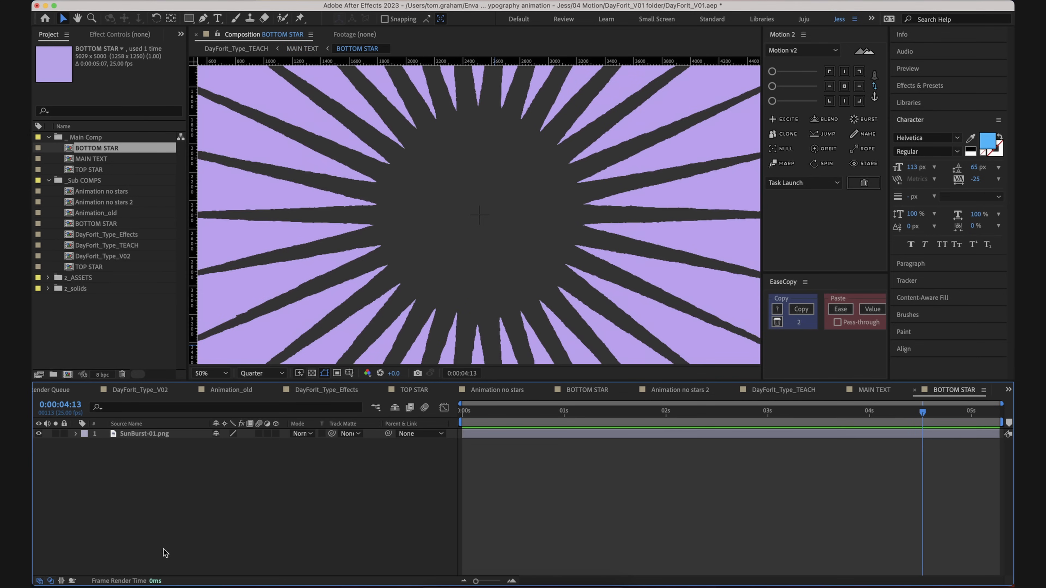
pyautogui.press(',')
pyautogui.press(',')
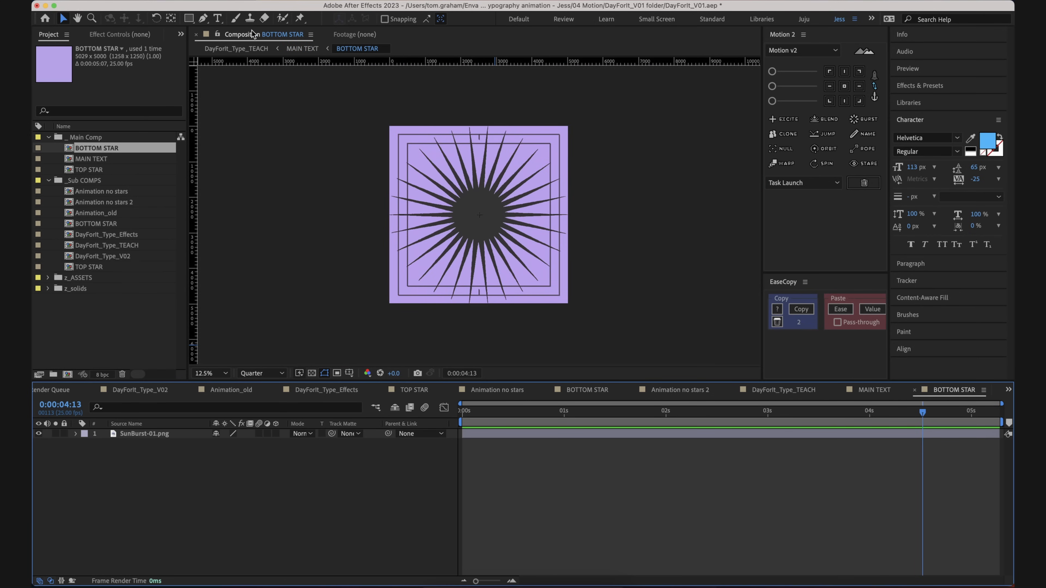
pyautogui.click(304, 49)
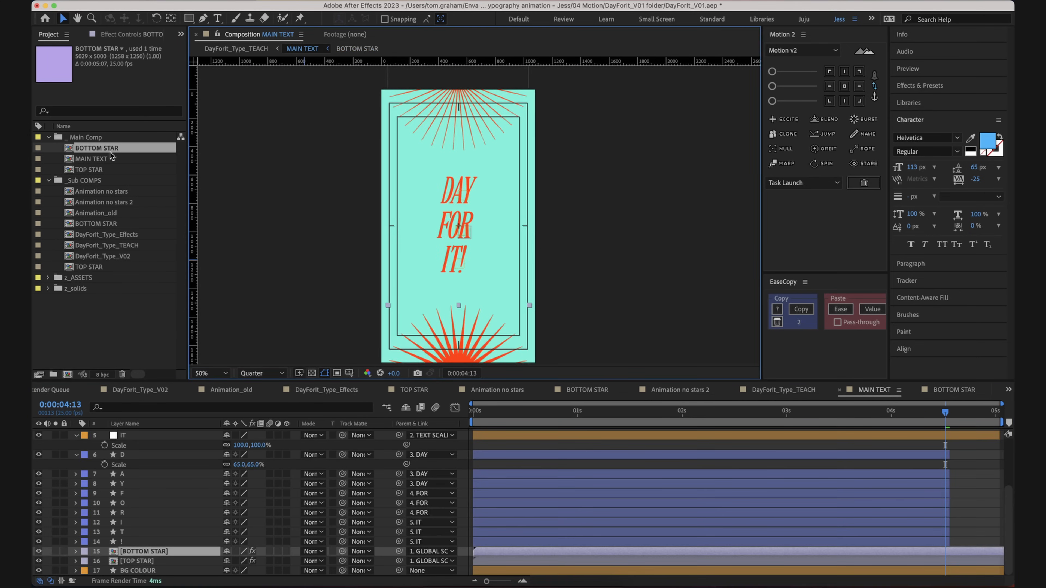
# - Show the effects applied to BOTTOM STAR, search the effects for fill, and add a second Fill effect to the layer
pyautogui.click(124, 36)
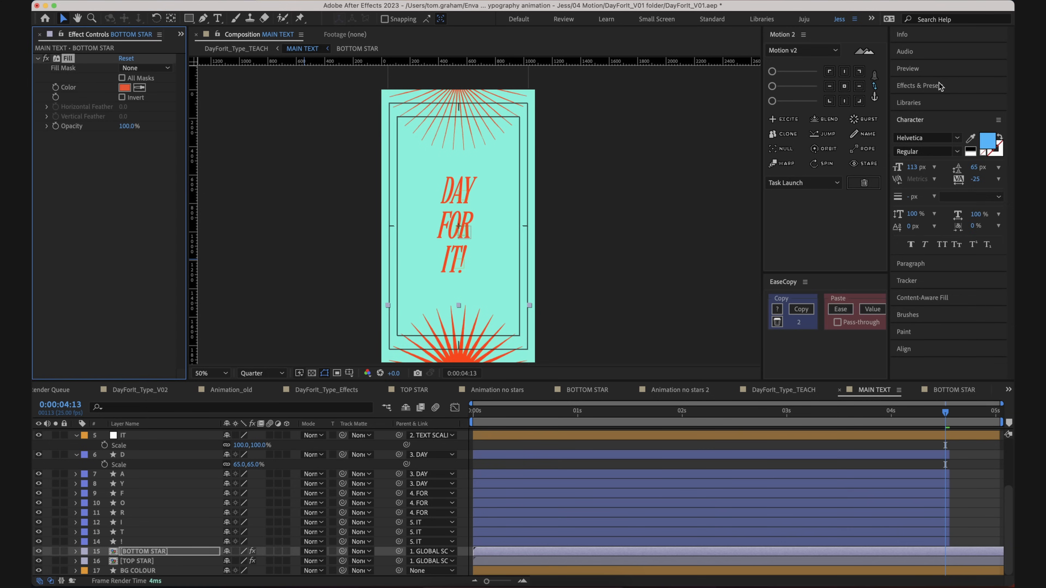
pyautogui.click(938, 84)
pyautogui.click(932, 100)
pyautogui.click(941, 87)
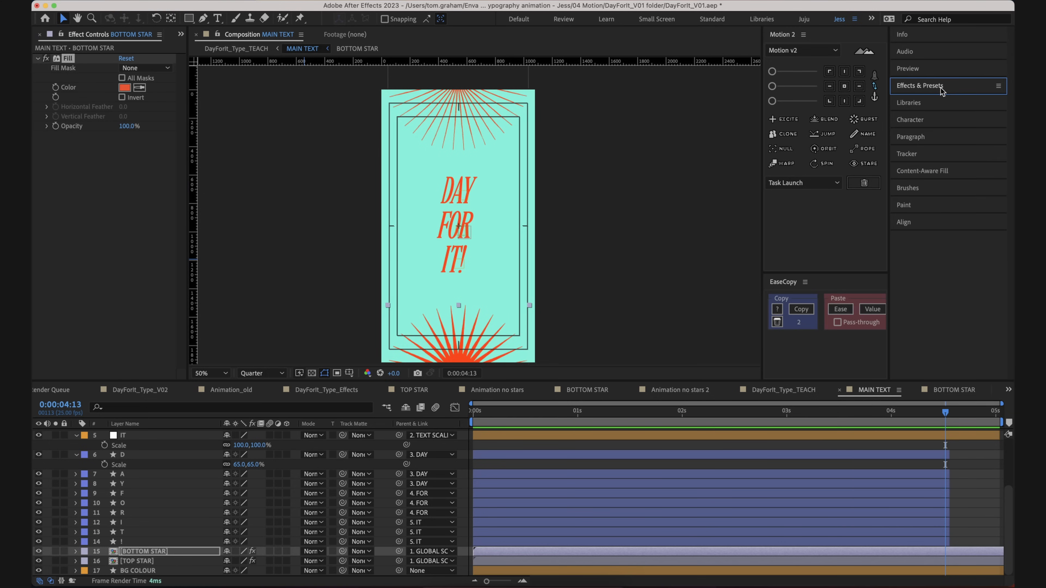
pyautogui.click(932, 90)
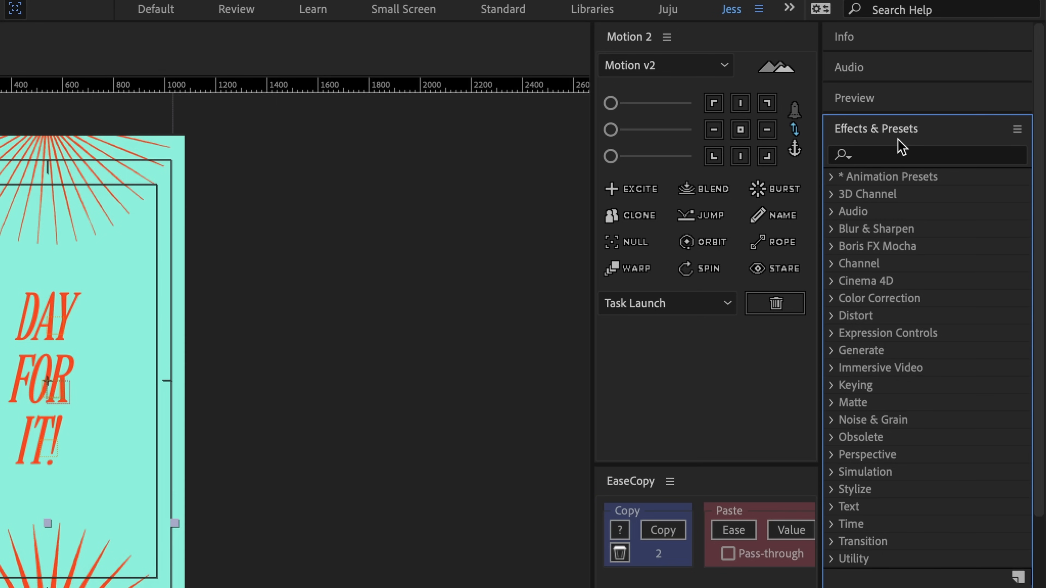
pyautogui.click(899, 156)
pyautogui.write('fil')
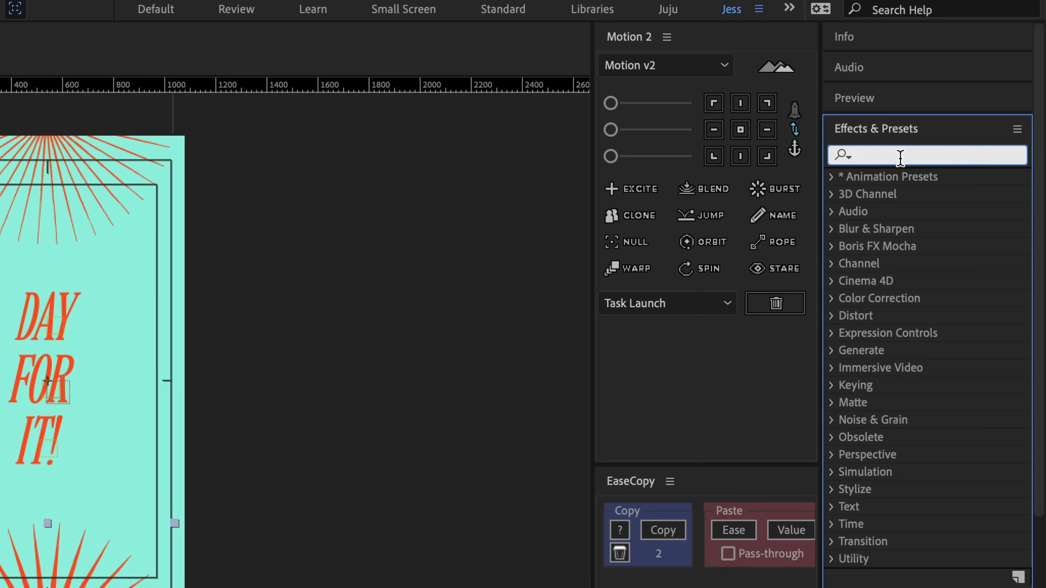
pyautogui.write('l')
pyautogui.click(908, 281)
pyautogui.moveTo(911, 275); pyautogui.dragTo(91, 61)
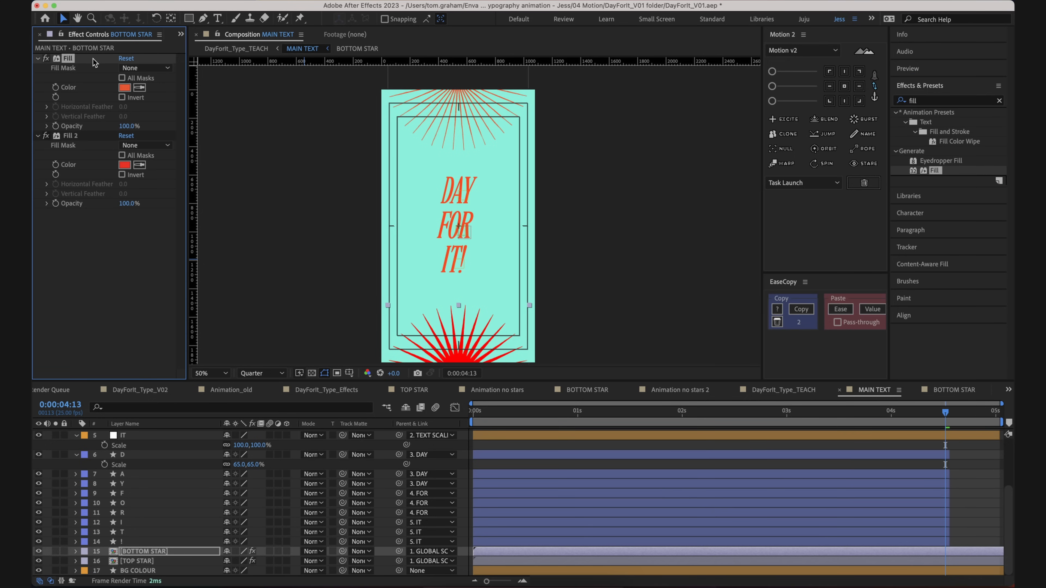
# - Delete the original Fill from BOTTOM STAR and set the remaining Fill's colour to a muted dark red
pyautogui.press('Delete')
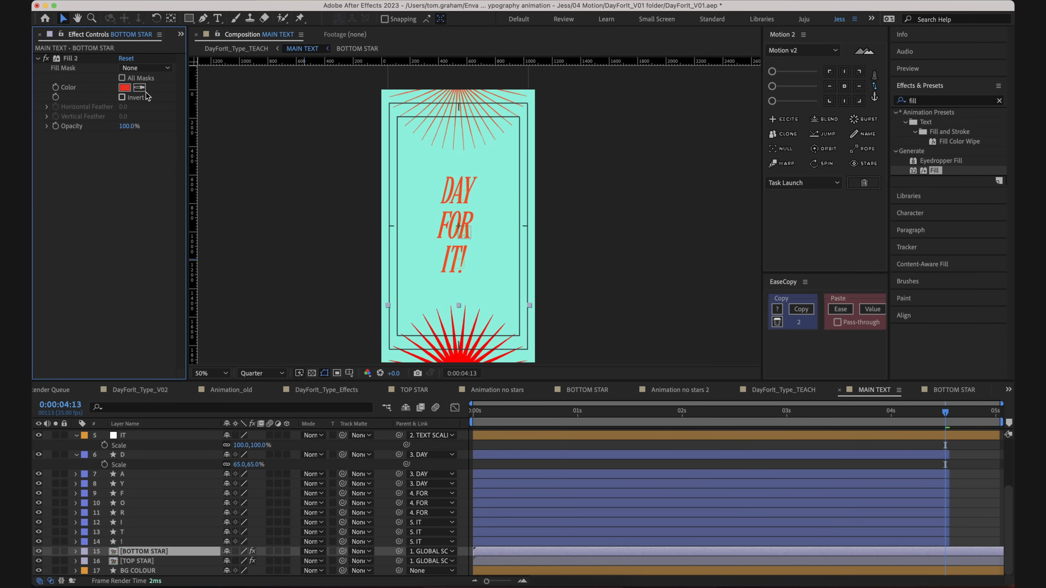
pyautogui.click(124, 88)
pyautogui.moveTo(696, 302)
pyautogui.mouseDown()
pyautogui.moveTo(680, 294)
pyautogui.moveTo(630, 315)
pyautogui.mouseUp()
pyautogui.click(619, 371)
pyautogui.click(797, 314)
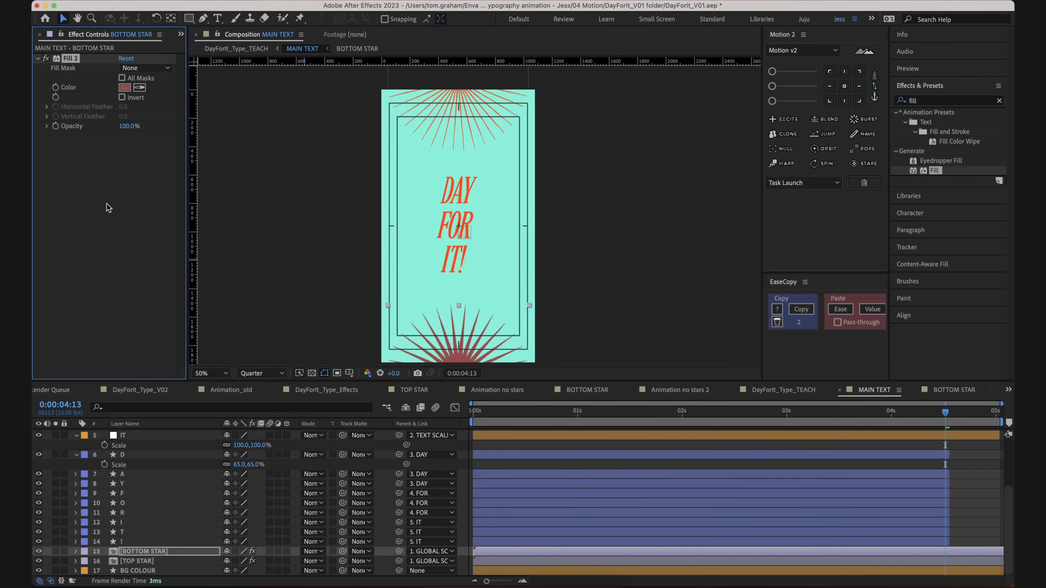
# - Undo the colour change and the Fill deletion, and remove the duplicate Fill 2 from BOTTOM STAR
pyautogui.press('super+z')
pyautogui.press('super+z')
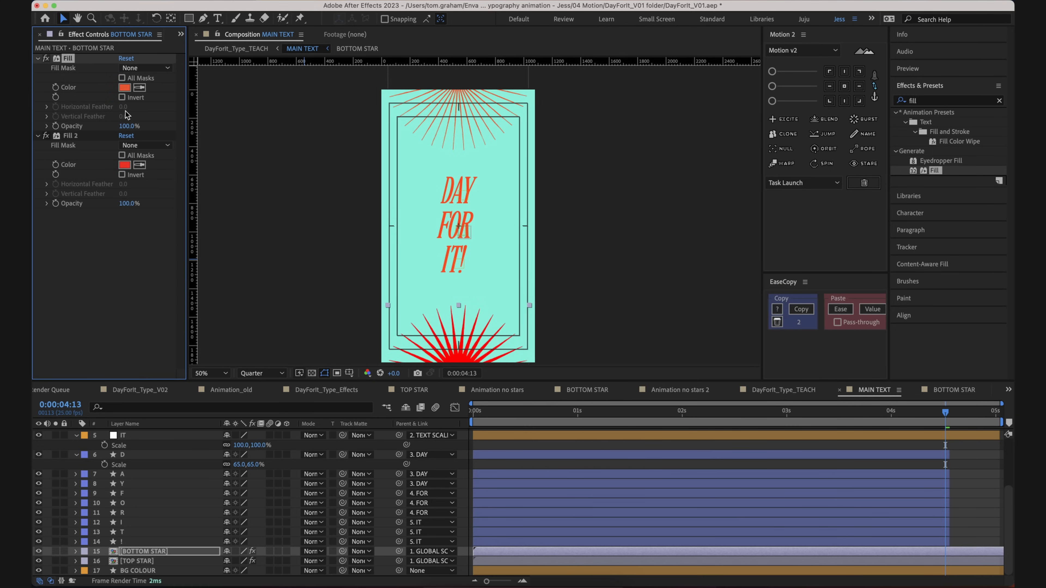
pyautogui.click(66, 138)
pyautogui.press('Delete')
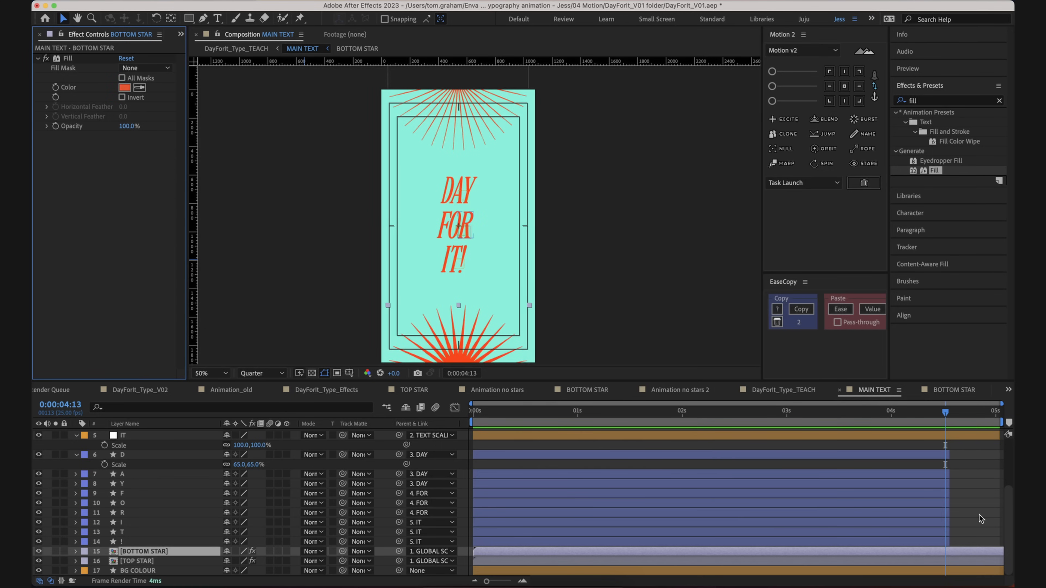
# - Try moving TOP STAR down over the word DAY at 0:00:04:09 and check its placement at 0:00:04:15
pyautogui.scroll(3, 981, 518)
pyautogui.click(427, 124)
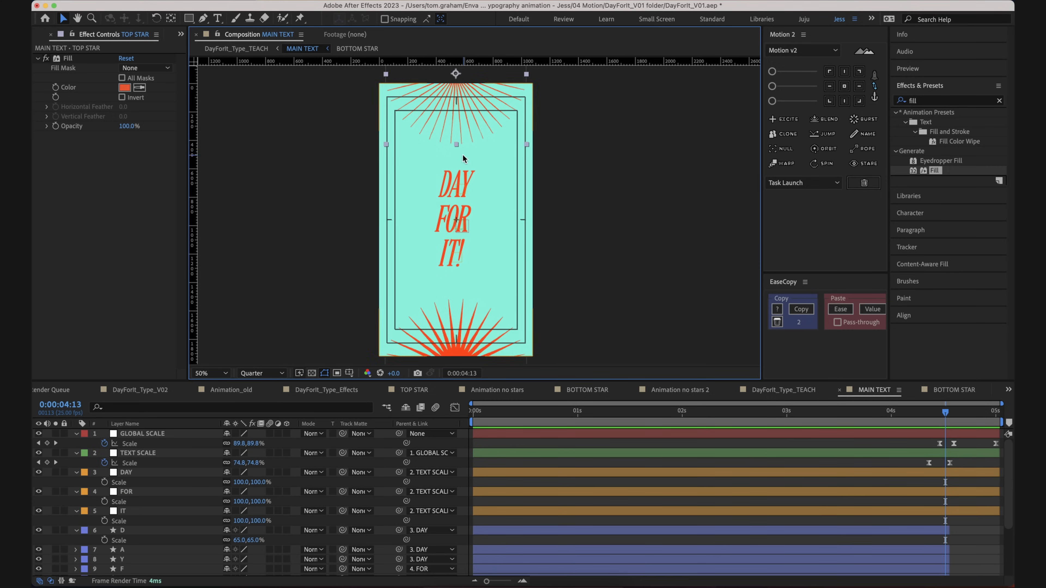
pyautogui.hscroll(2, 591, 289)
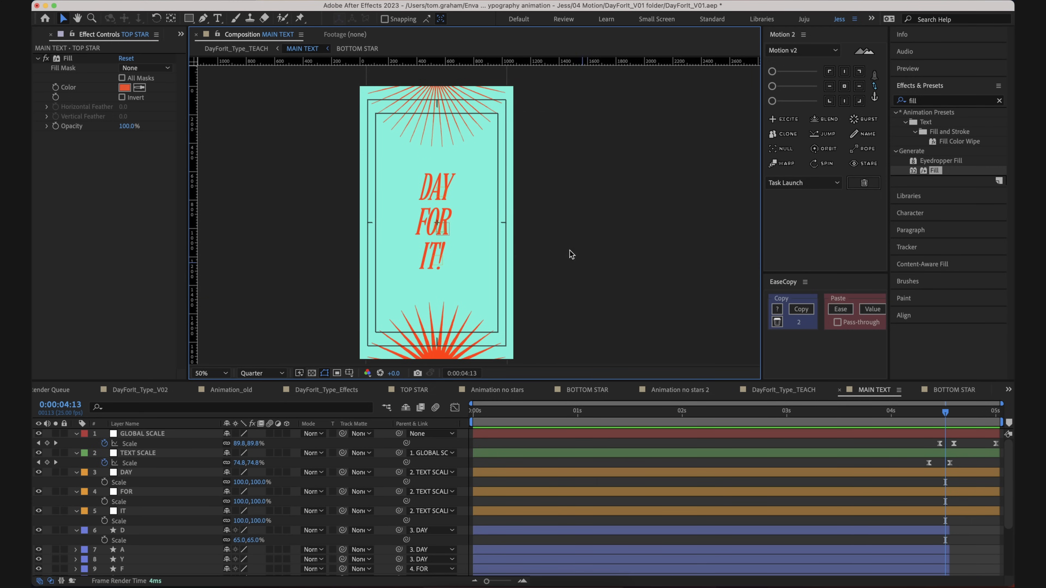
pyautogui.moveTo(946, 414); pyautogui.dragTo(929, 414)
pyautogui.click(405, 112)
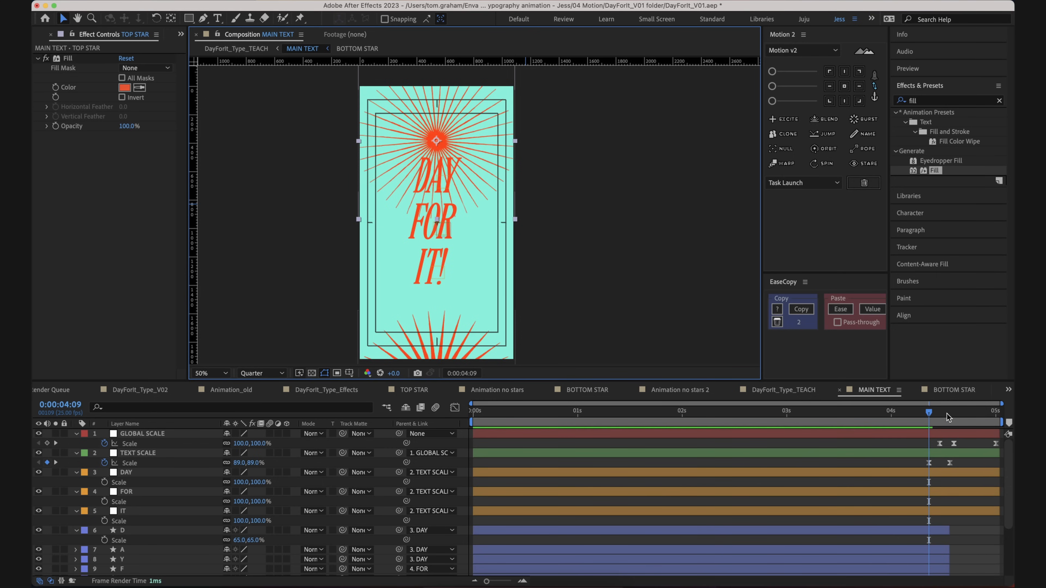
pyautogui.click(962, 414)
pyautogui.moveTo(961, 414); pyautogui.dragTo(954, 414)
pyautogui.click(467, 163)
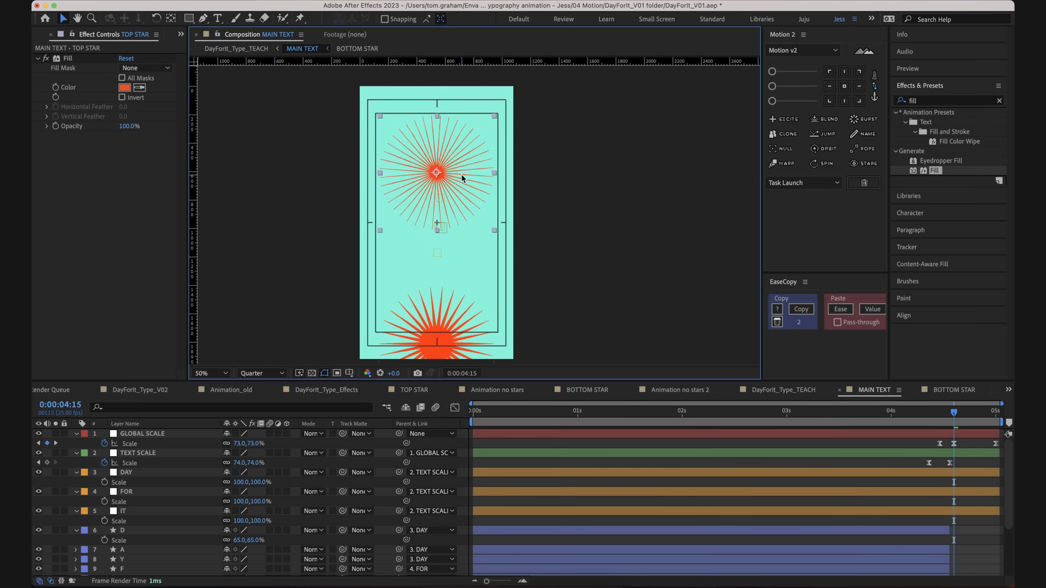
pyautogui.moveTo(933, 414); pyautogui.dragTo(954, 447)
pyautogui.press('space')
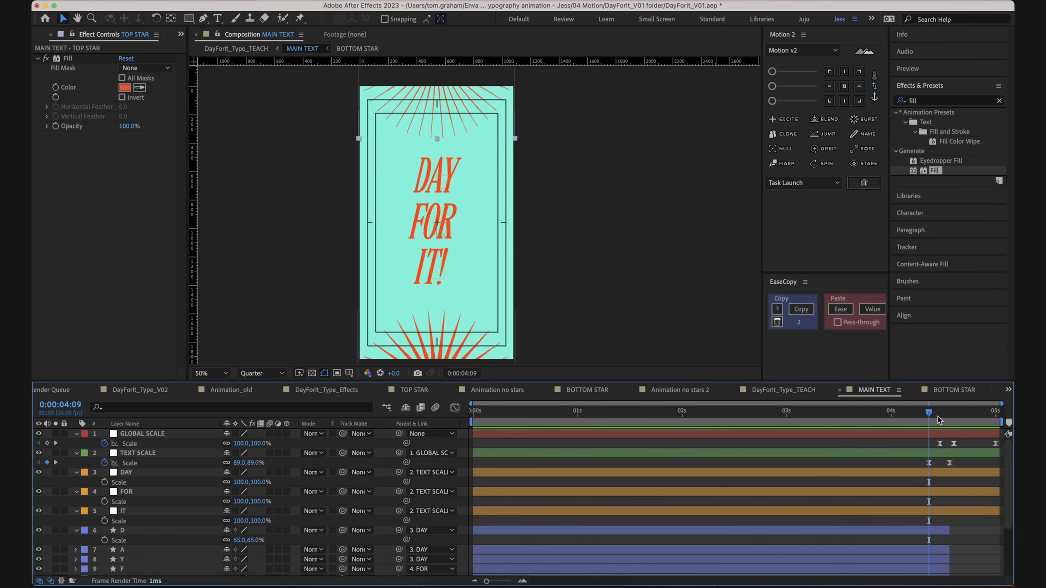
pyautogui.click(945, 464)
pyautogui.scroll(-1, 933, 451)
pyautogui.press('space')
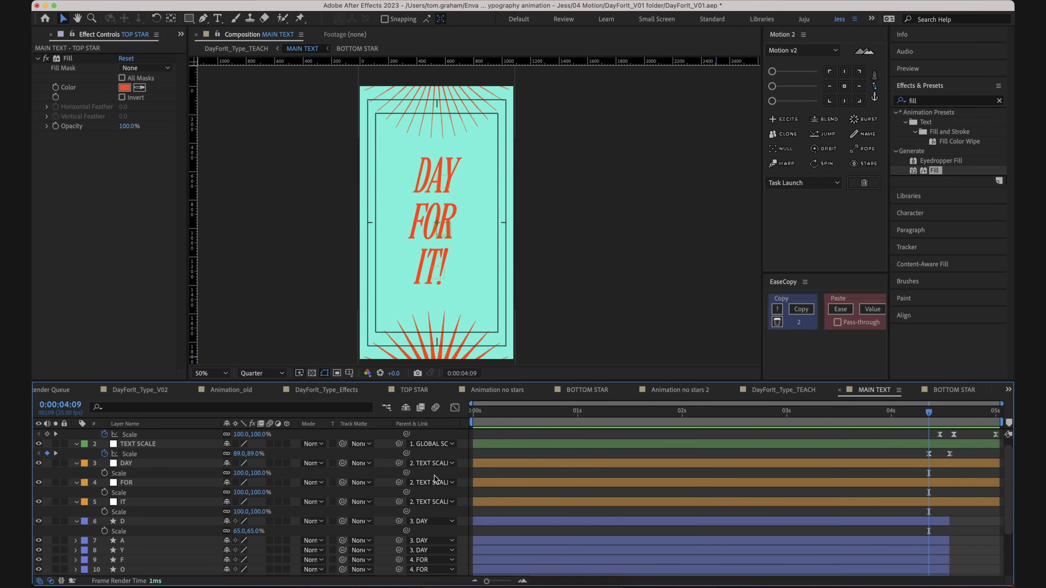
pyautogui.scroll(1, 767, 496)
pyautogui.click(148, 444)
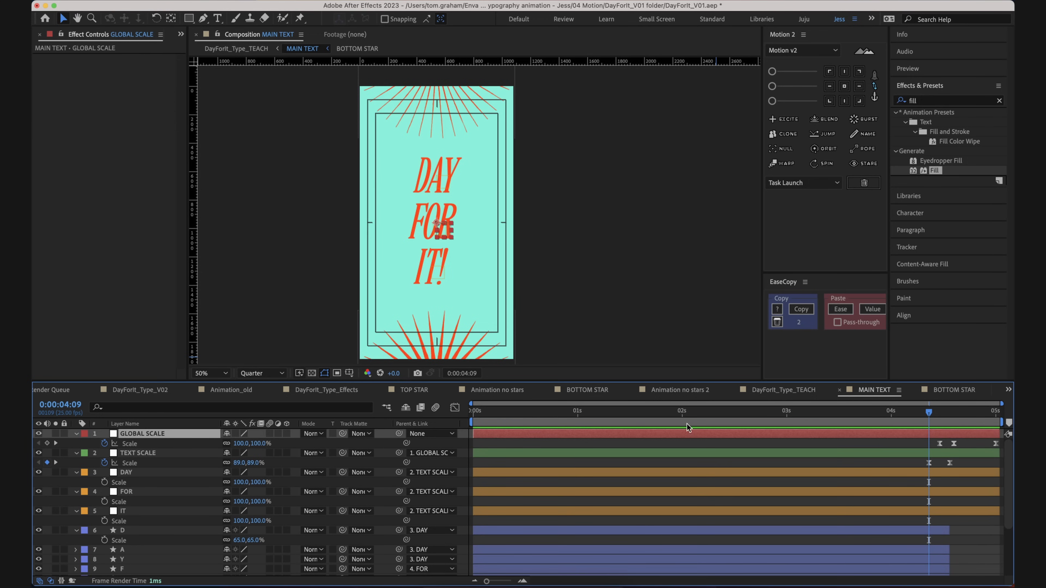
# - Reveal Position on the BOTTOM STAR and TOP STAR layers and start Position keyframes for both at 0:00:04:09
pyautogui.click(434, 104)
pyautogui.scroll(-5, 882, 514)
pyautogui.keyDown('shift'); pyautogui.click(942, 553); pyautogui.keyUp('shift')
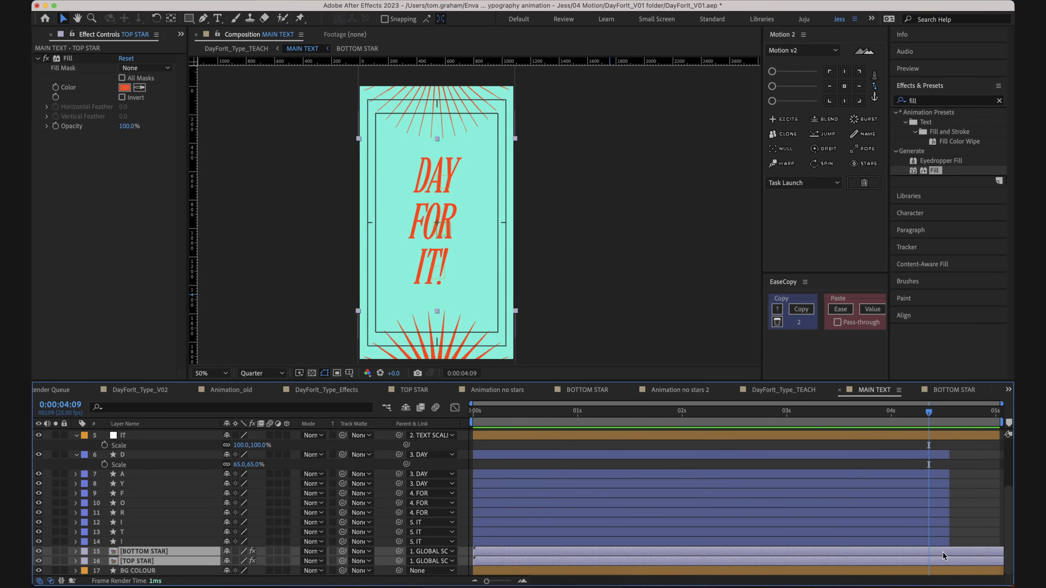
pyautogui.press('p')
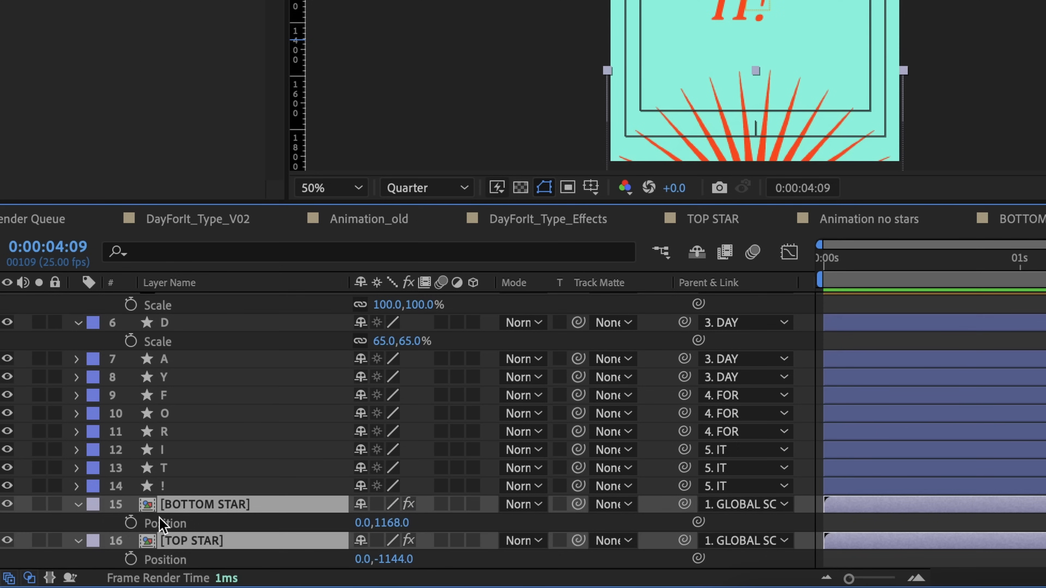
pyautogui.scroll(-1, 116, 554)
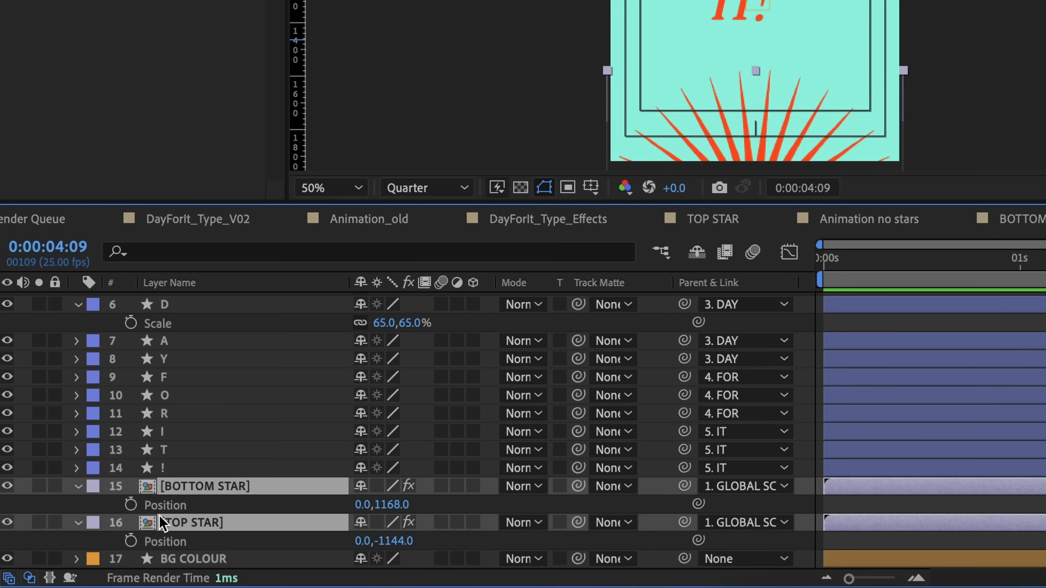
pyautogui.click(131, 505)
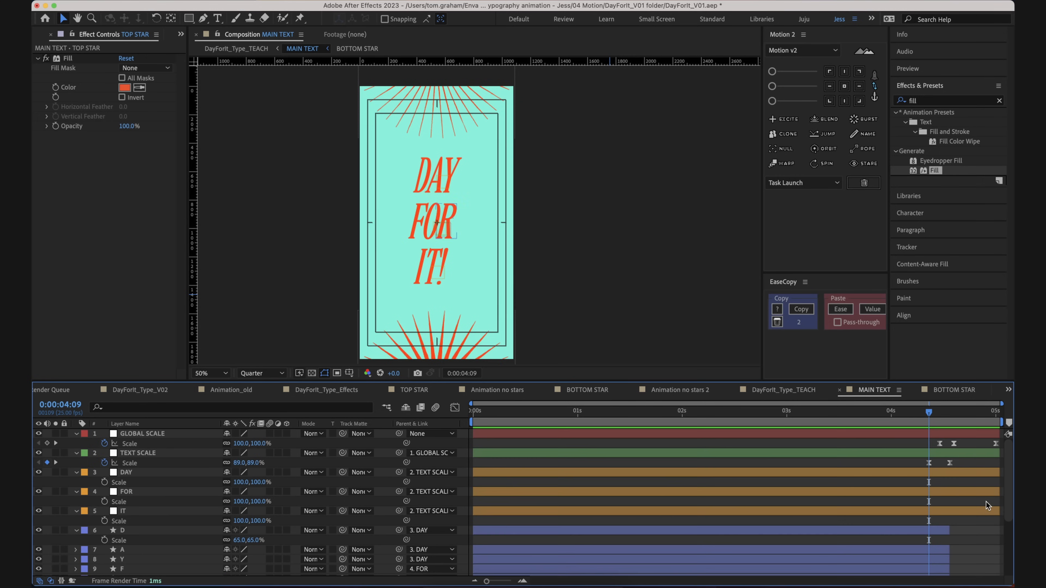
# - At 0:00:04:15, move BOTTOM STAR up to about 0, 636.5 and TOP STAR down to about 0, -650.8
pyautogui.moveTo(945, 409); pyautogui.dragTo(955, 412)
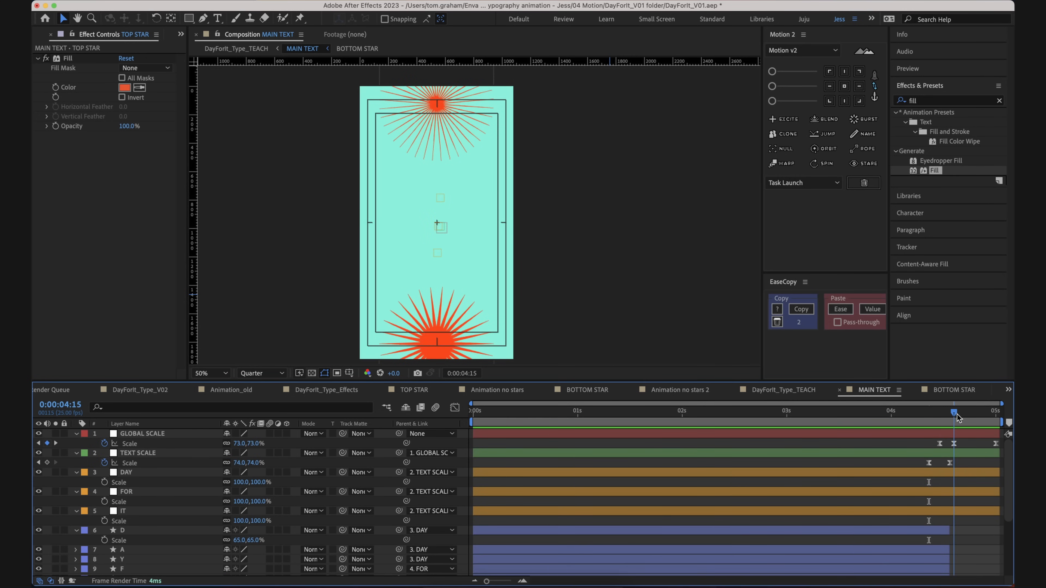
pyautogui.scroll(-4, 967, 489)
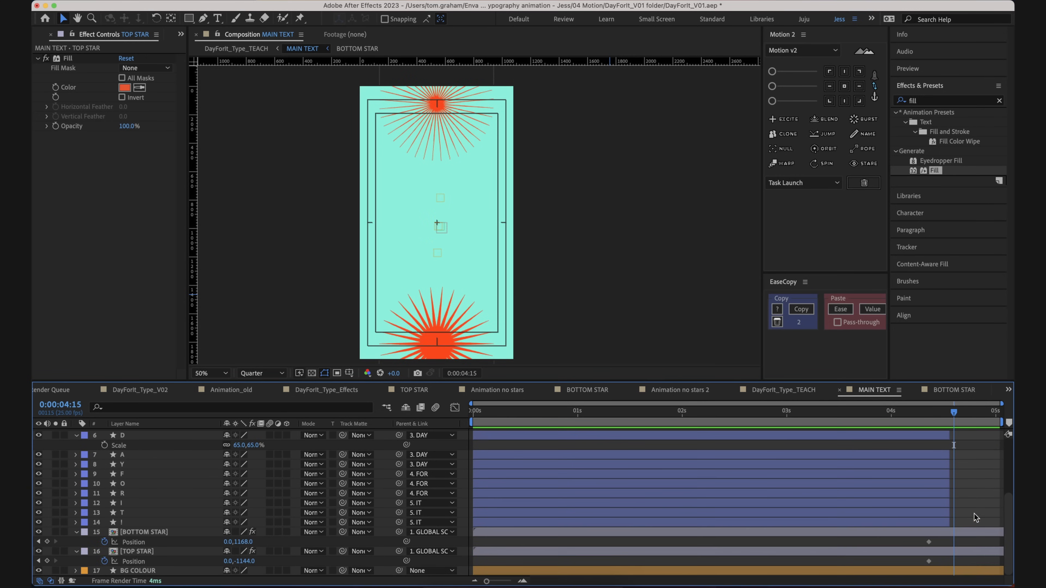
pyautogui.click(968, 532)
pyautogui.moveTo(435, 292); pyautogui.dragTo(437, 238)
pyautogui.moveTo(440, 91); pyautogui.dragTo(461, 153)
pyautogui.click(450, 296)
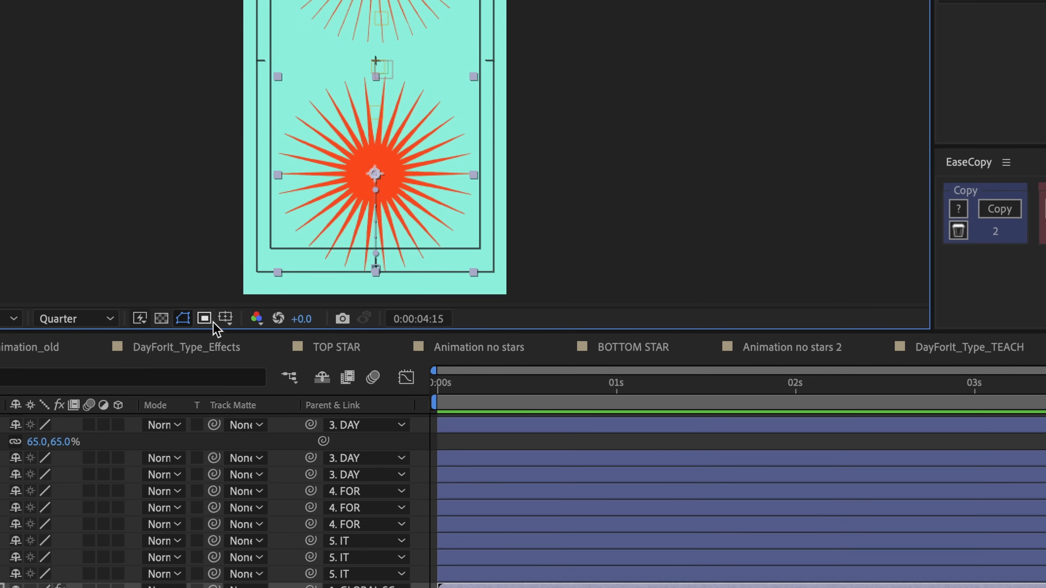
# - Turn the title/action safe overlay off and back on to judge the two sunbursts without guides
pyautogui.click(225, 319)
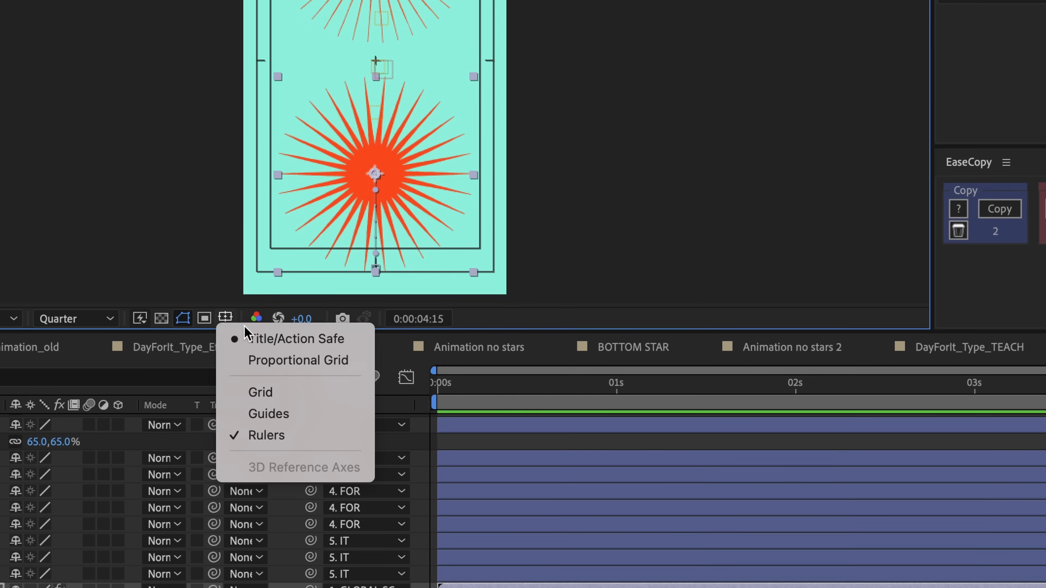
pyautogui.click(251, 338)
pyautogui.click(226, 318)
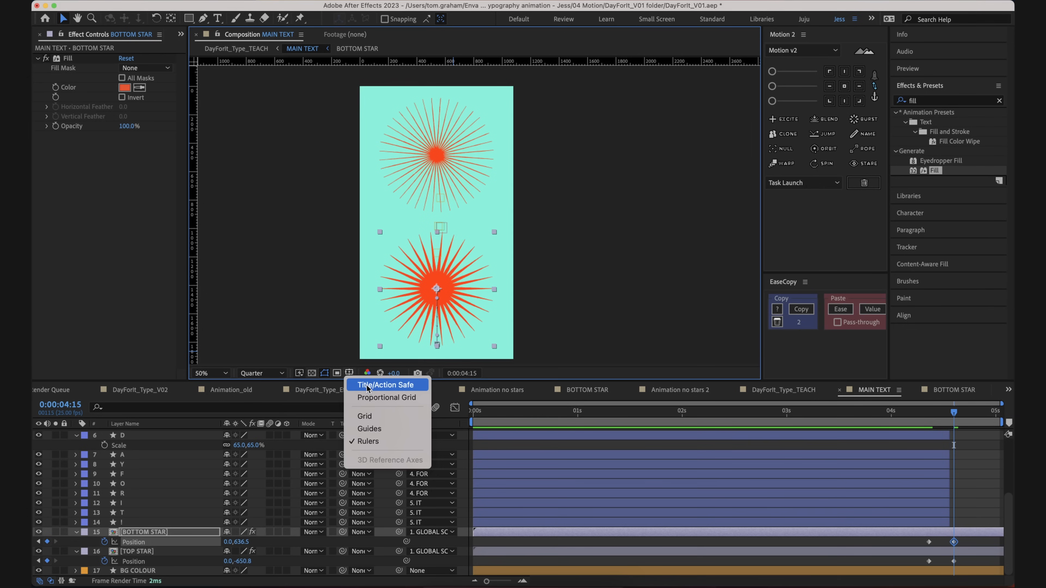
pyautogui.click(257, 339)
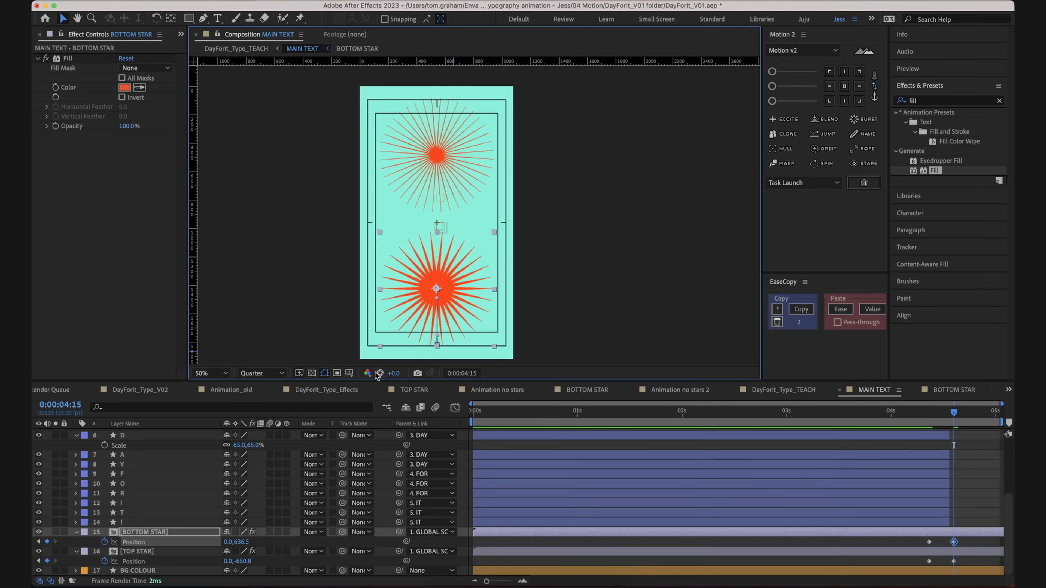
# - Nudge TOP STAR down to about 0, -623.5 and BOTTOM STAR up to about 0, 598.1 within the title/action safe guides
pyautogui.click(479, 147)
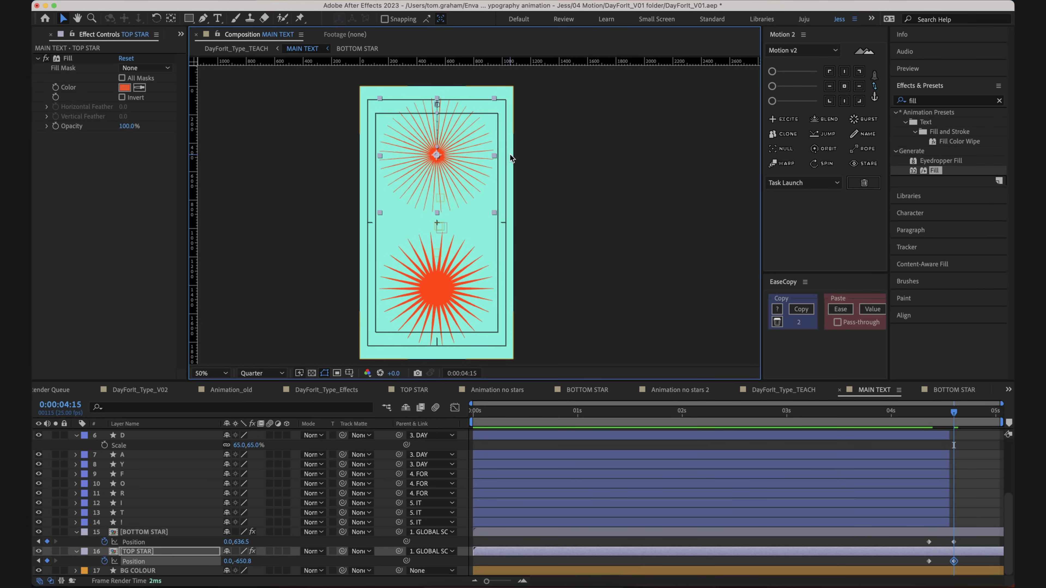
pyautogui.moveTo(476, 145); pyautogui.dragTo(476, 149)
pyautogui.click(580, 181)
pyautogui.click(450, 300)
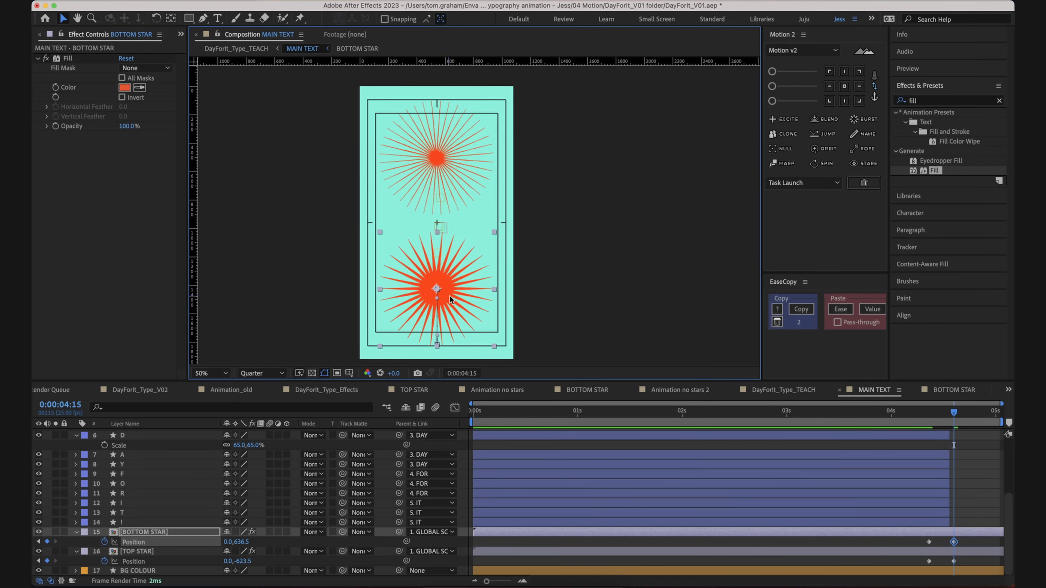
pyautogui.moveTo(450, 300); pyautogui.dragTo(450, 294)
pyautogui.click(533, 227)
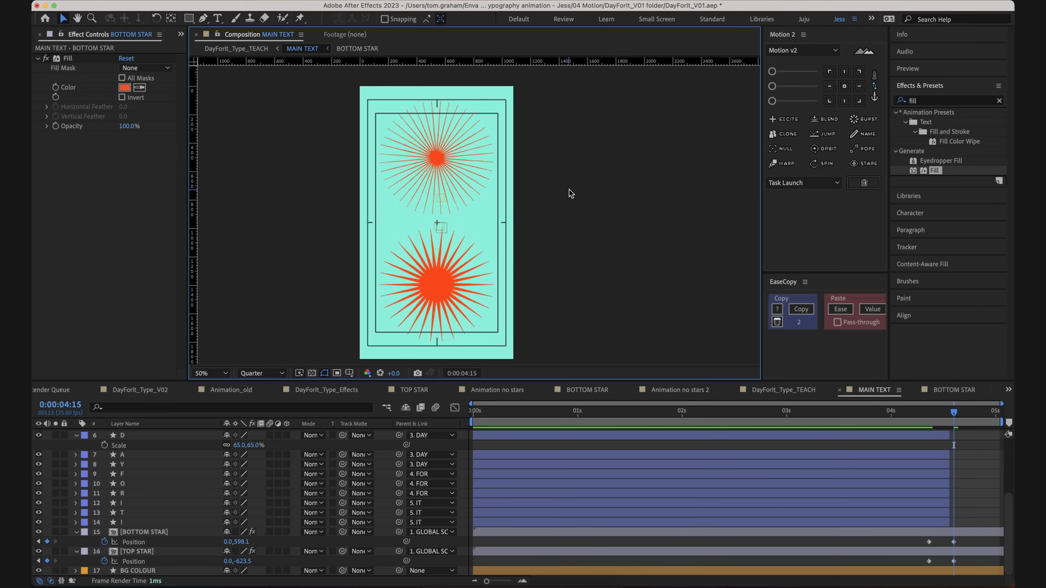
# - Check both sunbursts against the proportional grid, and switch back to the title/action safe overlay
pyautogui.click(349, 374)
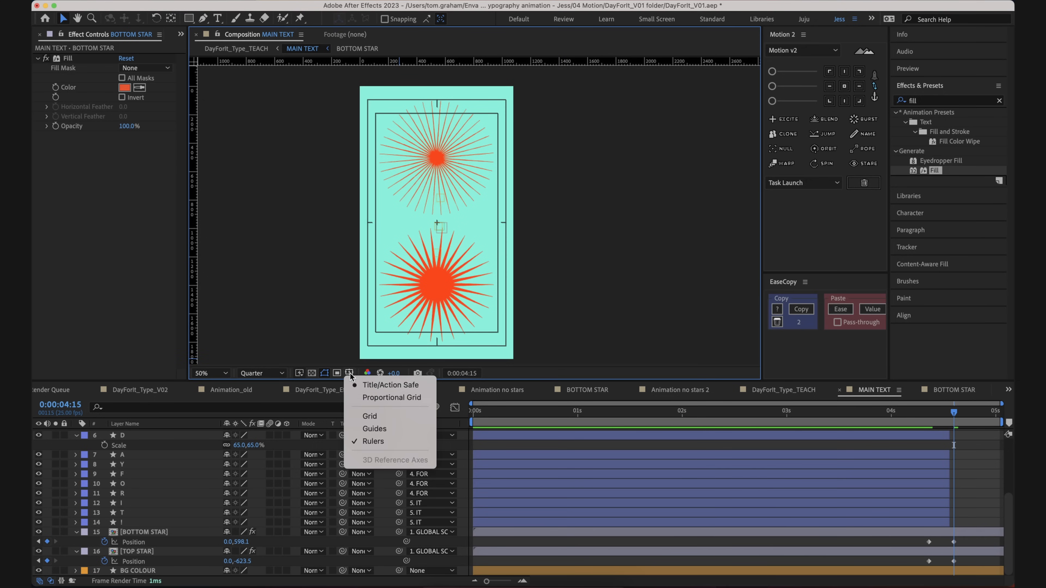
pyautogui.click(367, 398)
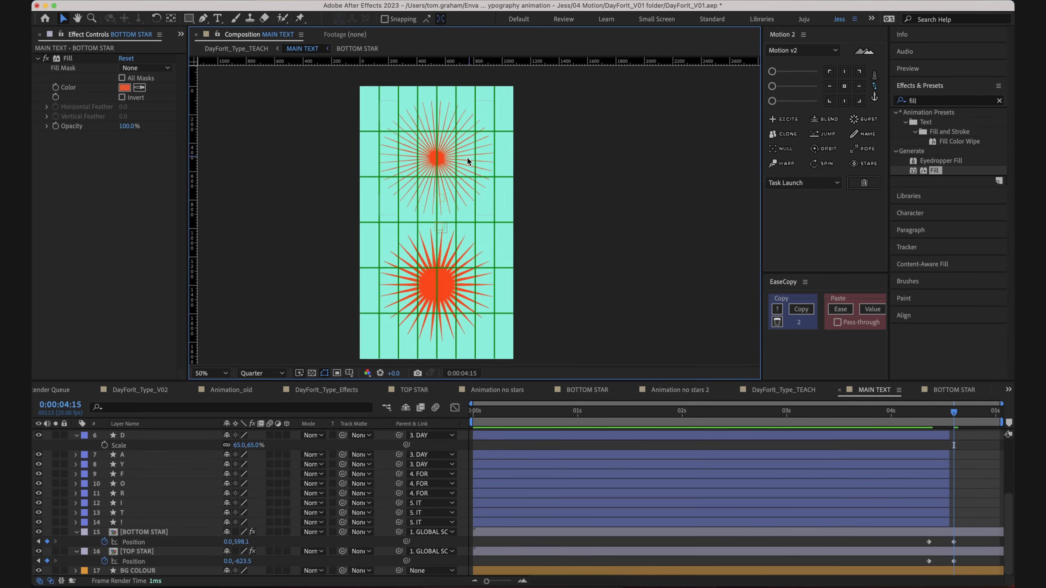
pyautogui.click(349, 373)
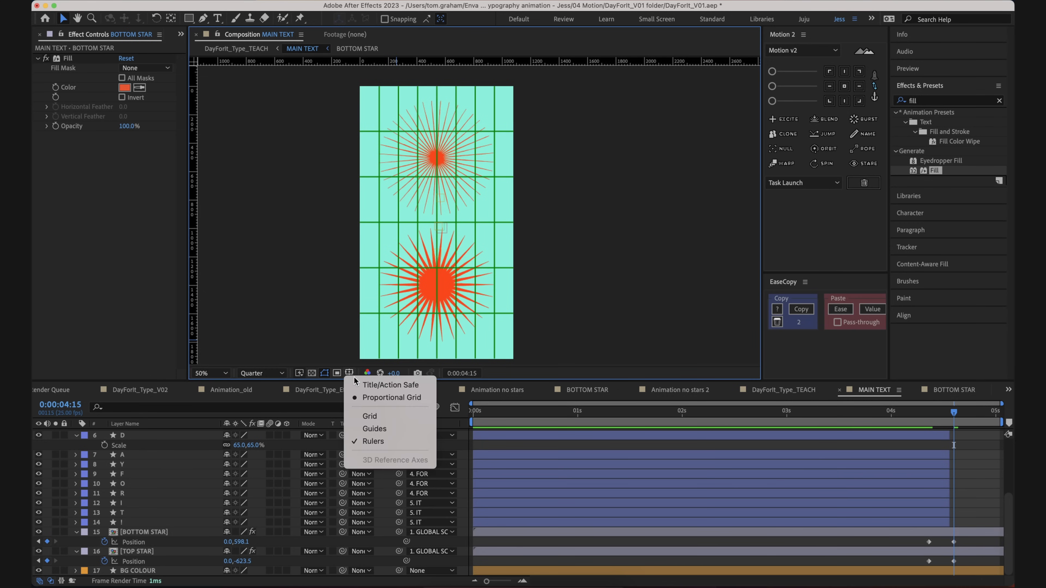
pyautogui.click(367, 386)
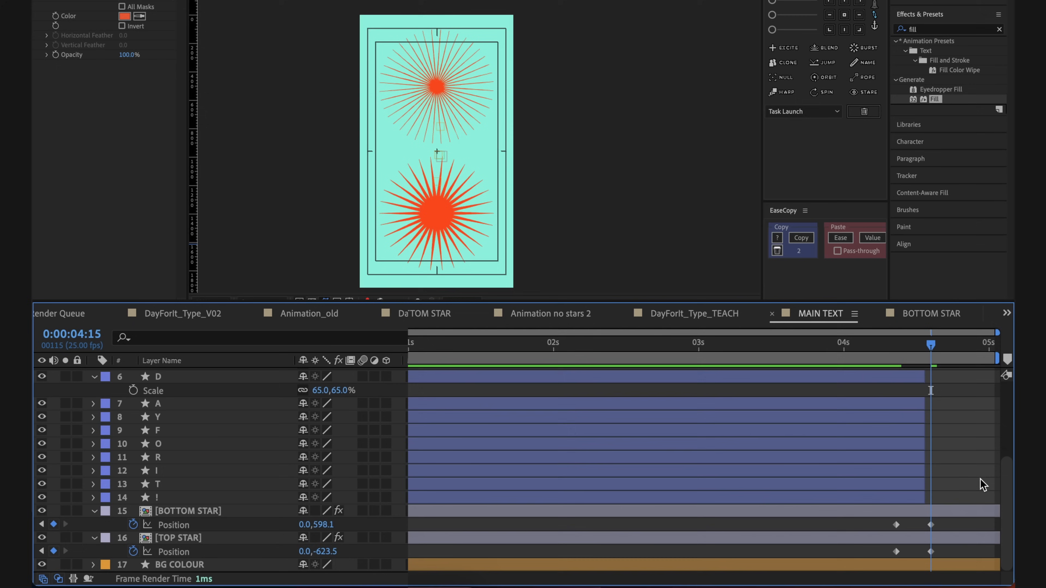
# - Reveal Scale alongside Position on BOTTOM STAR and TOP STAR, and start Scale keyframes for both at 0:00:04:15
pyautogui.click(981, 533)
pyautogui.keyDown('shift'); pyautogui.click(977, 552); pyautogui.keyUp('shift')
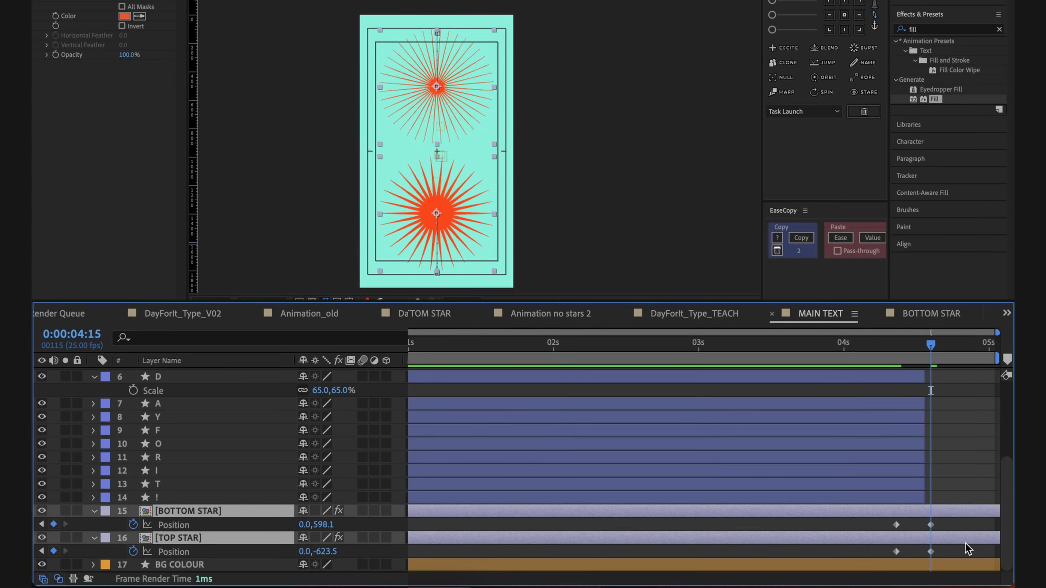
pyautogui.hotkey('shift', 's')
pyautogui.scroll(-1, 101, 498)
pyautogui.click(132, 511)
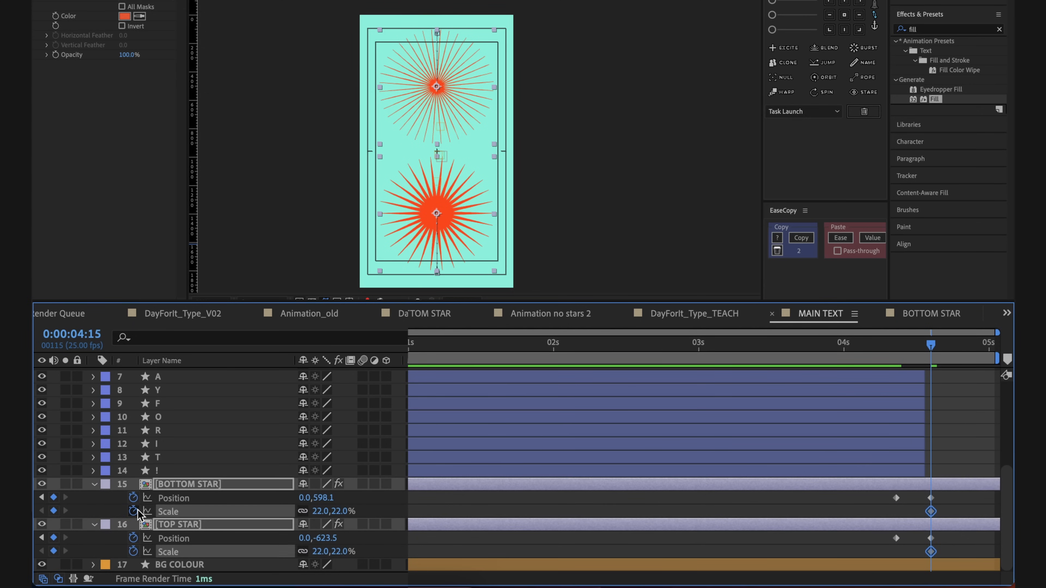
# - Move the Scale keyframes of both star layers back to 0:00:04:09, in line with their first Position keyframes
pyautogui.click(954, 511)
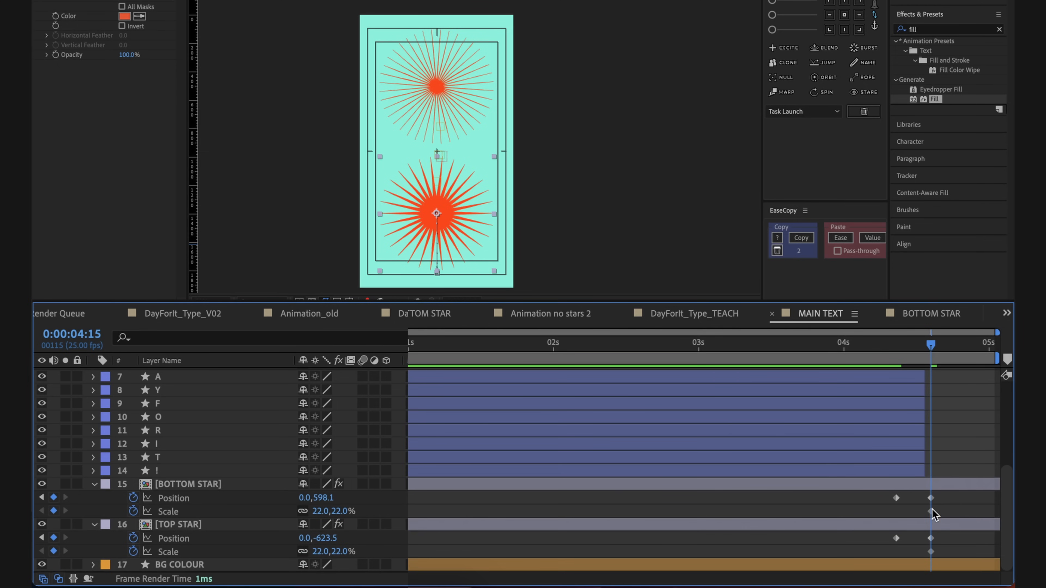
pyautogui.moveTo(931, 511); pyautogui.dragTo(900, 511)
pyautogui.click(947, 509)
pyautogui.click(932, 511)
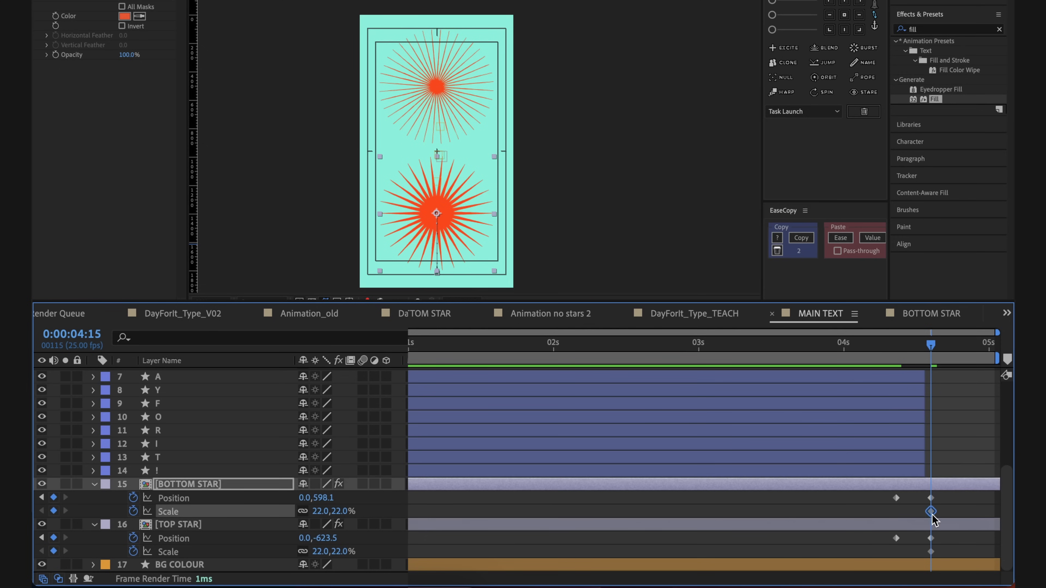
pyautogui.keyDown('shift'); pyautogui.click(931, 551); pyautogui.keyUp('shift')
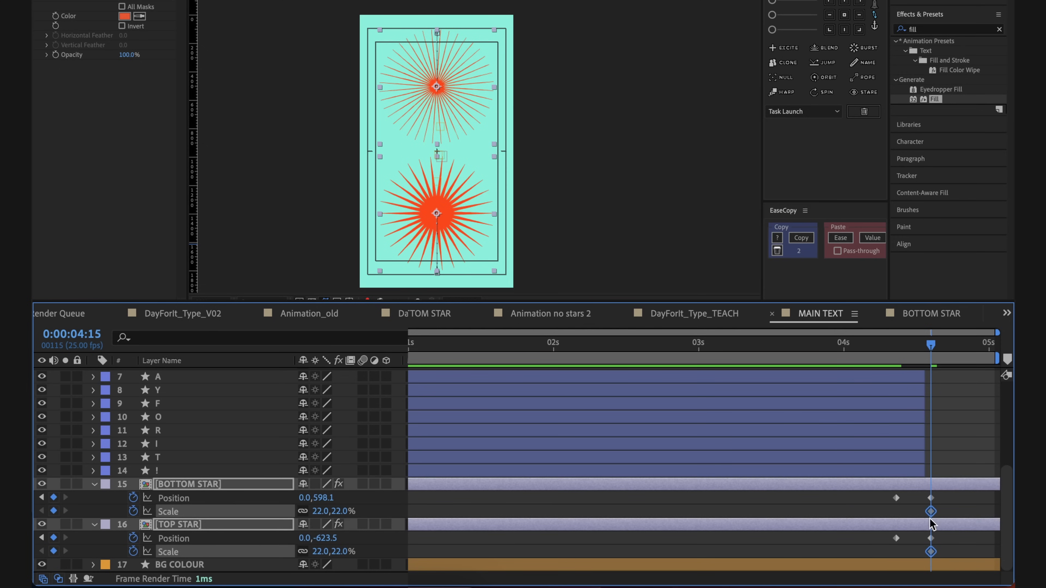
pyautogui.moveTo(932, 511); pyautogui.dragTo(915, 515)
pyautogui.click(915, 511)
# - Set the Scale of BOTTOM STAR and TOP STAR to 30% at 0:00:04:15
pyautogui.moveTo(344, 513); pyautogui.dragTo(347, 508)
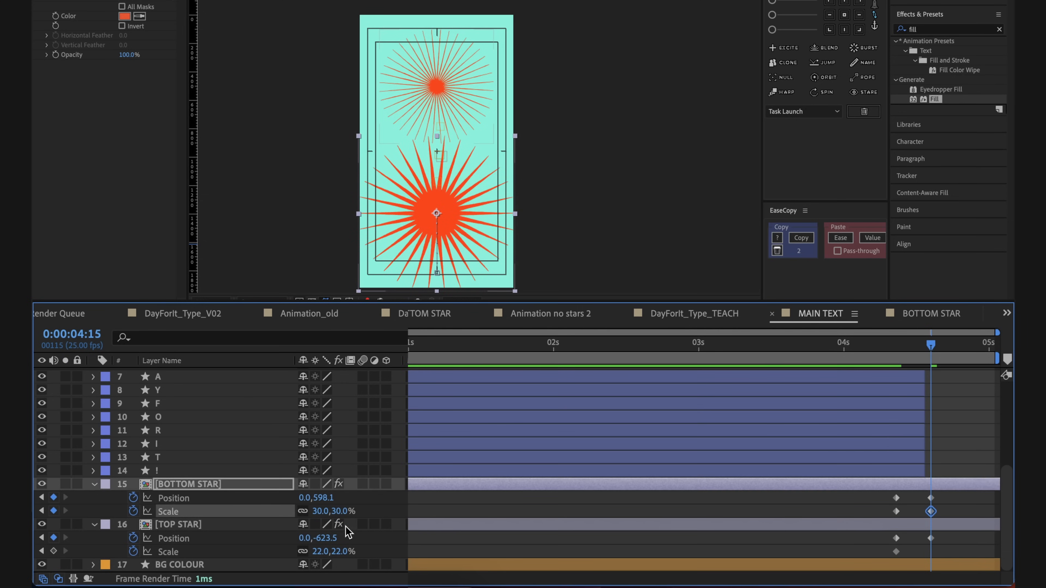
pyautogui.click(341, 552)
pyautogui.write('30')
pyautogui.press('Return')
pyautogui.click(980, 543)
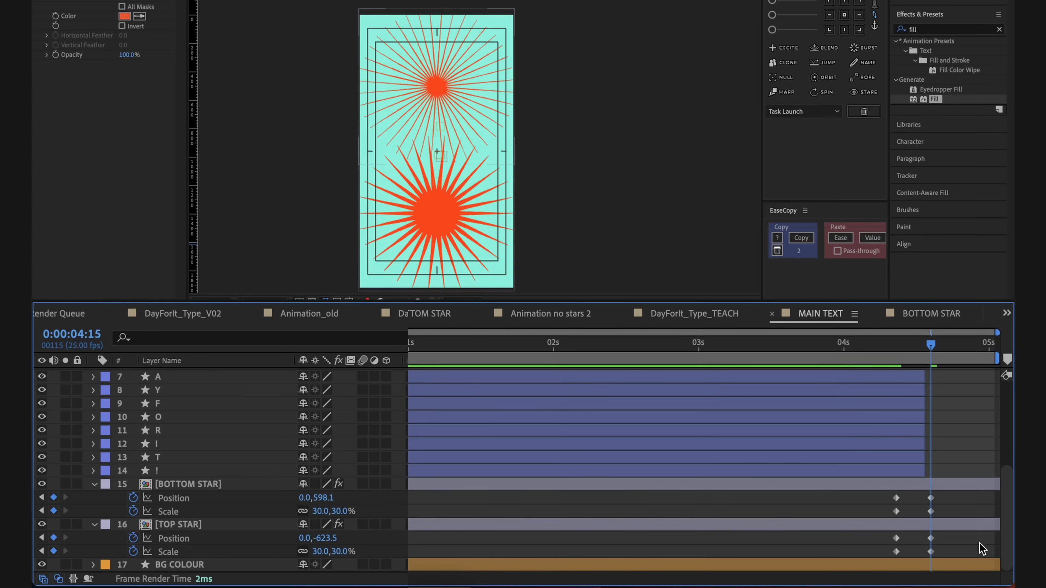
# - Spread the enlarged sunbursts apart, moving TOP STAR to about 0, -793.3 and BOTTOM STAR to about 0, 713.2
pyautogui.click(478, 92)
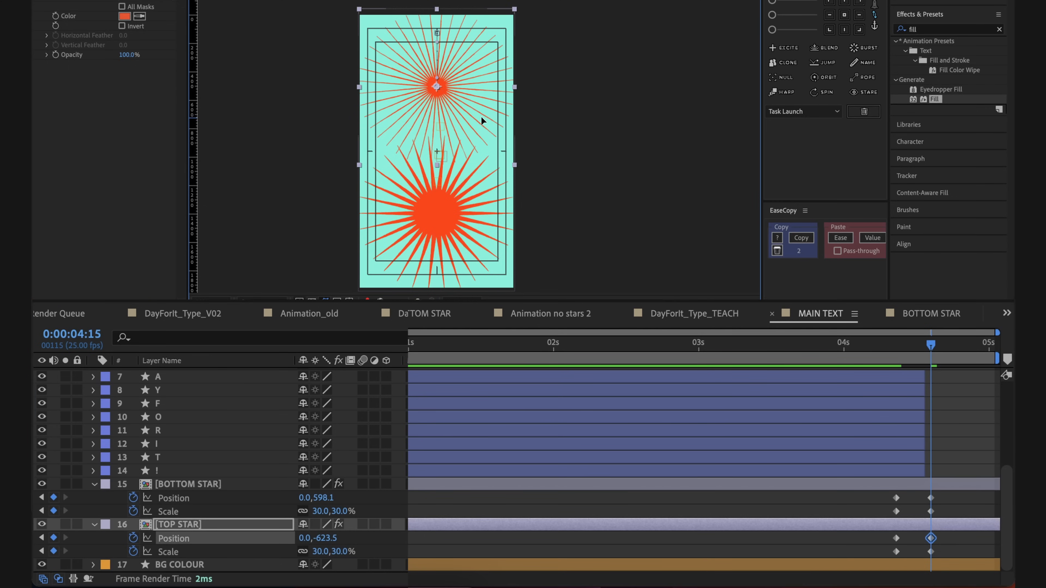
pyautogui.moveTo(481, 116); pyautogui.dragTo(484, 102)
pyautogui.moveTo(482, 187); pyautogui.dragTo(481, 199)
pyautogui.click(471, 113)
pyautogui.moveTo(471, 113); pyautogui.dragTo(473, 108)
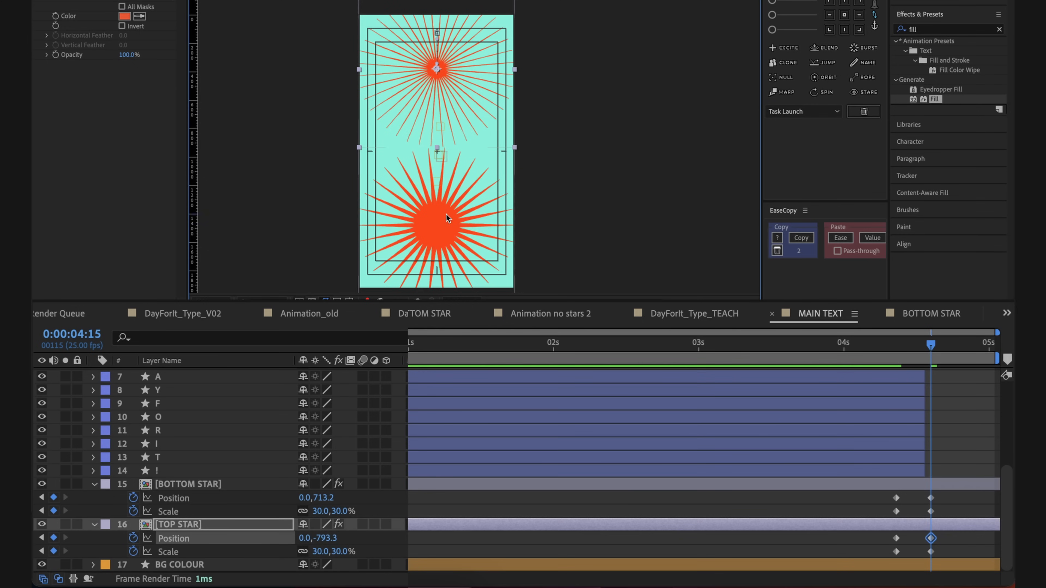
# - Play back the sunbursts' position and scale animation from 0:00:04:09
pyautogui.click(950, 408)
pyautogui.moveTo(919, 345); pyautogui.dragTo(897, 356)
pyautogui.press('space')
pyautogui.scroll(3, 937, 425)
pyautogui.scroll(-3, 939, 425)
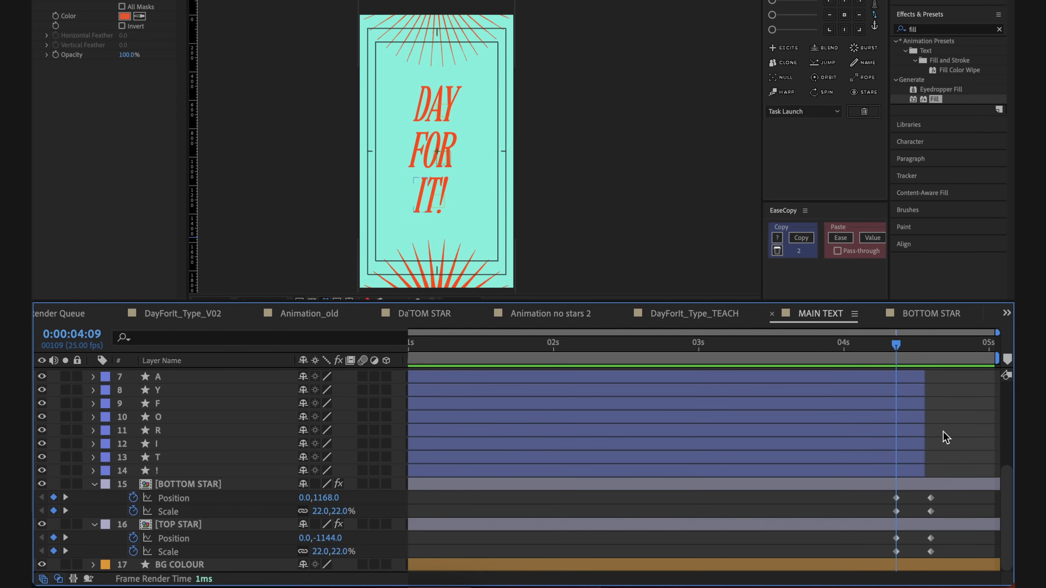
pyautogui.scroll(1, 921, 500)
pyautogui.press('space')
pyautogui.press('space')
# - Move the ending Position and Scale keyframes of both star layers to 0:00:05:00 and preview from 0:00:04:09
pyautogui.click(931, 346)
pyautogui.moveTo(969, 497); pyautogui.dragTo(927, 557)
pyautogui.moveTo(932, 513); pyautogui.dragTo(987, 515)
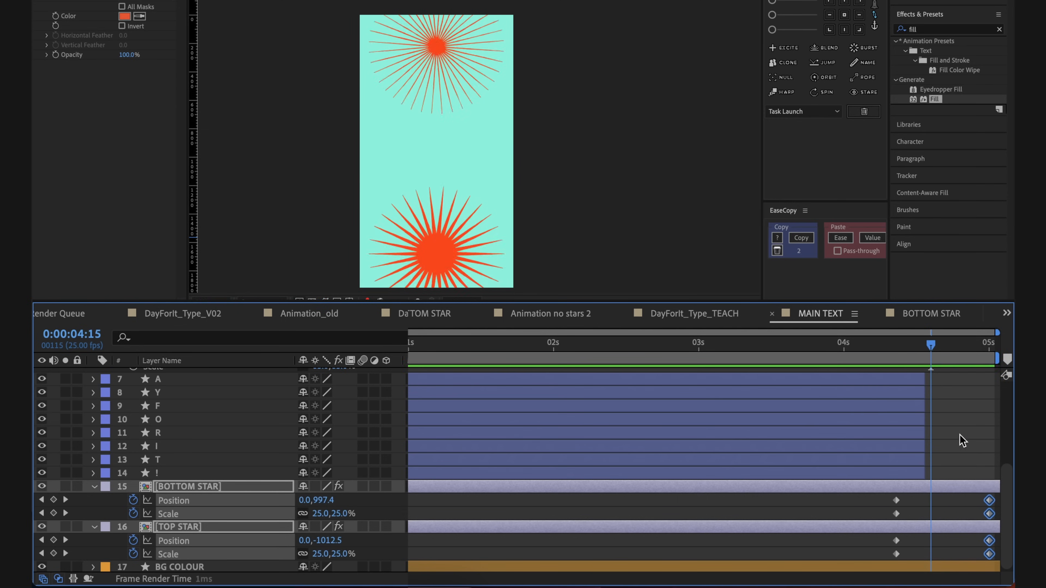
pyautogui.moveTo(931, 345); pyautogui.dragTo(896, 344)
pyautogui.press('space')
# - Apply Easy Ease to all Position and Scale keyframes on BOTTOM STAR and TOP STAR, and preview the motion
pyautogui.moveTo(876, 496); pyautogui.dragTo(995, 557)
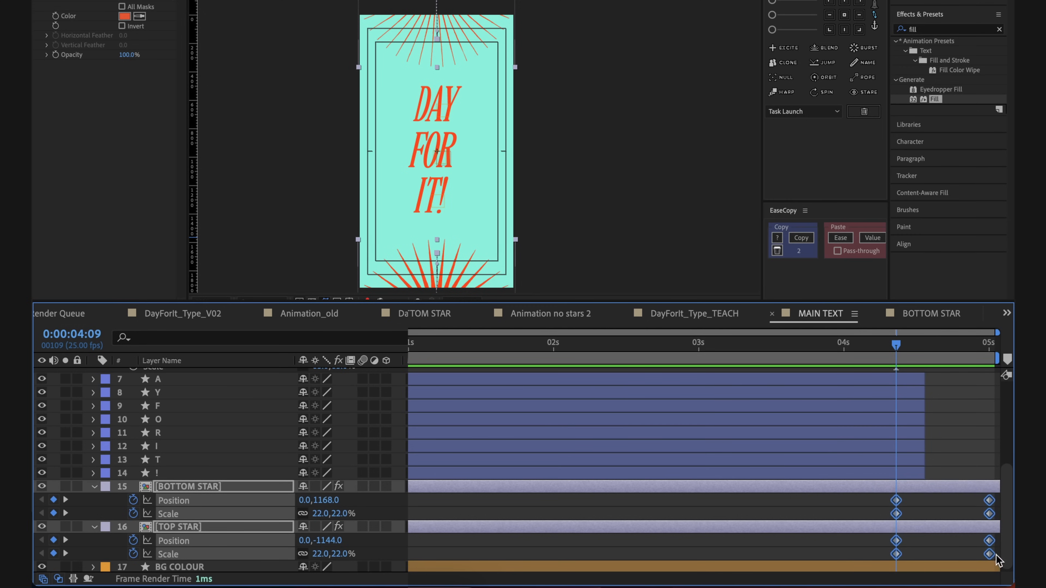
pyautogui.rightClick(896, 513)
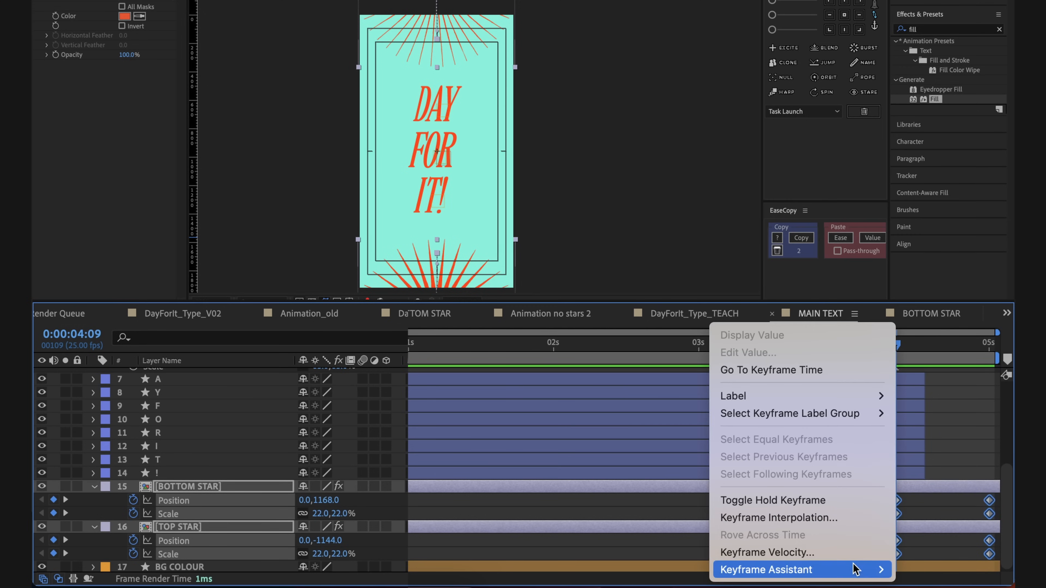
pyautogui.moveTo(854, 569)
pyautogui.click(576, 466)
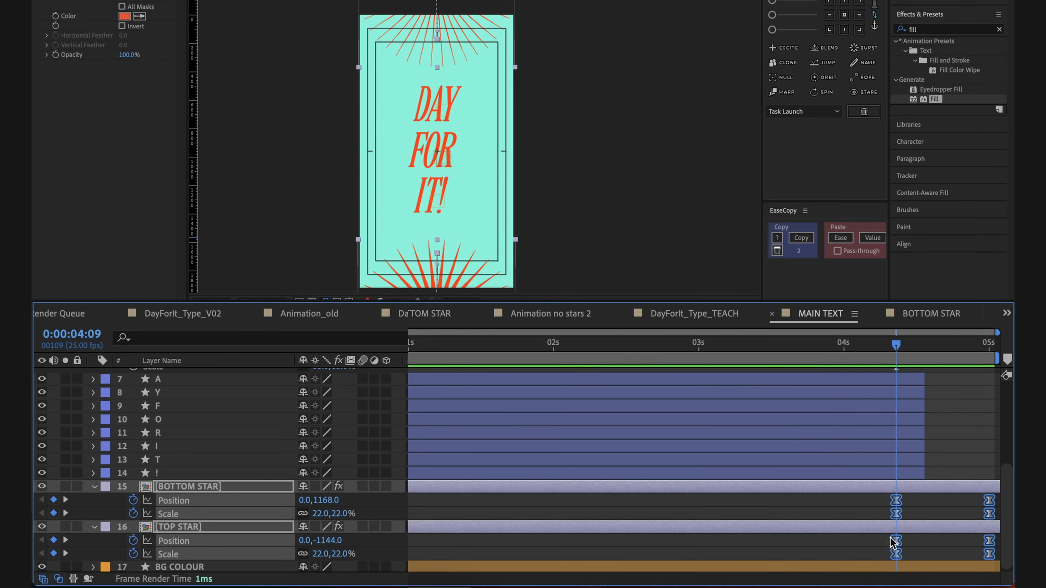
pyautogui.click(856, 505)
pyautogui.click(864, 491)
pyautogui.click(856, 503)
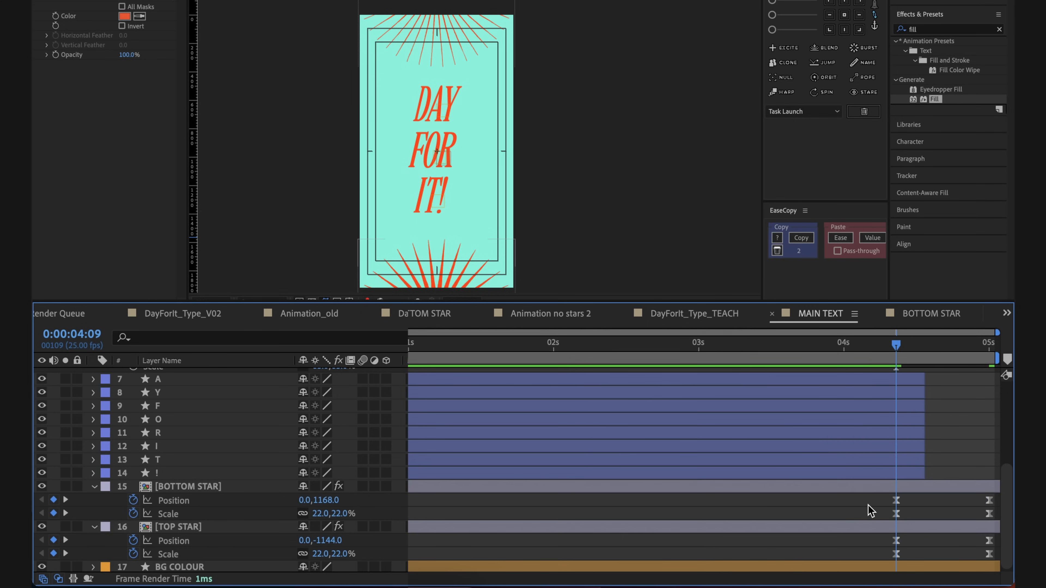
pyautogui.press('space')
pyautogui.press('space')
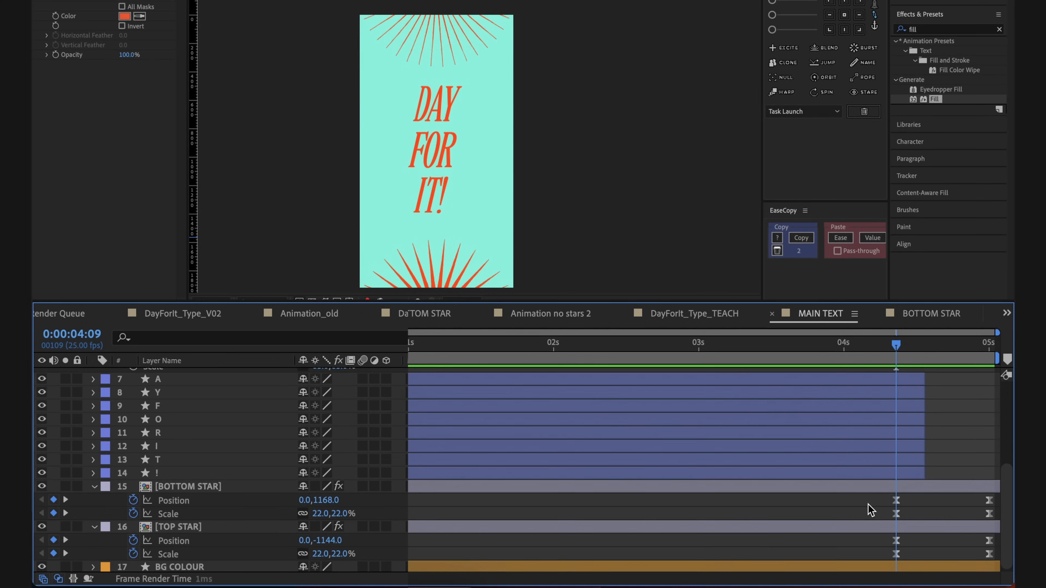
# - Move only the ending Position keyframes of BOTTOM STAR and TOP STAR earlier to 0:00:04:20
pyautogui.click(914, 345)
pyautogui.moveTo(913, 344); pyautogui.dragTo(950, 353)
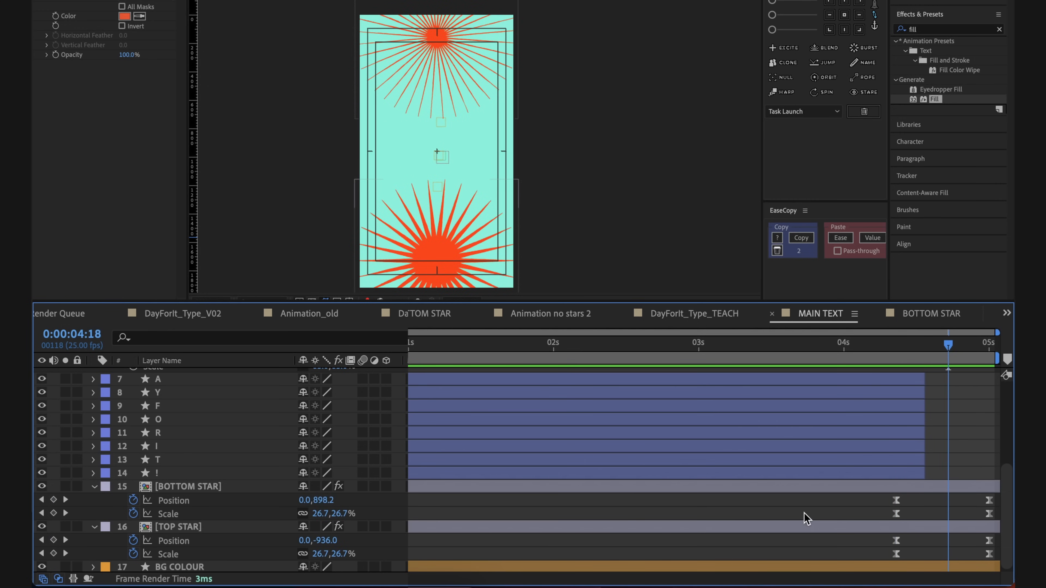
pyautogui.moveTo(935, 361)
pyautogui.mouseDown()
pyautogui.moveTo(908, 361)
pyautogui.moveTo(942, 352)
pyautogui.mouseUp()
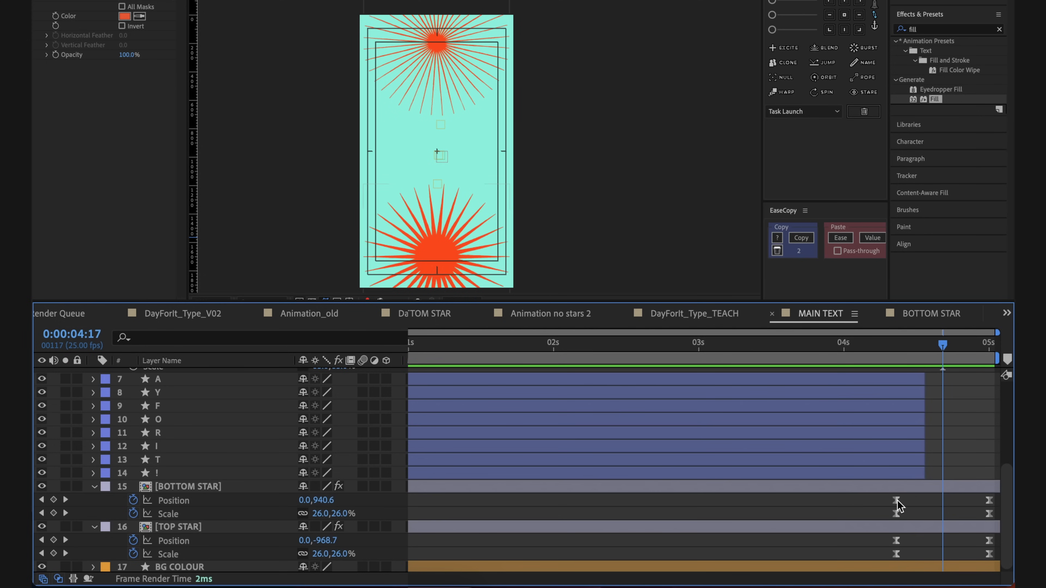
pyautogui.click(989, 500)
pyautogui.keyDown('shift'); pyautogui.click(989, 540); pyautogui.keyUp('shift')
pyautogui.moveTo(989, 541); pyautogui.dragTo(960, 542)
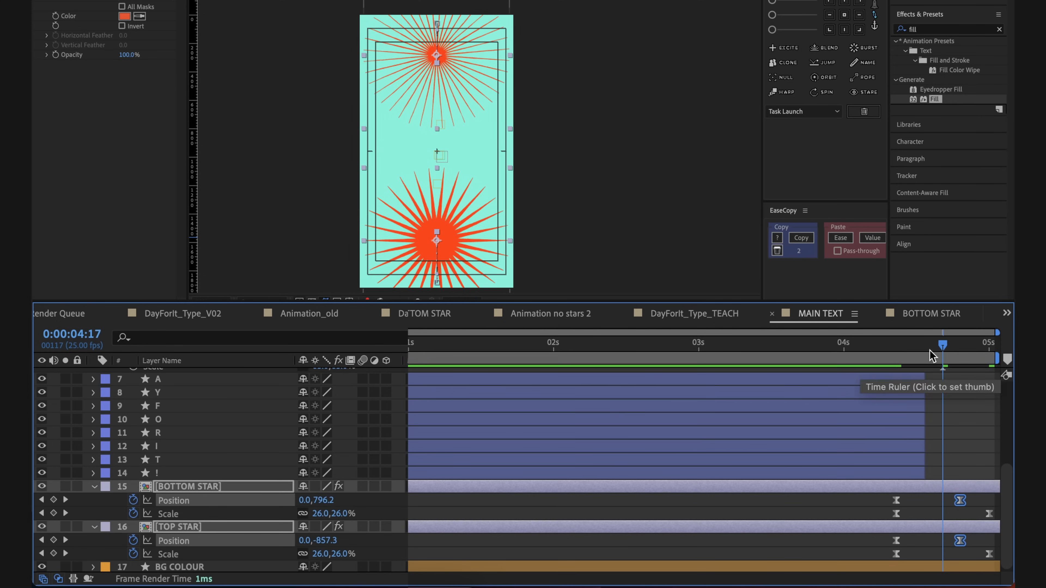
# - Preview the retimed sunburst movement from 0:00:04:06 and return the playhead to 0:00:04:09
pyautogui.click(879, 353)
pyautogui.press('space')
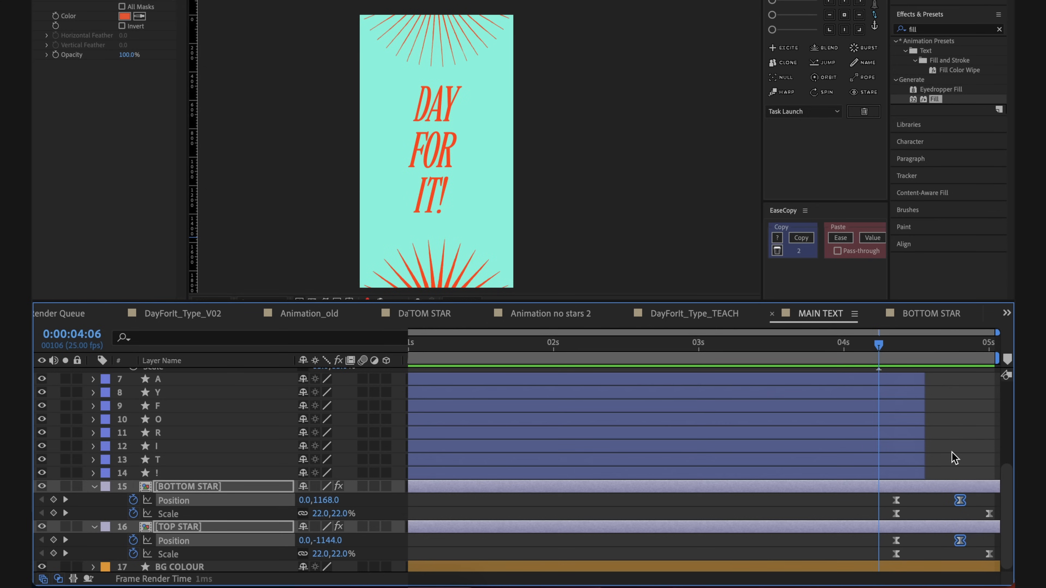
pyautogui.click(891, 344)
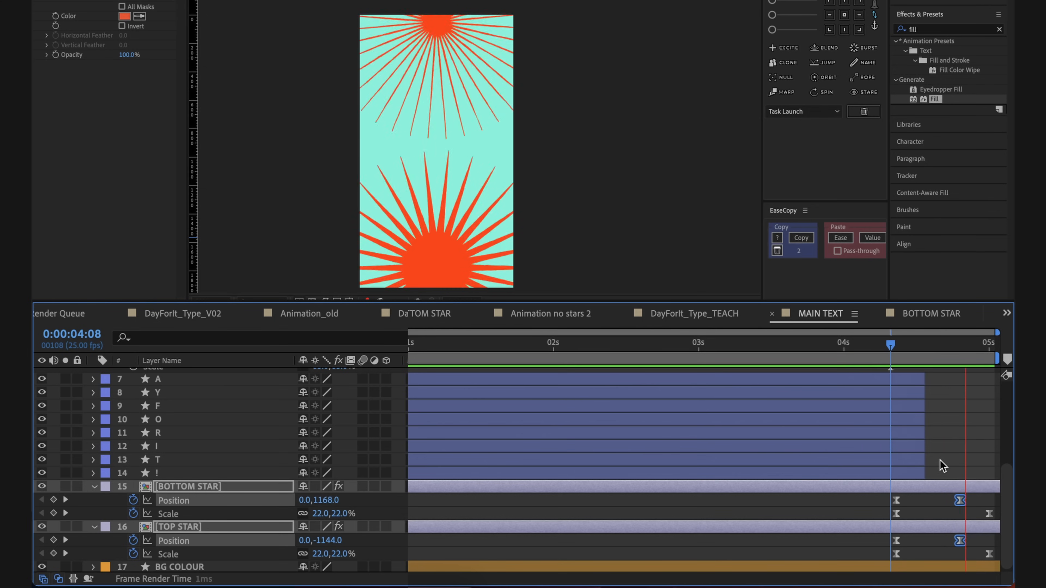
pyautogui.click(896, 344)
pyautogui.click(987, 435)
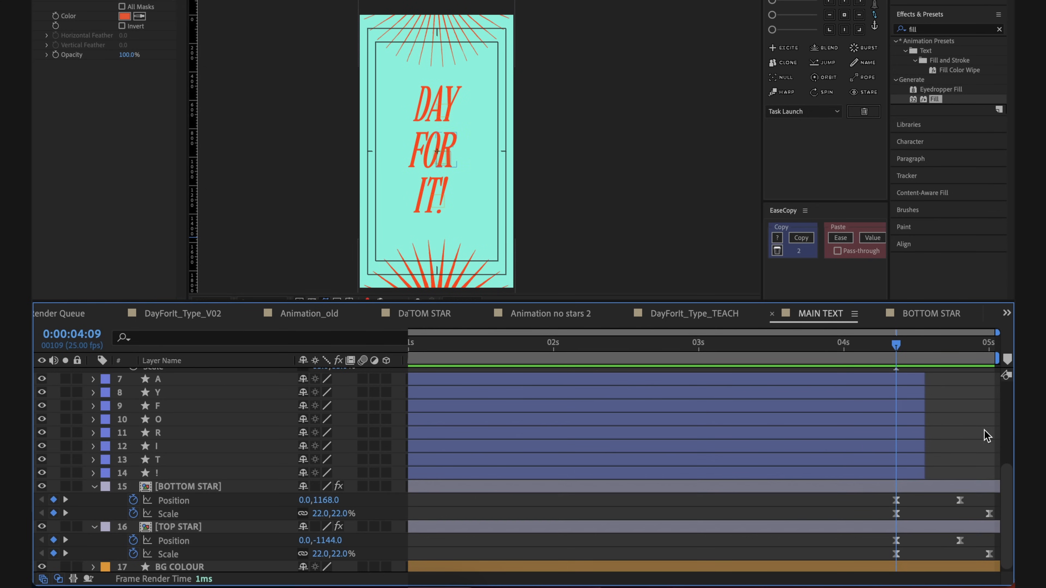
# - Reveal Rotation on BOTTOM STAR and TOP STAR and set starting Rotation keyframes on both at 0:00:04:09
pyautogui.click(830, 489)
pyautogui.keyDown('shift'); pyautogui.click(815, 527); pyautogui.keyUp('shift')
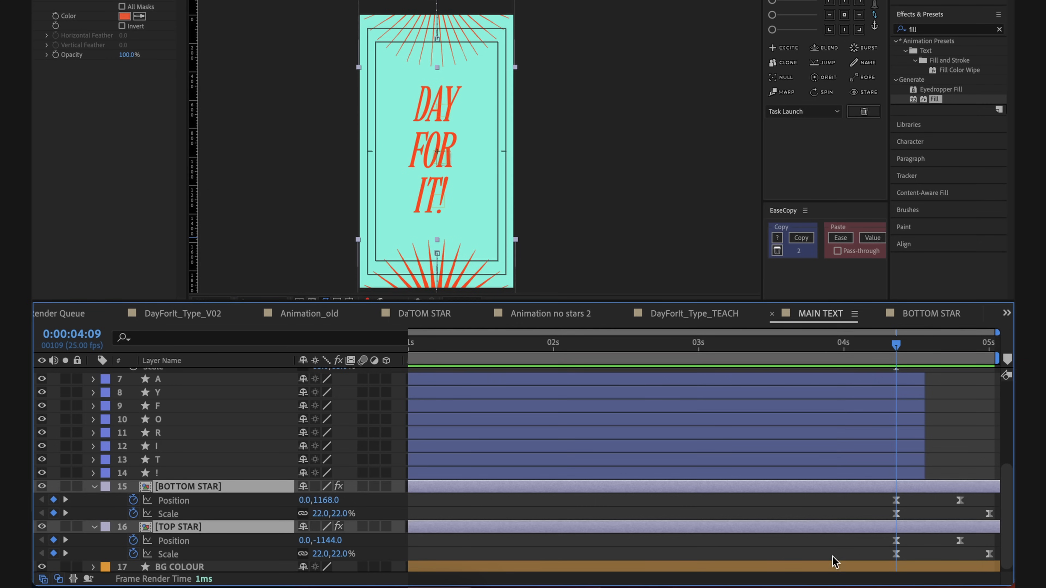
pyautogui.hotkey('shift', 'r')
pyautogui.scroll(-2, 753, 535)
pyautogui.click(780, 488)
pyautogui.click(133, 497)
pyautogui.click(133, 552)
pyautogui.click(631, 497)
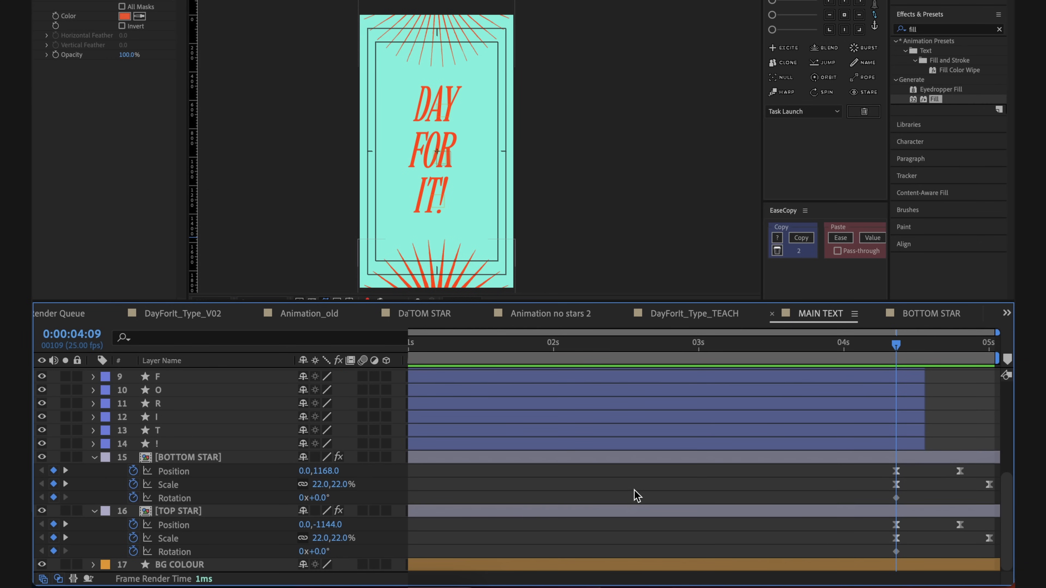
# - Set BOTTOM STAR's Rotation to 180° at 0:00:04:20
pyautogui.click(746, 460)
pyautogui.click(938, 343)
pyautogui.moveTo(938, 343); pyautogui.dragTo(958, 416)
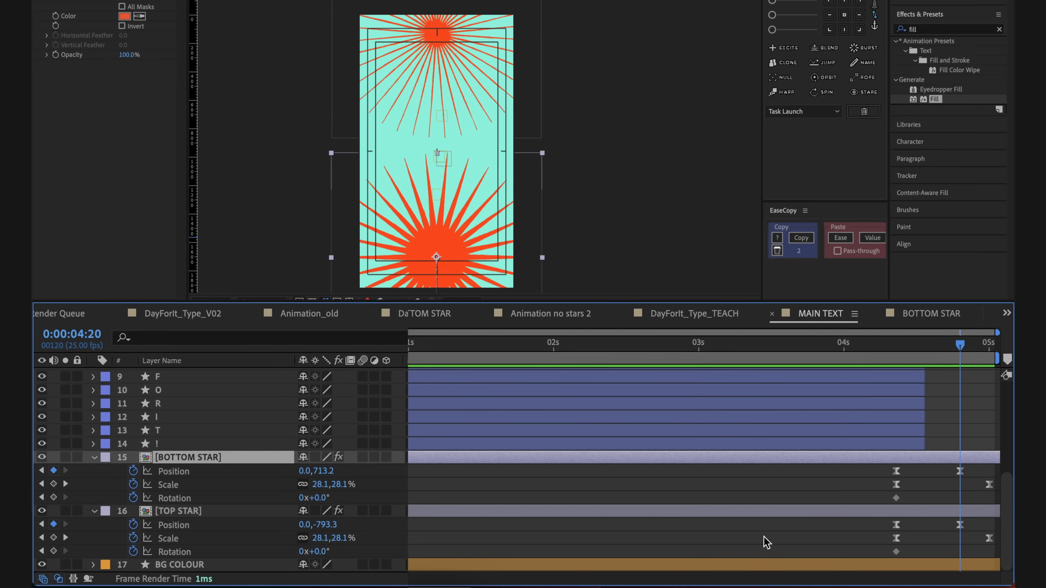
pyautogui.moveTo(324, 500); pyautogui.dragTo(390, 500)
pyautogui.click(333, 499)
pyautogui.write('180')
pyautogui.press('Return')
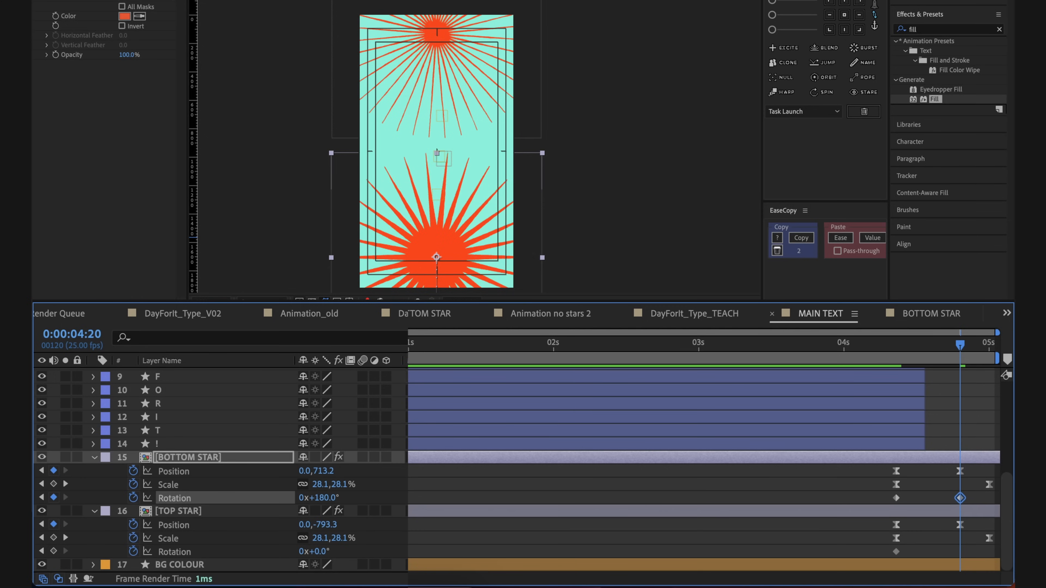
# - Set TOP STAR's Rotation to -180° at 0:00:04:20 and preview the opposing spins
pyautogui.click(914, 512)
pyautogui.click(320, 552)
pyautogui.write('-180')
pyautogui.press('Return')
pyautogui.moveTo(960, 344); pyautogui.dragTo(890, 345)
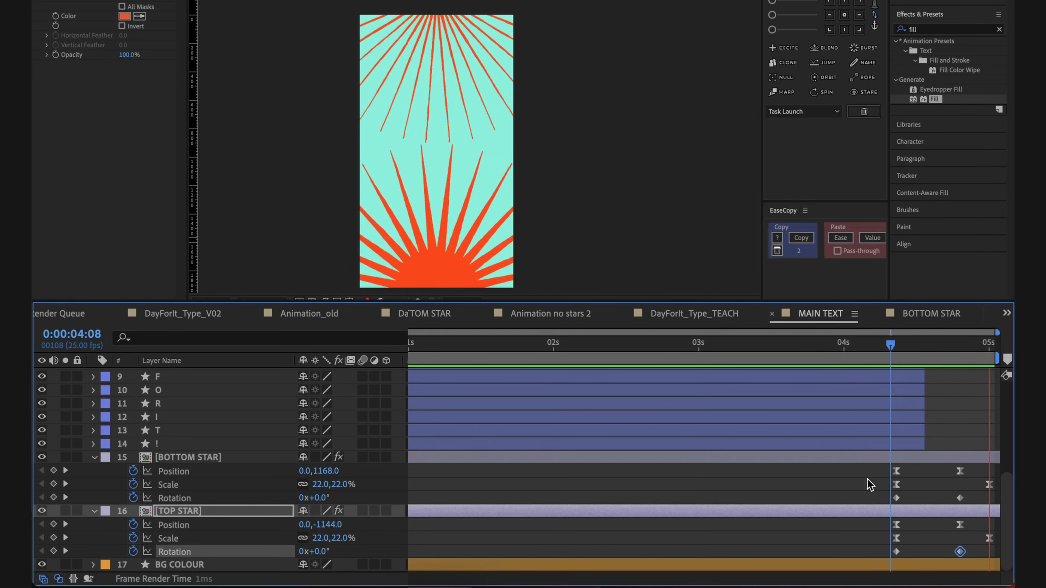
pyautogui.click(901, 345)
pyautogui.moveTo(910, 345); pyautogui.dragTo(926, 343)
# - Move the ending Rotation keyframes of BOTTOM STAR and TOP STAR to 0:00:05:00 and preview the result
pyautogui.click(960, 498)
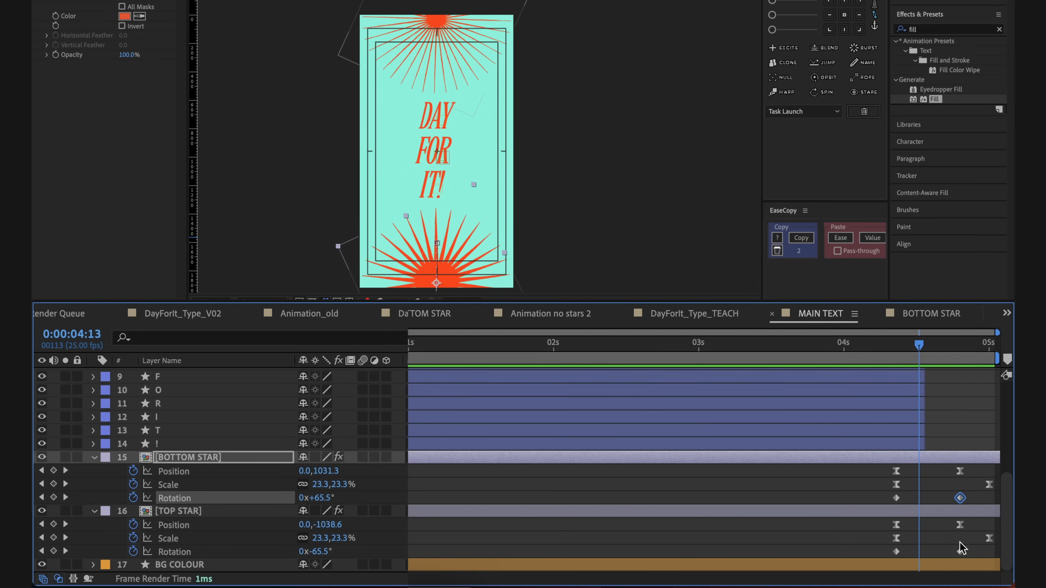
pyautogui.keyDown('shift'); pyautogui.click(960, 551); pyautogui.keyUp('shift')
pyautogui.moveTo(960, 551); pyautogui.dragTo(989, 552)
pyautogui.press('space')
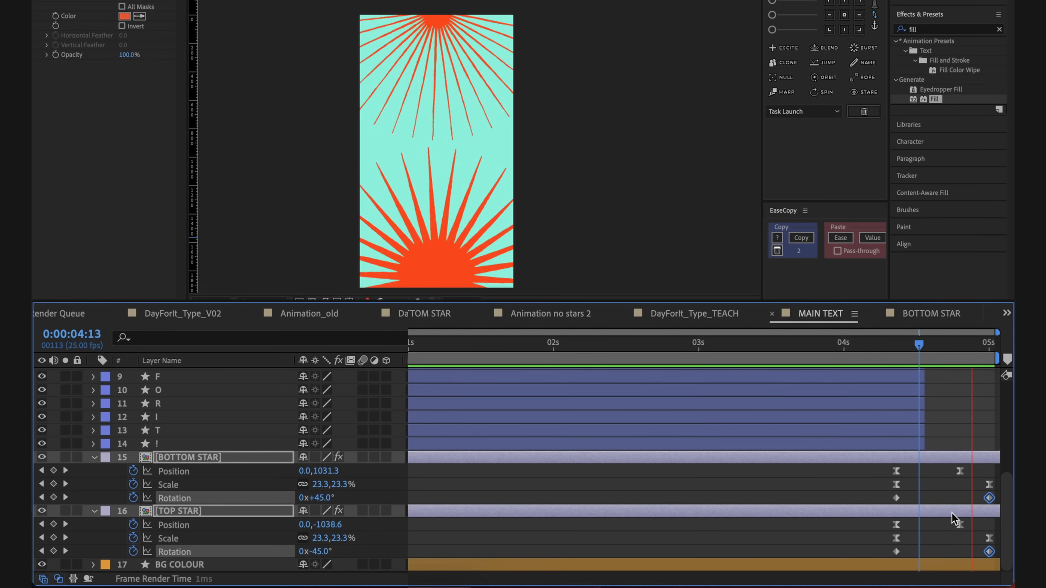
pyautogui.press('space')
pyautogui.click(897, 344)
pyautogui.moveTo(909, 348); pyautogui.dragTo(991, 346)
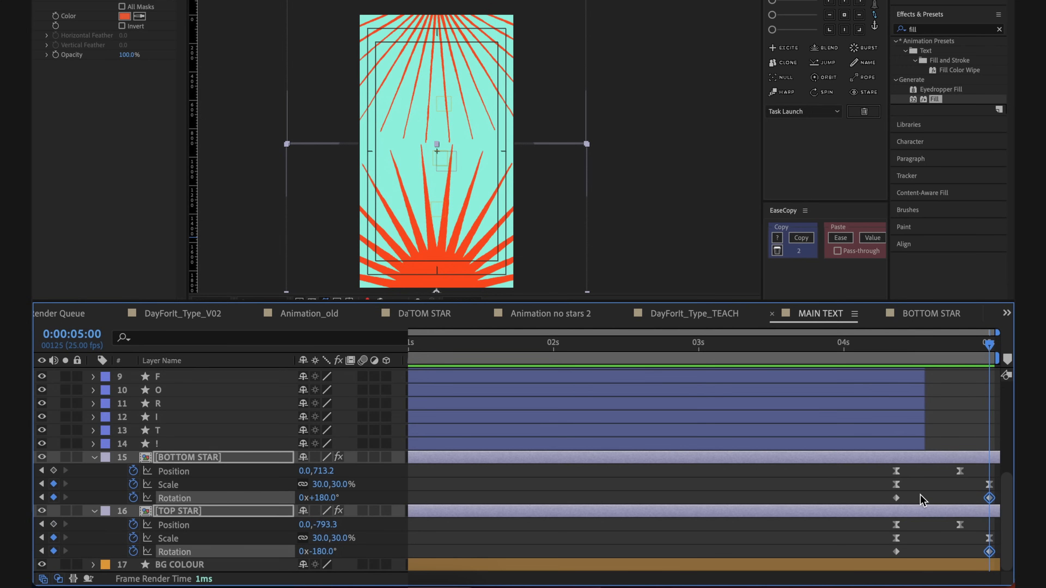
# - Apply Easy Ease to the Rotation keyframes of both star layers and return the playhead to 0:00:04:09
pyautogui.click(938, 511)
pyautogui.click(962, 497)
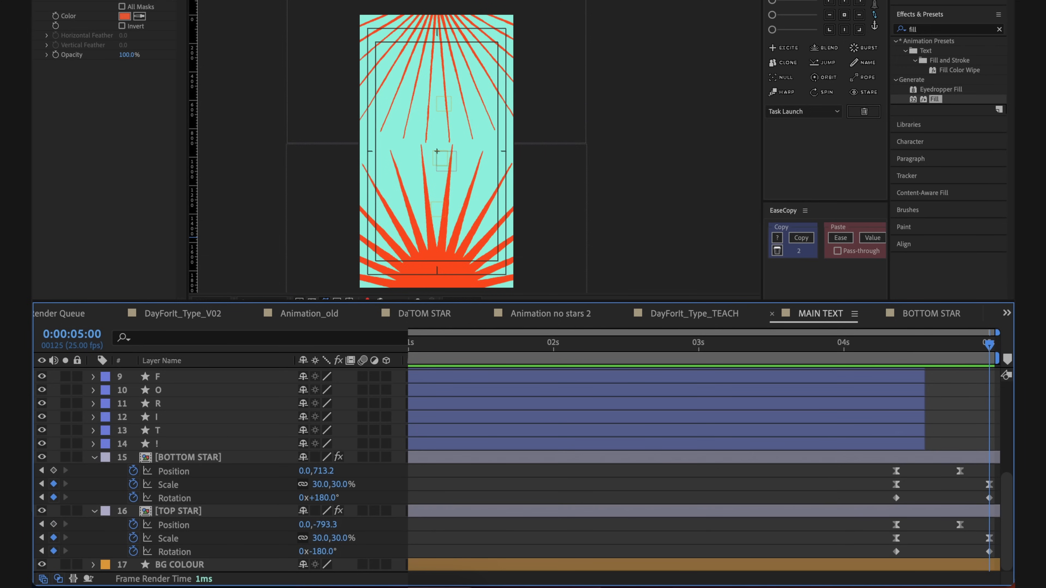
pyautogui.press('Home')
pyautogui.moveTo(267, 342); pyautogui.dragTo(897, 409)
pyautogui.moveTo(904, 526); pyautogui.dragTo(956, 531)
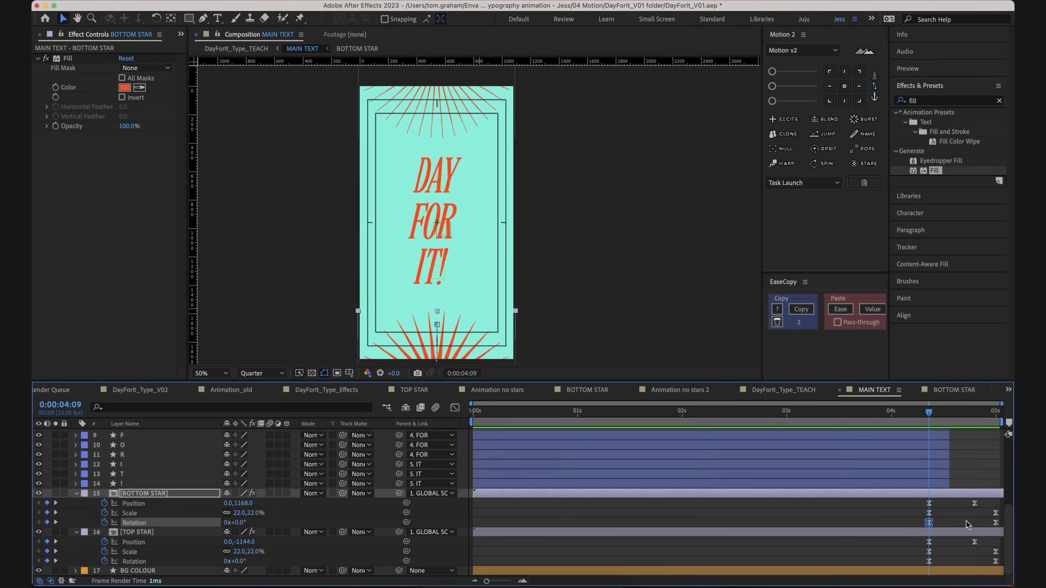
pyautogui.click(966, 525)
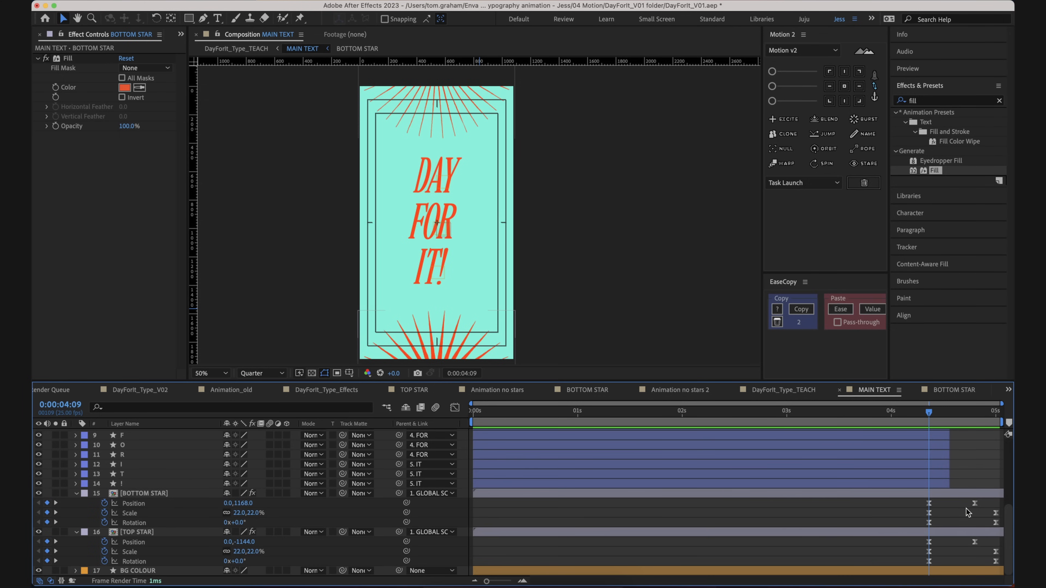
# - Preview the animation from 0:00:02:18 and scrub through the ending to 0:00:05:00
pyautogui.scroll(6, 867, 475)
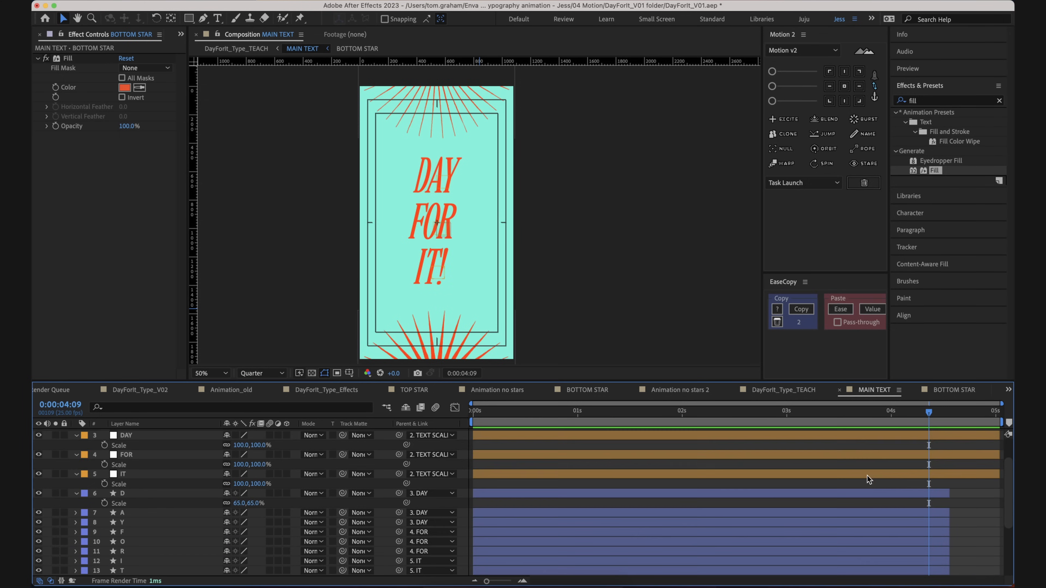
pyautogui.moveTo(736, 419); pyautogui.dragTo(757, 419)
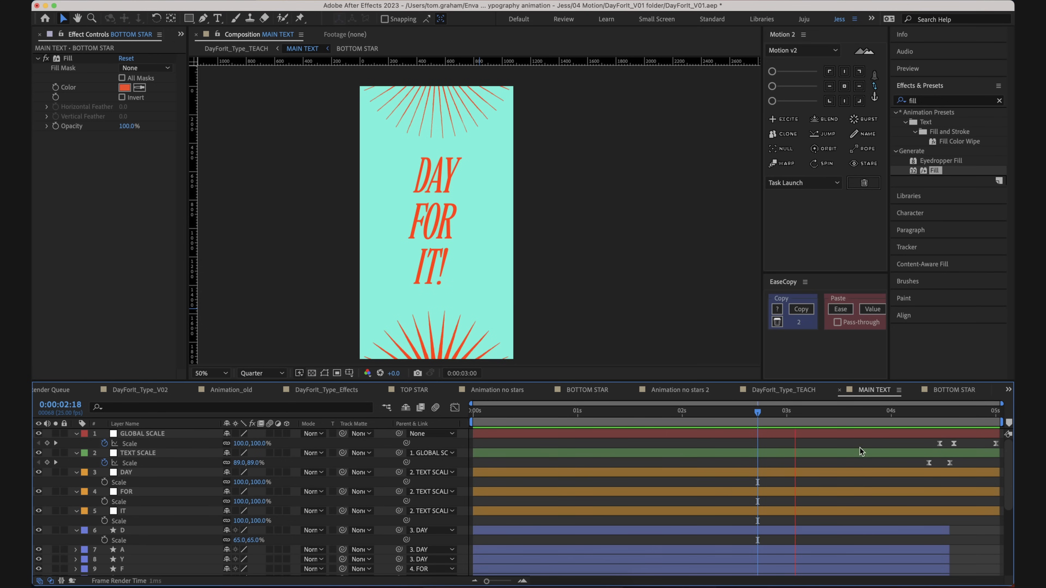
pyautogui.press('space')
pyautogui.moveTo(899, 420); pyautogui.dragTo(1005, 434)
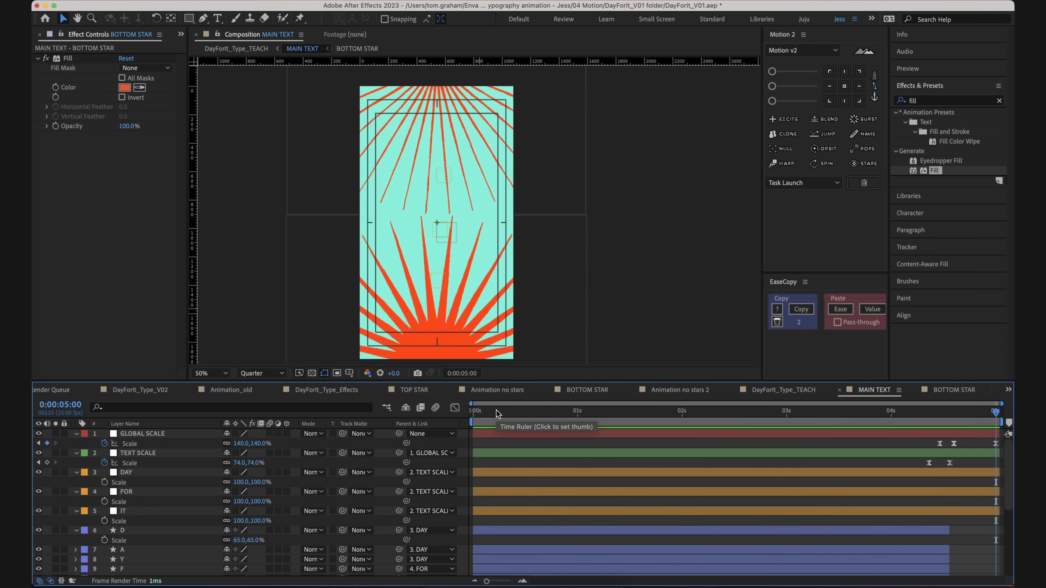
# - Copy BOTTOM STAR's ending Position, Scale and Rotation keyframes to the start of the composition at 0:00:00:00
pyautogui.moveTo(497, 413); pyautogui.dragTo(450, 414)
pyautogui.hscroll(-2, 591, 241)
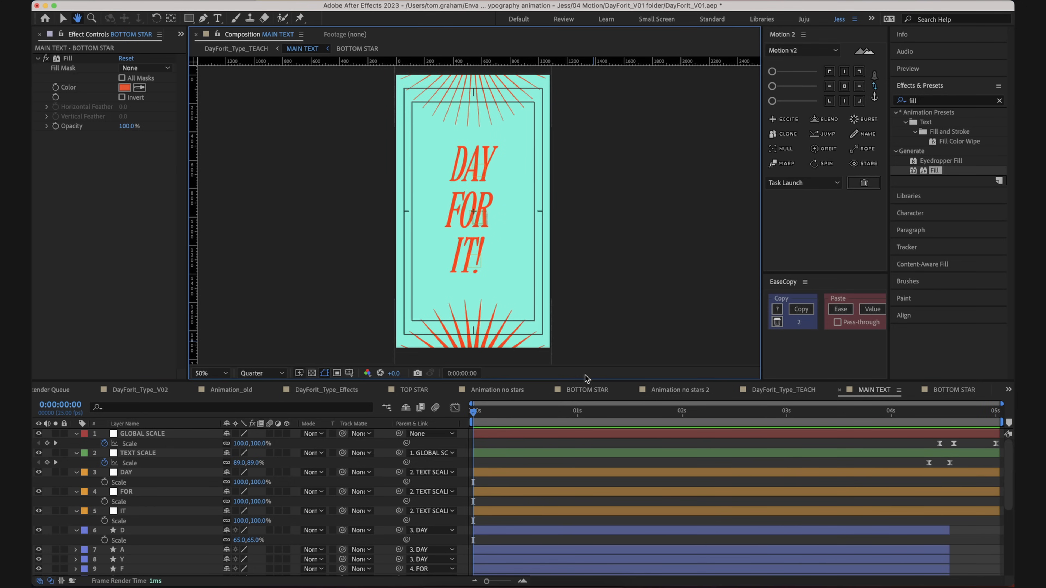
pyautogui.scroll(-6, 561, 463)
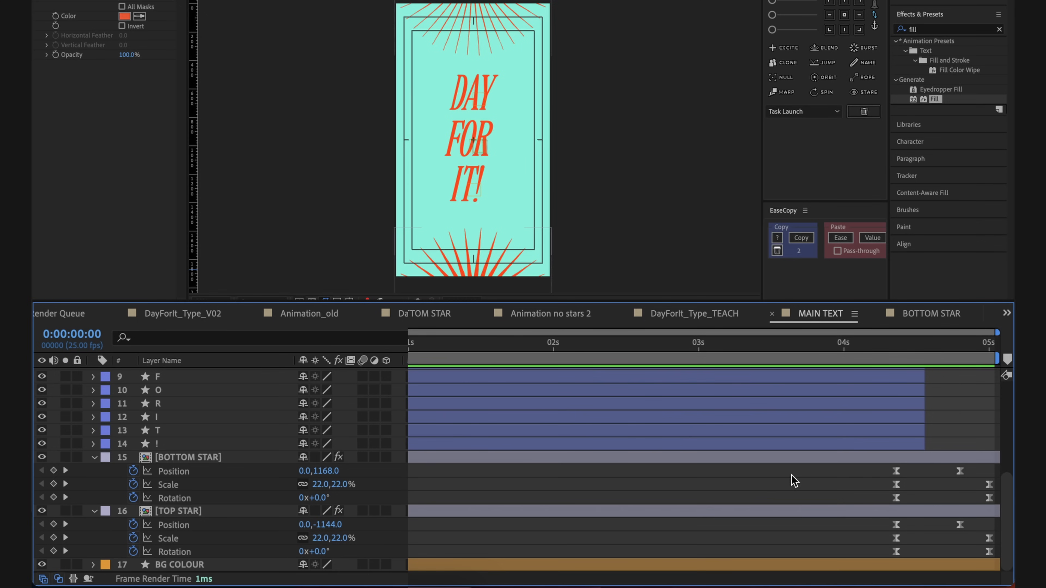
pyautogui.click(960, 471)
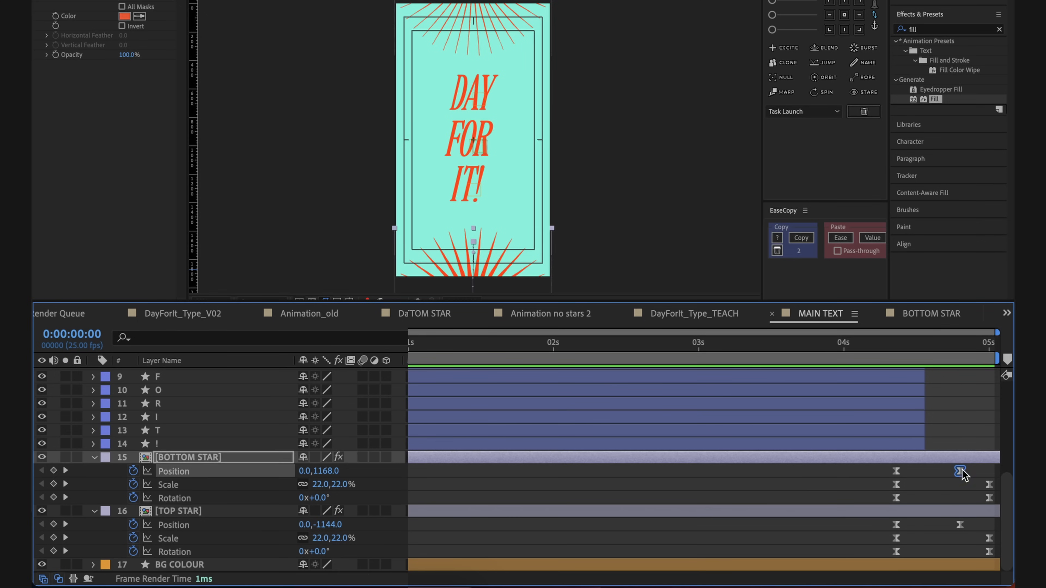
pyautogui.keyDown('shift'); pyautogui.click(990, 484); pyautogui.keyUp('shift')
pyautogui.keyDown('shift'); pyautogui.click(989, 497); pyautogui.keyUp('shift')
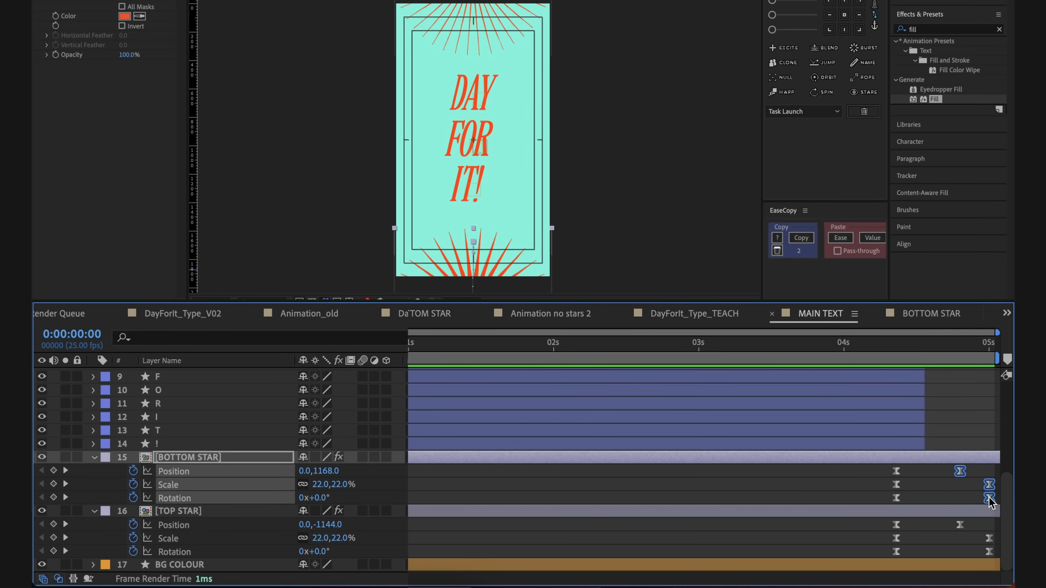
pyautogui.press('super+v')
pyautogui.click(546, 476)
# - Copy TOP STAR's ending keyframes to the start and align both stars' pasted Scale and Rotation keyframes at 0:00:00:00
pyautogui.moveTo(945, 527); pyautogui.dragTo(992, 551)
pyautogui.press('super+c')
pyautogui.press('super+v')
pyautogui.moveTo(491, 485); pyautogui.dragTo(465, 557)
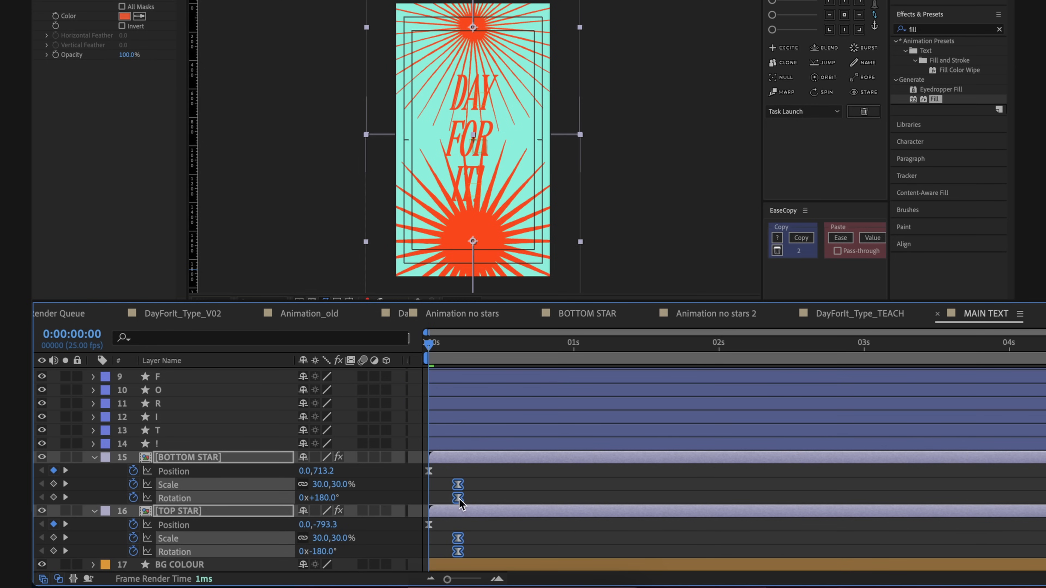
pyautogui.moveTo(460, 498); pyautogui.dragTo(425, 502)
pyautogui.click(480, 498)
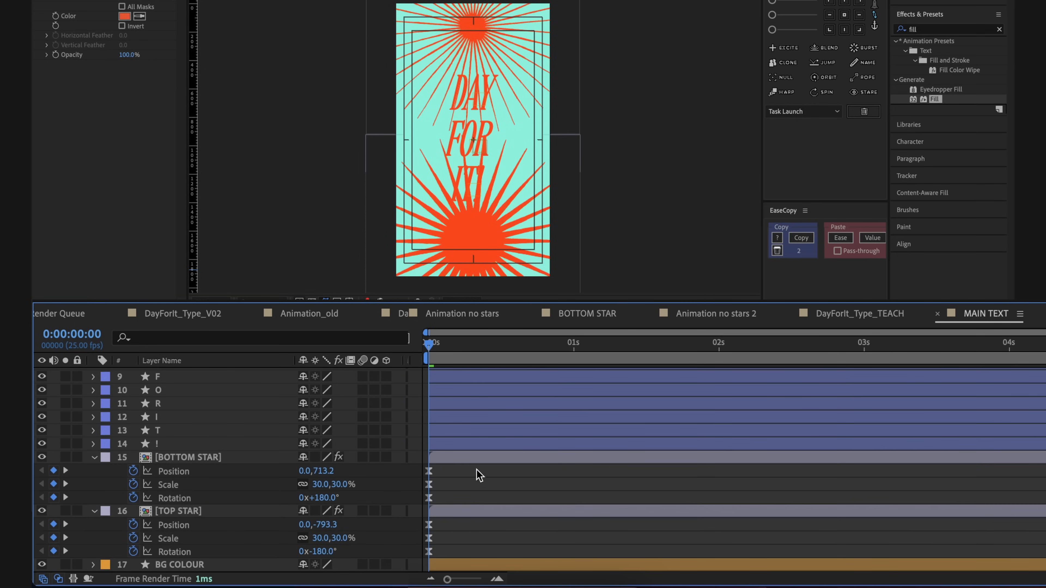
# - Preview the opening star movement from 0:00:00:00 and place the playhead at 0:00:00:11
pyautogui.scroll(5, 476, 470)
pyautogui.click(1032, 399)
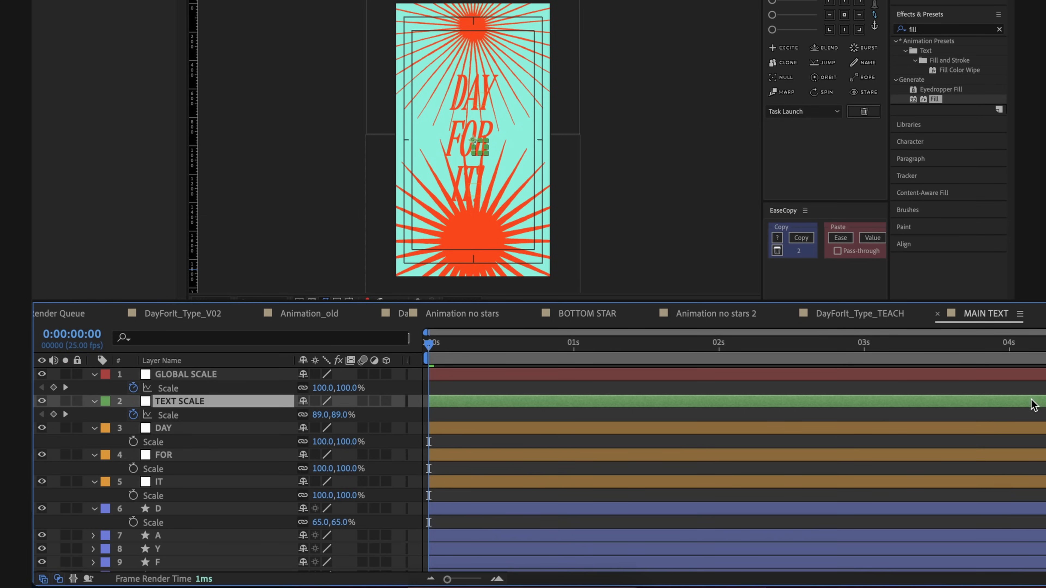
pyautogui.click(1033, 374)
pyautogui.moveTo(455, 346); pyautogui.dragTo(428, 371)
pyautogui.press('space')
pyautogui.click(493, 350)
pyautogui.scroll(-1, 499, 381)
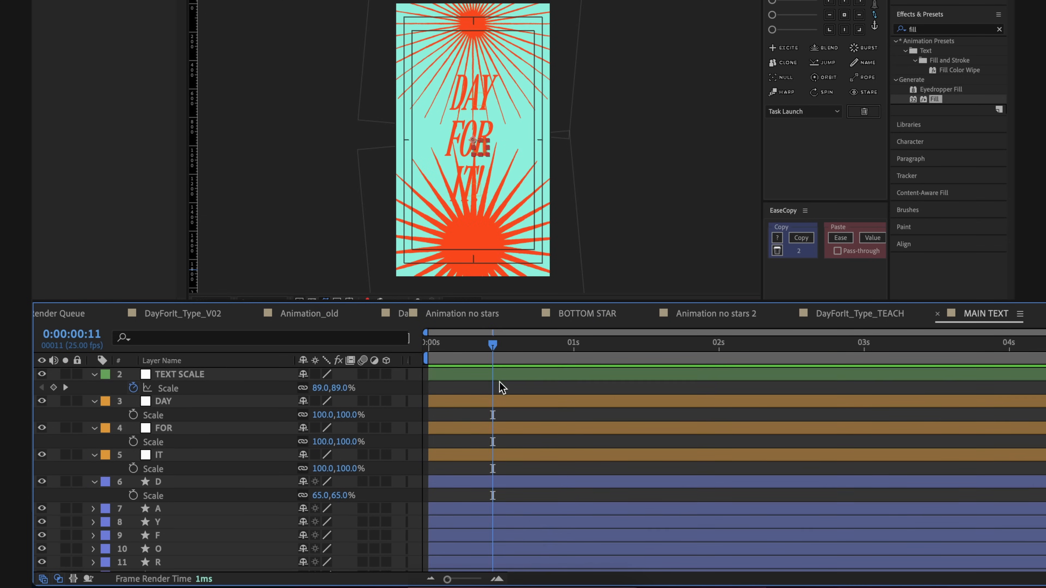
# - Trim the start of all letter layers from D to ! to about 0:00:00:15 and preview the opening
pyautogui.click(235, 482)
pyautogui.scroll(-3, 235, 487)
pyautogui.keyDown('shift'); pyautogui.click(199, 535); pyautogui.keyUp('shift')
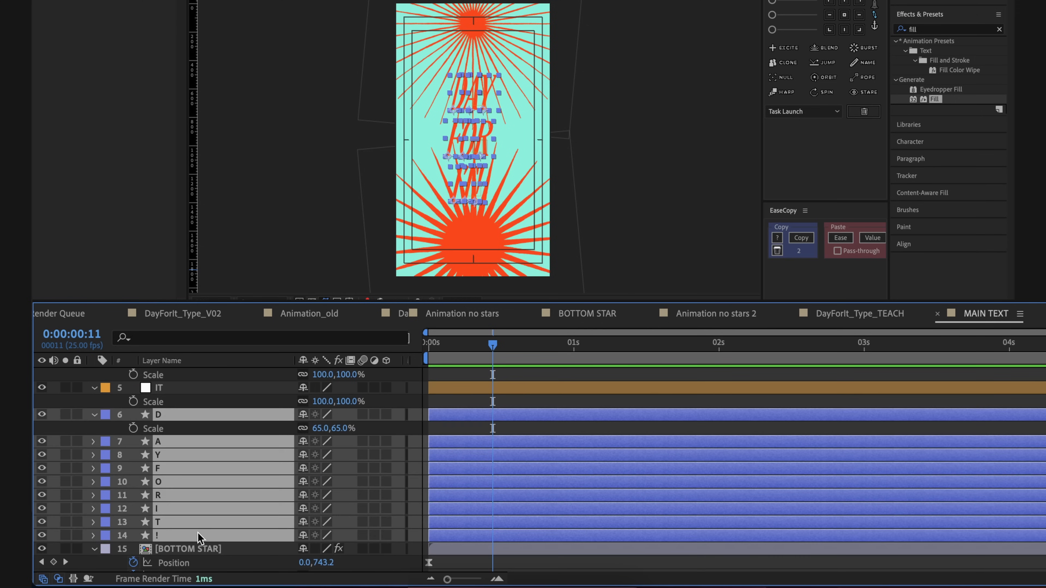
pyautogui.hotkey('alt', '[')
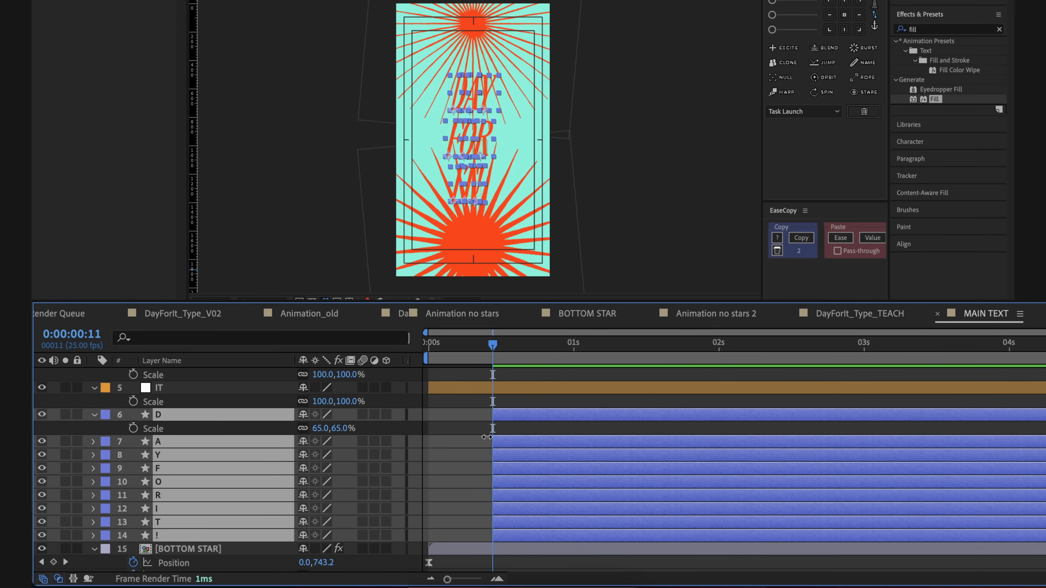
pyautogui.moveTo(493, 443); pyautogui.dragTo(515, 443)
pyautogui.click(476, 444)
pyautogui.scroll(-4, 472, 449)
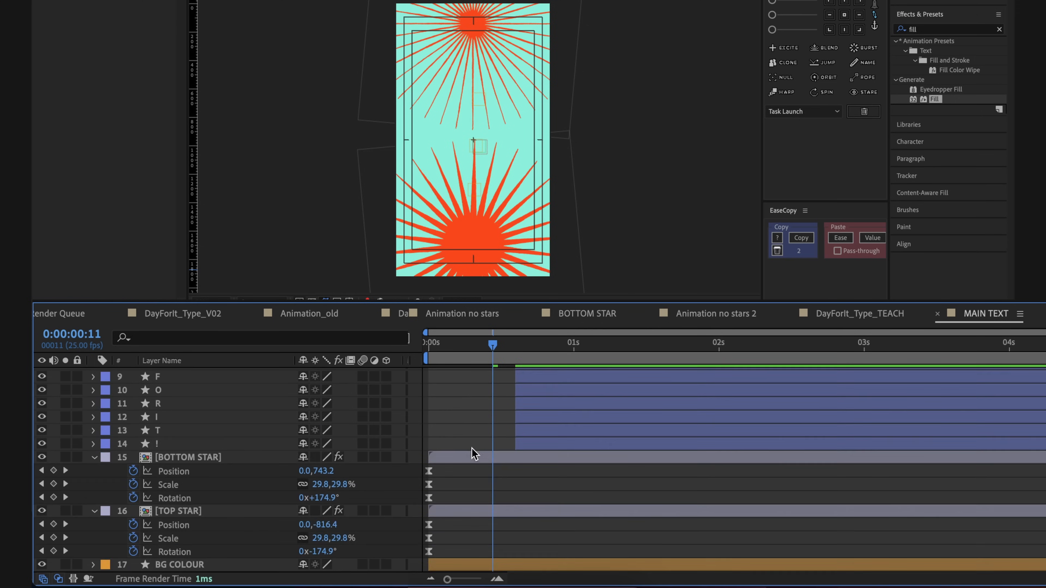
pyautogui.moveTo(459, 347); pyautogui.dragTo(426, 347)
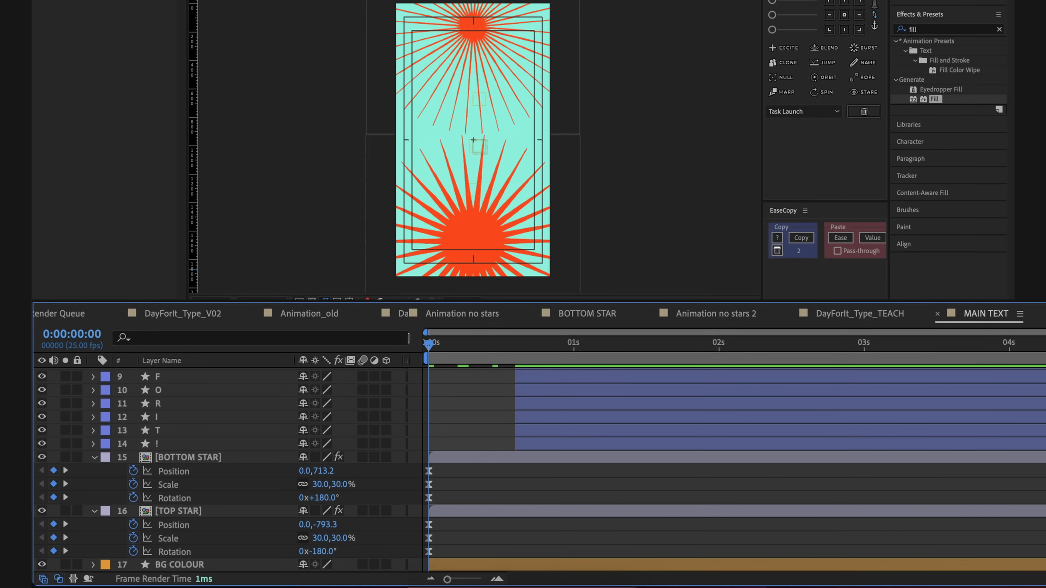
pyautogui.press('space')
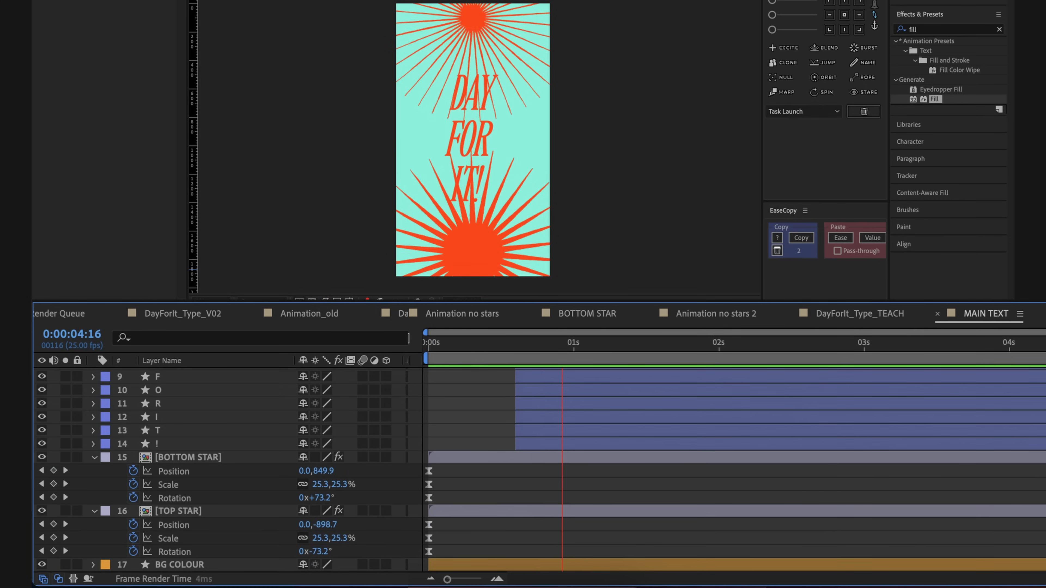
# - At 0:00:00:08, keyframe Position at 0.0, 1168.0 on BOTTOM STAR and 0.0, -1144.0 on TOP STAR
pyautogui.moveTo(458, 339); pyautogui.dragTo(476, 350)
pyautogui.click(483, 460)
pyautogui.keyDown('shift'); pyautogui.click(475, 511); pyautogui.keyUp('shift')
pyautogui.click(534, 491)
pyautogui.click(265, 458)
pyautogui.keyDown('shift'); pyautogui.click(220, 508); pyautogui.keyUp('shift')
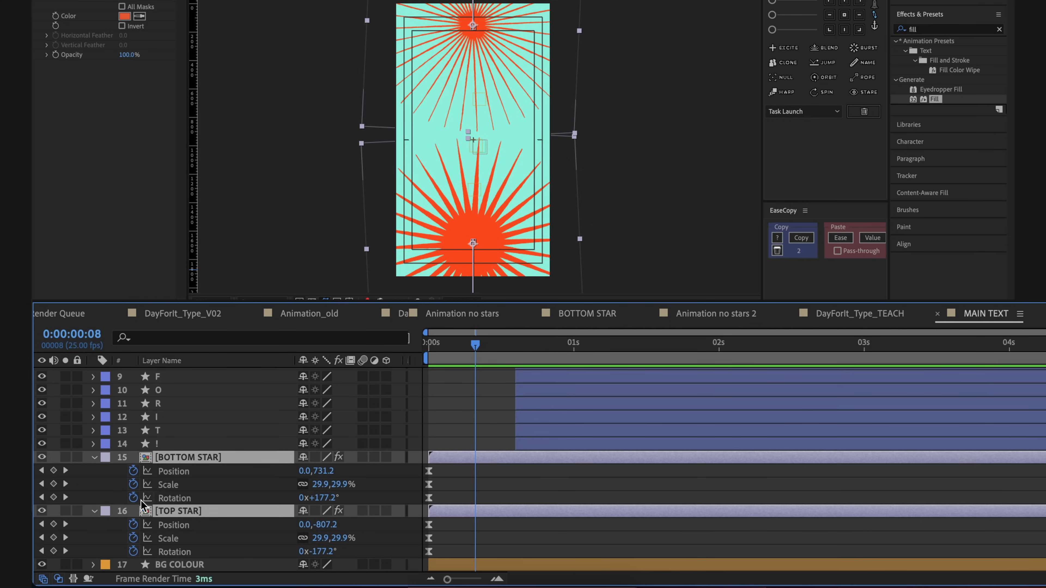
pyautogui.click(54, 470)
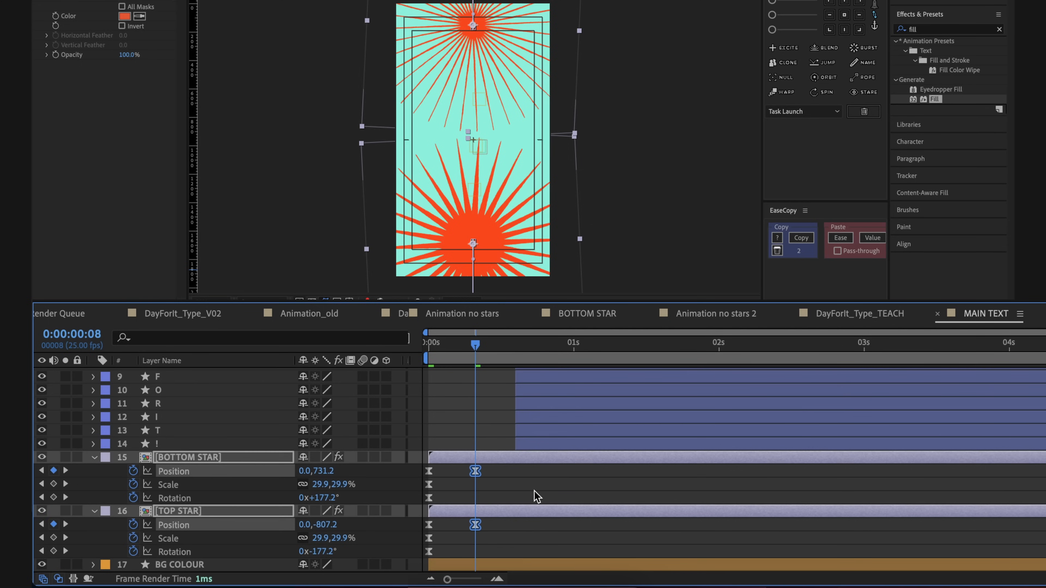
pyautogui.click(537, 496)
pyautogui.click(476, 472)
pyautogui.click(701, 497)
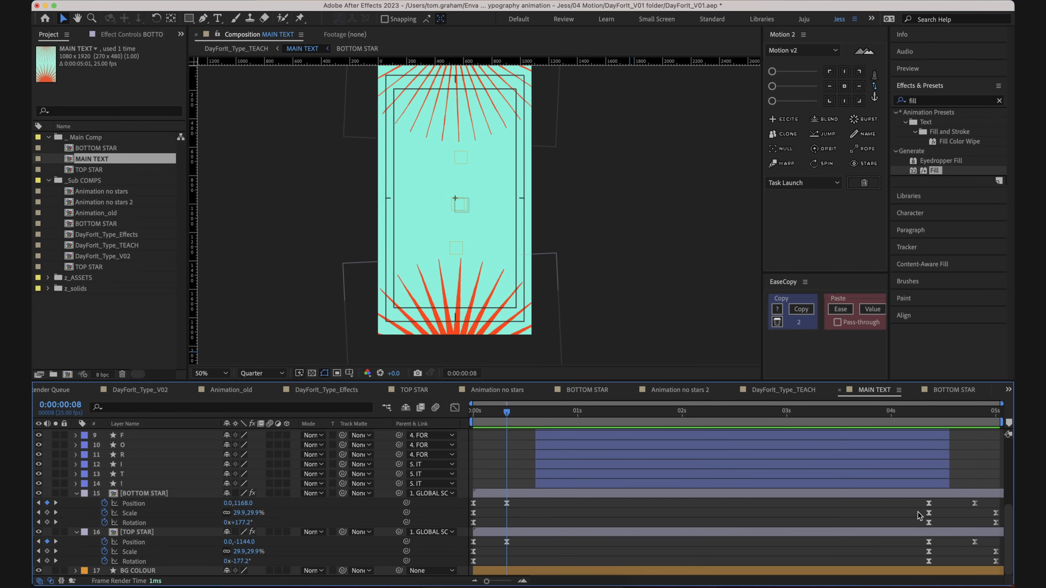
# - Copy the 22% Scale keyframes of BOTTOM STAR and TOP STAR from 0:00:04:09 to 0:00:00:08
pyautogui.moveTo(918, 512); pyautogui.dragTo(936, 522)
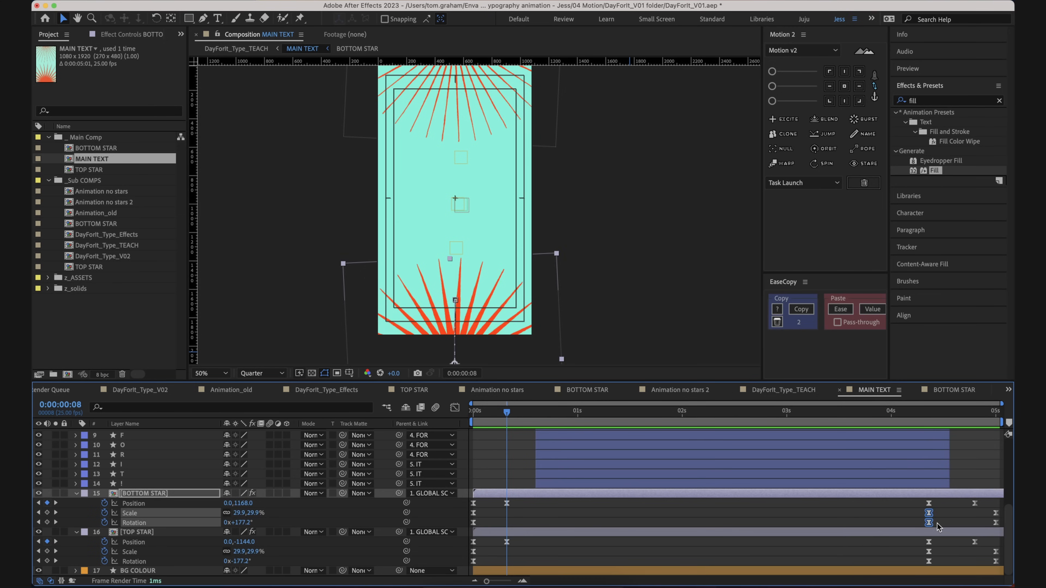
pyautogui.click(936, 523)
pyautogui.click(930, 513)
pyautogui.hotkey('ctrl', 'c')
pyautogui.hotkey('ctrl', 'v')
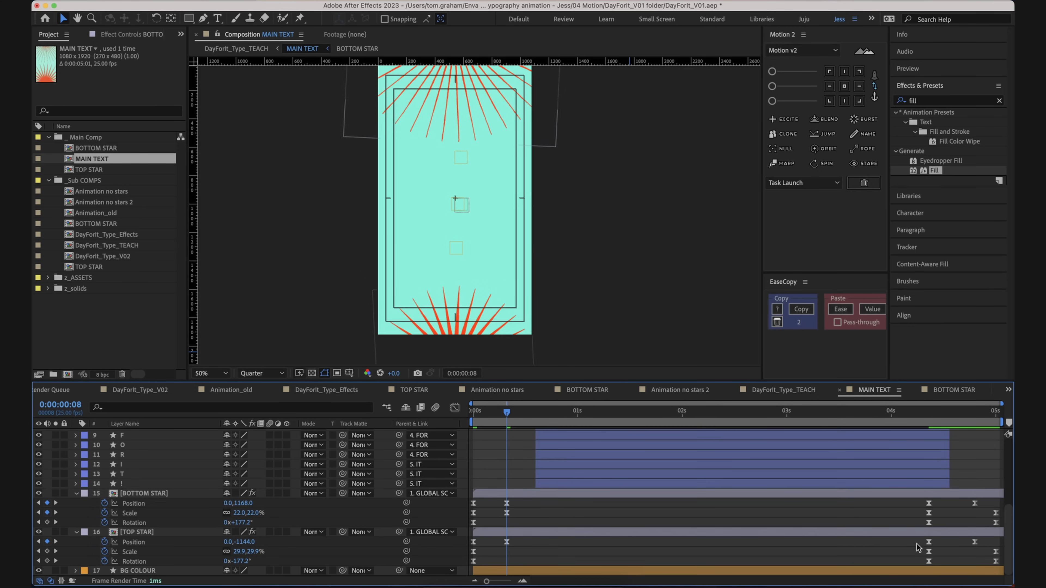
pyautogui.click(929, 551)
pyautogui.hotkey('ctrl', 'v')
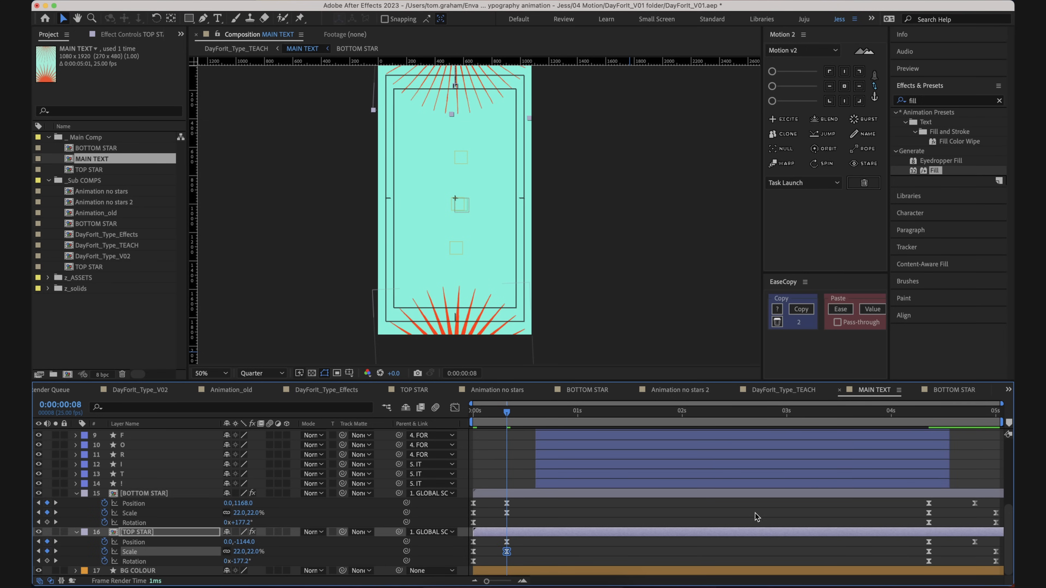
pyautogui.click(757, 516)
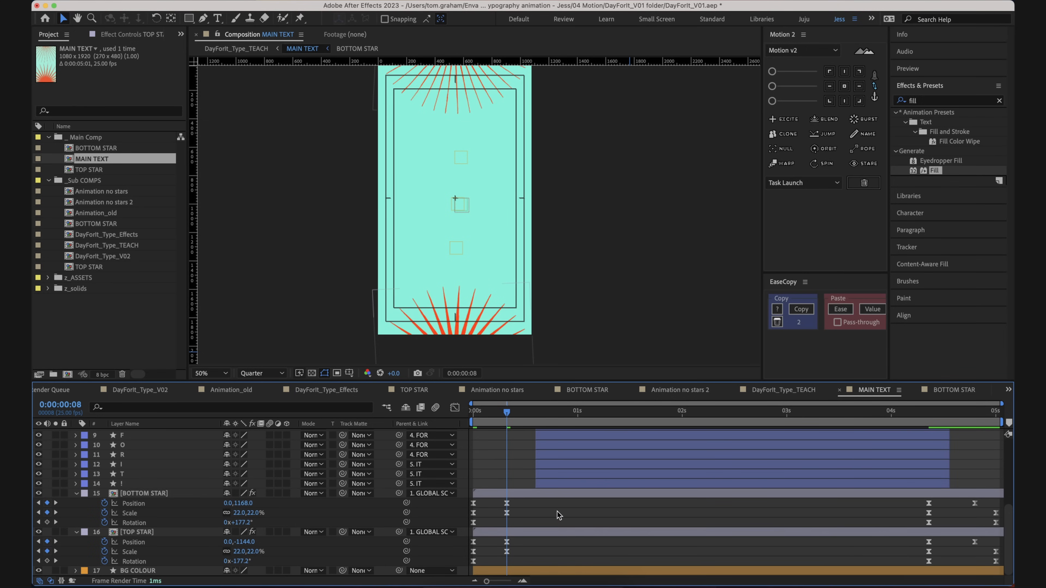
# - Add a 100% Scale keyframe to GLOBAL SCALE at 0:00:00:00
pyautogui.scroll(5, 558, 515)
pyautogui.click(534, 435)
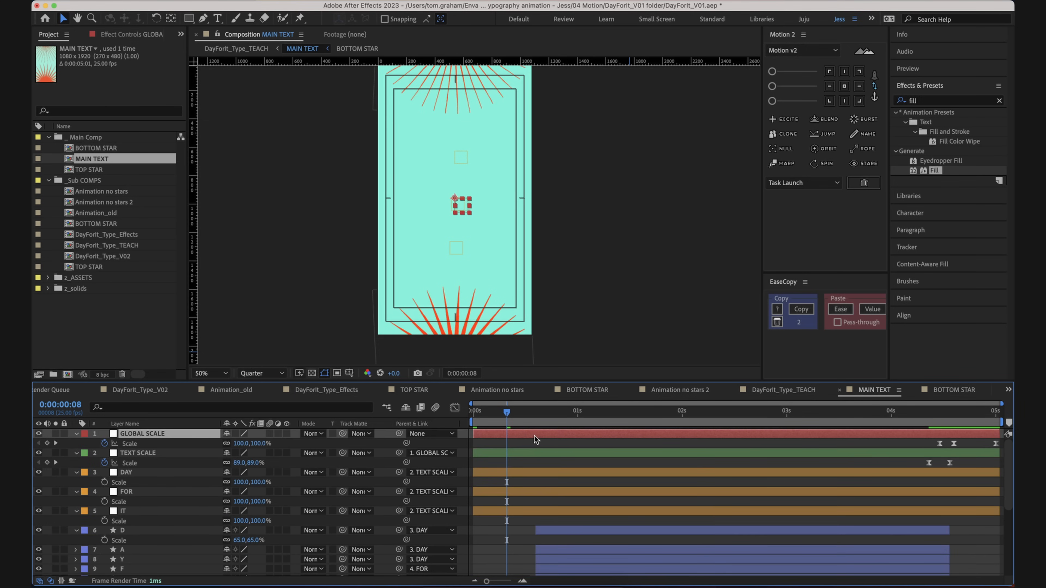
pyautogui.click(45, 443)
pyautogui.moveTo(502, 445); pyautogui.dragTo(472, 449)
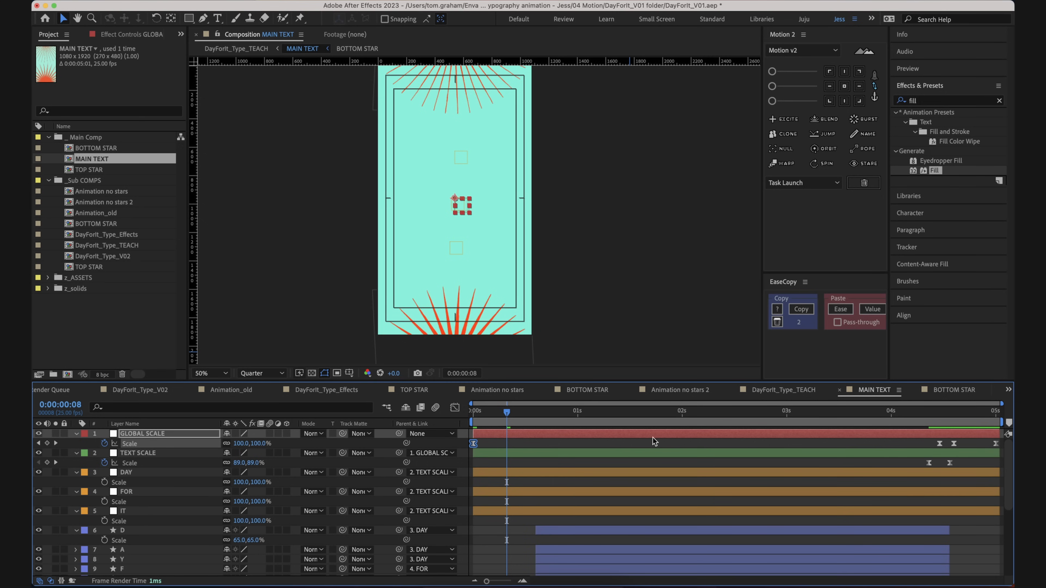
# - Add a second GLOBAL SCALE keyframe, move it to 0:00:01:04 and enlarge its Scale to 187%
pyautogui.moveTo(260, 446); pyautogui.dragTo(290, 442)
pyautogui.moveTo(561, 418); pyautogui.dragTo(596, 424)
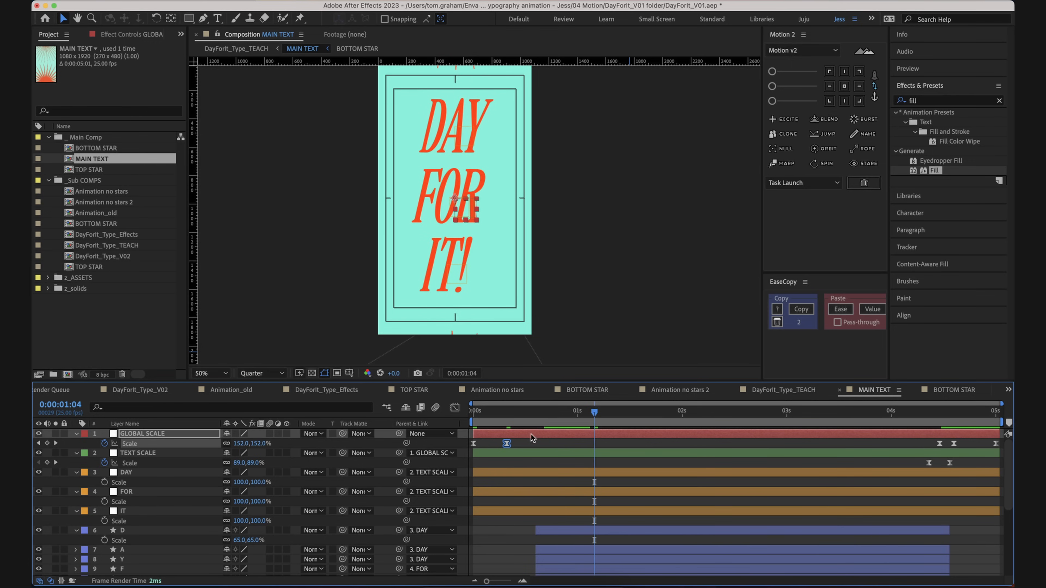
pyautogui.moveTo(507, 444); pyautogui.dragTo(594, 445)
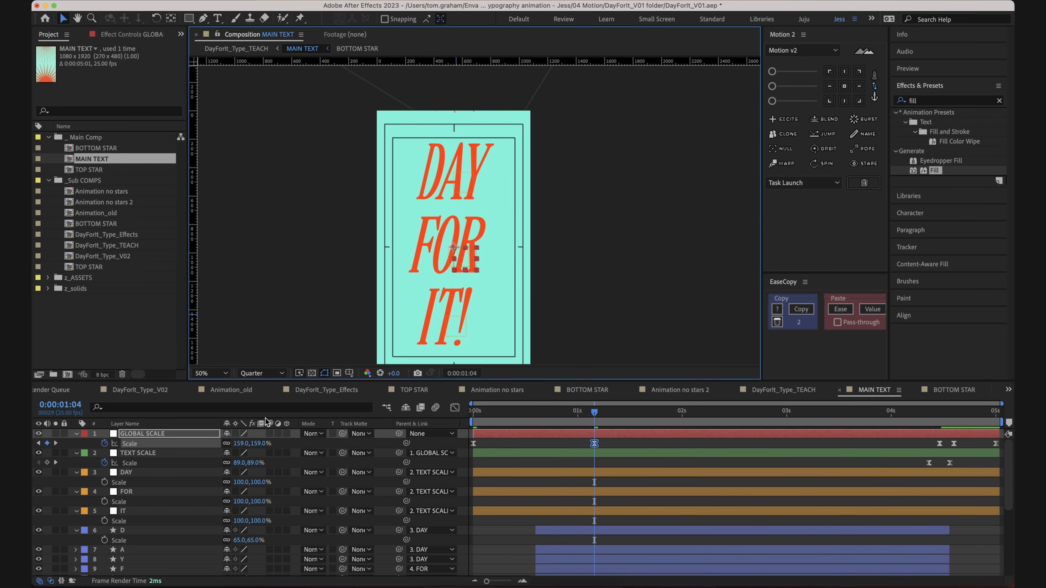
pyautogui.moveTo(258, 446); pyautogui.dragTo(274, 445)
pyautogui.press('space')
pyautogui.moveTo(477, 282); pyautogui.dragTo(481, 270)
pyautogui.press('space')
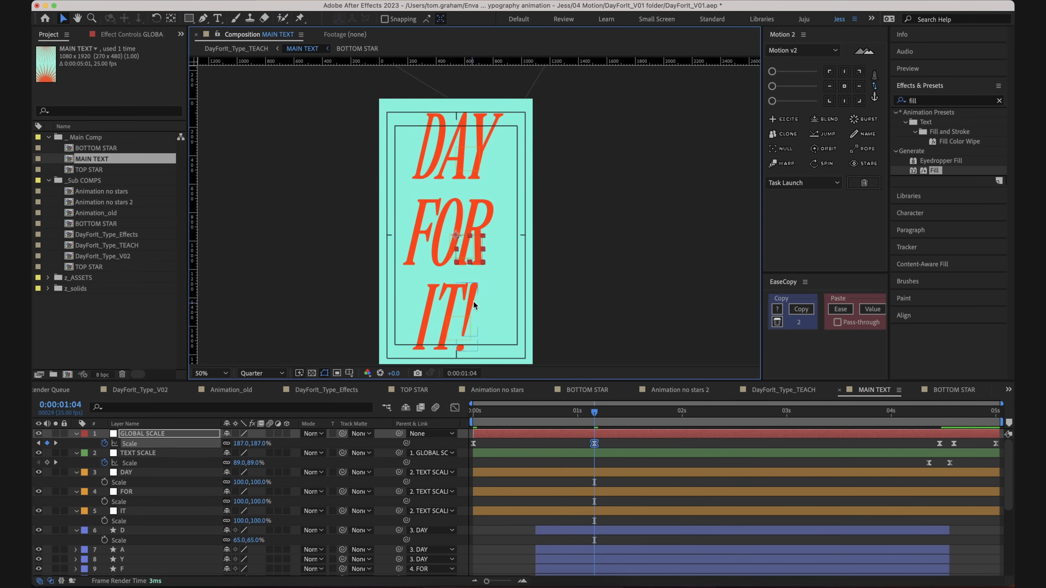
pyautogui.moveTo(481, 309); pyautogui.dragTo(481, 300)
# - Shift the TEXT SCALE null slightly right and down to center the DAY FOR IT! lettering in the frame
pyautogui.click(535, 453)
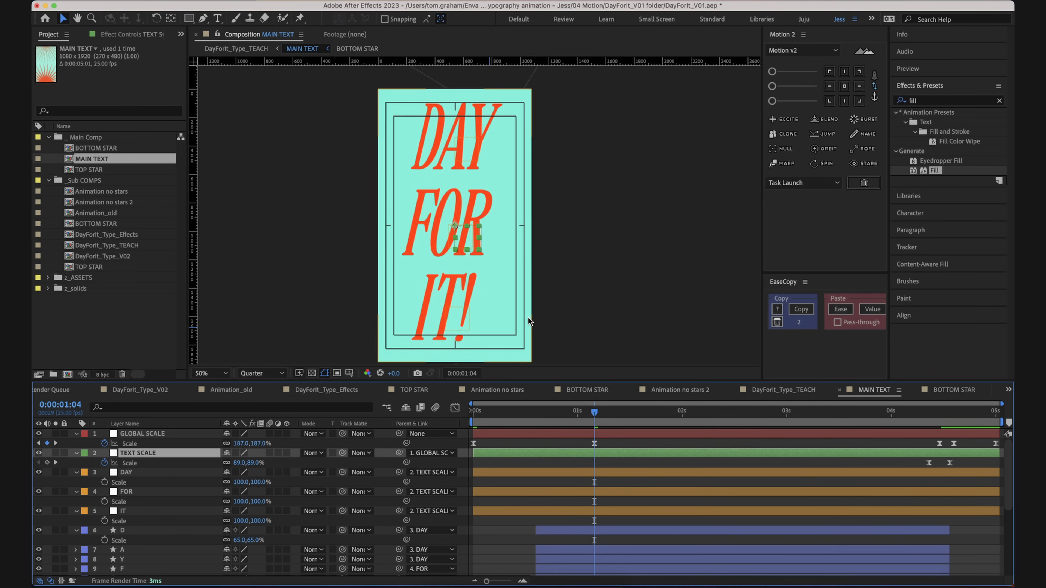
pyautogui.moveTo(454, 225); pyautogui.dragTo(458, 230)
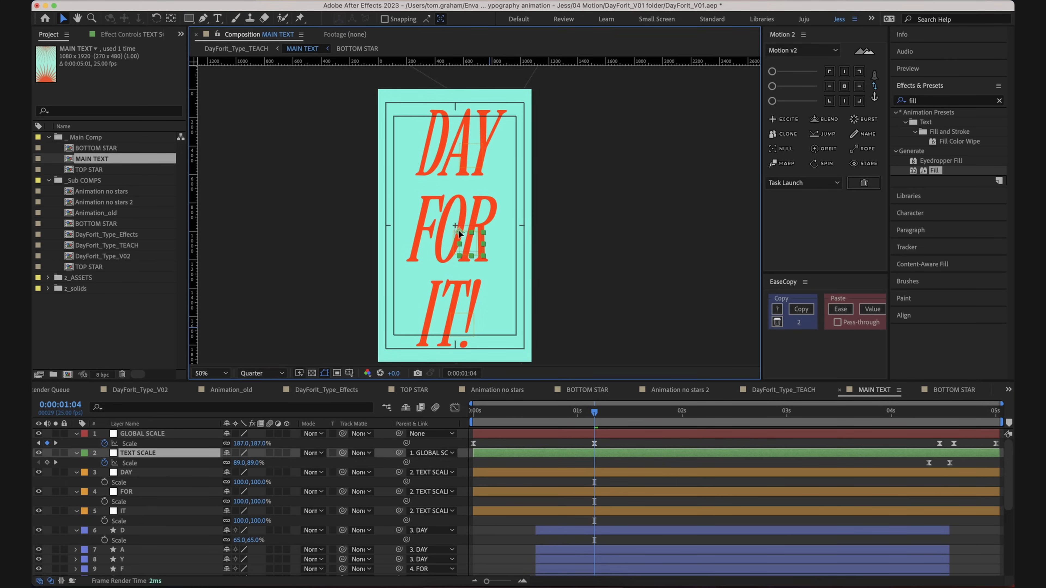
pyautogui.moveTo(592, 414)
pyautogui.mouseDown()
pyautogui.moveTo(494, 414)
pyautogui.moveTo(594, 424)
pyautogui.mouseUp()
# - Set the second GLOBAL SCALE keyframe to 190%, move it to 0:00:00:08 and preview the opening
pyautogui.click(594, 444)
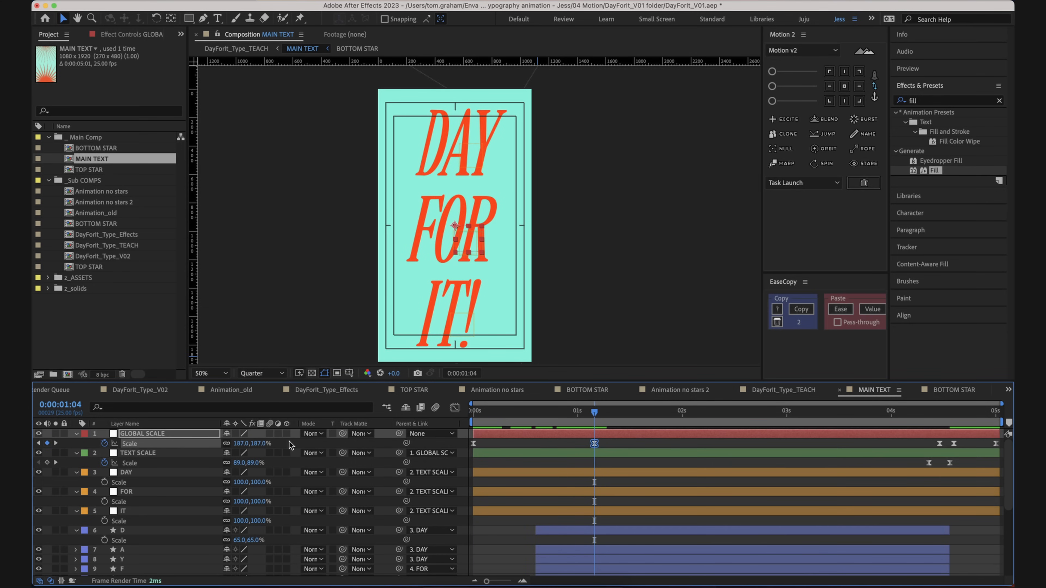
pyautogui.moveTo(257, 445); pyautogui.dragTo(675, 462)
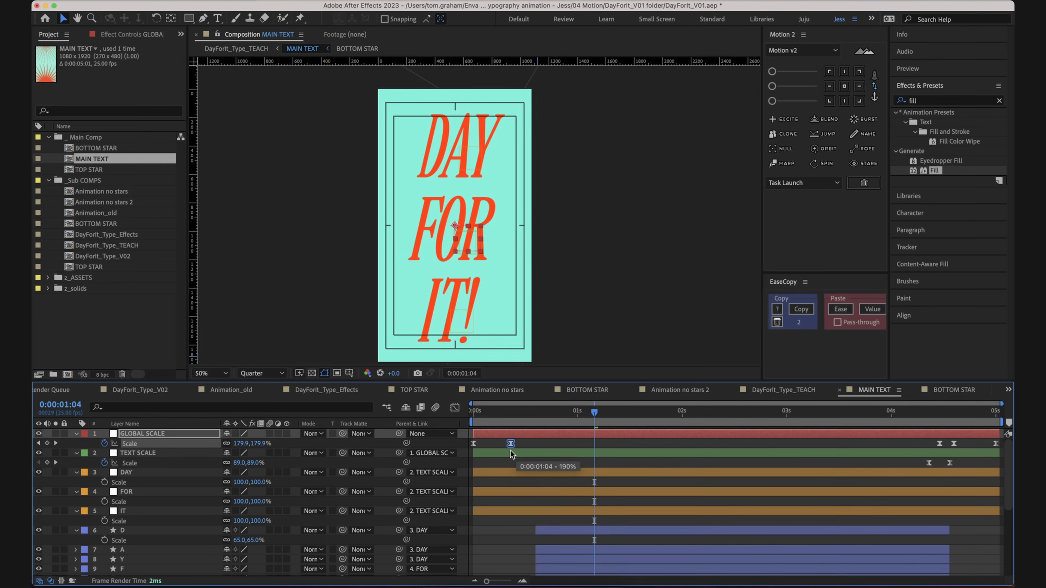
pyautogui.scroll(-1, 506, 450)
pyautogui.click(506, 412)
pyautogui.scroll(-5, 505, 416)
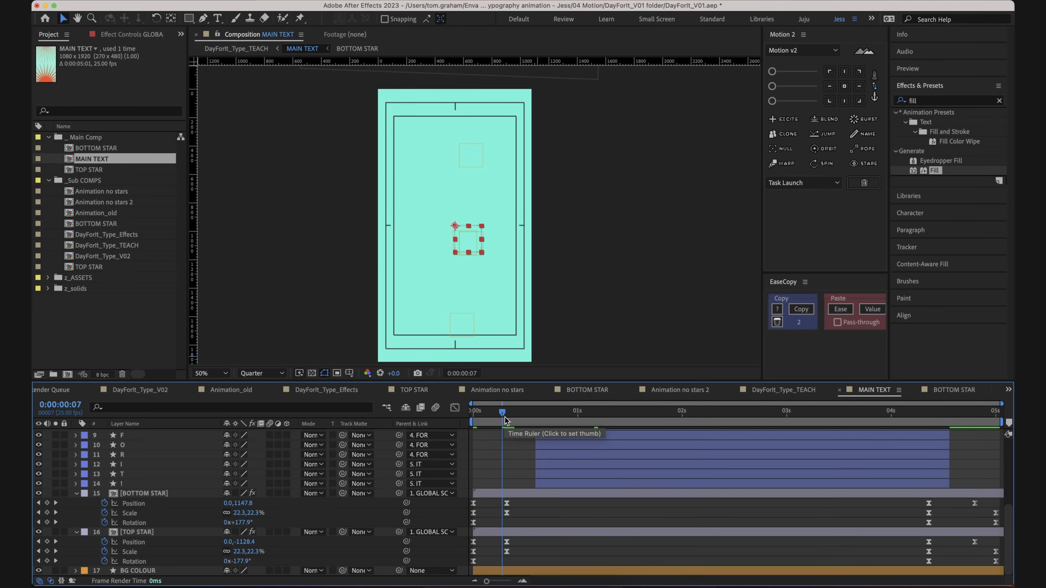
pyautogui.click(521, 548)
pyautogui.scroll(5, 523, 548)
pyautogui.click(506, 444)
pyautogui.click(533, 443)
pyautogui.press('space')
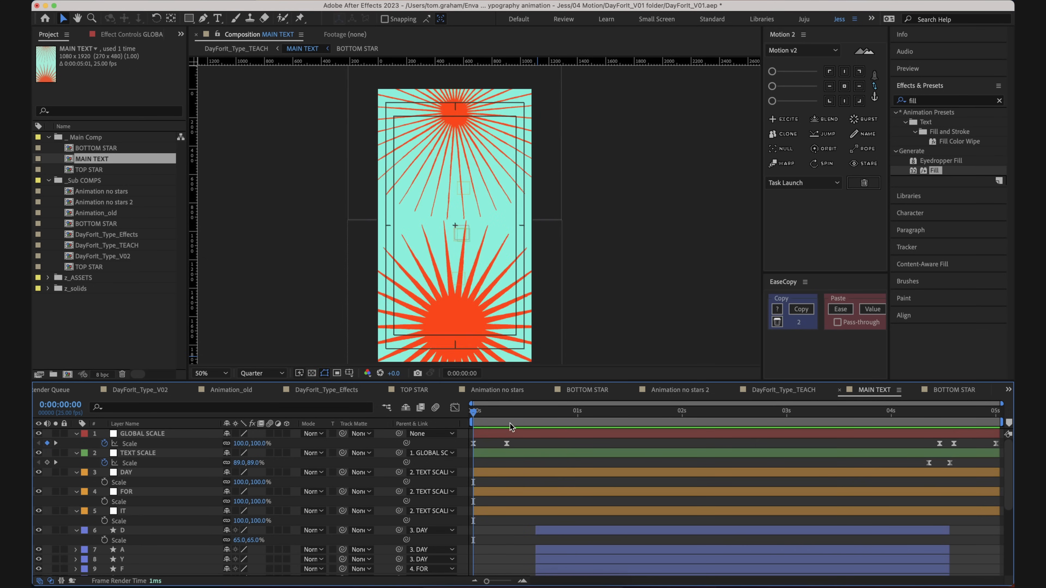
pyautogui.press('space')
# - Try delaying the 190% GLOBAL SCALE keyframe to about 0:00:00:11 and preview the opening
pyautogui.click(505, 413)
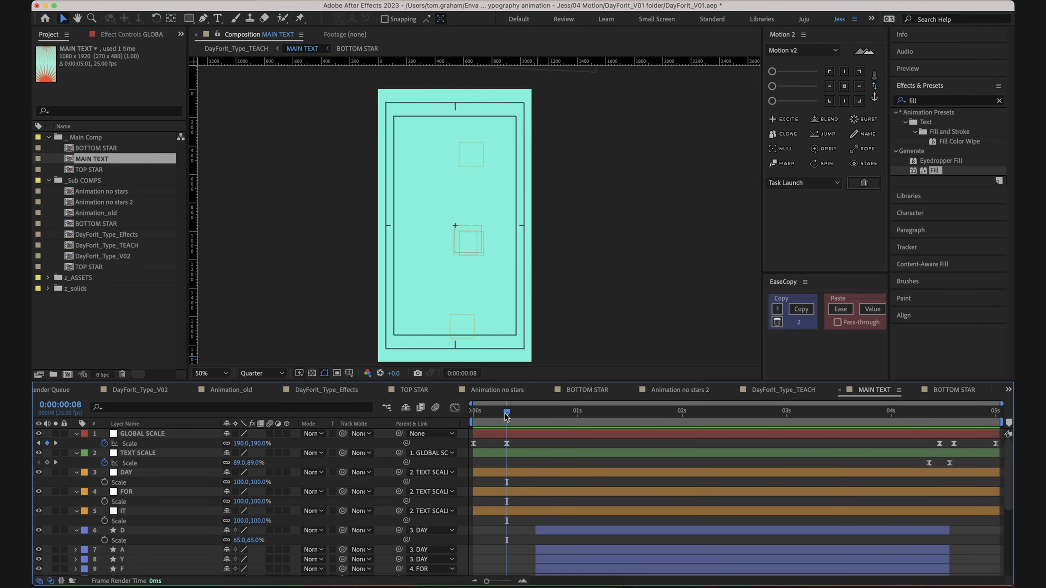
pyautogui.click(506, 444)
pyautogui.press('Delete')
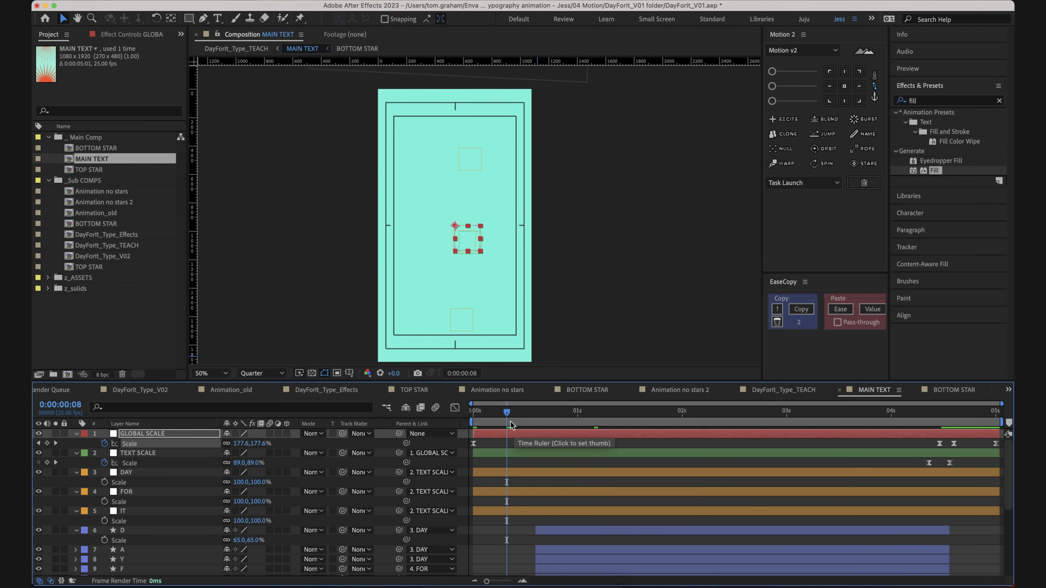
pyautogui.moveTo(510, 422); pyautogui.dragTo(458, 415)
pyautogui.press('space')
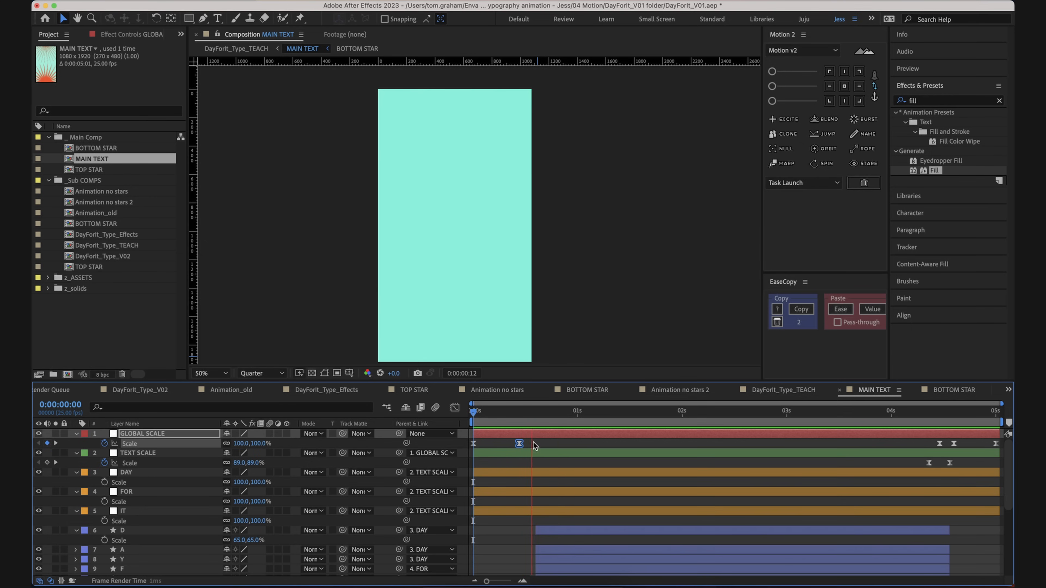
pyautogui.press('space')
# - Preview the opening from 0:00:00:00 to check the timing of the BOTTOM STAR and TOP STAR keyframes
pyautogui.moveTo(504, 422); pyautogui.dragTo(464, 417)
pyautogui.scroll(-3, 552, 309)
pyautogui.scroll(-5, 564, 473)
pyautogui.click(513, 513)
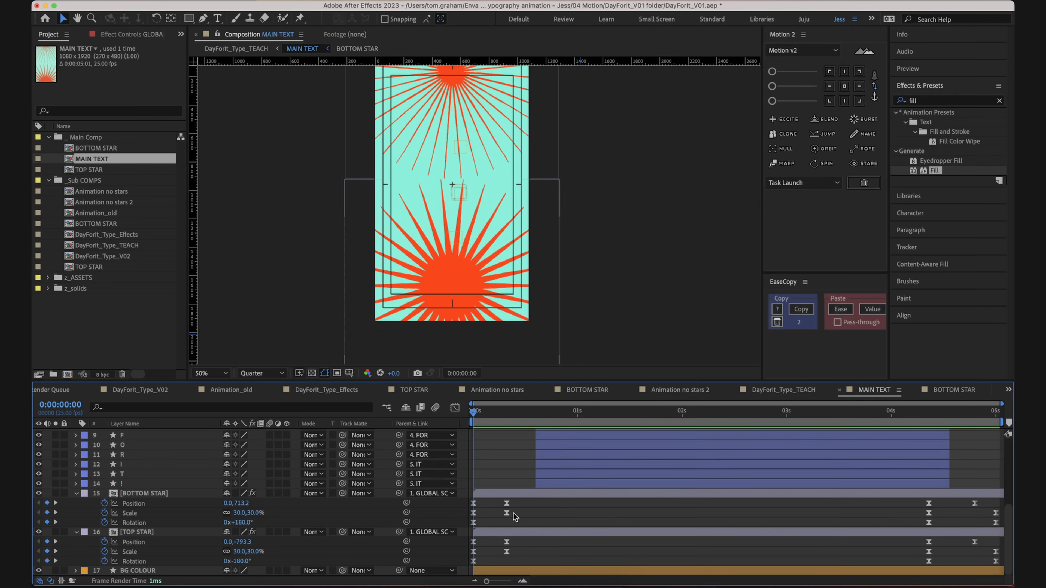
pyautogui.press('space')
pyautogui.press('space')
pyautogui.press('j')
# - Move the Position and Scale keyframes of both stars from 0:00:00:08 to about 0:00:00:12 and preview the opening
pyautogui.scroll(3, 534, 493)
pyautogui.scroll(-3, 534, 494)
pyautogui.moveTo(528, 546); pyautogui.dragTo(526, 509)
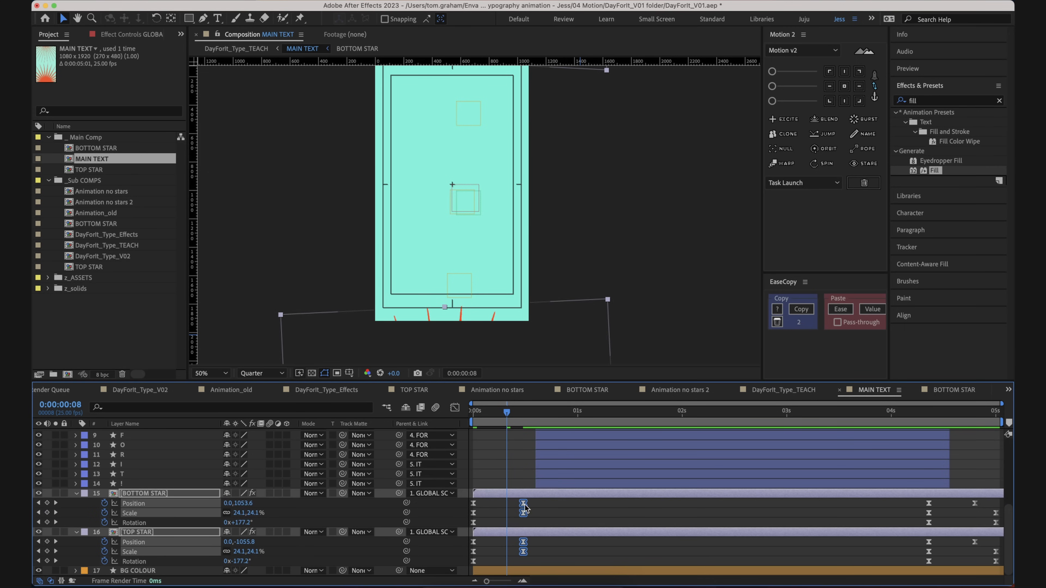
pyautogui.press('Home')
pyautogui.press('space')
pyautogui.moveTo(530, 200); pyautogui.dragTo(534, 231)
pyautogui.press('space')
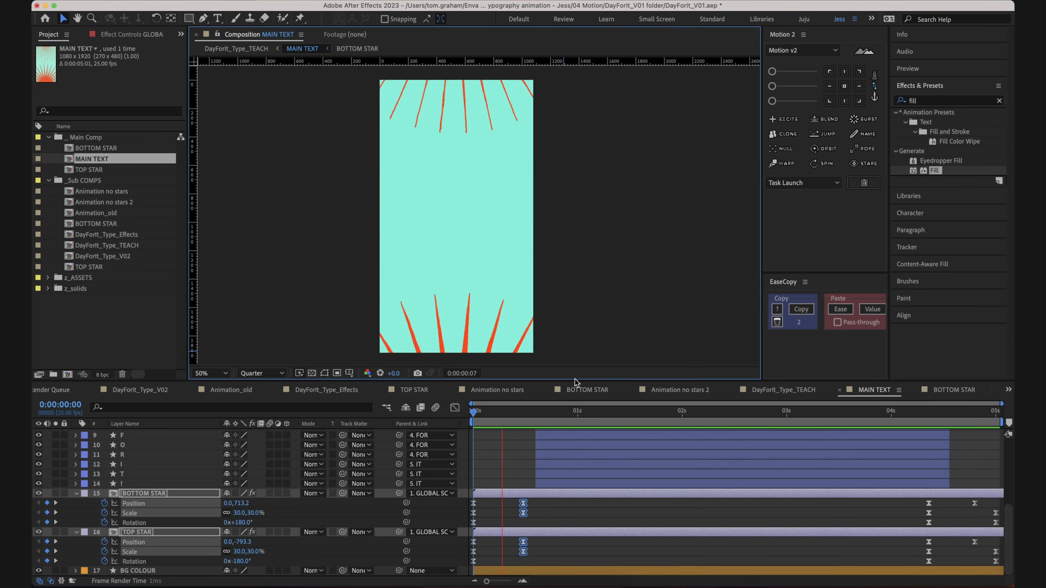
pyautogui.click(601, 517)
# - Replay the opening against the GLOBAL SCALE keyframes and compare them with the star keyframes at 0:00:00:08
pyautogui.scroll(5, 600, 517)
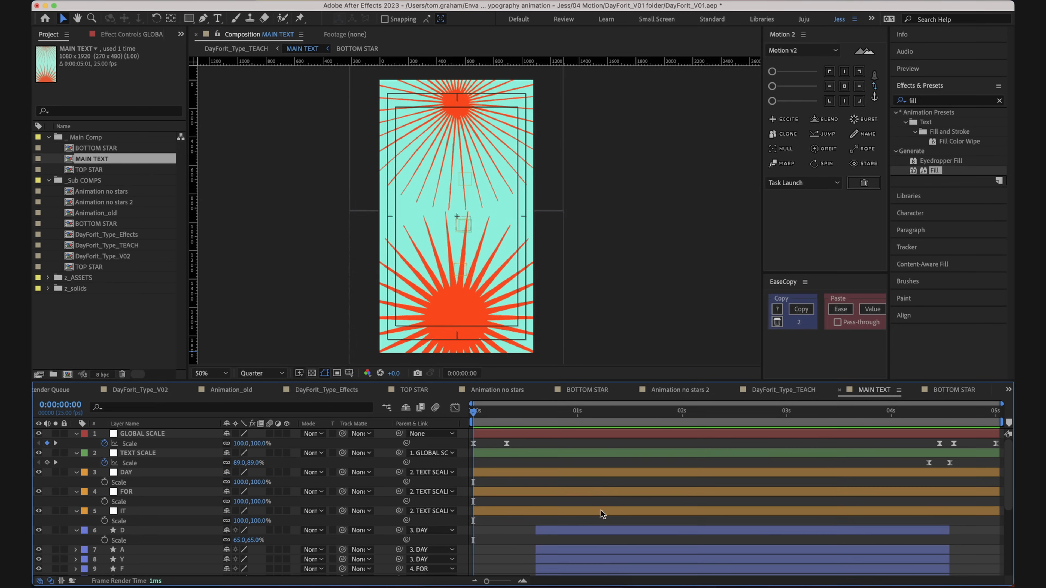
pyautogui.press('space')
pyautogui.moveTo(479, 412); pyautogui.dragTo(452, 407)
pyautogui.press('space')
pyautogui.press('space')
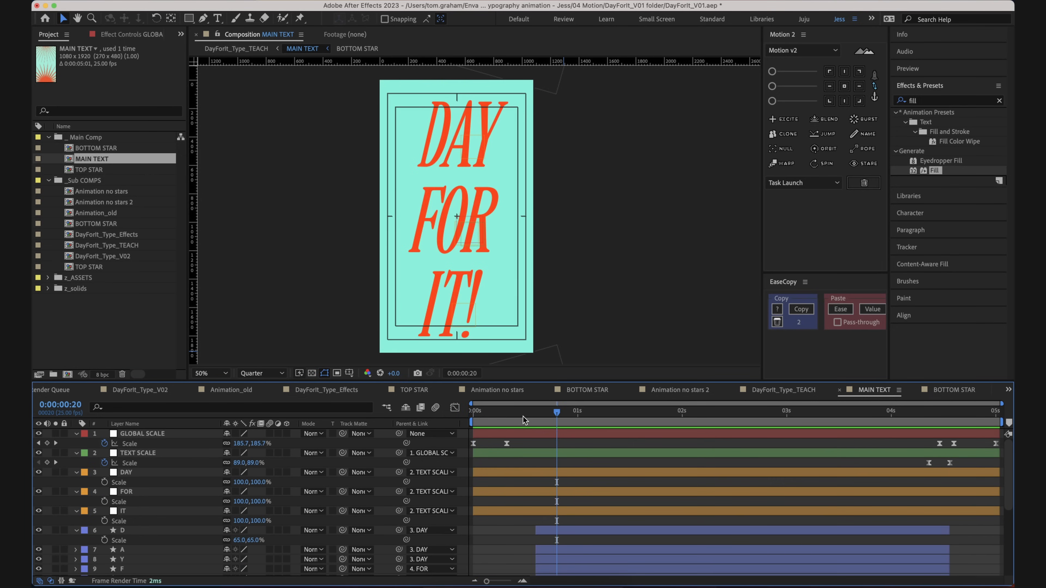
pyautogui.click(506, 444)
pyautogui.click(508, 413)
pyautogui.scroll(-5, 517, 438)
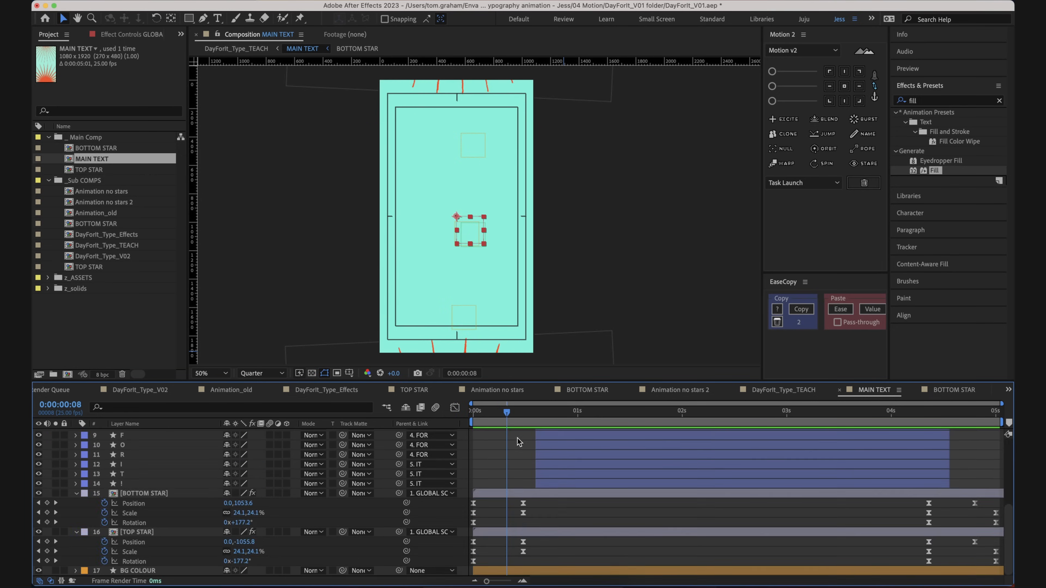
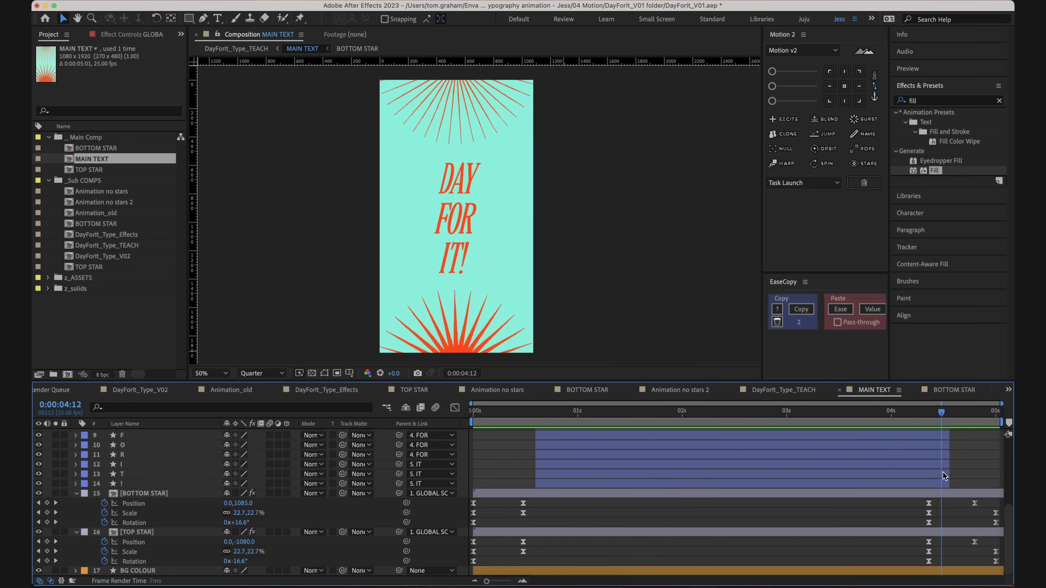
# - Preview the loop transition from the end at 0:00:05:00 and from 0:00:04:14
pyautogui.moveTo(971, 414); pyautogui.dragTo(998, 417)
pyautogui.press('space')
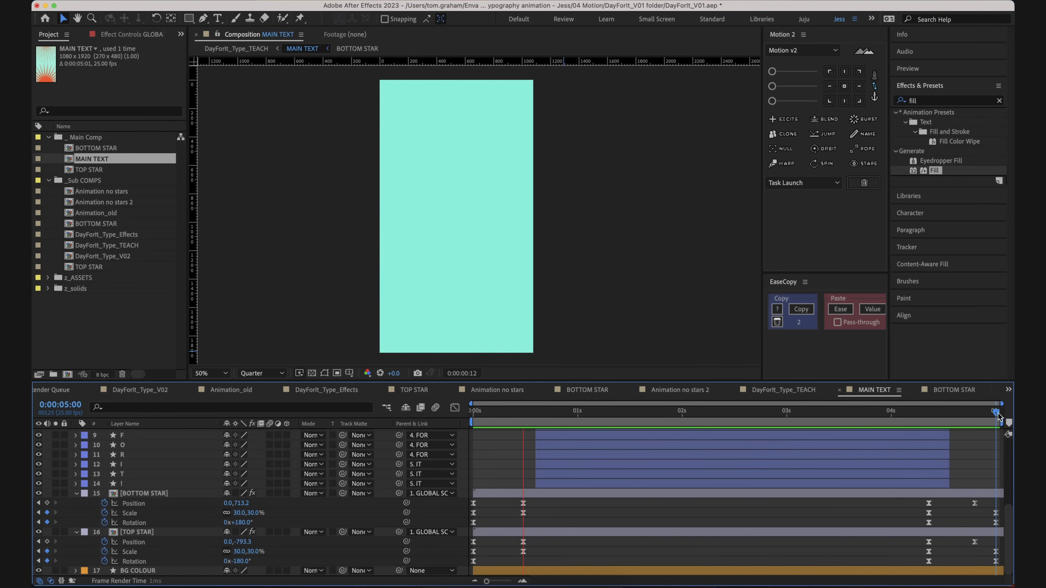
pyautogui.press('space')
pyautogui.moveTo(996, 412); pyautogui.dragTo(954, 418)
pyautogui.press('space')
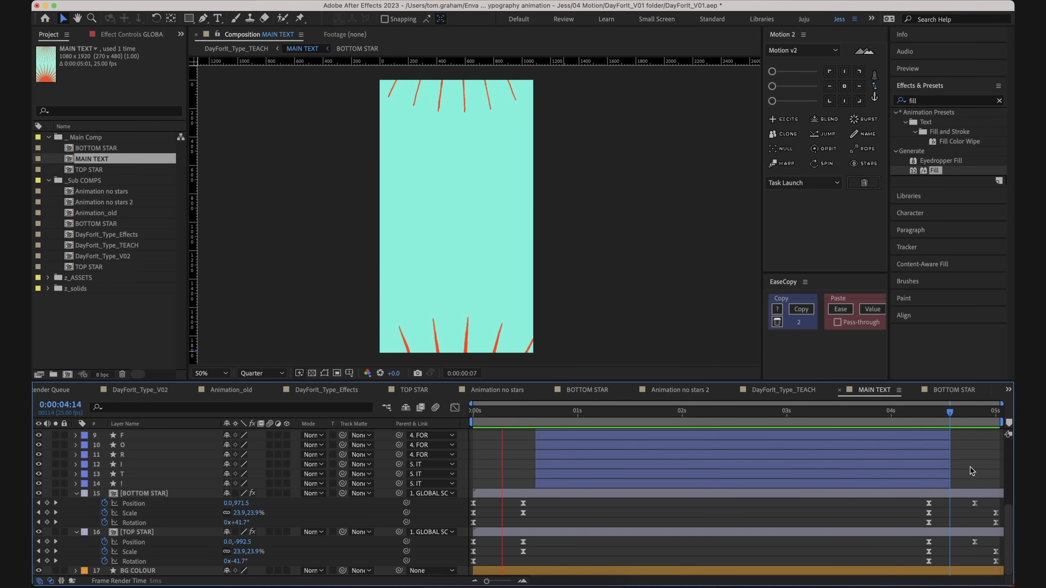
pyautogui.press('space')
pyautogui.scroll(5, 970, 466)
pyautogui.click(979, 413)
pyautogui.press('space')
pyautogui.press('space')
# - Copy the 140% Scale keyframe of GLOBAL SCALE from 0:00:05:00 to 0:00:00:00
pyautogui.click(995, 414)
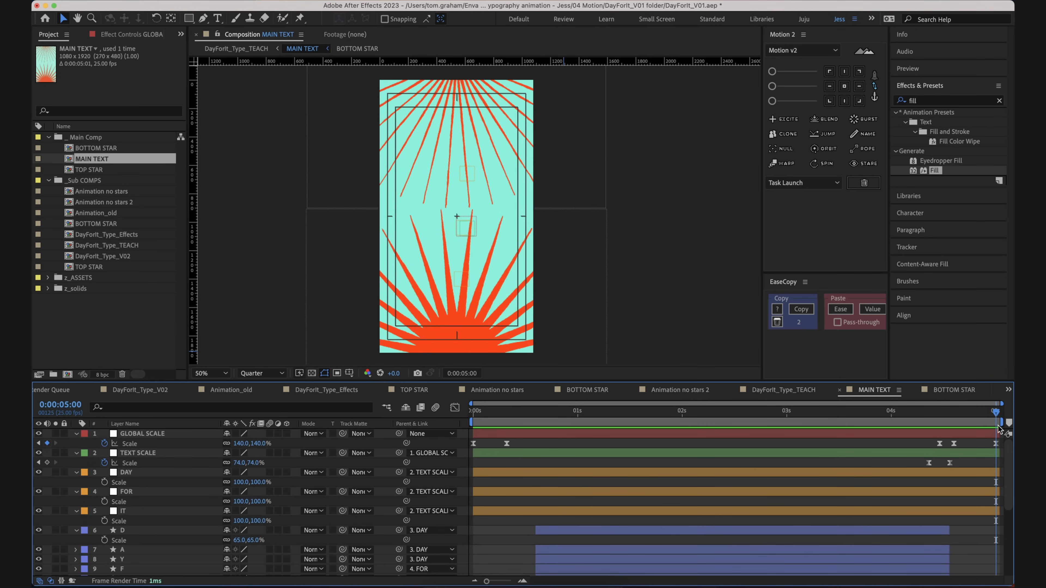
pyautogui.click(995, 444)
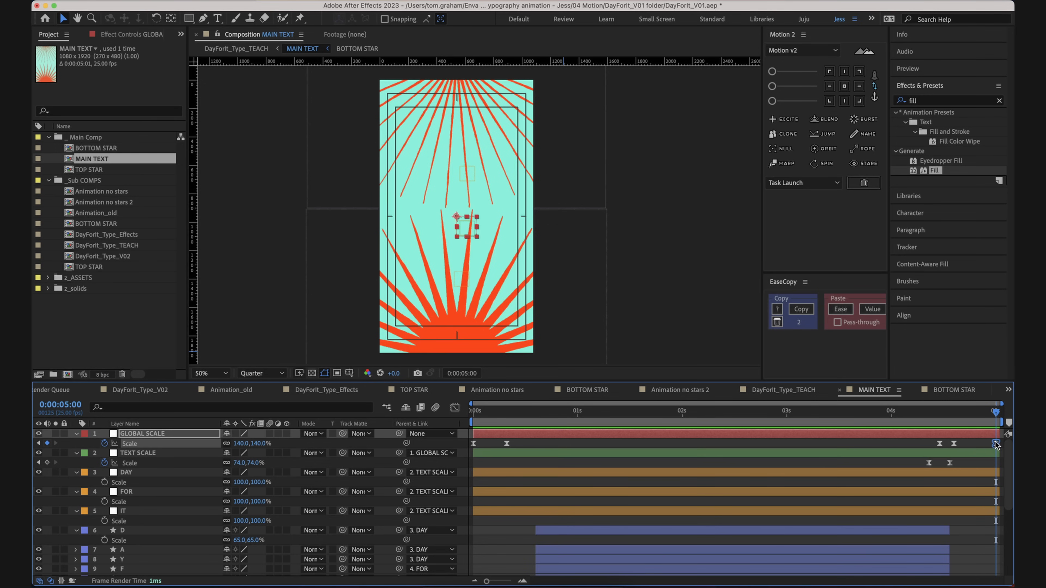
pyautogui.click(474, 410)
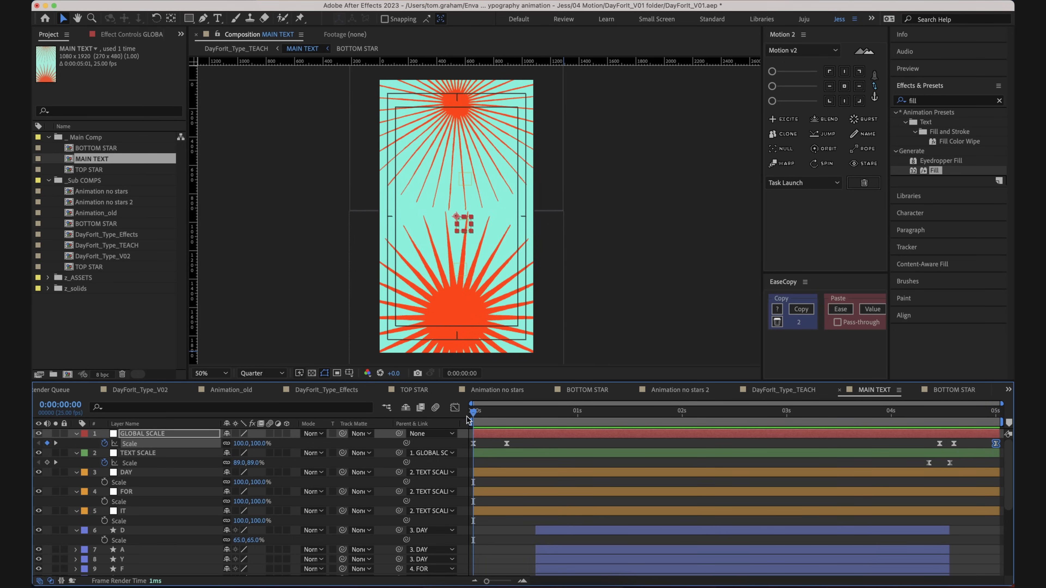
pyautogui.click(630, 463)
# - Preview the loop from 0:00:04:04 and 0:00:04:16 with the copied GLOBAL SCALE keyframe
pyautogui.moveTo(929, 414); pyautogui.dragTo(908, 420)
pyautogui.press('space')
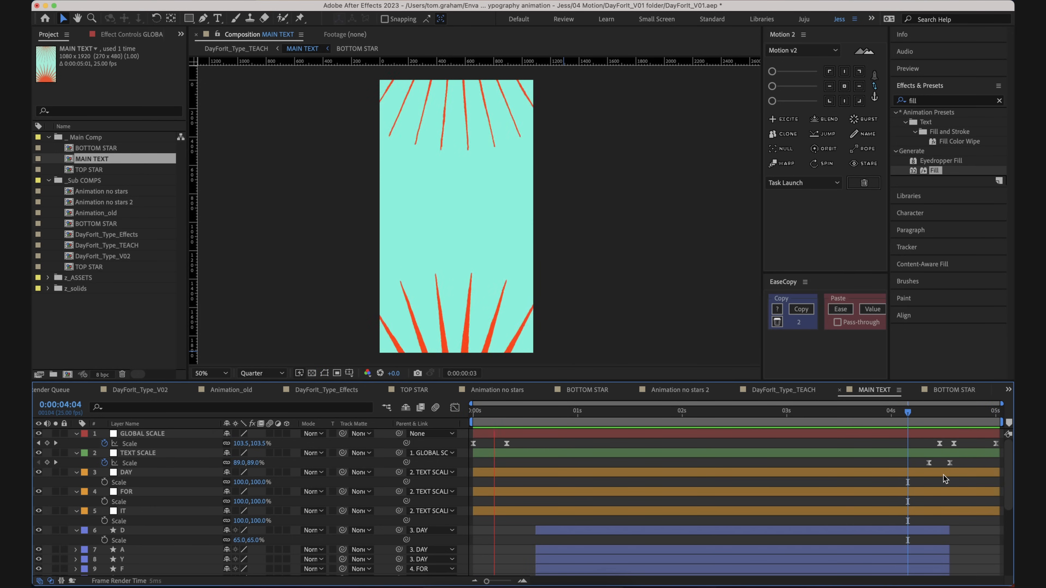
pyautogui.press('space')
pyautogui.click(957, 422)
pyautogui.press('space')
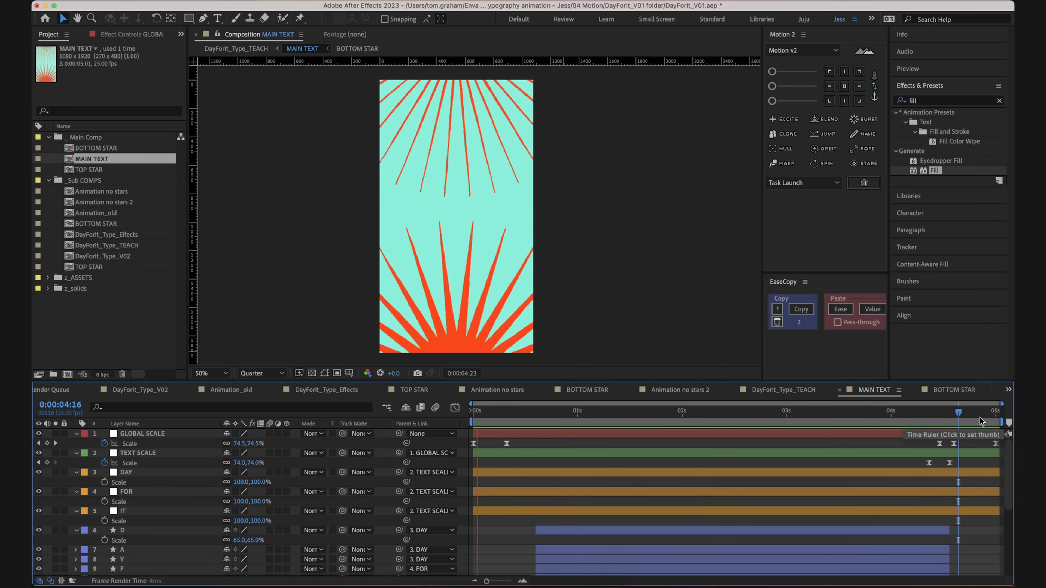
pyautogui.press('space')
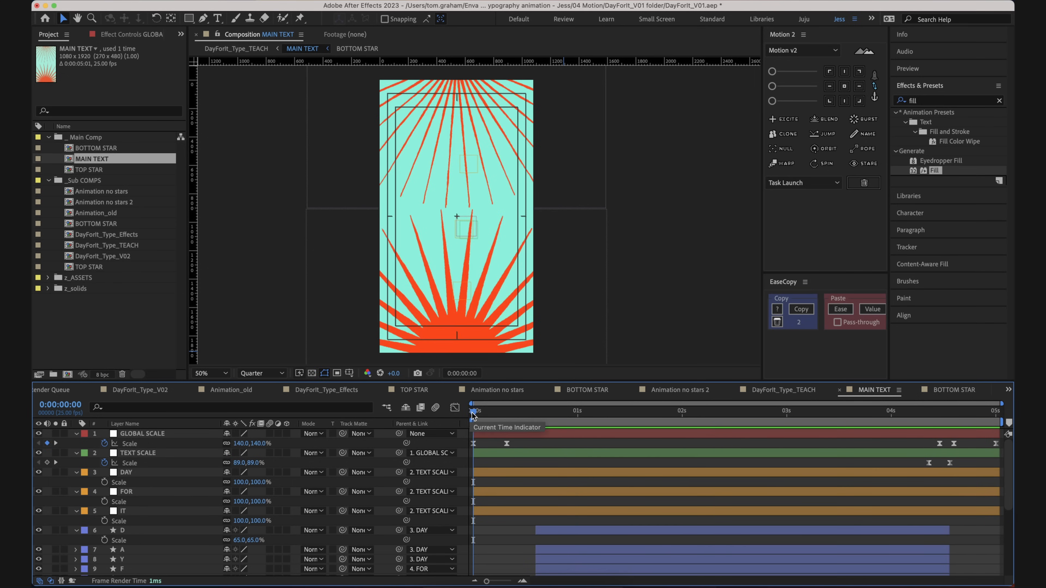
pyautogui.scroll(-6, 487, 465)
pyautogui.scroll(6, 487, 462)
# - Replay the star transition across the loop point from 0:00:04:18 and 0:00:04:20
pyautogui.click(946, 413)
pyautogui.press('space')
pyautogui.press('space')
pyautogui.click(967, 421)
pyautogui.press('space')
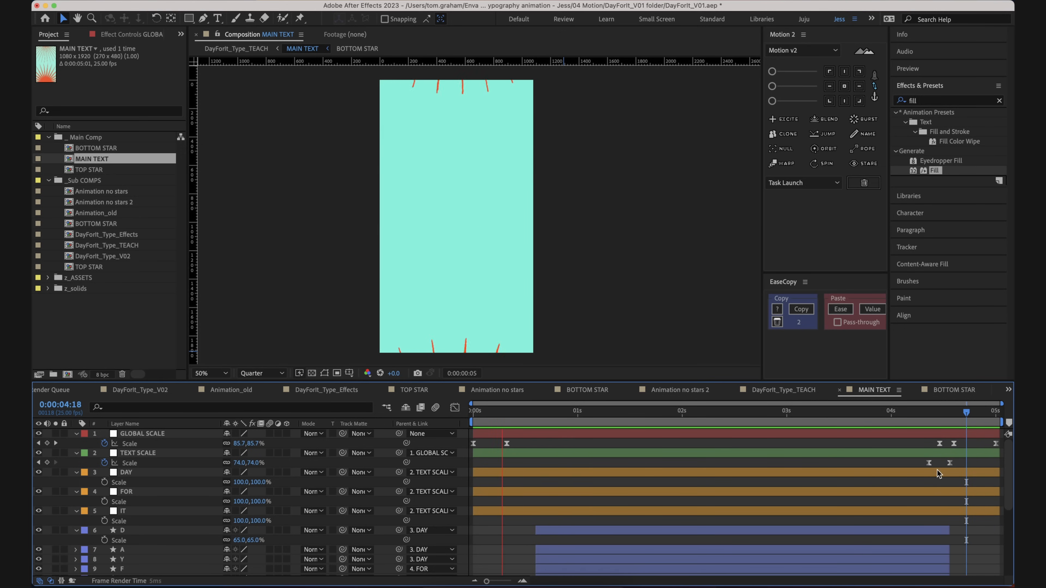
pyautogui.click(977, 414)
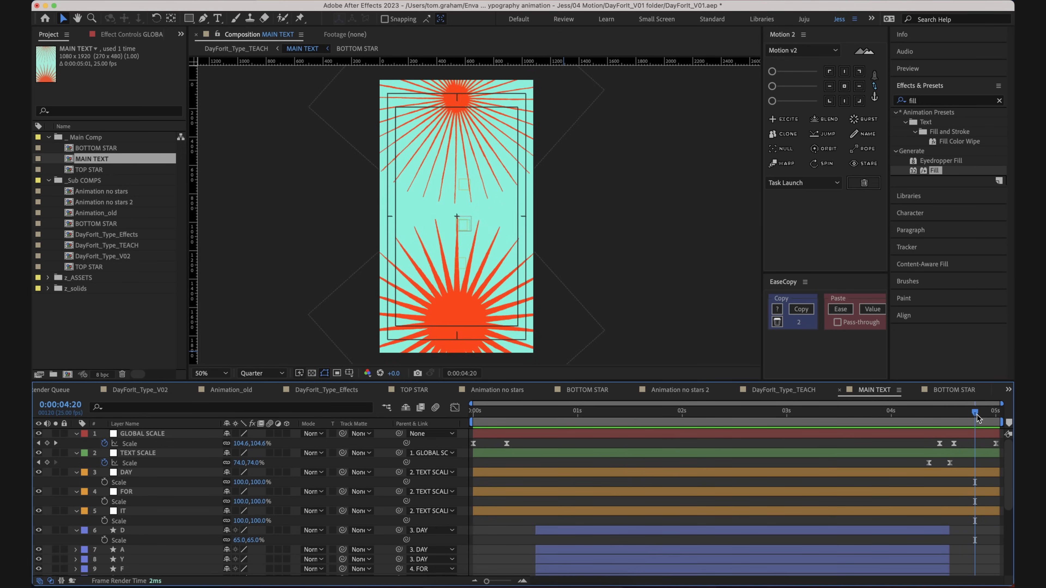
pyautogui.press('space')
# - Show the TOP STAR Rotation curve in the Graph Editor and preview the loop from 0:00:04:21
pyautogui.click(473, 414)
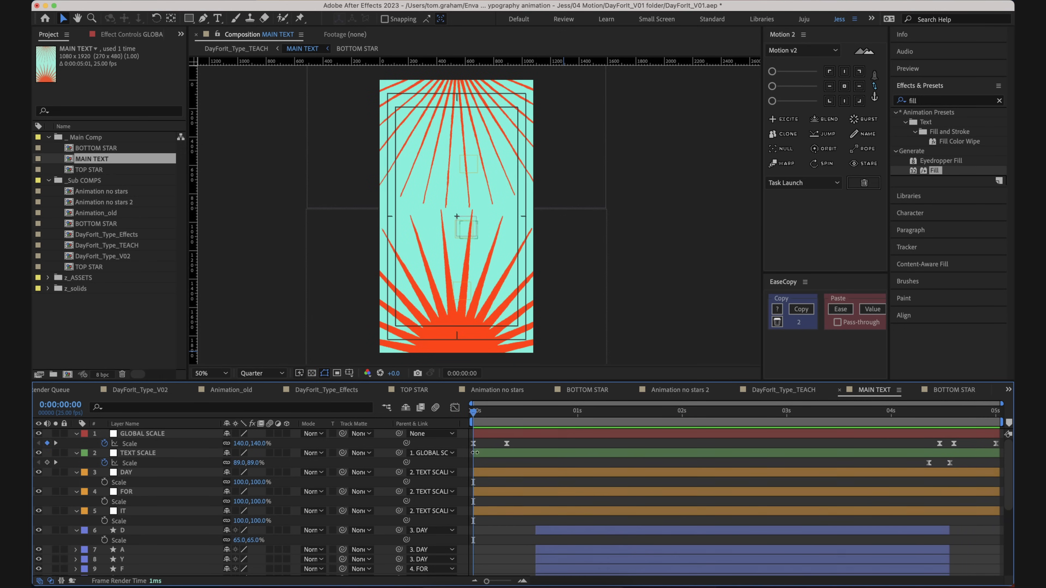
pyautogui.scroll(-6, 475, 544)
pyautogui.click(166, 562)
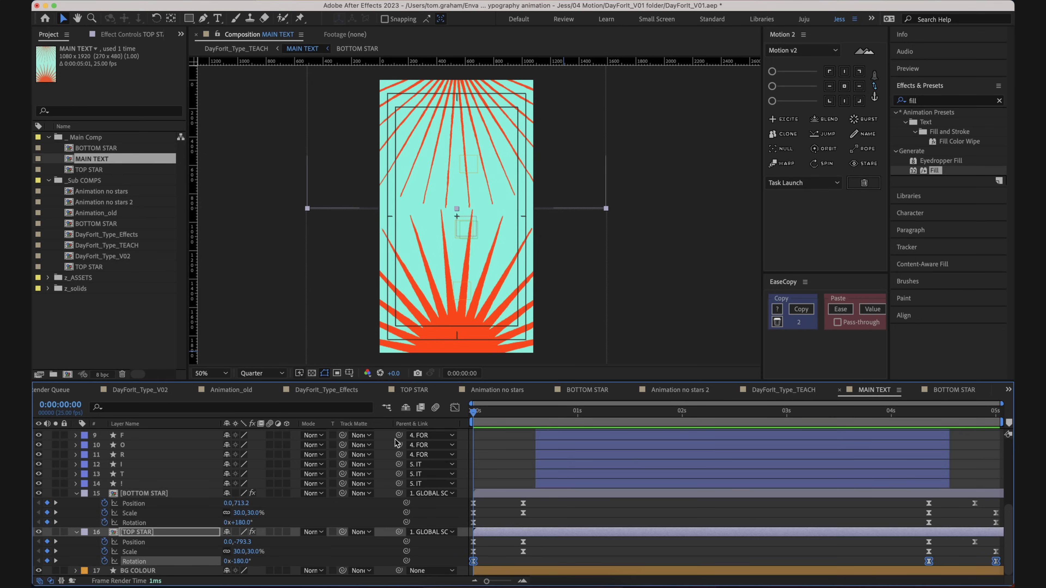
pyautogui.click(454, 409)
pyautogui.moveTo(972, 418)
pyautogui.mouseDown()
pyautogui.moveTo(954, 426)
pyautogui.moveTo(977, 420)
pyautogui.mouseUp()
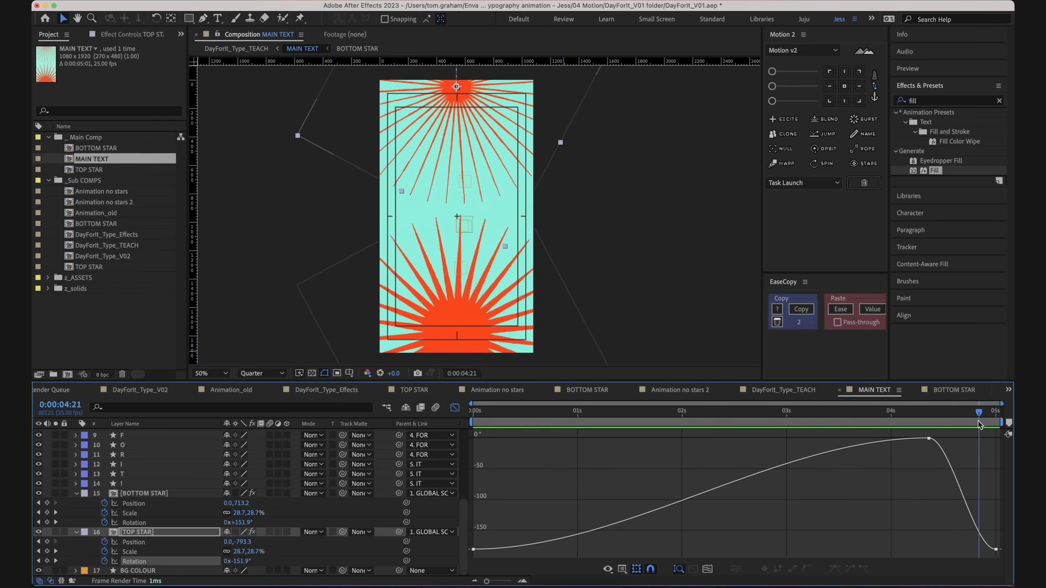
pyautogui.press('space')
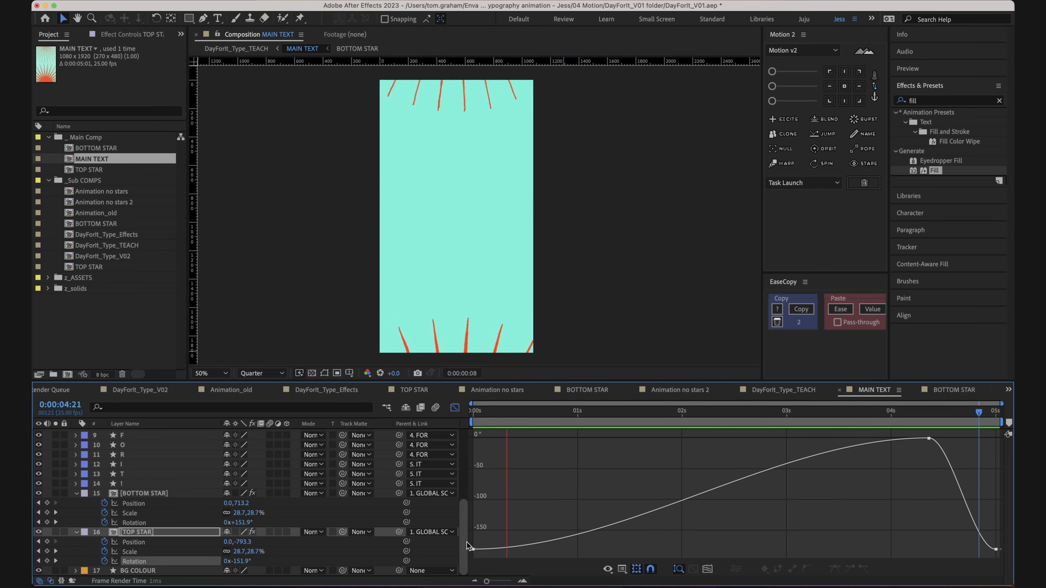
# - Stop the preview, return to the first frame and switch the timeline from the Graph Editor back to layer bars
pyautogui.moveTo(473, 550)
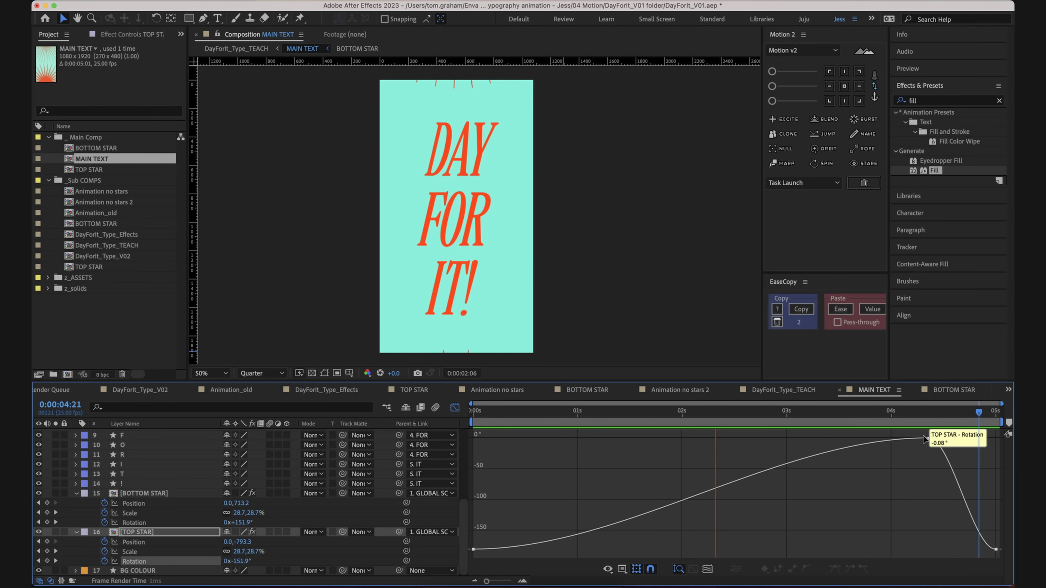
pyautogui.press('space')
pyautogui.press('Home')
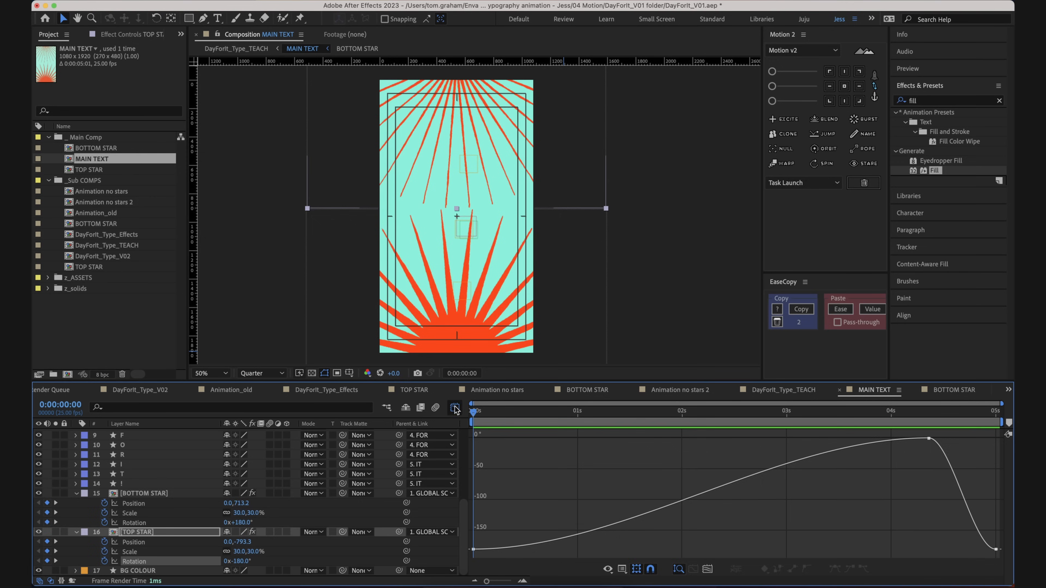
pyautogui.click(454, 407)
pyautogui.click(837, 559)
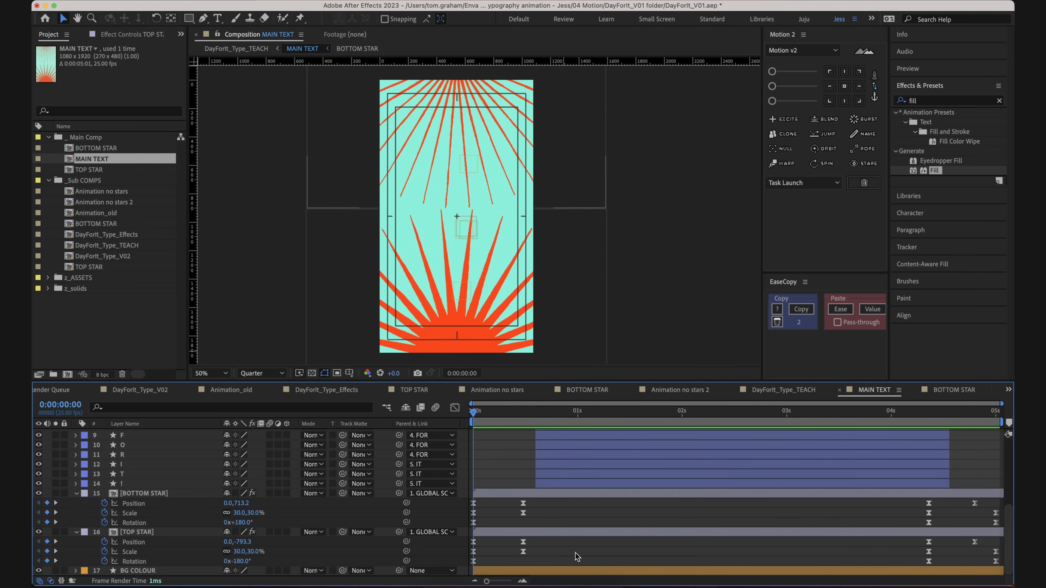
# - Set BOTTOM STAR's Rotation keyframe at 0:00:00:00 to -180°
pyautogui.moveTo(732, 413); pyautogui.dragTo(1001, 448)
pyautogui.click(996, 523)
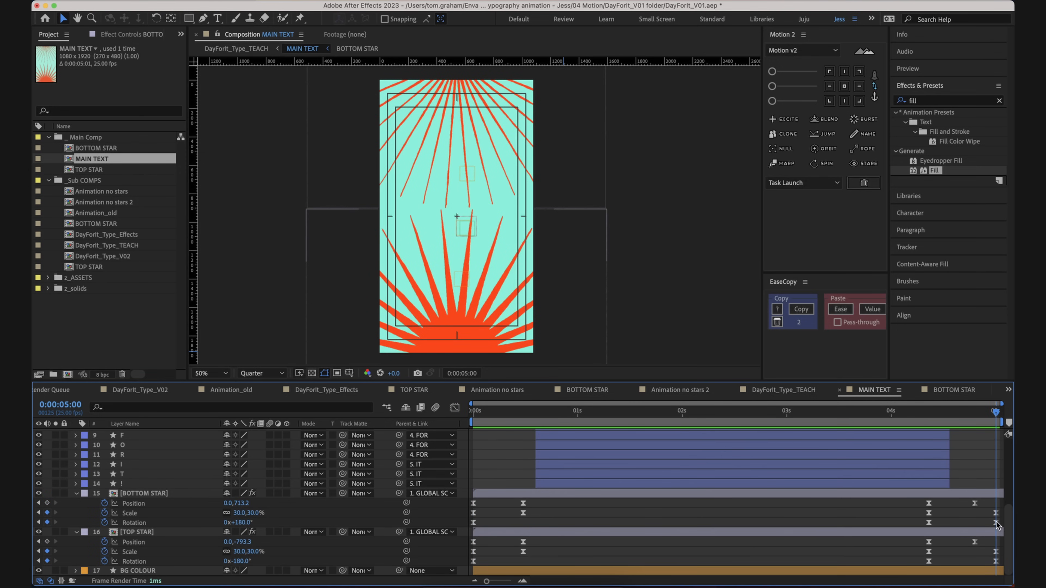
pyautogui.moveTo(578, 416); pyautogui.dragTo(457, 421)
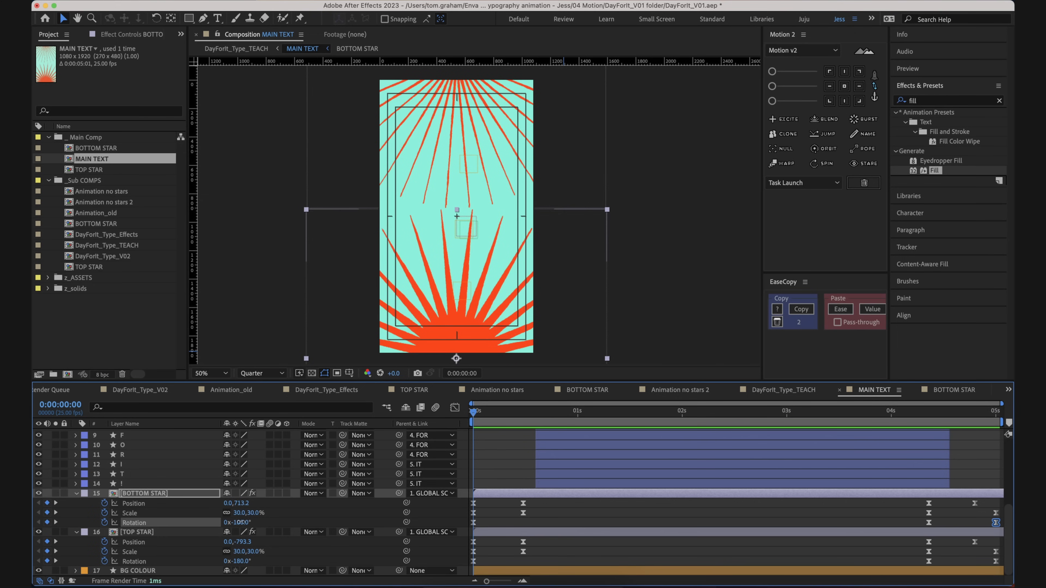
pyautogui.press('Return')
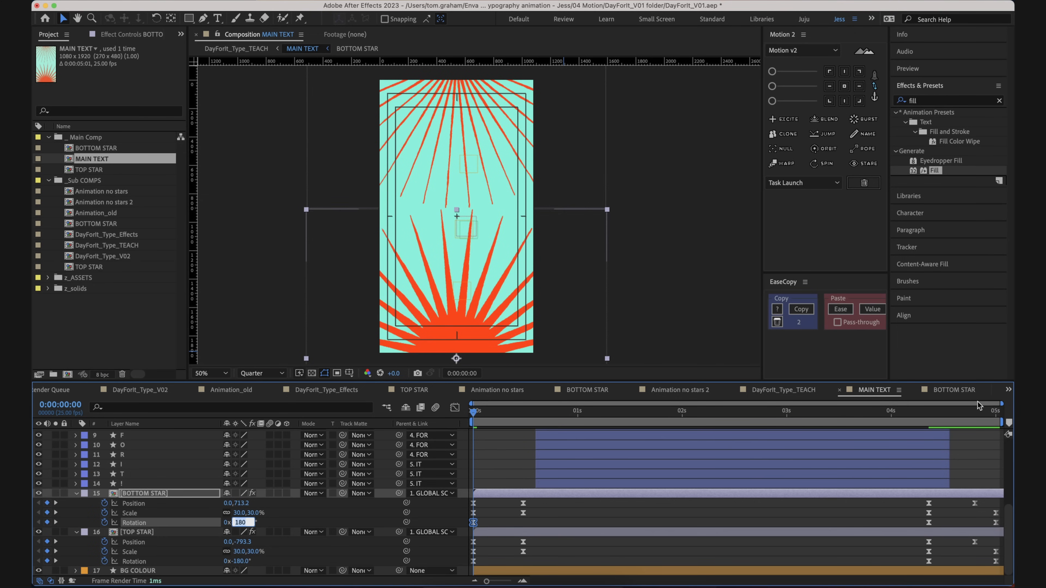
pyautogui.press('Return')
# - Preview the reversed BOTTOM STAR rotation across the loop point from 0:00:00:00 and 0:00:04:15
pyautogui.press('space')
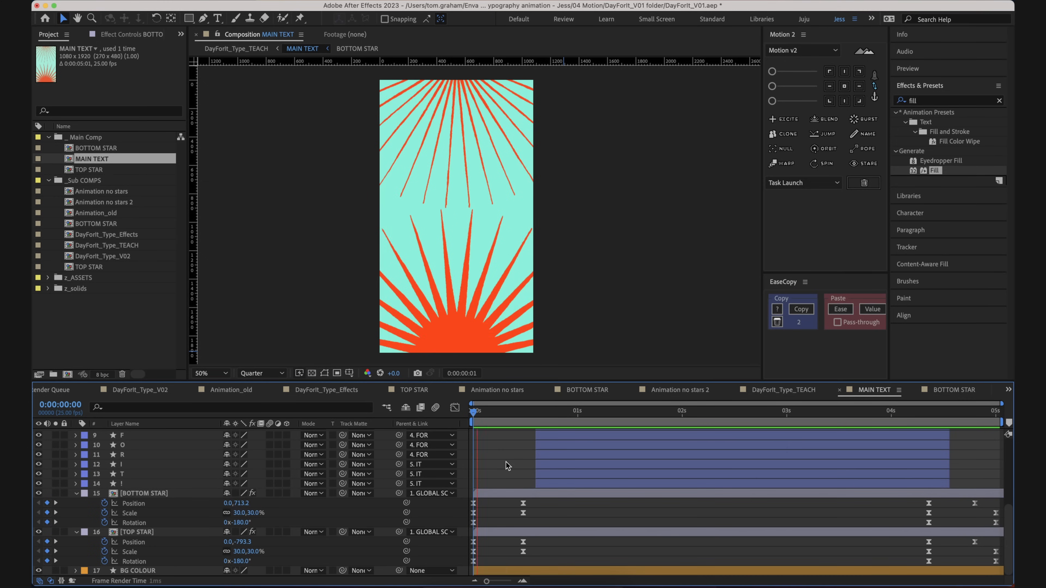
pyautogui.click(953, 411)
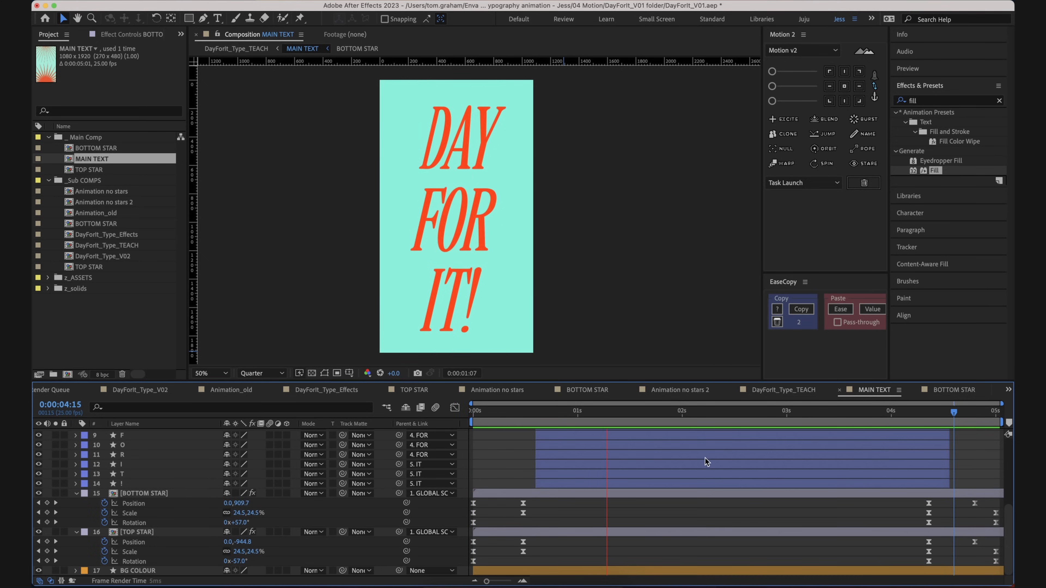
pyautogui.press('space')
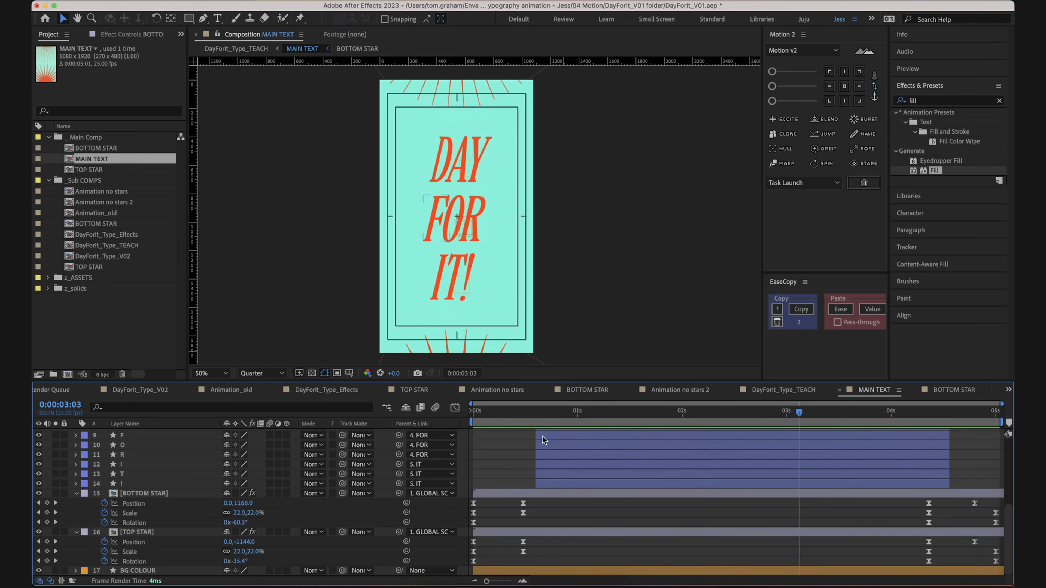
# - Show BOTTOM STAR's Rotation curve in the Graph Editor and reshape the ease handles of its first and last keyframes
pyautogui.click(128, 522)
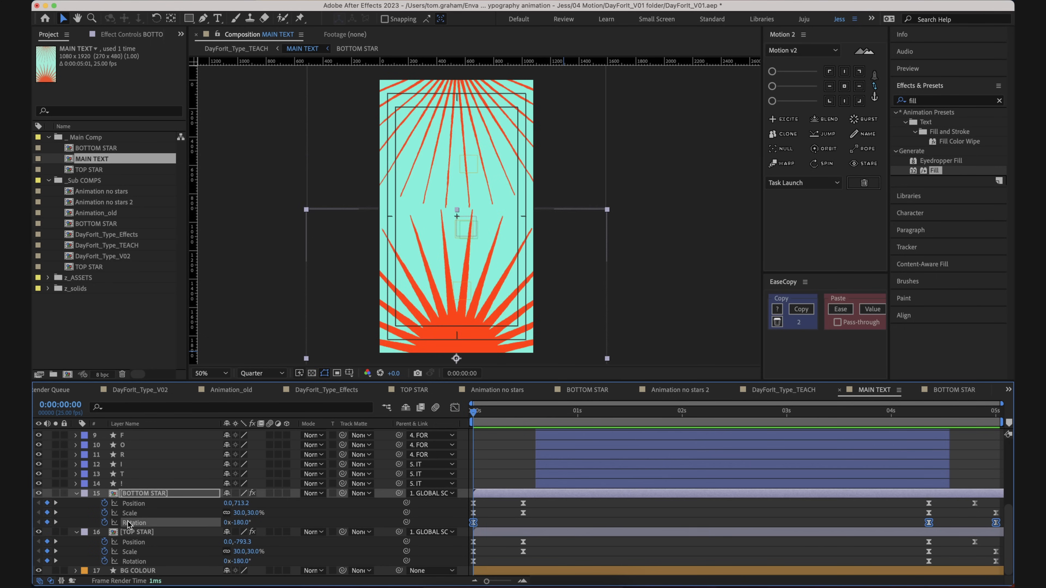
pyautogui.click(455, 408)
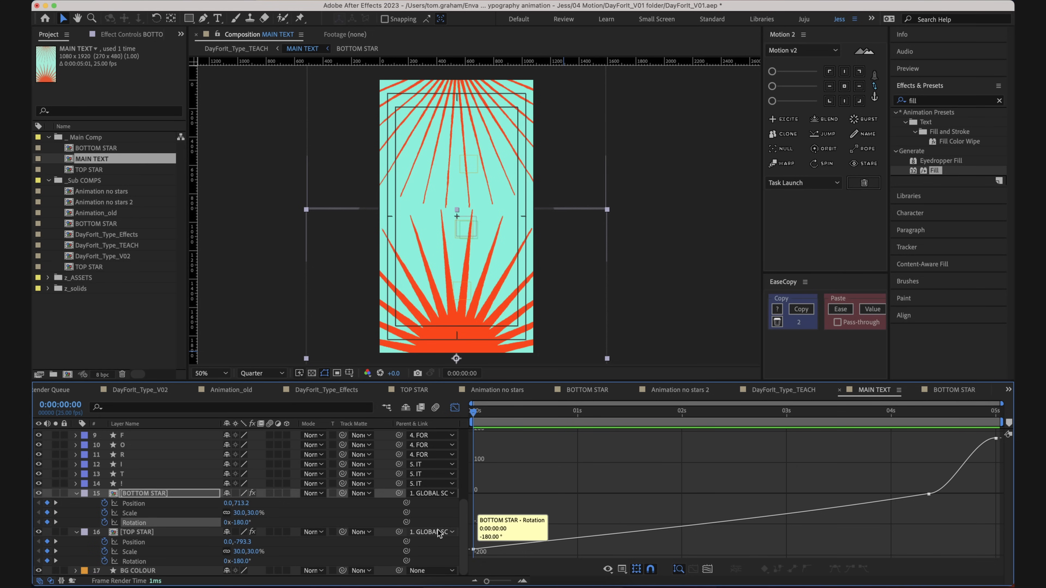
pyautogui.moveTo(497, 555); pyautogui.dragTo(455, 536)
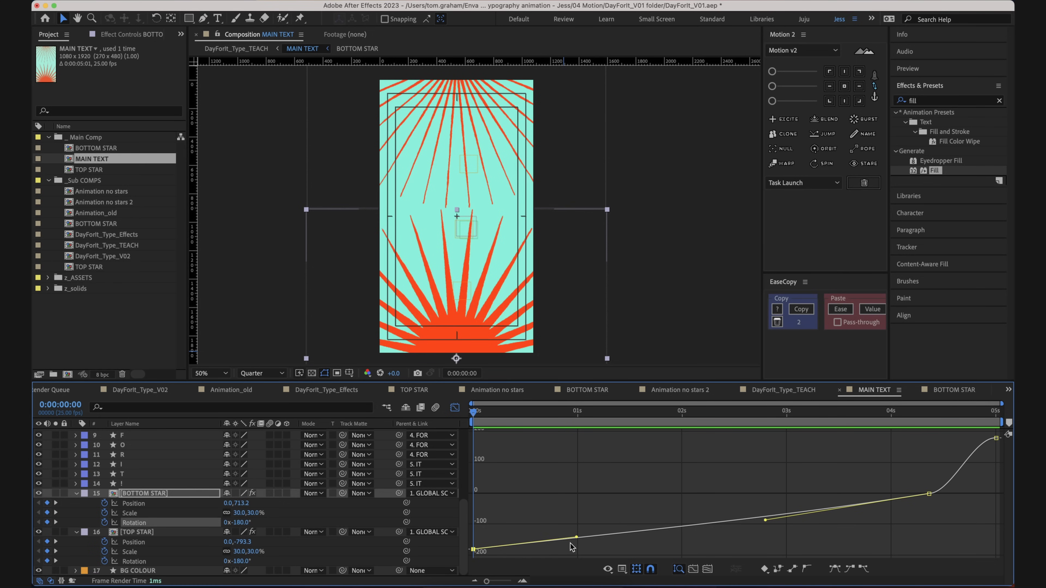
pyautogui.moveTo(576, 539); pyautogui.dragTo(569, 540)
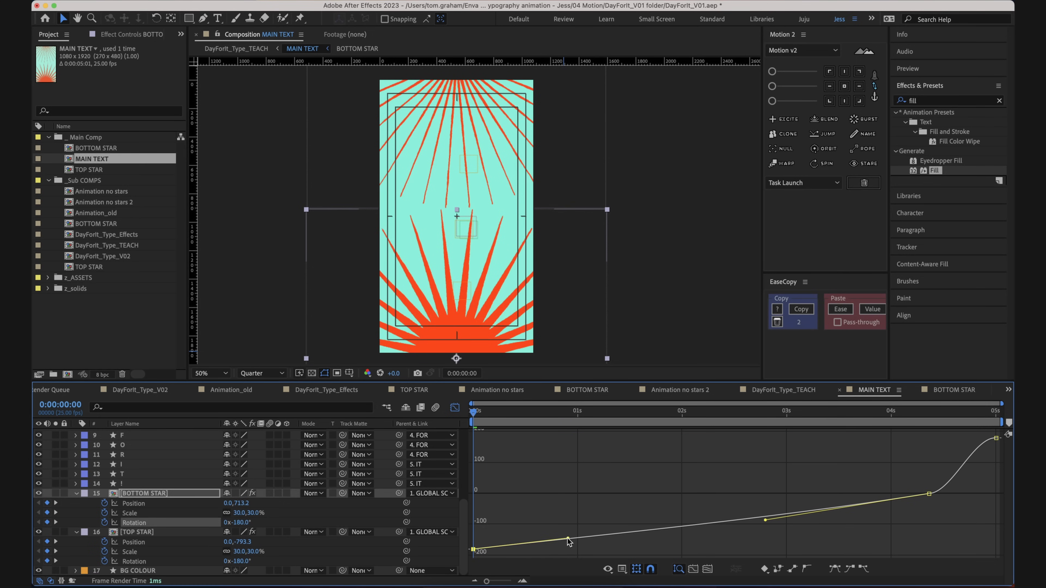
pyautogui.moveTo(976, 430); pyautogui.dragTo(988, 462)
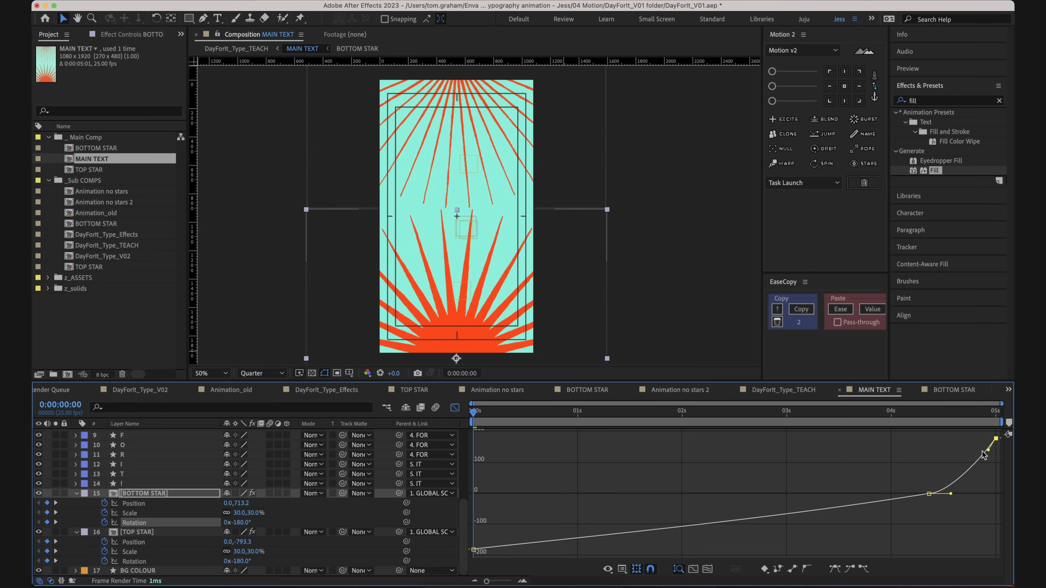
pyautogui.press('space')
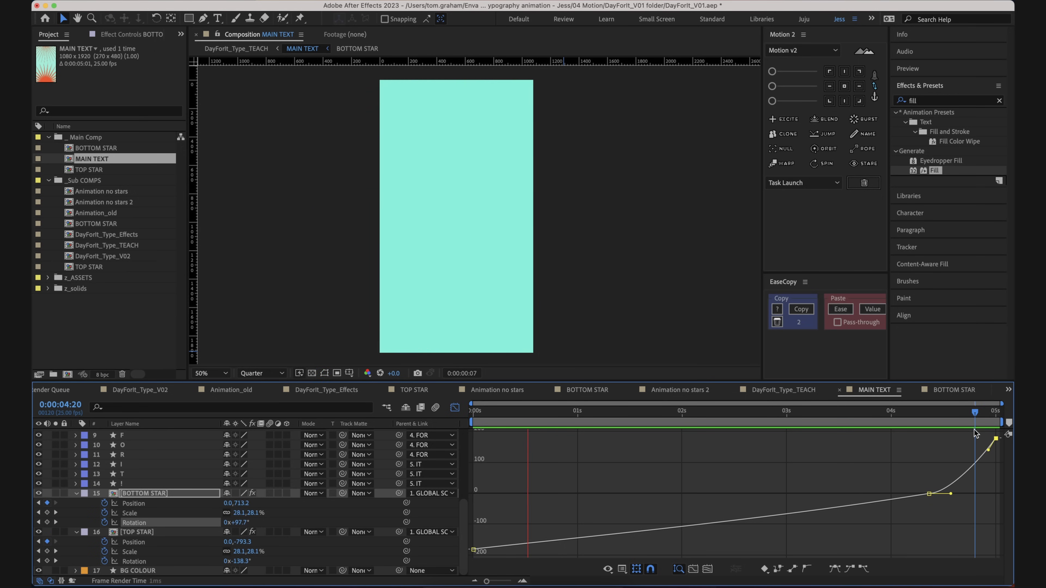
# - Fine-tune the outgoing ease handle of BOTTOM STAR's first Rotation keyframe while previewing the loop from 0:00:04:21
pyautogui.click(474, 550)
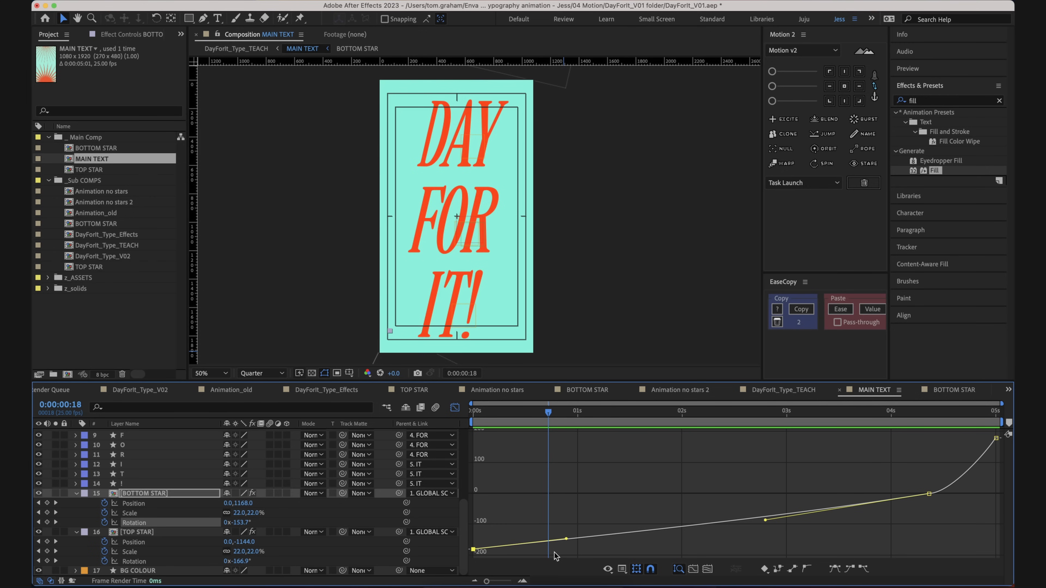
pyautogui.moveTo(567, 540); pyautogui.dragTo(559, 534)
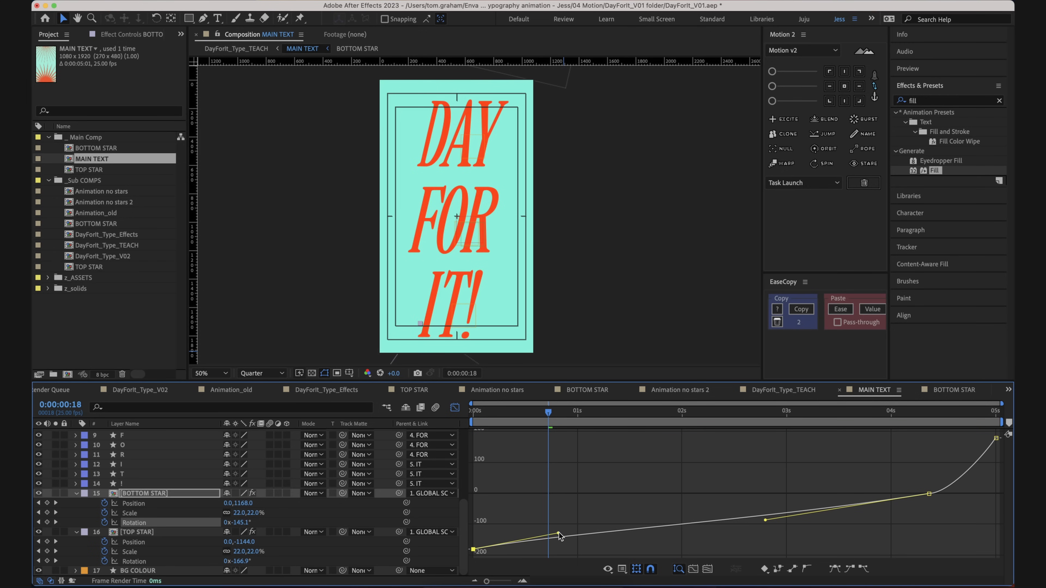
pyautogui.moveTo(975, 413); pyautogui.dragTo(979, 413)
pyautogui.press('space')
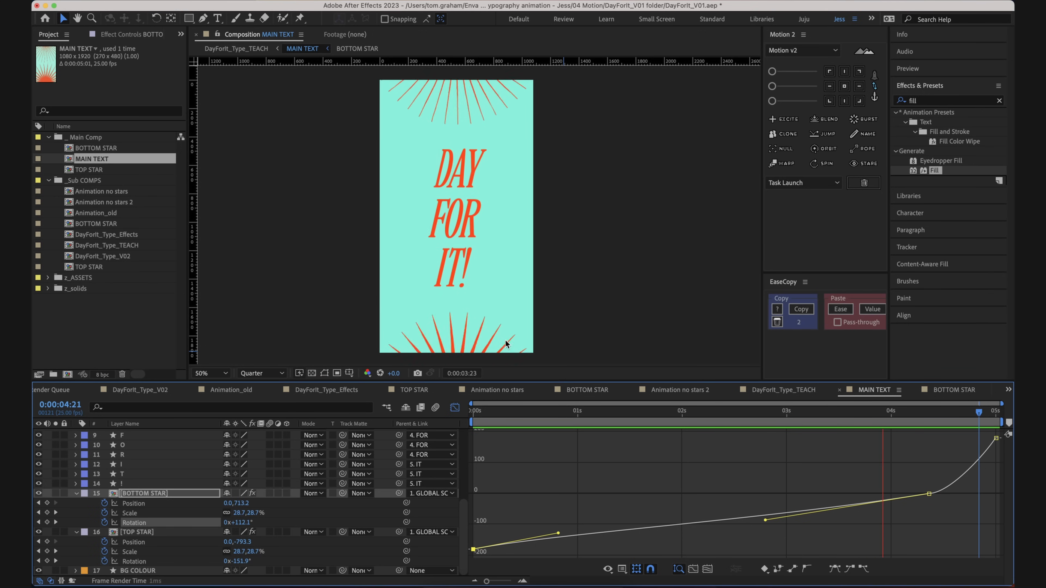
pyautogui.press('space')
pyautogui.moveTo(558, 535); pyautogui.dragTo(559, 538)
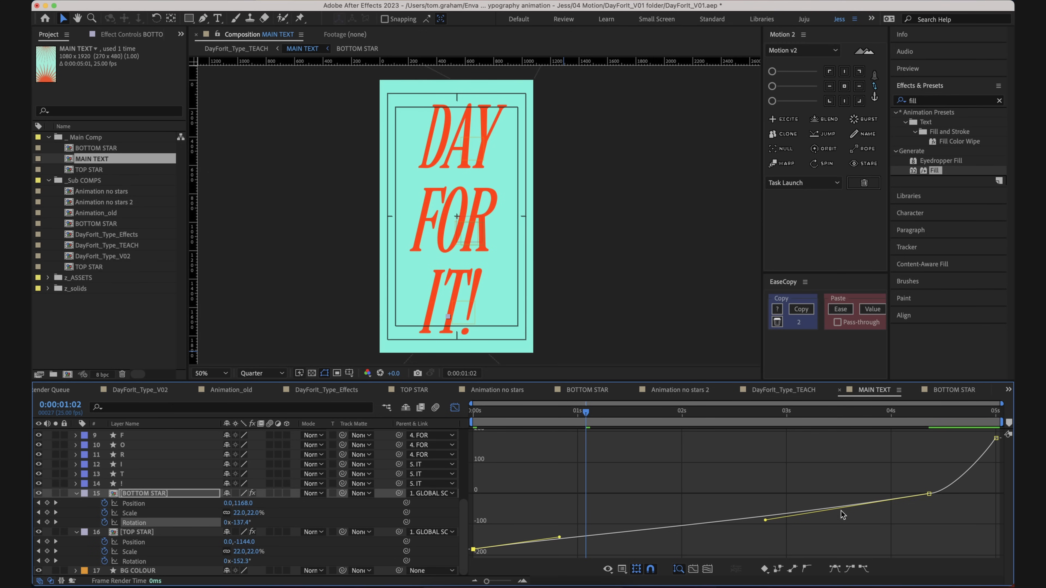
# - Shorten the outgoing ease handle of BOTTOM STAR's Rotation keyframe at 0:00:04:09 and preview the motion
pyautogui.click(929, 494)
pyautogui.click(929, 412)
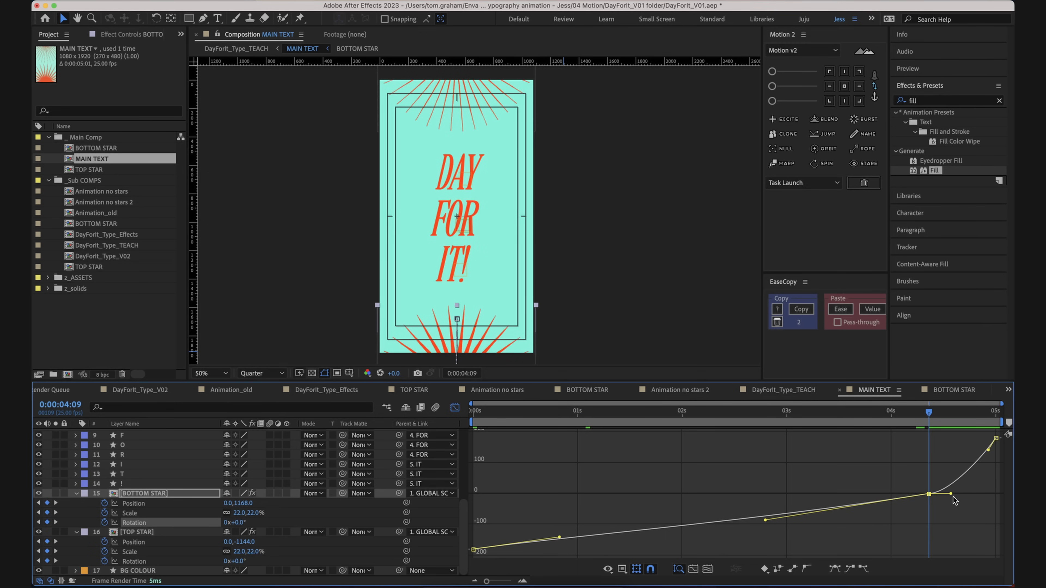
pyautogui.moveTo(950, 494)
pyautogui.mouseDown()
pyautogui.moveTo(939, 460)
pyautogui.moveTo(947, 493)
pyautogui.mouseUp()
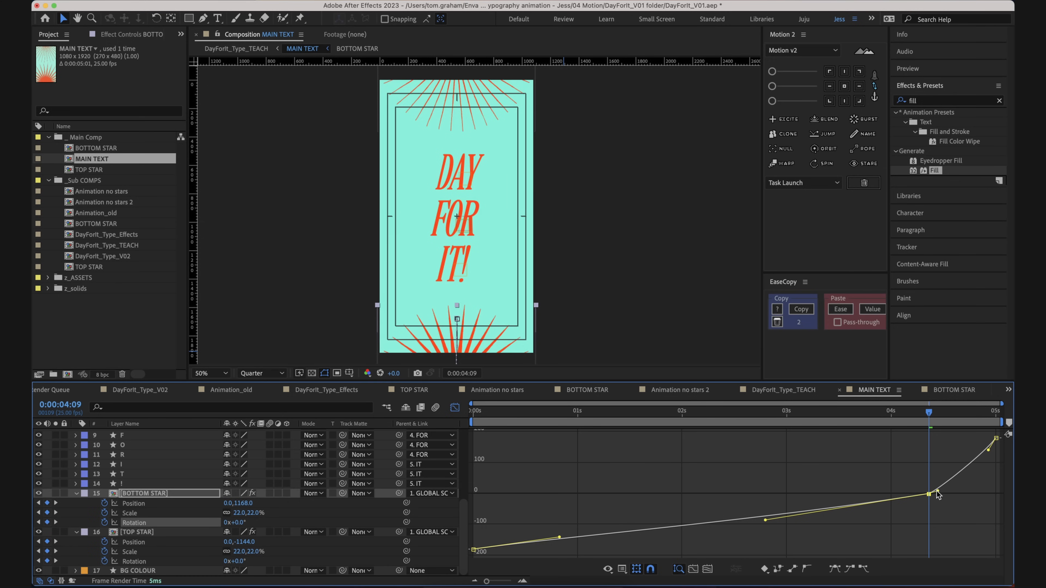
pyautogui.press('=')
pyautogui.press('=')
pyautogui.press('space')
# - Extend and tilt up the outgoing ease handle of BOTTOM STAR's Rotation keyframe at 0:00:04:09 with the whole curve in view
pyautogui.moveTo(957, 528); pyautogui.dragTo(675, 507)
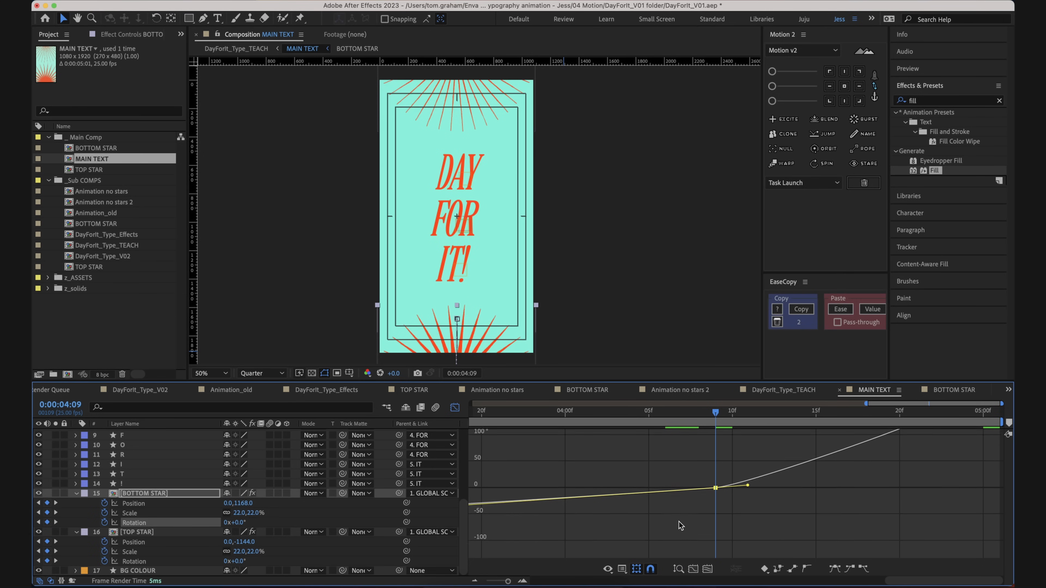
pyautogui.scroll(-3, 680, 521)
pyautogui.scroll(2, 681, 521)
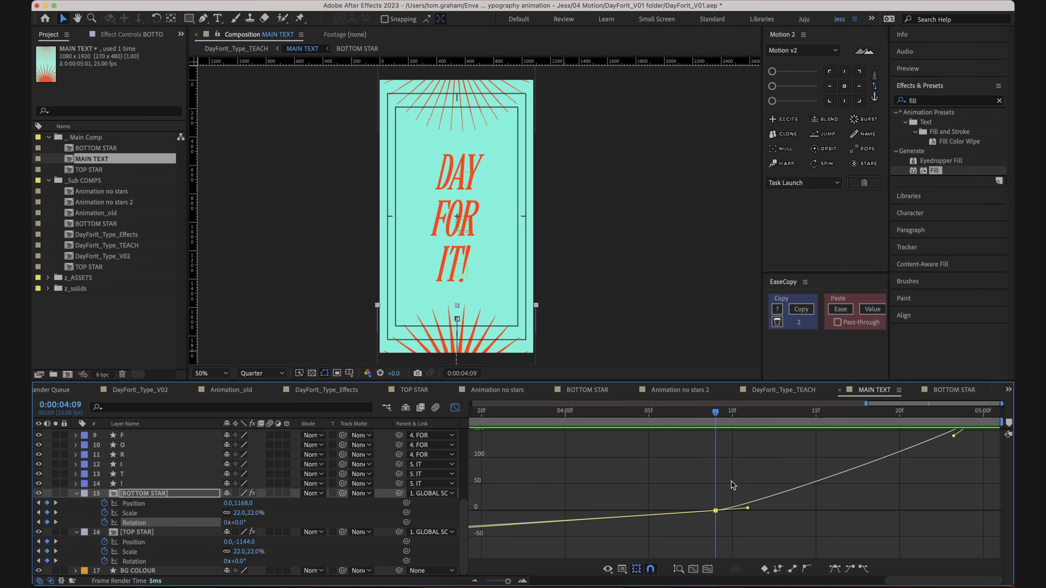
pyautogui.scroll(-3, 736, 486)
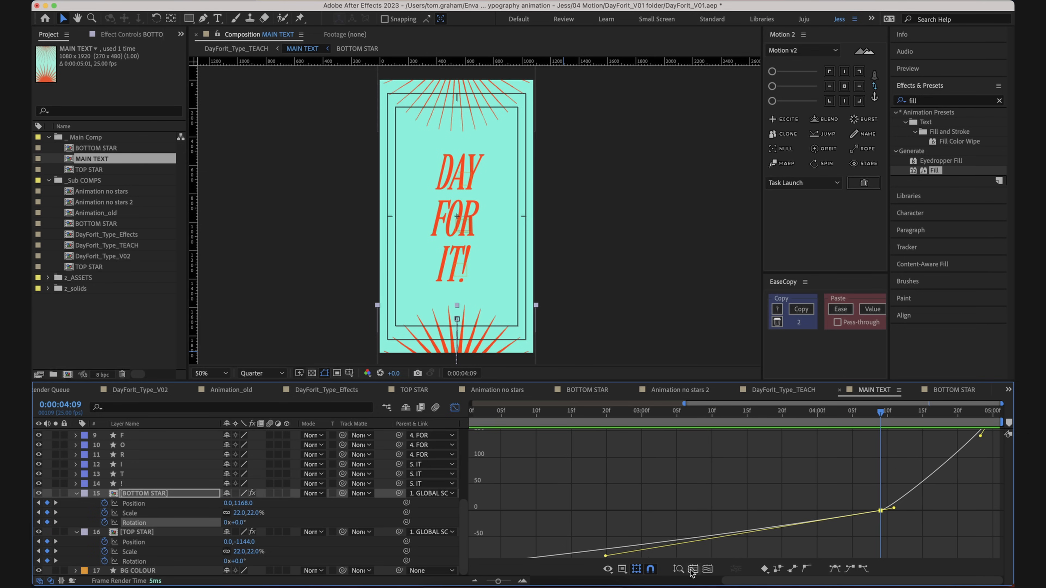
pyautogui.click(678, 569)
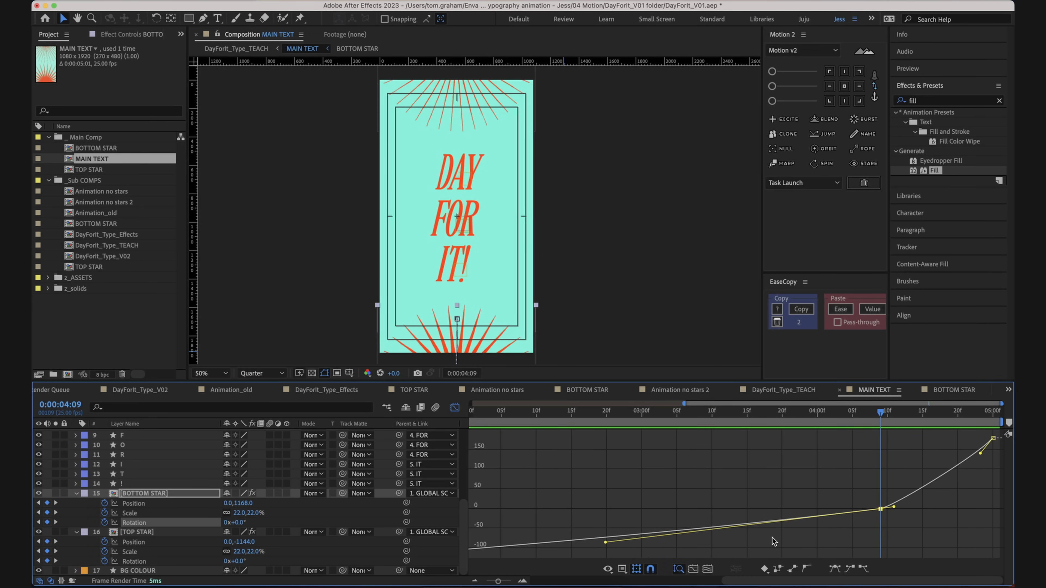
pyautogui.moveTo(500, 581); pyautogui.dragTo(486, 581)
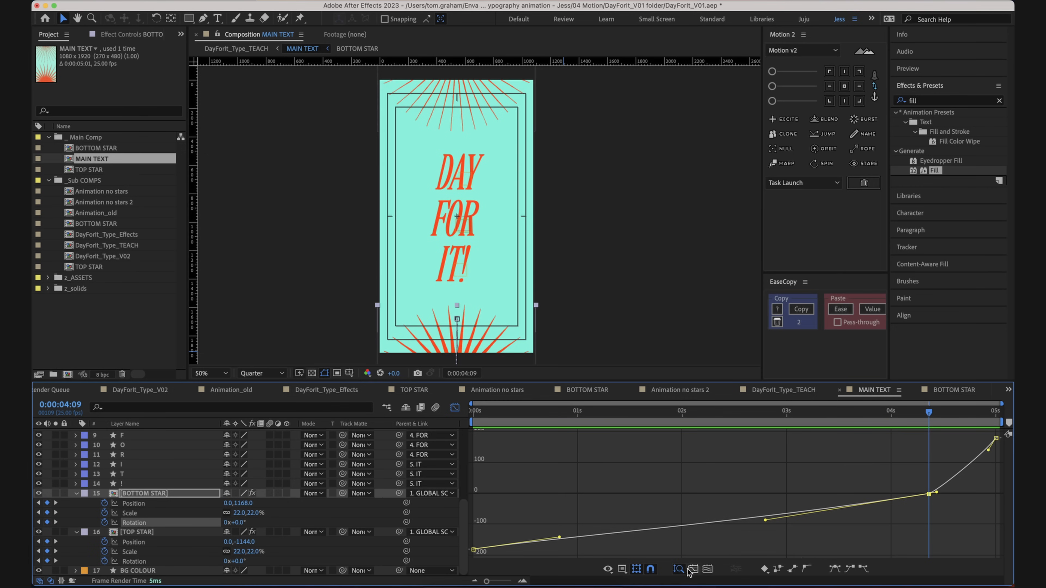
pyautogui.moveTo(936, 493); pyautogui.dragTo(947, 491)
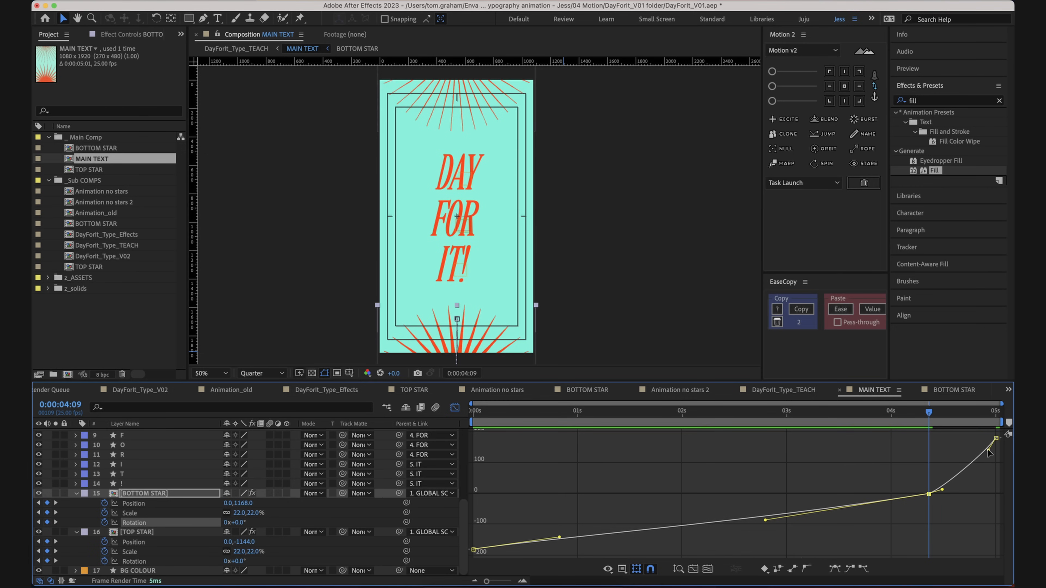
# - Try a longer incoming ease handle on BOTTOM STAR's last Rotation keyframe, preview it and undo the change
pyautogui.moveTo(988, 450); pyautogui.dragTo(981, 443)
pyautogui.press('space')
pyautogui.press('space')
pyautogui.press('super+z')
# - Lengthen the outgoing ease handle at 0:00:04:09 on BOTTOM STAR's Rotation curve further and preview the loop
pyautogui.moveTo(942, 490); pyautogui.dragTo(950, 488)
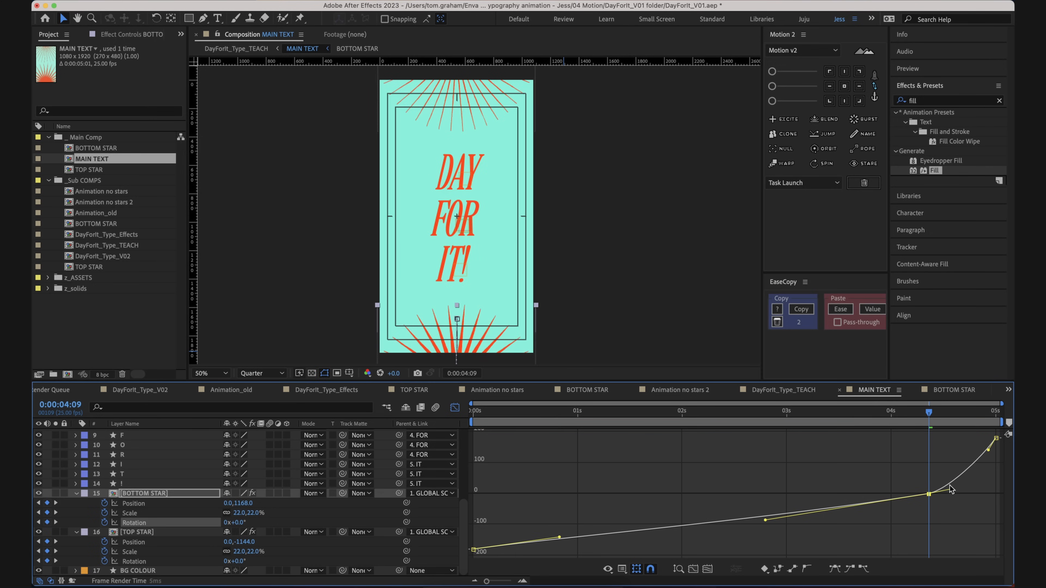
pyautogui.press('space')
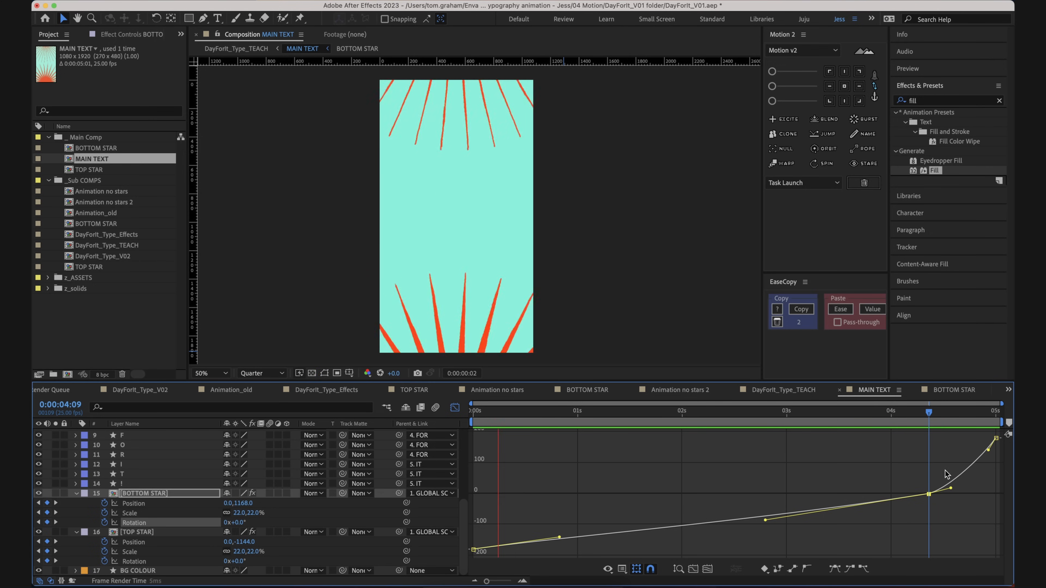
pyautogui.press('space')
# - Leave the Graph Editor and set TOP STAR's Rotation keyframe at 0:00:00:00 to 180°
pyautogui.moveTo(574, 412); pyautogui.dragTo(470, 411)
pyautogui.click(455, 408)
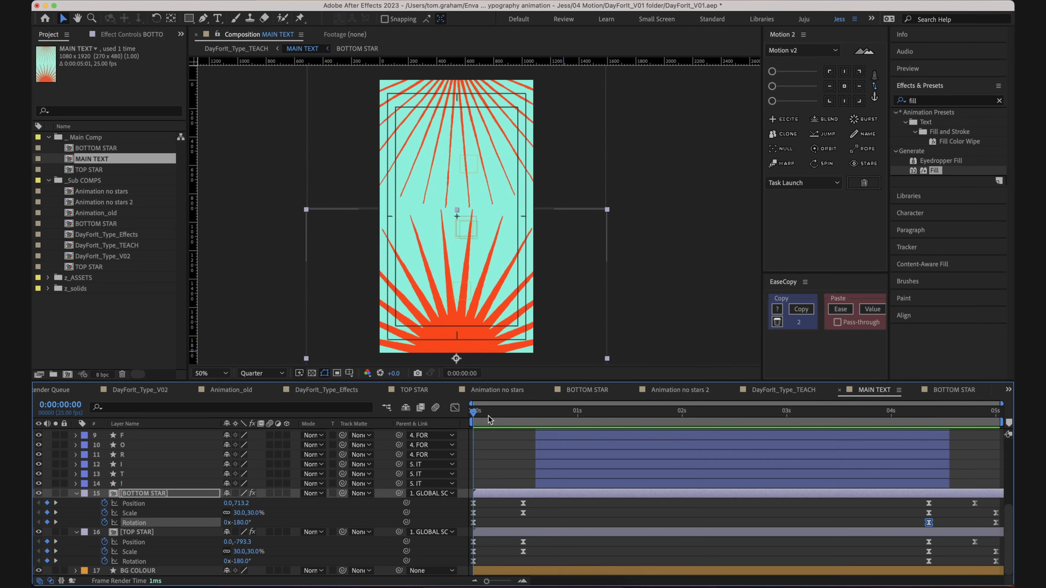
pyautogui.click(501, 515)
pyautogui.click(151, 536)
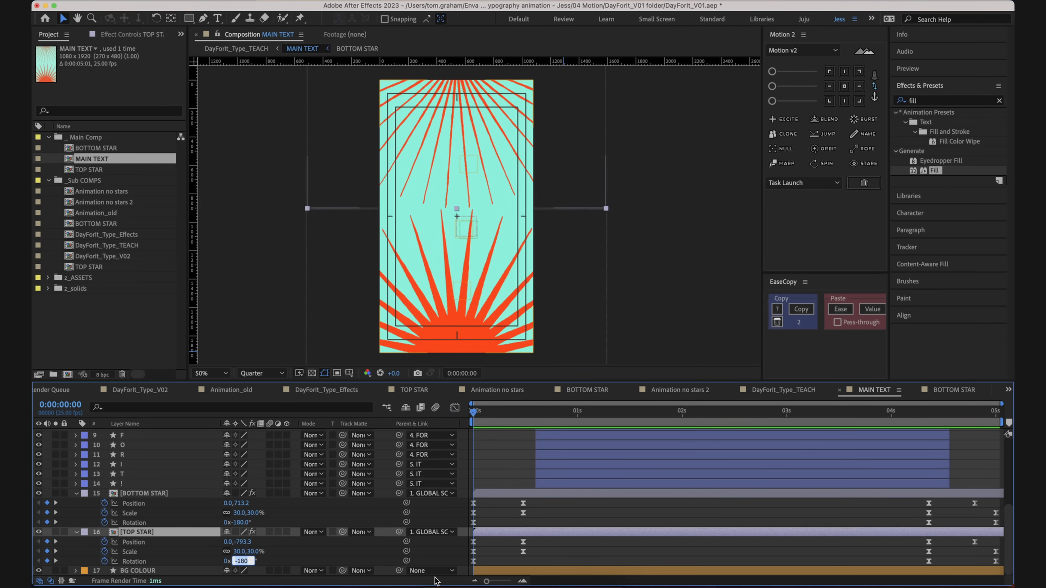
pyautogui.press('Return')
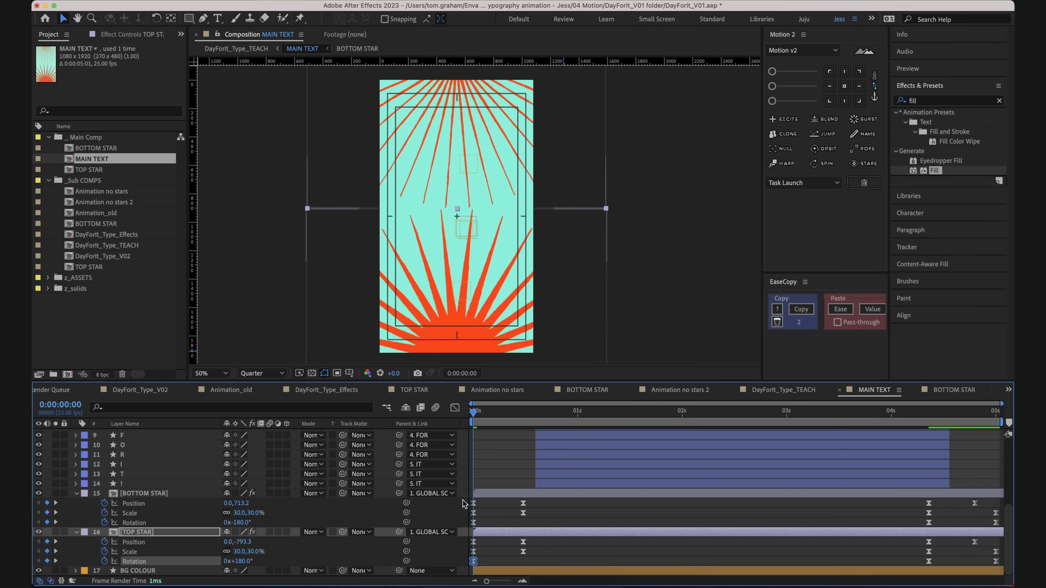
# - Copy the easing of BOTTOM STAR's Rotation keyframes onto TOP STAR's Rotation keyframes with EaseCopy and preview the animation
pyautogui.click(201, 523)
pyautogui.click(800, 309)
pyautogui.click(145, 562)
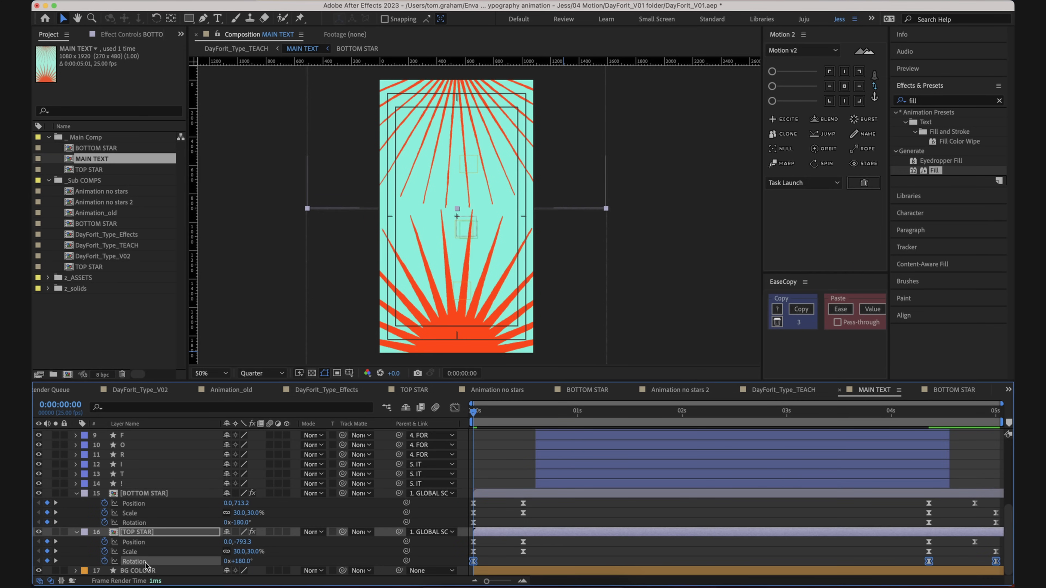
pyautogui.click(840, 313)
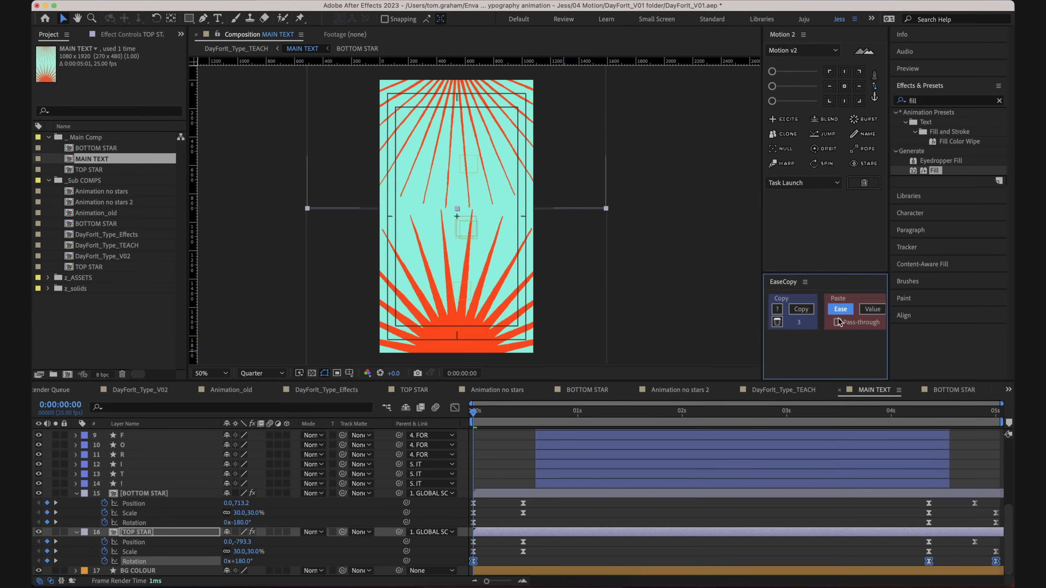
pyautogui.click(607, 515)
pyautogui.press('space')
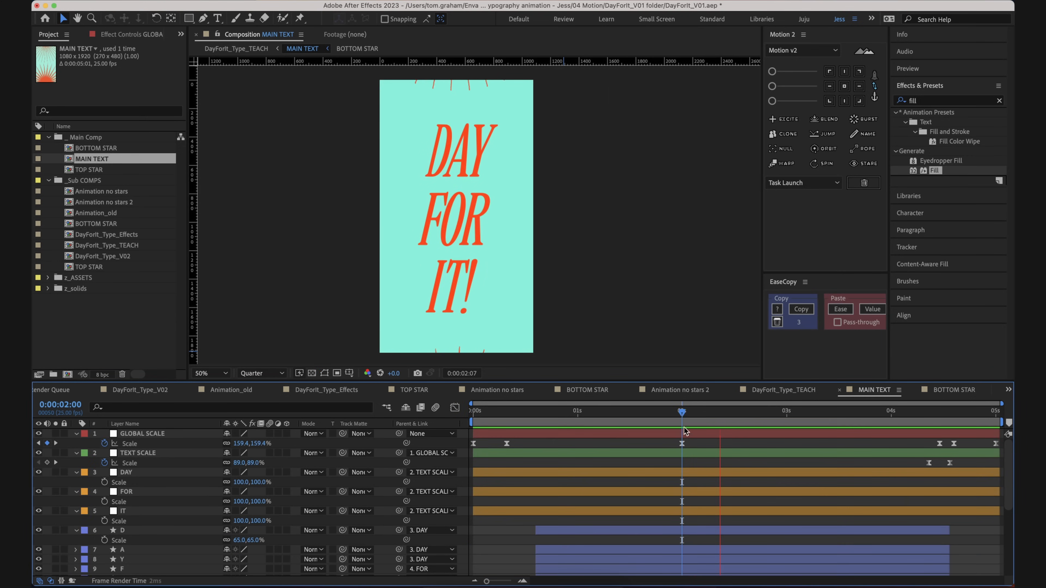
# - Open the Animation_old composition, scrub through its timeline for reference and return to the MAIN TEXT composition
pyautogui.press('space')
pyautogui.moveTo(683, 424); pyautogui.dragTo(682, 447)
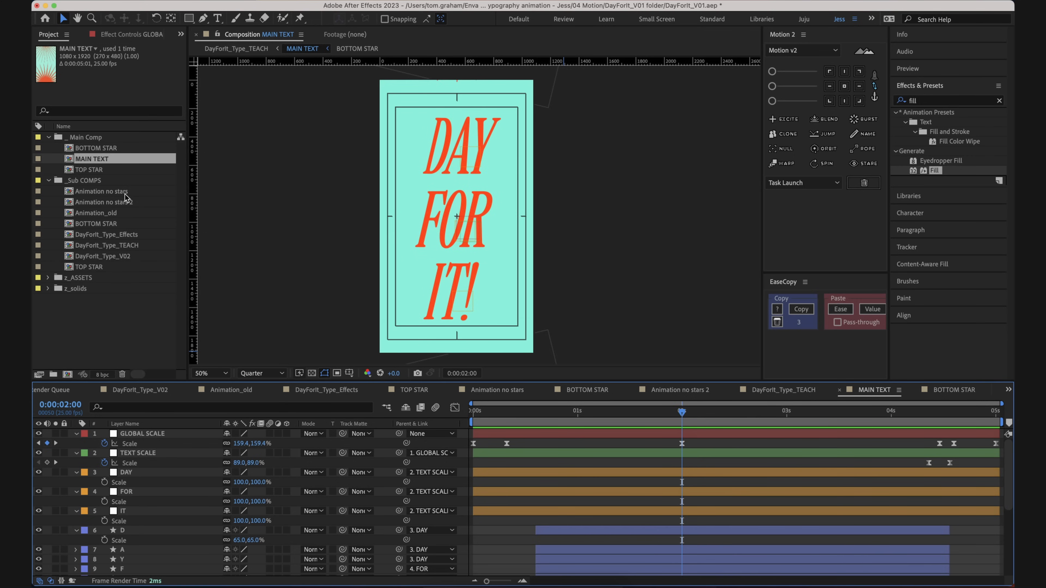
pyautogui.doubleClick(123, 213)
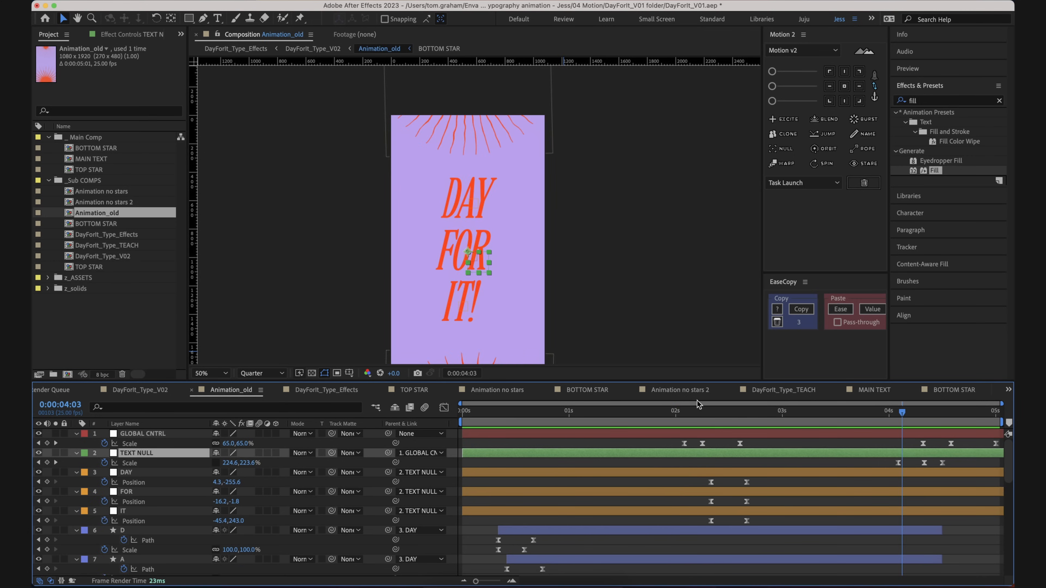
pyautogui.click(749, 412)
pyautogui.moveTo(760, 421); pyautogui.dragTo(365, 434)
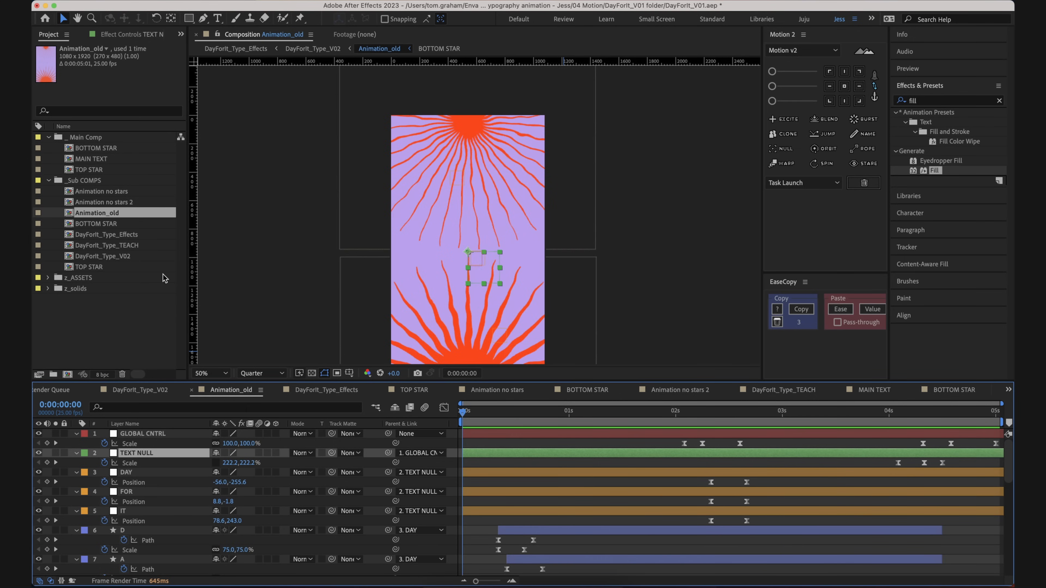
pyautogui.click(103, 169)
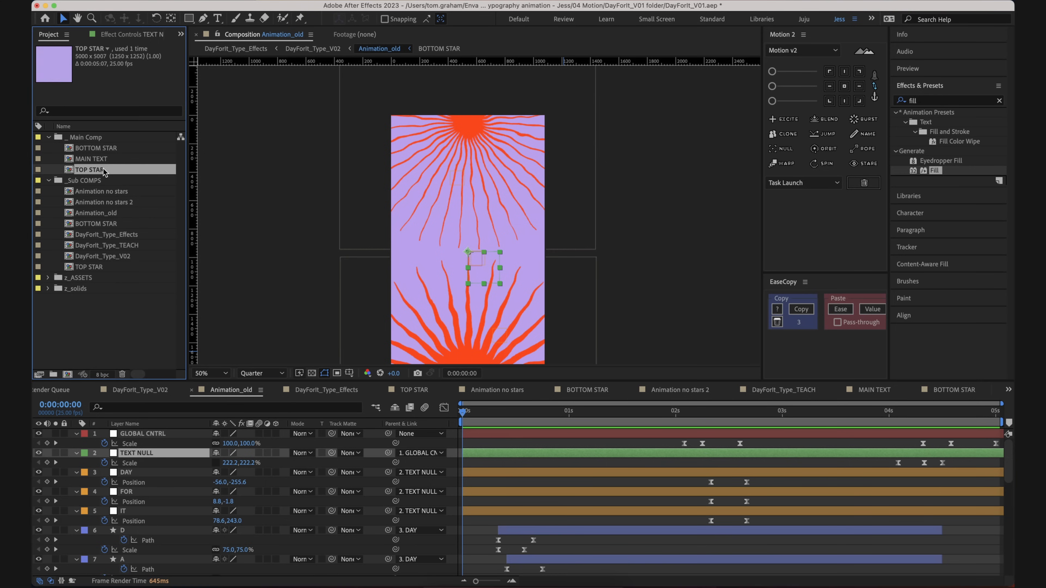
pyautogui.click(110, 157)
pyautogui.doubleClick(109, 158)
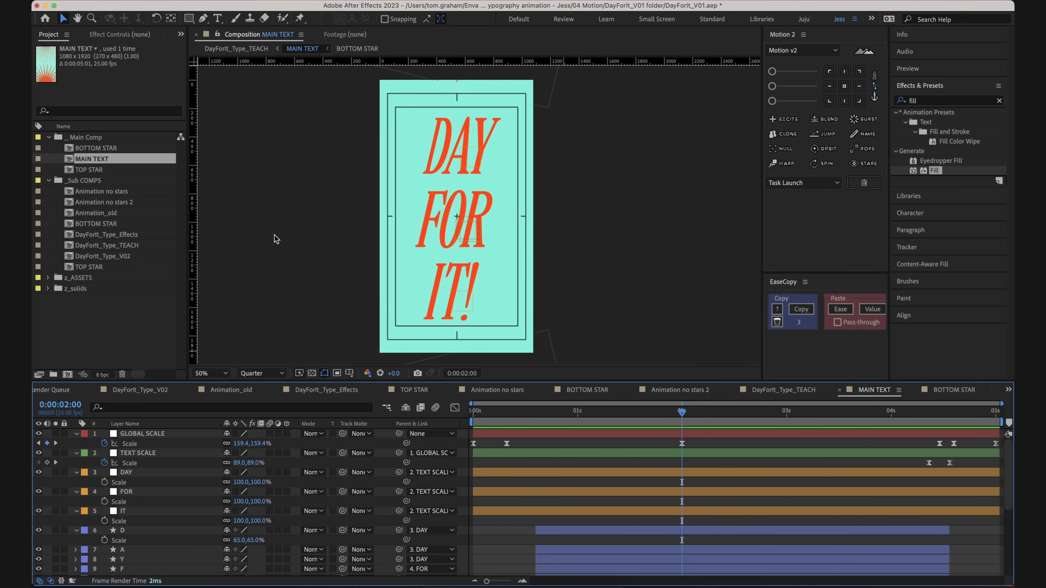
# - Move the BOTTOM STAR and TOP STAR compositions from the _Main Comp folder into the _Sub COMPS folder
pyautogui.click(137, 149)
pyautogui.keyDown('super'); pyautogui.click(100, 170); pyautogui.keyUp('super')
pyautogui.moveTo(99, 170); pyautogui.dragTo(104, 180)
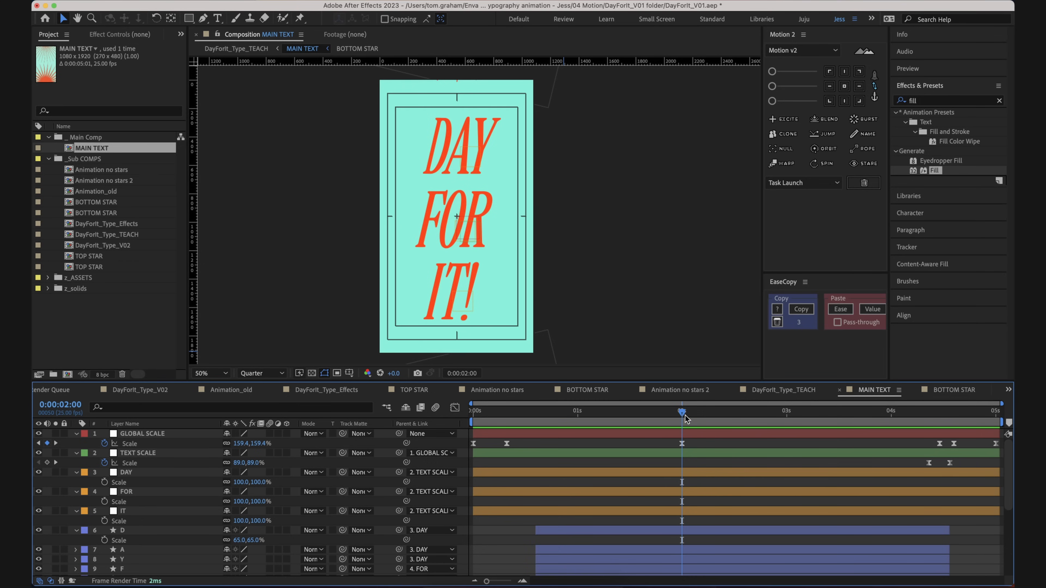
# - Copy GLOBAL SCALE's Scale keyframe near 0:00:00:08 onto 0:00:02:00 and preview the animation from the start
pyautogui.moveTo(684, 419); pyautogui.dragTo(699, 421)
pyautogui.hotkey('alt', 'Right')
pyautogui.hotkey('alt', 'Right')
pyautogui.hotkey('alt', 'Right')
pyautogui.hotkey('alt', 'Right')
pyautogui.click(507, 443)
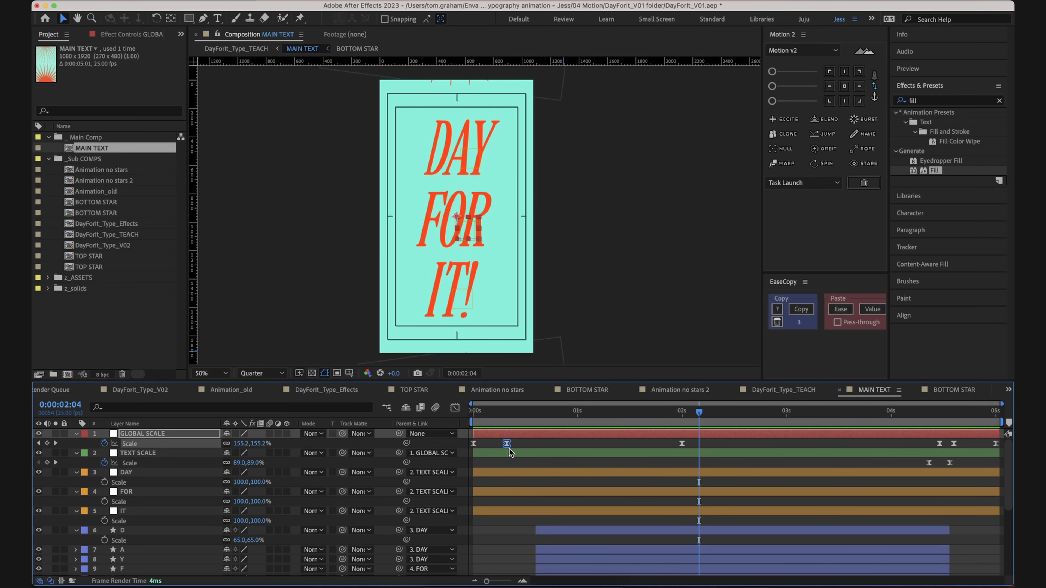
pyautogui.click(682, 420)
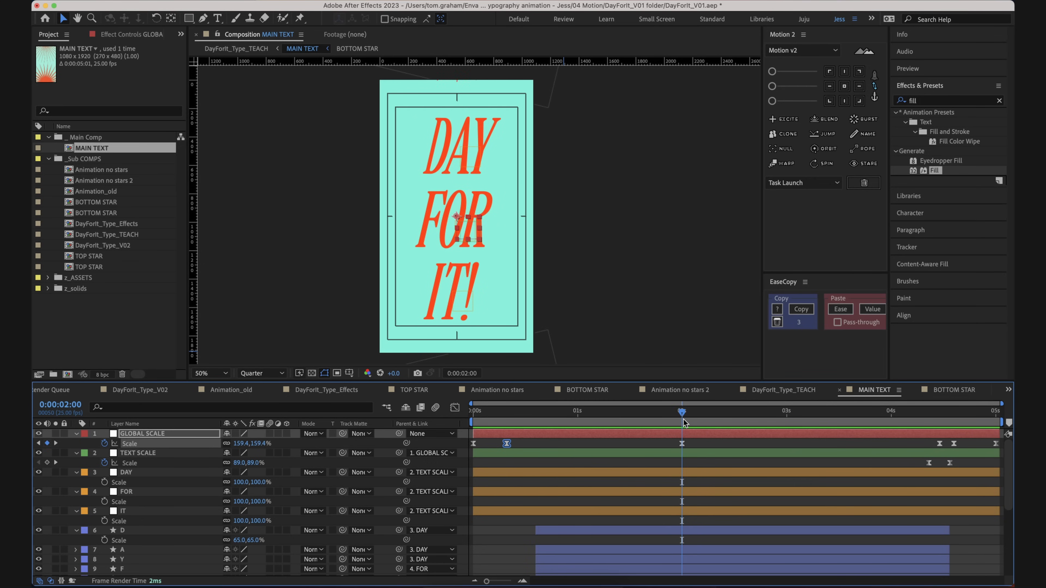
pyautogui.press('super+v')
pyautogui.moveTo(683, 419); pyautogui.dragTo(472, 421)
pyautogui.press('space')
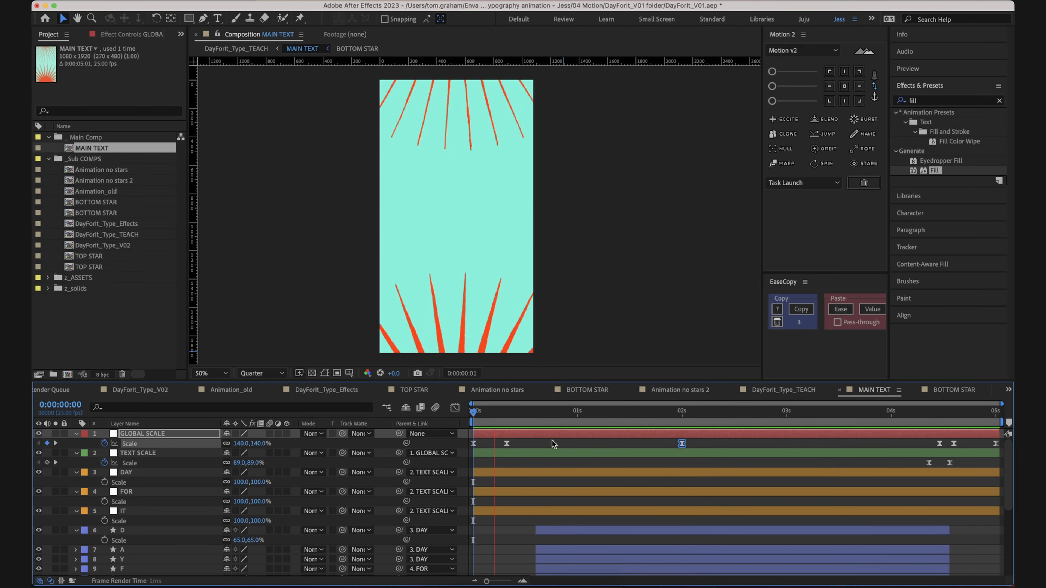
# - Add a Scale keyframe to GLOBAL SCALE at 0:00:02:04, four frames after the pasted one
pyautogui.moveTo(669, 420); pyautogui.dragTo(686, 415)
pyautogui.press('pagedown')
pyautogui.press('pagedown')
pyautogui.press('pagedown')
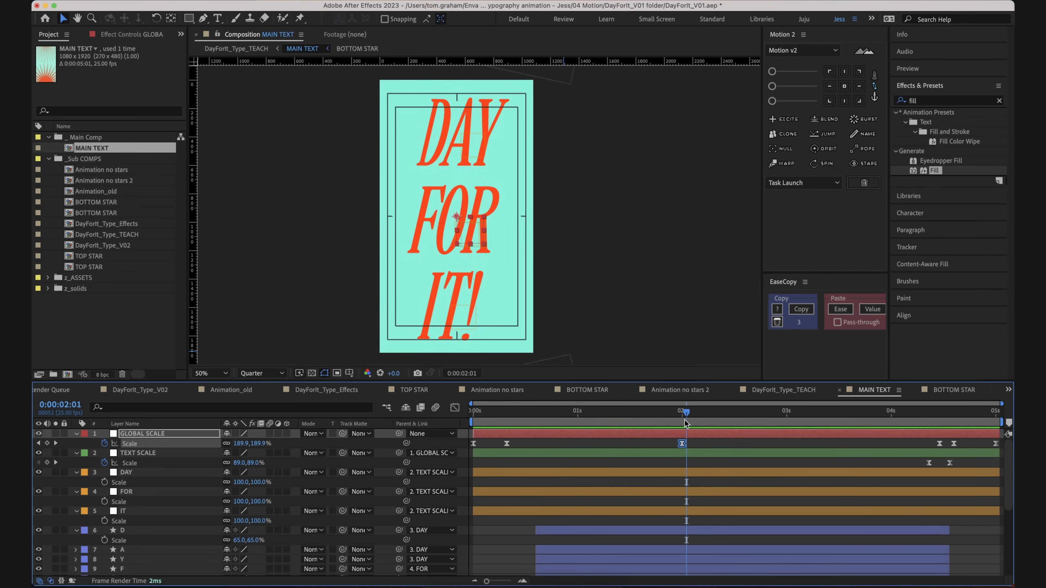
pyautogui.press('pageup')
pyautogui.press('pageup')
pyautogui.press('pageup')
pyautogui.press('pagedown')
pyautogui.press('pagedown')
pyautogui.press('pagedown')
pyautogui.press('pagedown')
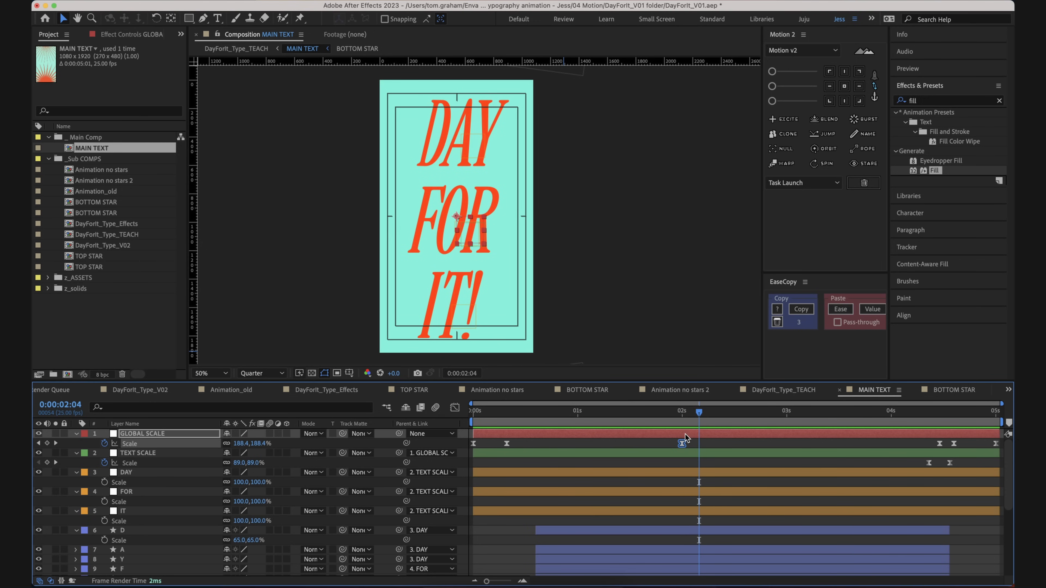
pyautogui.press('=')
pyautogui.press('=')
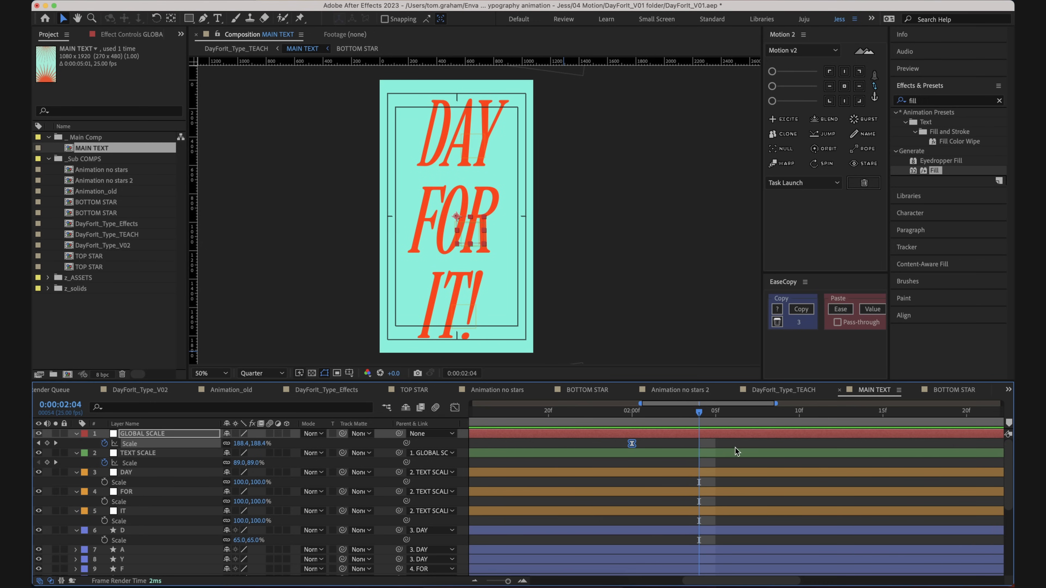
pyautogui.click(47, 443)
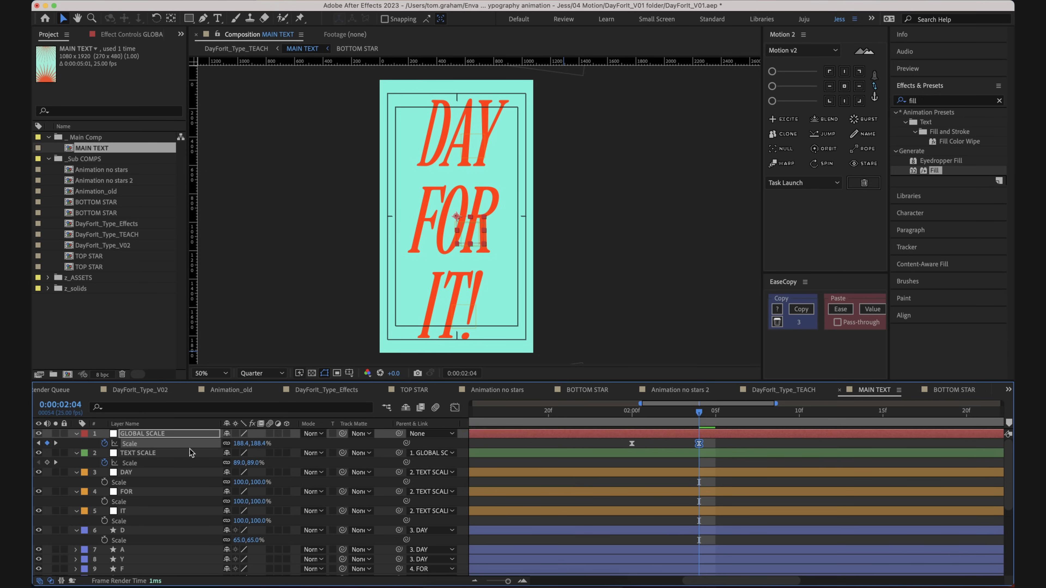
# - Lower GLOBAL SCALE's Scale keyframe at 0:00:02:04 to 100%, matching the keyframe near 0:00:04:11
pyautogui.click(719, 444)
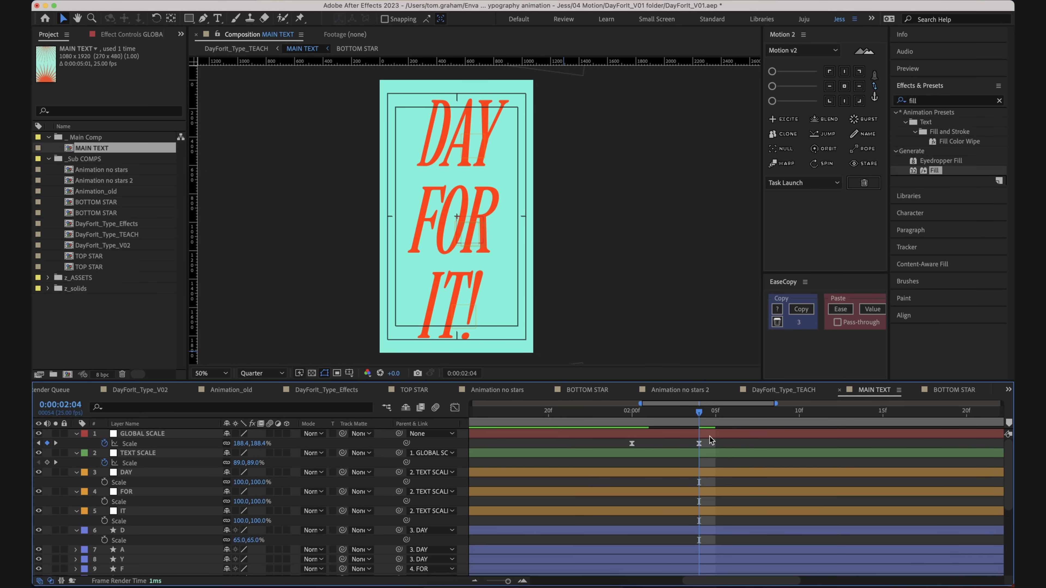
pyautogui.moveTo(252, 444); pyautogui.dragTo(222, 454)
pyautogui.press('-')
pyautogui.press('-')
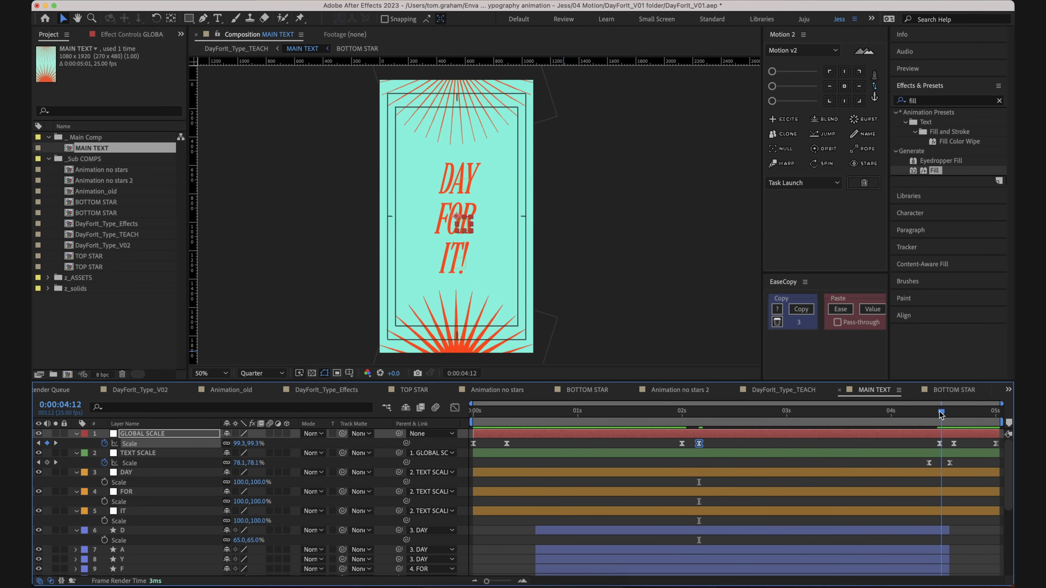
pyautogui.click(939, 412)
pyautogui.moveTo(937, 440); pyautogui.dragTo(700, 434)
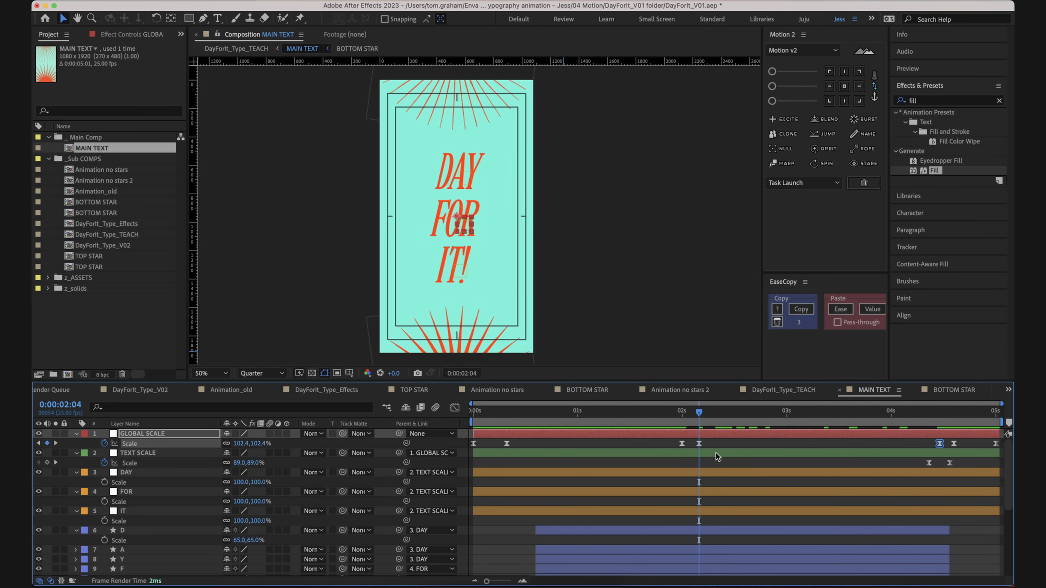
pyautogui.click(718, 442)
# - Preview the scale-down around 0:00:02:00 and add a 190% Scale keyframe to GLOBAL SCALE at 0:00:01:23
pyautogui.moveTo(702, 412); pyautogui.dragTo(639, 420)
pyautogui.press('=')
pyautogui.press('=')
pyautogui.press('space')
pyautogui.press('space')
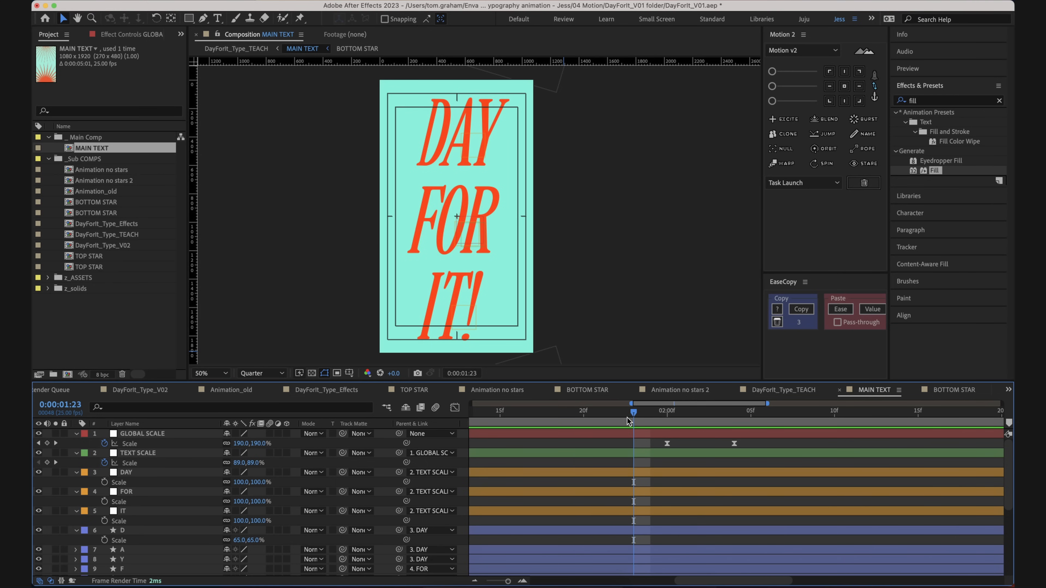
pyautogui.click(47, 443)
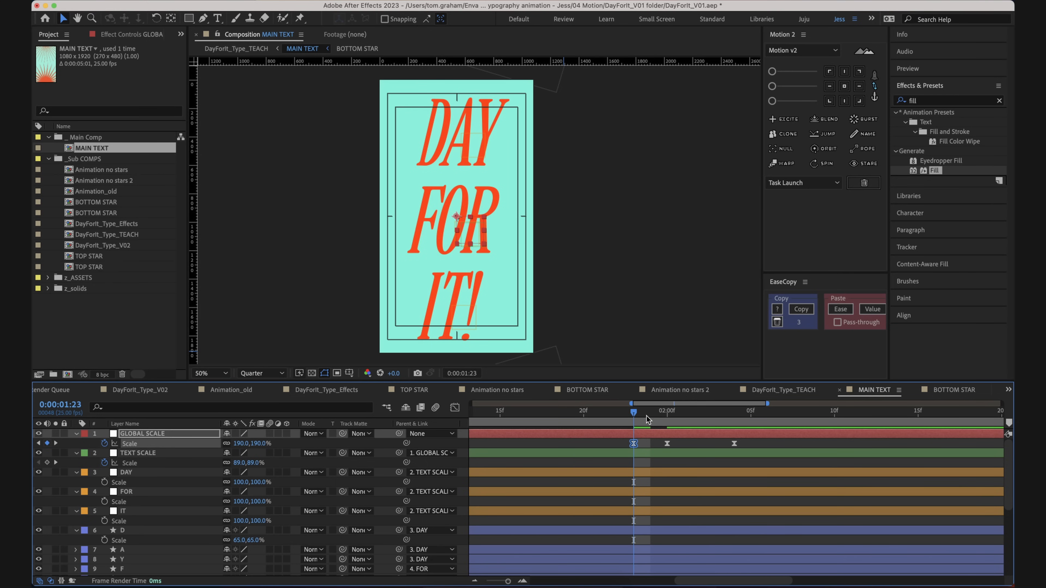
# - Raise GLOBAL SCALE's Scale keyframe at 0:00:02:00 above 190% as an anticipation peak and preview it
pyautogui.moveTo(636, 421); pyautogui.dragTo(662, 422)
pyautogui.moveTo(265, 450); pyautogui.dragTo(274, 449)
pyautogui.press('space')
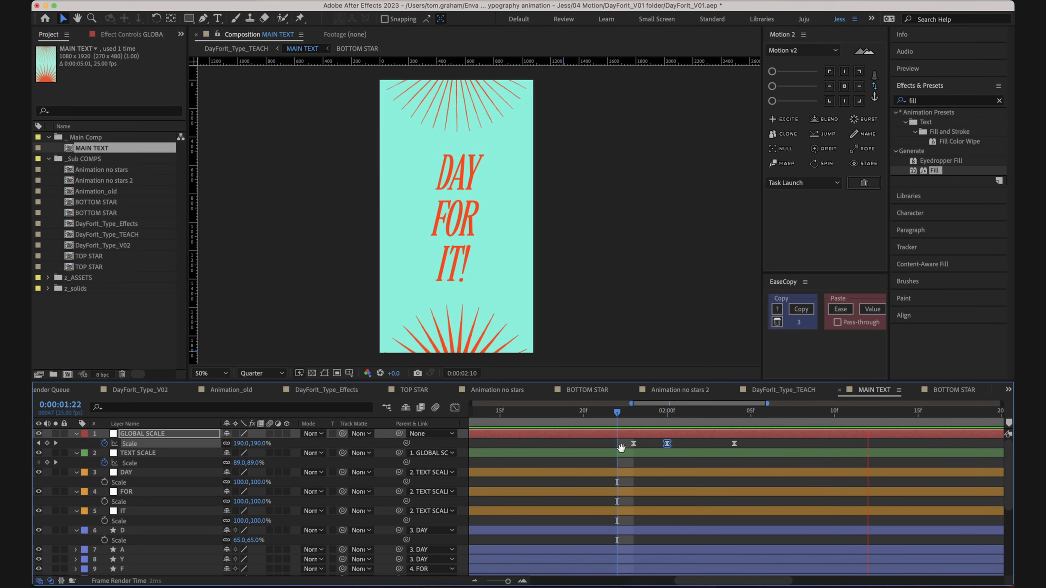
pyautogui.press('space')
# - Retime GLOBAL SCALE's three middle Scale keyframes to 0:00:02:00, 0:00:02:03 and 0:00:02:08
pyautogui.hscroll(-1, 638, 459)
pyautogui.click(652, 419)
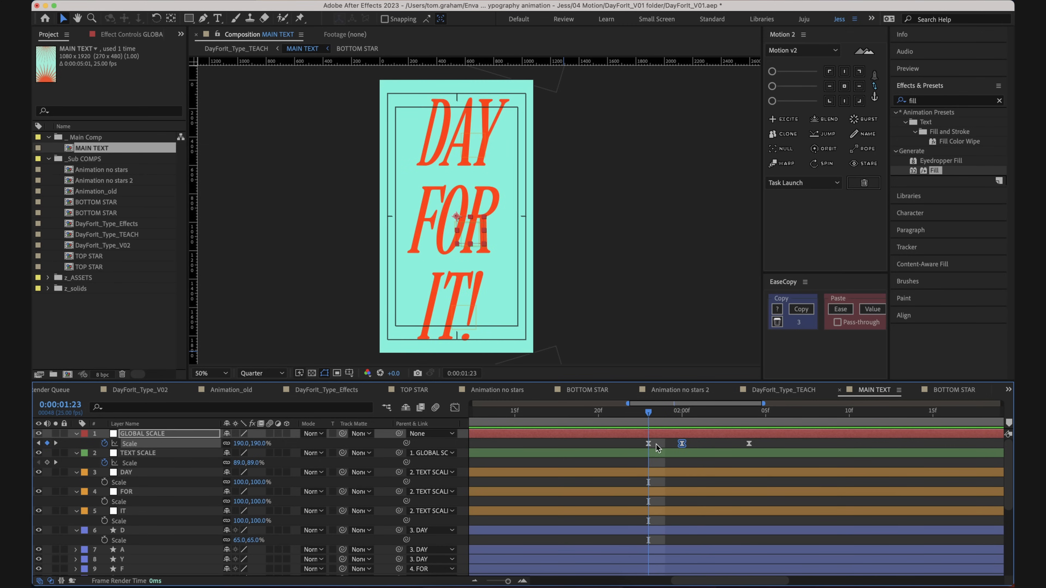
pyautogui.moveTo(645, 445); pyautogui.dragTo(636, 443)
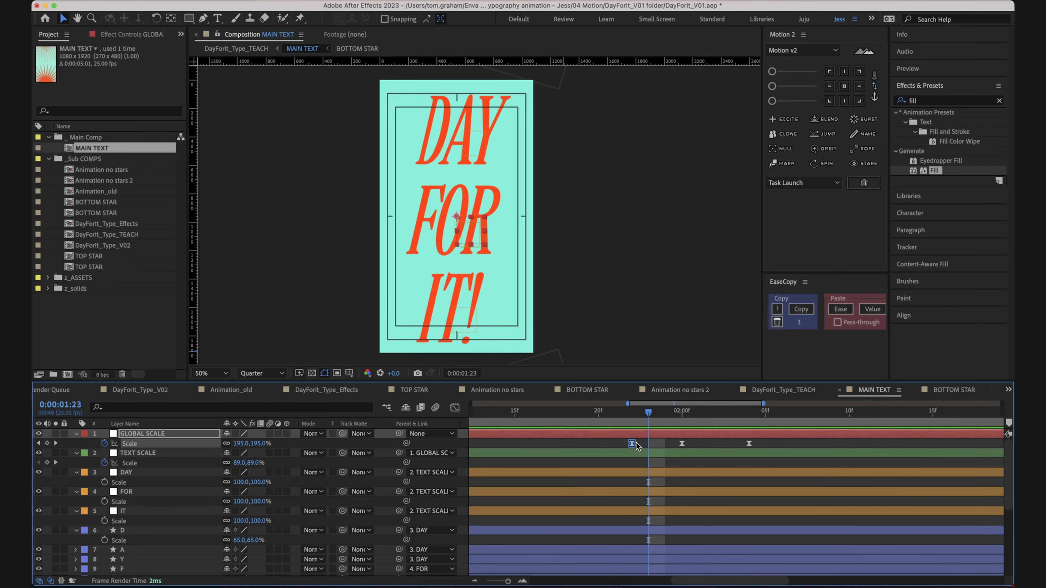
pyautogui.moveTo(752, 446); pyautogui.dragTo(768, 447)
pyautogui.click(608, 417)
pyautogui.moveTo(614, 444)
pyautogui.mouseDown()
pyautogui.moveTo(848, 468)
pyautogui.moveTo(640, 443)
pyautogui.moveTo(680, 444)
pyautogui.mouseUp()
pyautogui.click(681, 419)
# - In the Graph Editor, lengthen the incoming ease handle at 0:00:02:08 and adjust the handles of the Scale peak at 0:00:02:03
pyautogui.click(455, 407)
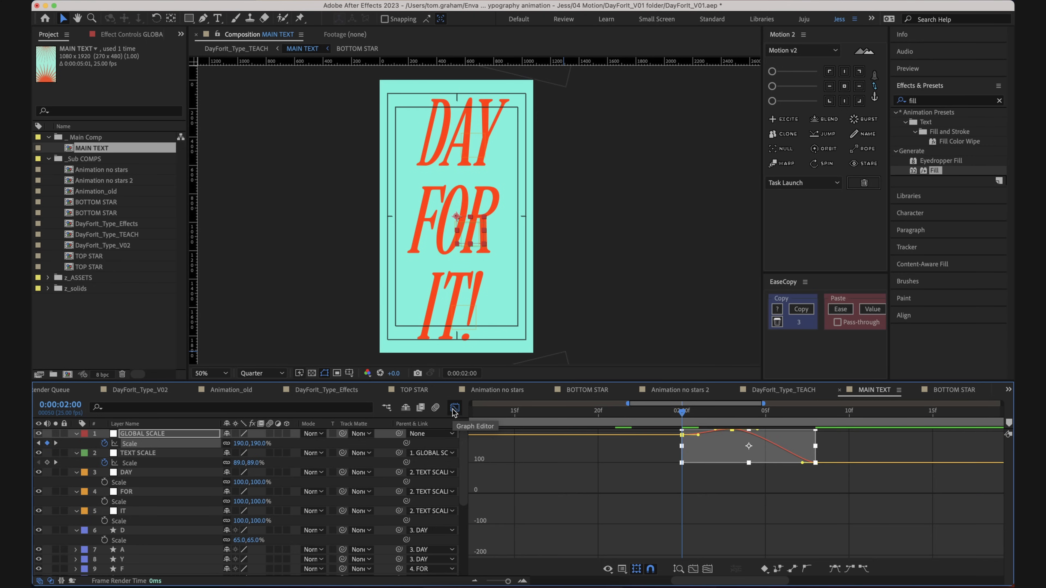
pyautogui.press('space')
pyautogui.moveTo(764, 442); pyautogui.dragTo(756, 490)
pyautogui.moveTo(725, 521)
pyautogui.mouseDown()
pyautogui.moveTo(660, 466)
pyautogui.moveTo(730, 483)
pyautogui.moveTo(722, 470)
pyautogui.mouseUp()
pyautogui.moveTo(815, 500)
pyautogui.mouseDown()
pyautogui.moveTo(801, 539)
pyautogui.moveTo(785, 513)
pyautogui.mouseUp()
pyautogui.click(759, 478)
pyautogui.click(725, 477)
pyautogui.moveTo(707, 478); pyautogui.dragTo(736, 479)
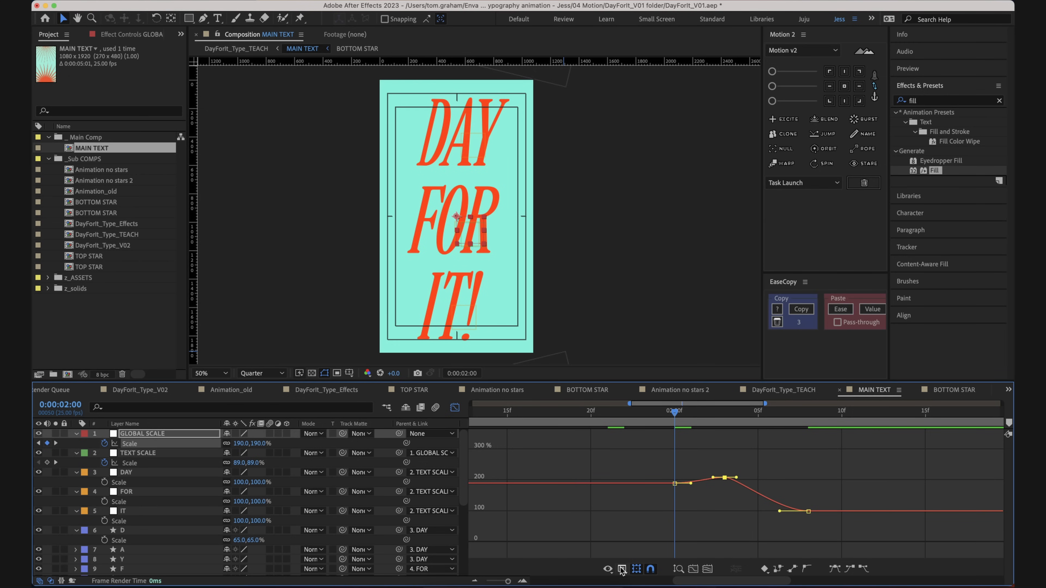
# - Fit the Scale curve in view, shorten the peak's incoming handle, lengthen the outgoing handle at 0:00:02:00 and preview the motion
pyautogui.click(679, 570)
pyautogui.click(700, 526)
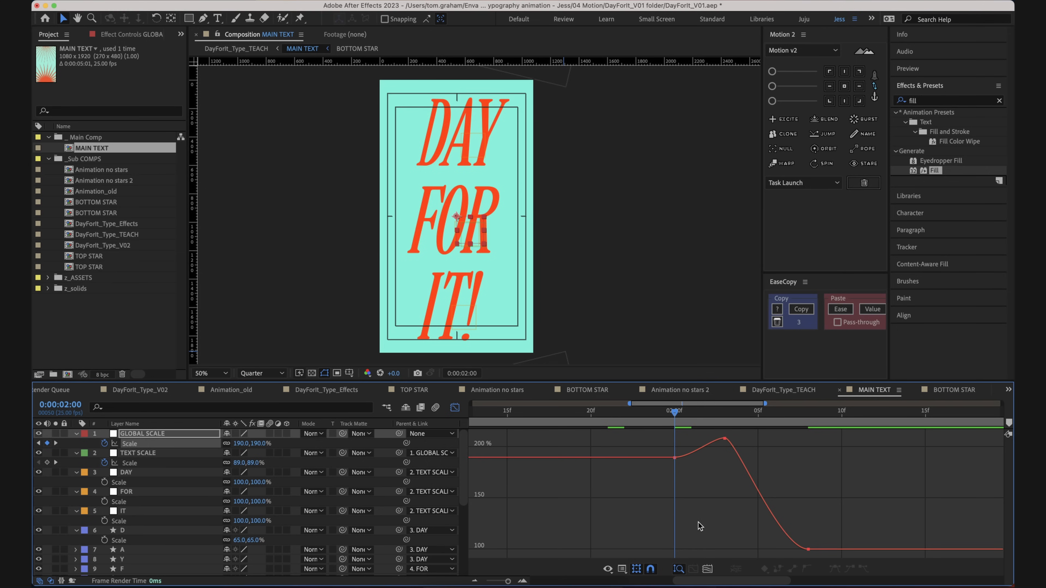
pyautogui.moveTo(750, 457); pyautogui.dragTo(719, 432)
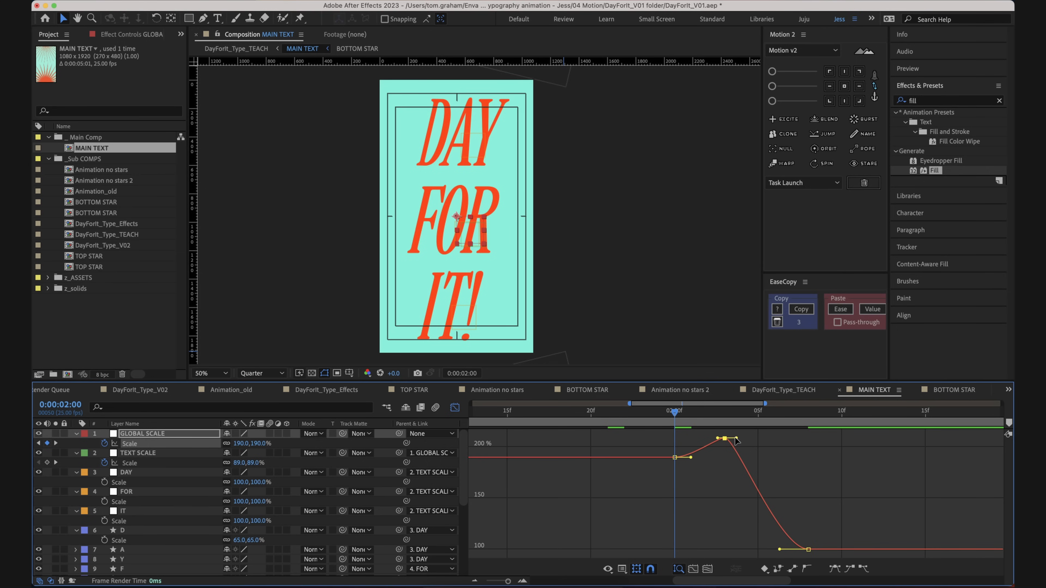
pyautogui.click(725, 479)
pyautogui.moveTo(712, 477); pyautogui.dragTo(695, 458)
pyautogui.press('space')
pyautogui.press('space')
pyautogui.scroll(2, 681, 438)
pyautogui.click(653, 413)
pyautogui.press('space')
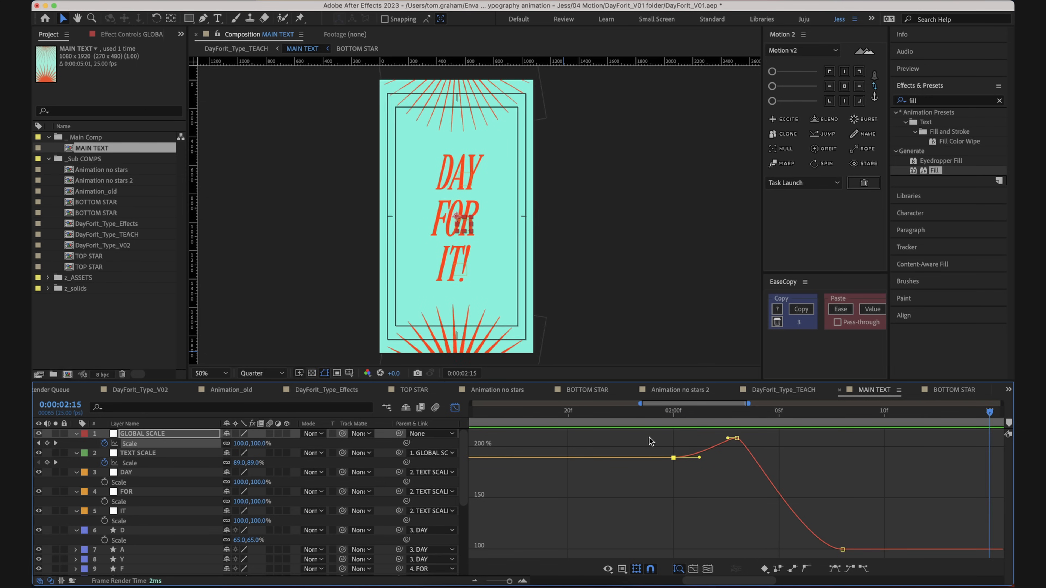
# - Raise GLOBAL SCALE's Scale peak at 0:00:02:03 to about 211% and preview the bounce
pyautogui.click(677, 416)
pyautogui.moveTo(740, 439); pyautogui.dragTo(736, 467)
pyautogui.click(728, 461)
pyautogui.click(736, 418)
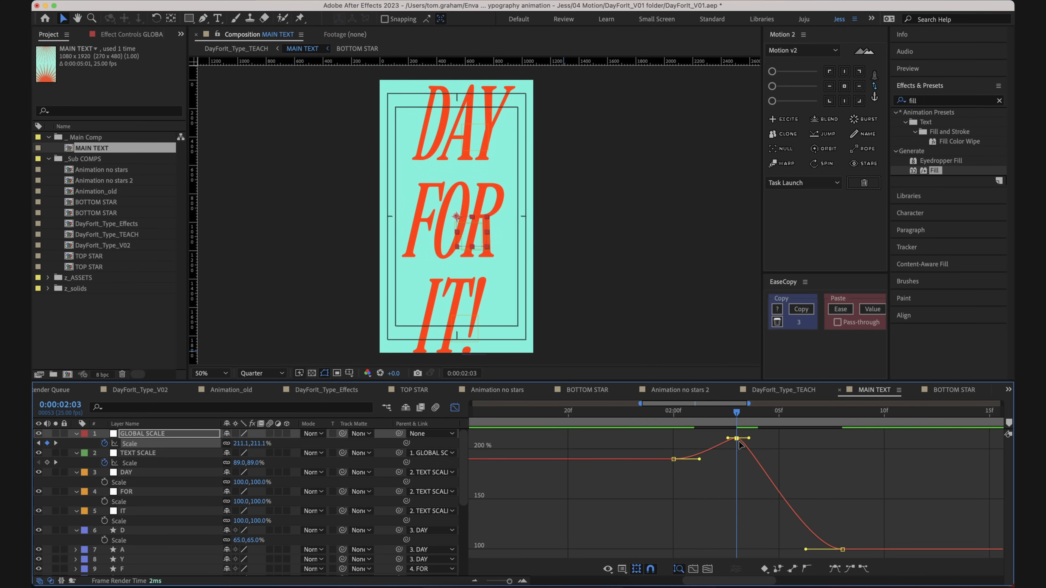
pyautogui.press('space')
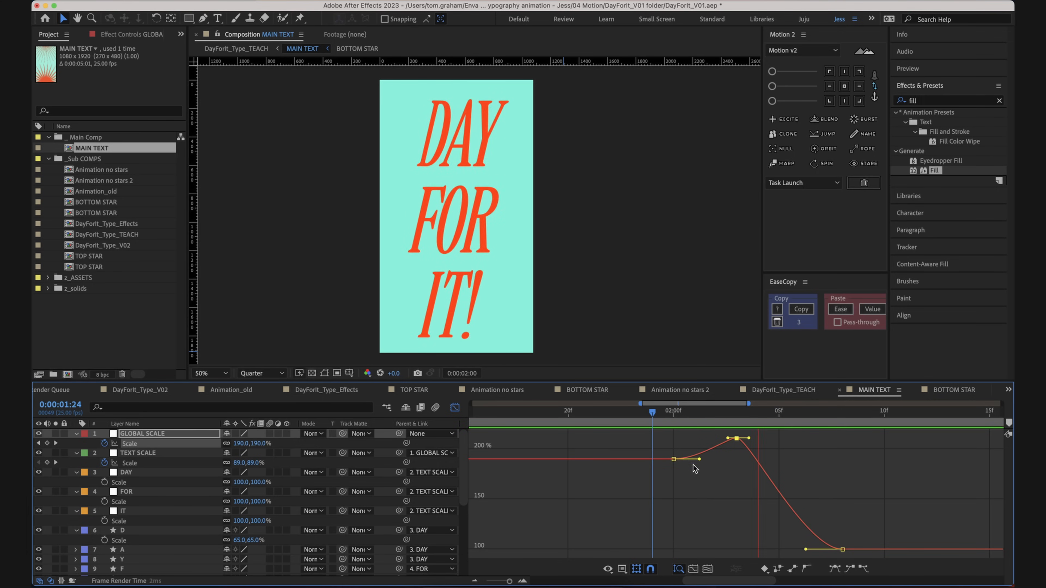
pyautogui.press('space')
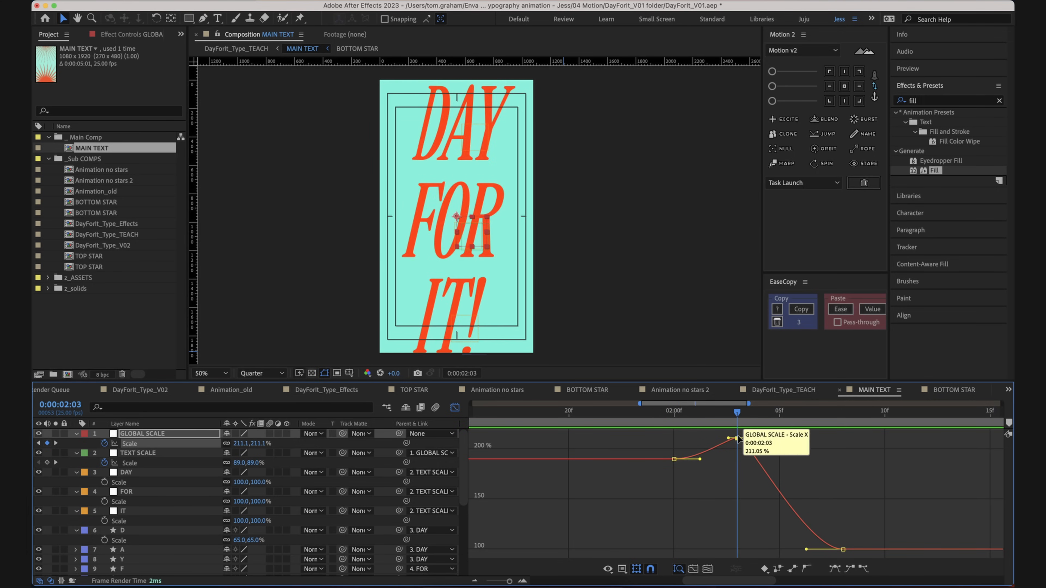
pyautogui.press('space')
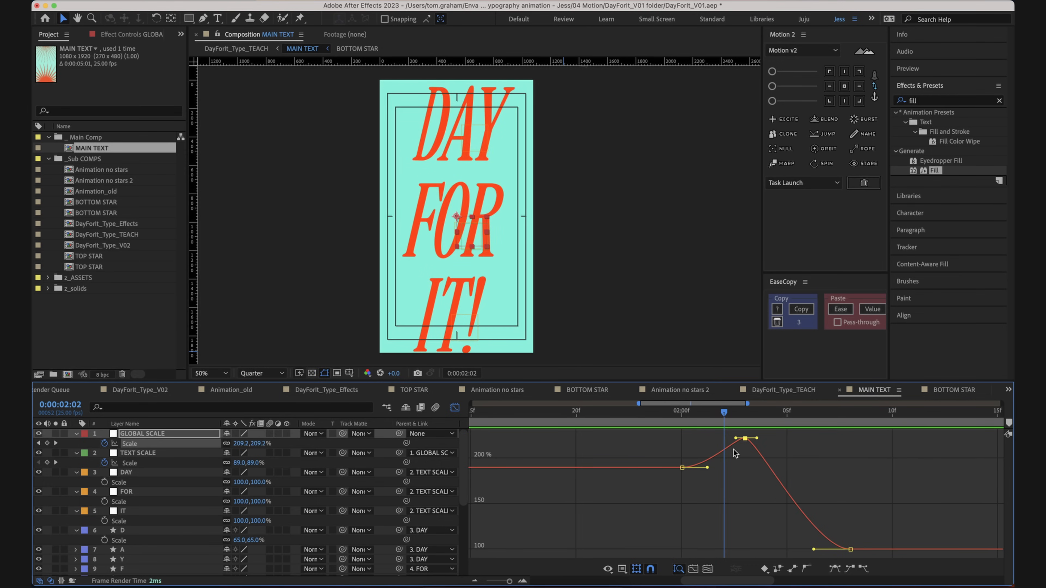
pyautogui.press('space')
# - Leave the Graph Editor, look through the layer list and return to 0:00:00:00
pyautogui.click(455, 407)
pyautogui.click(680, 470)
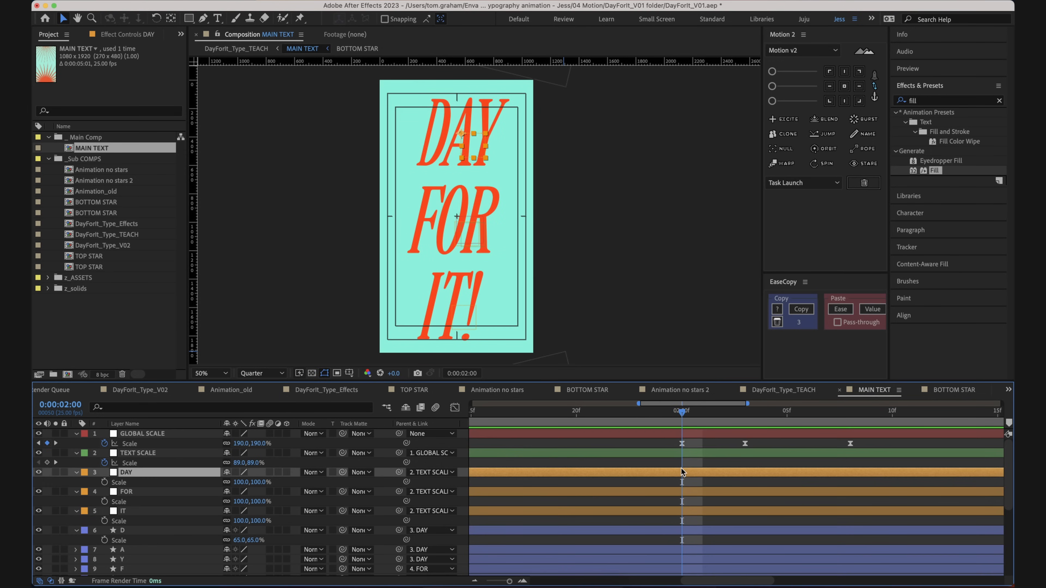
pyautogui.click(676, 453)
pyautogui.click(153, 472)
pyautogui.scroll(-2, 154, 473)
pyautogui.scroll(-5, 150, 486)
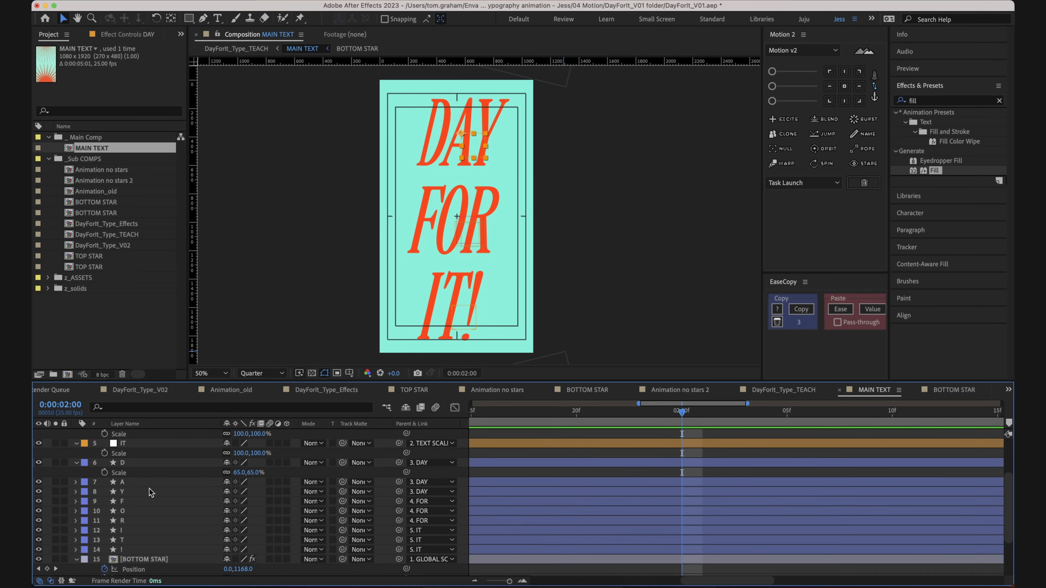
pyautogui.scroll(5, 623, 462)
pyautogui.moveTo(615, 413); pyautogui.dragTo(198, 361)
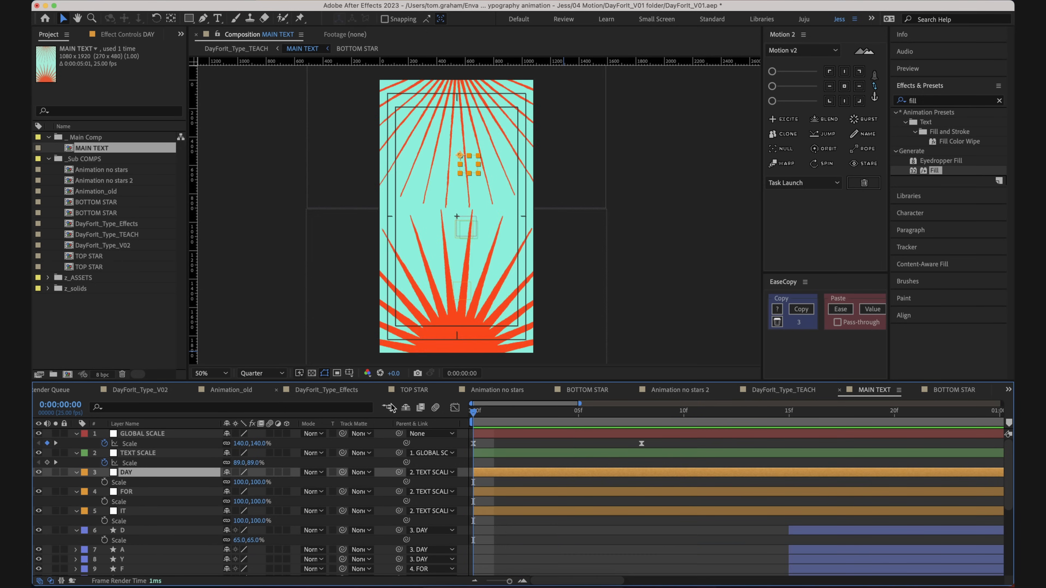
# - Preview the MAIN TEXT composition's animation from its start
pyautogui.click(566, 537)
pyautogui.scroll(-2, 558, 289)
pyautogui.press('space')
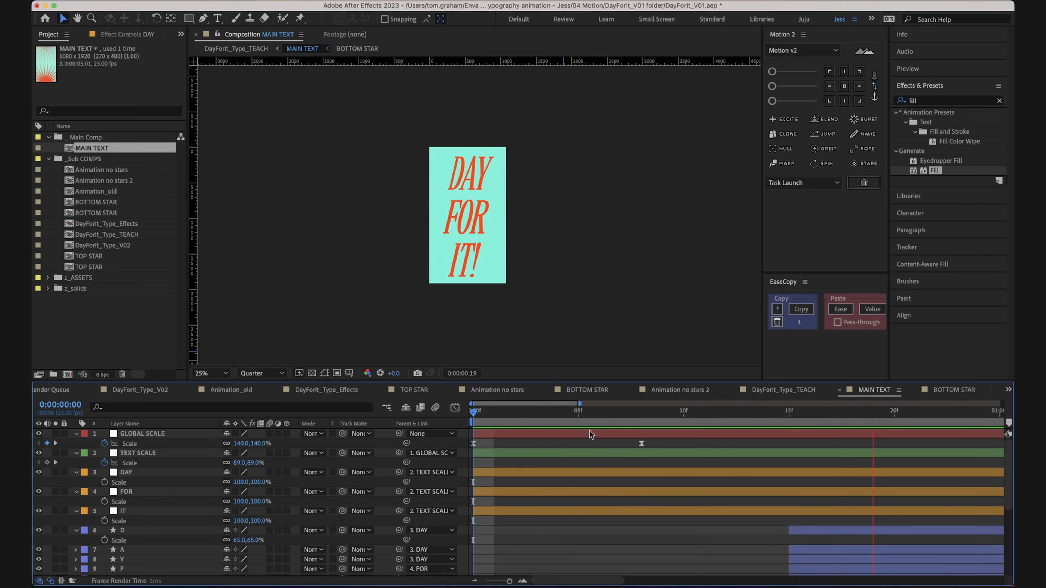
pyautogui.press('space')
# - Extend the starts of all nine letter layers, D through !, back to frame 8 in the timeline
pyautogui.click(643, 413)
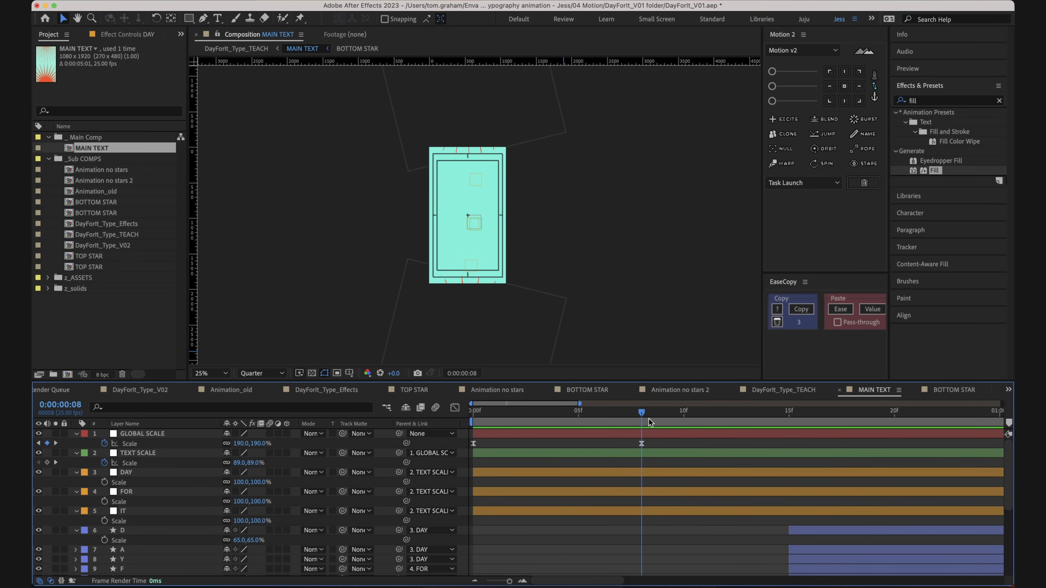
pyautogui.scroll(-1, 641, 495)
pyautogui.hscroll(3, 641, 494)
pyautogui.click(700, 506)
pyautogui.scroll(-3, 702, 515)
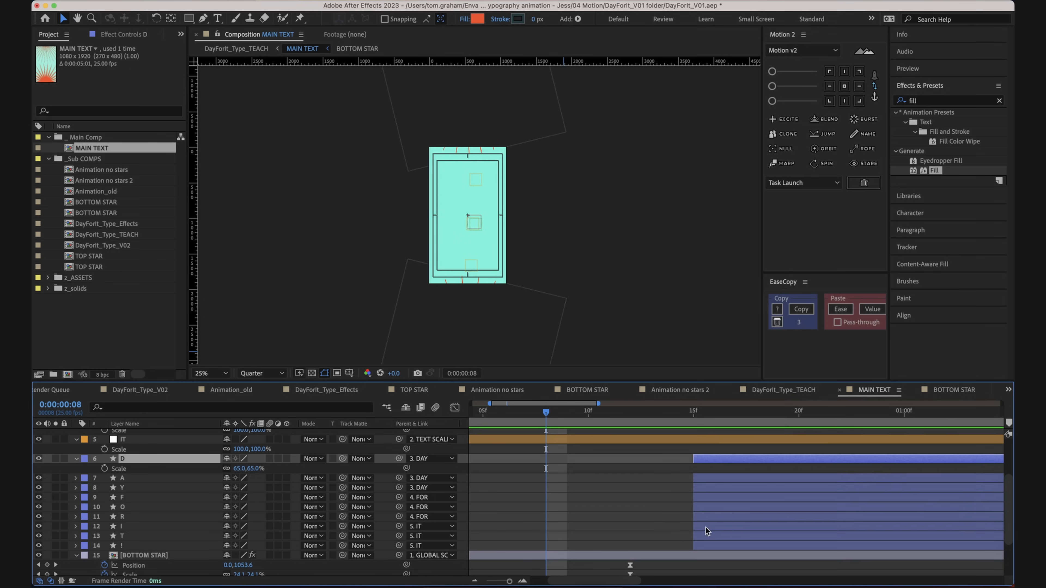
pyautogui.keyDown('shift'); pyautogui.click(705, 535); pyautogui.keyUp('shift')
pyautogui.keyDown('shift'); pyautogui.click(703, 548); pyautogui.keyUp('shift')
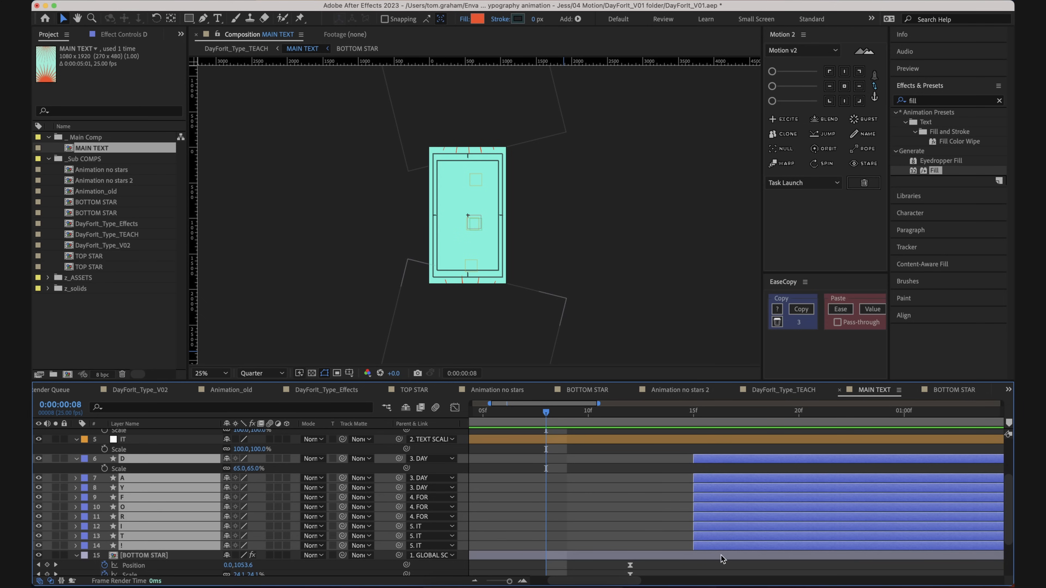
pyautogui.moveTo(678, 530); pyautogui.dragTo(551, 524)
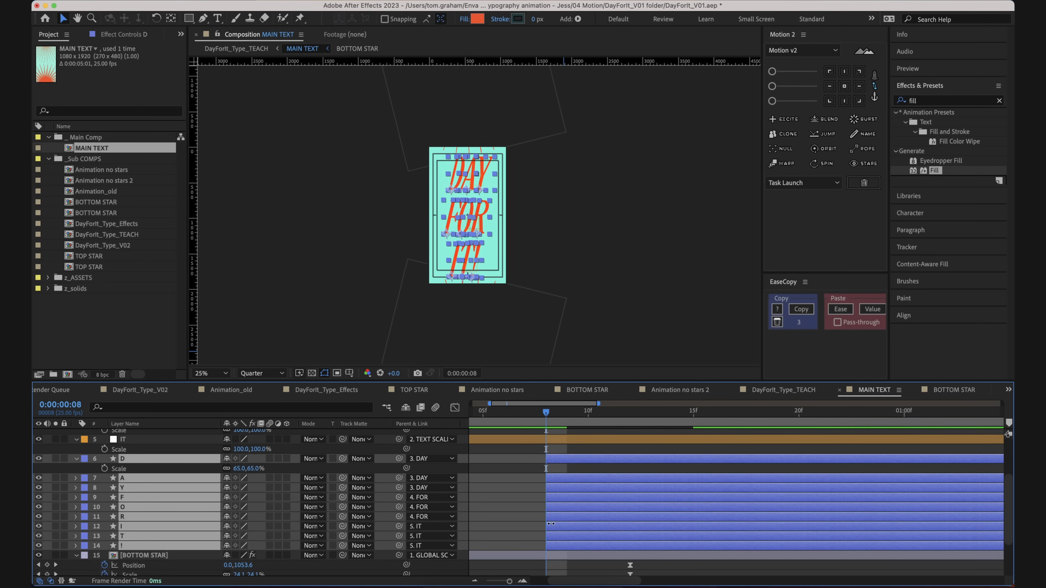
pyautogui.click(546, 470)
pyautogui.click(552, 456)
pyautogui.click(543, 471)
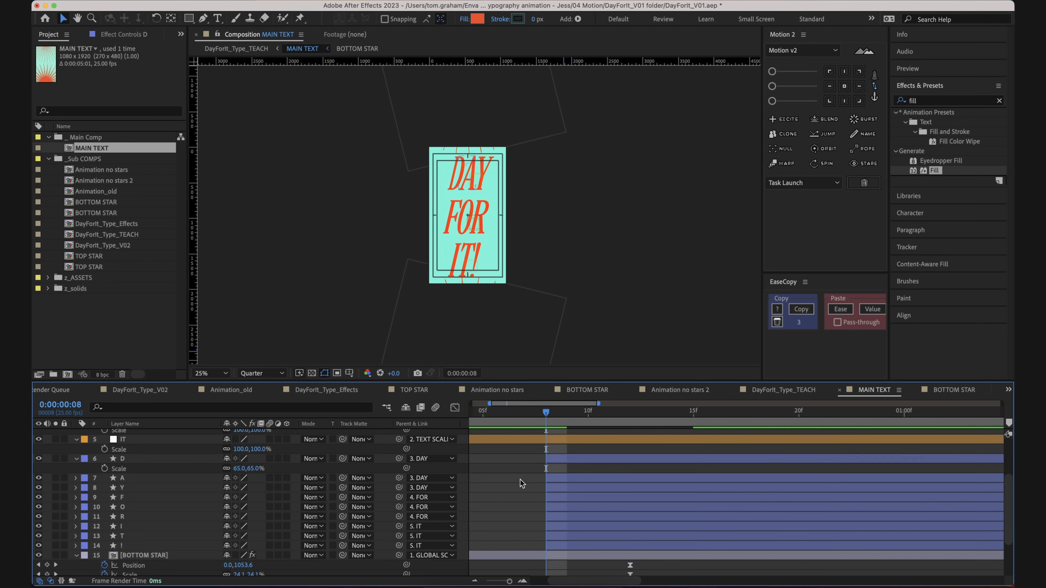
# - Select the letter layers D through ! and collapse their open Scale property
pyautogui.scroll(2, 524, 167)
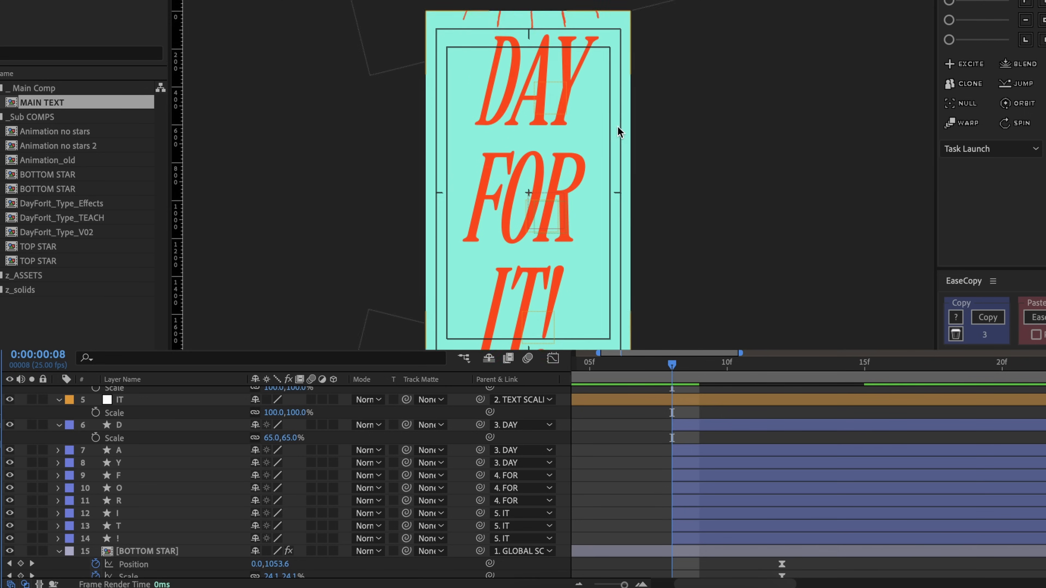
pyautogui.moveTo(618, 126); pyautogui.dragTo(639, 116)
pyautogui.moveTo(659, 366)
pyautogui.mouseDown()
pyautogui.moveTo(649, 365)
pyautogui.moveTo(716, 367)
pyautogui.moveTo(680, 370)
pyautogui.mouseUp()
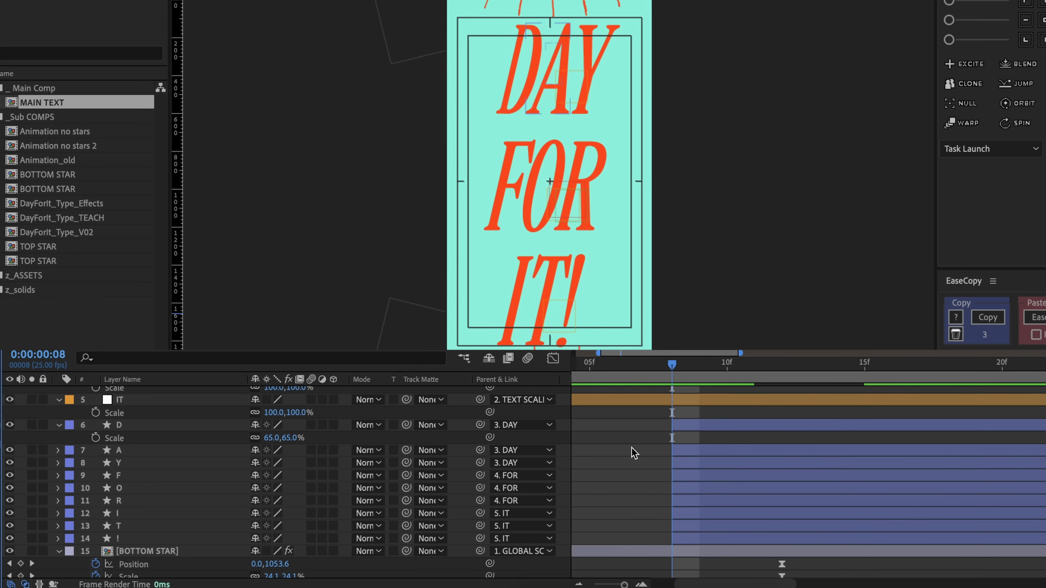
pyautogui.click(672, 429)
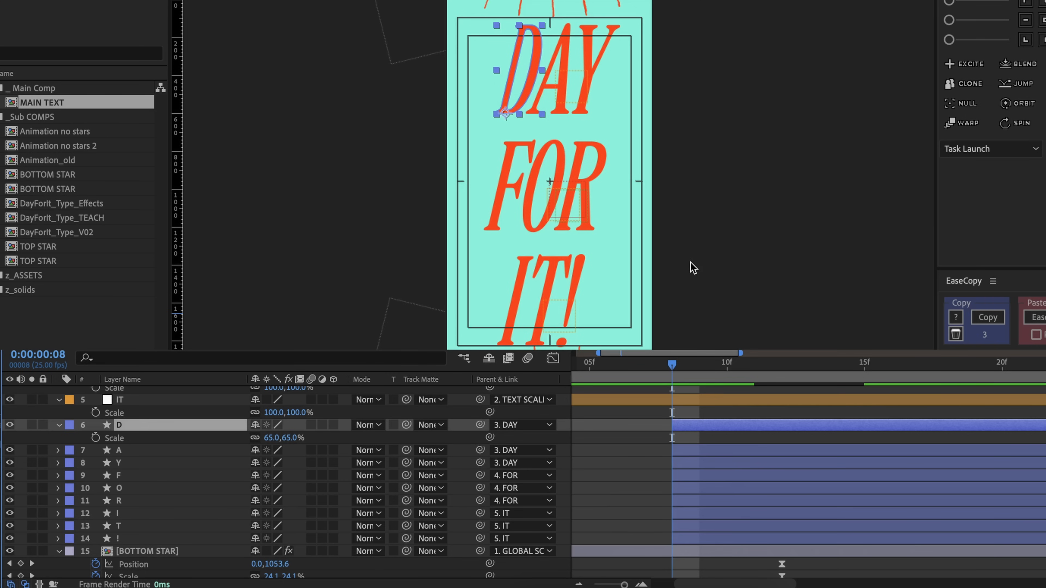
pyautogui.keyDown('shift'); pyautogui.click(153, 540); pyautogui.keyUp('shift')
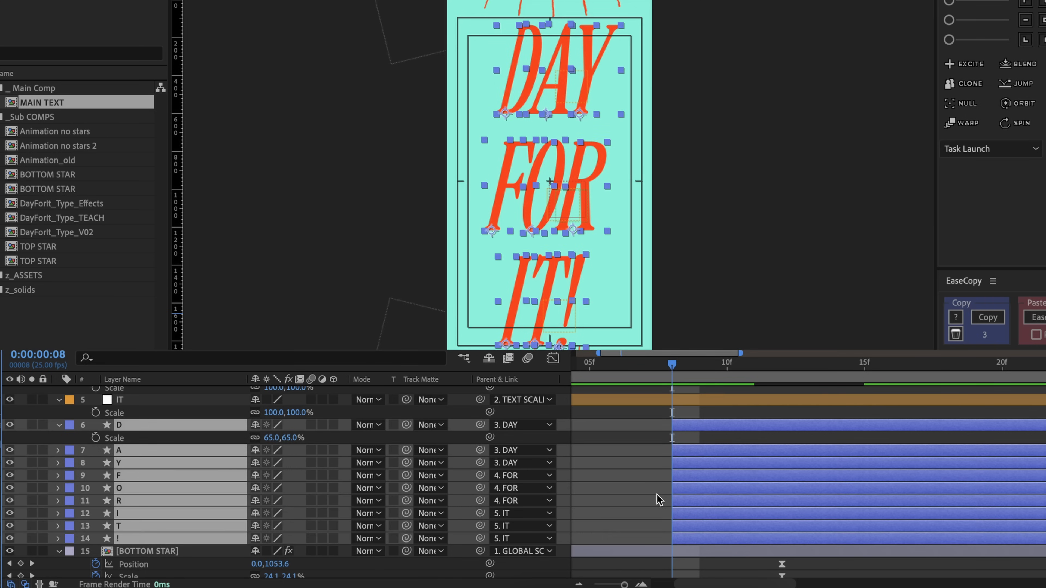
pyautogui.press('s')
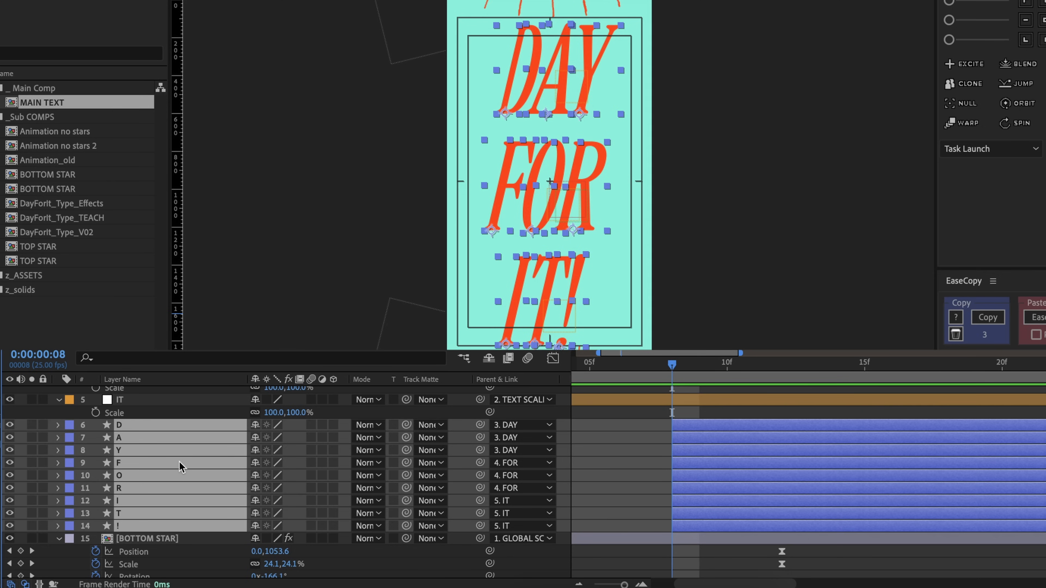
pyautogui.scroll(5, 625, 475)
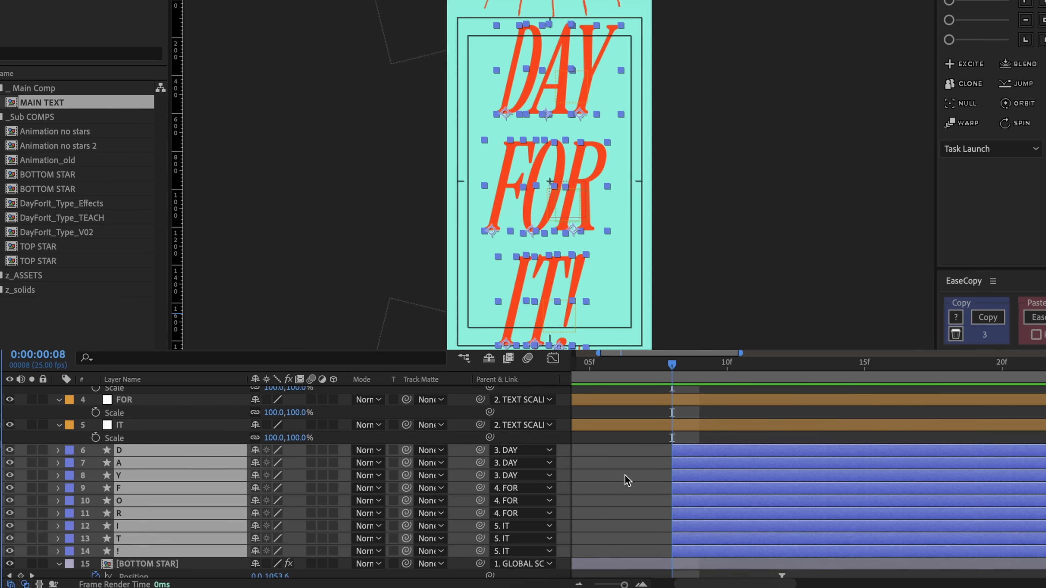
pyautogui.moveTo(654, 368); pyautogui.dragTo(790, 402)
pyautogui.moveTo(906, 451)
pyautogui.mouseDown()
pyautogui.moveTo(661, 409)
pyautogui.moveTo(707, 420)
pyautogui.mouseUp()
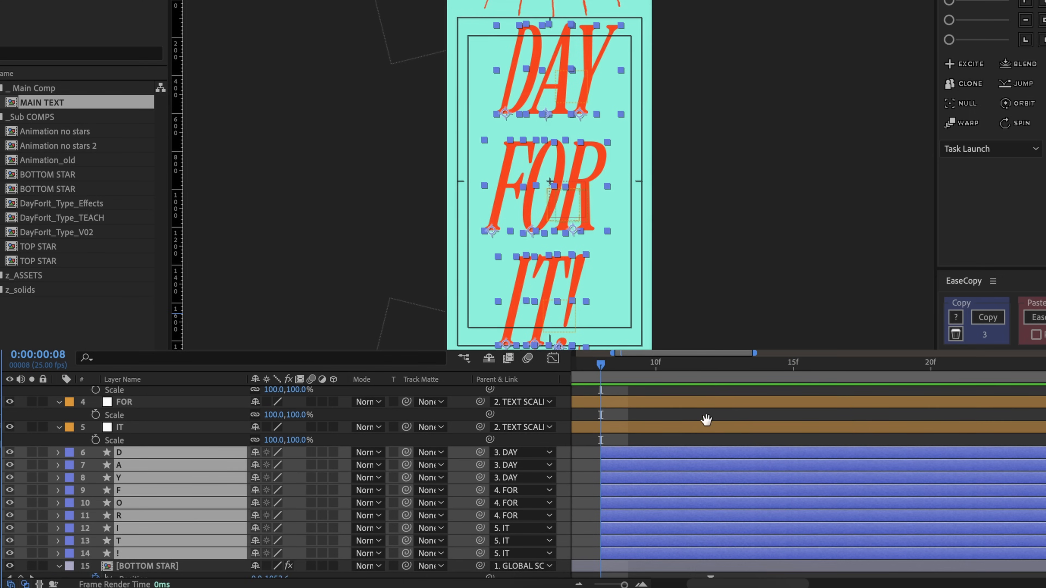
pyautogui.scroll(4, 800, 477)
pyautogui.moveTo(951, 512); pyautogui.dragTo(888, 494)
pyautogui.click(875, 418)
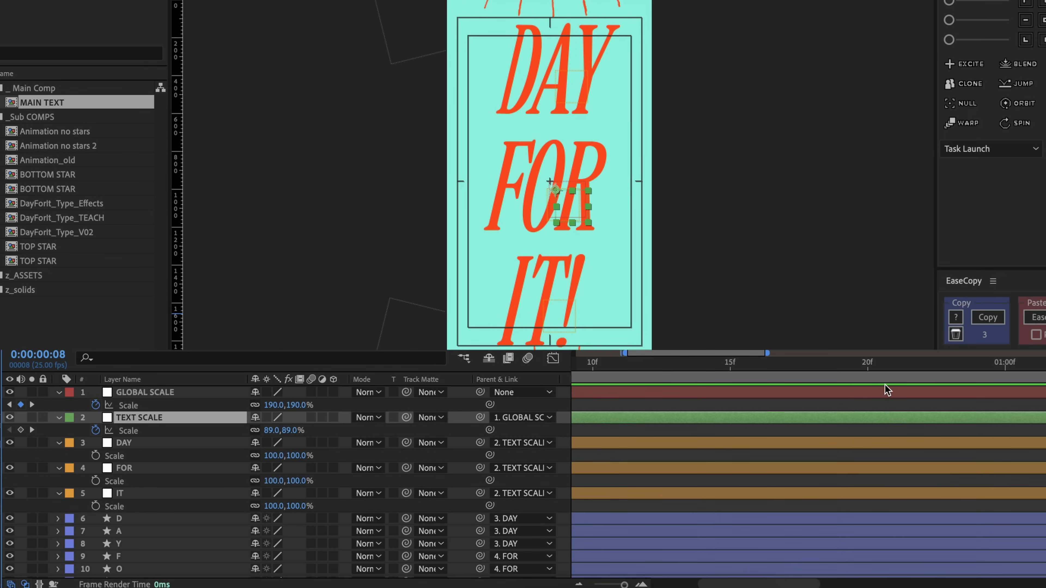
pyautogui.moveTo(854, 368); pyautogui.dragTo(856, 382)
pyautogui.moveTo(667, 497); pyautogui.dragTo(925, 488)
pyautogui.click(770, 364)
pyautogui.moveTo(778, 368); pyautogui.dragTo(794, 373)
pyautogui.click(758, 498)
pyautogui.moveTo(811, 543); pyautogui.dragTo(709, 459)
# - Reveal Scale for all nine letter layers and set a Scale keyframe on each at frame 8
pyautogui.click(725, 430)
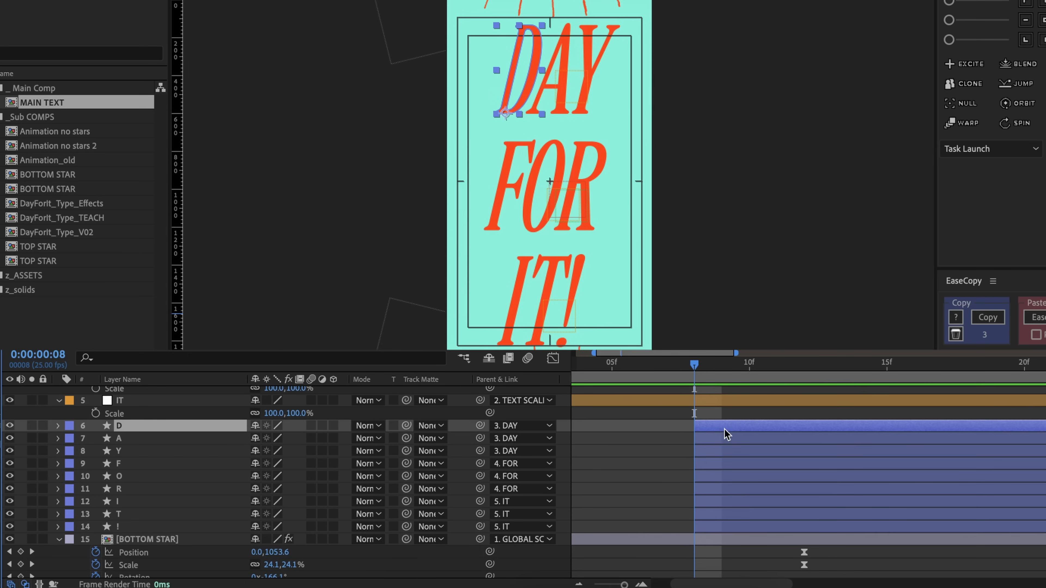
pyautogui.keyDown('shift'); pyautogui.click(731, 528); pyautogui.keyUp('shift')
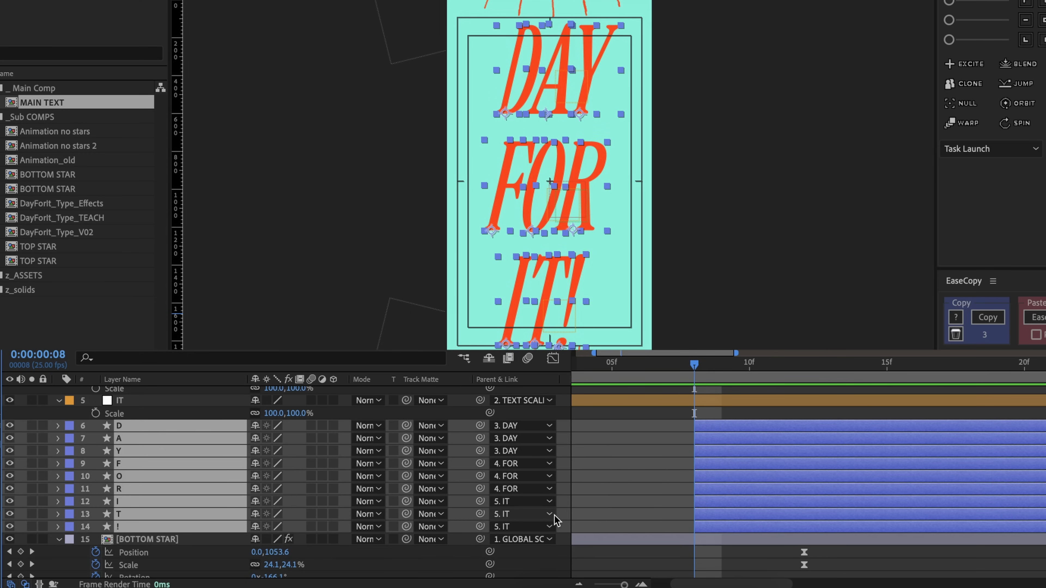
pyautogui.press('s')
pyautogui.scroll(-5, 655, 490)
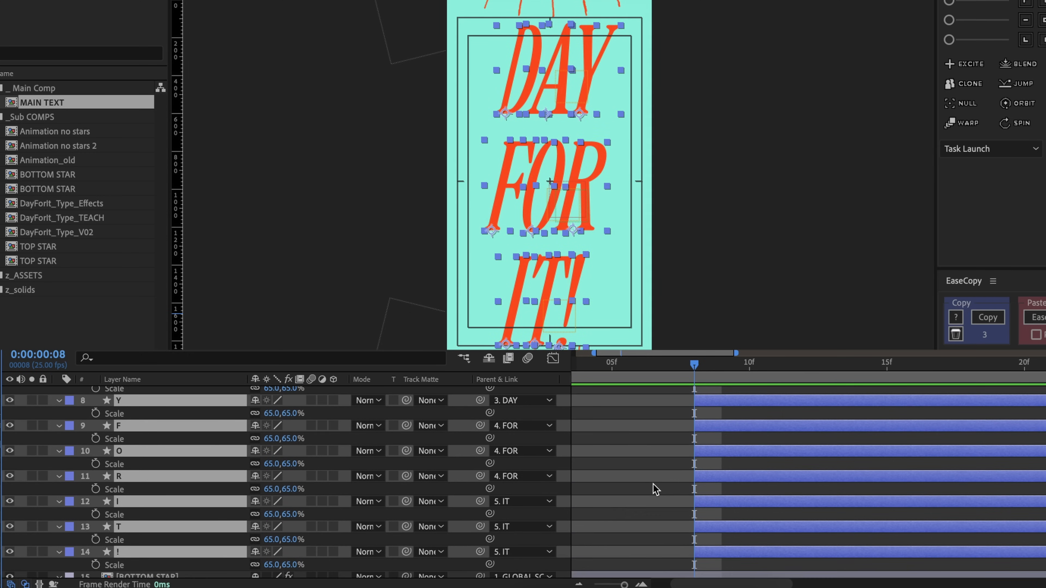
pyautogui.moveTo(659, 349); pyautogui.dragTo(659, 325)
pyautogui.scroll(1, 661, 410)
pyautogui.click(97, 414)
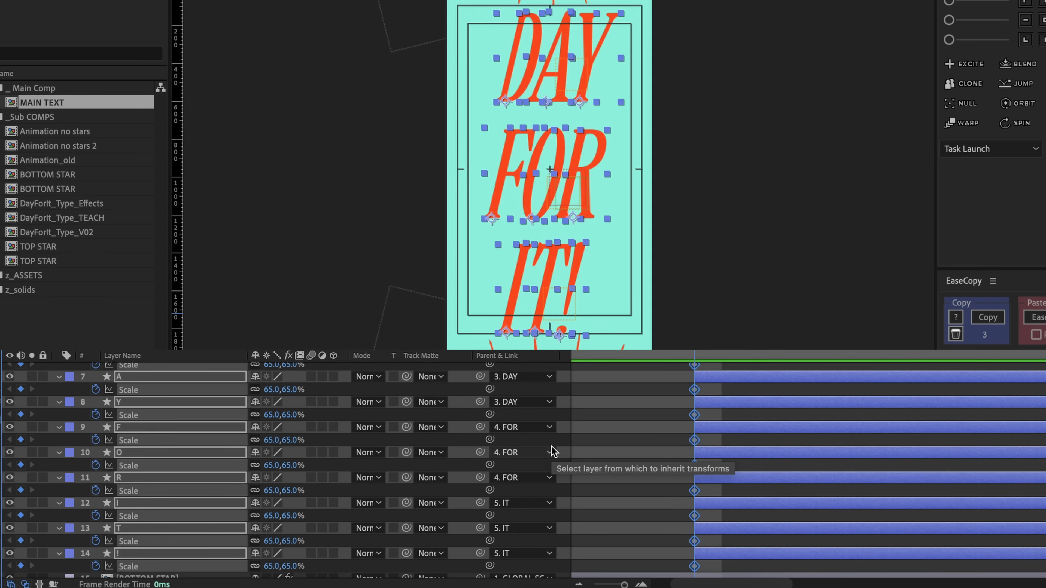
# - Add Scale keyframes at frame 10 to all letter layers and set their frame 8 Scale to 49%
pyautogui.press('space')
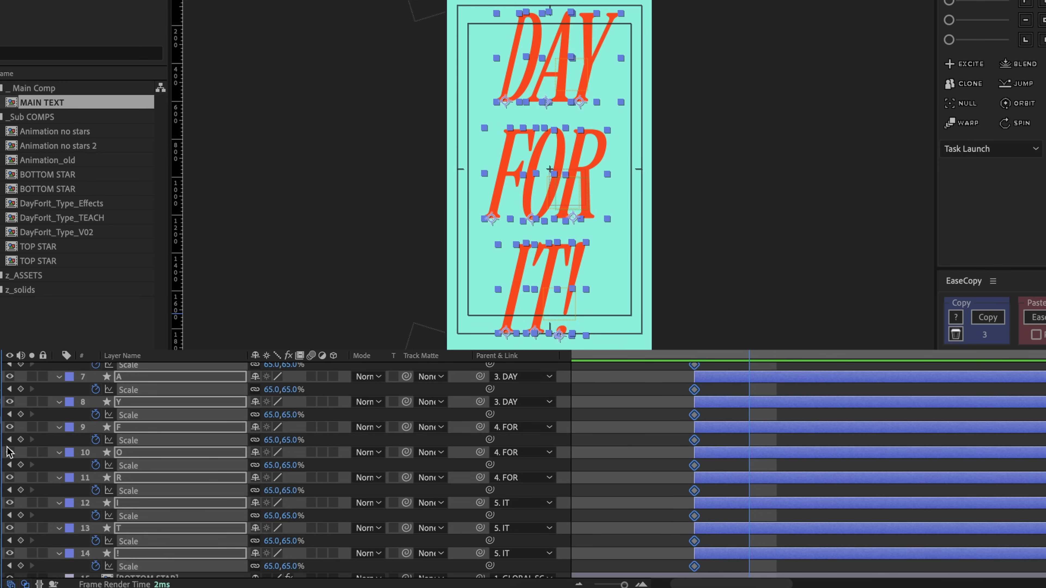
pyautogui.click(23, 440)
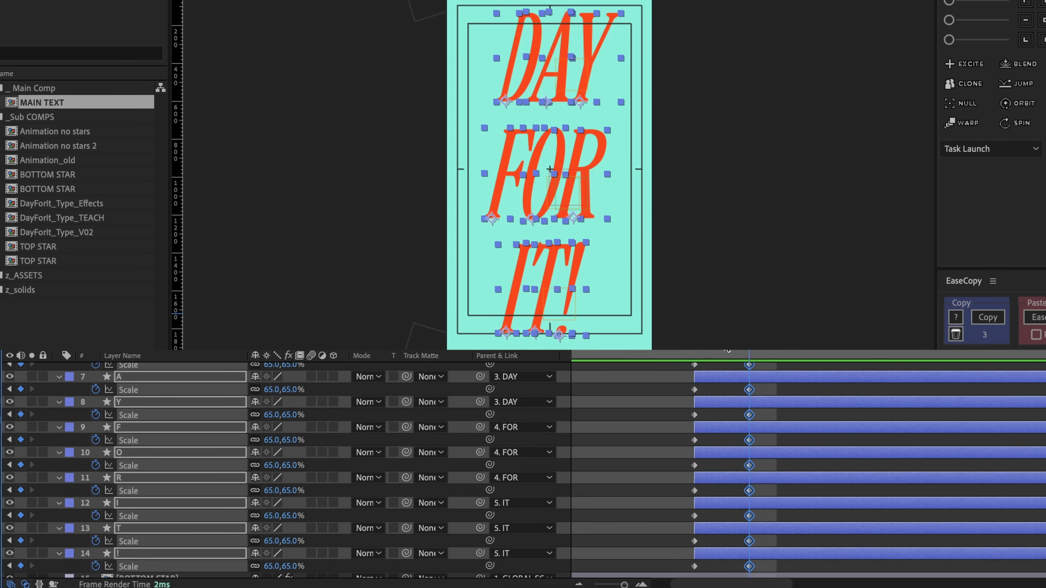
pyautogui.moveTo(725, 347); pyautogui.dragTo(695, 347)
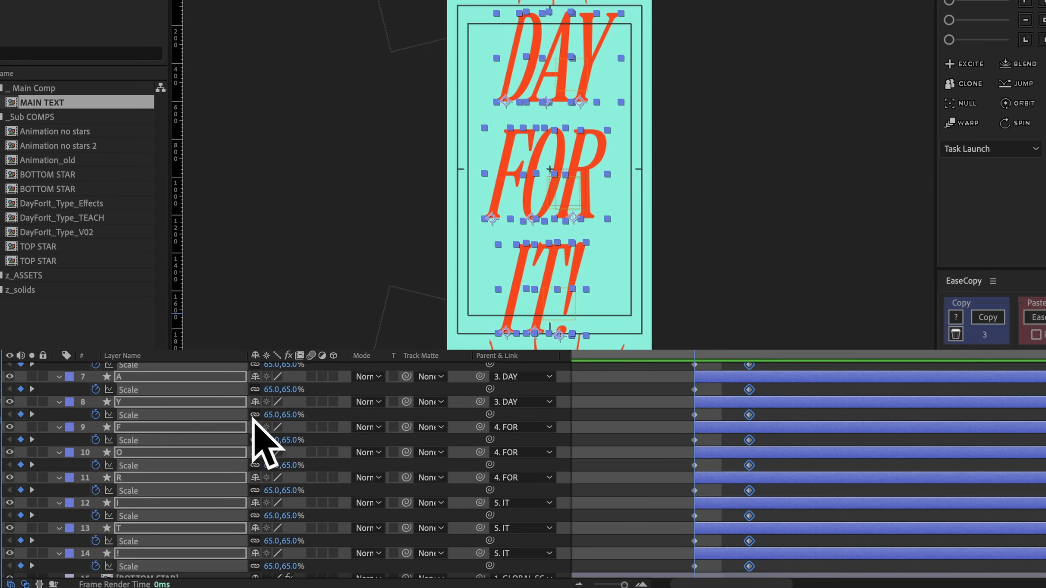
pyautogui.moveTo(284, 415); pyautogui.dragTo(275, 415)
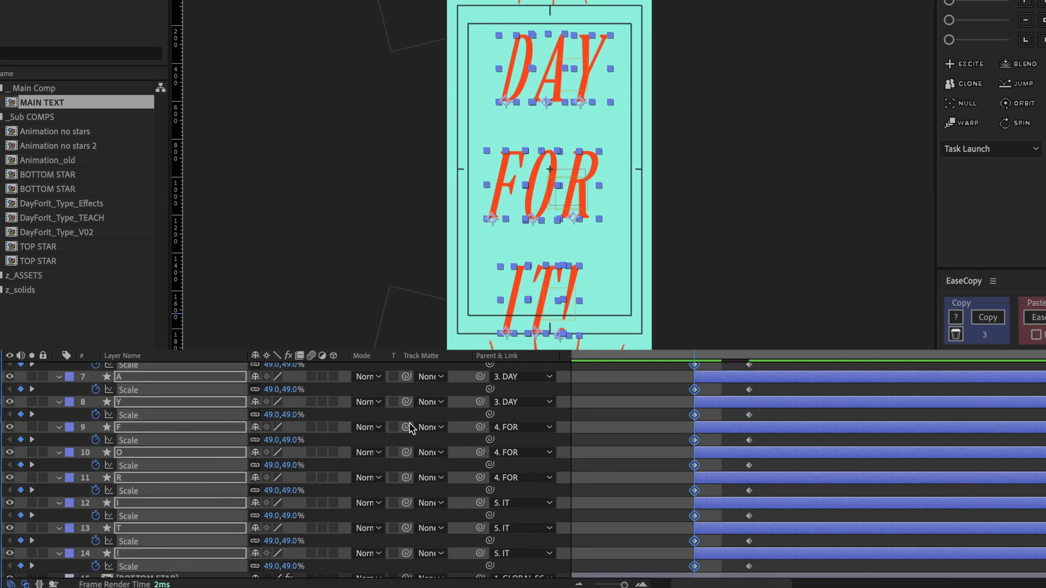
# - Apply Easy Ease to both Scale keyframes on every letter layer
pyautogui.click(703, 440)
pyautogui.scroll(2, 628, 440)
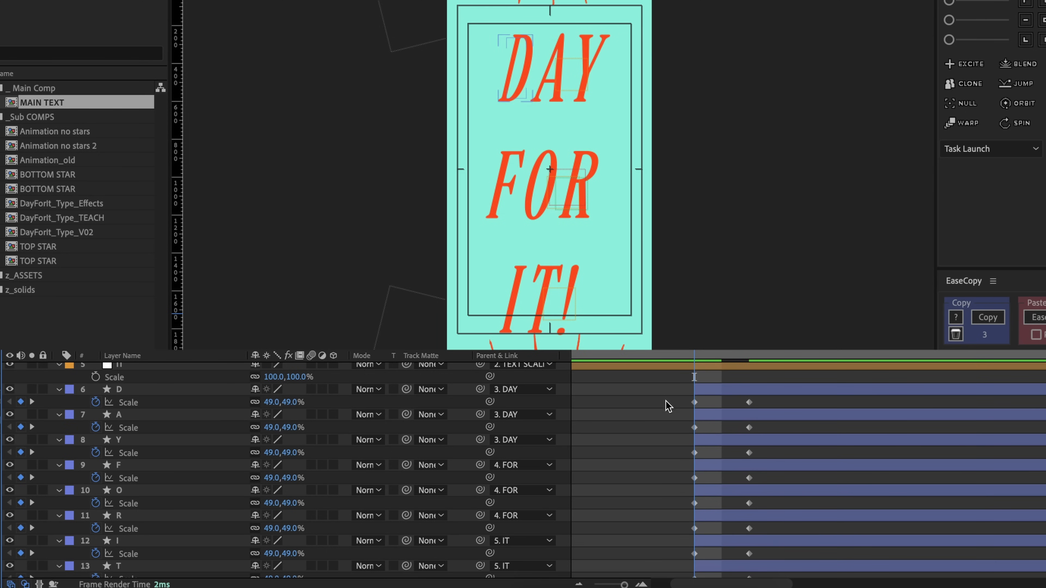
pyautogui.moveTo(666, 412); pyautogui.dragTo(759, 503)
pyautogui.scroll(1, 755, 493)
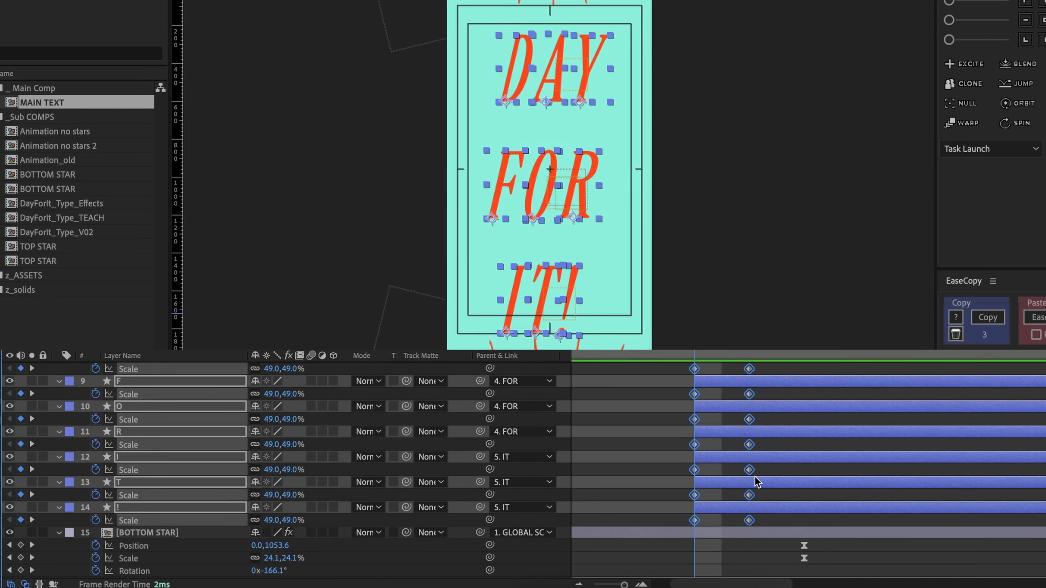
pyautogui.rightClick(749, 470)
pyautogui.moveTo(884, 574)
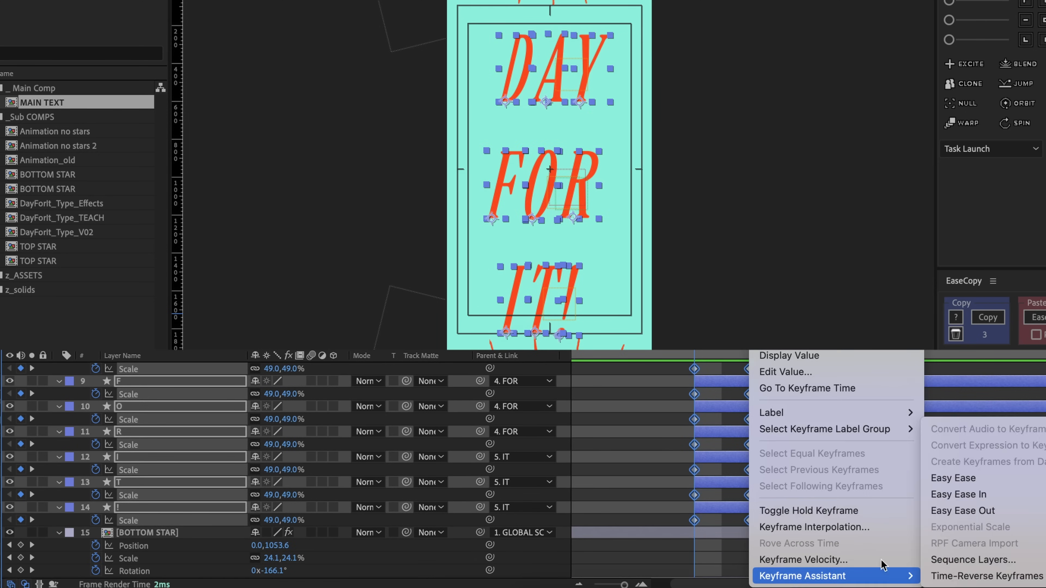
pyautogui.click(961, 478)
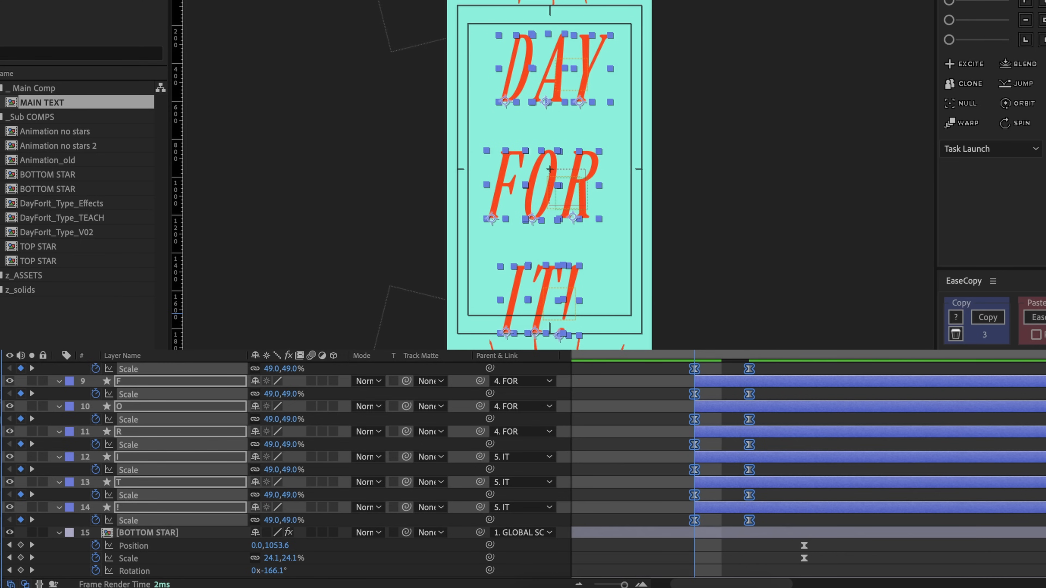
# - Reshape the letters' Scale curve in the graph editor so it rises steeply from the first keyframe and eases into the second
pyautogui.hotkey('shift', 'F3')
pyautogui.moveTo(651, 466); pyautogui.dragTo(701, 490)
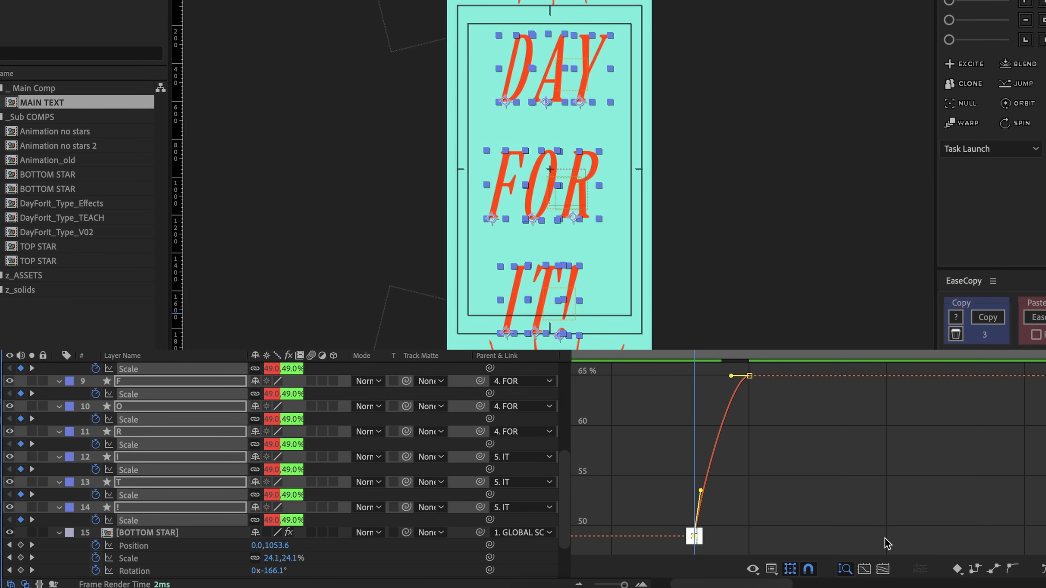
pyautogui.scroll(1, 880, 540)
pyautogui.moveTo(782, 447); pyautogui.dragTo(619, 351)
# - Preview the letters' eased scale-up, return to frame 8, and switch from the graph editor to the layer bars
pyautogui.press('space')
pyautogui.press('space')
pyautogui.press('space')
pyautogui.moveTo(732, 355); pyautogui.dragTo(619, 352)
pyautogui.press('space')
pyautogui.press('space')
pyautogui.moveTo(729, 354); pyautogui.dragTo(656, 356)
pyautogui.hotkey('shift', 'F3')
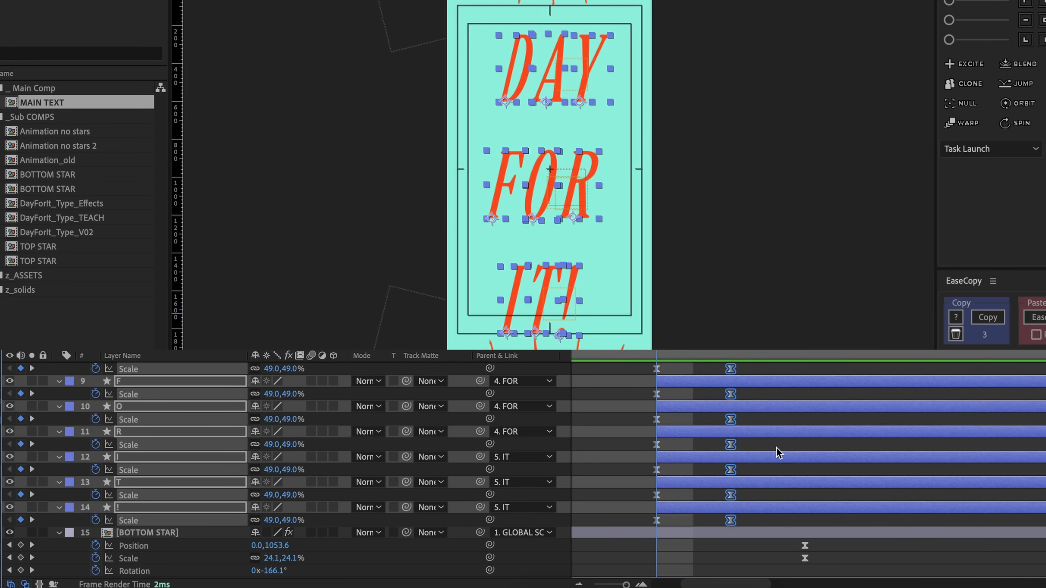
# - Move the second Scale keyframe of all nine letter layers to frame 11
pyautogui.click(746, 444)
pyautogui.scroll(2, 747, 444)
pyautogui.scroll(6, 748, 447)
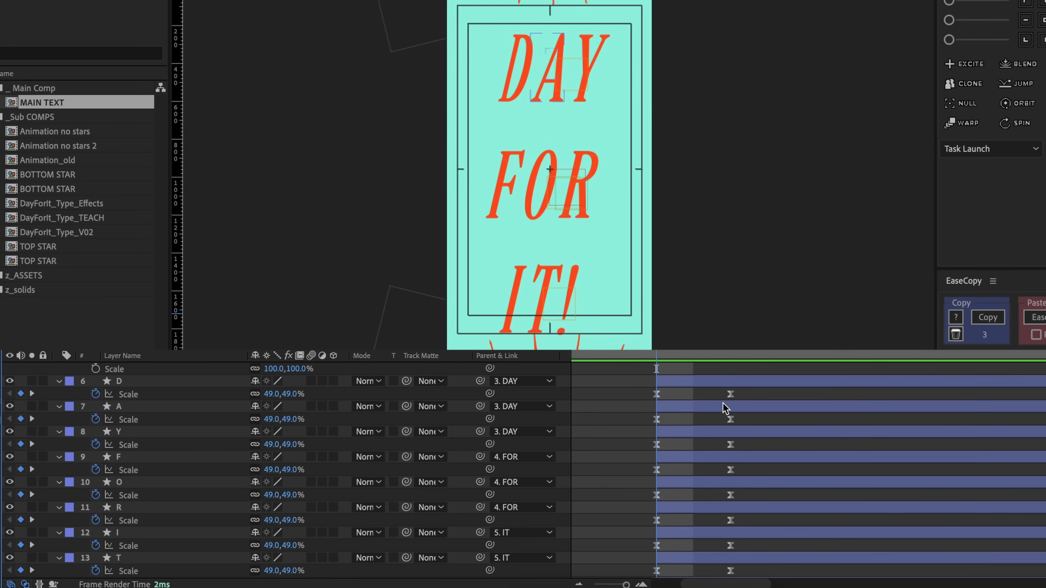
pyautogui.moveTo(715, 416); pyautogui.dragTo(766, 484)
pyautogui.scroll(-6, 747, 471)
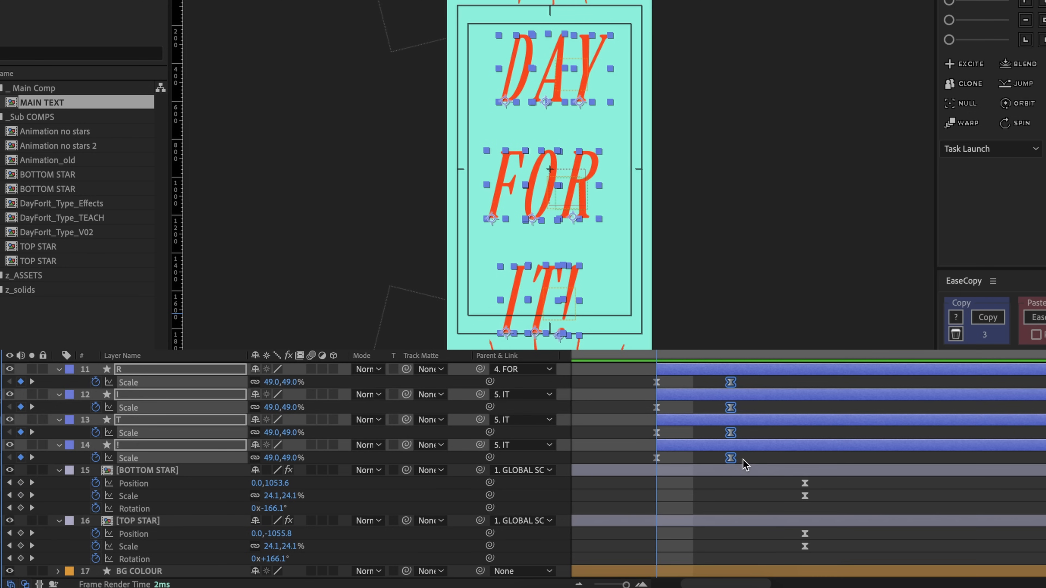
pyautogui.hotkey('alt', 'shift', 'Right')
pyautogui.hotkey('alt', 'Left')
pyautogui.hotkey('alt', 'Right')
pyautogui.hotkey('alt', 'Right')
pyautogui.hotkey('alt', 'Left')
pyautogui.click(746, 469)
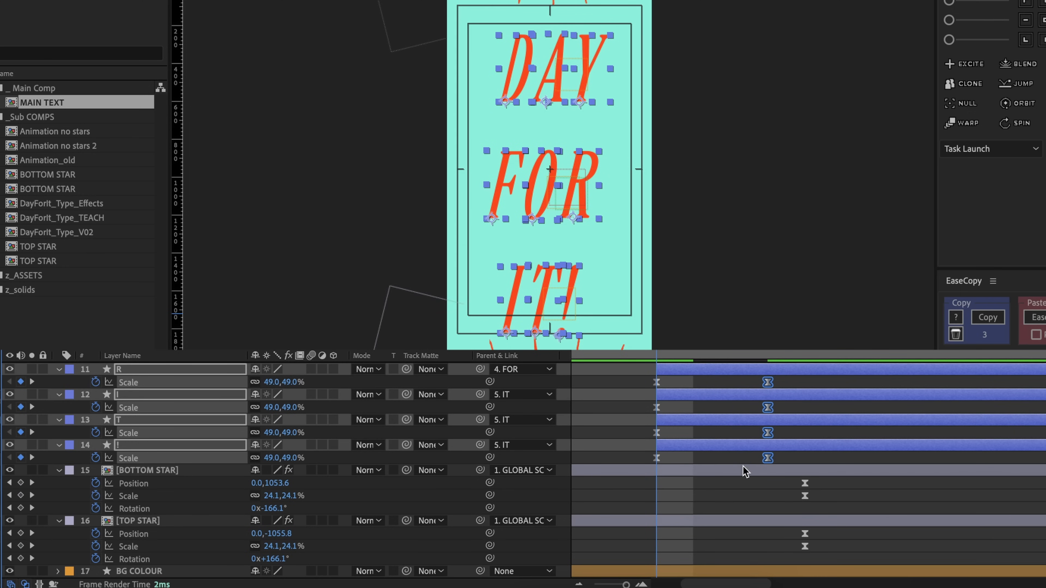
# - Preview the retimed scale-up of the letters
pyautogui.scroll(3, 743, 466)
pyautogui.press('space')
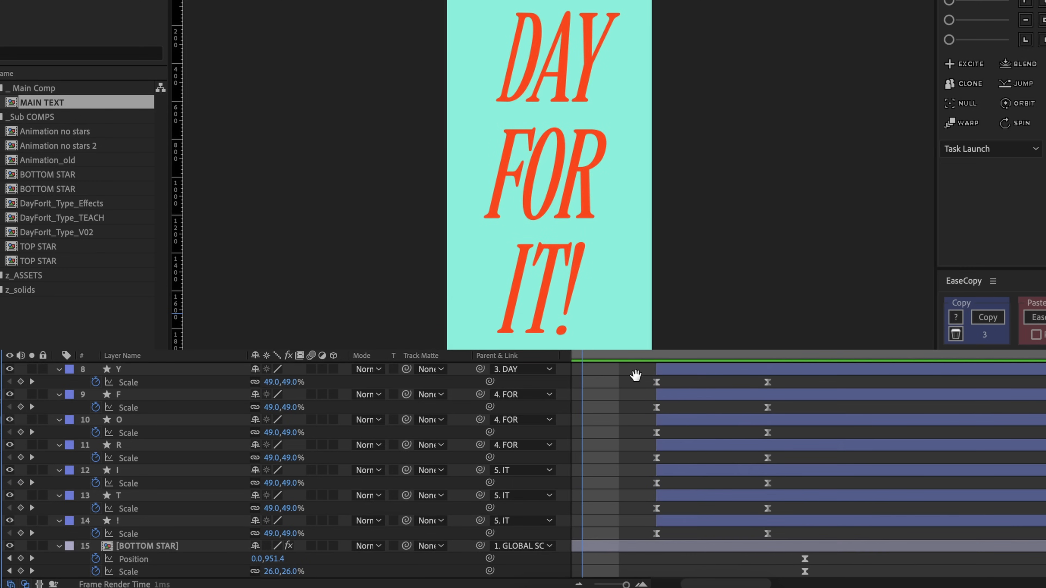
pyautogui.press('space')
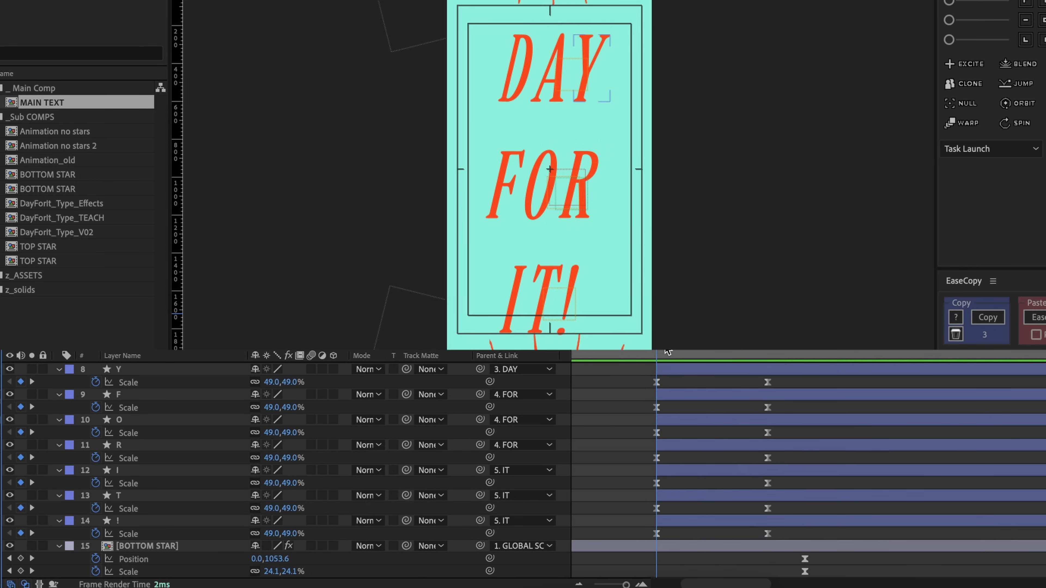
# - Select the D layer and reveal its modified properties down to the Path 1, Path 2, Stroke 1 and Fill 1 groups
pyautogui.scroll(5, 621, 434)
pyautogui.click(666, 495)
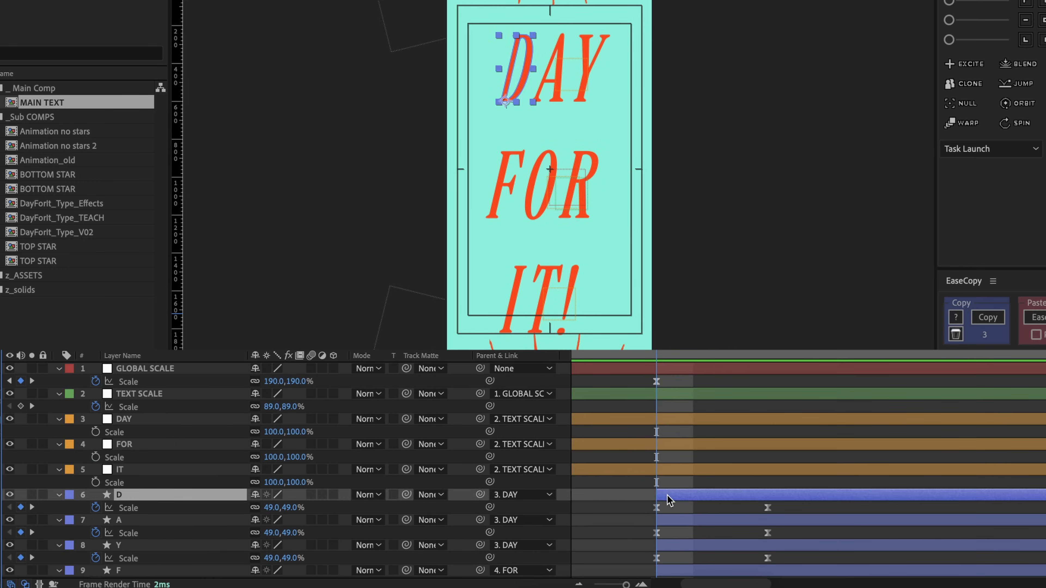
pyautogui.press('.')
pyautogui.moveTo(567, 138); pyautogui.dragTo(577, 283)
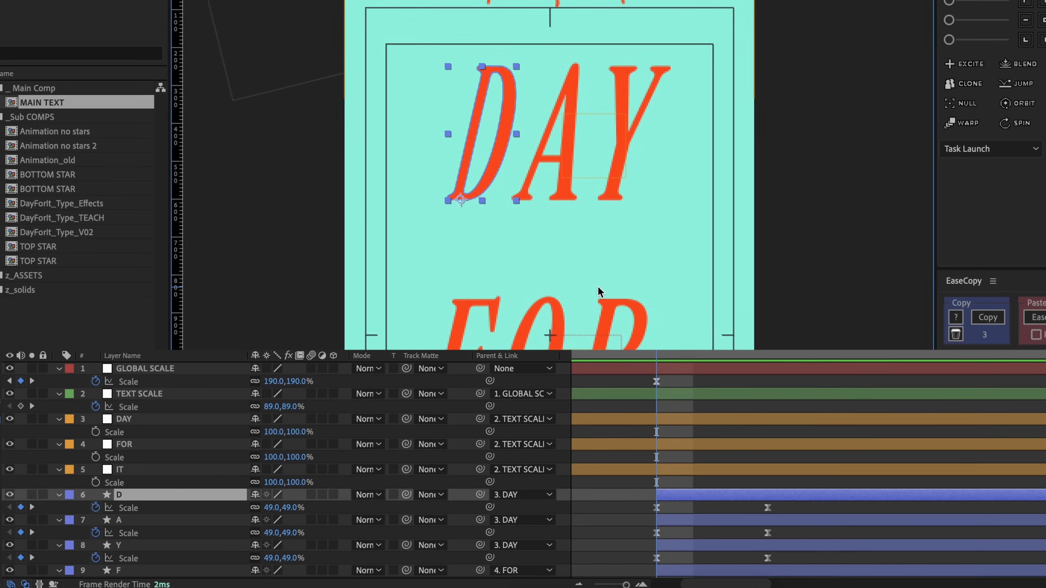
pyautogui.moveTo(618, 207); pyautogui.dragTo(621, 250)
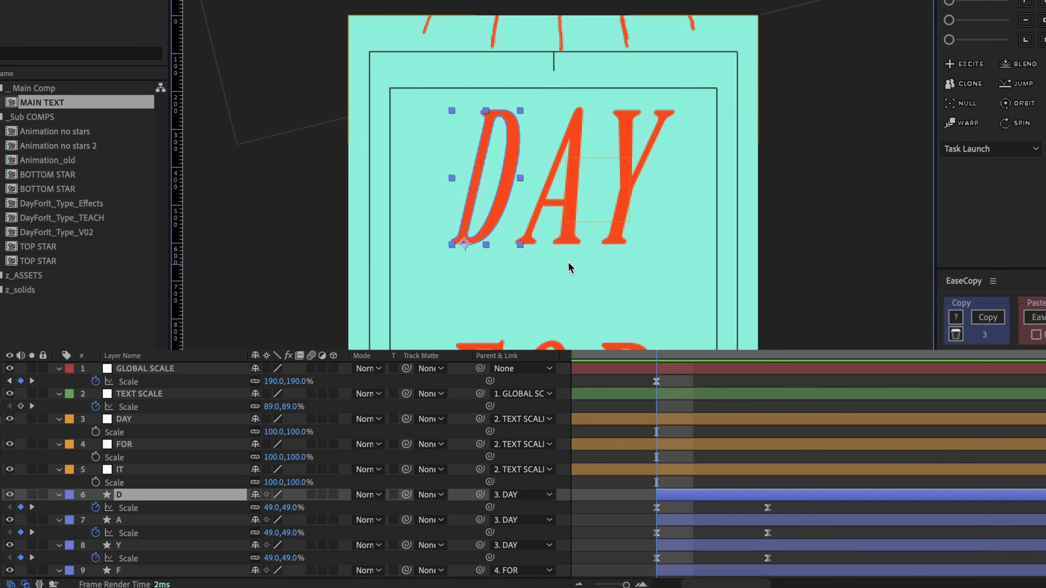
pyautogui.click(182, 487)
pyautogui.click(185, 496)
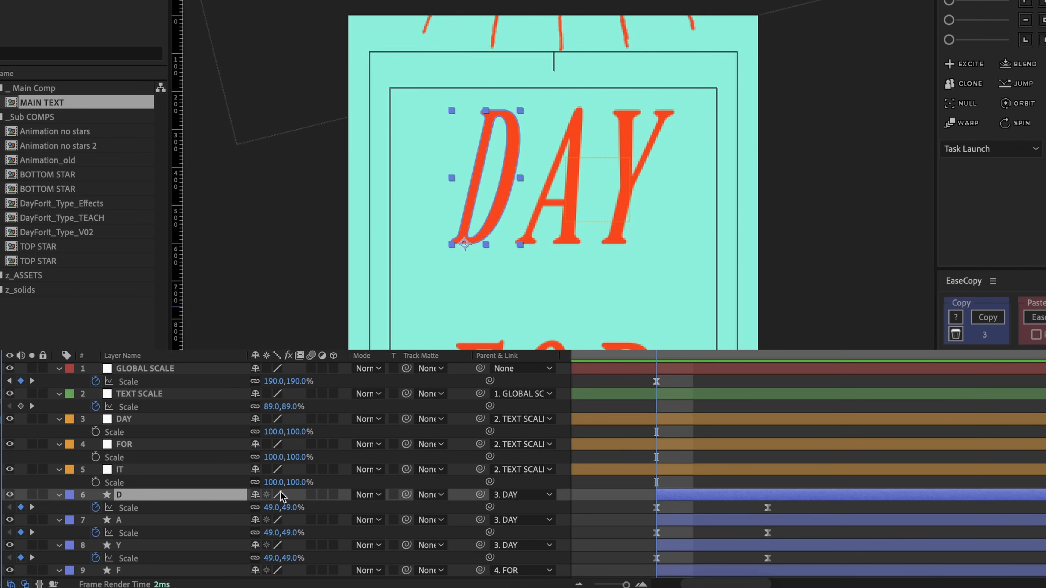
pyautogui.press('u')
pyautogui.press('u')
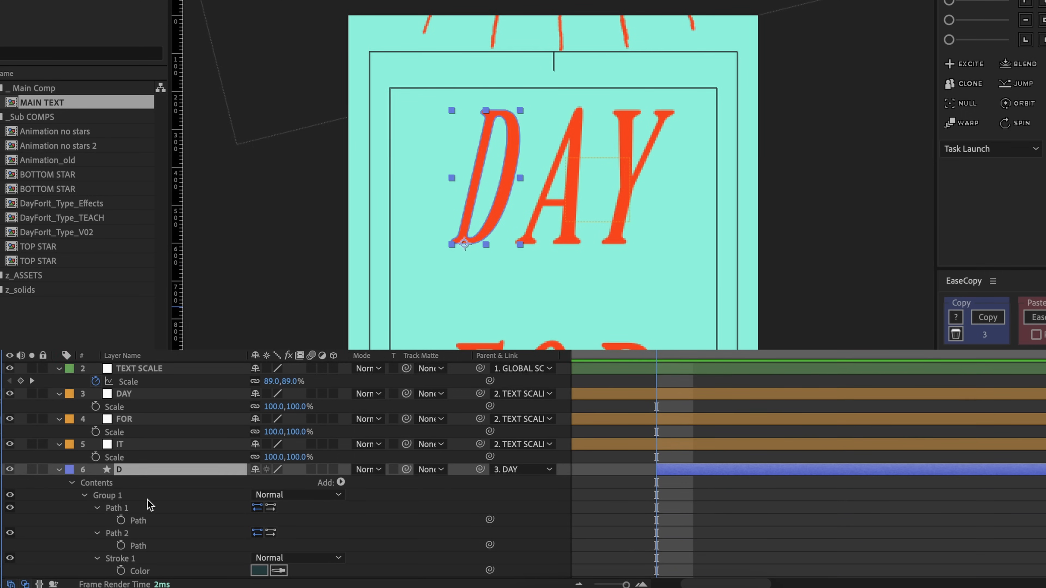
pyautogui.scroll(-3, 150, 502)
pyautogui.scroll(-2, 761, 514)
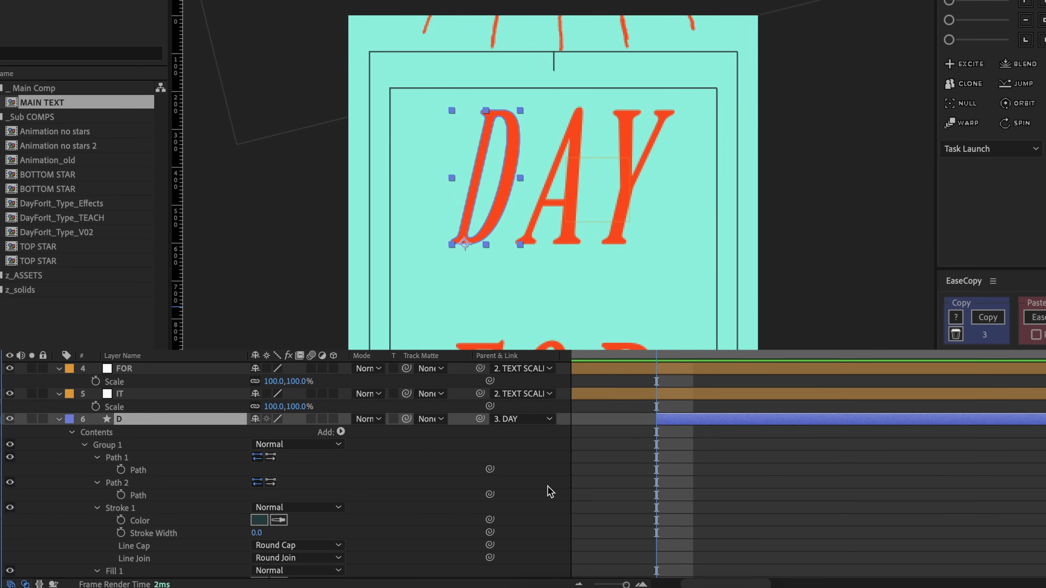
# - Examine which outline of the letter D is controlled by Path 1 and which by Path 2
pyautogui.click(144, 471)
pyautogui.scroll(2, 589, 99)
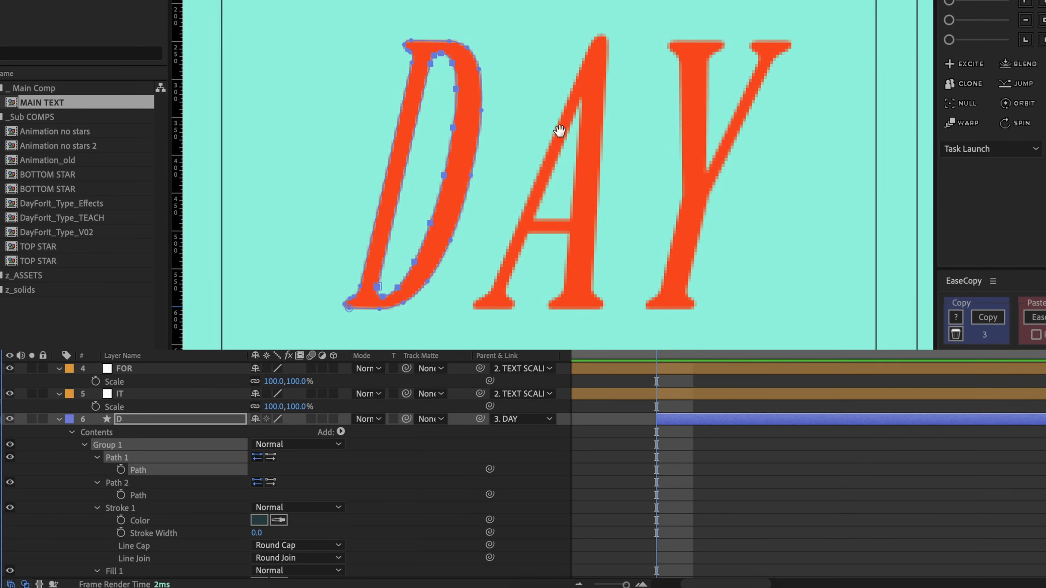
pyautogui.moveTo(555, 133); pyautogui.dragTo(589, 128)
pyautogui.scroll(-5, 666, 402)
pyautogui.scroll(5, 669, 416)
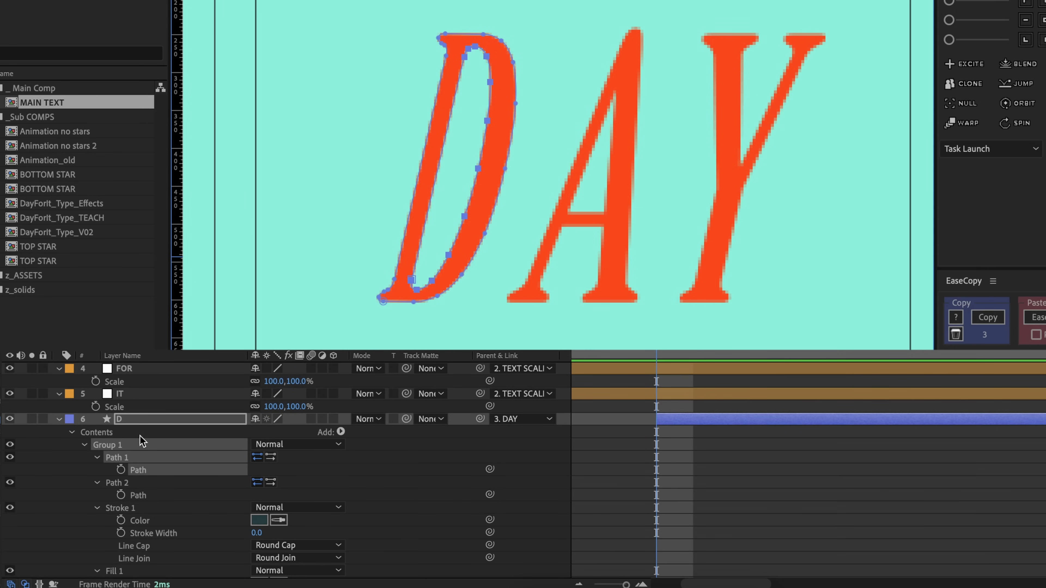
pyautogui.click(143, 422)
pyautogui.scroll(-1, 144, 422)
pyautogui.click(145, 433)
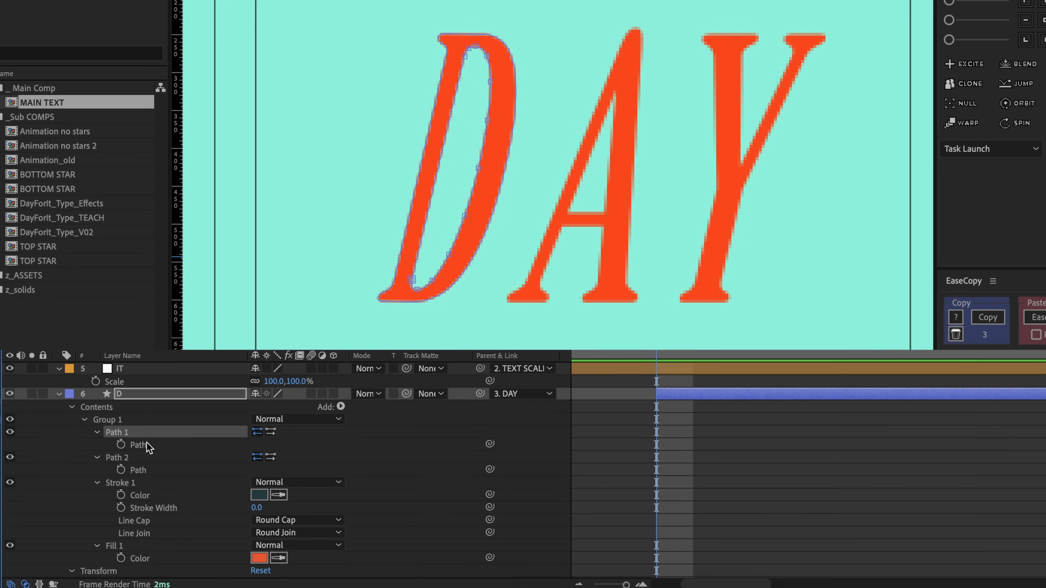
pyautogui.click(145, 458)
pyautogui.click(148, 443)
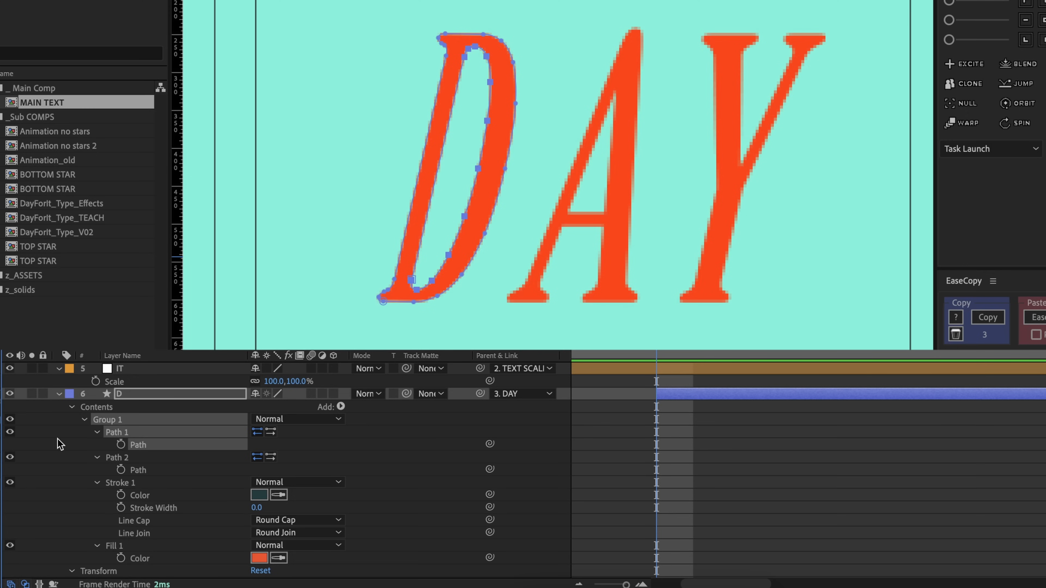
# - Toggle the visibility of the D's paths off and on to see what each contributes to the letter
pyautogui.click(13, 433)
pyautogui.click(9, 457)
pyautogui.click(9, 458)
pyautogui.click(9, 457)
pyautogui.click(9, 457)
pyautogui.click(117, 459)
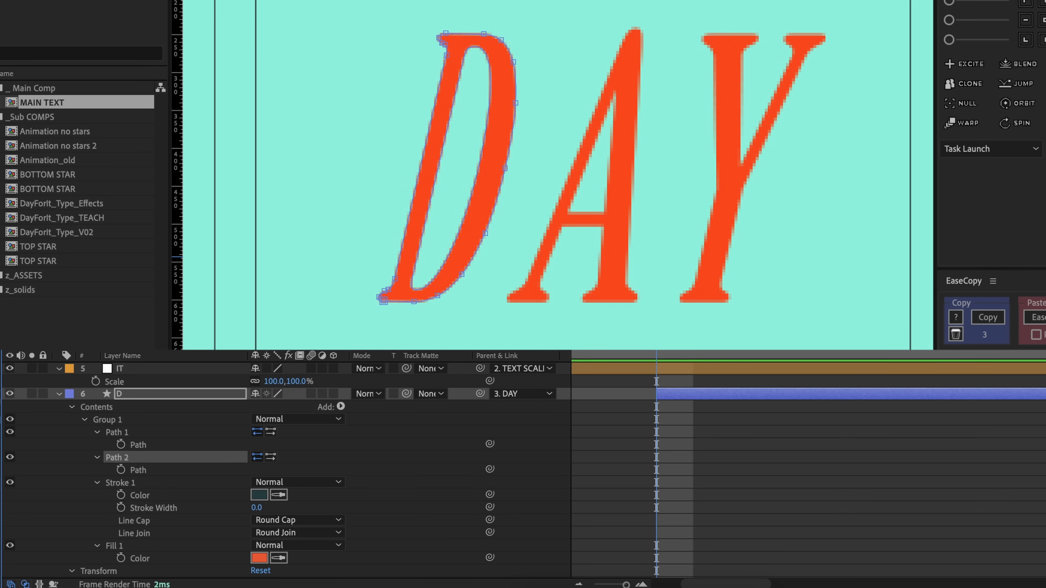
# - Compare the points of the D's Path 1 and Path 2 on the letter, ending with Path 1's Path property selected
pyautogui.doubleClick(125, 459)
pyautogui.scroll(1, 126, 460)
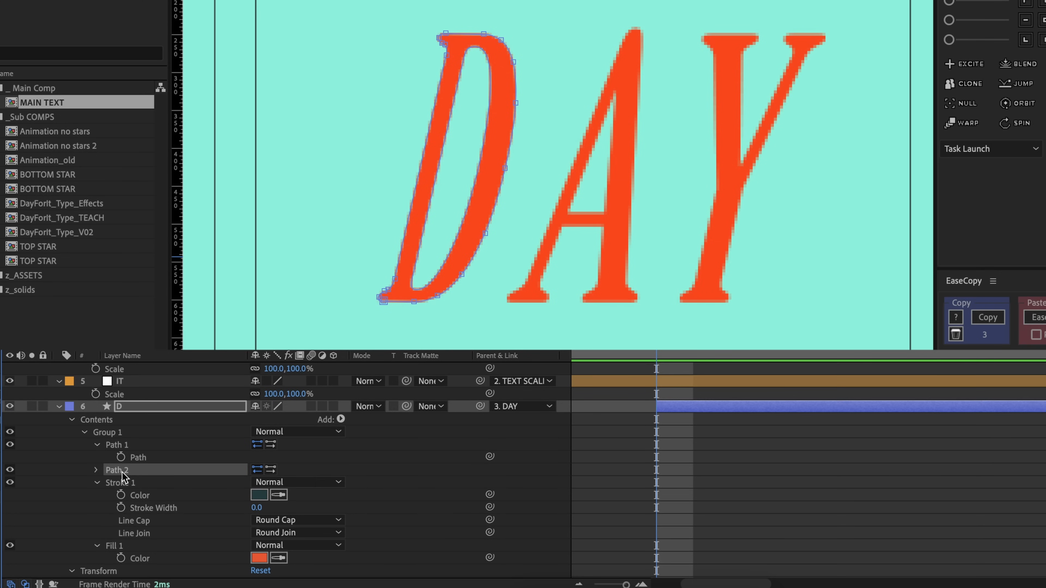
pyautogui.doubleClick(123, 472)
pyautogui.click(145, 483)
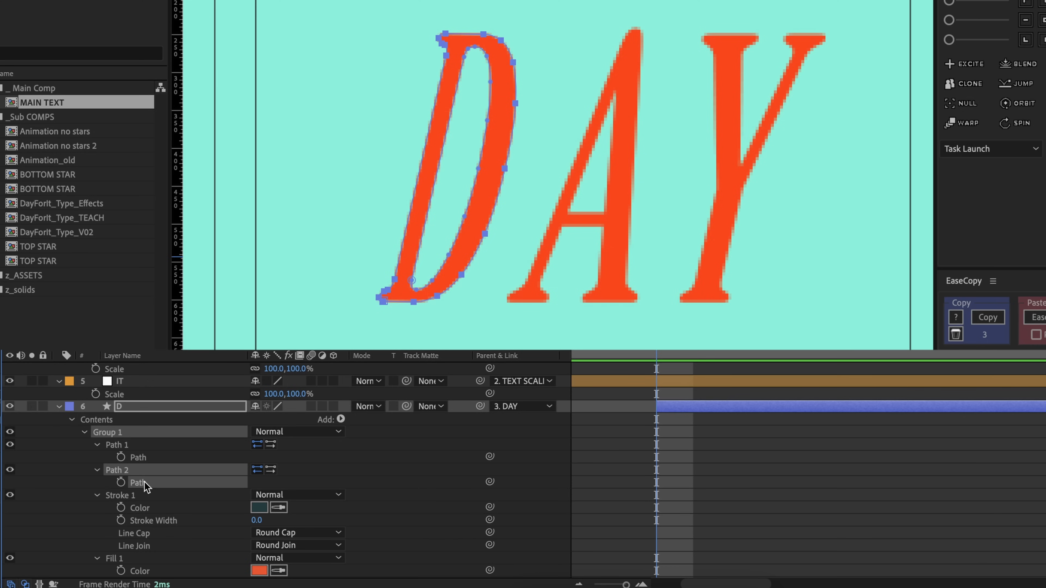
pyautogui.click(146, 458)
pyautogui.click(148, 474)
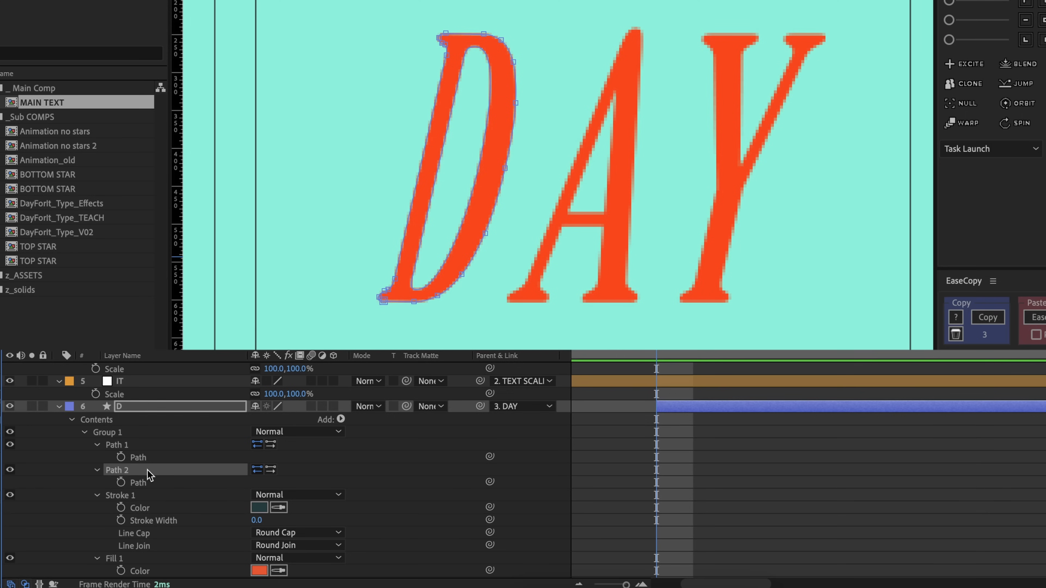
pyautogui.click(148, 446)
pyautogui.click(145, 469)
pyautogui.click(145, 448)
pyautogui.click(144, 466)
pyautogui.click(141, 445)
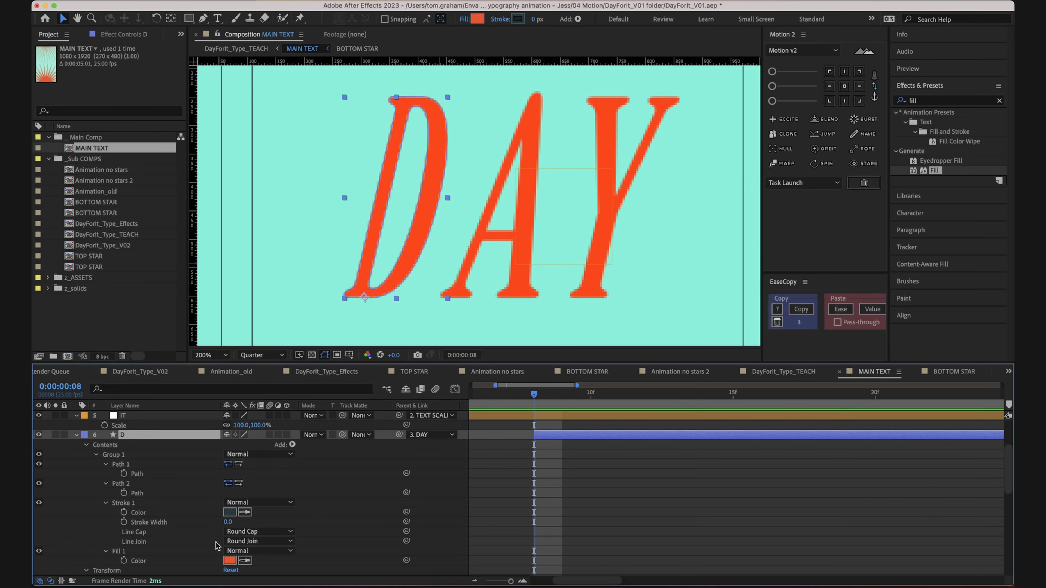
pyautogui.click(149, 475)
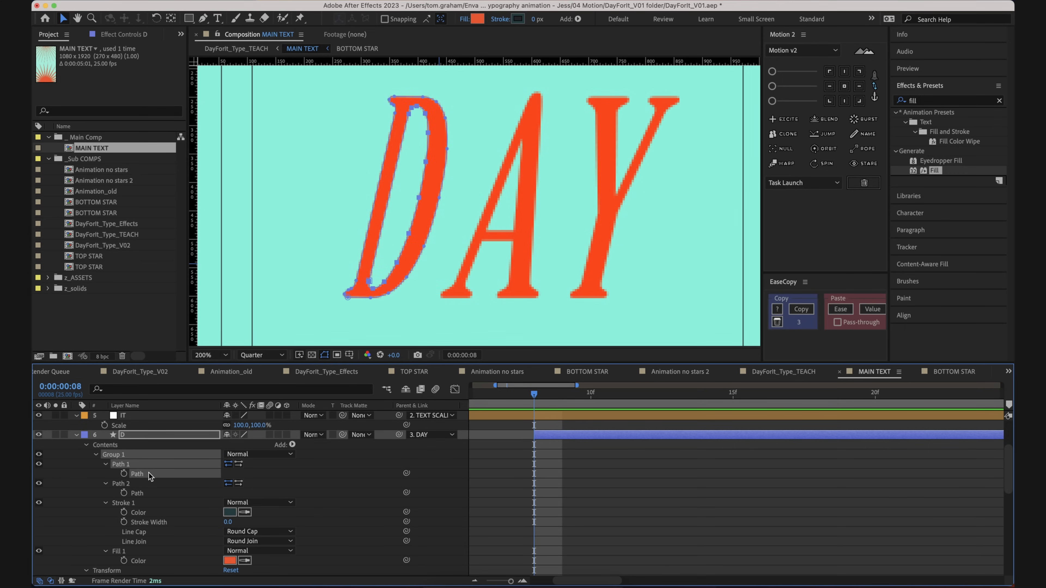
# - Start keyframing the Path property of the D's Path 1 and Path 2 at frame 8, and go to frame 11
pyautogui.click(124, 474)
pyautogui.click(124, 493)
pyautogui.moveTo(533, 395); pyautogui.dragTo(621, 409)
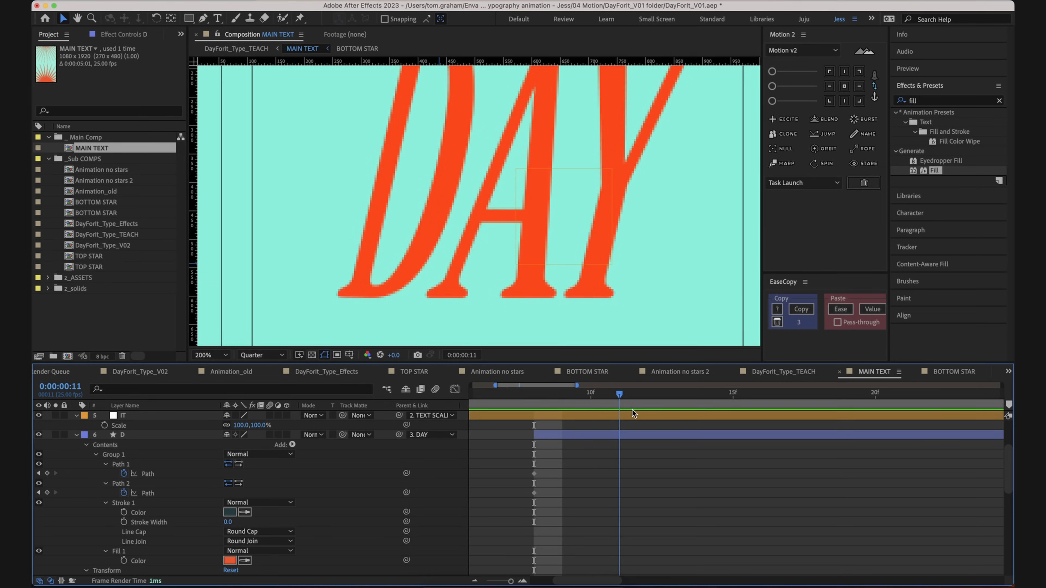
pyautogui.click(633, 436)
pyautogui.click(622, 484)
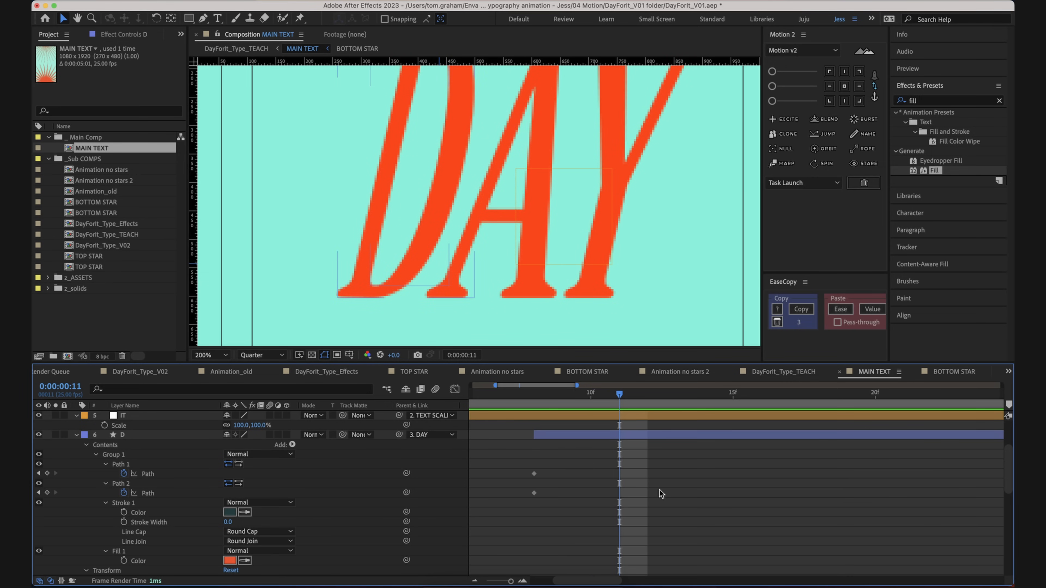
# - Move the D's Path 1 and Path 2 keyframes from frame 8 to frame 17
pyautogui.press('-')
pyautogui.moveTo(553, 466); pyautogui.dragTo(597, 480)
pyautogui.click(612, 401)
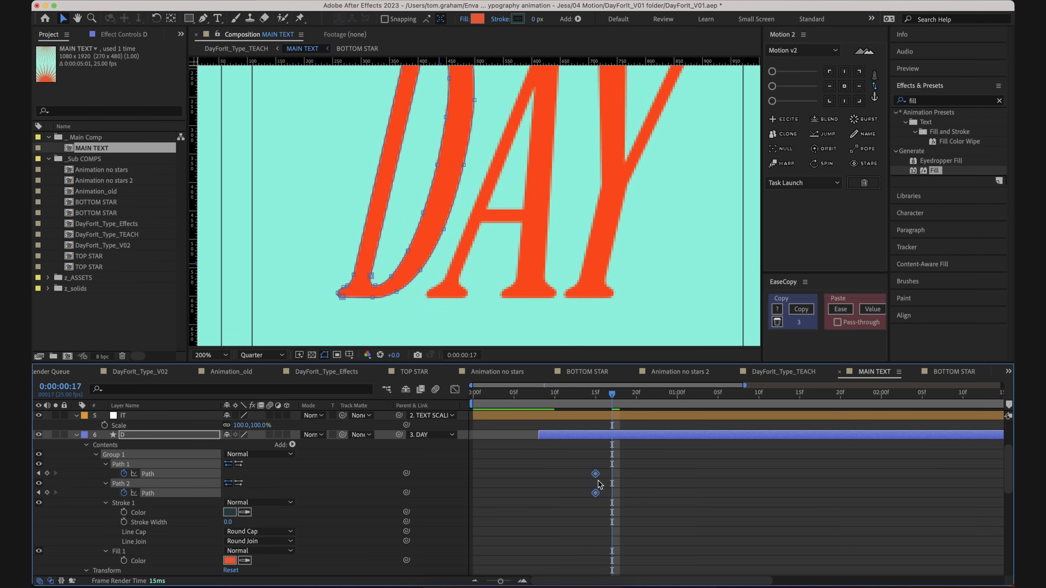
pyautogui.click(600, 484)
pyautogui.scroll(-1, 674, 494)
pyautogui.scroll(-3, 675, 494)
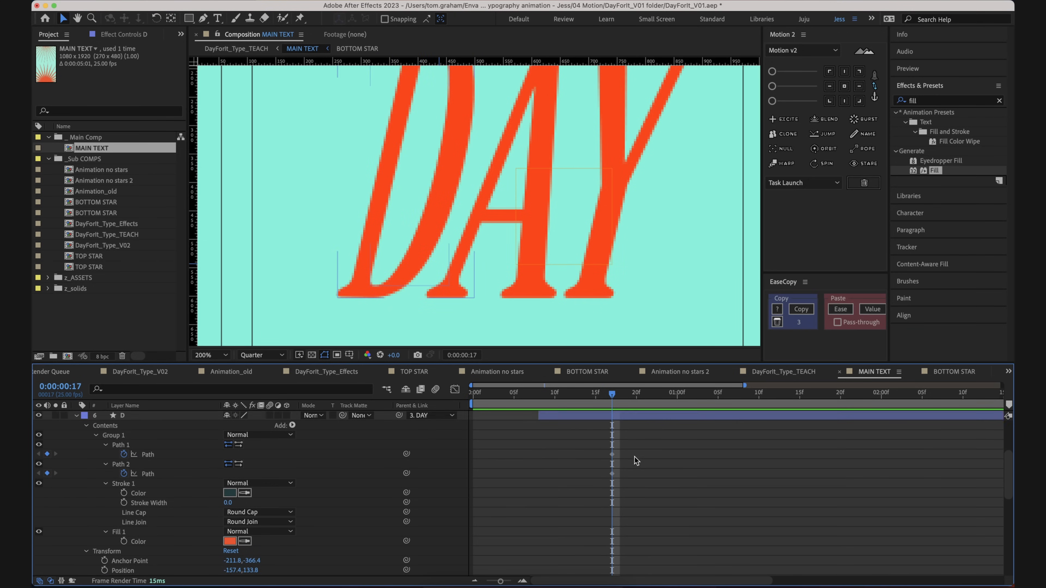
pyautogui.scroll(4, 686, 505)
pyautogui.scroll(1, 643, 476)
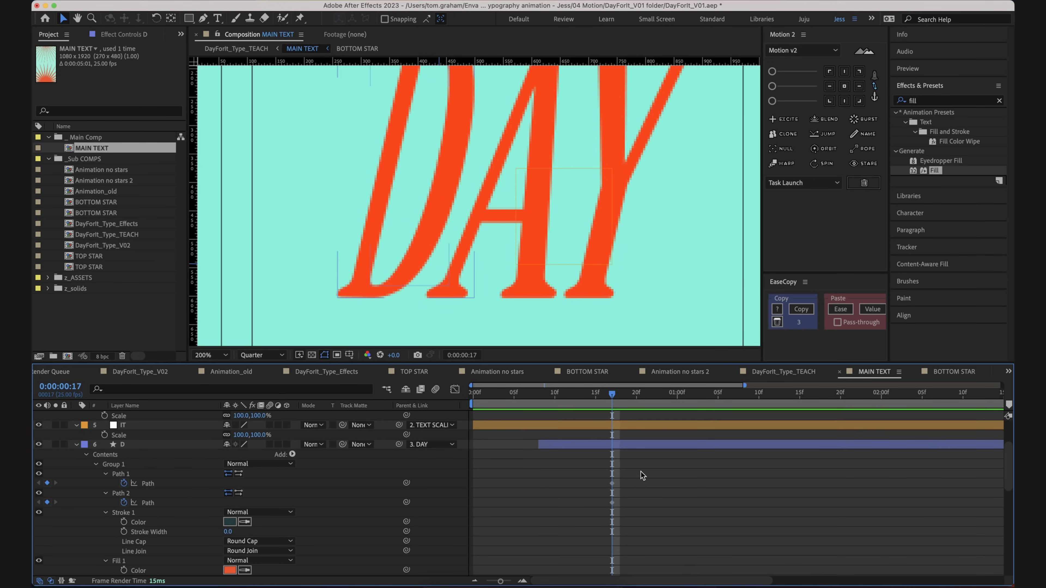
# - Move both Path keyframes of the D to frame 20 and add new keyframes for both paths at frame 17
pyautogui.press('space')
pyautogui.moveTo(478, 157); pyautogui.dragTo(463, 221)
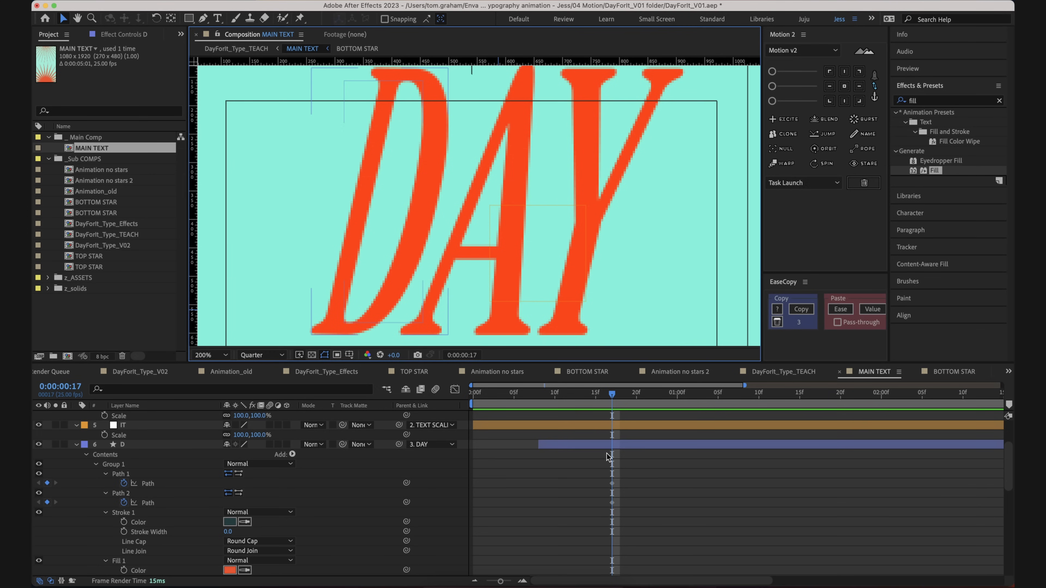
pyautogui.click(626, 448)
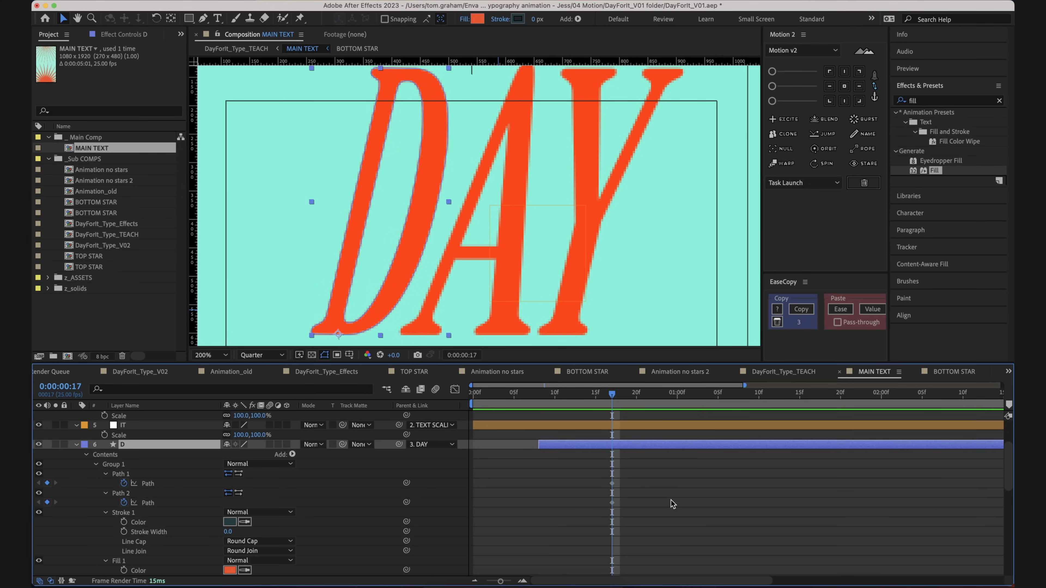
pyautogui.click(612, 483)
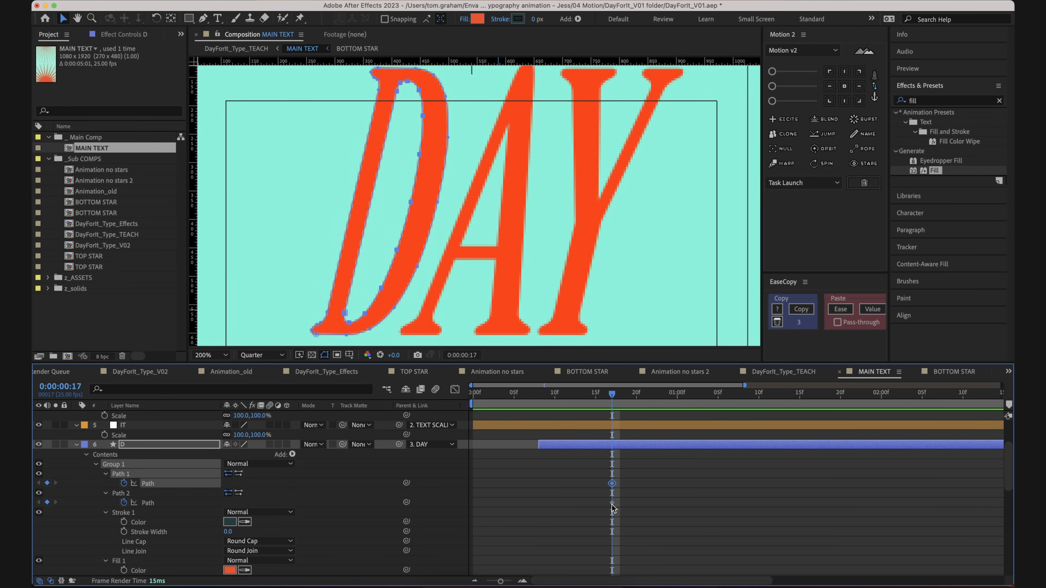
pyautogui.keyDown('shift'); pyautogui.click(612, 503); pyautogui.keyUp('shift')
pyautogui.moveTo(612, 503); pyautogui.dragTo(636, 502)
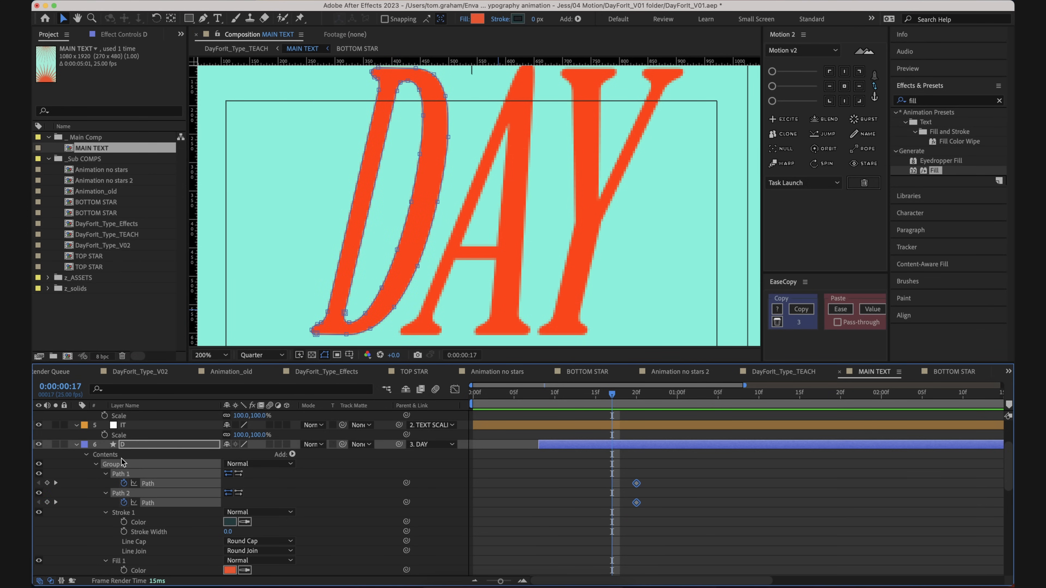
pyautogui.click(47, 483)
pyautogui.click(47, 502)
pyautogui.click(696, 508)
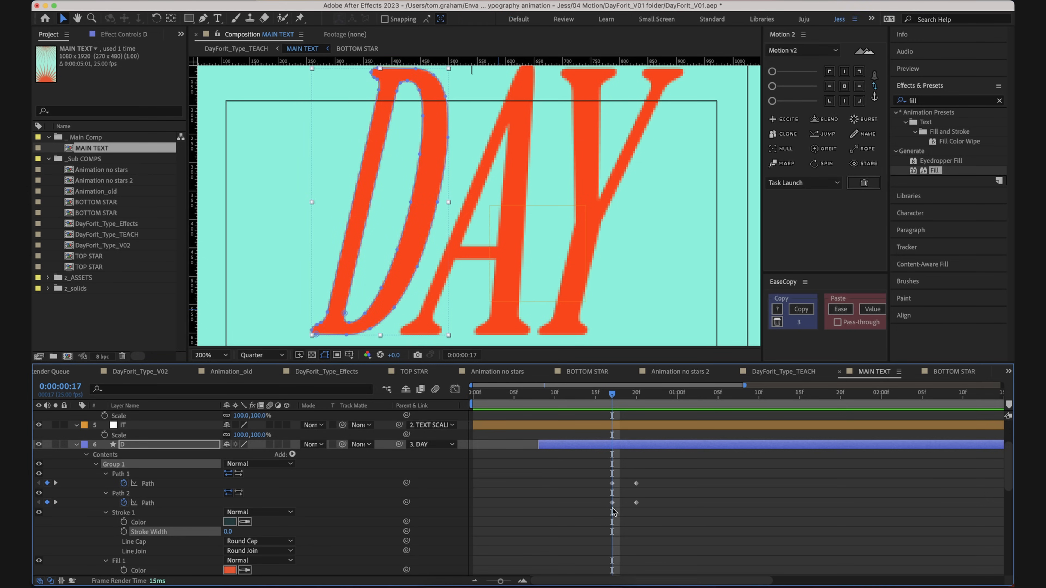
pyautogui.moveTo(605, 475); pyautogui.dragTo(615, 514)
pyautogui.moveTo(428, 178); pyautogui.dragTo(459, 168)
pyautogui.scroll(-1, 459, 181)
pyautogui.press('v')
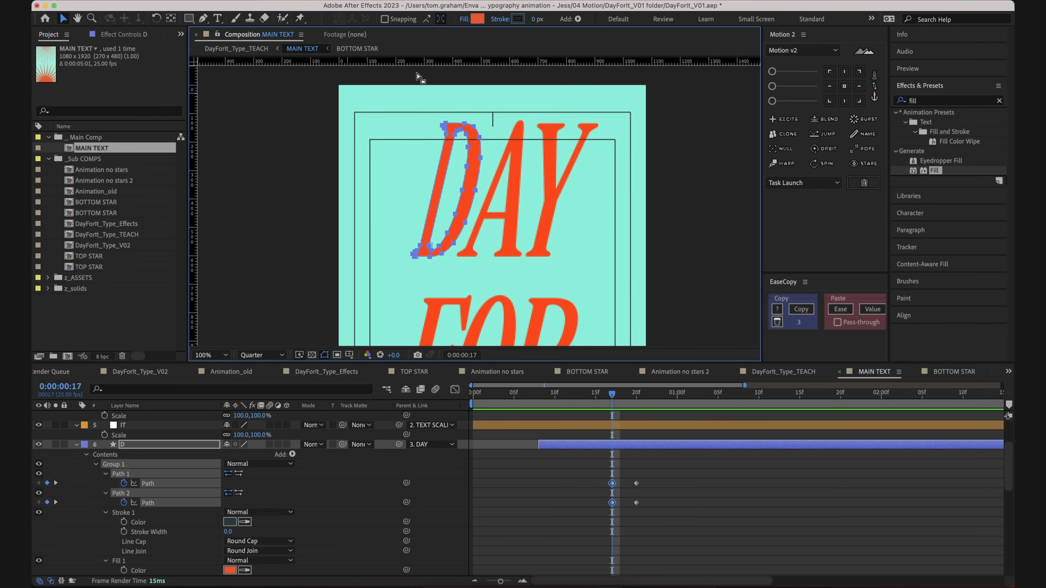
pyautogui.scroll(1, 457, 182)
pyautogui.scroll(-2, 479, 162)
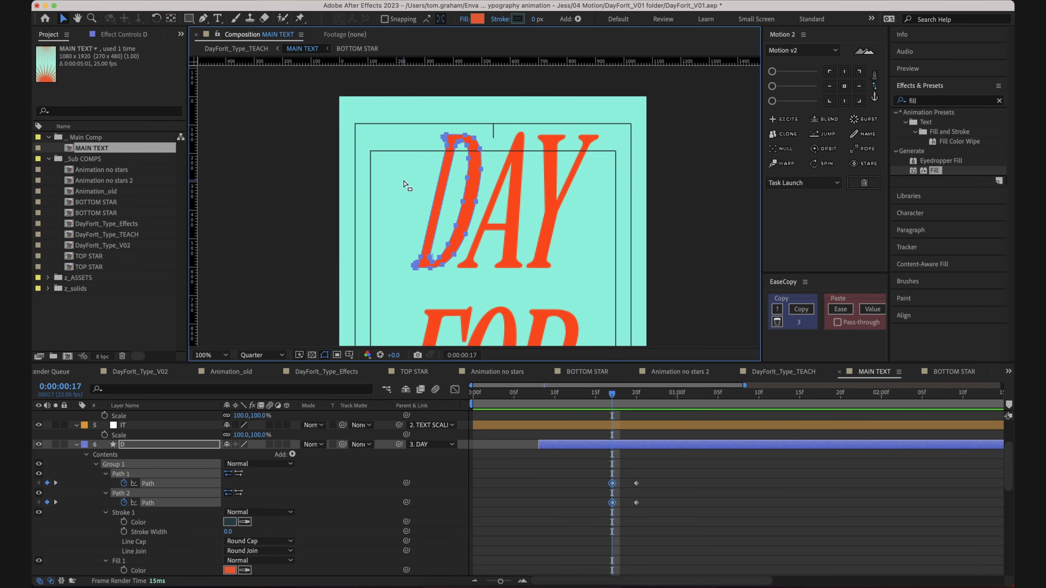
pyautogui.click(593, 534)
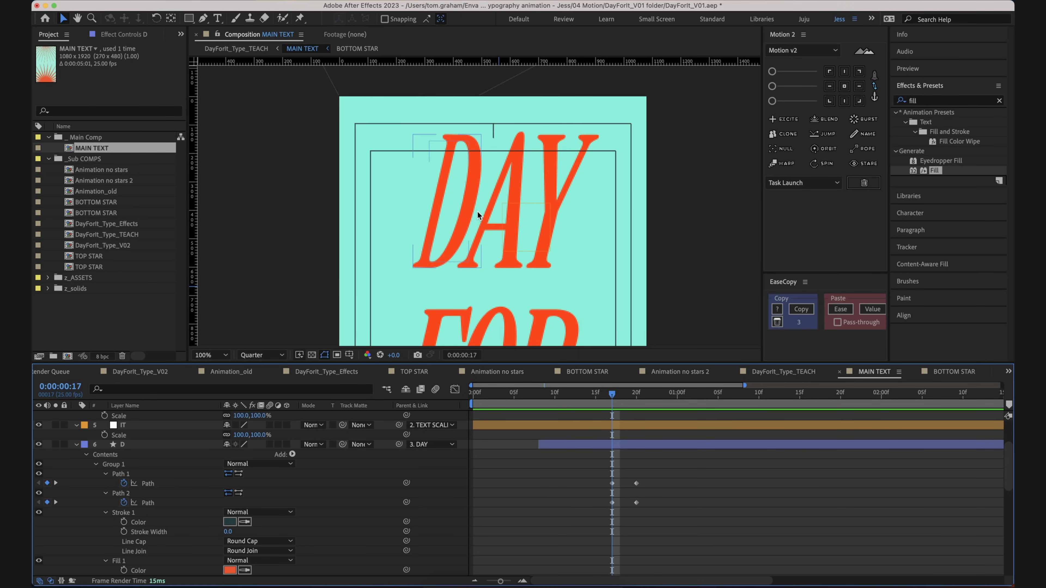
pyautogui.scroll(1, 478, 219)
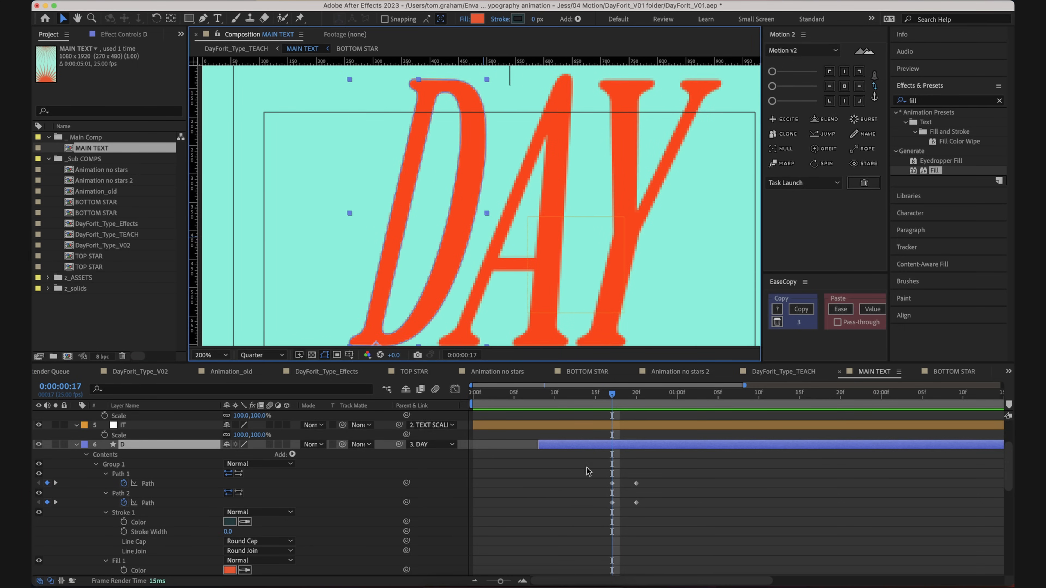
pyautogui.moveTo(589, 472); pyautogui.dragTo(617, 511)
pyautogui.scroll(-2, 461, 193)
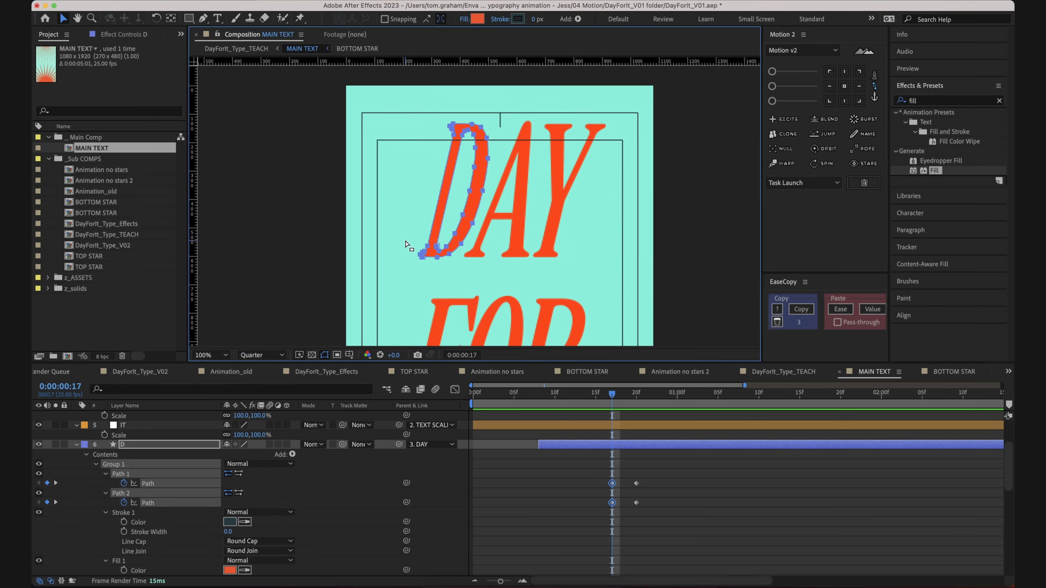
pyautogui.click(600, 482)
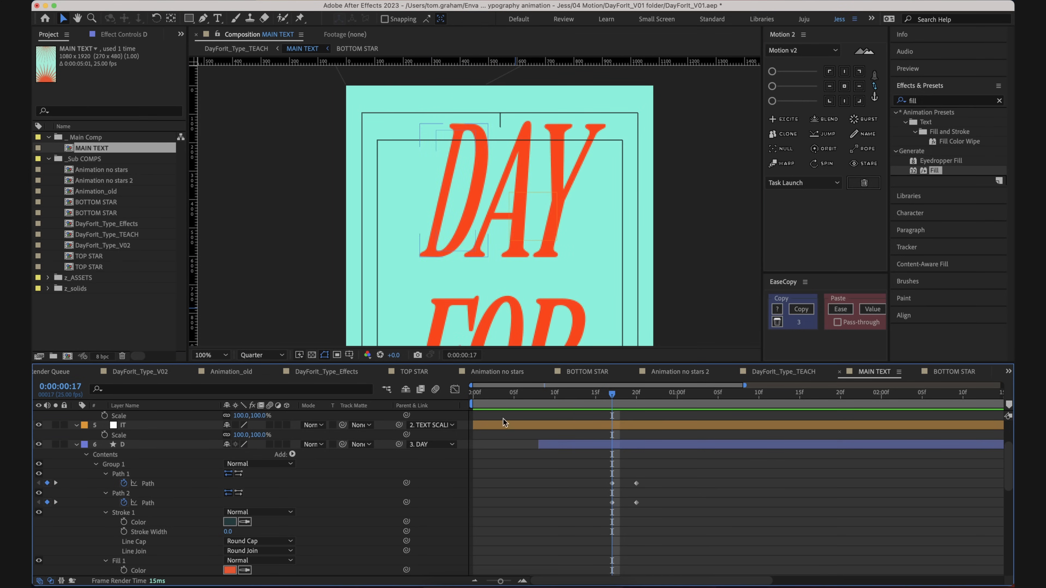
# - Thicken the D's stem at frame 17 by moving the stem-side points of Path 2, the outer outline, outward
pyautogui.click(612, 502)
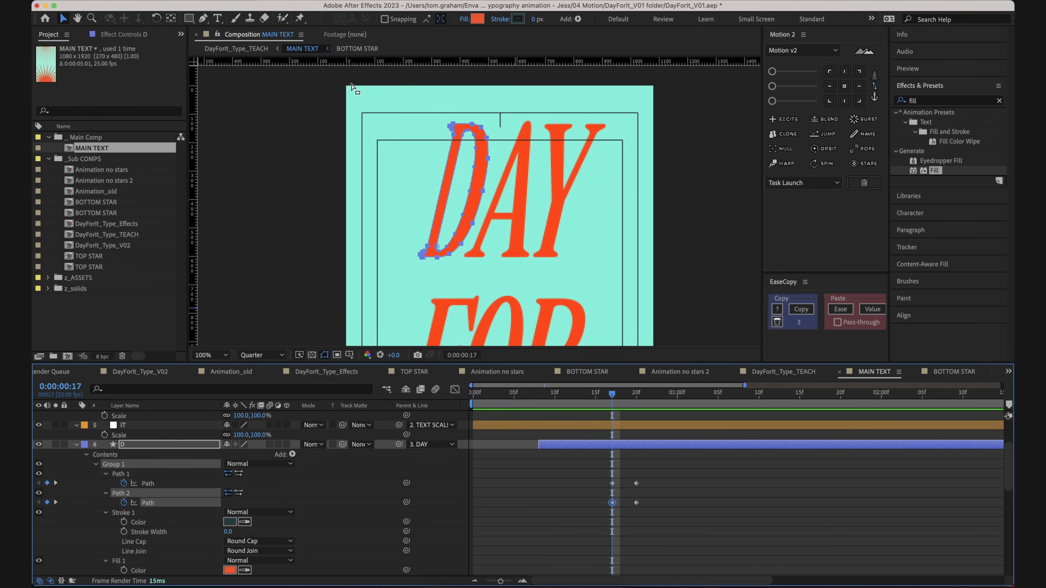
pyautogui.moveTo(424, 116); pyautogui.dragTo(459, 145)
pyautogui.moveTo(407, 222); pyautogui.dragTo(413, 252)
pyautogui.click(551, 506)
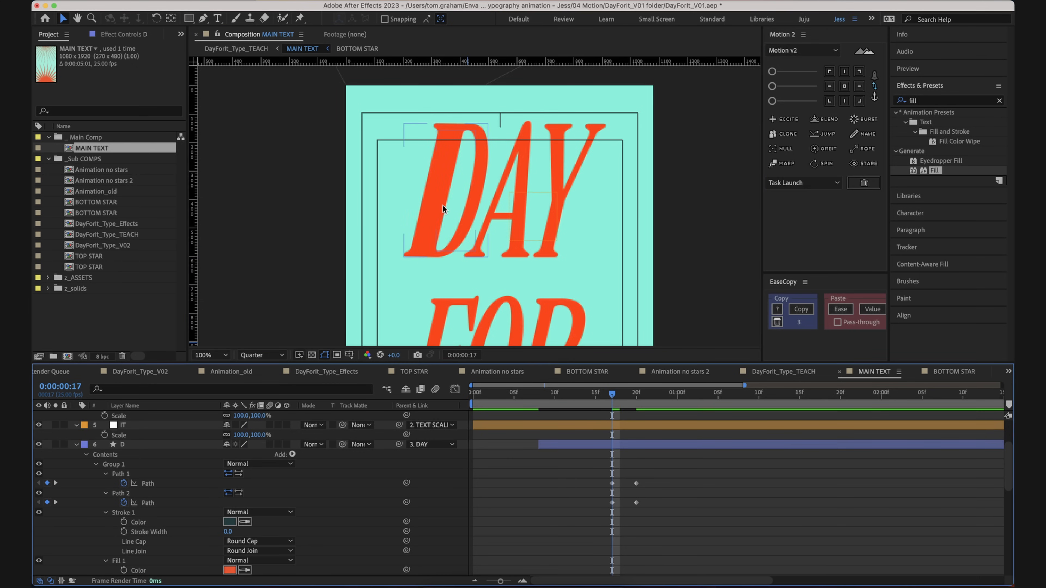
# - Try to reshape the D's inner outline, Path 1, at frame 17 by moving its upper points down
pyautogui.scroll(1, 443, 209)
pyautogui.click(612, 484)
pyautogui.press('h')
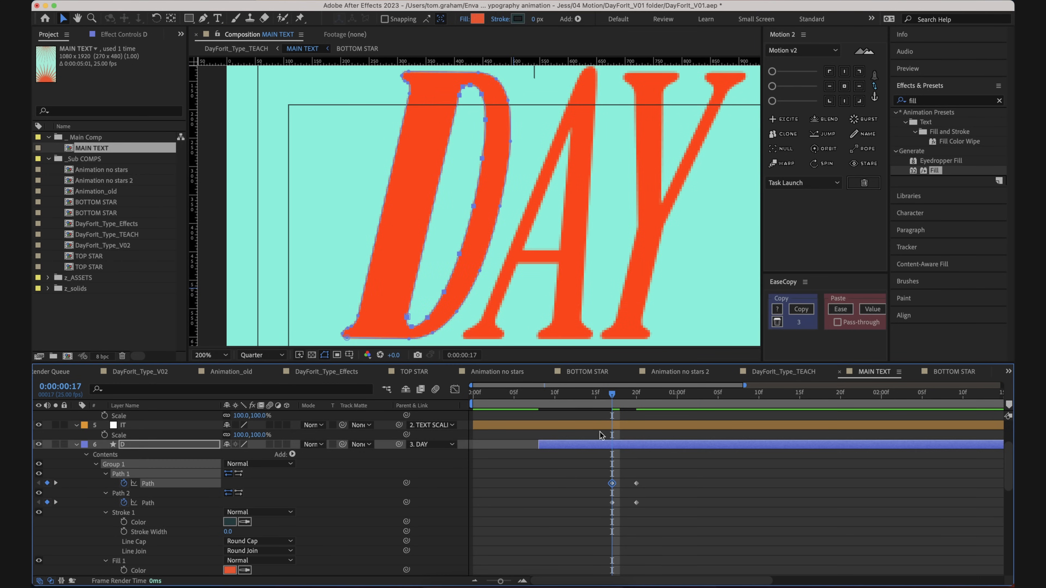
pyautogui.press('v')
pyautogui.moveTo(443, 81); pyautogui.dragTo(468, 163)
pyautogui.scroll(-1, 442, 203)
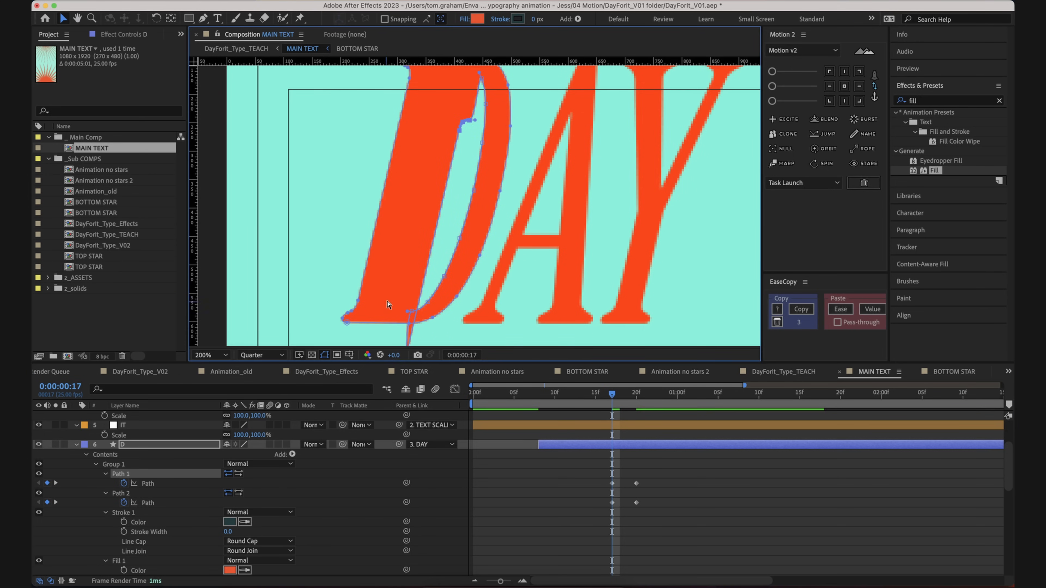
pyautogui.moveTo(459, 80); pyautogui.dragTo(446, 192)
pyautogui.press('space')
pyautogui.moveTo(526, 206); pyautogui.dragTo(548, 264)
pyautogui.press(',')
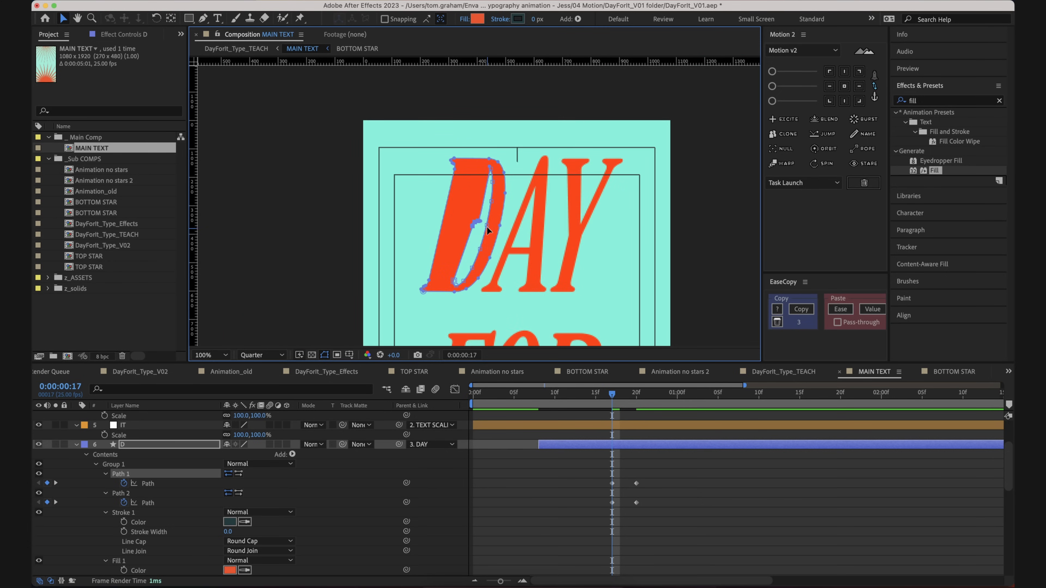
# - Try moving the bowl points of the D's outer outline outward, and undo the latest edits to both paths
pyautogui.moveTo(487, 226); pyautogui.dragTo(520, 192)
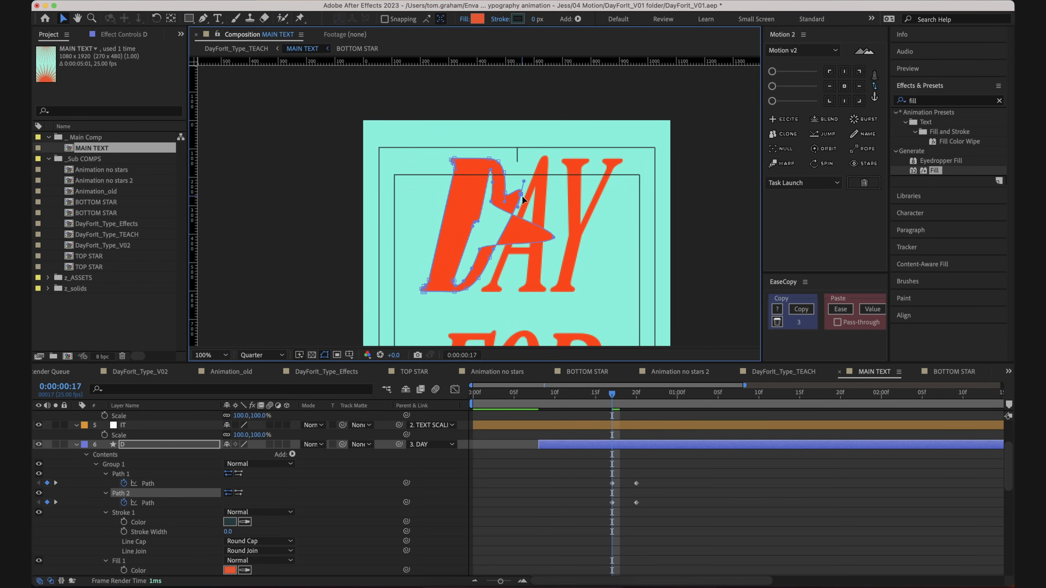
pyautogui.click(552, 470)
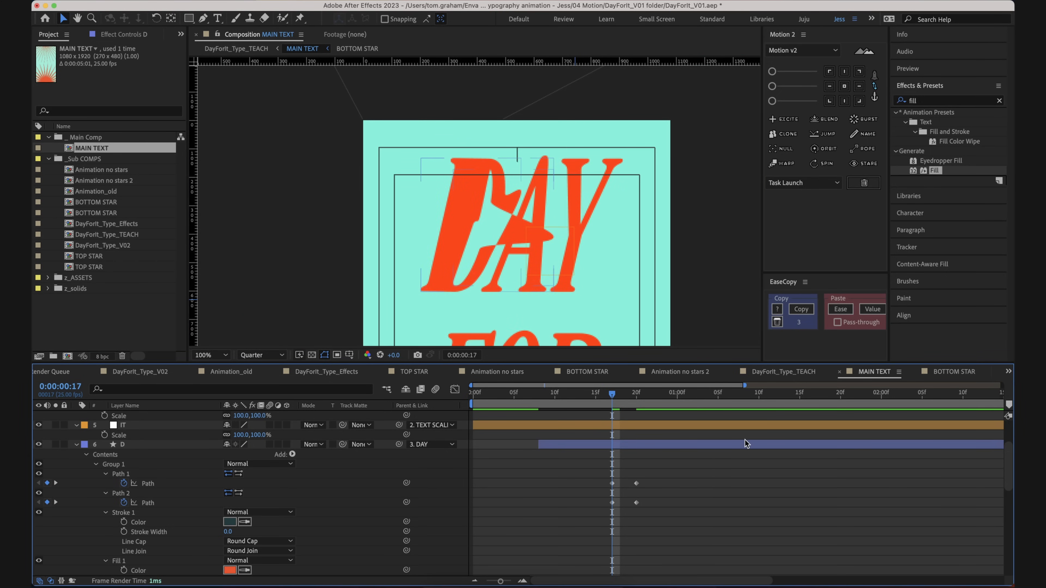
pyautogui.press('super+z')
pyautogui.press('super+z')
pyautogui.press('super+z')
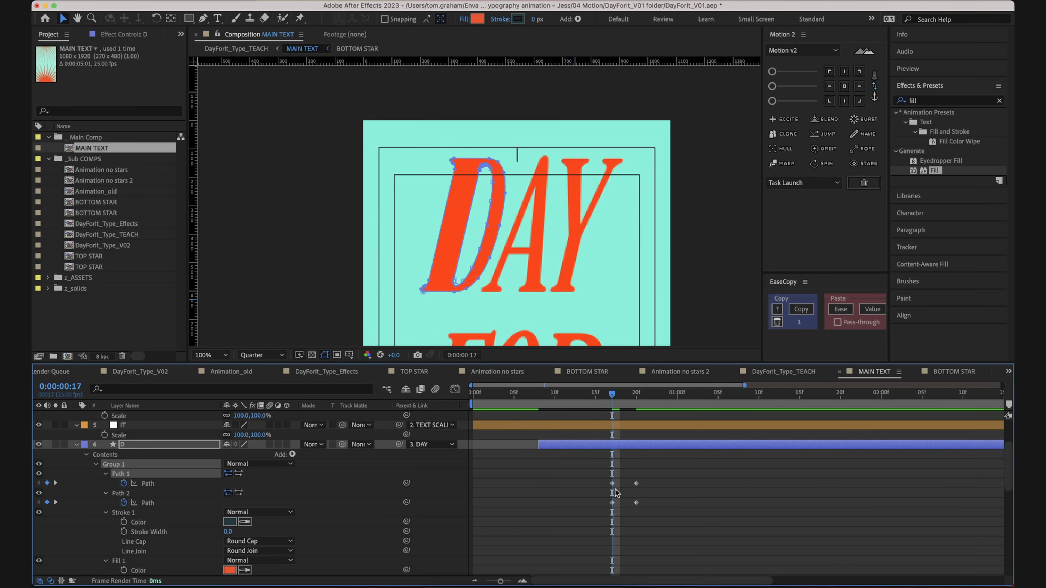
# - Try moving only the stem-side points of the D's inner outline, Path 1, sideways at frame 17, and undo each attempt
pyautogui.scroll(1, 480, 255)
pyautogui.moveTo(415, 287); pyautogui.dragTo(439, 323)
pyautogui.scroll(2, 457, 206)
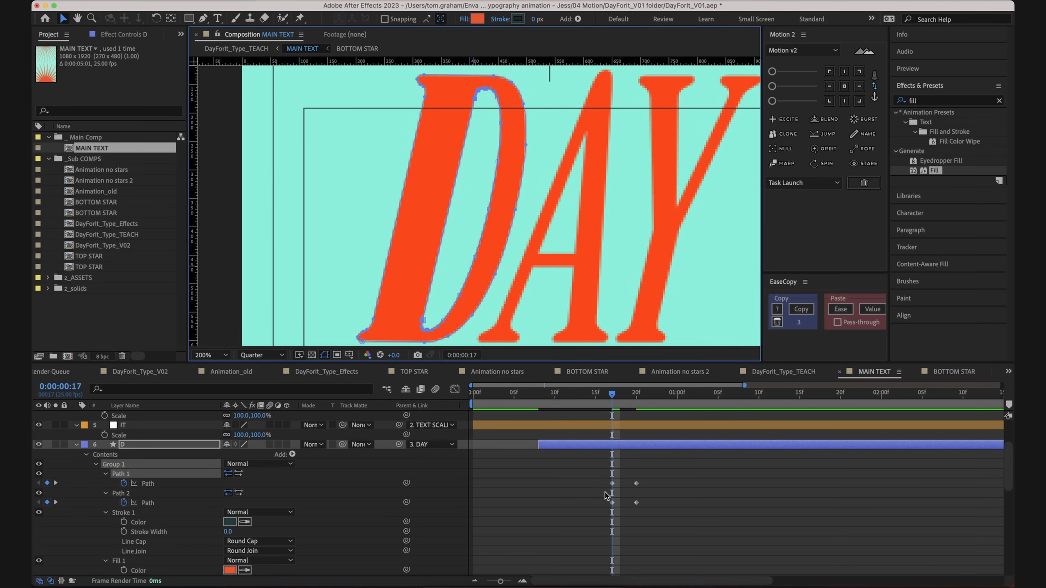
pyautogui.moveTo(475, 103); pyautogui.dragTo(447, 102)
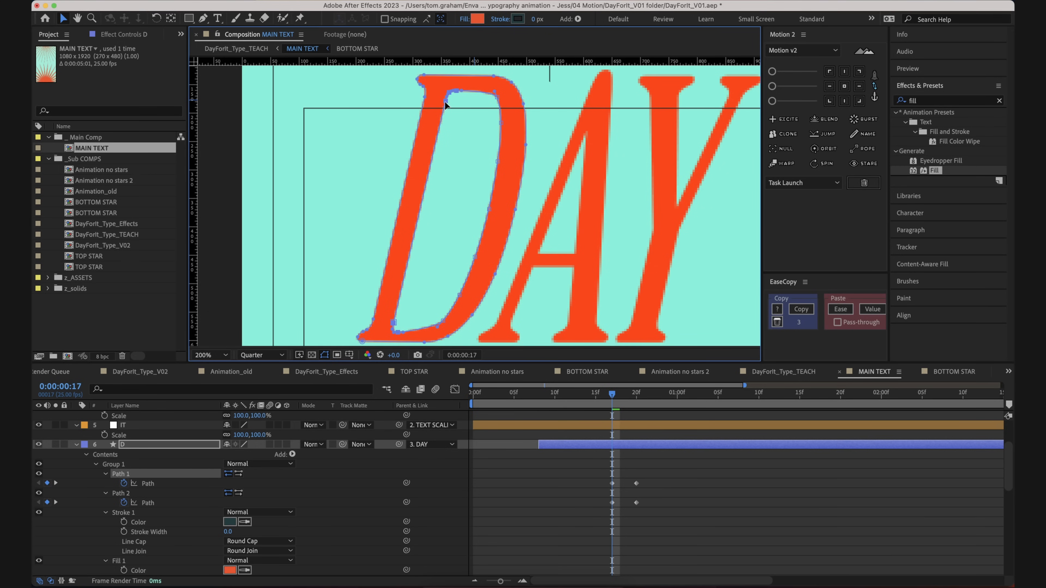
pyautogui.press('super+z')
pyautogui.click(565, 497)
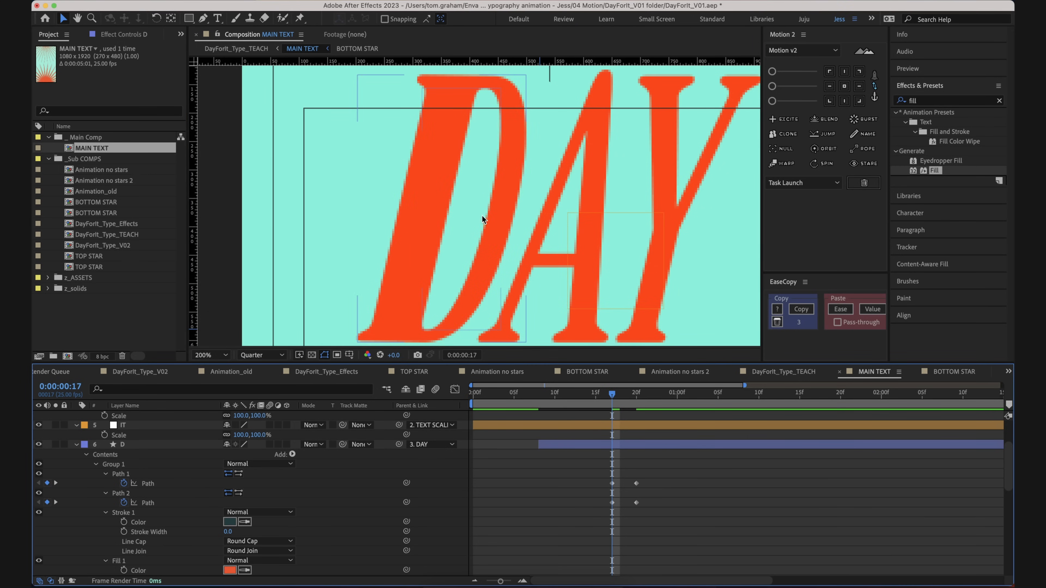
pyautogui.click(611, 483)
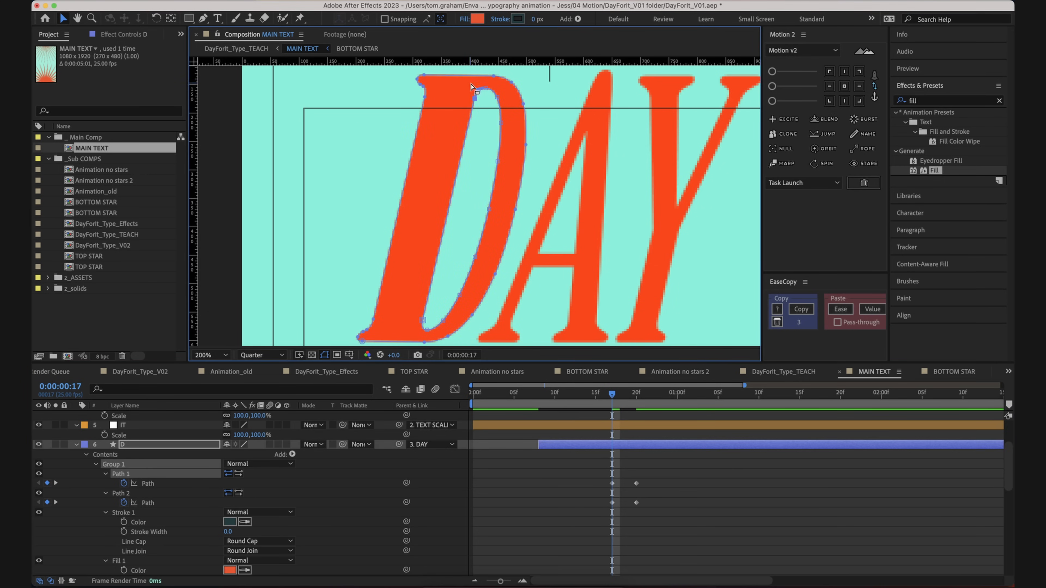
pyautogui.moveTo(427, 326); pyautogui.dragTo(433, 320)
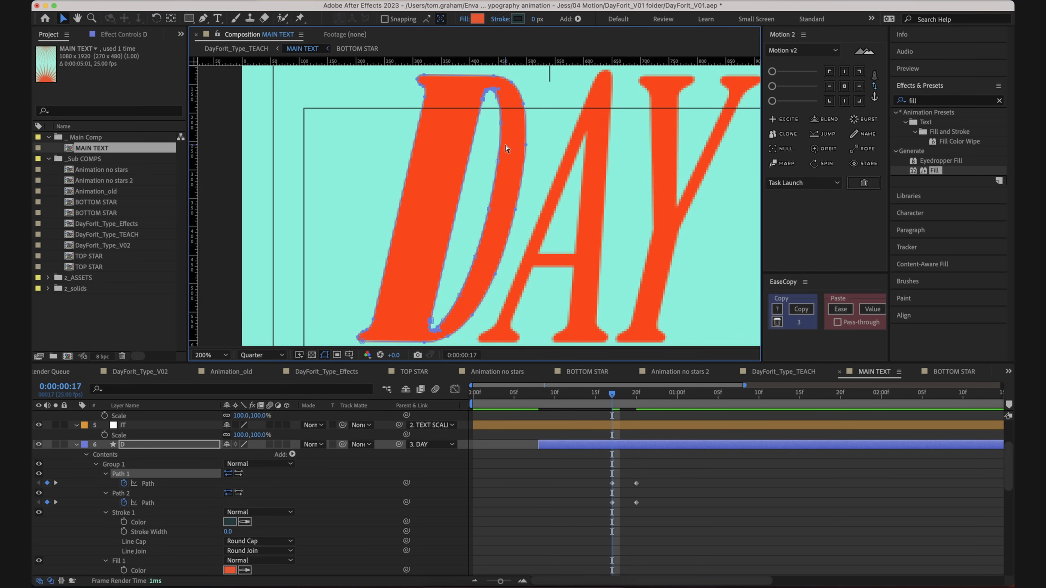
pyautogui.press('super+z')
# - Shift the D's whole inner outline, Path 1, right at frame 17 to thicken the stem and thin the bowl
pyautogui.doubleClick(500, 105)
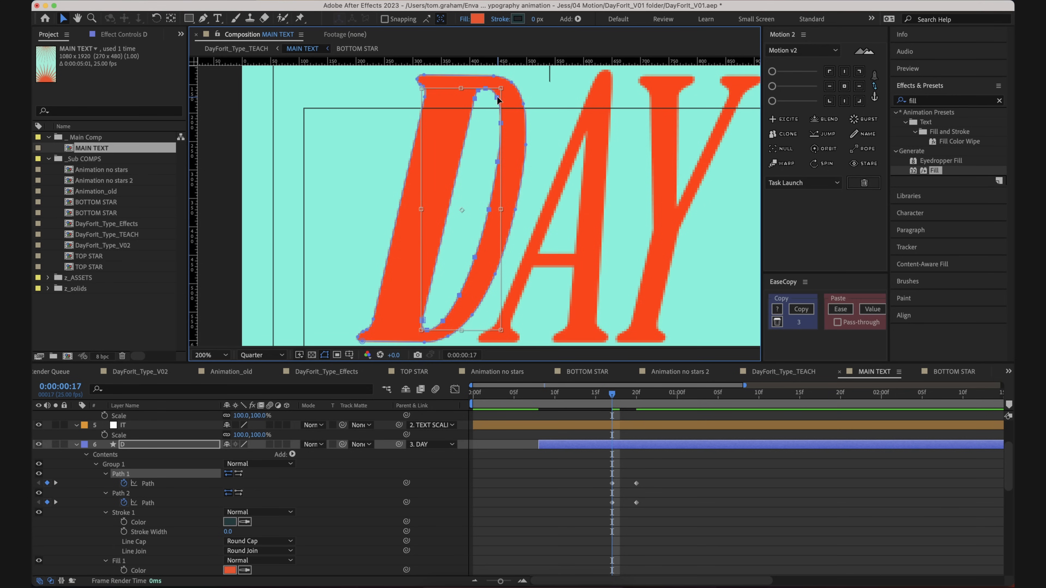
pyautogui.moveTo(499, 100); pyautogui.dragTo(512, 95)
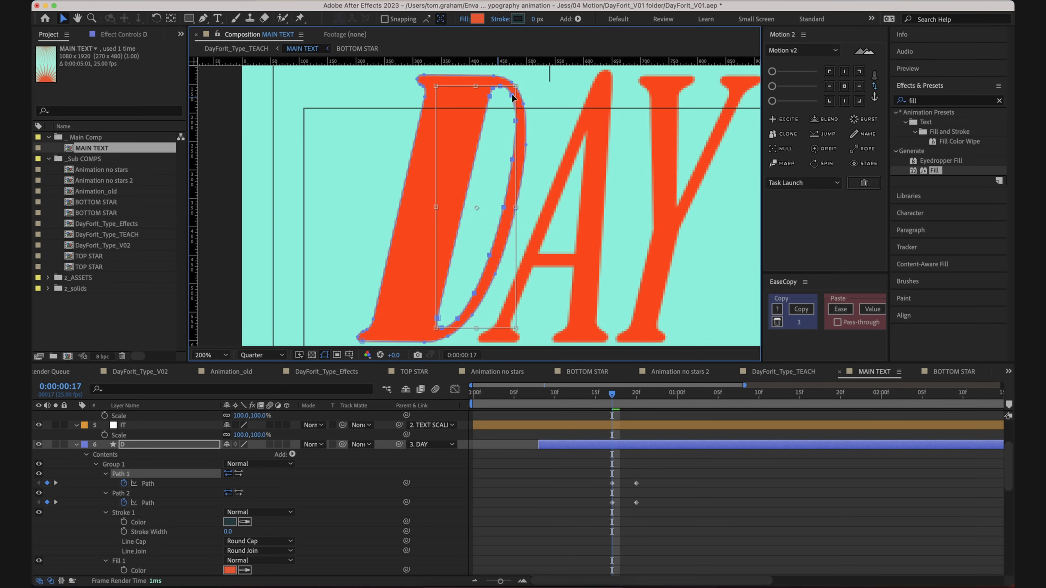
pyautogui.click(561, 546)
pyautogui.press(',')
pyautogui.press('.')
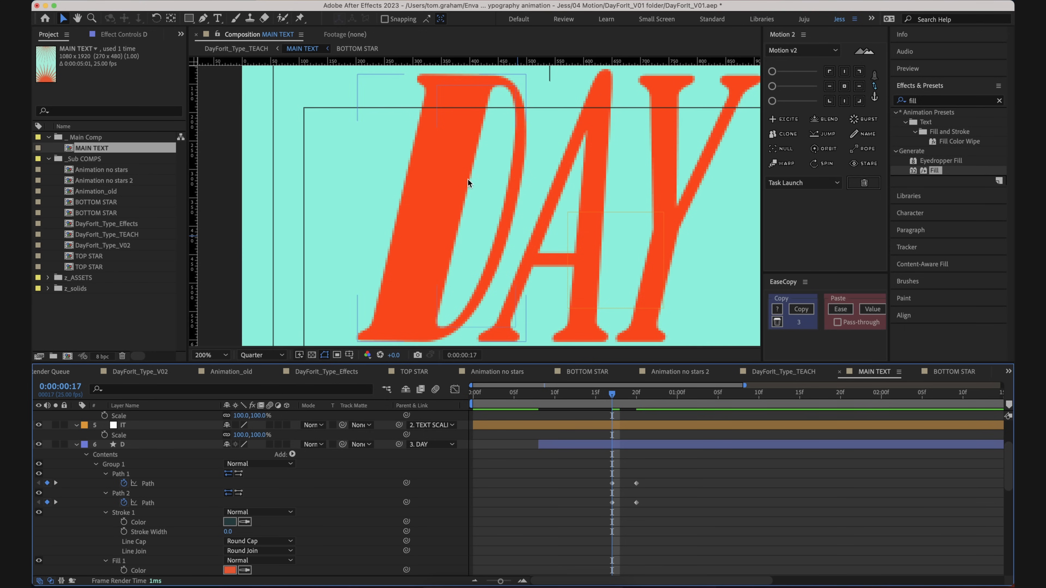
# - Preview the D's path distortion between its keyframes at frames 17 and 20
pyautogui.moveTo(614, 395)
pyautogui.mouseDown()
pyautogui.moveTo(637, 400)
pyautogui.moveTo(600, 403)
pyautogui.mouseUp()
pyautogui.press('space')
pyautogui.press('space')
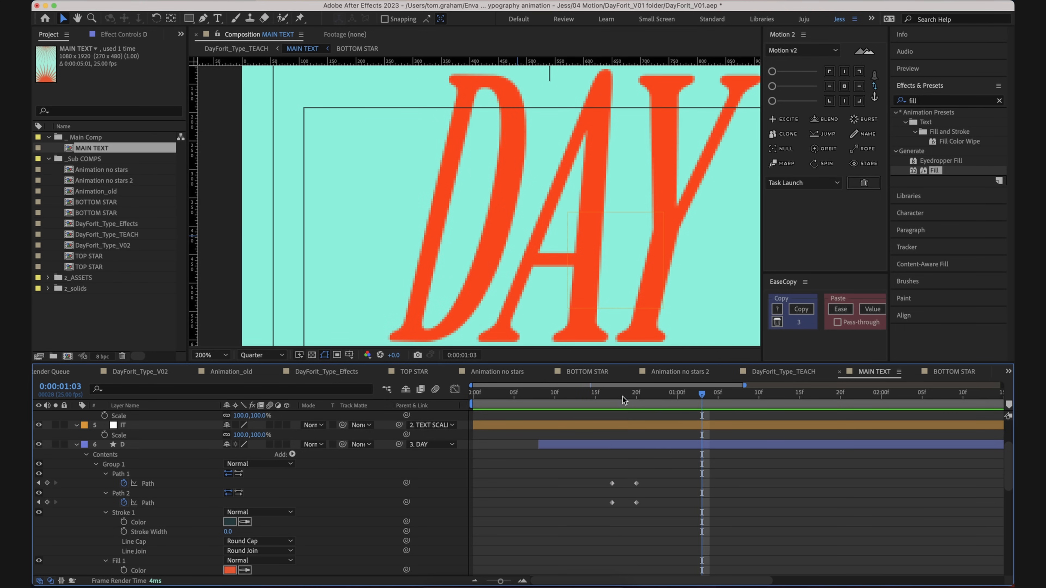
# - Copy the ease of the D's Scale keyframes onto all its Path keyframes, and move the Path keyframes to frames 8 and 11
pyautogui.click(608, 397)
pyautogui.moveTo(700, 541); pyautogui.dragTo(595, 478)
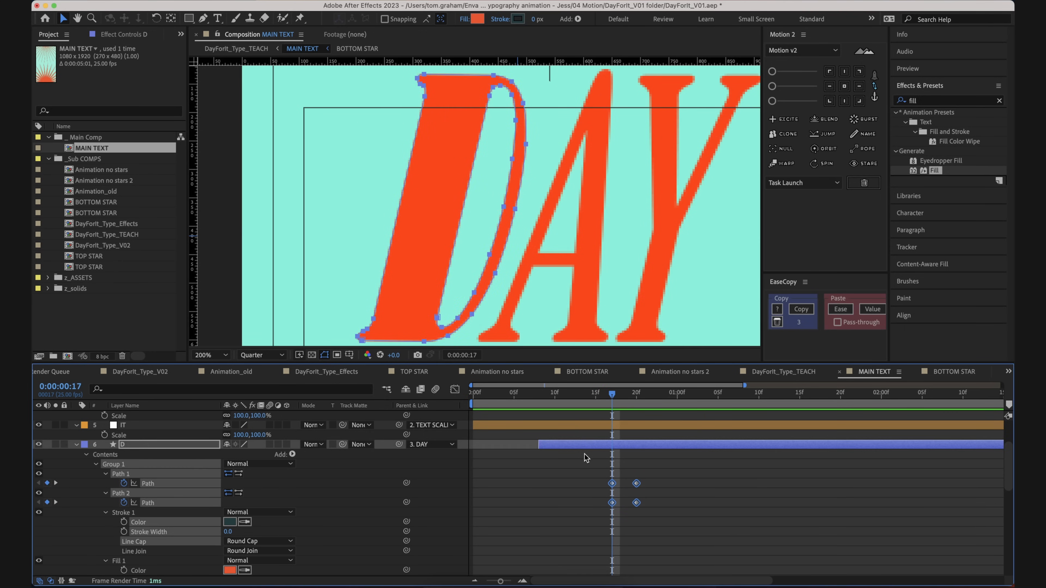
pyautogui.scroll(-2, 579, 462)
pyautogui.scroll(-6, 577, 462)
pyautogui.moveTo(587, 522); pyautogui.dragTo(533, 537)
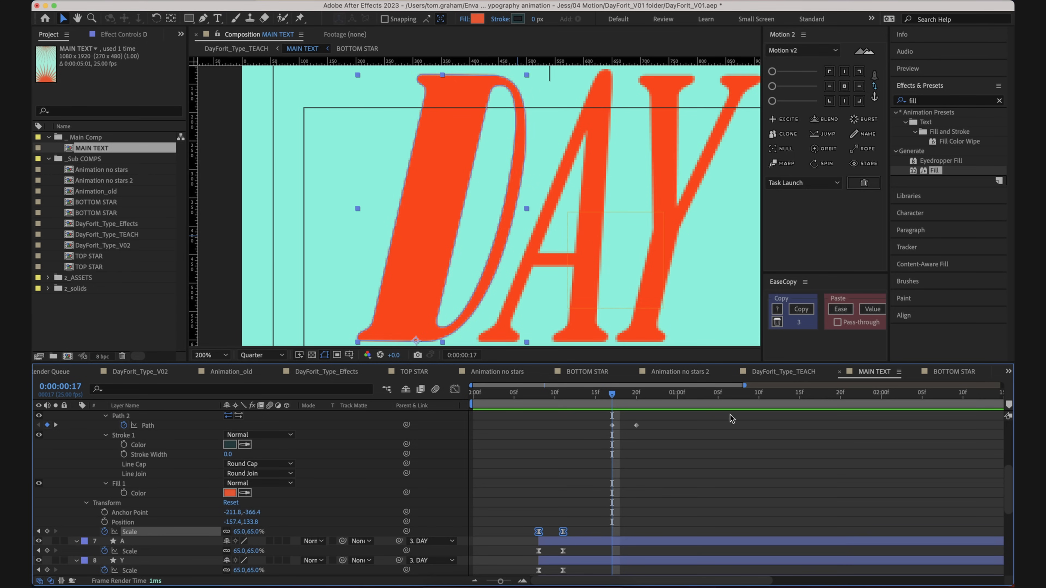
pyautogui.click(801, 309)
pyautogui.scroll(6, 764, 451)
pyautogui.moveTo(695, 511); pyautogui.dragTo(536, 469)
pyautogui.click(840, 309)
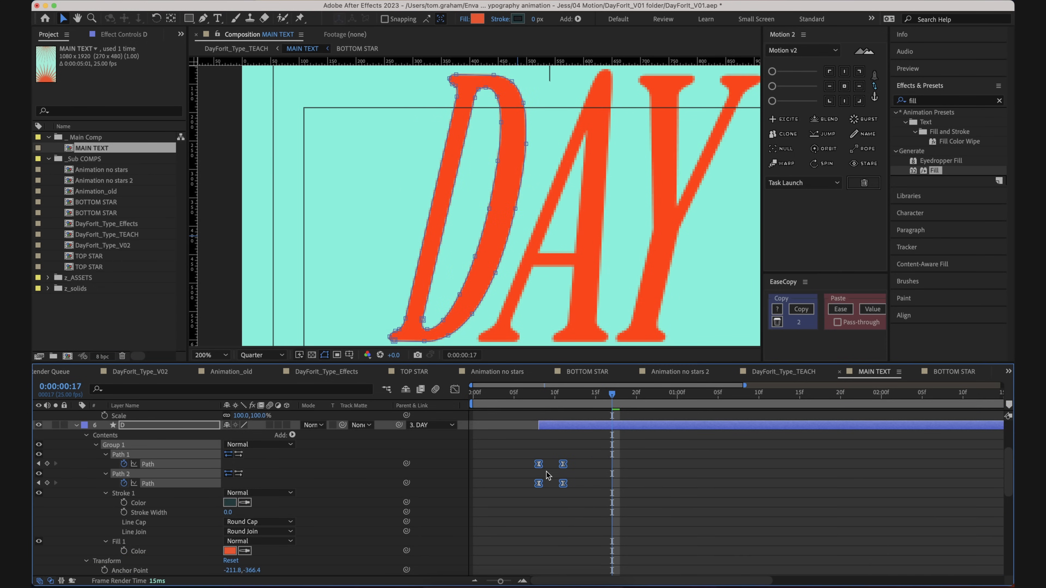
# - Play back the start of the DAY animation repeatedly to check the D's eased path change with its scale-up
pyautogui.click(555, 395)
pyautogui.moveTo(553, 395); pyautogui.dragTo(539, 396)
pyautogui.press('space')
pyautogui.click(679, 478)
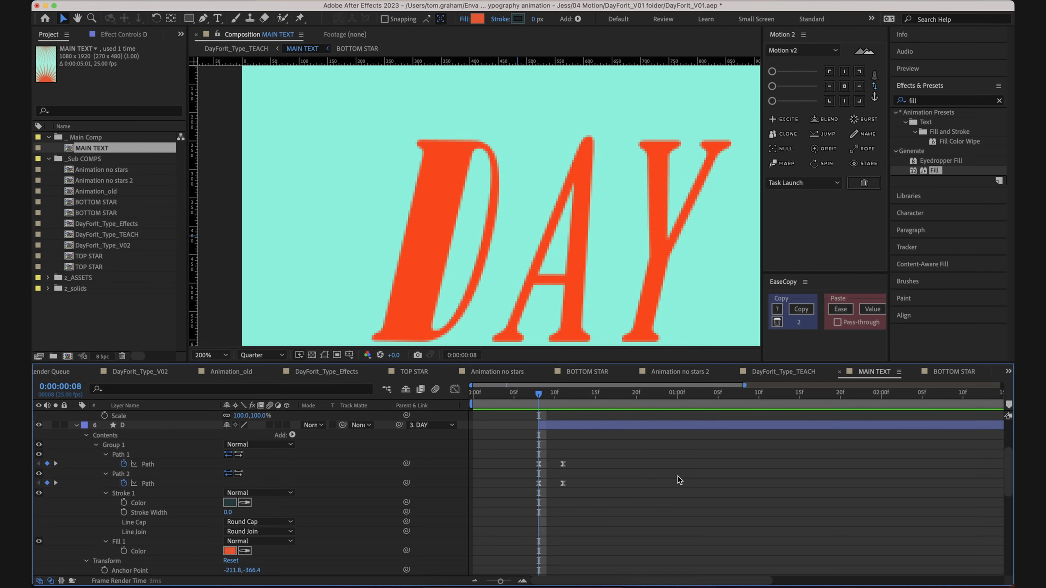
pyautogui.press('space')
pyautogui.click(531, 397)
pyautogui.press('space')
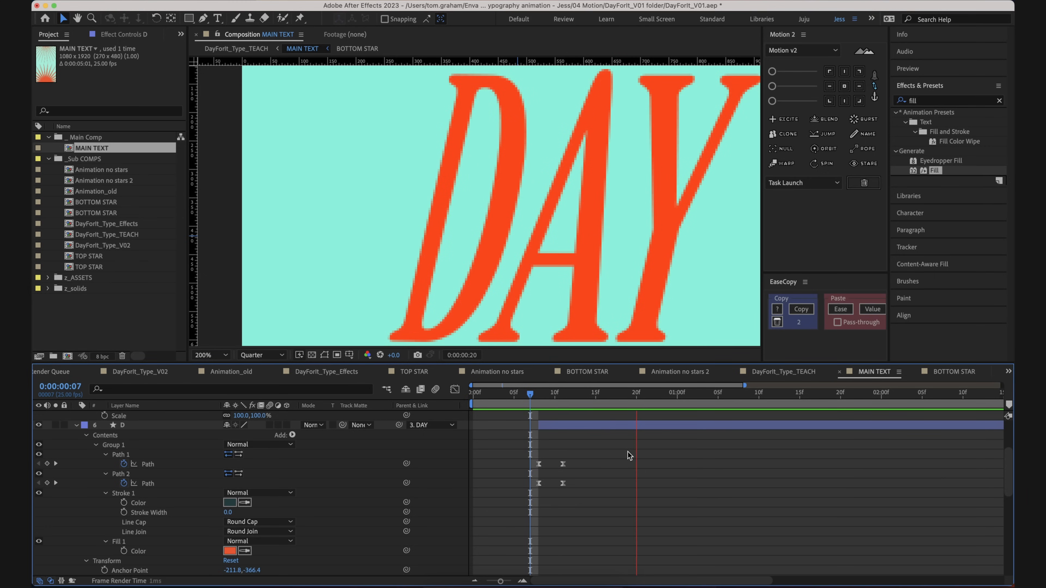
pyautogui.press('space')
pyautogui.press('space')
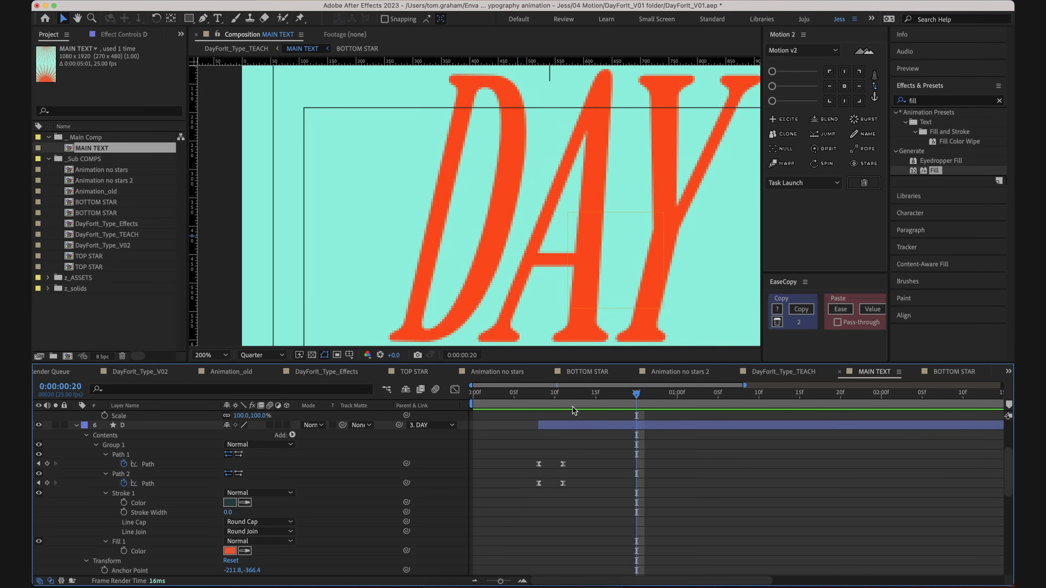
pyautogui.moveTo(563, 397); pyautogui.dragTo(540, 397)
pyautogui.press('space')
pyautogui.press('space')
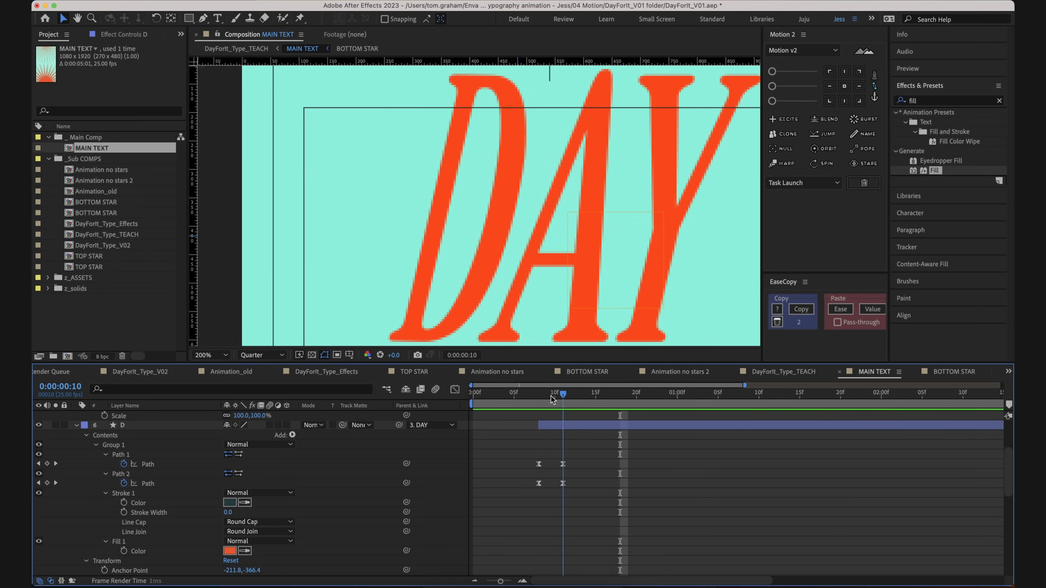
# - Select the A layer and expand its contents to show the Path properties of Path 1 and Path 2
pyautogui.click(593, 428)
pyautogui.scroll(-3, 604, 445)
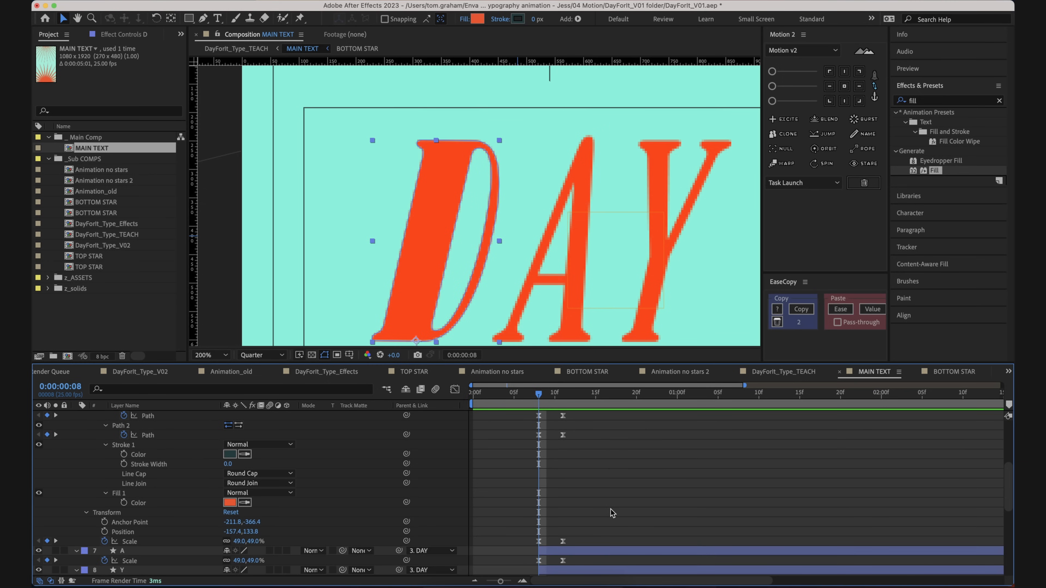
pyautogui.scroll(-1, 611, 515)
pyautogui.click(605, 532)
pyautogui.scroll(-3, 614, 495)
pyautogui.press('u')
pyautogui.press('u')
pyautogui.scroll(-1, 611, 455)
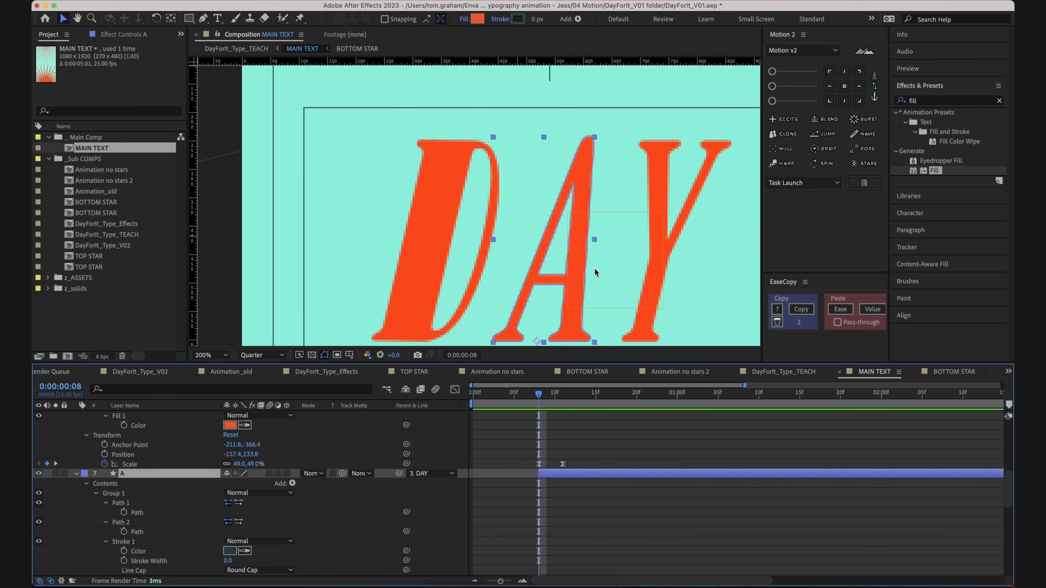
# - Start keyframing the Path property of the A's Path 1 and Path 2 at frame 8
pyautogui.press(',')
pyautogui.moveTo(595, 269); pyautogui.dragTo(600, 234)
pyautogui.press('.')
pyautogui.moveTo(490, 222); pyautogui.dragTo(495, 173)
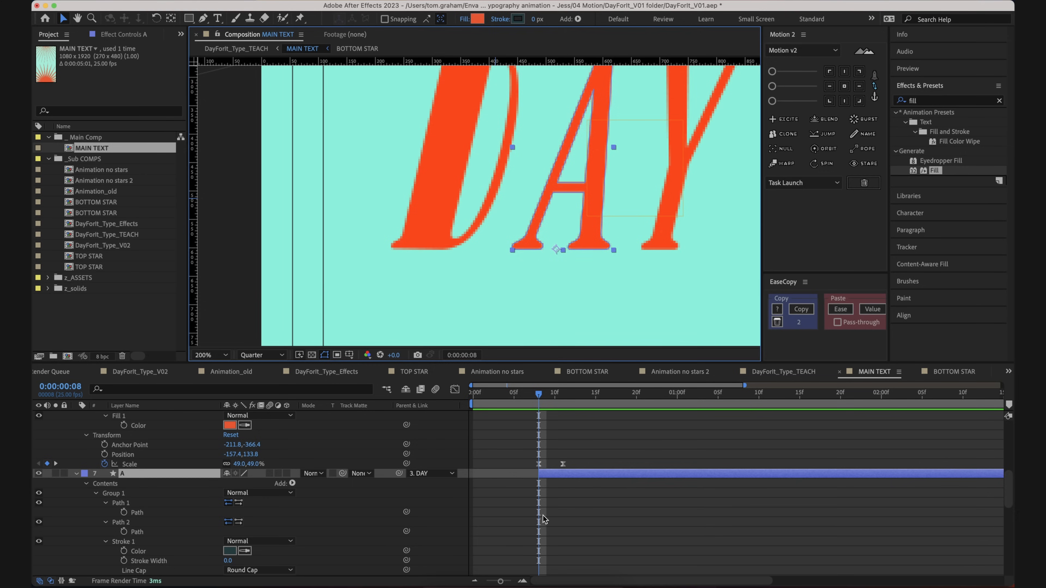
pyautogui.moveTo(618, 292); pyautogui.dragTo(572, 356)
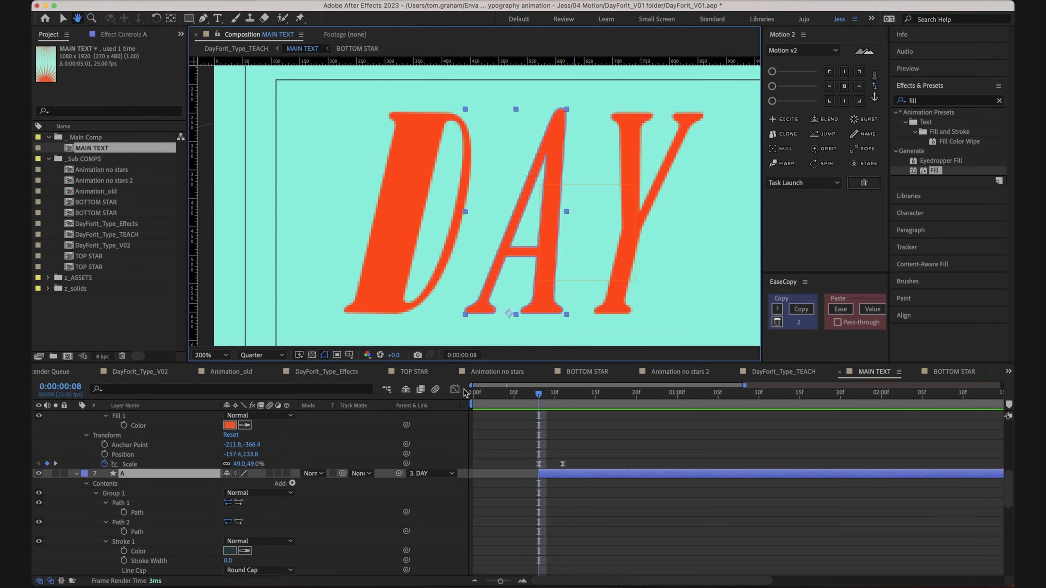
pyautogui.click(125, 513)
pyautogui.click(124, 532)
pyautogui.press('super+shift+a')
pyautogui.moveTo(537, 278); pyautogui.dragTo(532, 273)
# - Add a second Path keyframe to both of the A's paths and place the keyframe pairs at frames 11 and 14
pyautogui.click(560, 400)
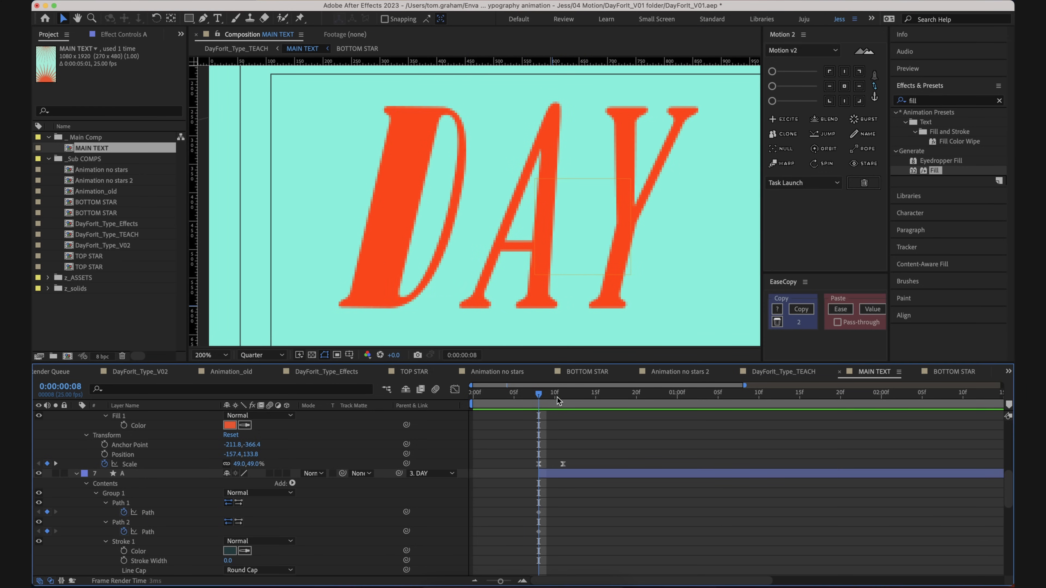
pyautogui.click(48, 512)
pyautogui.click(48, 532)
pyautogui.click(566, 566)
pyautogui.scroll(1, 589, 519)
pyautogui.moveTo(589, 516); pyautogui.dragTo(564, 523)
pyautogui.scroll(-3, 537, 226)
pyautogui.click(592, 511)
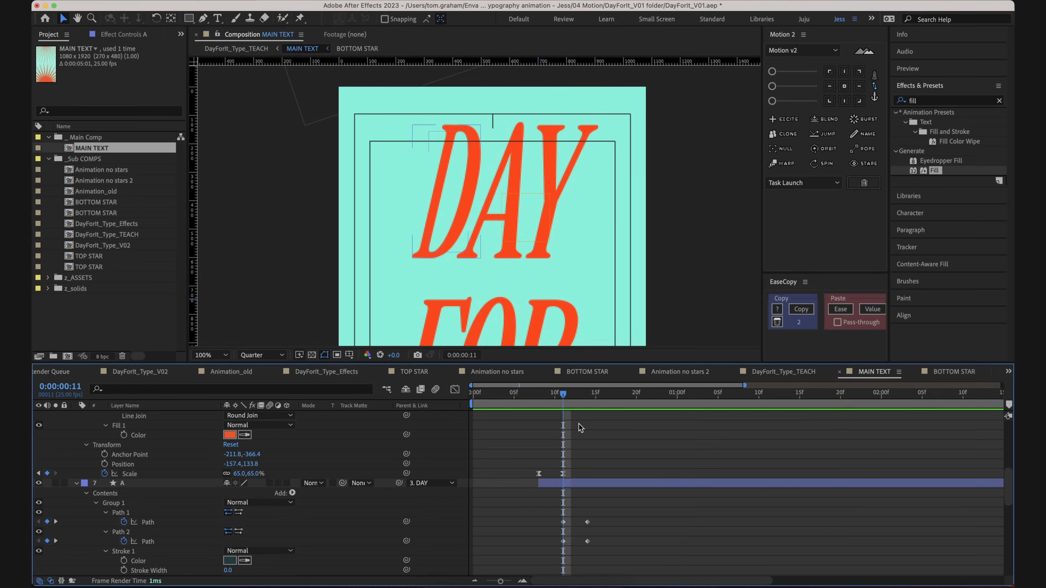
# - Move the D's Path 1 and Path 2 keyframes so that they start at frame 11
pyautogui.scroll(3, 577, 425)
pyautogui.moveTo(584, 466); pyautogui.dragTo(564, 417)
pyautogui.click(633, 477)
pyautogui.scroll(-3, 630, 477)
# - Thicken the A's heavy stroke at frame 11 by moving the left foot, crossbar and apex points of its paths to the left
pyautogui.click(614, 495)
pyautogui.scroll(-1, 614, 474)
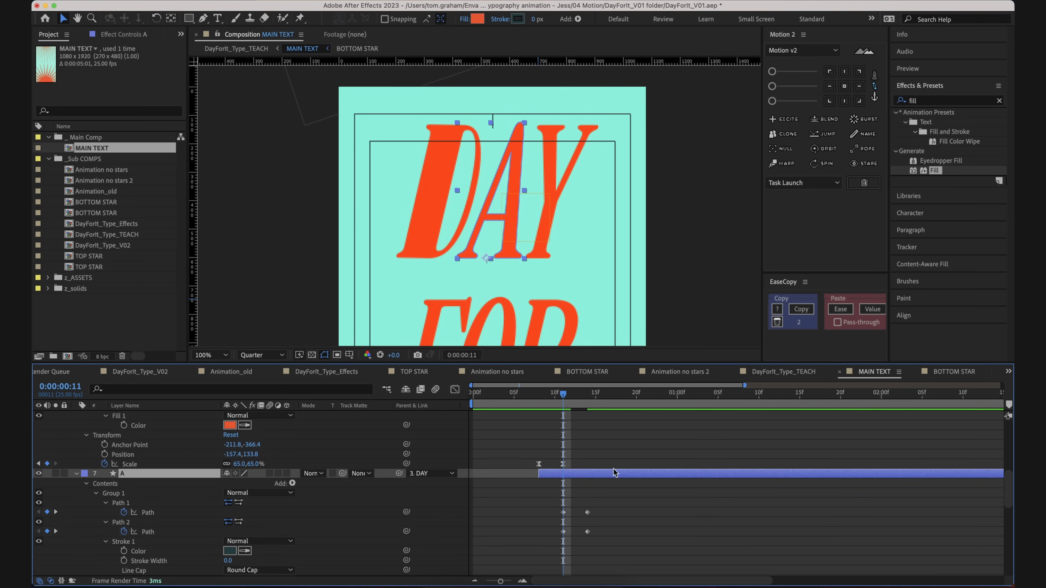
pyautogui.moveTo(551, 500); pyautogui.dragTo(571, 535)
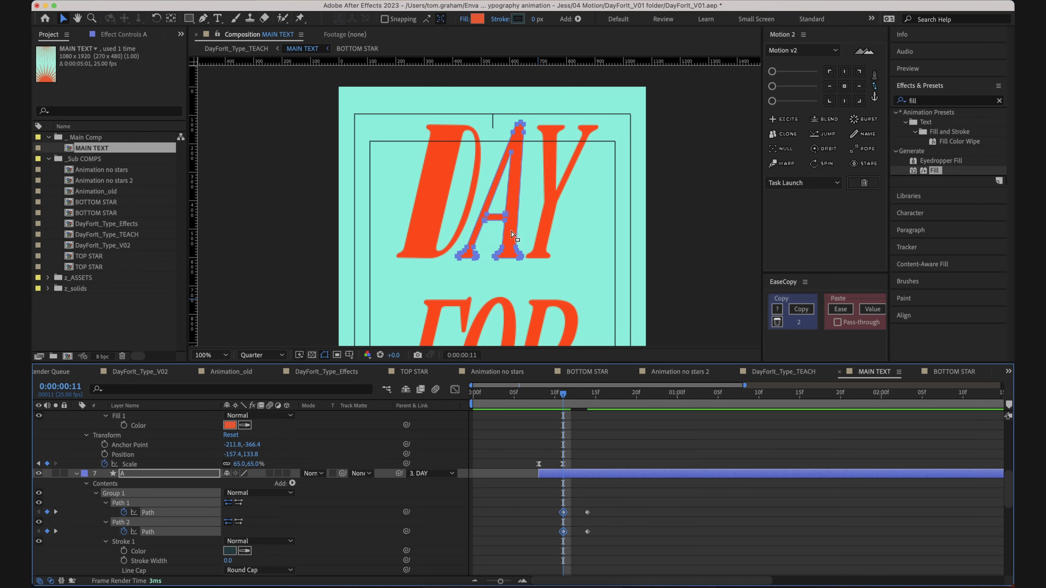
pyautogui.press('.')
pyautogui.moveTo(515, 232); pyautogui.dragTo(497, 252)
pyautogui.press(',')
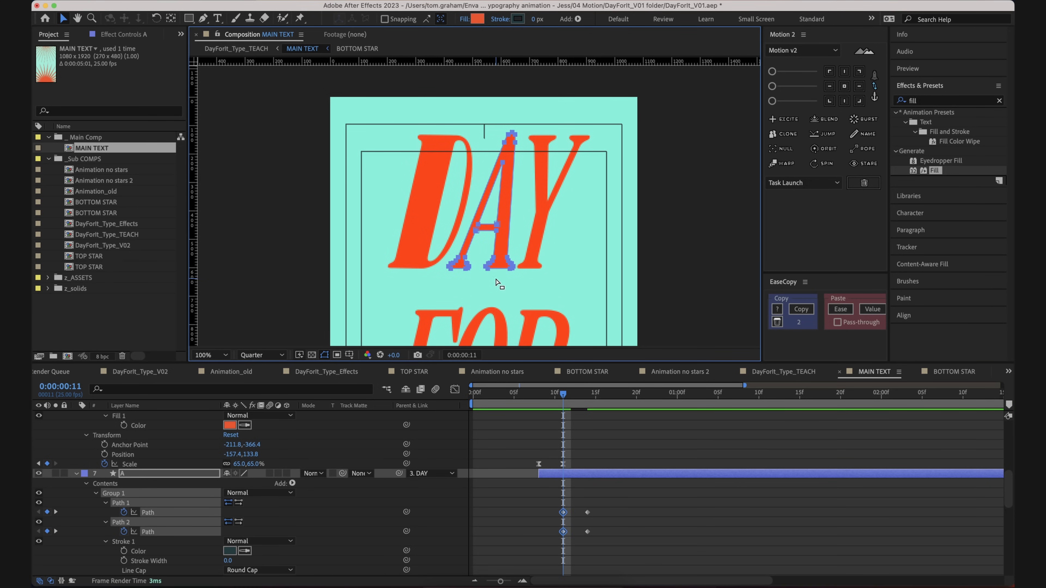
pyautogui.click(471, 265)
pyautogui.moveTo(451, 255); pyautogui.dragTo(444, 253)
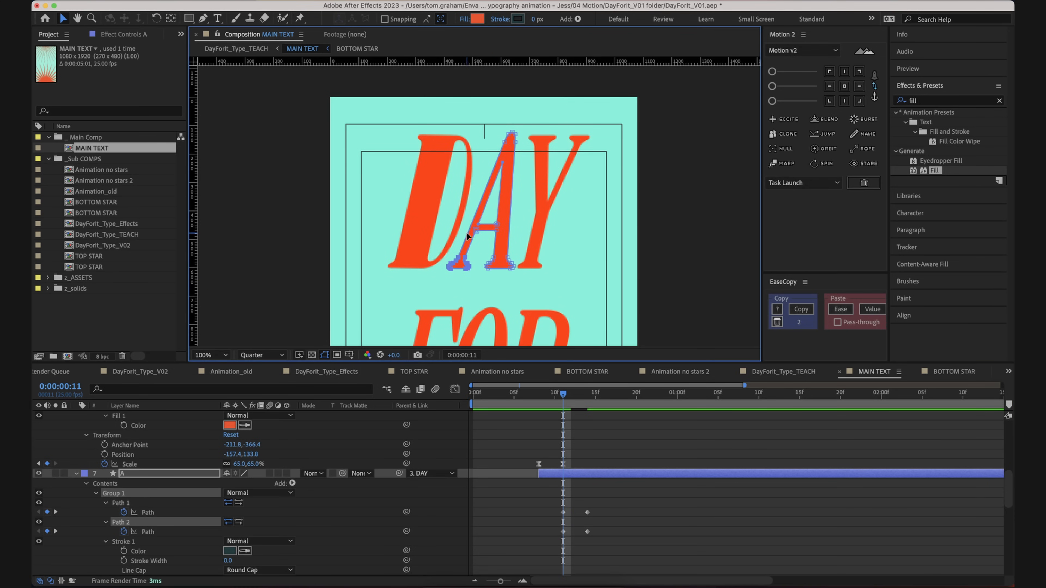
pyautogui.click(477, 200)
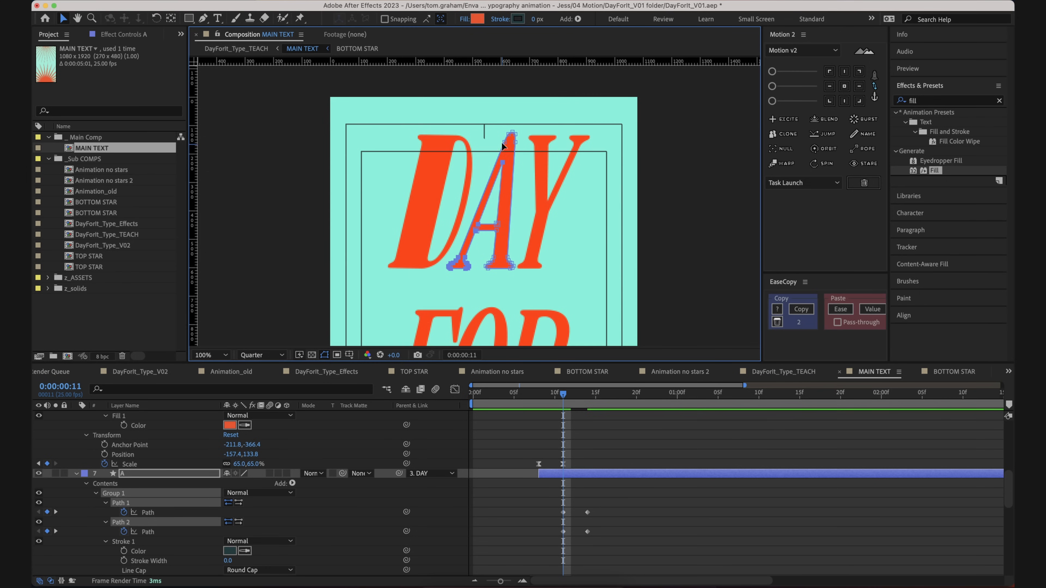
pyautogui.moveTo(508, 149); pyautogui.dragTo(497, 143)
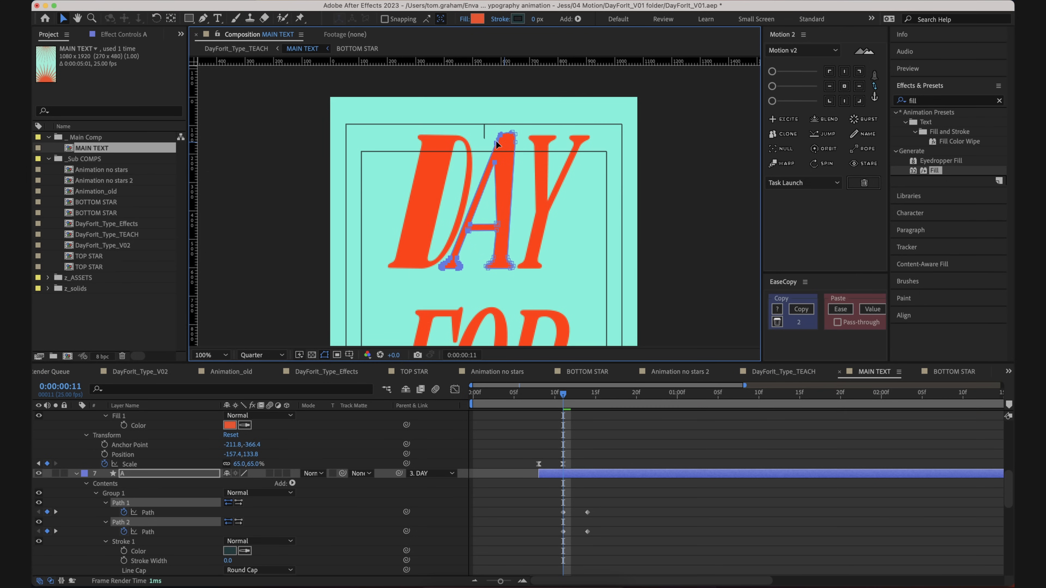
pyautogui.scroll(2, 483, 160)
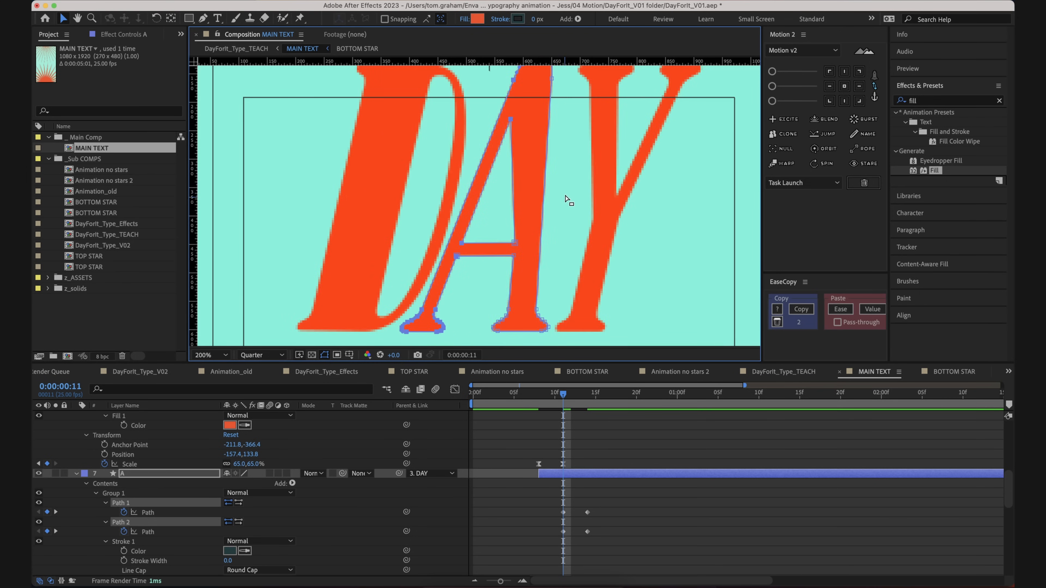
# - Examine the A's thickened shape at frame 11 and the points of its Path 1 and Path 2
pyautogui.moveTo(575, 181); pyautogui.dragTo(563, 207)
pyautogui.click(475, 229)
pyautogui.click(590, 465)
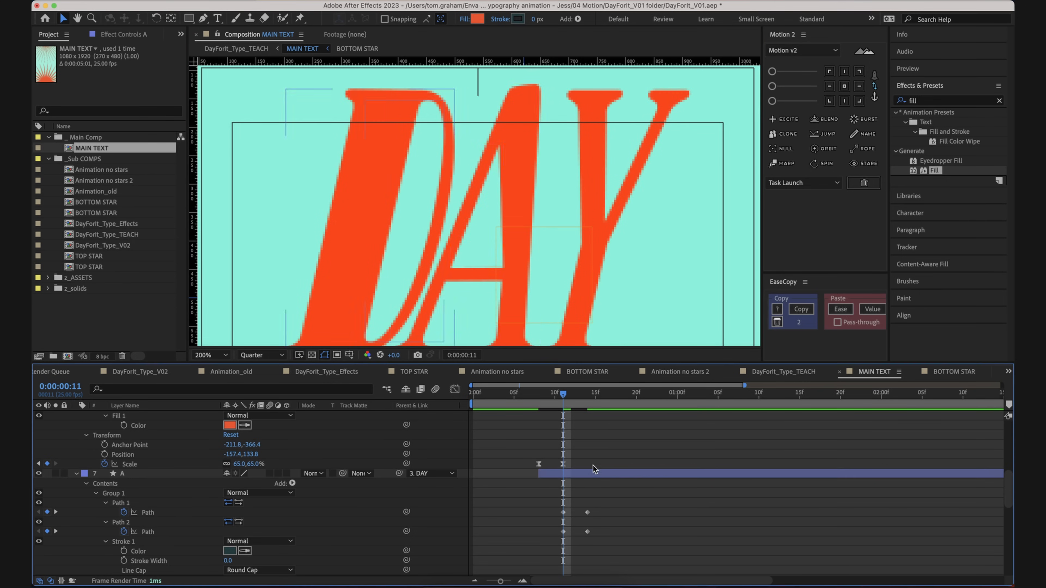
pyautogui.click(563, 512)
pyautogui.moveTo(493, 206); pyautogui.dragTo(511, 130)
pyautogui.moveTo(538, 198); pyautogui.dragTo(540, 165)
pyautogui.moveTo(502, 111); pyautogui.dragTo(524, 116)
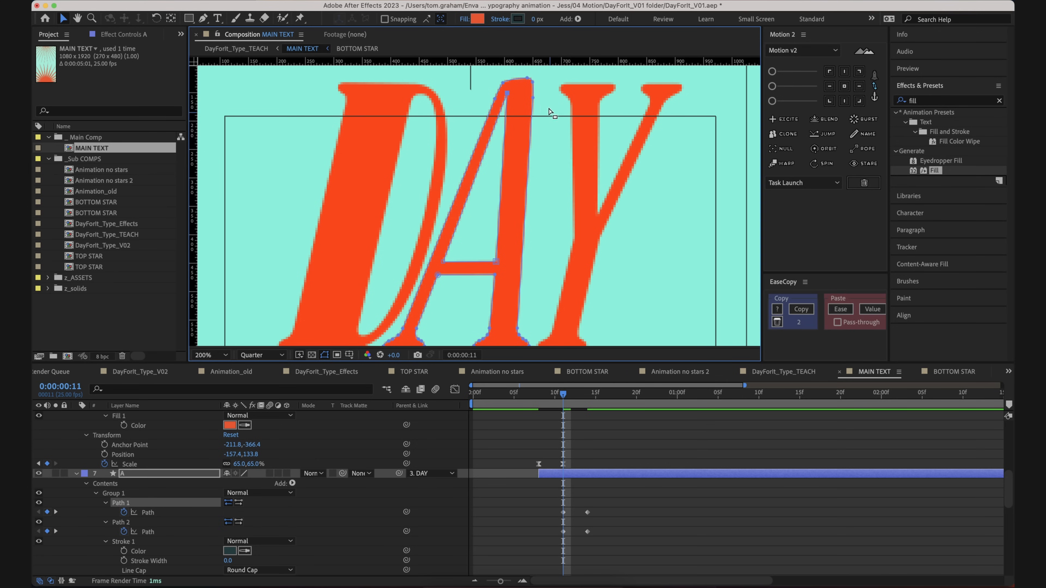
pyautogui.click(525, 80)
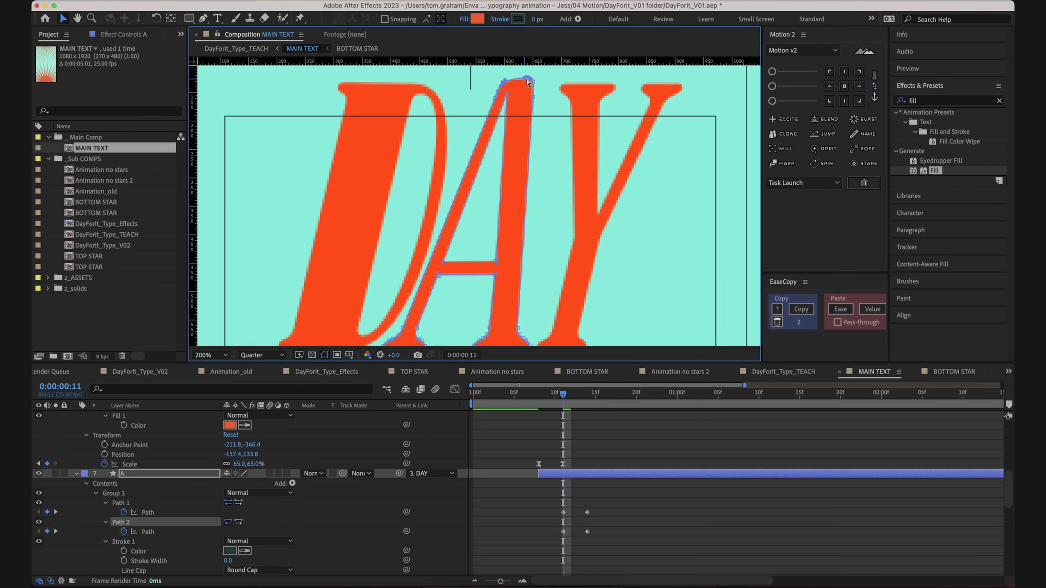
pyautogui.click(555, 138)
pyautogui.click(518, 423)
pyautogui.moveTo(514, 273); pyautogui.dragTo(519, 193)
pyautogui.press(',')
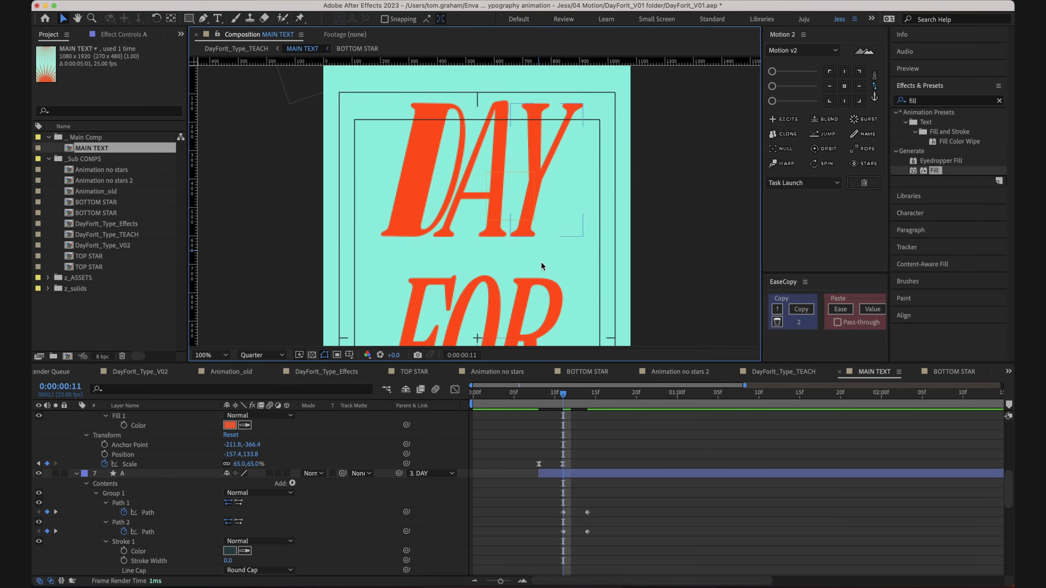
# - Start keyframing the Path property of the Y's Path 1 and move that keyframe to frame 14
pyautogui.scroll(-5, 609, 523)
pyautogui.click(589, 550)
pyautogui.scroll(-2, 596, 527)
pyautogui.press('u')
pyautogui.press('u')
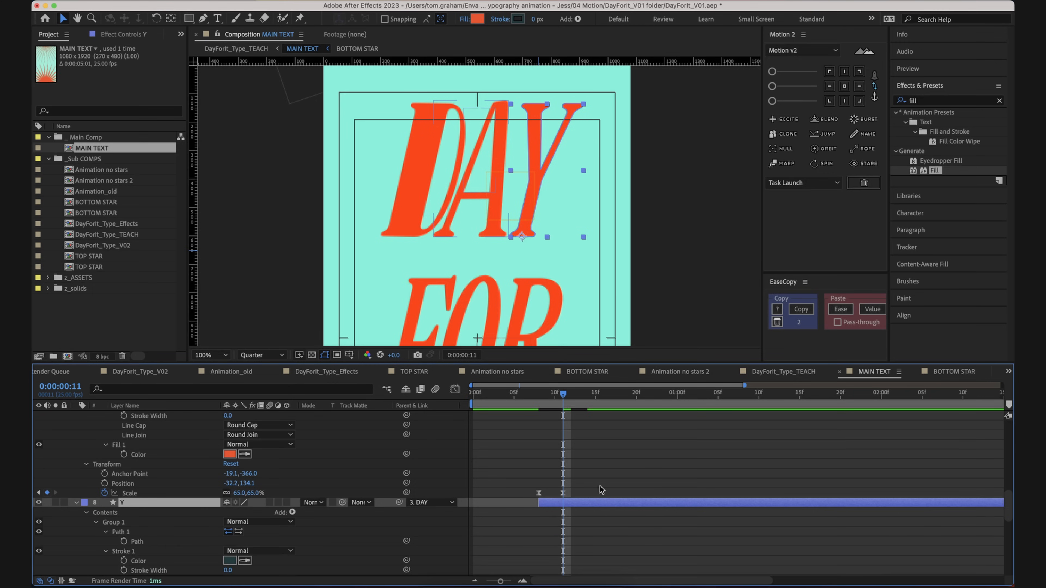
pyautogui.scroll(-2, 531, 498)
pyautogui.click(124, 493)
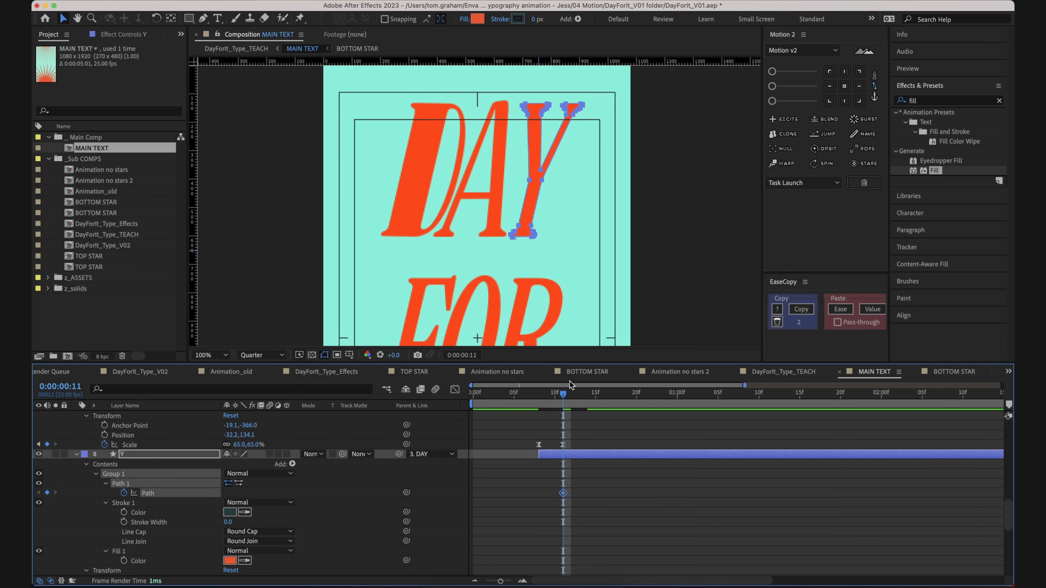
pyautogui.moveTo(563, 493); pyautogui.dragTo(589, 494)
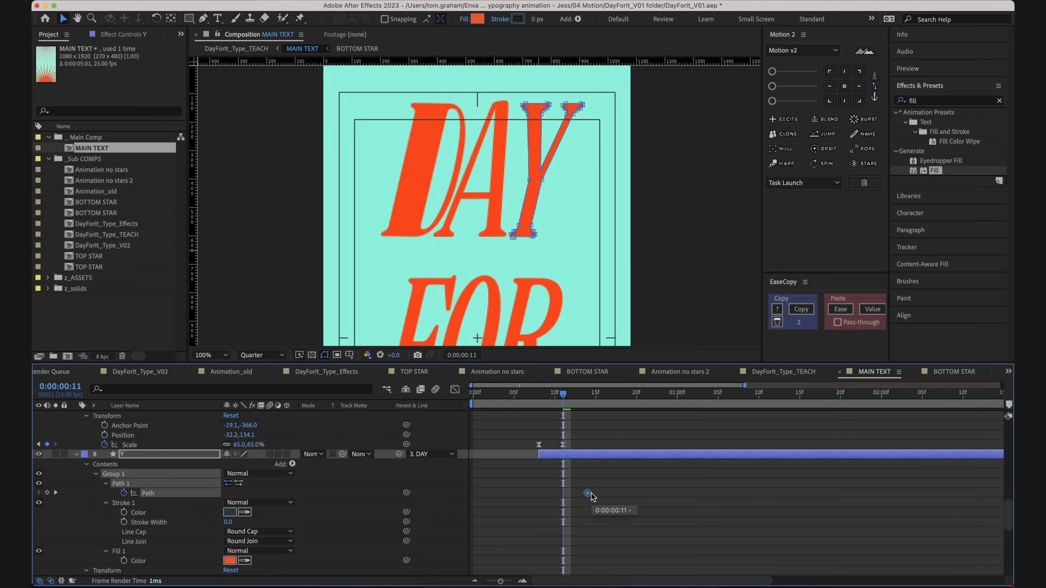
pyautogui.press('.')
pyautogui.press(',')
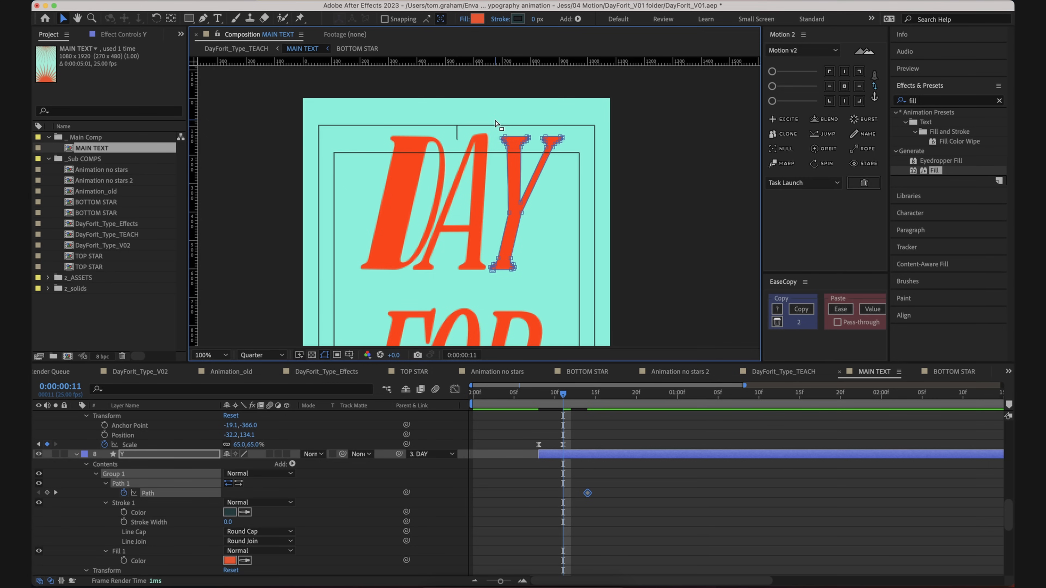
# - Try to thicken the Y at frame 11 by moving the left-edge points of its arm and foot to the left
pyautogui.click(511, 154)
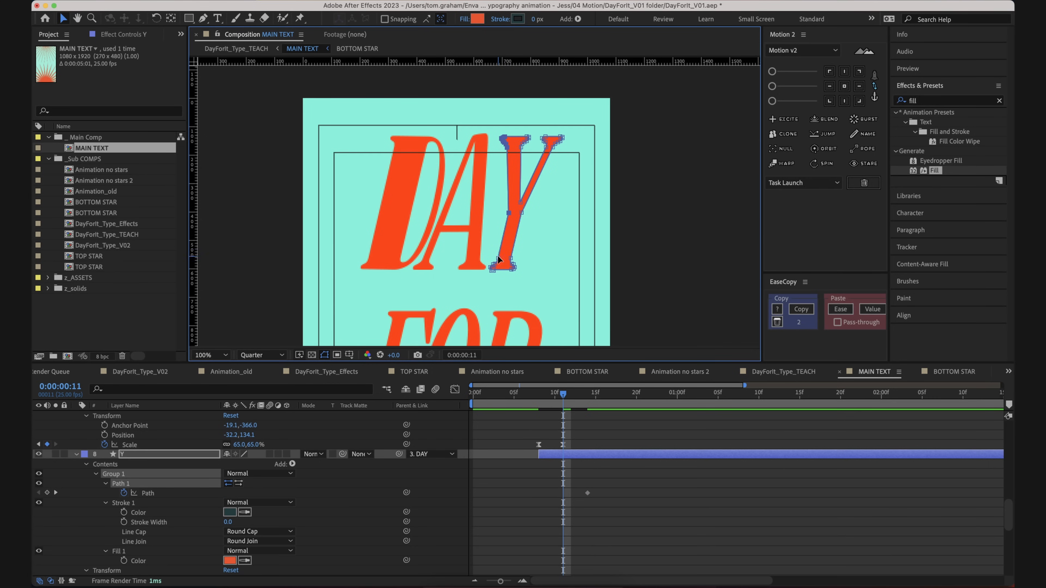
pyautogui.moveTo(497, 256); pyautogui.dragTo(489, 256)
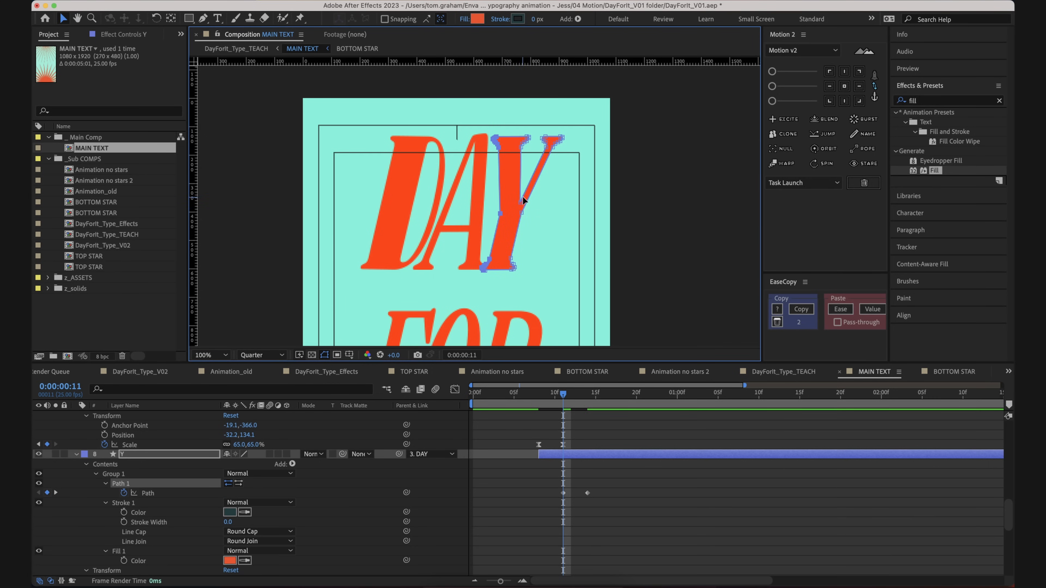
pyautogui.press('super+z')
# - Thicken the Y at frame 11 by moving the right-side points of its foot and arm to the right
pyautogui.moveTo(530, 291); pyautogui.dragTo(509, 252)
pyautogui.moveTo(574, 157)
pyautogui.mouseDown()
pyautogui.moveTo(549, 125)
pyautogui.moveTo(564, 148)
pyautogui.mouseUp()
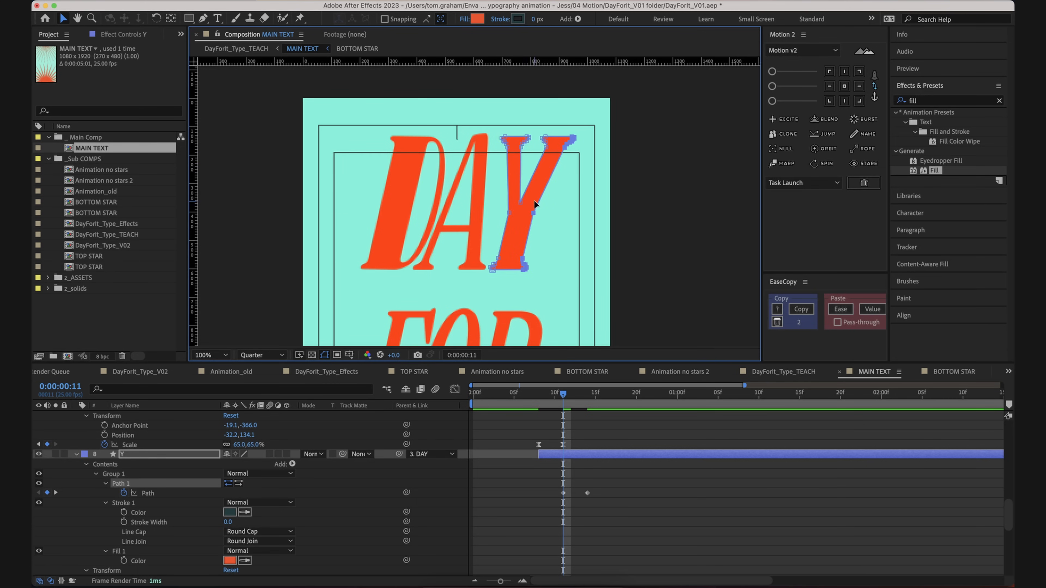
pyautogui.click(521, 202)
pyautogui.moveTo(521, 202); pyautogui.dragTo(518, 201)
pyautogui.press('super+z')
pyautogui.press('super+z')
pyautogui.click(521, 180)
pyautogui.click(516, 201)
pyautogui.click(552, 210)
pyautogui.doubleClick(516, 204)
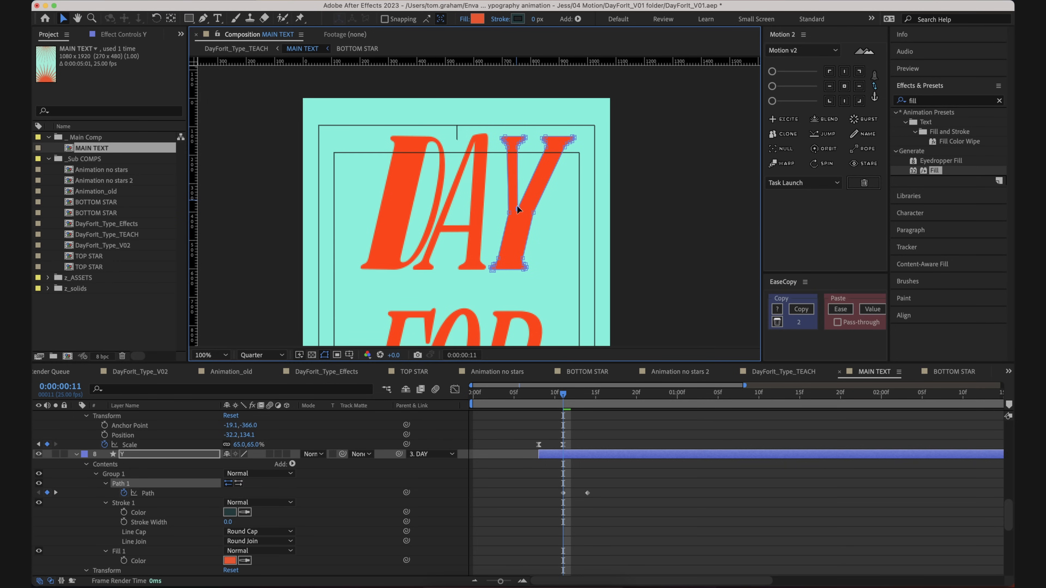
# - Preview the thickened DAY letters around frame 10 and ease the Y's pair of Path keyframes
pyautogui.click(610, 515)
pyautogui.moveTo(605, 294); pyautogui.dragTo(626, 267)
pyautogui.press(',')
pyautogui.press('.')
pyautogui.press('space')
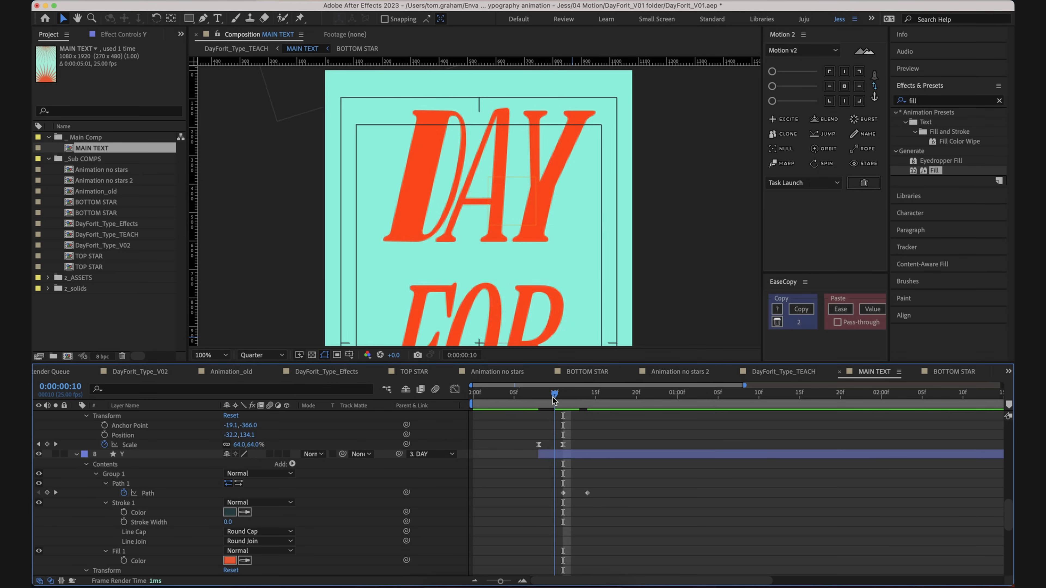
pyautogui.moveTo(608, 481); pyautogui.dragTo(552, 513)
pyautogui.click(793, 86)
pyautogui.scroll(5, 604, 494)
# - Ease the A's and D's Path keyframes and place the path keyframe pairs at frames 8 and 11
pyautogui.moveTo(603, 492); pyautogui.dragTo(560, 444)
pyautogui.click(793, 87)
pyautogui.click(619, 516)
pyautogui.moveTo(610, 496); pyautogui.dragTo(539, 455)
pyautogui.click(561, 481)
pyautogui.scroll(-5, 563, 483)
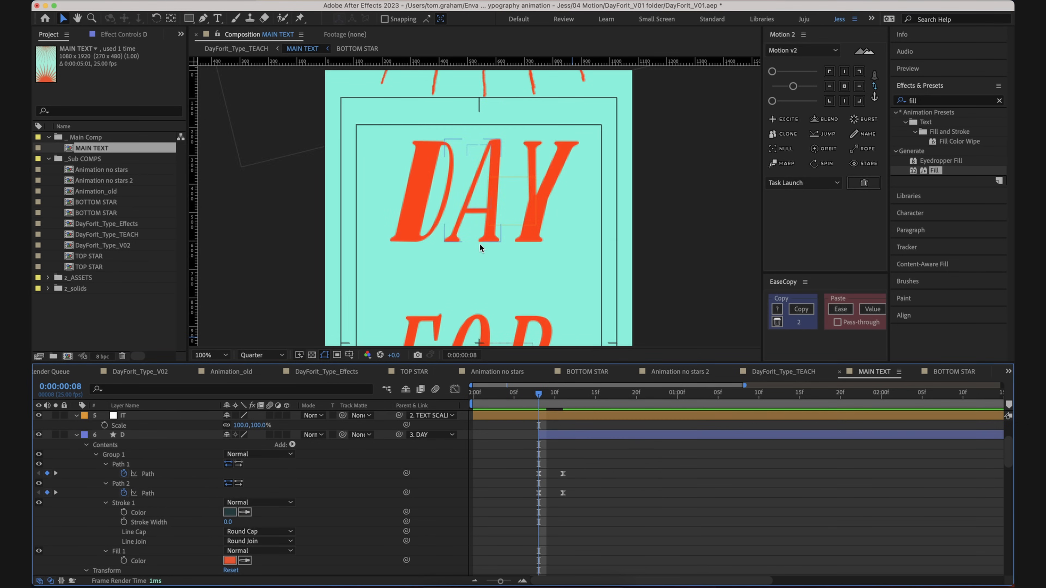
# - Preview the DAY distortion from frame 8 and examine the letter shapes at frames 9 and 11
pyautogui.press('space')
pyautogui.press('space')
pyautogui.click(559, 397)
pyautogui.moveTo(559, 397)
pyautogui.mouseDown()
pyautogui.moveTo(522, 397)
pyautogui.moveTo(554, 395)
pyautogui.moveTo(538, 395)
pyautogui.mouseUp()
pyautogui.press('space')
pyautogui.press('space')
pyautogui.press('space')
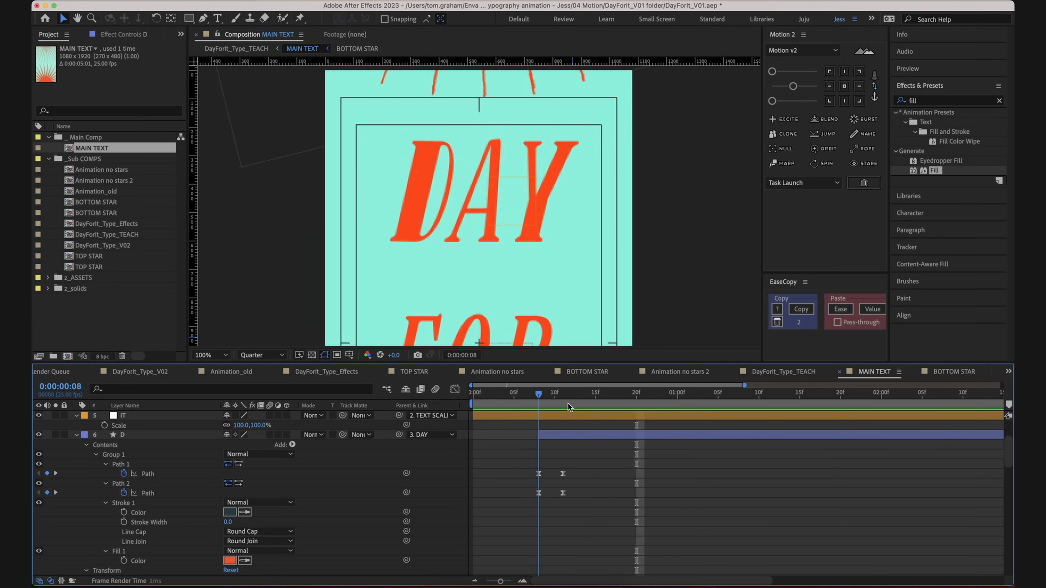
pyautogui.moveTo(538, 403)
pyautogui.mouseDown()
pyautogui.moveTo(524, 404)
pyautogui.moveTo(556, 404)
pyautogui.moveTo(547, 405)
pyautogui.mouseUp()
pyautogui.click(549, 434)
pyautogui.click(533, 206)
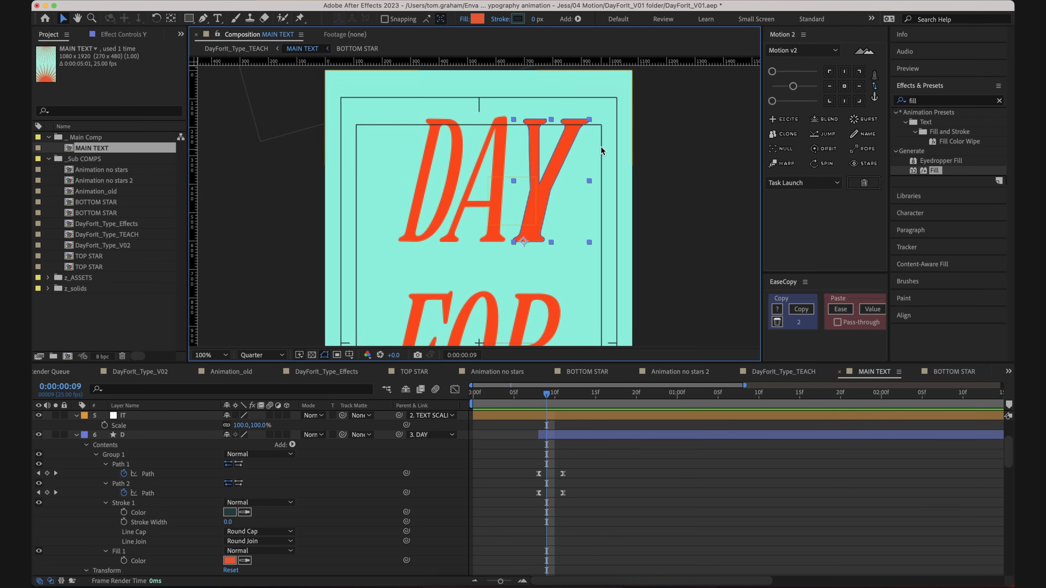
pyautogui.moveTo(552, 399); pyautogui.dragTo(562, 398)
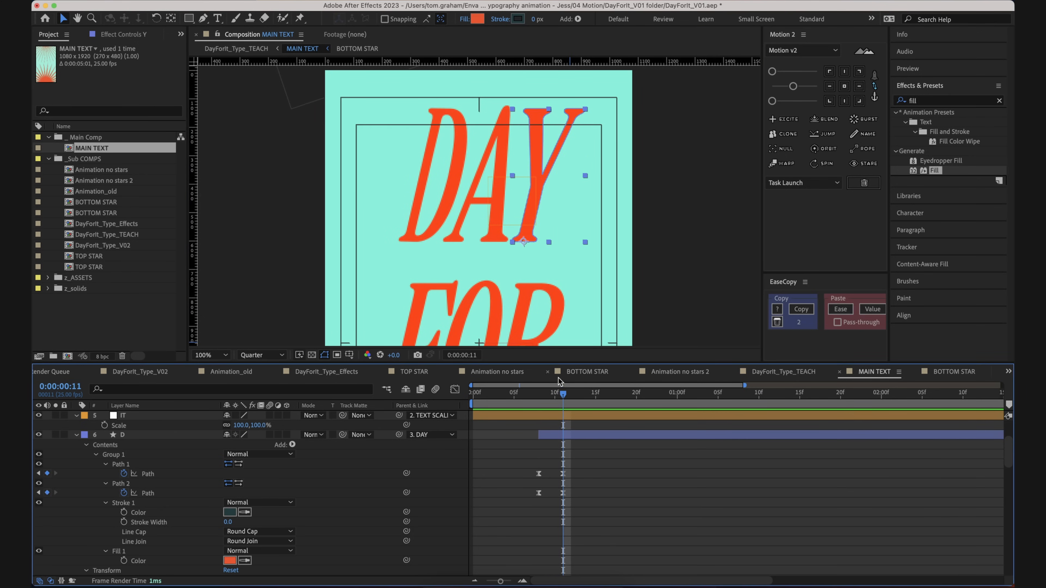
# - Examine the FOR and IT! lines and the letter layers' keyframes around frame 12
pyautogui.scroll(-5, 558, 420)
pyautogui.moveTo(567, 270); pyautogui.dragTo(575, 304)
pyautogui.click(562, 421)
pyautogui.moveTo(558, 397)
pyautogui.mouseDown()
pyautogui.moveTo(525, 399)
pyautogui.moveTo(570, 398)
pyautogui.mouseUp()
pyautogui.moveTo(564, 318); pyautogui.dragTo(577, 189)
pyautogui.scroll(-5, 576, 190)
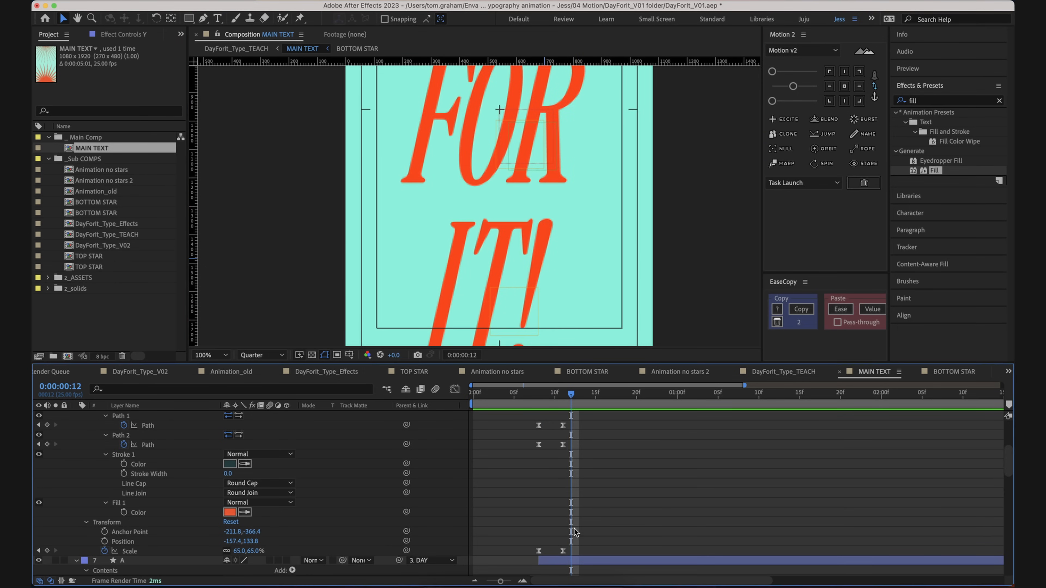
pyautogui.scroll(5, 572, 299)
pyautogui.moveTo(578, 296); pyautogui.dragTo(580, 340)
pyautogui.moveTo(573, 394); pyautogui.dragTo(539, 396)
pyautogui.scroll(4, 584, 480)
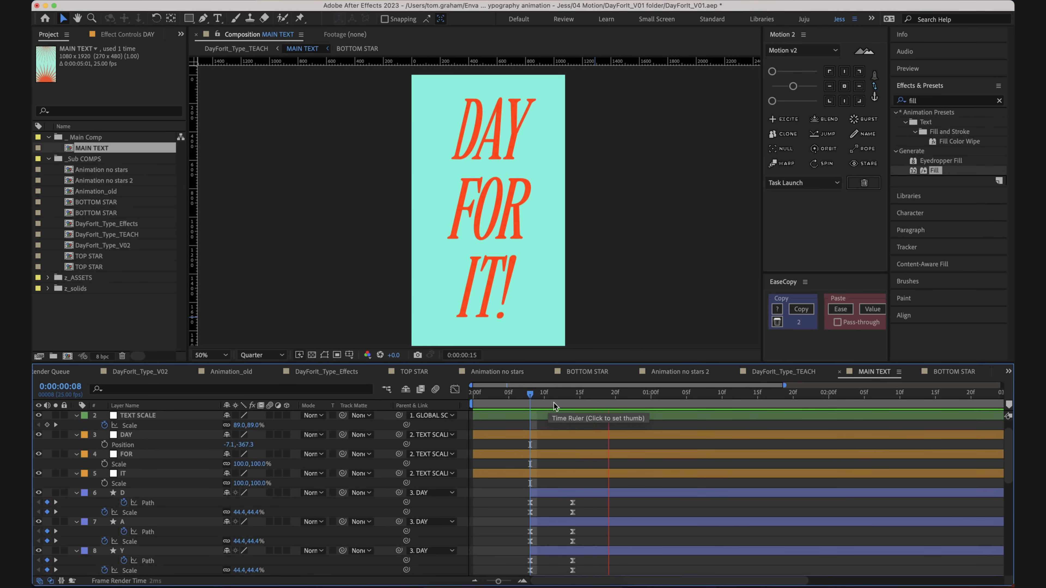
# - Limit the work area to about frame 6 through 0:00:01:01 and preview the letters' animation within it
pyautogui.press('space')
pyautogui.moveTo(530, 396); pyautogui.dragTo(516, 401)
pyautogui.press('space')
pyautogui.press('space')
pyautogui.press('b')
pyautogui.press('space')
pyautogui.press('n')
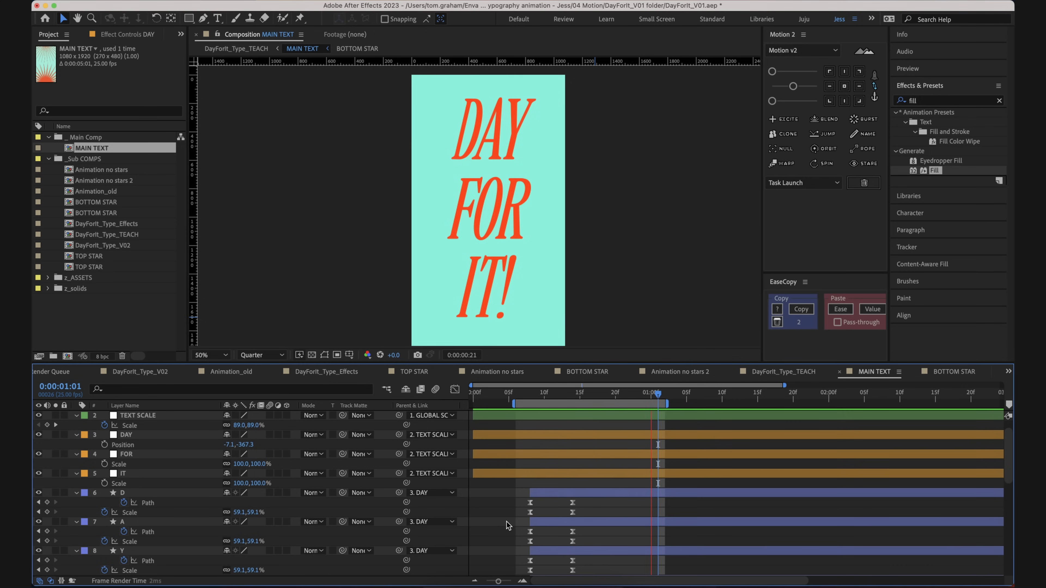
pyautogui.press('space')
# - Set the work area to span the whole composition from 0:00:00:00 to 0:00:05:00
pyautogui.moveTo(532, 395); pyautogui.dragTo(452, 390)
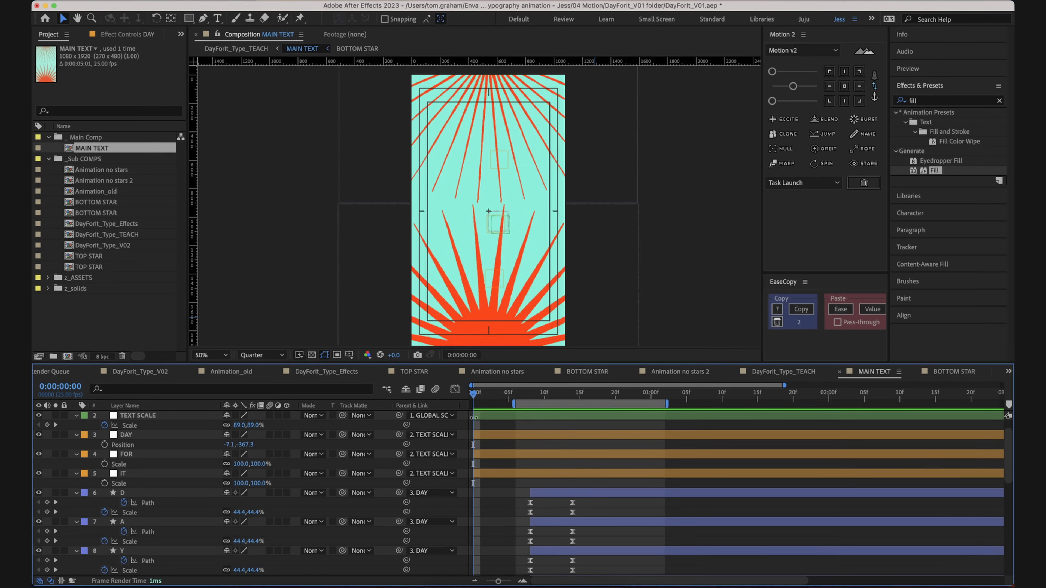
pyautogui.press('b')
pyautogui.click(759, 399)
pyautogui.moveTo(758, 398); pyautogui.dragTo(1001, 399)
pyautogui.press('-')
pyautogui.press('n')
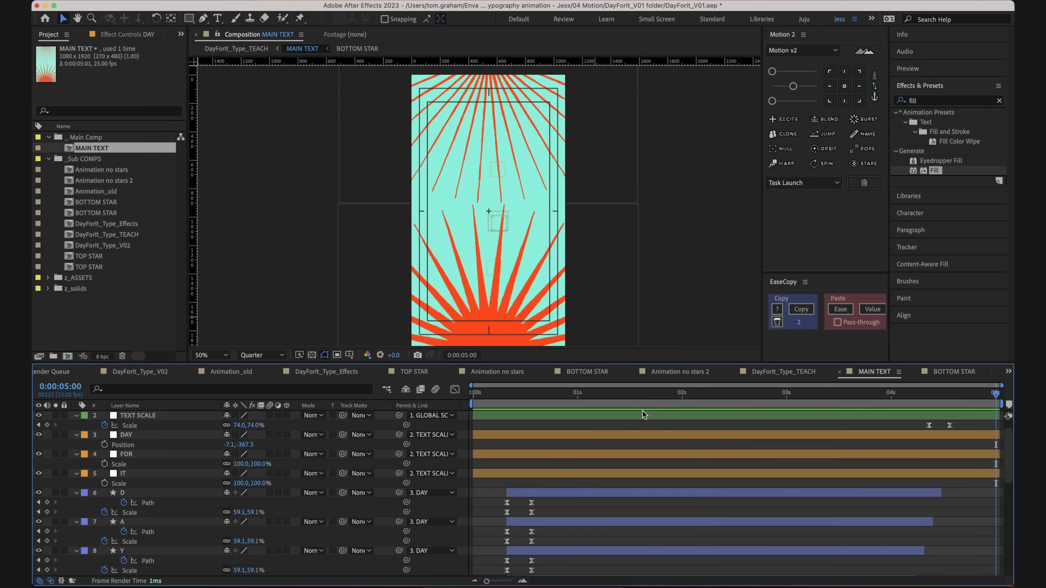
# - Preview the scale-up and path distortion of all DAY FOR IT! letters from frame 8
pyautogui.click(507, 395)
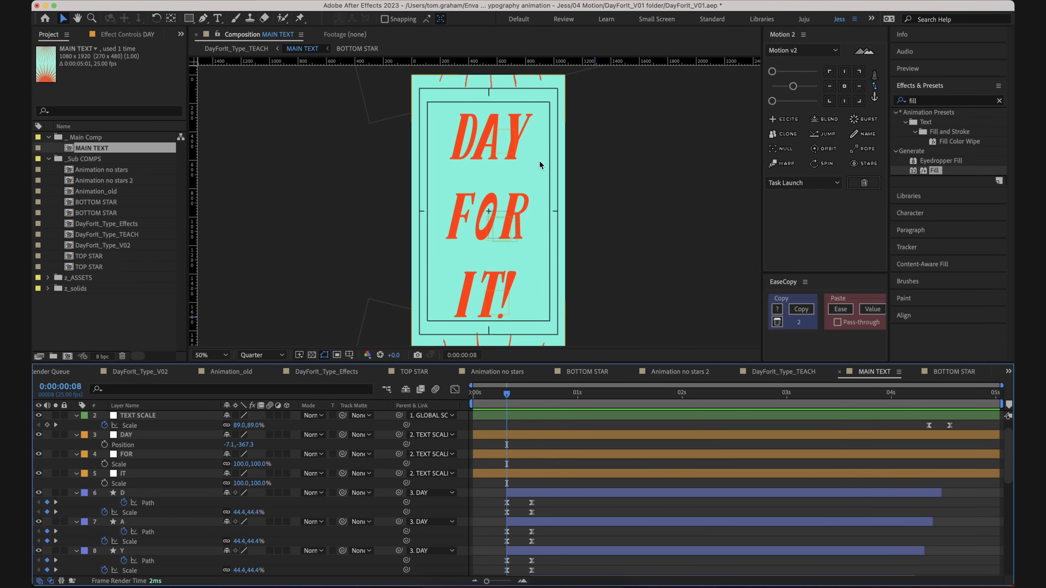
pyautogui.scroll(3, 576, 169)
pyautogui.scroll(-3, 591, 237)
pyautogui.click(505, 493)
pyautogui.click(501, 499)
pyautogui.scroll(-1, 501, 499)
pyautogui.scroll(1, 563, 206)
pyautogui.scroll(-1, 563, 207)
pyautogui.press('space')
pyautogui.moveTo(557, 269); pyautogui.dragTo(556, 238)
pyautogui.press('space')
pyautogui.press('space')
pyautogui.click(535, 392)
pyautogui.moveTo(535, 394); pyautogui.dragTo(507, 415)
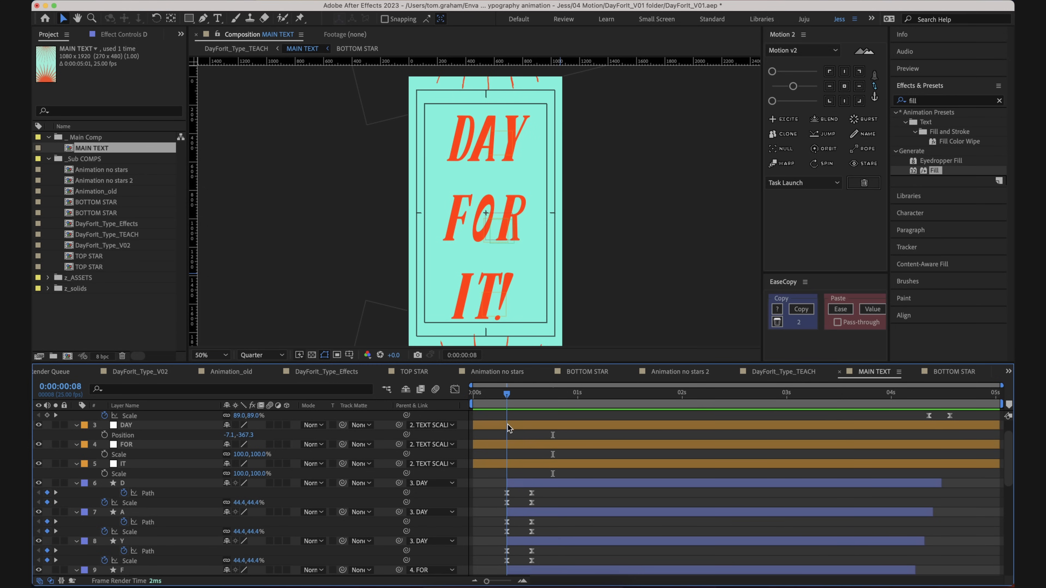
# - Step through frames 8 to 14 at close range to examine how the letters change shape, with the D selected
pyautogui.click(529, 483)
pyautogui.press('.')
pyautogui.moveTo(494, 310); pyautogui.dragTo(487, 276)
pyautogui.click(519, 394)
pyautogui.moveTo(519, 394)
pyautogui.mouseDown()
pyautogui.moveTo(503, 397)
pyautogui.moveTo(529, 400)
pyautogui.mouseUp()
pyautogui.moveTo(490, 406); pyautogui.dragTo(524, 412)
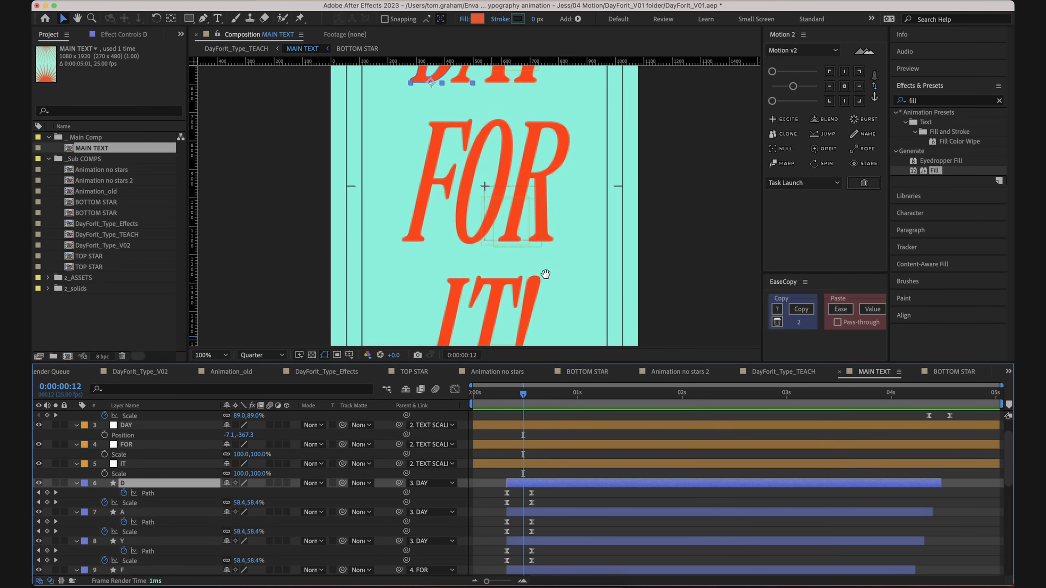
pyautogui.scroll(5, 544, 276)
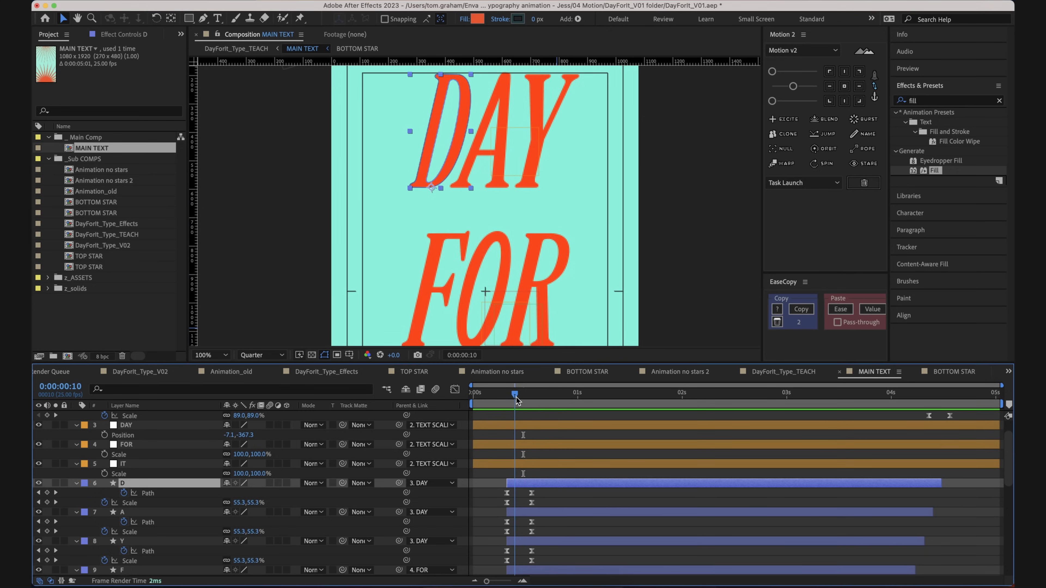
pyautogui.moveTo(530, 396); pyautogui.dragTo(529, 418)
pyautogui.scroll(-1, 549, 221)
pyautogui.press('space')
pyautogui.moveTo(560, 240); pyautogui.dragTo(562, 188)
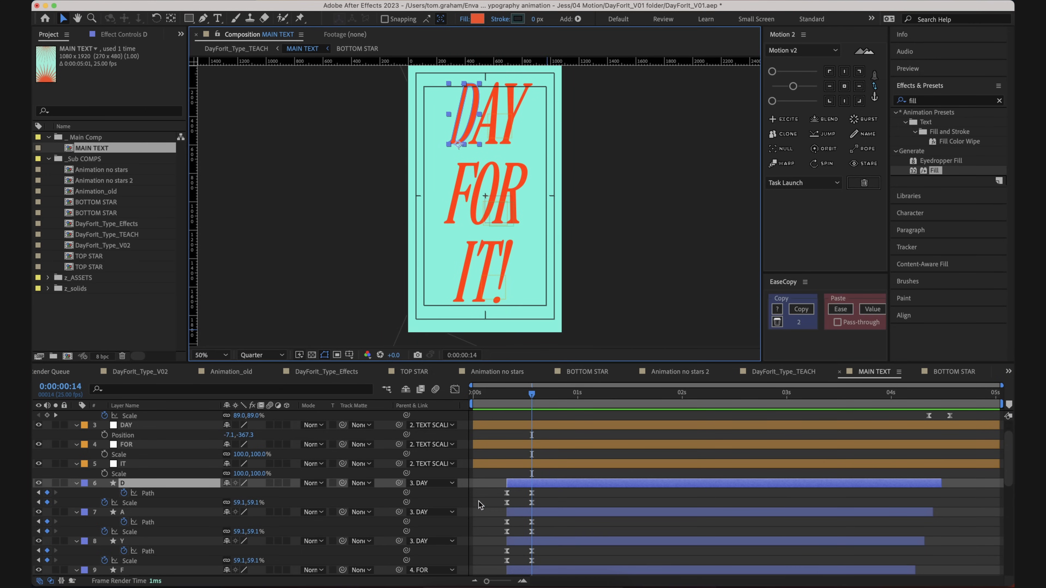
# - Select the frame 14 Path keyframes of the D, A and Y layers together
pyautogui.click(497, 520)
pyautogui.scroll(-2, 500, 513)
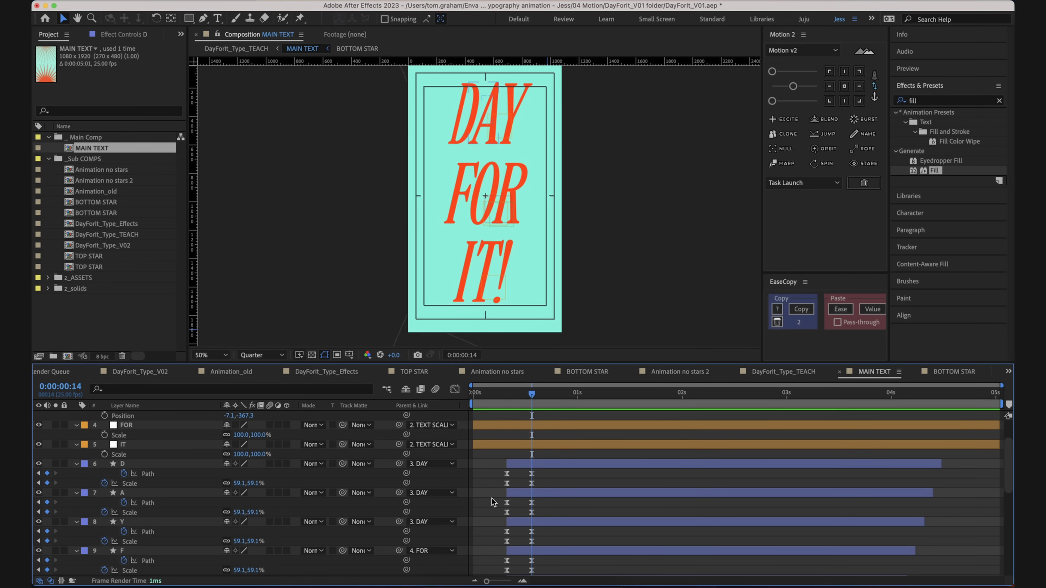
pyautogui.scroll(-1, 495, 502)
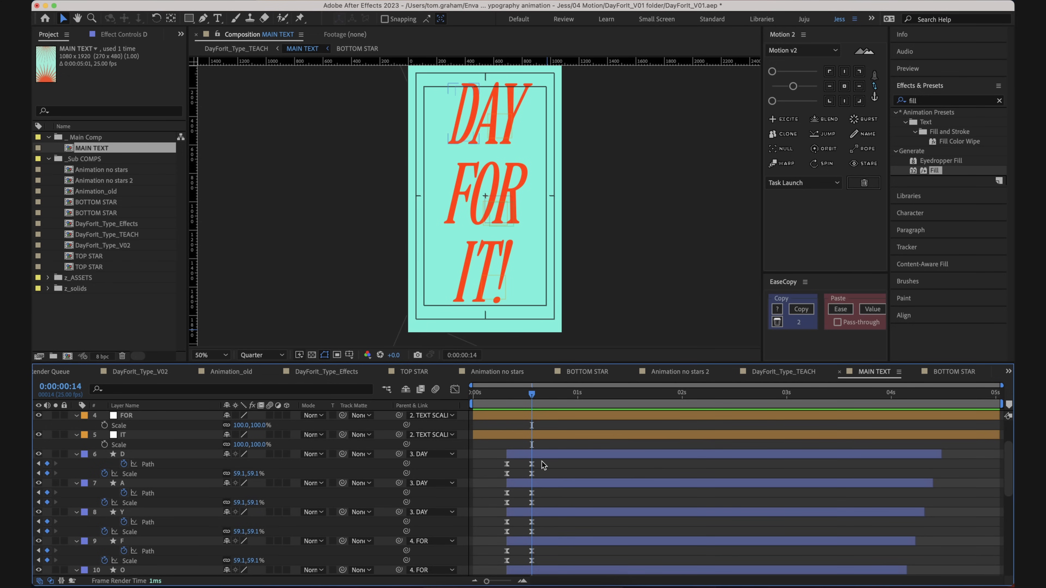
pyautogui.scroll(-2, 543, 466)
pyautogui.click(532, 445)
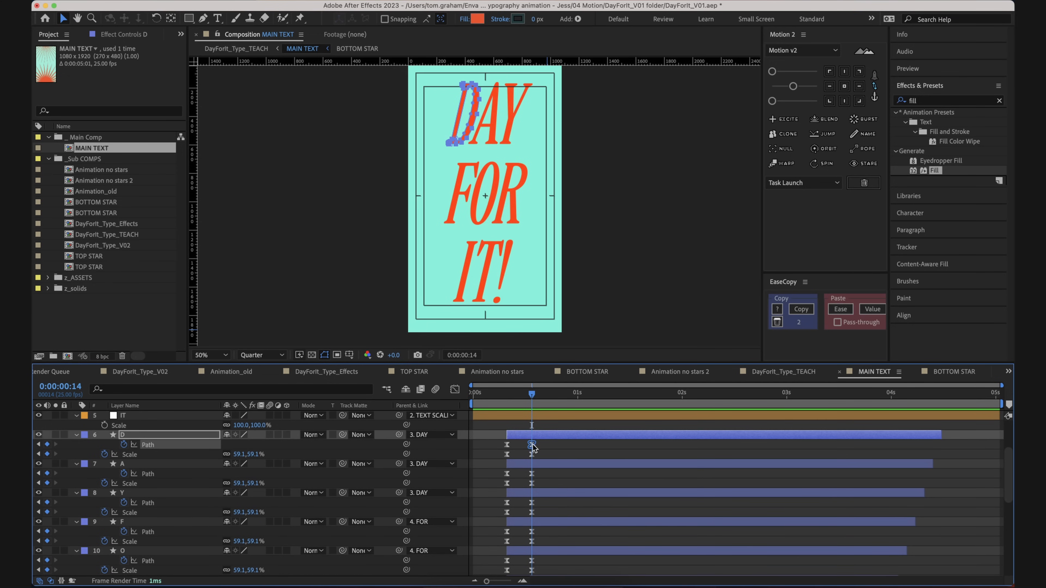
pyautogui.scroll(-1, 533, 448)
pyautogui.keyDown('shift'); pyautogui.click(532, 464); pyautogui.keyUp('shift')
pyautogui.keyDown('shift'); pyautogui.click(532, 493); pyautogui.keyUp('shift')
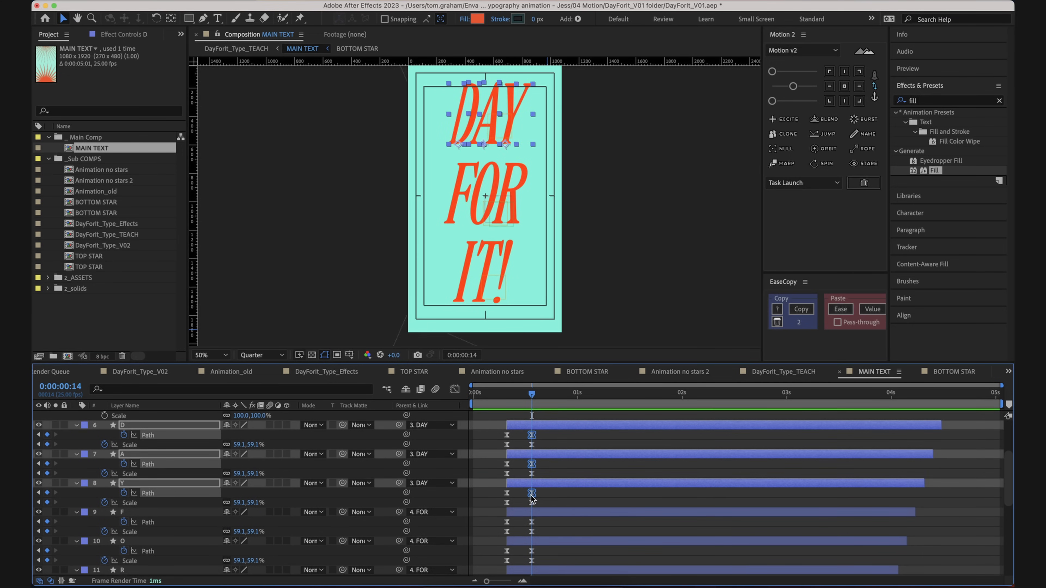
# - Add the frame 14 Path keyframes of the F and O and both of the R's to the selection
pyautogui.scroll(-1, 532, 499)
pyautogui.keyDown('shift'); pyautogui.click(532, 512); pyautogui.keyUp('shift')
pyautogui.scroll(-1, 533, 515)
pyautogui.keyDown('shift'); pyautogui.click(531, 531); pyautogui.keyUp('shift')
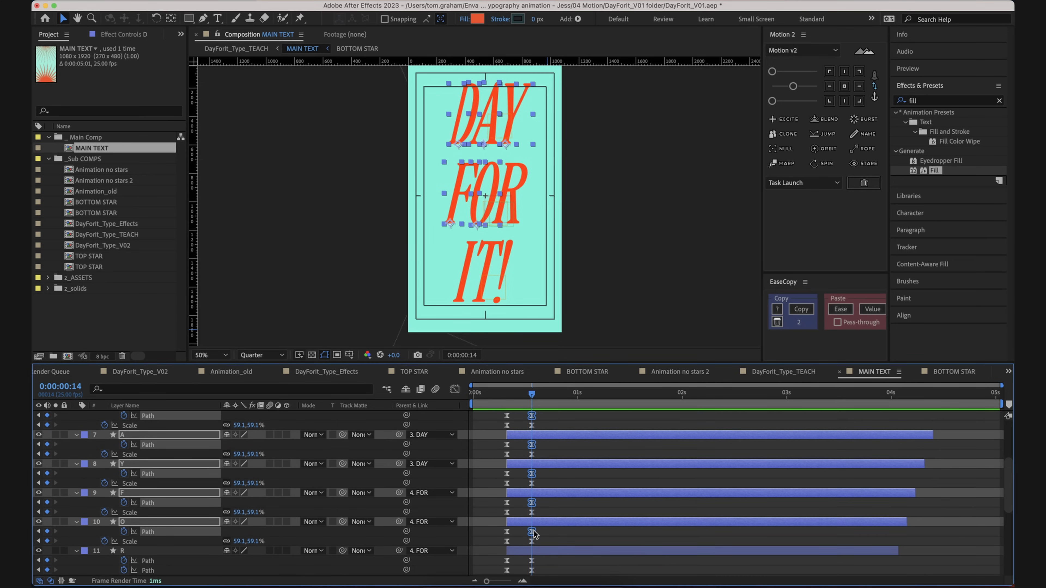
pyautogui.scroll(-2, 533, 534)
pyautogui.keyDown('shift'); pyautogui.click(532, 541); pyautogui.keyUp('shift')
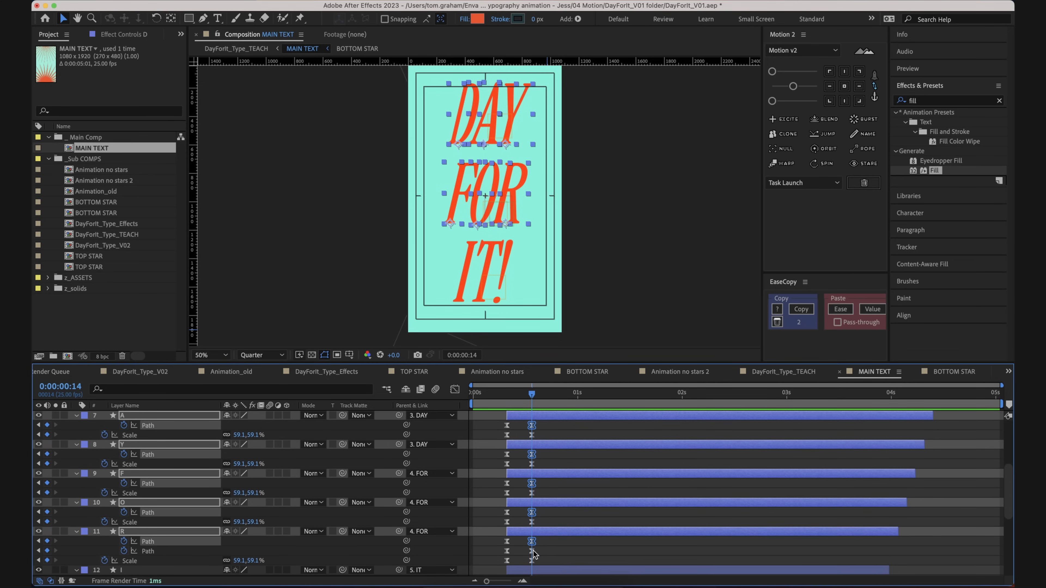
pyautogui.keyDown('shift'); pyautogui.click(532, 551); pyautogui.keyUp('shift')
# - Add the frame 14 Path keyframes of the I, T and ! layers to the selection and shift all selected keyframes two frames later
pyautogui.scroll(-7, 536, 554)
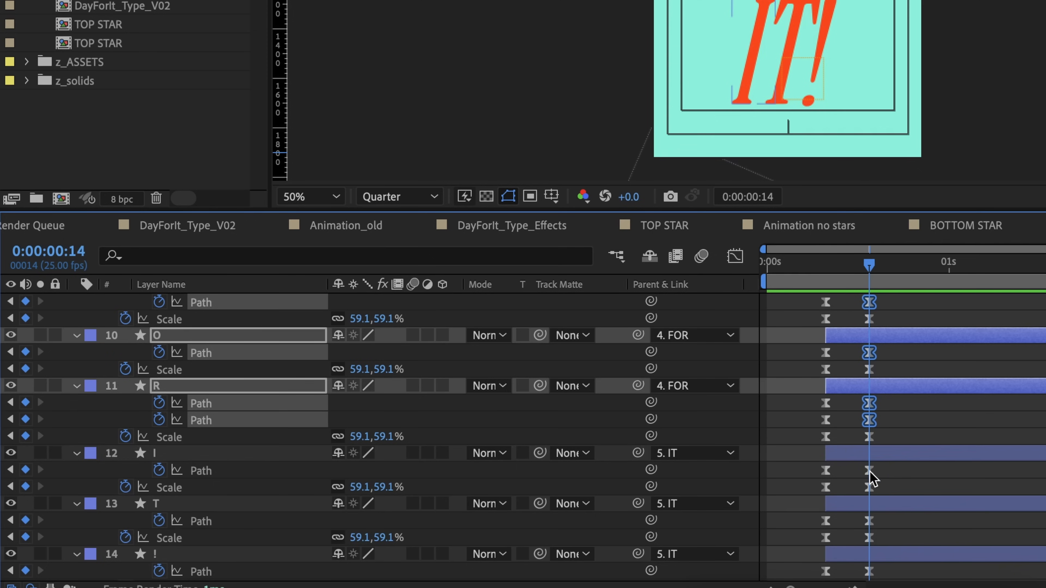
pyautogui.keyDown('shift'); pyautogui.click(532, 512); pyautogui.keyUp('shift')
pyautogui.keyDown('shift'); pyautogui.click(532, 541); pyautogui.keyUp('shift')
pyautogui.scroll(-5, 533, 540)
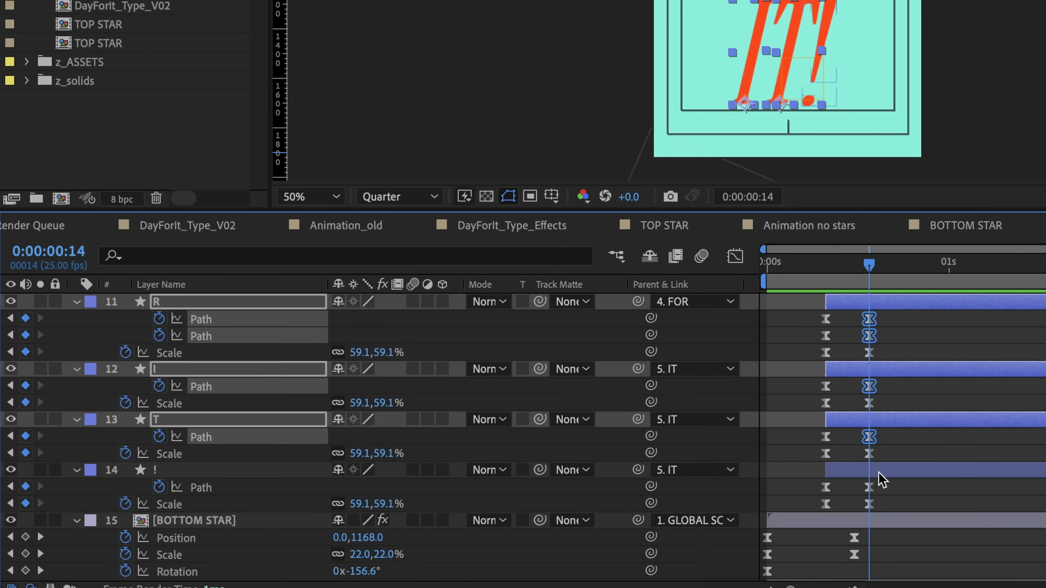
pyautogui.keyDown('shift'); pyautogui.click(872, 487); pyautogui.keyUp('shift')
pyautogui.hotkey('alt', 'Right')
pyautogui.hotkey('alt', 'Right')
# - Preview the letters' scale-up with the retimed path distortion repeatedly from around frame 8
pyautogui.moveTo(873, 266); pyautogui.dragTo(817, 279)
pyautogui.click(807, 329)
pyautogui.press('space')
pyautogui.press('space')
pyautogui.press('space')
pyautogui.press('space')
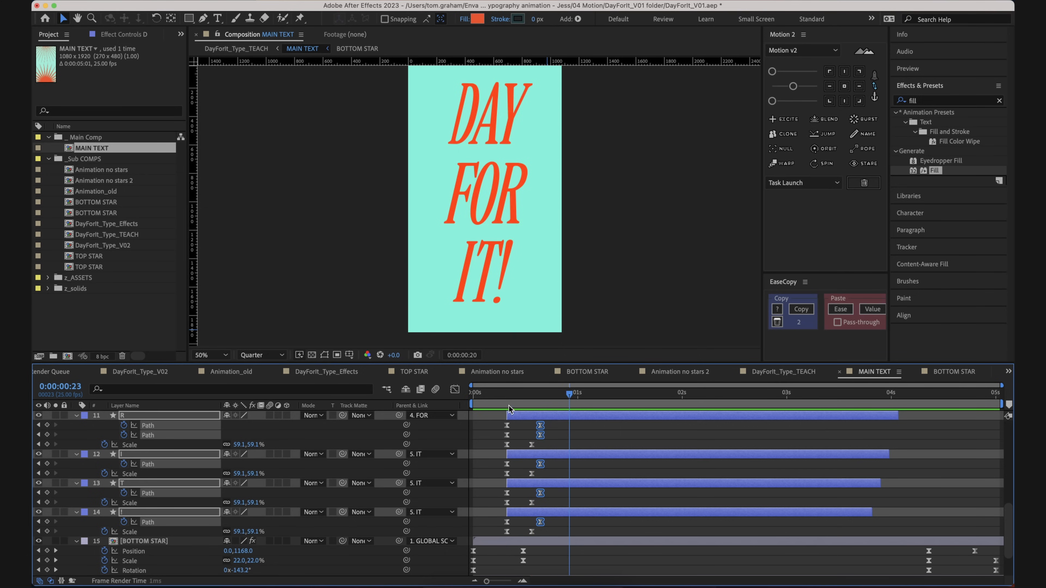
pyautogui.click(507, 395)
pyautogui.press('space')
pyautogui.press('space')
pyautogui.moveTo(518, 397); pyautogui.dragTo(498, 398)
pyautogui.press('space')
pyautogui.click(499, 439)
pyautogui.press('space')
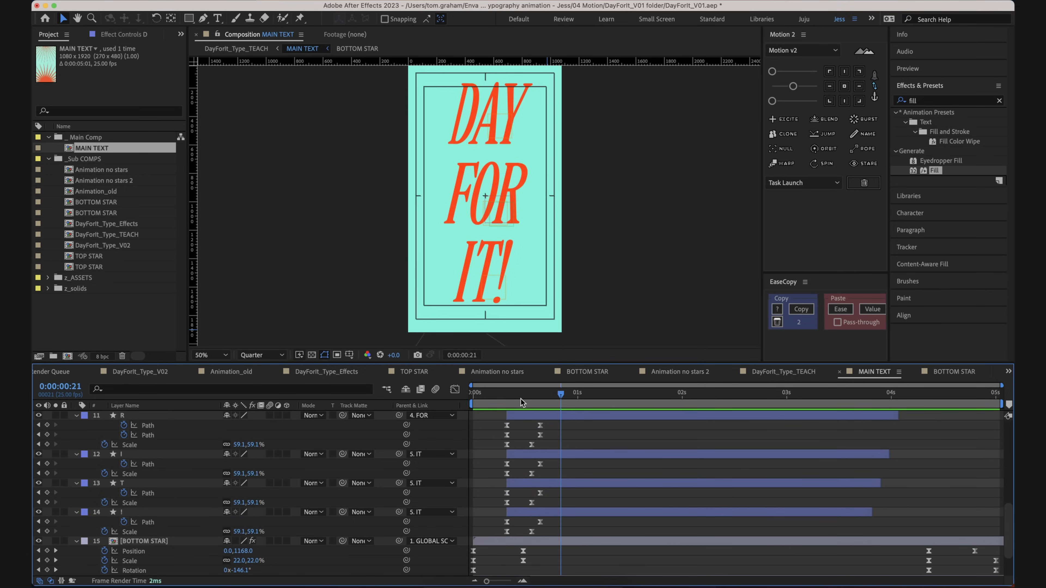
# - Review the retimed keyframes from the D layer onward and play the animation again from frame 8
pyautogui.click(507, 395)
pyautogui.scroll(10, 529, 461)
pyautogui.click(546, 474)
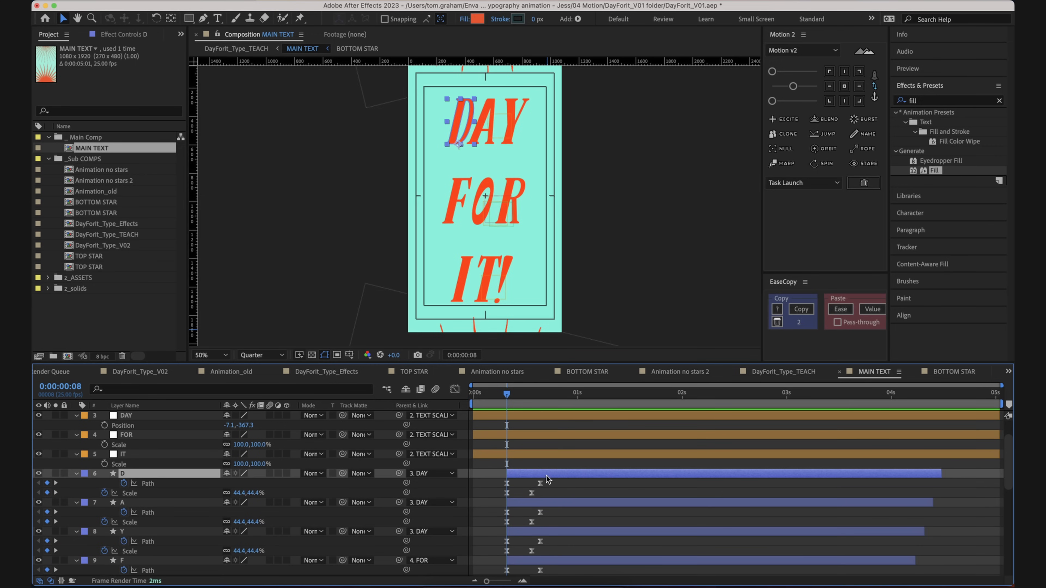
pyautogui.scroll(3, 600, 446)
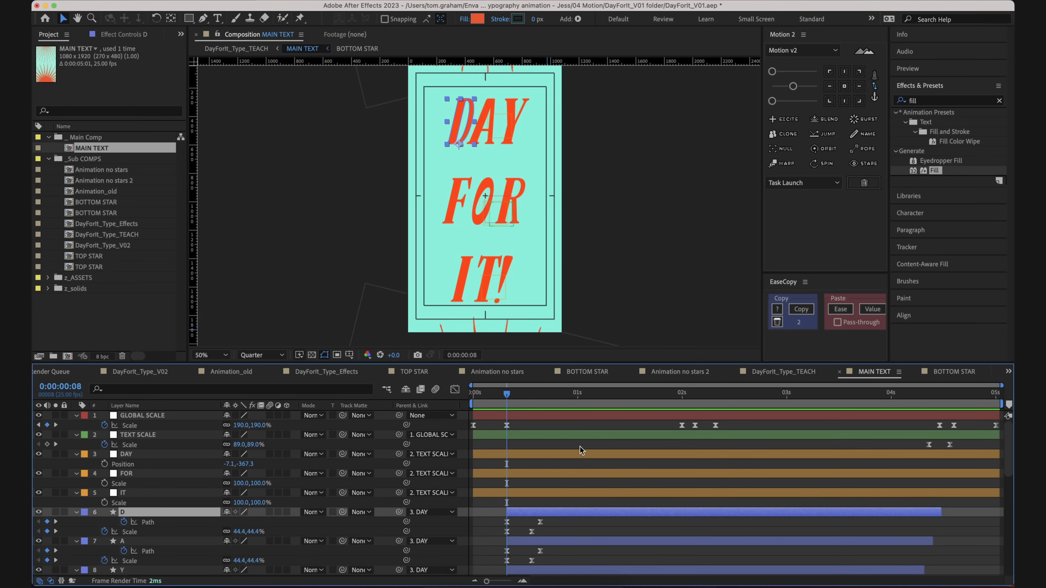
pyautogui.scroll(-3, 566, 453)
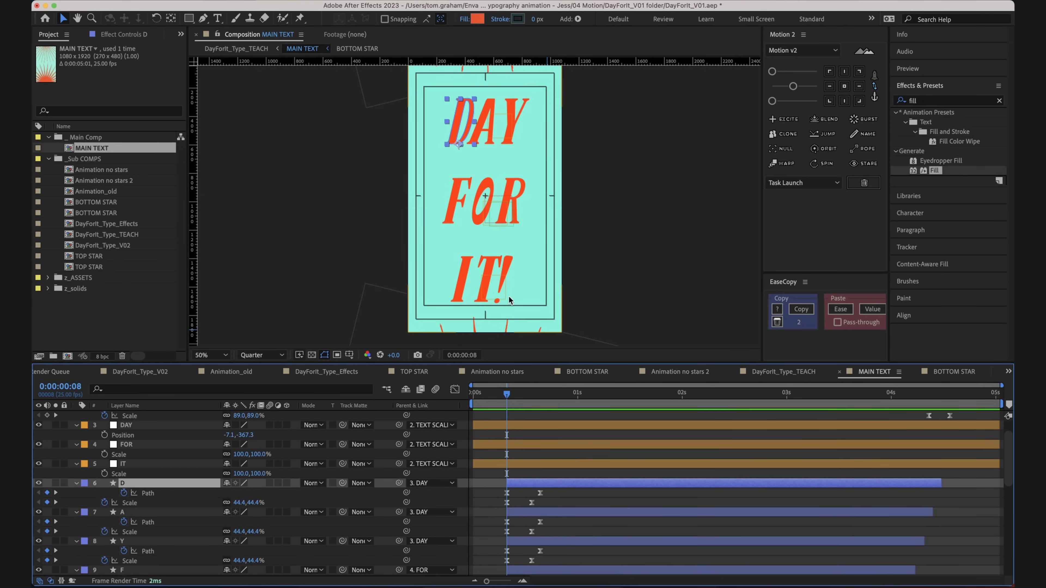
pyautogui.press('space')
pyautogui.press('space')
# - Select all the DAY FOR IT! letter layers and trim them to a single frame at frame 8
pyautogui.click(506, 396)
pyautogui.scroll(-2, 586, 492)
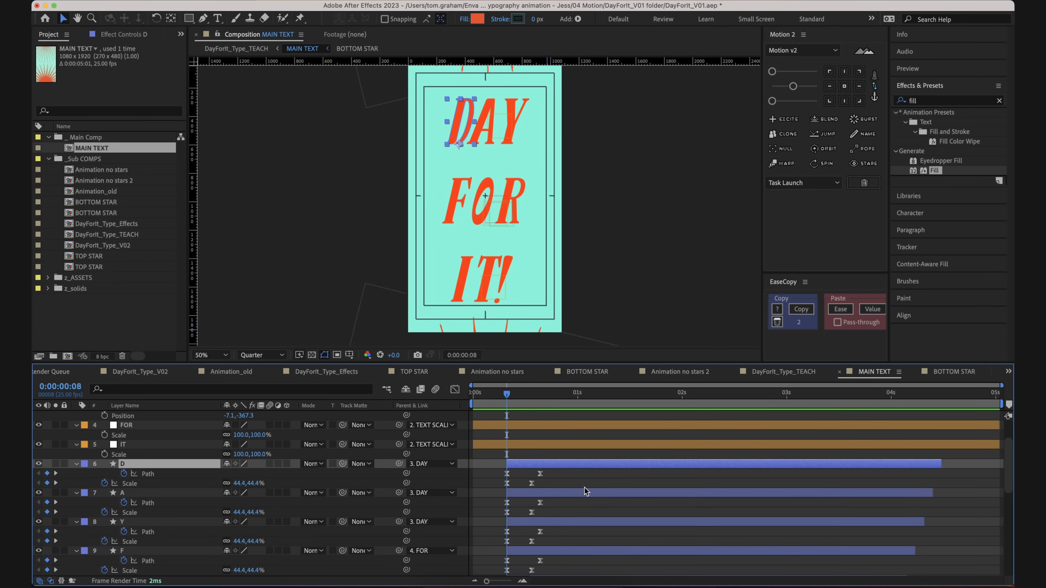
pyautogui.press('=')
pyautogui.scroll(-8, 596, 496)
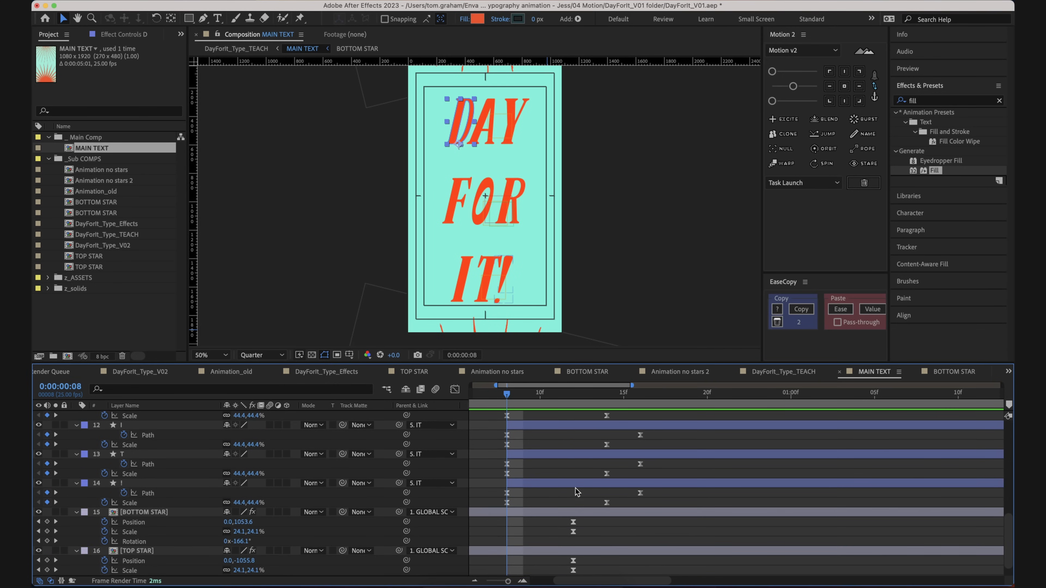
pyautogui.press('super+a')
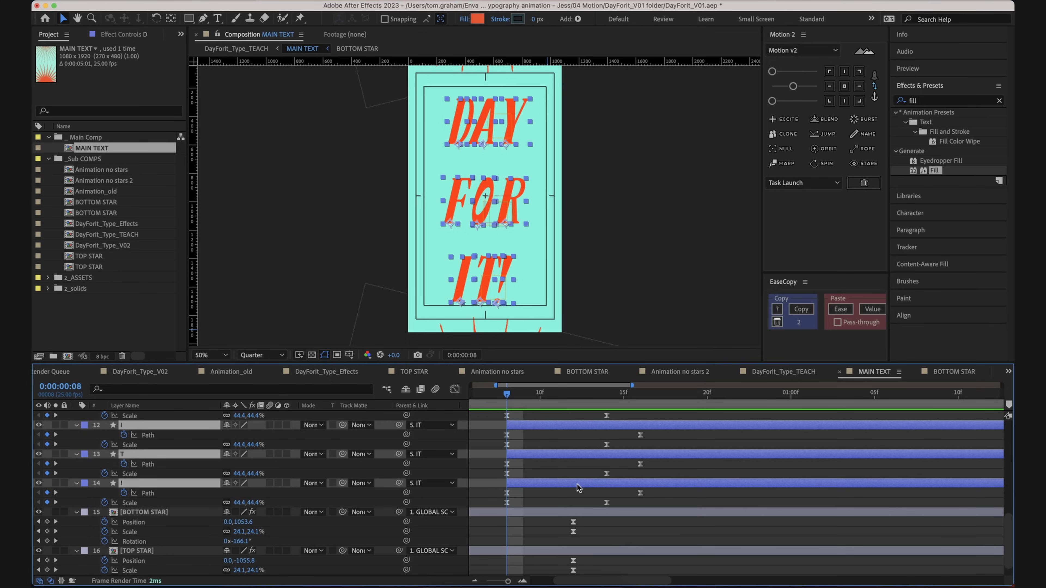
pyautogui.press('pagedown')
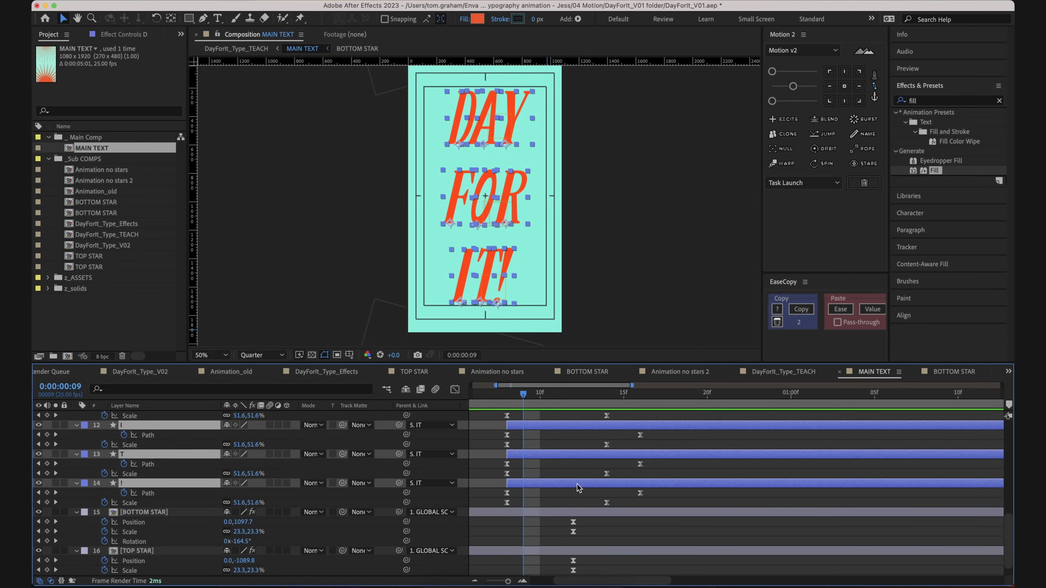
pyautogui.hotkey('alt', ']')
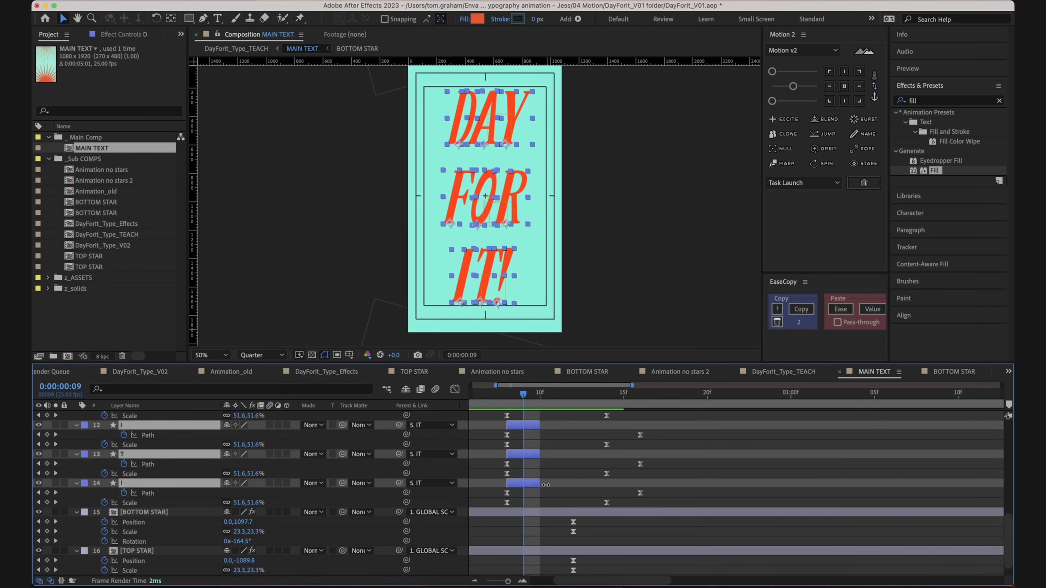
pyautogui.moveTo(543, 485); pyautogui.dragTo(533, 486)
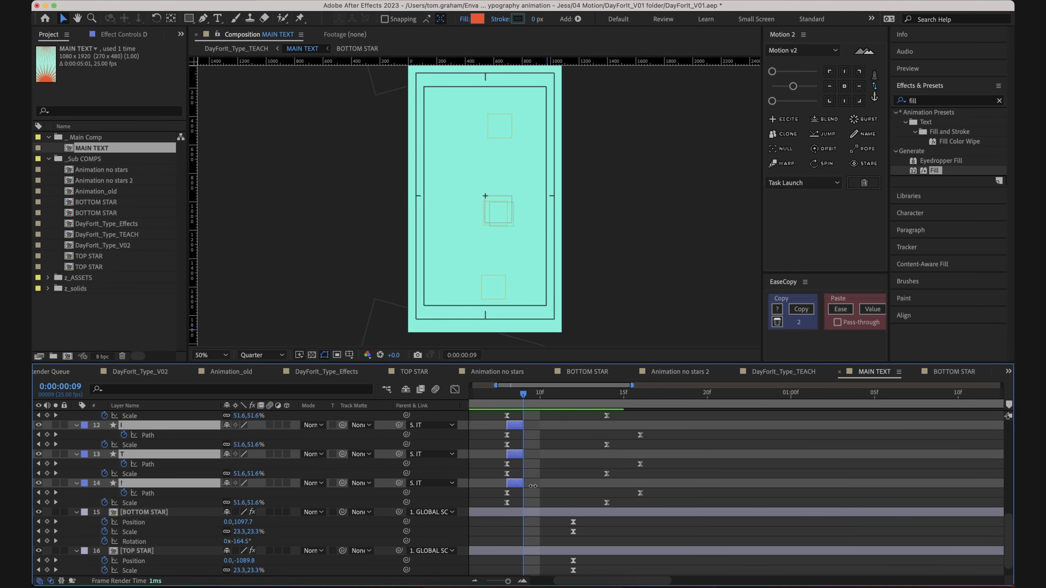
# - Select the letter layers in order from D to ! and apply Sequence Layers with Overlap off to stagger them by one frame each
pyautogui.click(541, 483)
pyautogui.scroll(10, 541, 485)
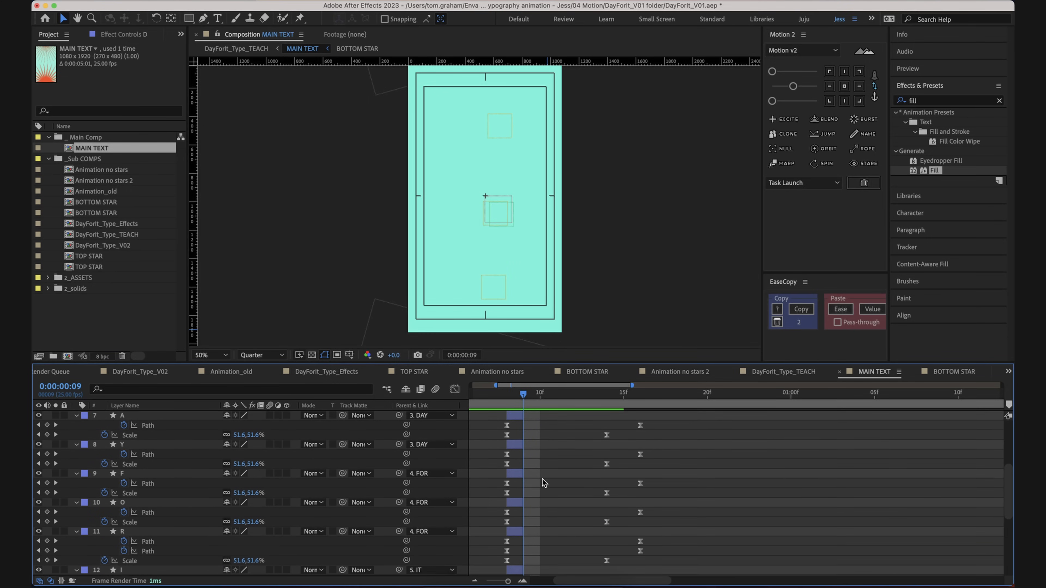
pyautogui.scroll(1, 546, 480)
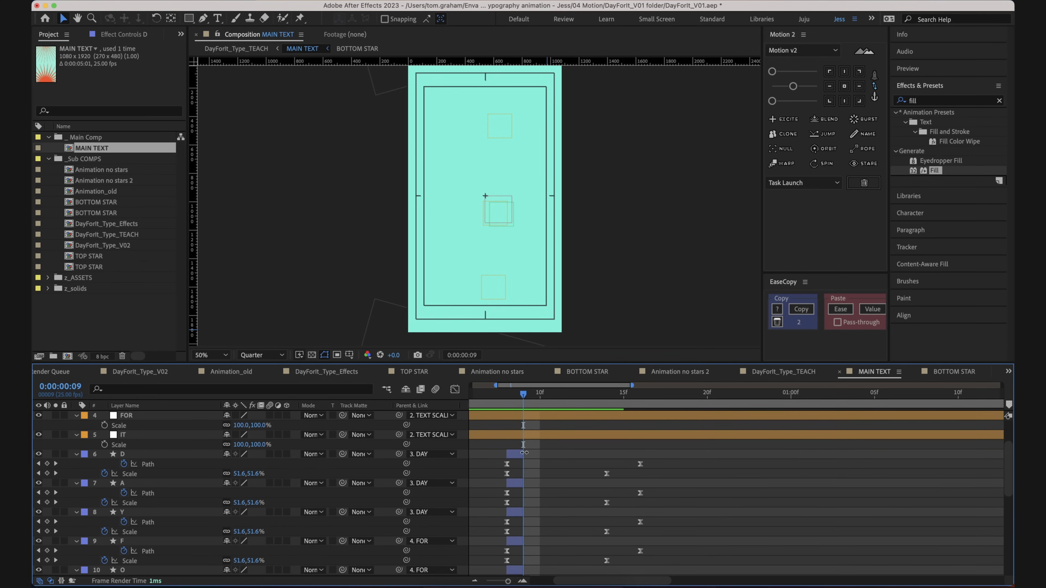
pyautogui.click(515, 455)
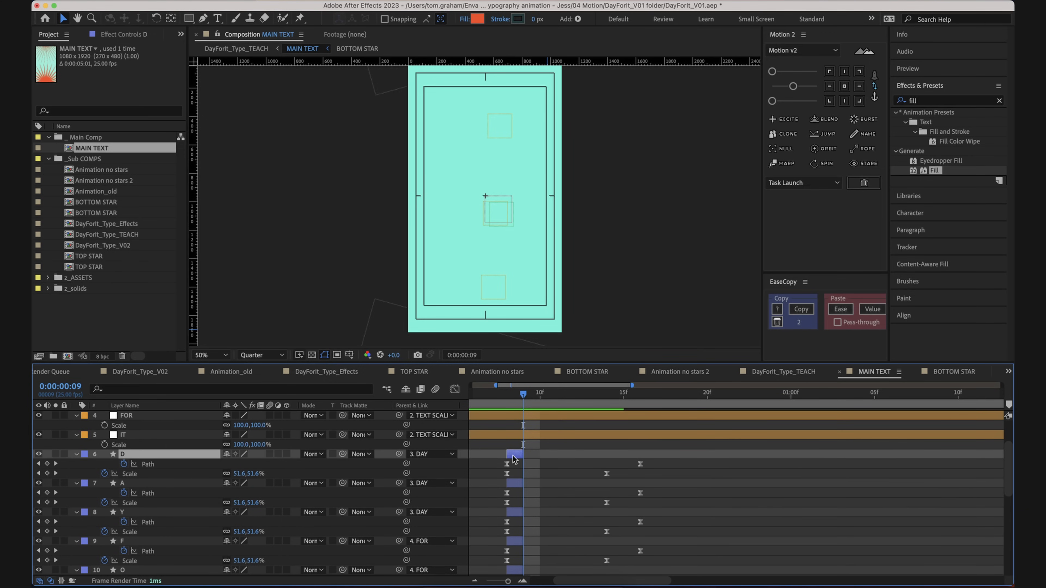
pyautogui.scroll(-10, 516, 460)
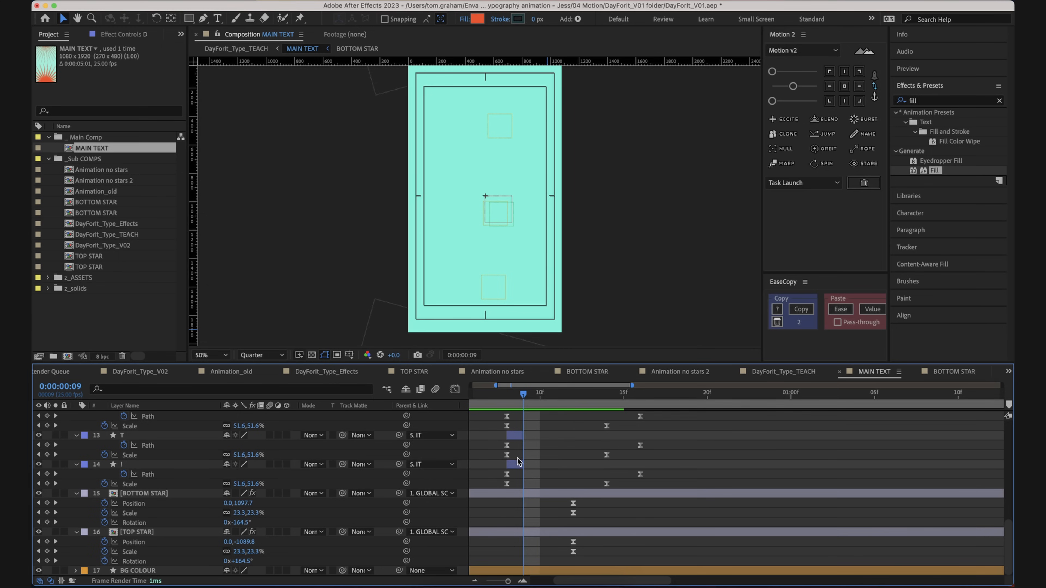
pyautogui.keyDown('shift'); pyautogui.click(520, 466); pyautogui.keyUp('shift')
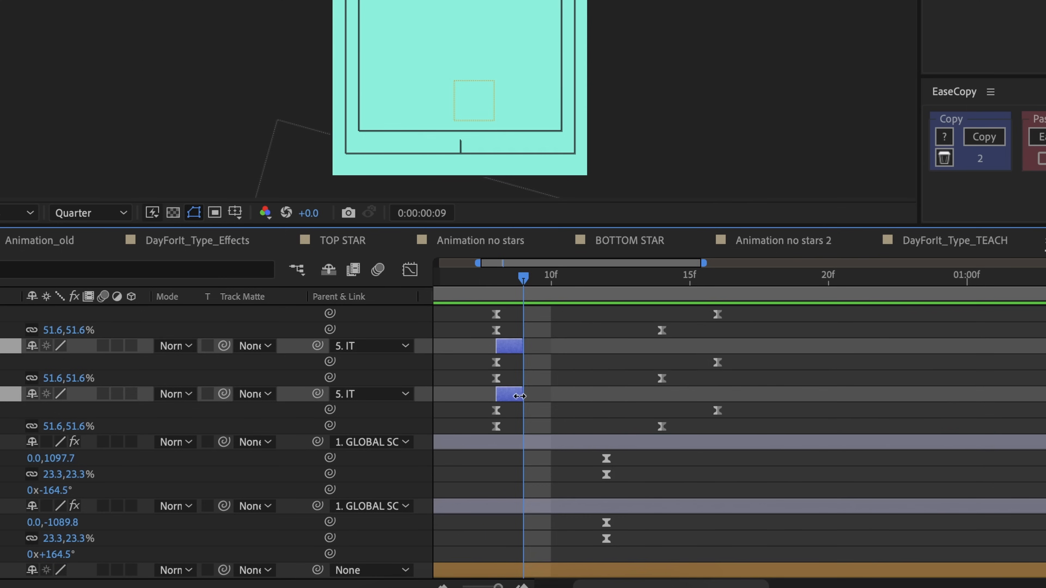
pyautogui.rightClick(521, 466)
pyautogui.moveTo(594, 318)
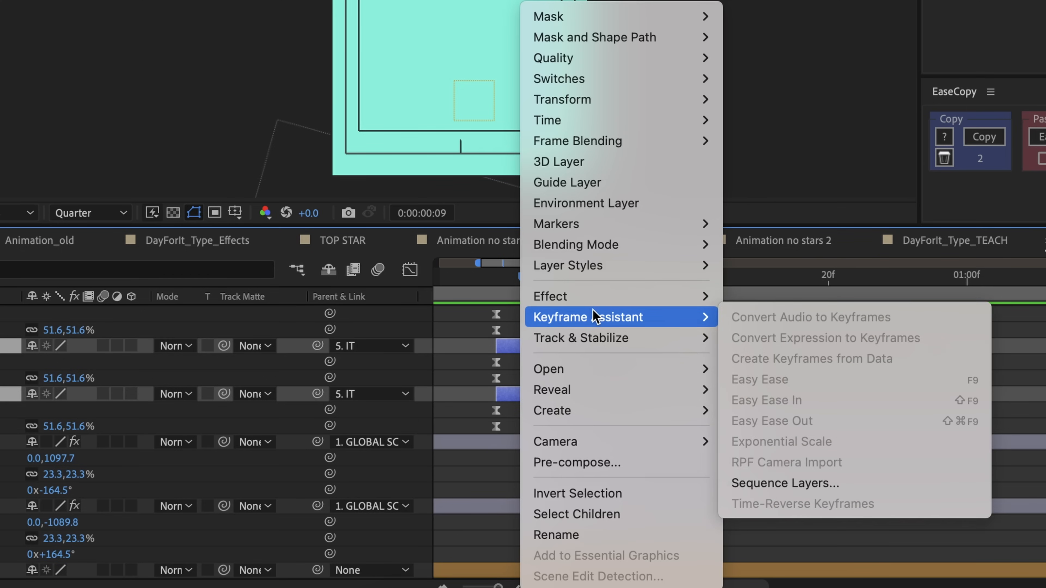
pyautogui.click(757, 484)
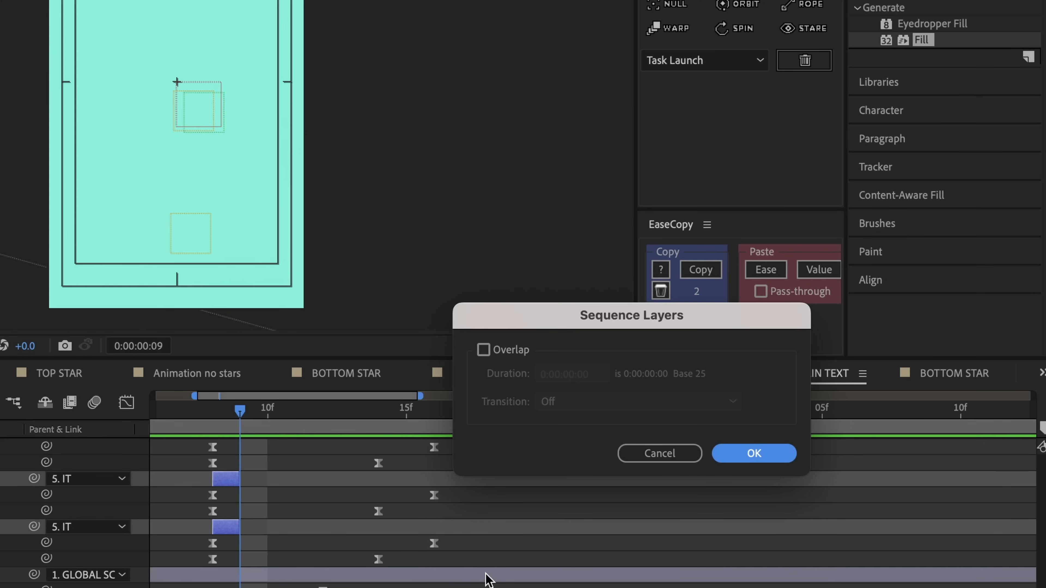
pyautogui.moveTo(644, 307); pyautogui.dragTo(372, 57)
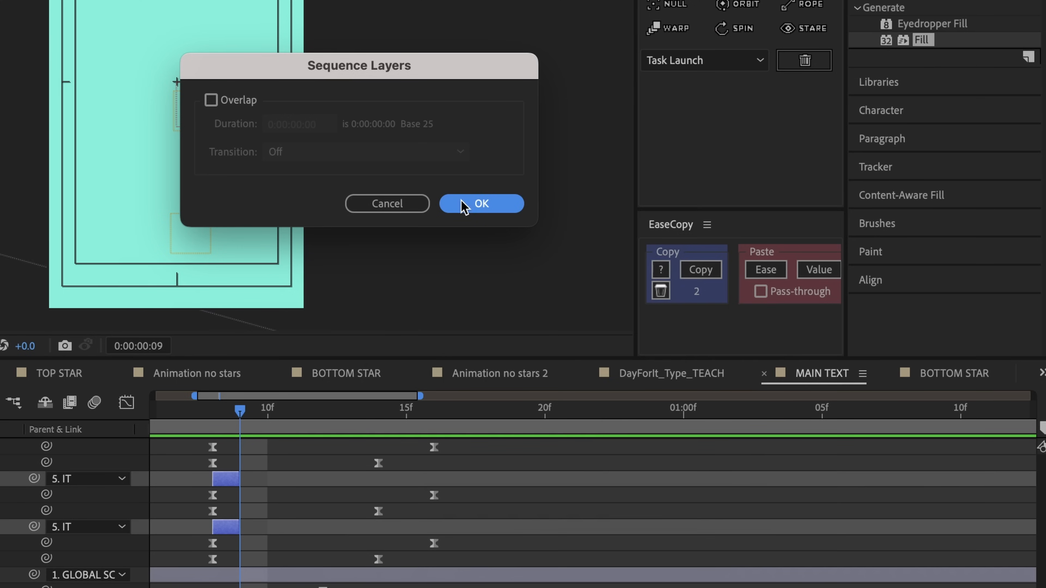
pyautogui.click(479, 203)
# - Examine how the sequenced letter layers and their Path and Scale keyframes are staggered along the timeline
pyautogui.scroll(2, 611, 460)
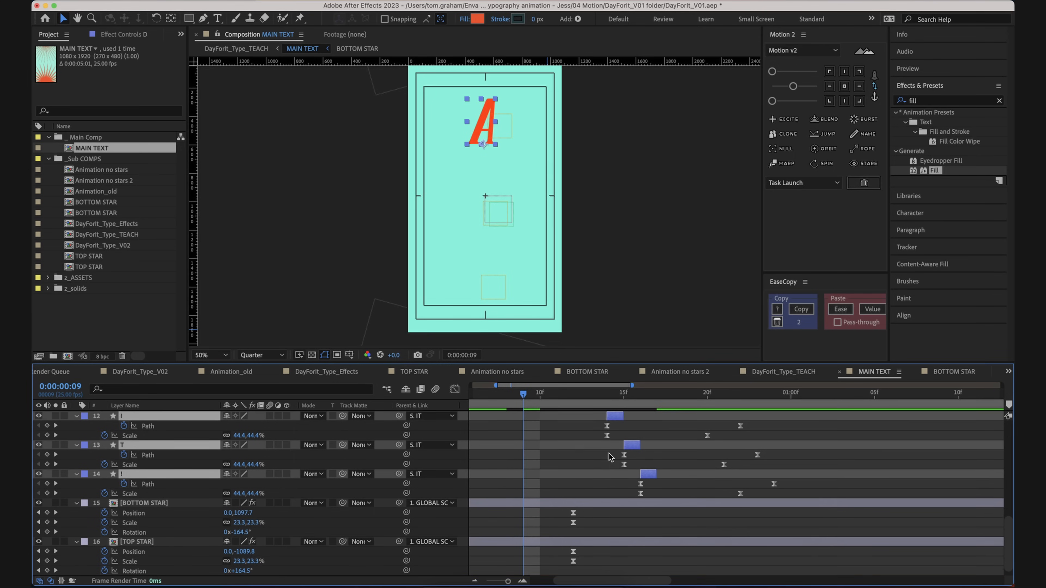
pyautogui.press('-')
pyautogui.press('-')
pyautogui.press('-')
pyautogui.scroll(6, 608, 461)
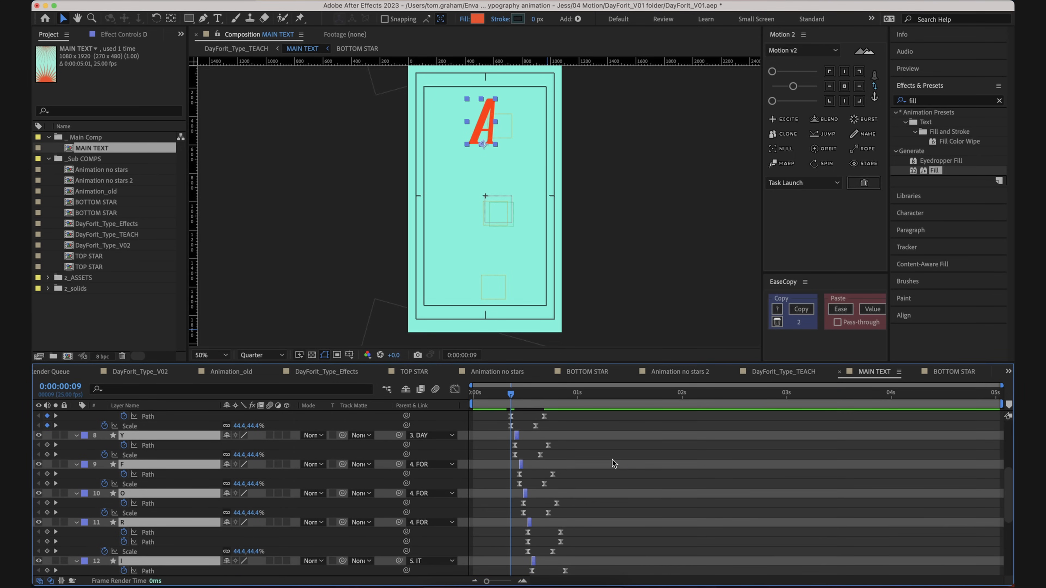
pyautogui.press('=')
pyautogui.press('=')
pyautogui.press('=')
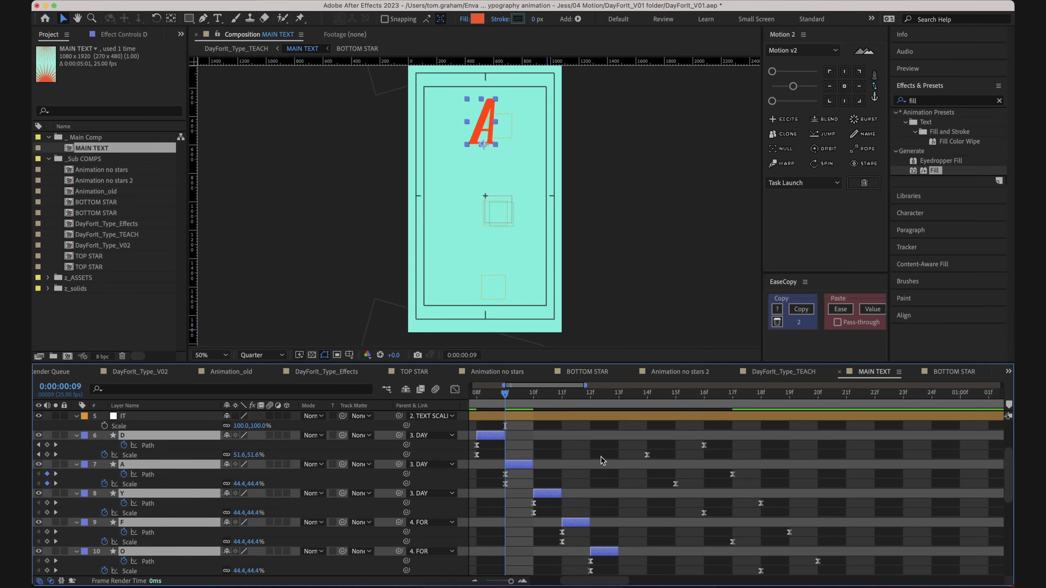
# - Preview the one-frame letter sequence from frame 8
pyautogui.moveTo(499, 396); pyautogui.dragTo(476, 395)
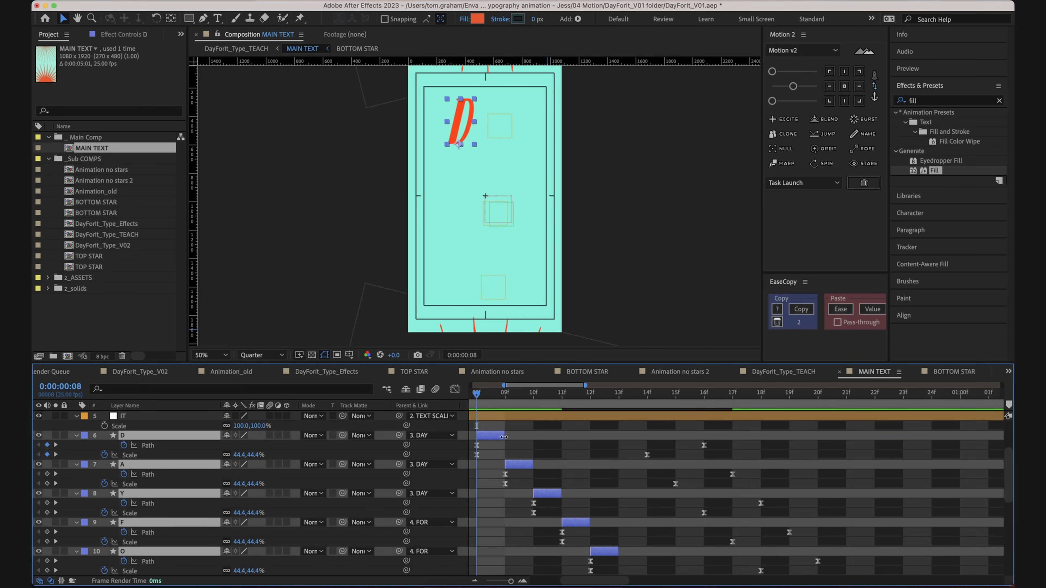
pyautogui.press('-')
pyautogui.press('-')
pyautogui.press('-')
pyautogui.click(550, 427)
pyautogui.press('space')
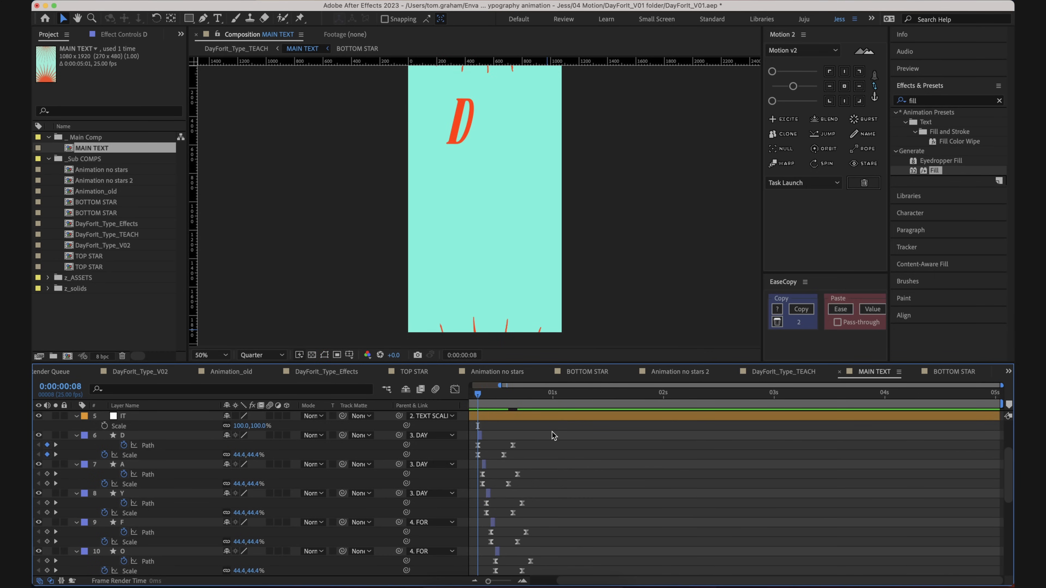
pyautogui.moveTo(553, 396); pyautogui.dragTo(478, 412)
pyautogui.press('space')
pyautogui.press('space')
# - Select all letter layers from D to ! and extend their out points together to just past 4 seconds
pyautogui.click(480, 436)
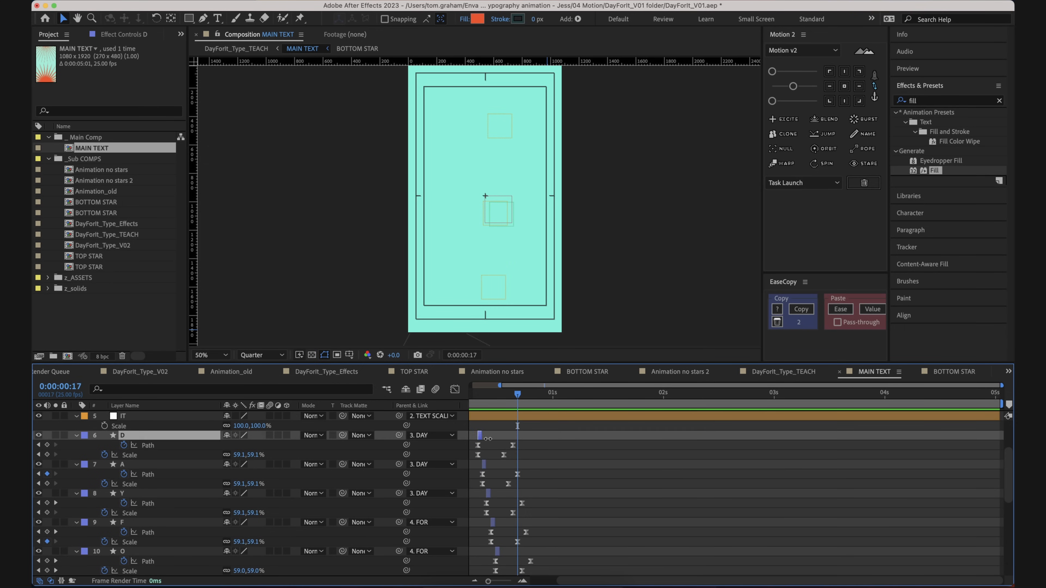
pyautogui.scroll(-8, 486, 437)
pyautogui.keyDown('shift'); pyautogui.click(516, 513); pyautogui.keyUp('shift')
pyautogui.moveTo(517, 513); pyautogui.dragTo(930, 500)
pyautogui.scroll(8, 811, 494)
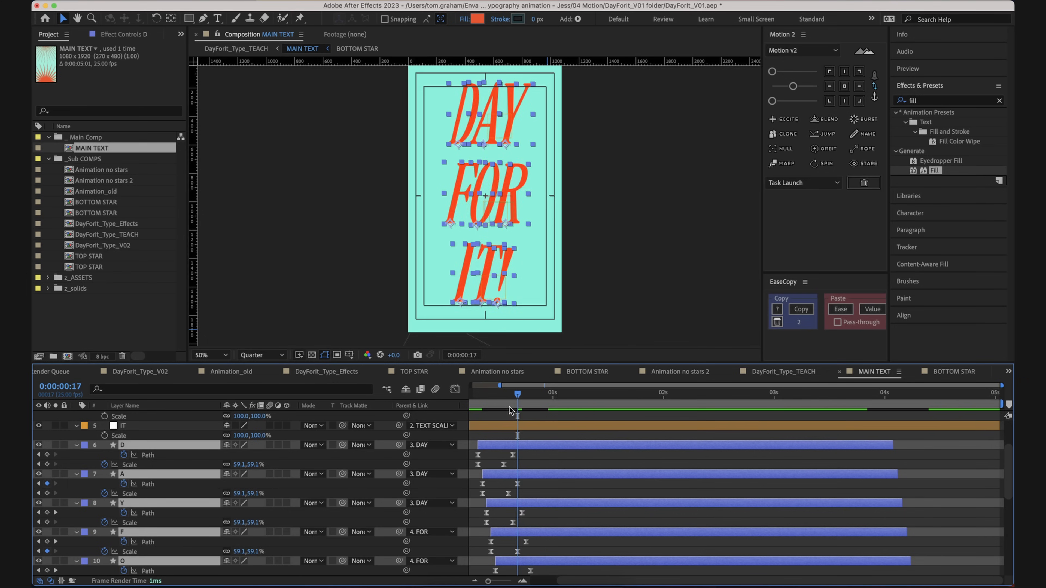
# - Play back the staggered letter animation together with the stars and the text's scaling across the whole composition
pyautogui.moveTo(515, 397); pyautogui.dragTo(470, 399)
pyautogui.press('space')
pyautogui.click(493, 511)
pyautogui.press('space')
pyautogui.click(499, 396)
pyautogui.press('space')
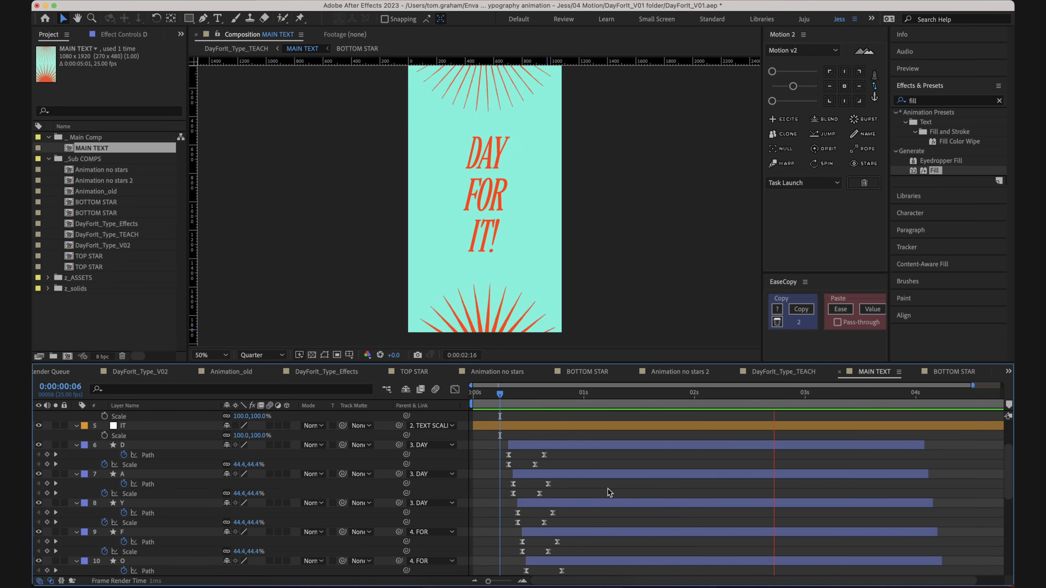
pyautogui.press('space')
pyautogui.scroll(5, 611, 491)
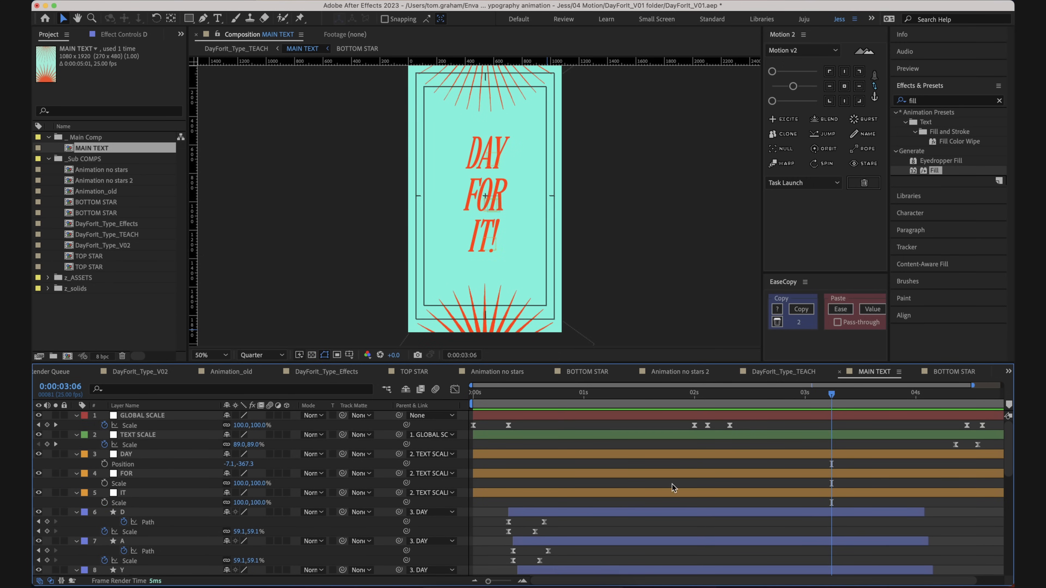
pyautogui.click(693, 395)
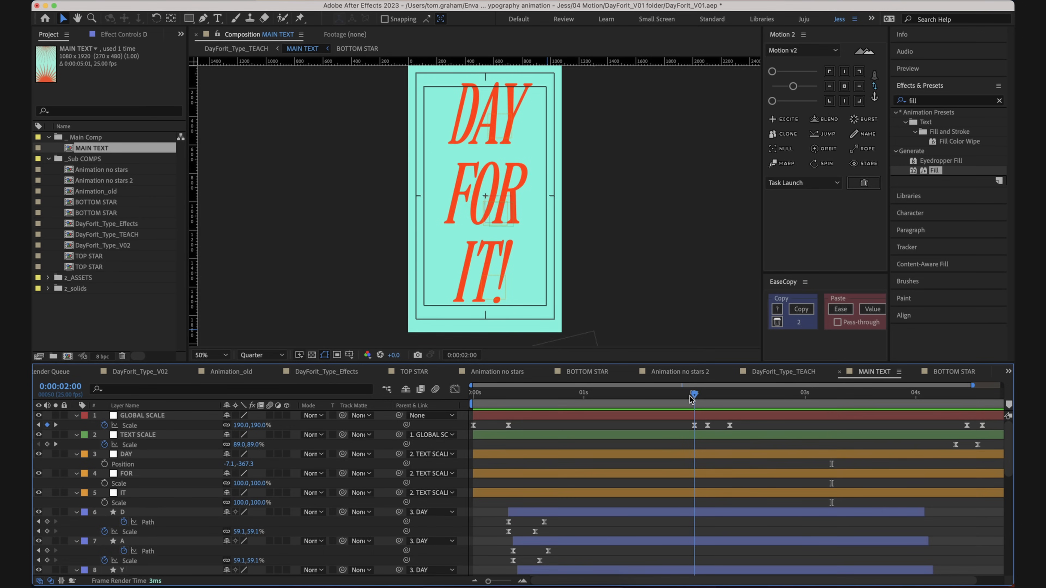
pyautogui.press('space')
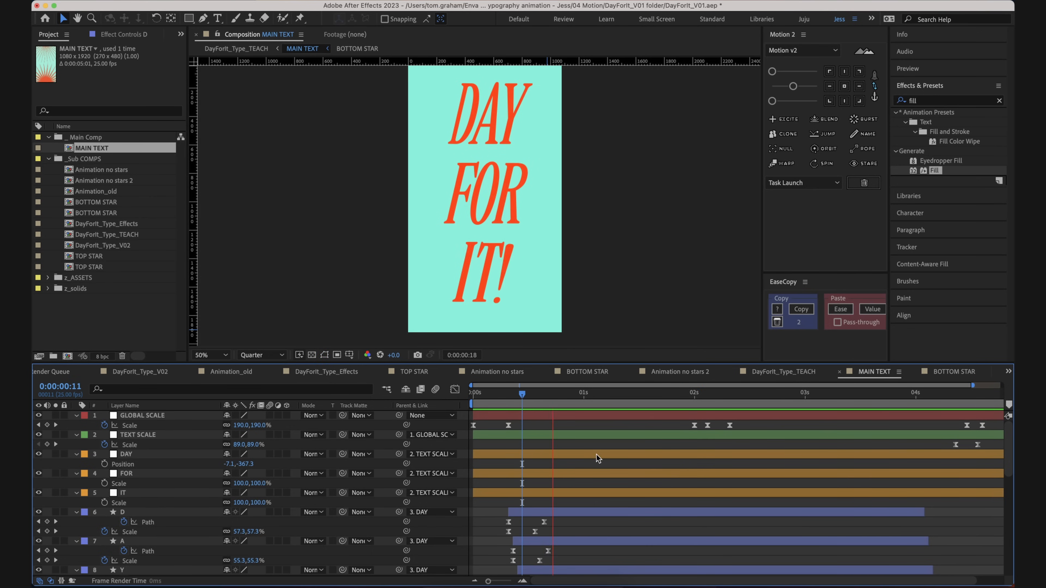
# - Go to the GLOBAL SCALE keyframe at 2 seconds and select the DAY null
pyautogui.click(694, 397)
pyautogui.click(693, 452)
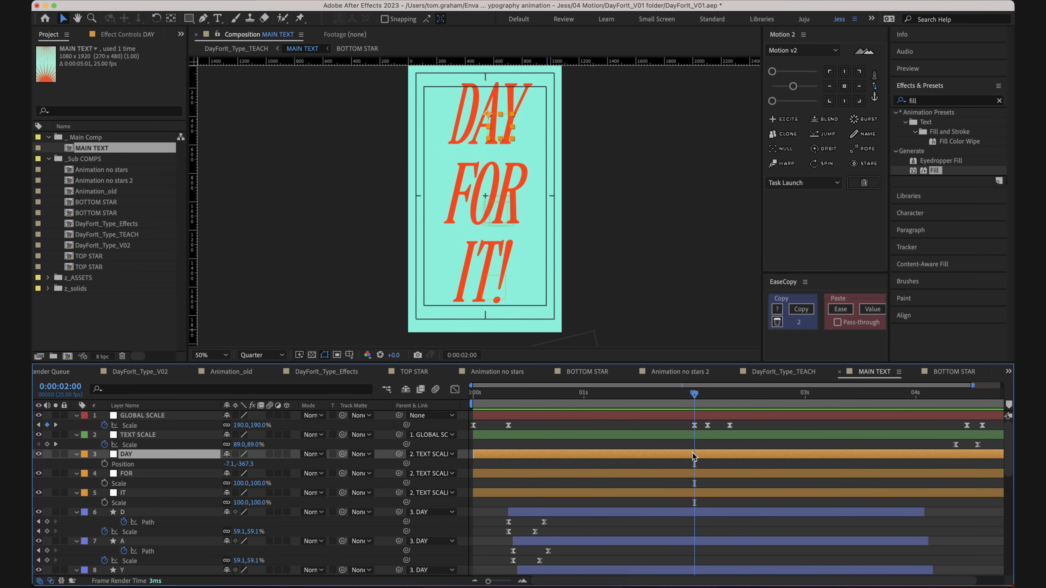
pyautogui.click(676, 445)
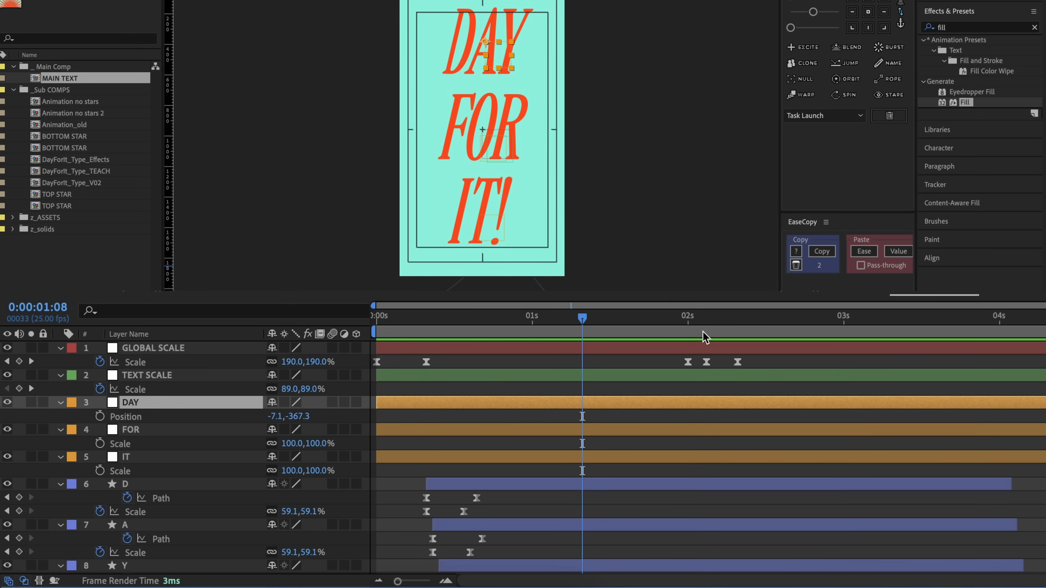
pyautogui.moveTo(688, 323); pyautogui.dragTo(685, 324)
pyautogui.scroll(-2, 616, 199)
pyautogui.moveTo(601, 196); pyautogui.dragTo(612, 187)
pyautogui.scroll(2, 605, 198)
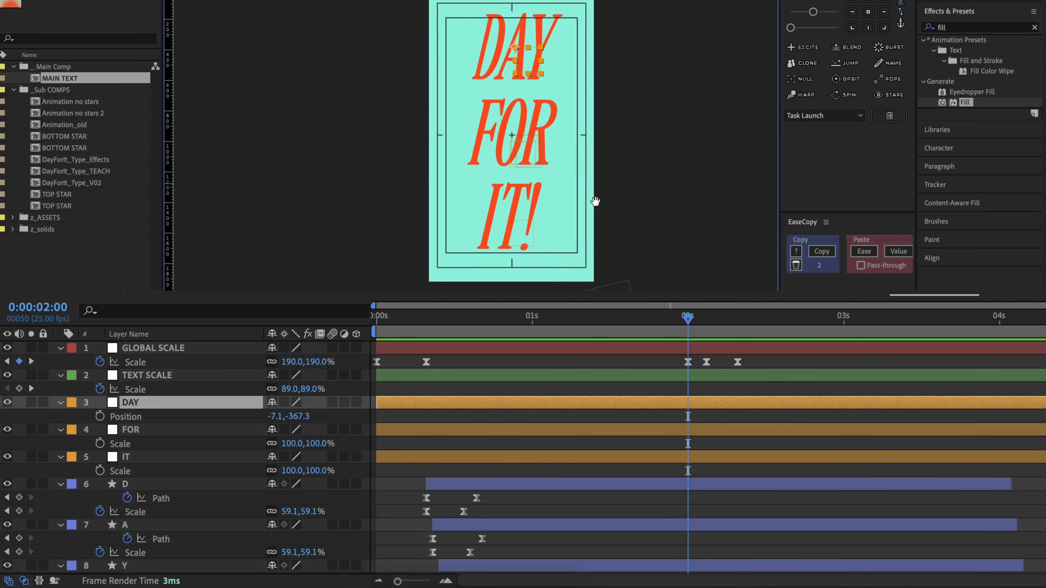
pyautogui.moveTo(516, 56); pyautogui.dragTo(494, 58)
pyautogui.moveTo(695, 323); pyautogui.dragTo(675, 333)
pyautogui.press('space')
pyautogui.press('space')
pyautogui.hotkey('ctrl', 'z')
pyautogui.click(682, 216)
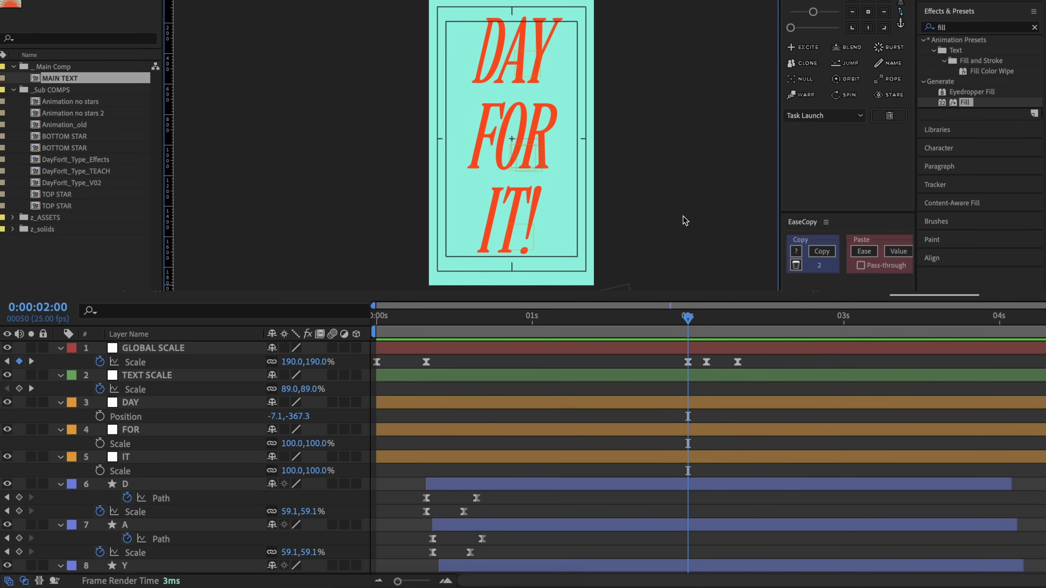
# - Add Position keyframes to the DAY and IT nulls at 2 seconds
pyautogui.click(700, 405)
pyautogui.keyDown('shift'); pyautogui.click(623, 455); pyautogui.keyUp('shift')
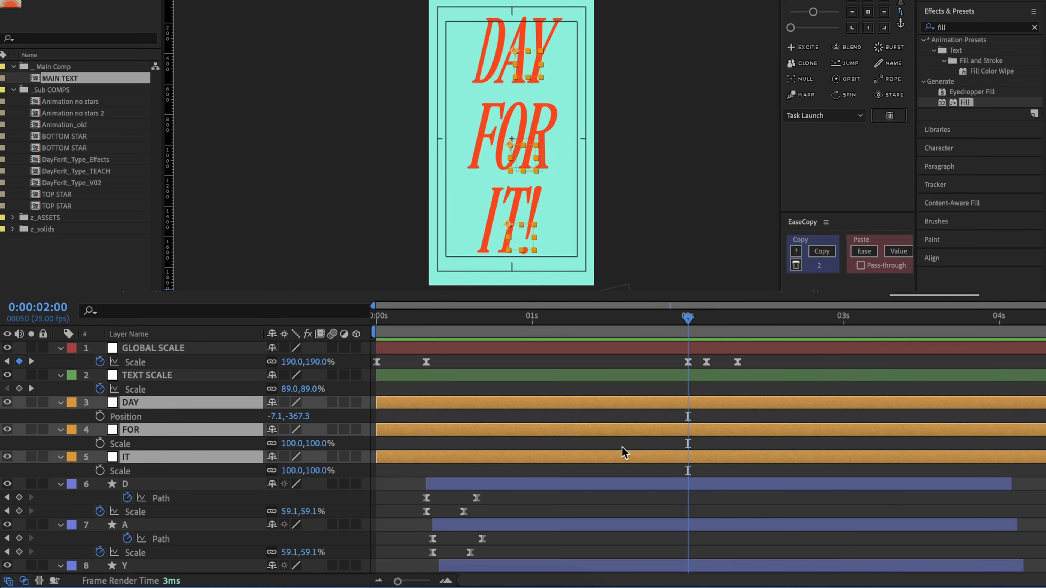
pyautogui.click(100, 416)
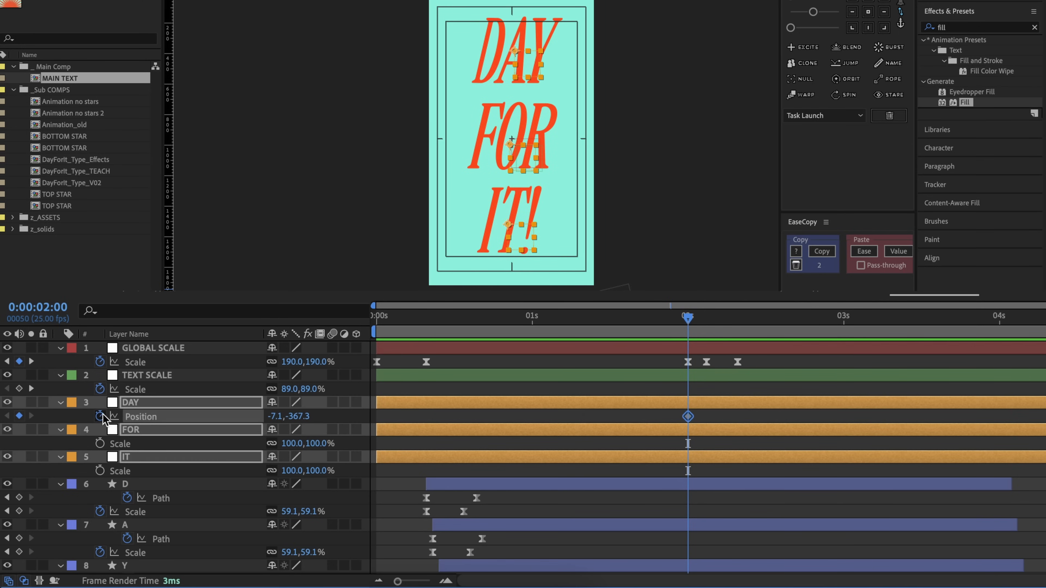
pyautogui.click(518, 490)
pyautogui.click(615, 447)
pyautogui.click(622, 432)
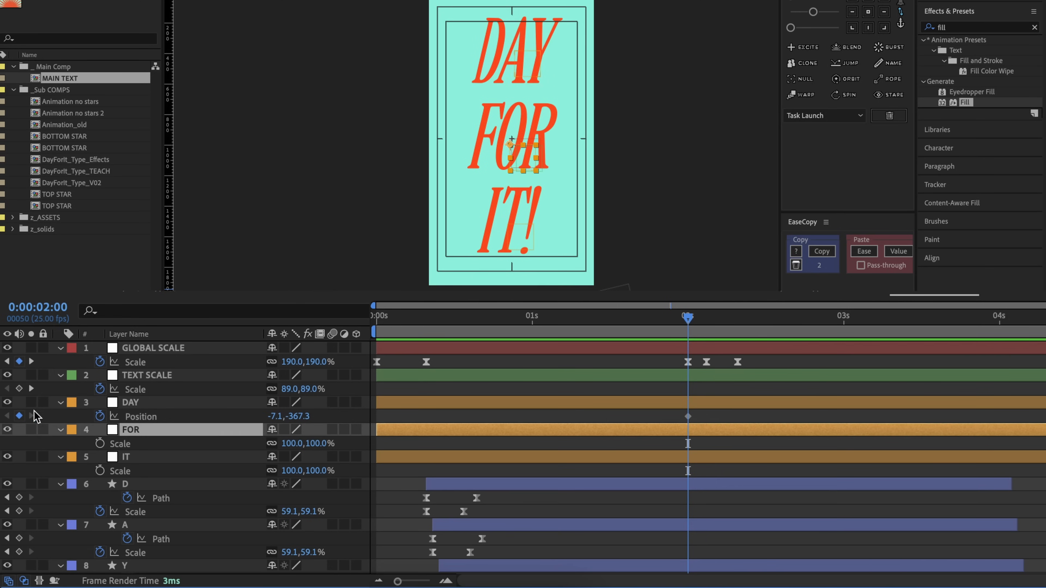
pyautogui.click(128, 457)
pyautogui.hotkey('alt', 'shift', 'p')
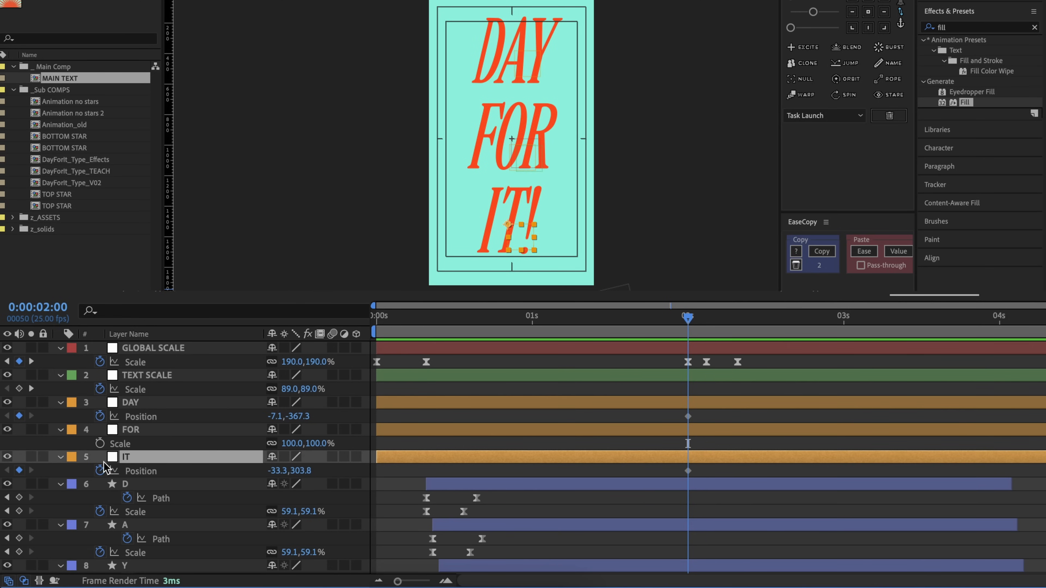
pyautogui.click(647, 471)
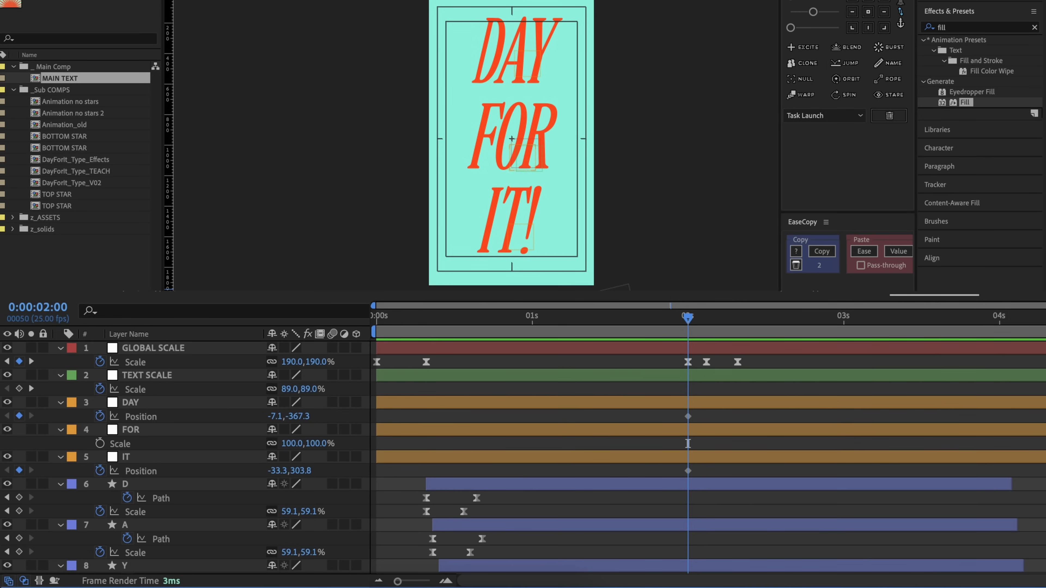
# - Add matching Position keyframes to the DAY and IT nulls at 0:00:02:08, aligned with the GLOBAL SCALE keyframe
pyautogui.click(205, 405)
pyautogui.click(180, 456)
pyautogui.click(709, 418)
pyautogui.moveTo(711, 330); pyautogui.dragTo(737, 330)
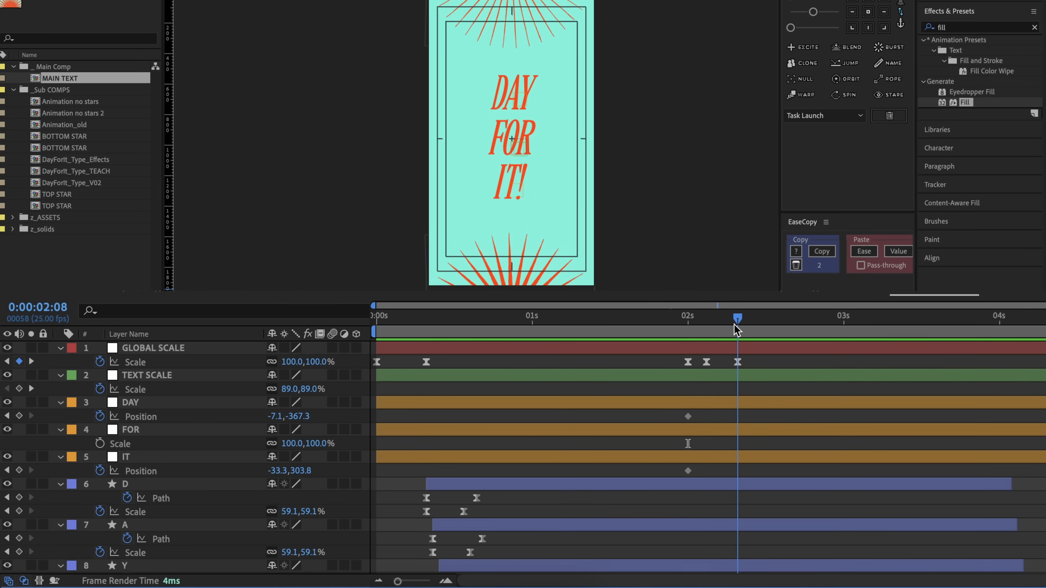
pyautogui.click(708, 407)
pyautogui.keyDown('shift'); pyautogui.click(708, 457); pyautogui.keyUp('shift')
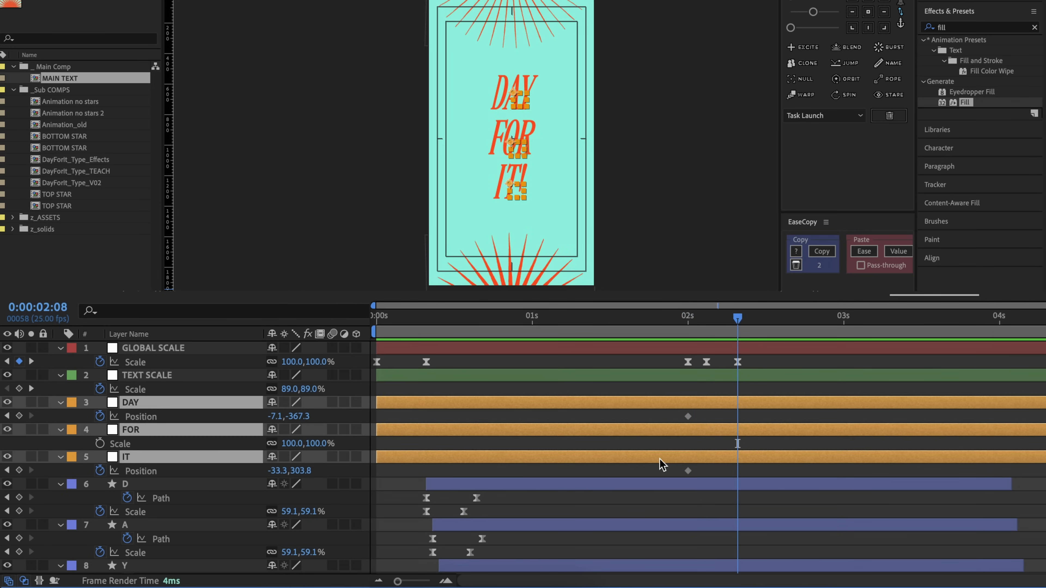
pyautogui.click(19, 416)
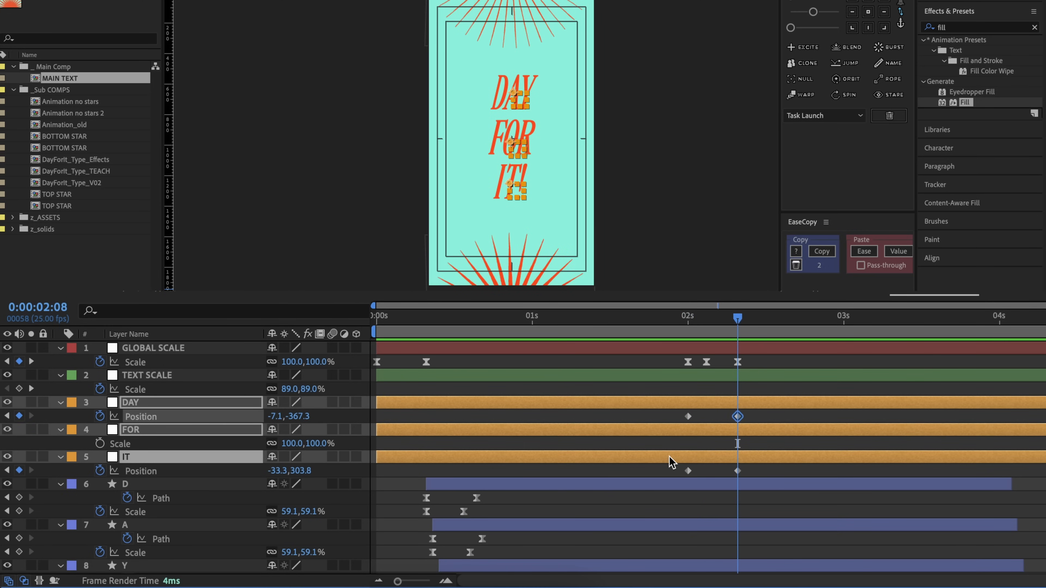
# - At 2 seconds, shift DAY left to about -141.9, -367.3 and IT right to about 120.5, 303.8
pyautogui.click(688, 322)
pyautogui.click(673, 415)
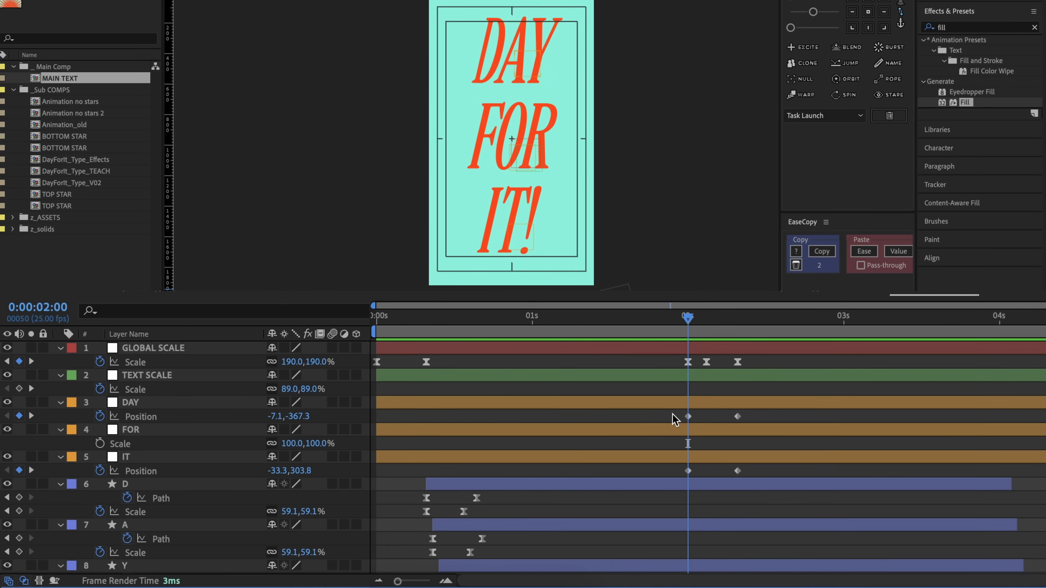
pyautogui.moveTo(517, 54); pyautogui.dragTo(485, 53)
pyautogui.click(688, 470)
pyautogui.moveTo(515, 226); pyautogui.dragTo(554, 233)
# - Apply Easy Ease to all four Position keyframes of DAY and IT and preview the movement
pyautogui.click(686, 430)
pyautogui.moveTo(674, 410); pyautogui.dragTo(759, 495)
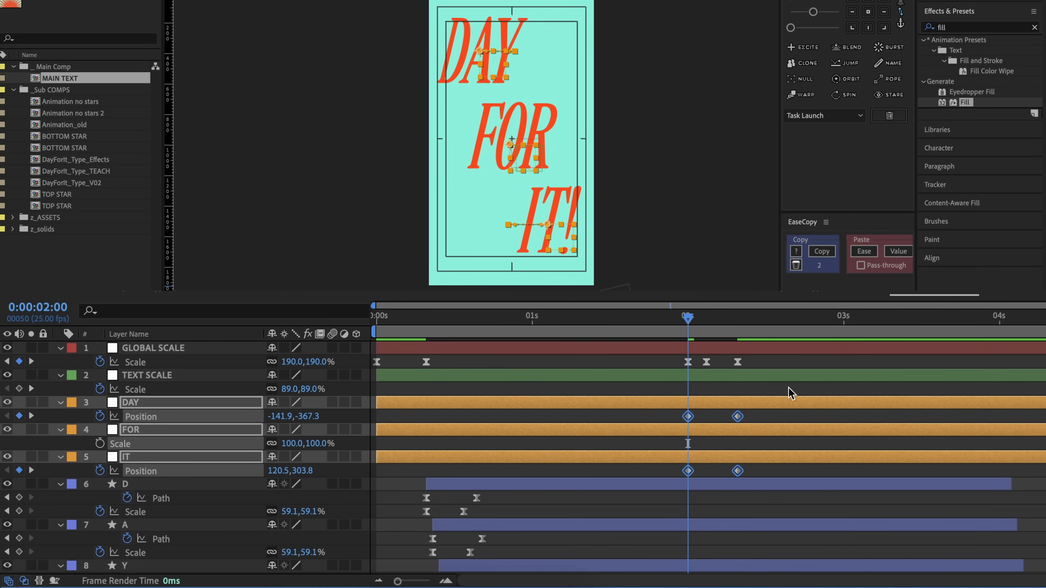
pyautogui.rightClick(740, 415)
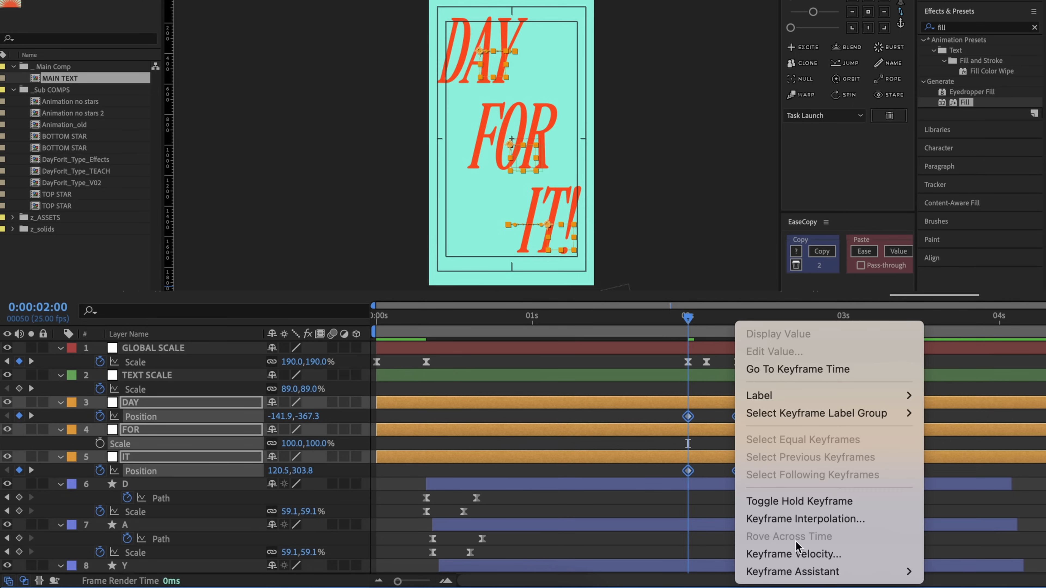
pyautogui.moveTo(782, 571)
pyautogui.click(618, 465)
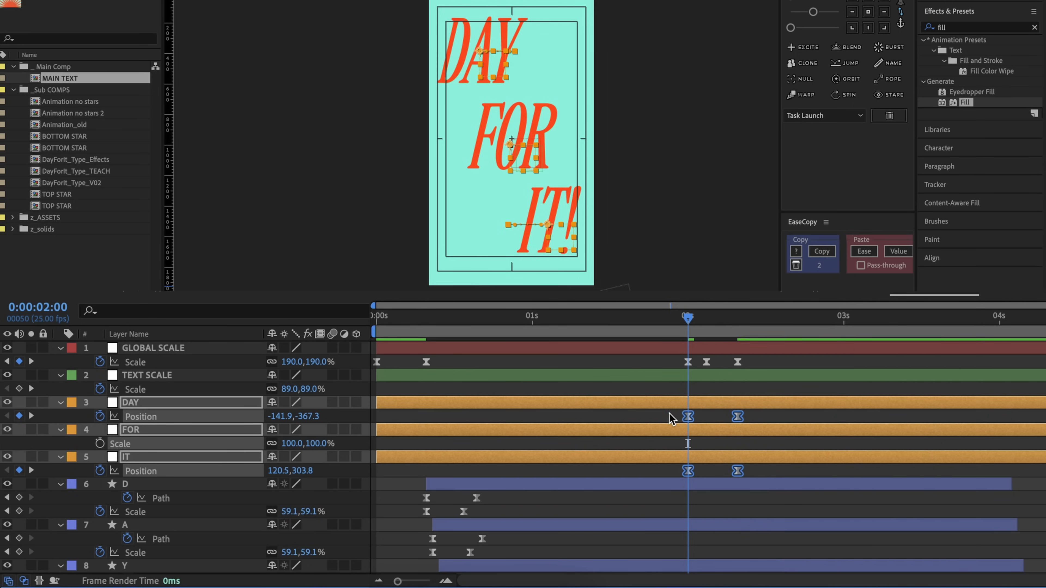
pyautogui.press('space')
pyautogui.press('space')
# - Delay the first Position keyframes of DAY and IT by three frames to 0:00:02:03 and preview the change
pyautogui.moveTo(693, 328); pyautogui.dragTo(708, 328)
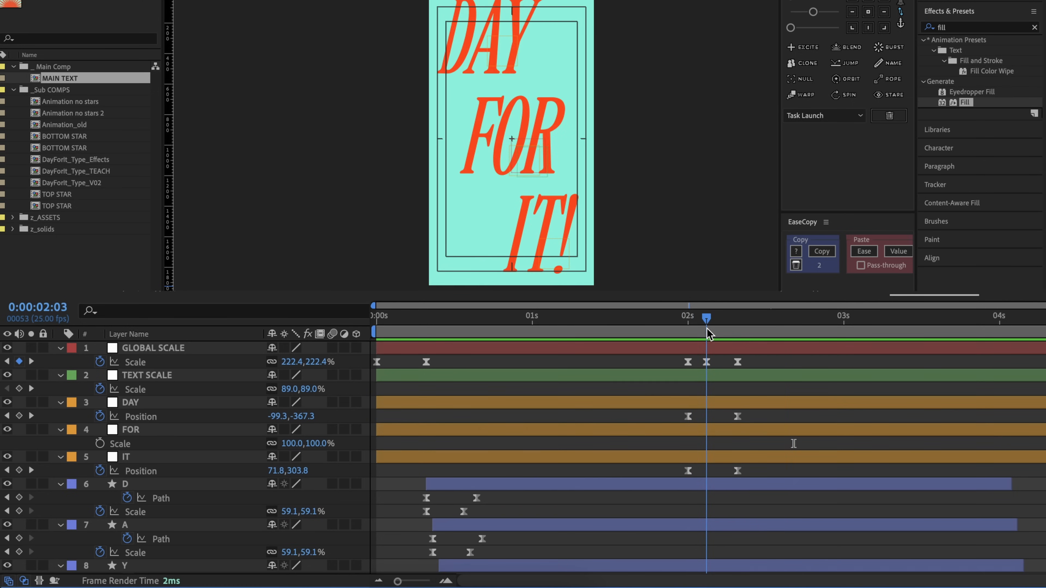
pyautogui.moveTo(676, 412); pyautogui.dragTo(700, 480)
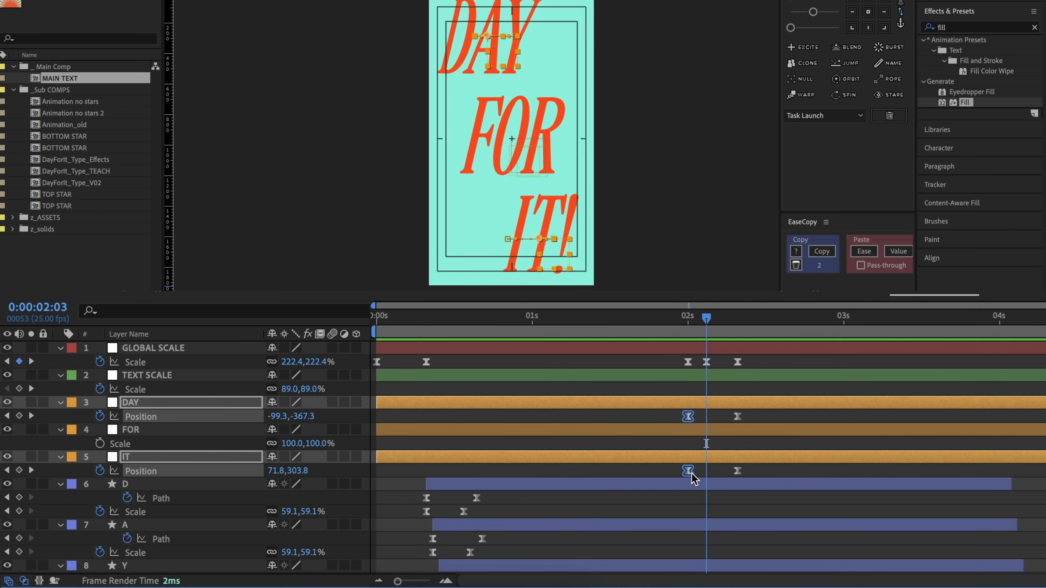
pyautogui.hotkey('alt', 'Right')
pyautogui.hotkey('alt', 'Right')
pyautogui.hotkey('alt', 'Right')
pyautogui.press('space')
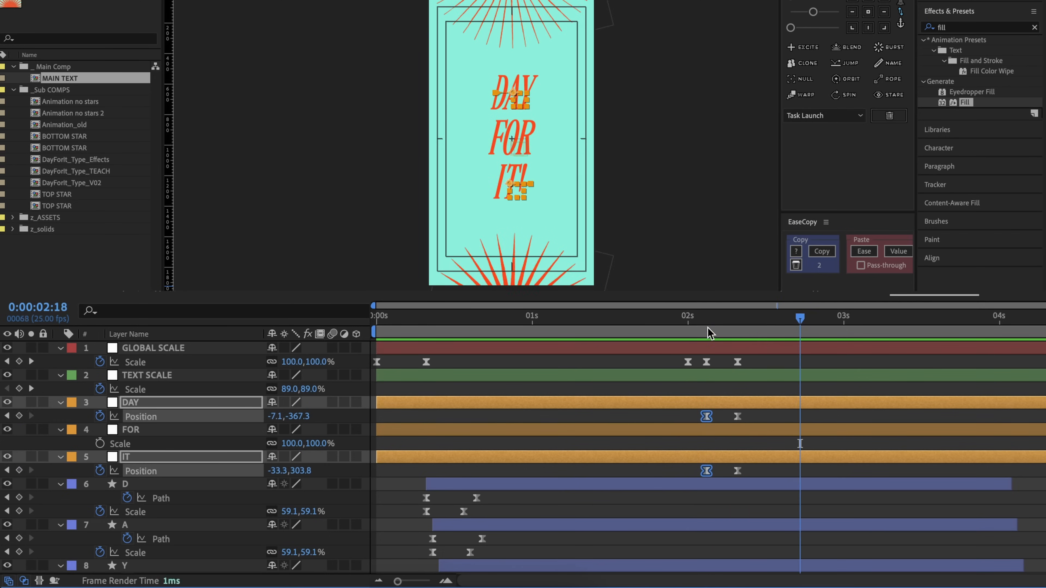
# - Play back the words' sideways movement from 0:00:01:15, and replay the whole animation from its start
pyautogui.moveTo(706, 324); pyautogui.dragTo(632, 325)
pyautogui.press('space')
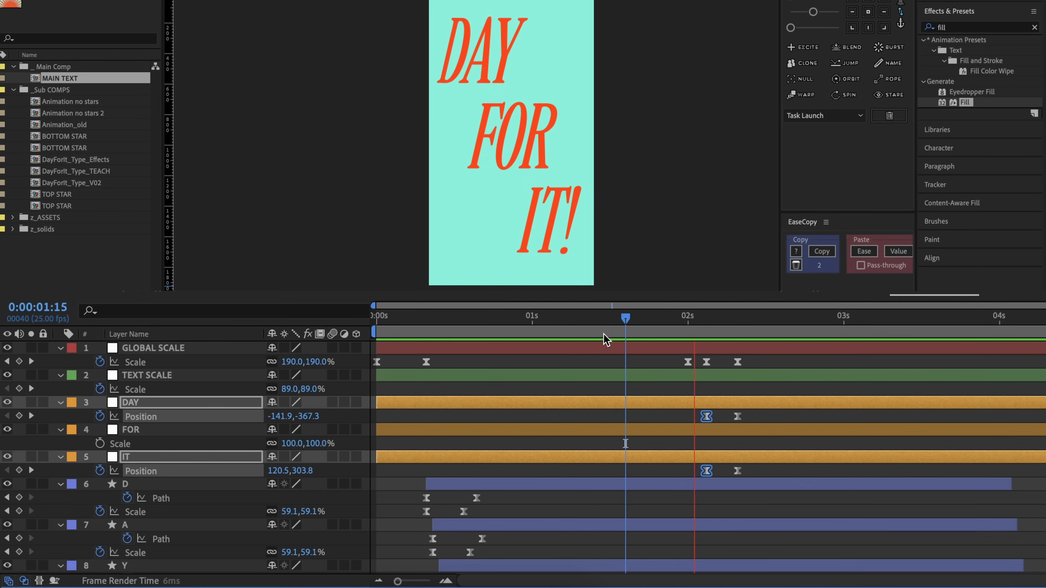
pyautogui.moveTo(405, 324); pyautogui.dragTo(383, 325)
pyautogui.press('space')
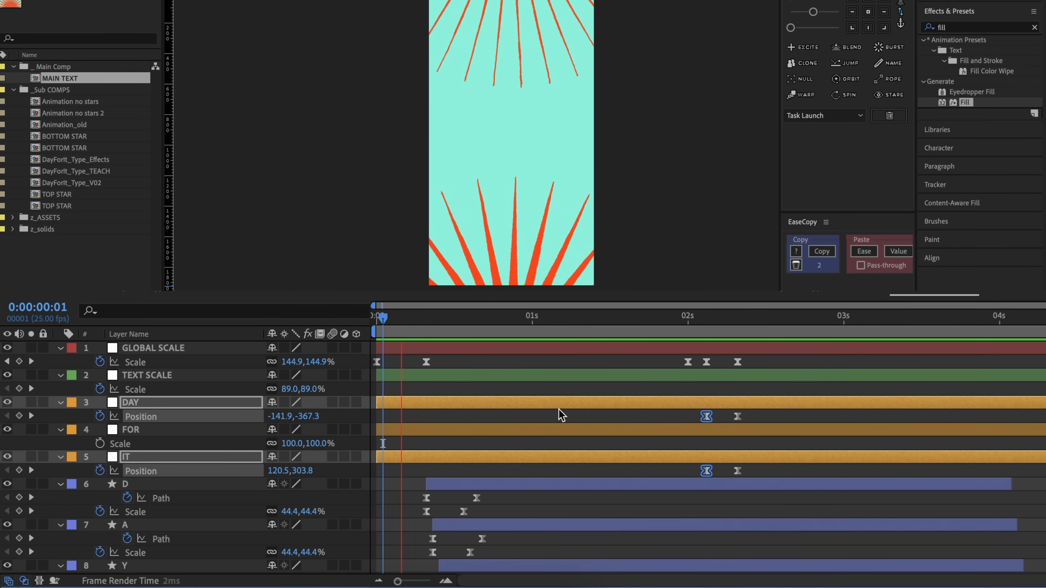
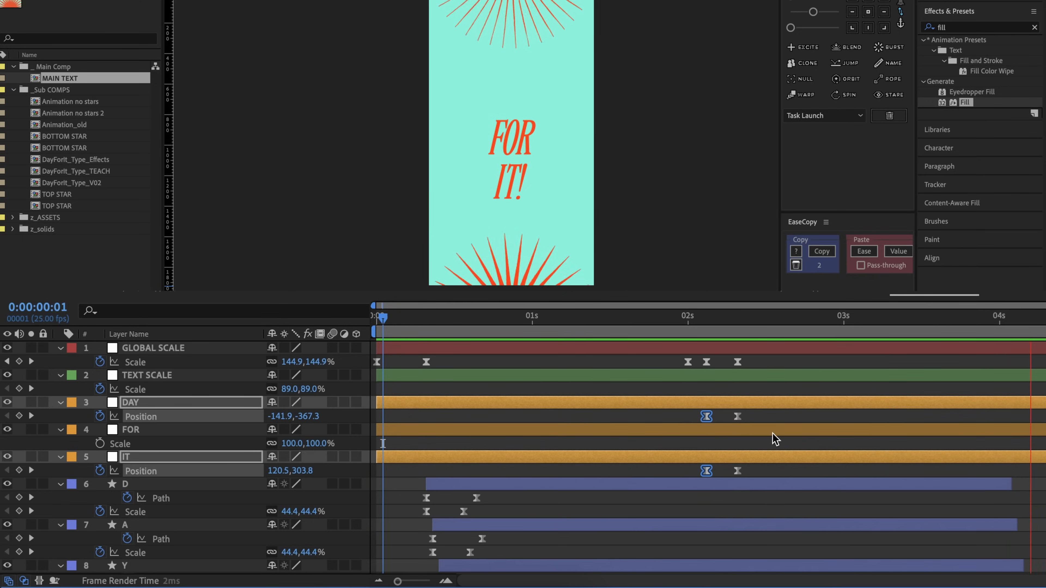
# - Stop the playback and step frame by frame to 0:00:04:14 to examine where the letters end
pyautogui.press('space')
pyautogui.hotkey('shift', 'pageup')
pyautogui.press('pagedown')
pyautogui.press('pagedown')
pyautogui.press('pagedown')
pyautogui.press('pagedown')
pyautogui.press('pagedown')
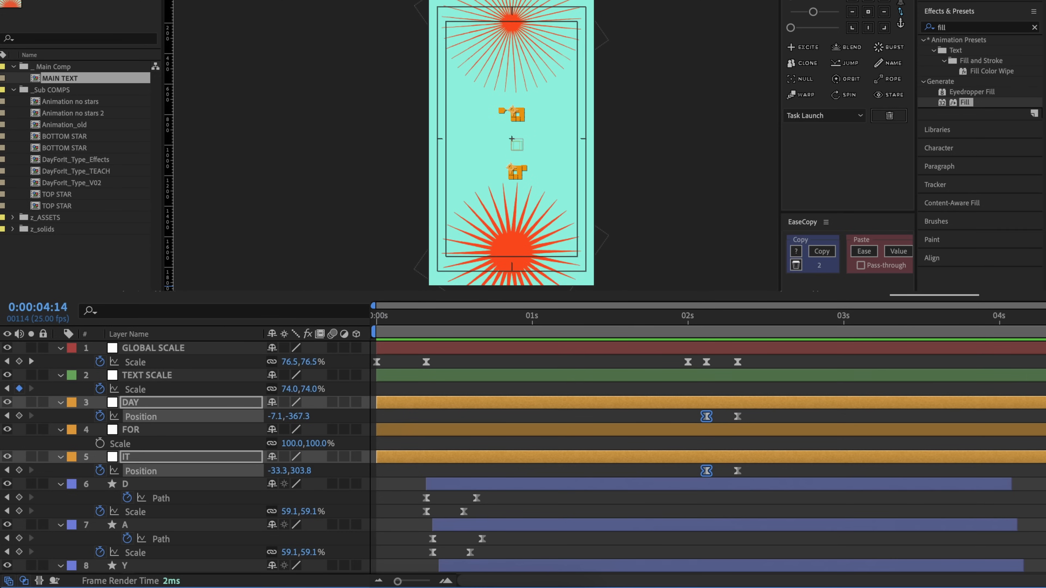
# - Move the playhead to the GLOBAL SCALE keyframe at 0:00:04:15 and check the letter layers' end points against it
pyautogui.press('super+shift+a')
pyautogui.scroll(-2, 1032, 462)
pyautogui.click(985, 459)
pyautogui.scroll(-5, 985, 457)
pyautogui.scroll(-5, 997, 456)
pyautogui.scroll(3, 1021, 484)
pyautogui.scroll(-2, 1024, 476)
pyautogui.scroll(6, 1024, 472)
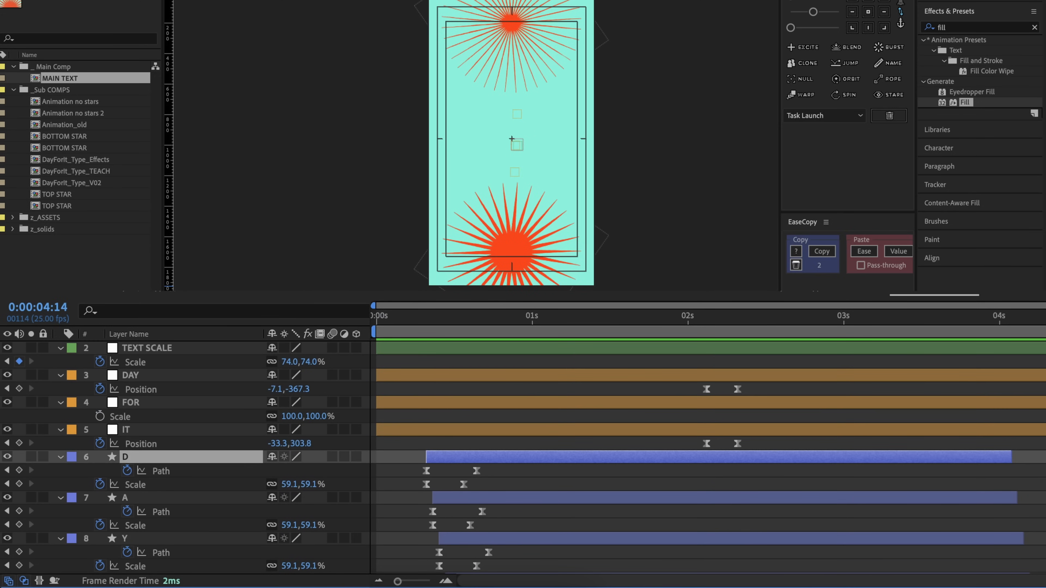
pyautogui.hscroll(2, 1023, 381)
pyautogui.scroll(1, 961, 422)
pyautogui.press('pagedown')
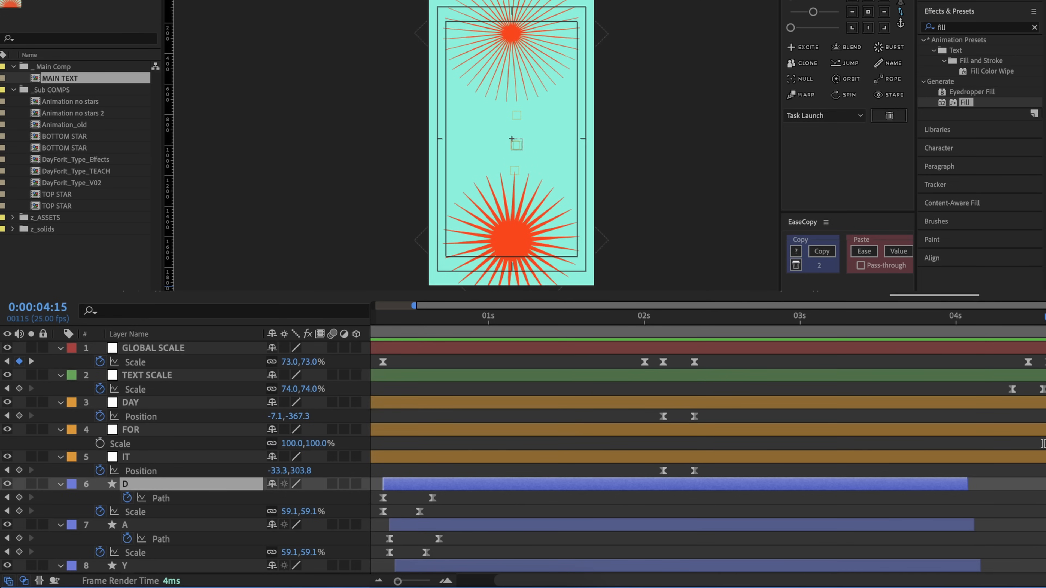
pyautogui.click(1045, 362)
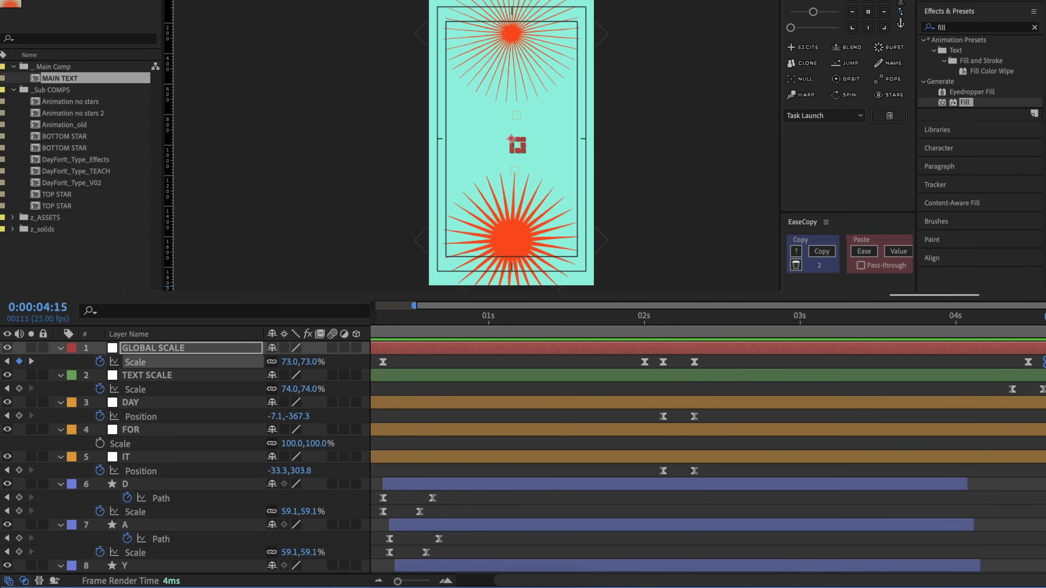
# - Select all letter layers from D to ! and extend their out points together to 0:00:04:15
pyautogui.scroll(-10, 989, 515)
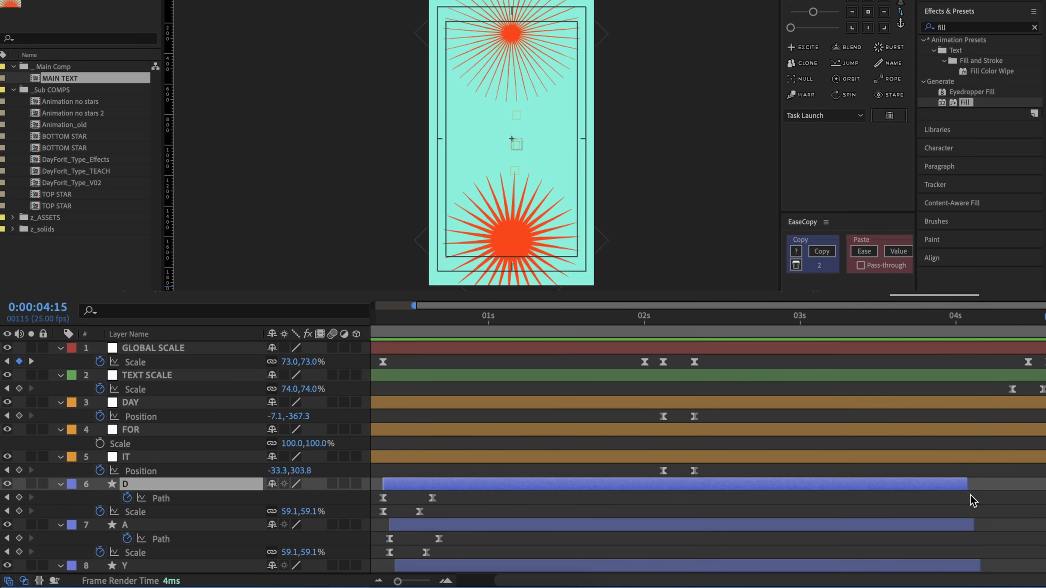
pyautogui.scroll(-5, 991, 548)
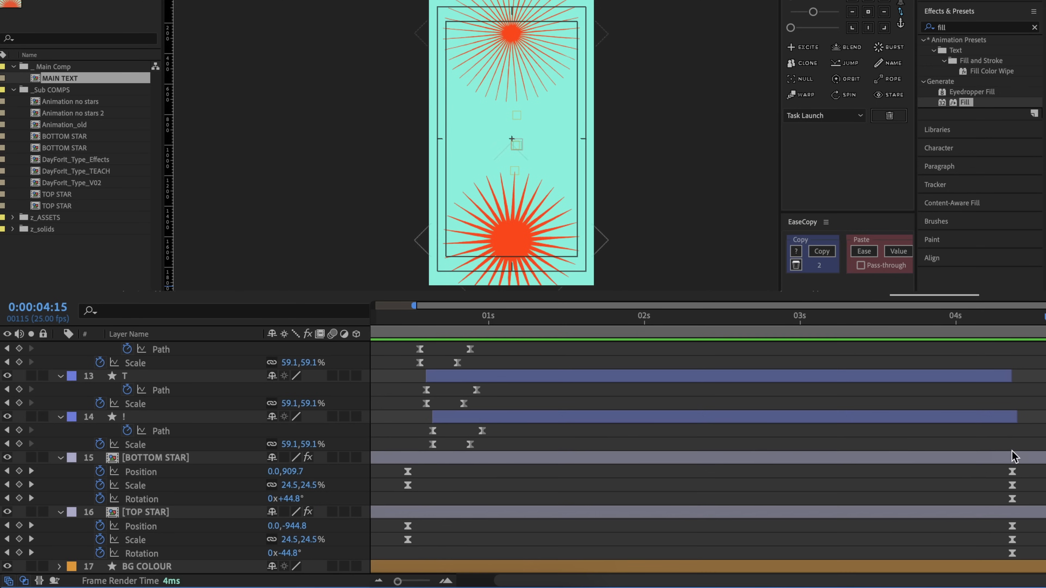
pyautogui.keyDown('shift'); pyautogui.click(1007, 421); pyautogui.keyUp('shift')
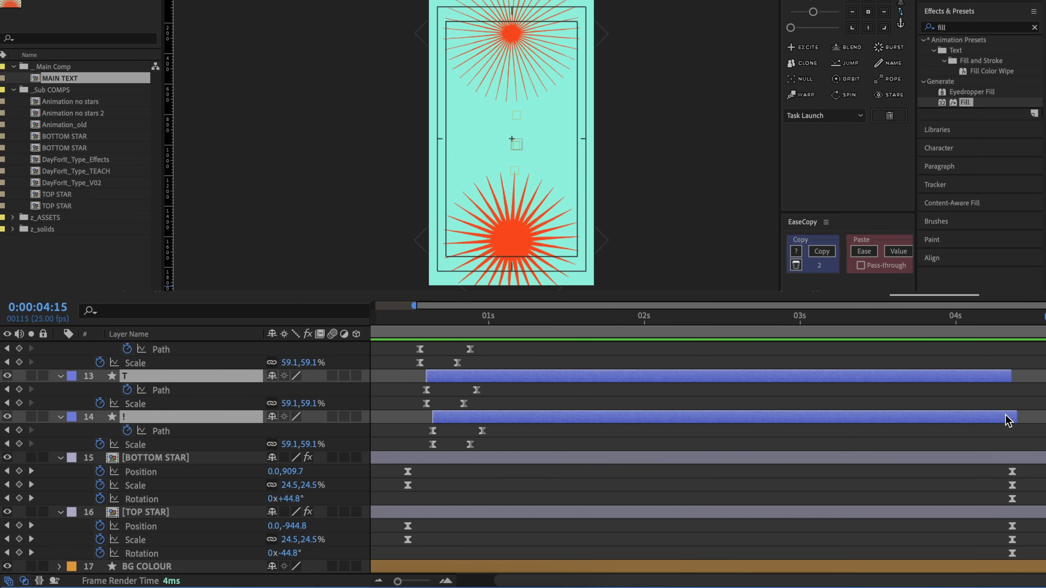
pyautogui.hotkey('alt', ']')
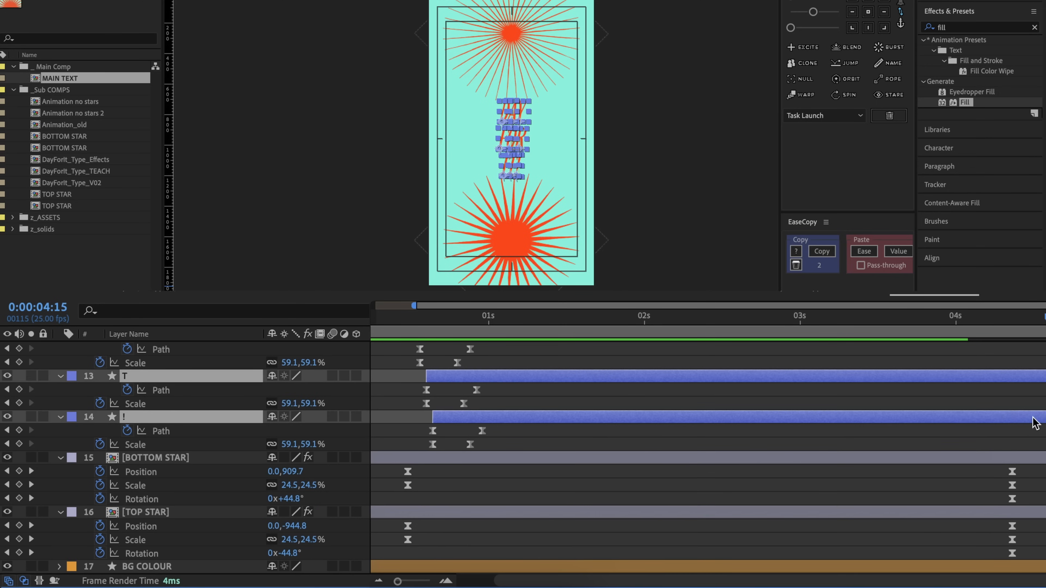
pyautogui.scroll(7, 1025, 417)
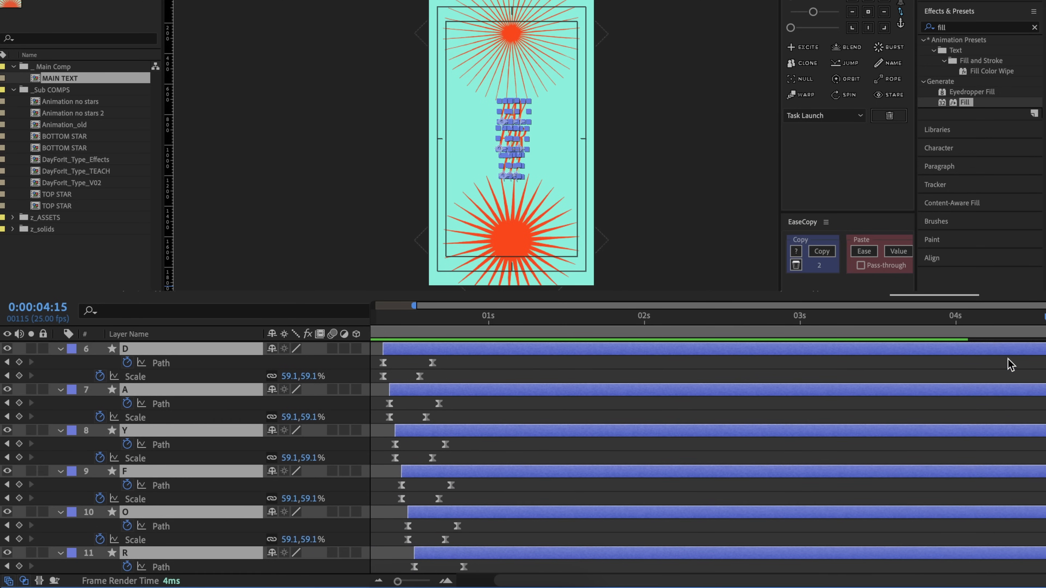
pyautogui.scroll(2, 1011, 365)
pyautogui.moveTo(1043, 422); pyautogui.dragTo(1045, 423)
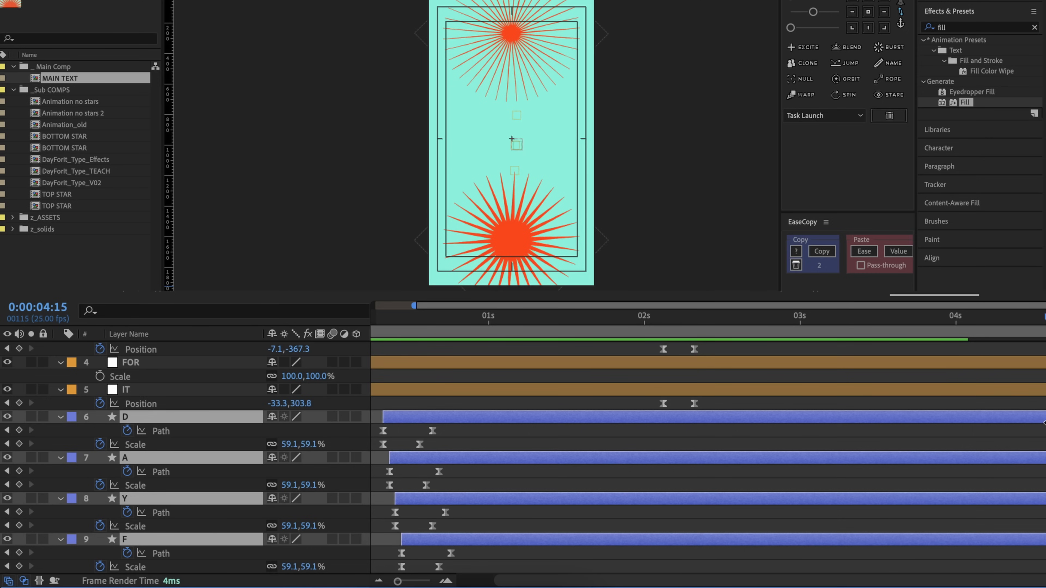
pyautogui.press('F2')
pyautogui.scroll(3, 1038, 428)
# - Preview the extended letters from 0:00:04:05 through the loop back into the animation
pyautogui.click(988, 319)
pyautogui.press('space')
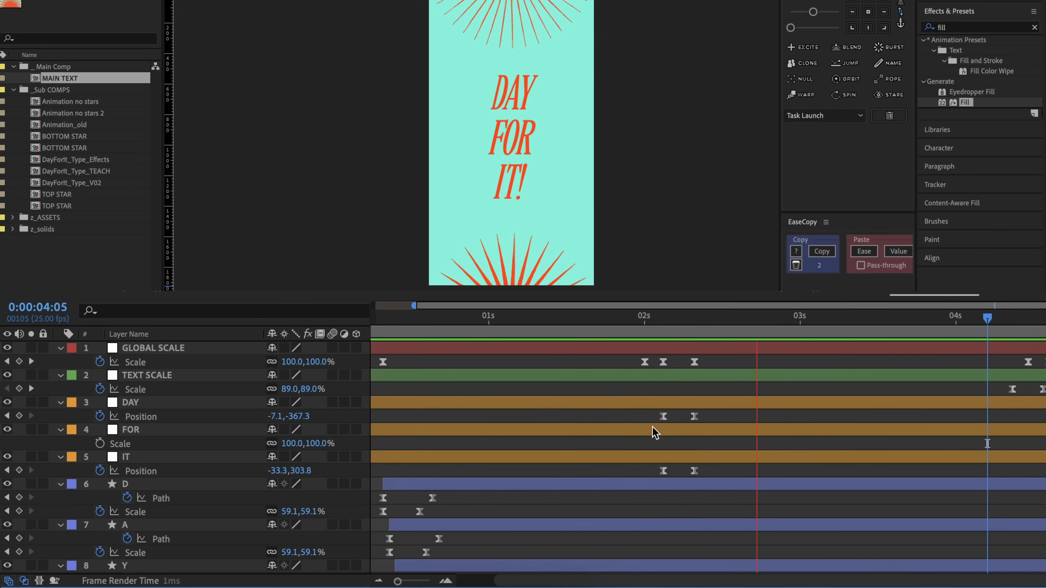
pyautogui.press('space')
# - Move the first Position keyframes of DAY and IT one frame earlier, to 0:00:02:02
pyautogui.moveTo(706, 357)
pyautogui.mouseDown()
pyautogui.moveTo(659, 468)
pyautogui.moveTo(721, 470)
pyautogui.moveTo(659, 363)
pyautogui.moveTo(722, 350)
pyautogui.mouseUp()
pyautogui.click(682, 318)
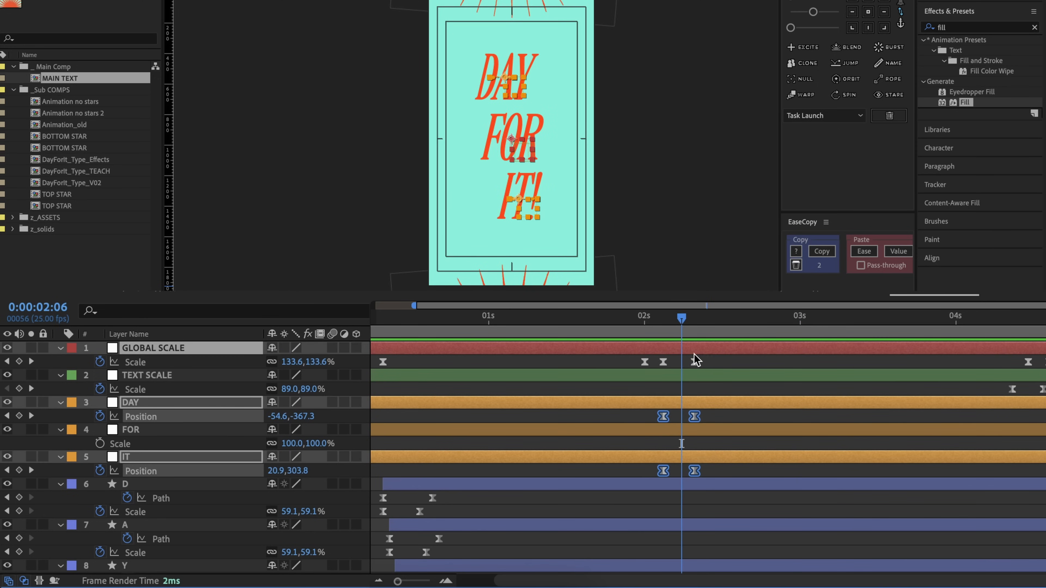
pyautogui.press('j')
pyautogui.click(637, 391)
pyautogui.moveTo(647, 423); pyautogui.dragTo(656, 471)
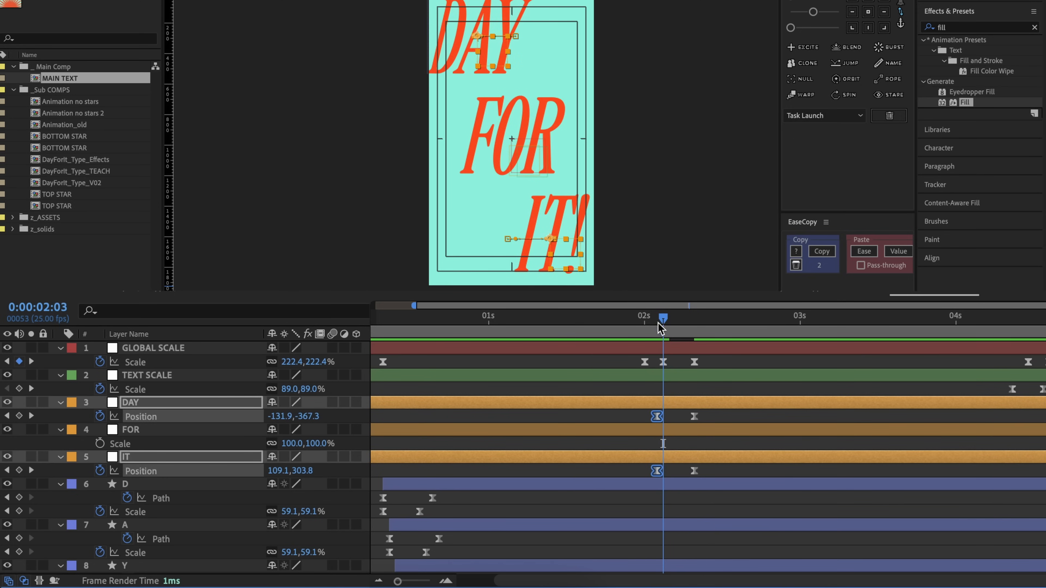
# - Select DAY's Position keyframes and show them as a speed graph in the graph editor
pyautogui.keyDown('alt'); pyautogui.scroll(4, 658, 323); pyautogui.keyUp('alt')
pyautogui.click(643, 324)
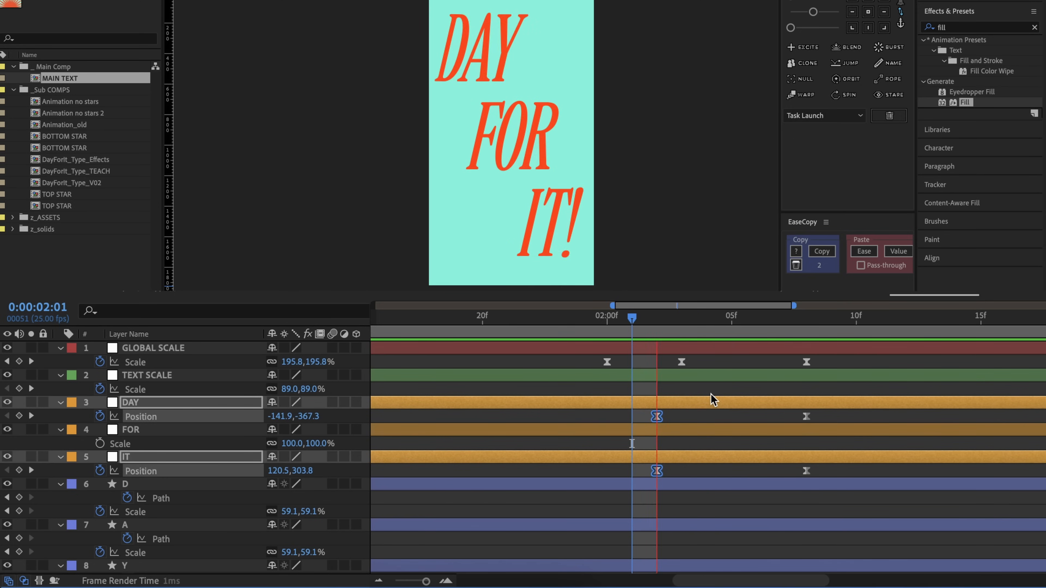
pyautogui.click(682, 323)
pyautogui.moveTo(639, 414); pyautogui.dragTo(861, 486)
pyautogui.hotkey('shift', 'F3')
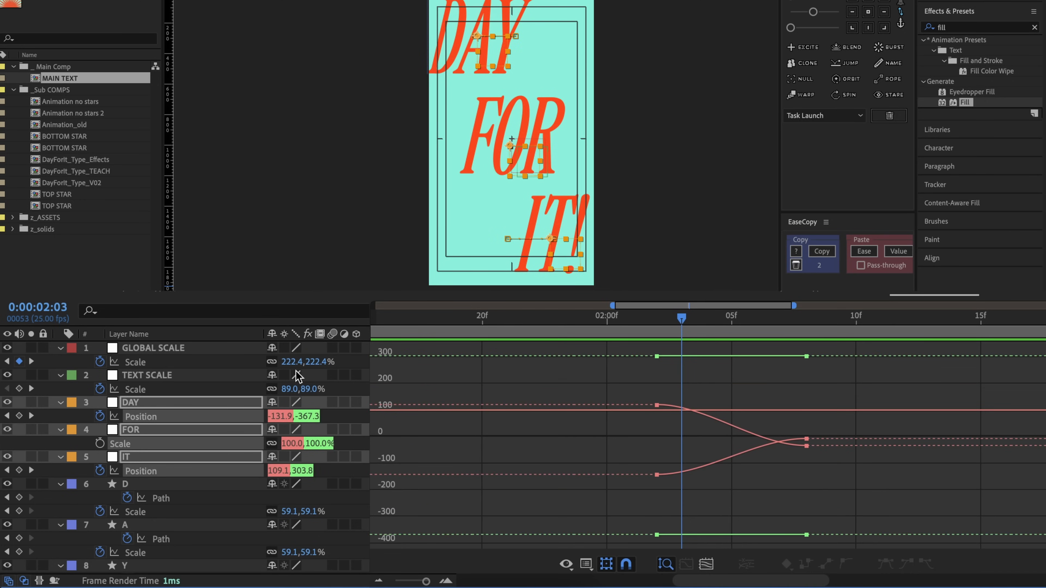
pyautogui.hotkey('shift', 'F3')
pyautogui.moveTo(641, 412); pyautogui.dragTo(875, 451)
pyautogui.hotkey('shift', 'F3')
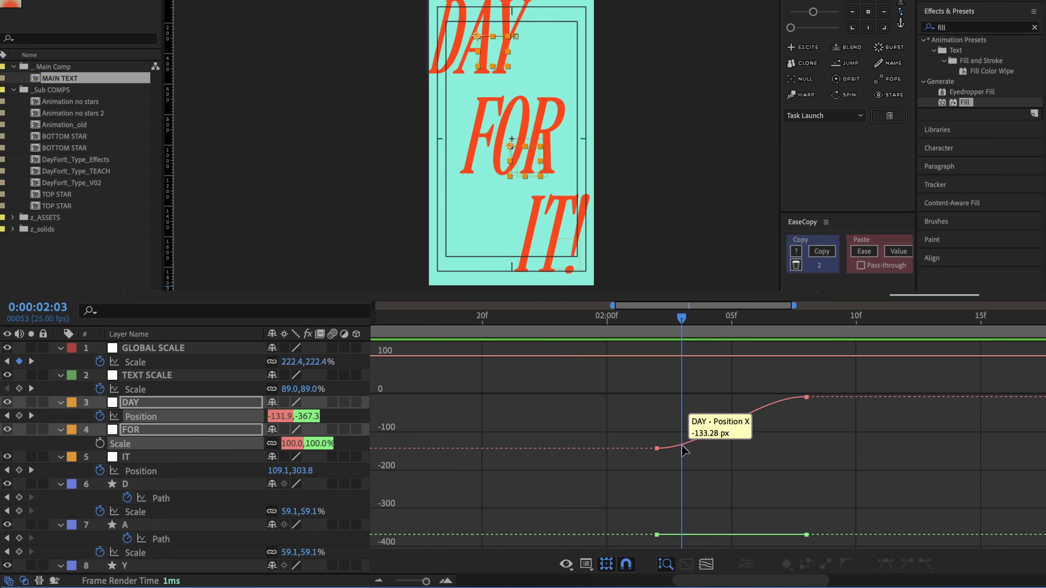
pyautogui.click(577, 564)
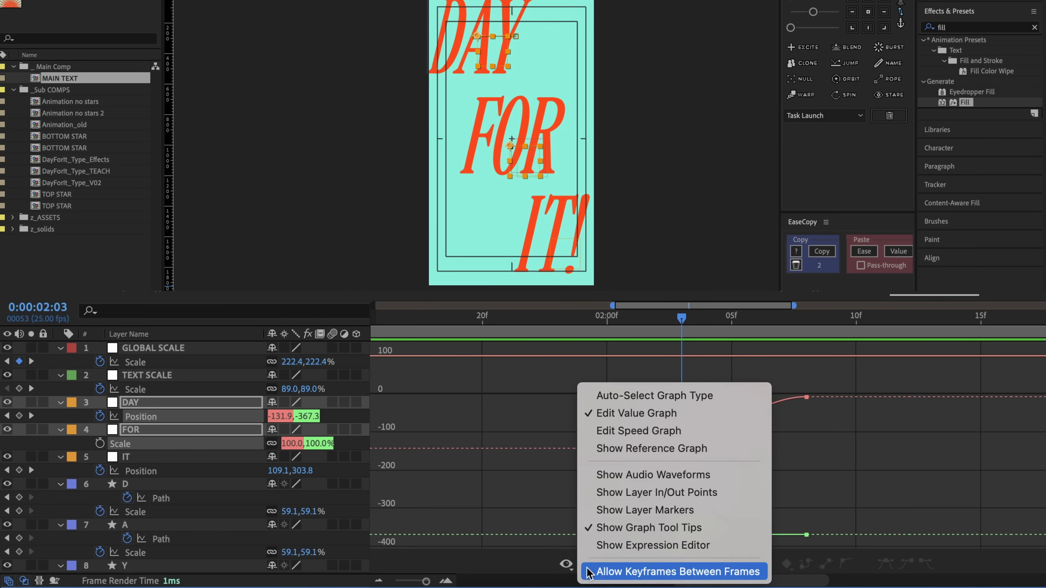
pyautogui.click(642, 427)
# - Lengthen the ease into DAY's last Position keyframe on the speed graph and preview the move
pyautogui.moveTo(626, 511); pyautogui.dragTo(710, 535)
pyautogui.moveTo(780, 535); pyautogui.dragTo(756, 535)
pyautogui.moveTo(682, 318); pyautogui.dragTo(647, 328)
pyautogui.press('space')
pyautogui.hotkey('shift', 'F3')
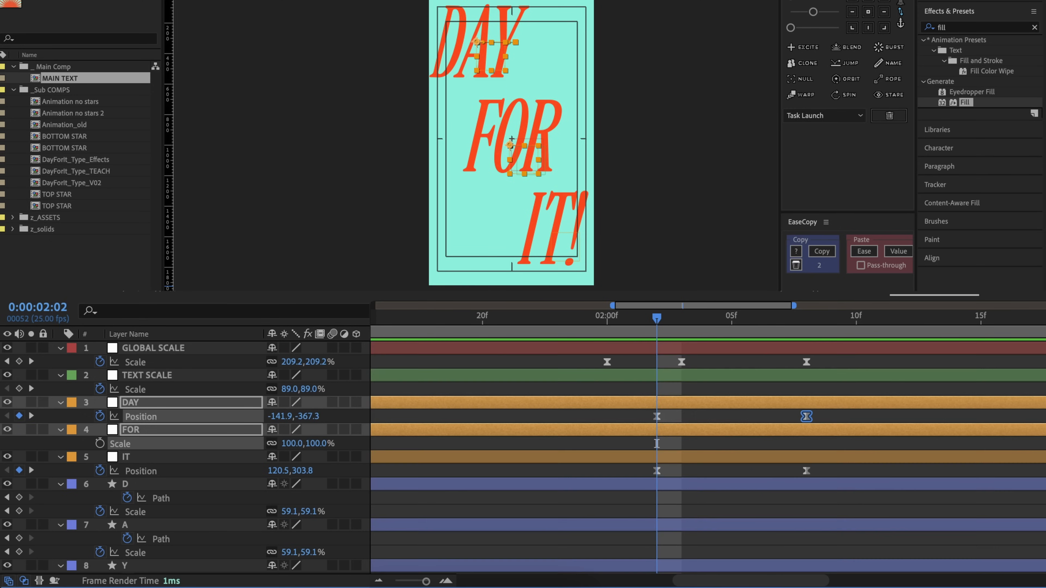
# - Copy the easing of DAY's two Position keyframes and paste only the ease onto IT's Position keyframes
pyautogui.moveTo(640, 412); pyautogui.dragTo(889, 425)
pyautogui.click(822, 251)
pyautogui.click(651, 465)
pyautogui.moveTo(646, 467); pyautogui.dragTo(901, 501)
pyautogui.click(865, 252)
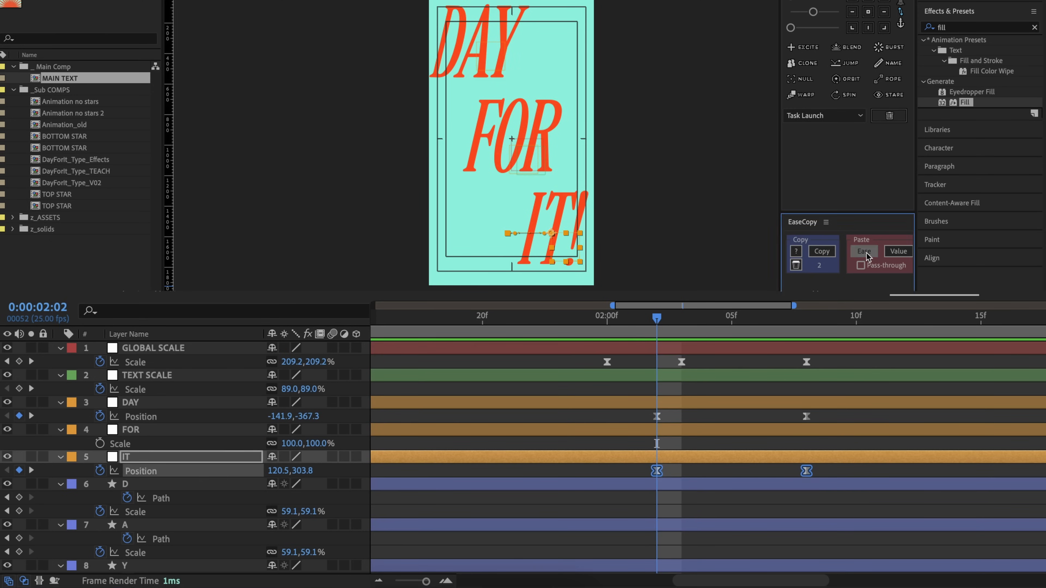
# - Move the ending GLOBAL SCALE, DAY and IT keyframes to 0:00:02:11 and the first DAY and IT Position keyframes to 0:00:02:03
pyautogui.click(795, 384)
pyautogui.moveTo(794, 364); pyautogui.dragTo(839, 476)
pyautogui.moveTo(838, 475)
pyautogui.mouseDown()
pyautogui.moveTo(794, 345)
pyautogui.moveTo(881, 363)
pyautogui.mouseUp()
pyautogui.moveTo(666, 418)
pyautogui.mouseDown()
pyautogui.moveTo(650, 475)
pyautogui.moveTo(681, 471)
pyautogui.mouseUp()
pyautogui.press('space')
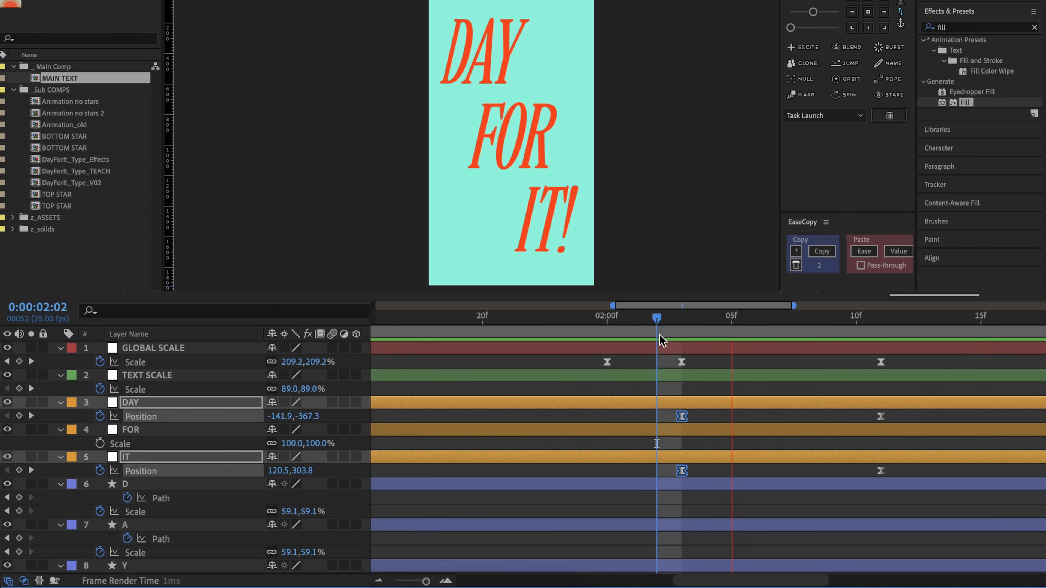
pyautogui.click(631, 323)
pyautogui.press('space')
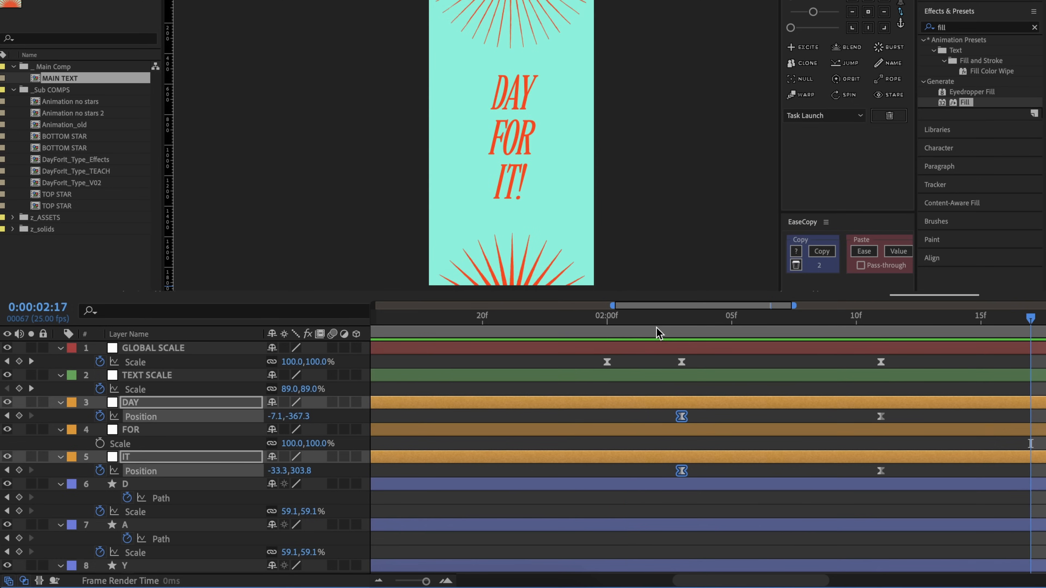
# - Lengthen the eases on the DAY and IT Position speed curves together for an early peak, and preview from 0:00:01:23
pyautogui.click(682, 325)
pyautogui.moveTo(668, 412); pyautogui.dragTo(910, 486)
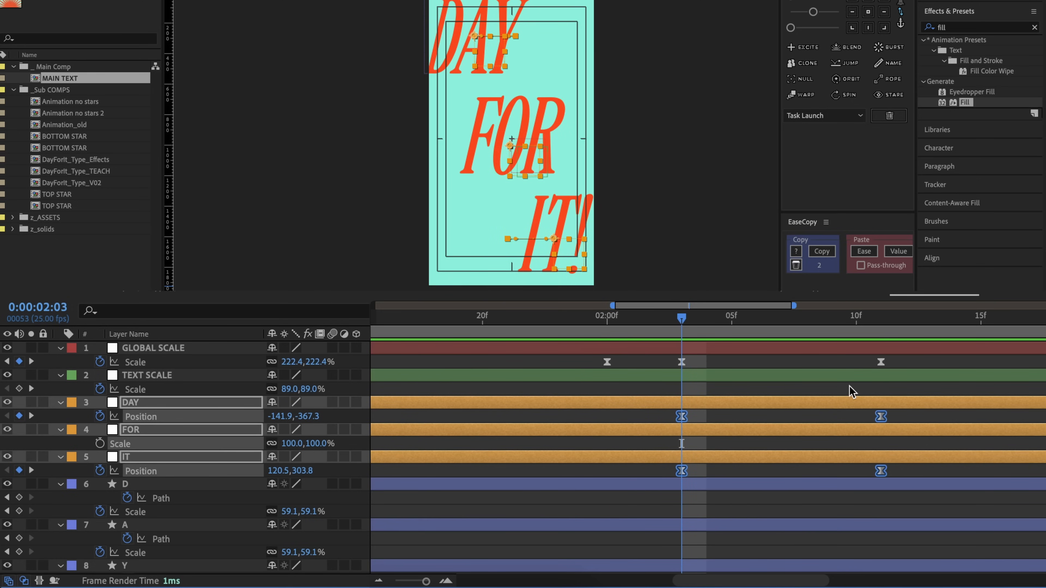
pyautogui.hotkey('shift', 'F3')
pyautogui.moveTo(631, 452); pyautogui.dragTo(733, 570)
pyautogui.click(700, 473)
pyautogui.moveTo(645, 493); pyautogui.dragTo(719, 528)
pyautogui.moveTo(915, 542); pyautogui.dragTo(818, 485)
pyautogui.moveTo(815, 530); pyautogui.dragTo(789, 530)
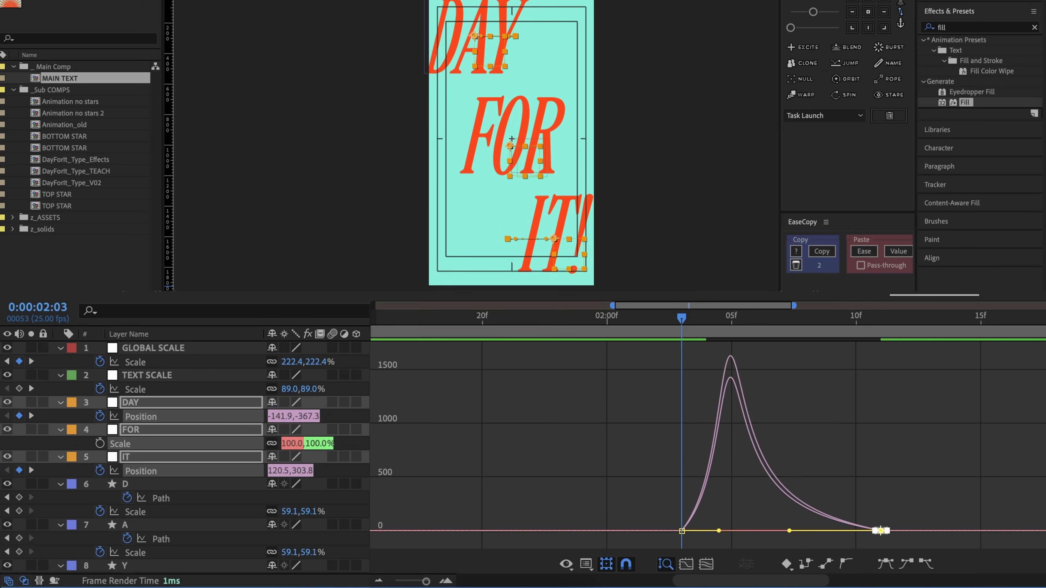
pyautogui.hotkey('shift', 'F3')
pyautogui.press('space')
pyautogui.moveTo(688, 321); pyautogui.dragTo(563, 328)
pyautogui.press('space')
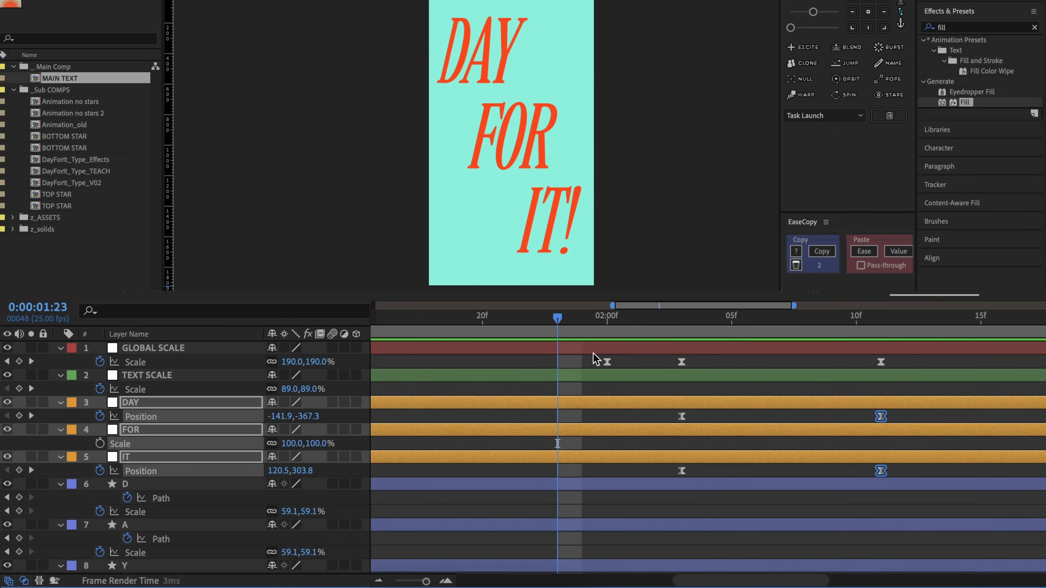
# - Raise the outgoing influence of GLOBAL SCALE's Scale keyframe at 0:00:02:00 to about 69% on the speed graph
pyautogui.moveTo(626, 321); pyautogui.dragTo(610, 346)
pyautogui.click(607, 362)
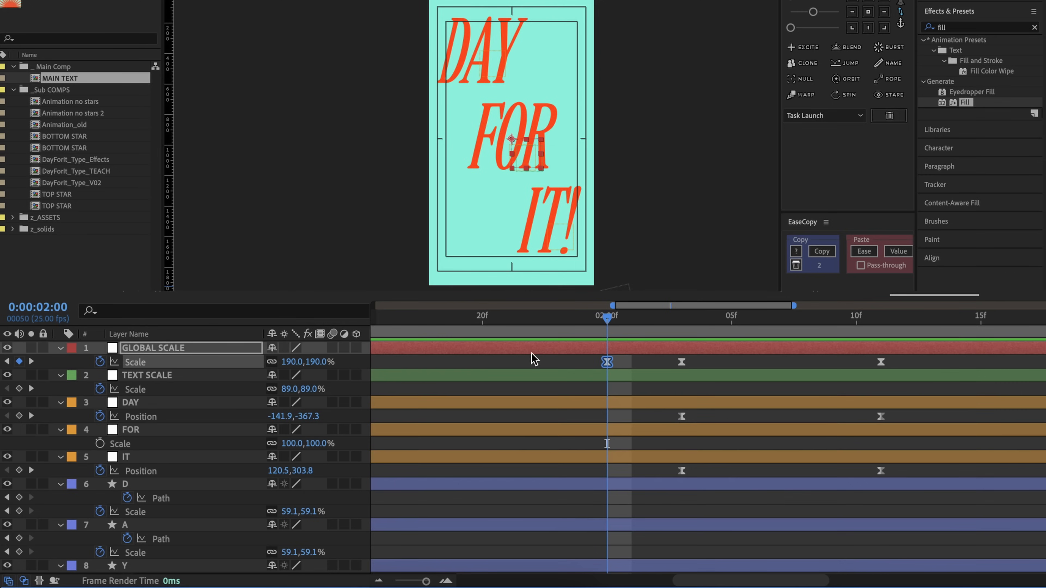
pyautogui.hotkey('shift', 'F3')
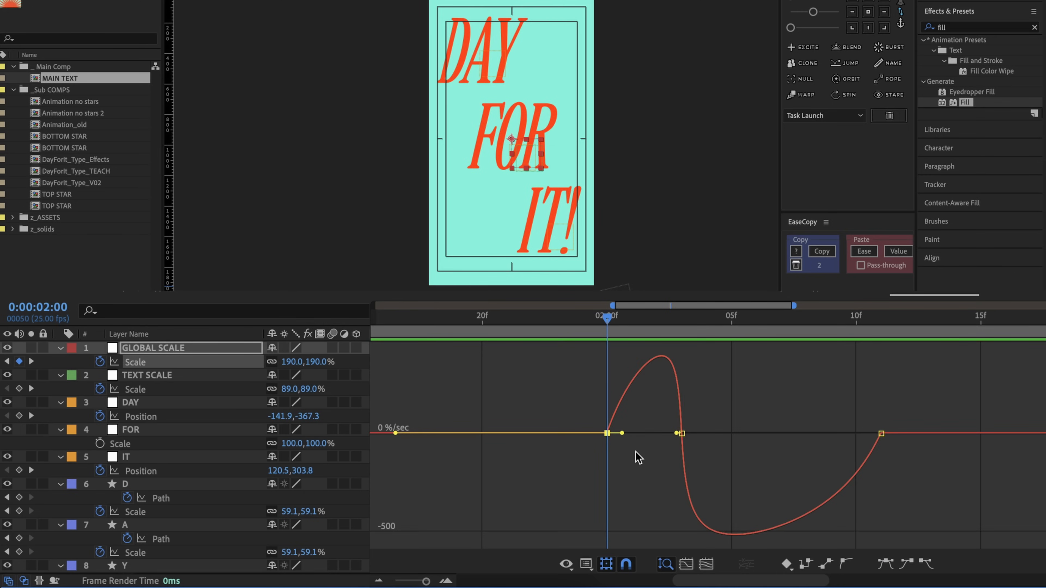
pyautogui.click(656, 478)
pyautogui.moveTo(650, 469); pyautogui.dragTo(633, 435)
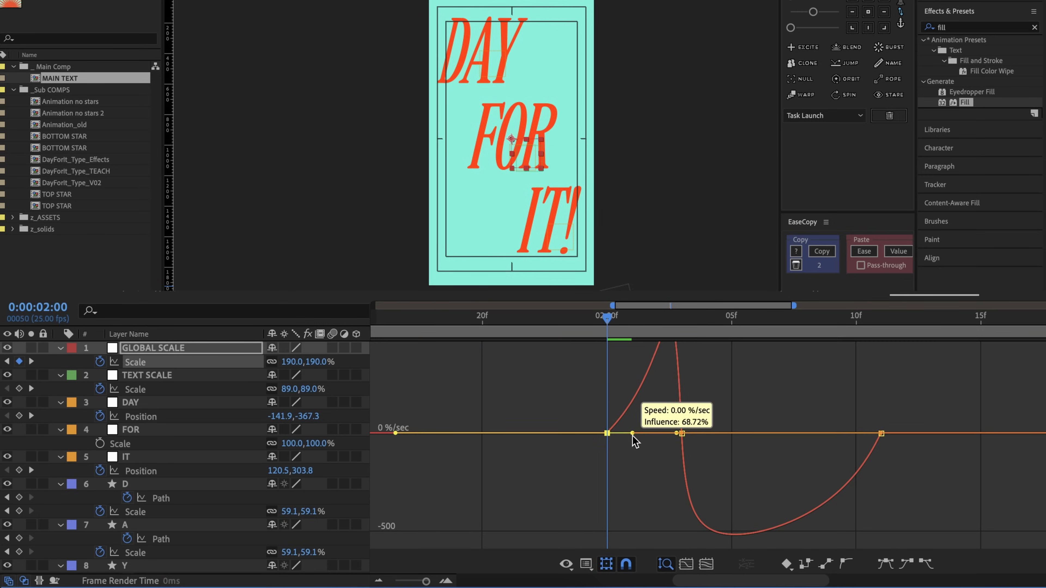
pyautogui.click(650, 477)
# - Lengthen the ease into GLOBAL SCALE's Scale keyframe at 0:00:02:11 and preview the scale-down
pyautogui.moveTo(817, 443); pyautogui.dragTo(890, 472)
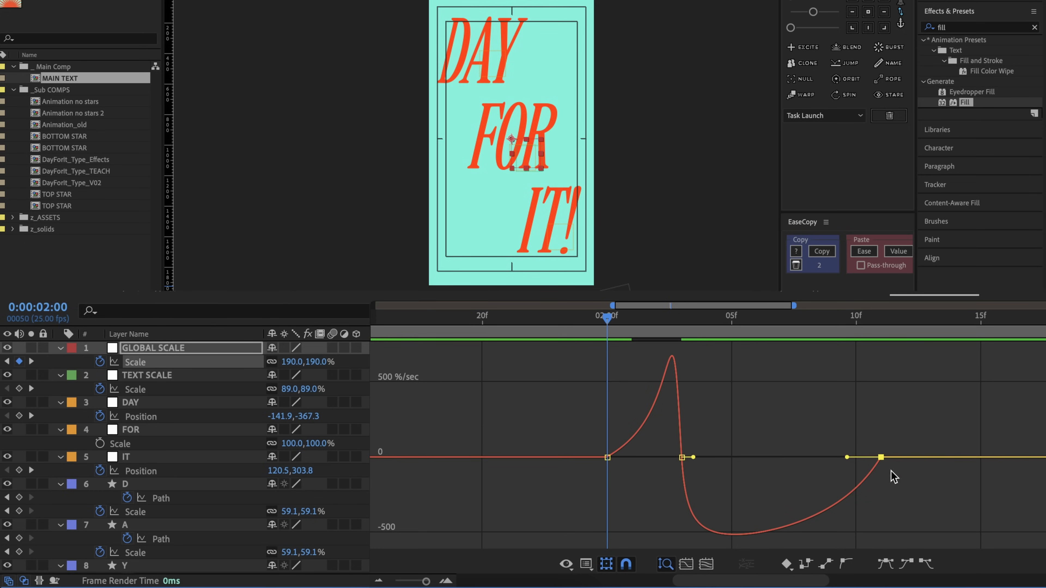
pyautogui.click(850, 460)
pyautogui.moveTo(832, 429); pyautogui.dragTo(817, 457)
pyautogui.press('space')
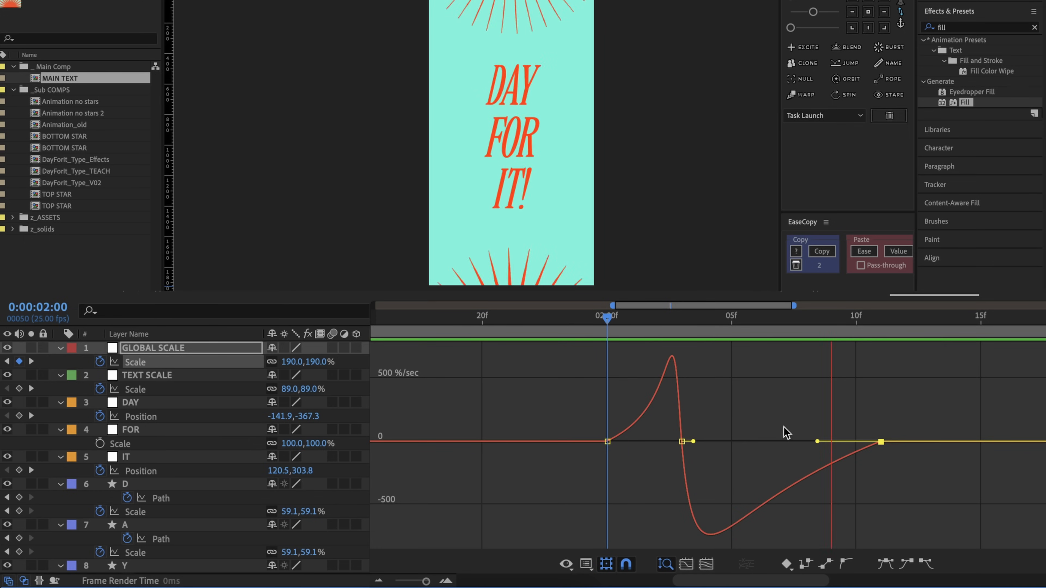
# - Examine GLOBAL SCALE's Scale curve as a value graph, and return to the speed graph
pyautogui.click(624, 326)
pyautogui.click(586, 564)
pyautogui.click(644, 414)
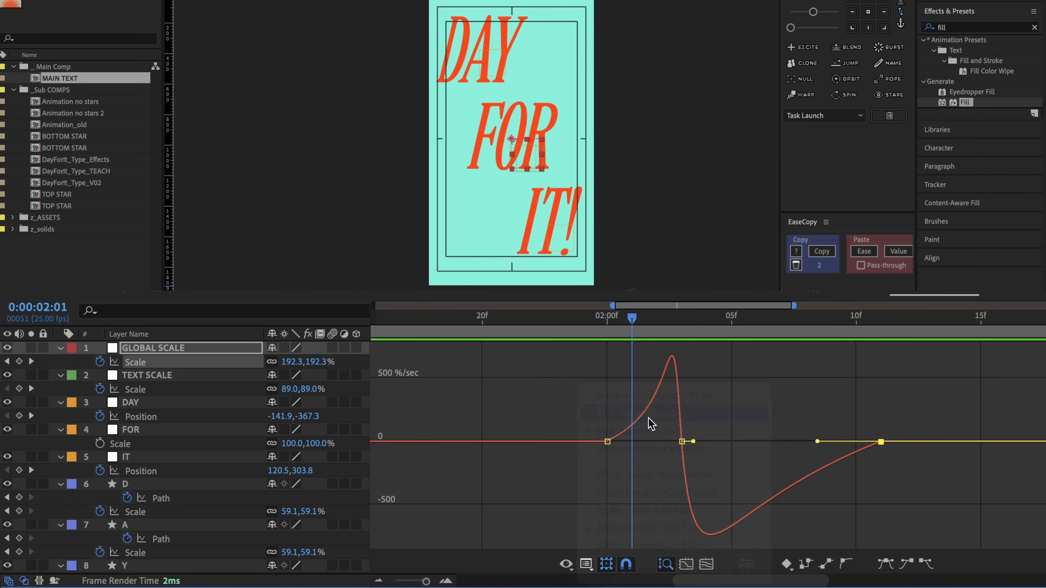
pyautogui.click(586, 563)
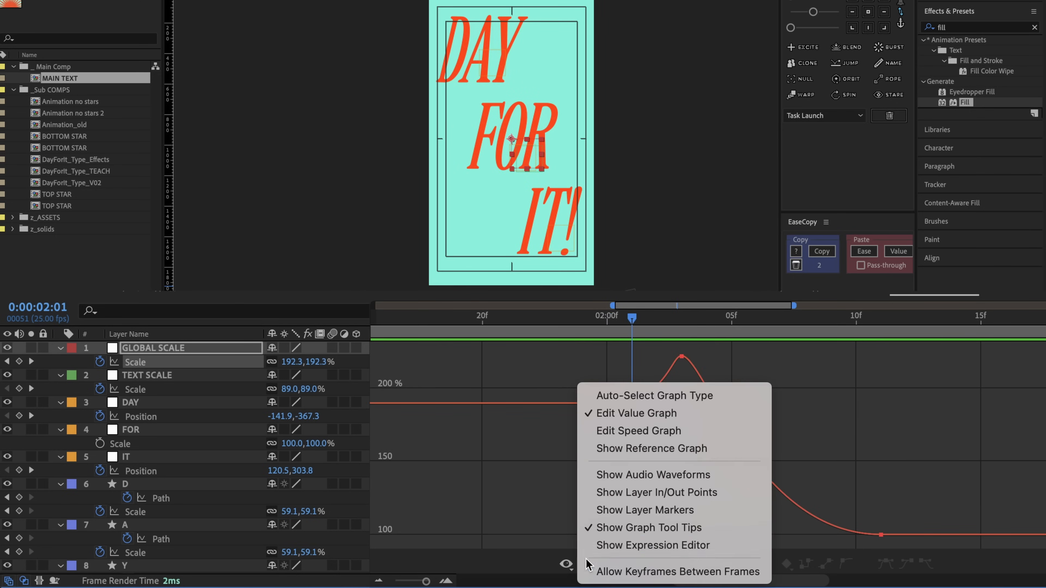
pyautogui.click(617, 432)
# - Extend the ease into GLOBAL SCALE's 0:00:02:11 keyframe further for a faster early drop, and preview from 0:00:01:24
pyautogui.moveTo(616, 437); pyautogui.dragTo(639, 456)
pyautogui.click(647, 461)
pyautogui.moveTo(923, 472); pyautogui.dragTo(847, 429)
pyautogui.click(807, 438)
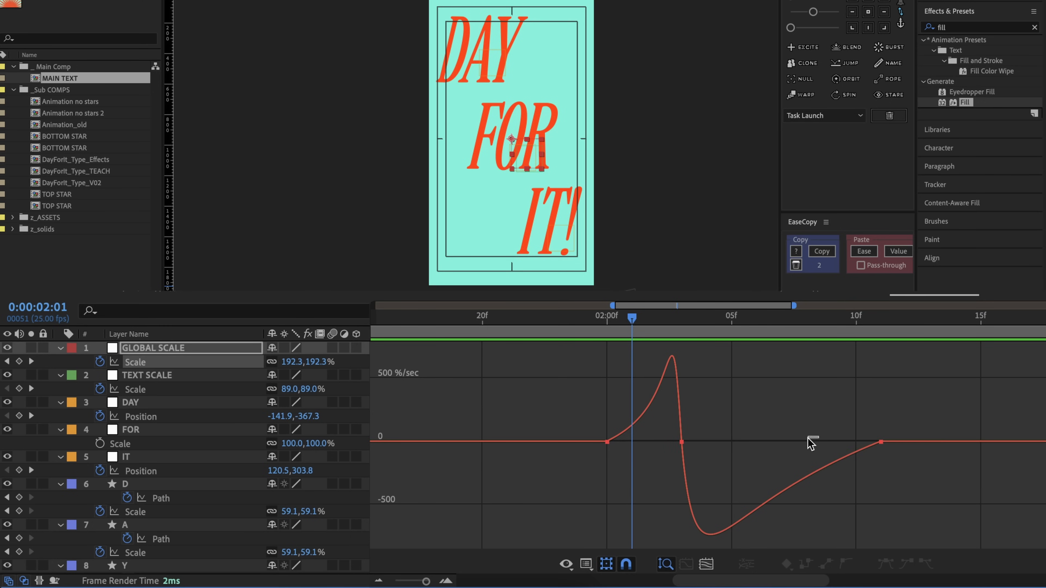
pyautogui.moveTo(912, 468); pyautogui.dragTo(740, 442)
pyautogui.click(801, 434)
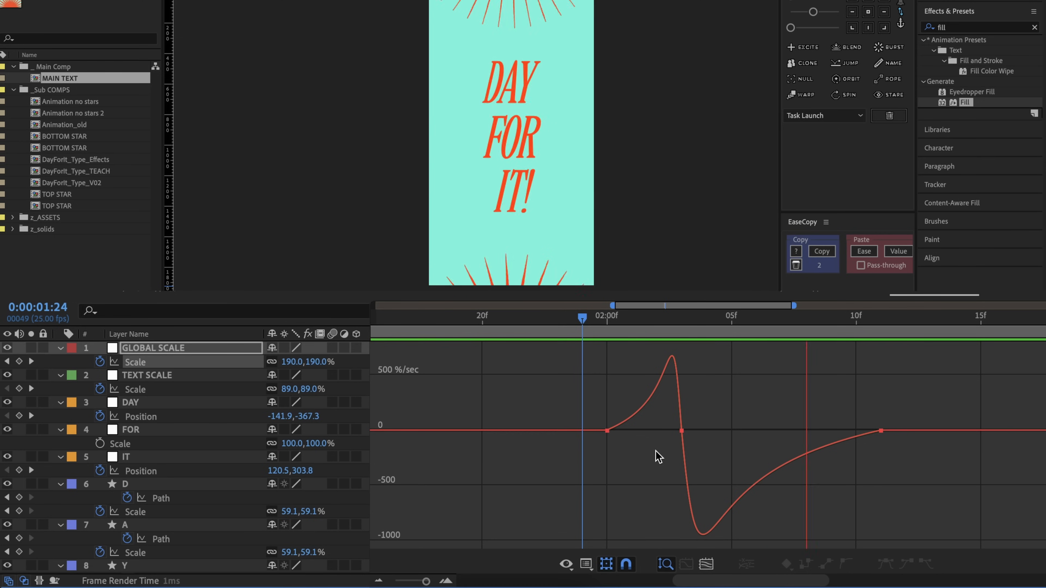
pyautogui.hotkey('shift', 'F3')
pyautogui.press('space')
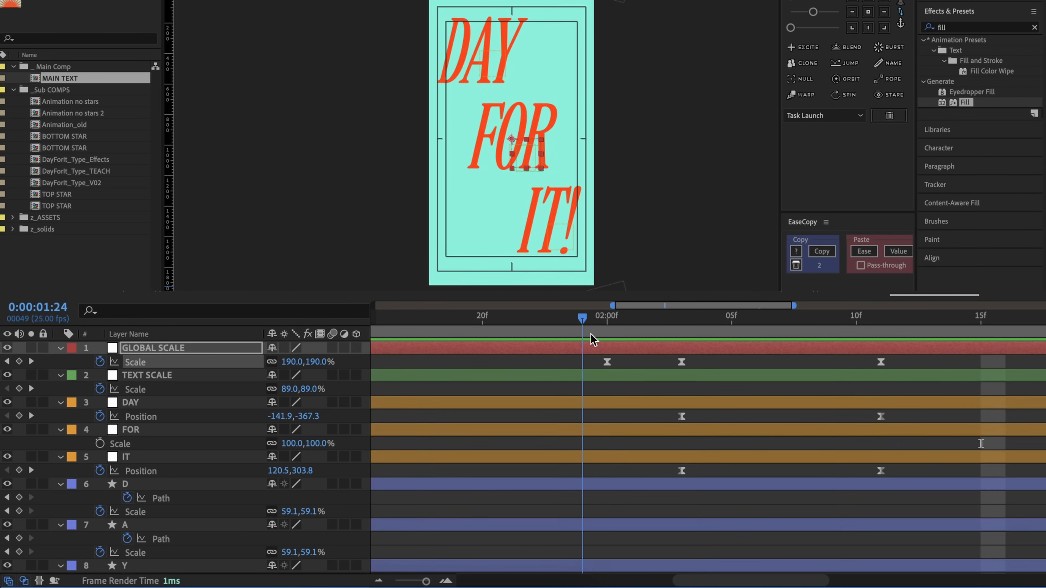
# - Move the first Position keyframes of DAY and IT to 0:00:02:02 and preview the transition from 0:00:01:24
pyautogui.moveTo(667, 413); pyautogui.dragTo(689, 470)
pyautogui.moveTo(683, 420); pyautogui.dragTo(661, 418)
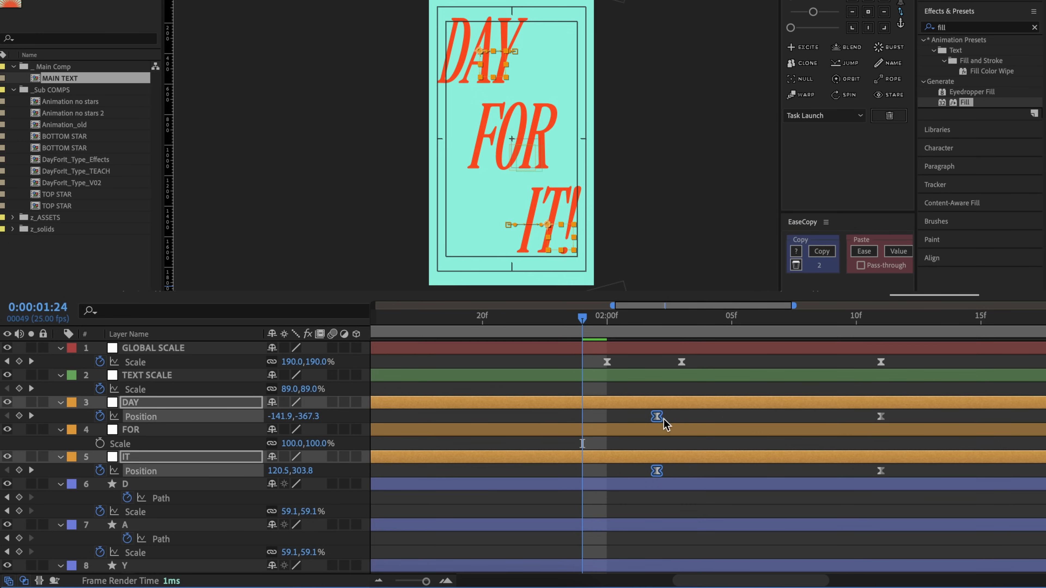
pyautogui.click(671, 424)
pyautogui.press('space')
pyautogui.moveTo(631, 321); pyautogui.dragTo(582, 330)
pyautogui.press('space')
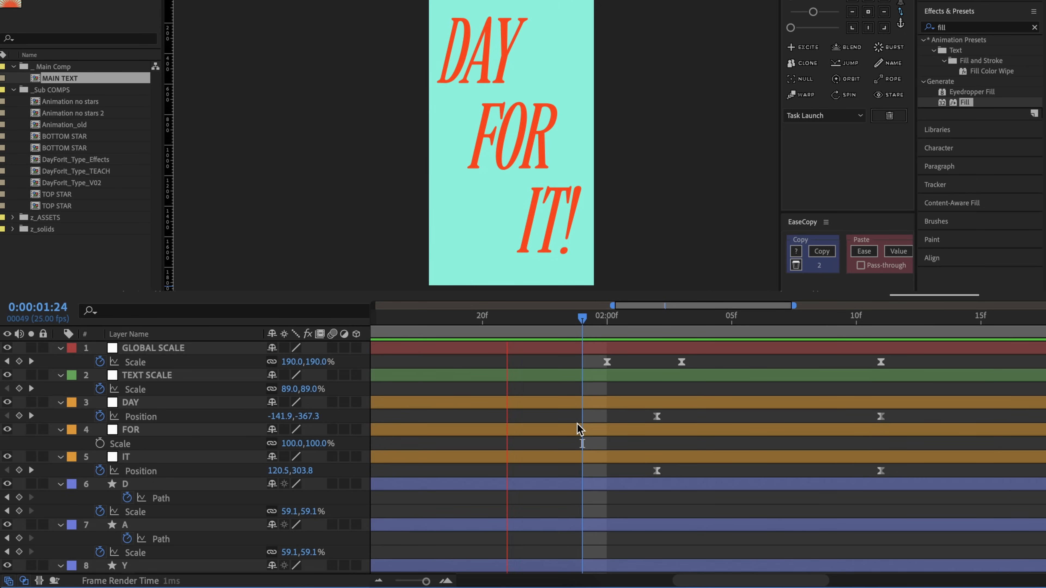
# - Show the full timeline and play the MAIN TEXT animation from 0:00:01:12 to check the text transition
pyautogui.click(579, 430)
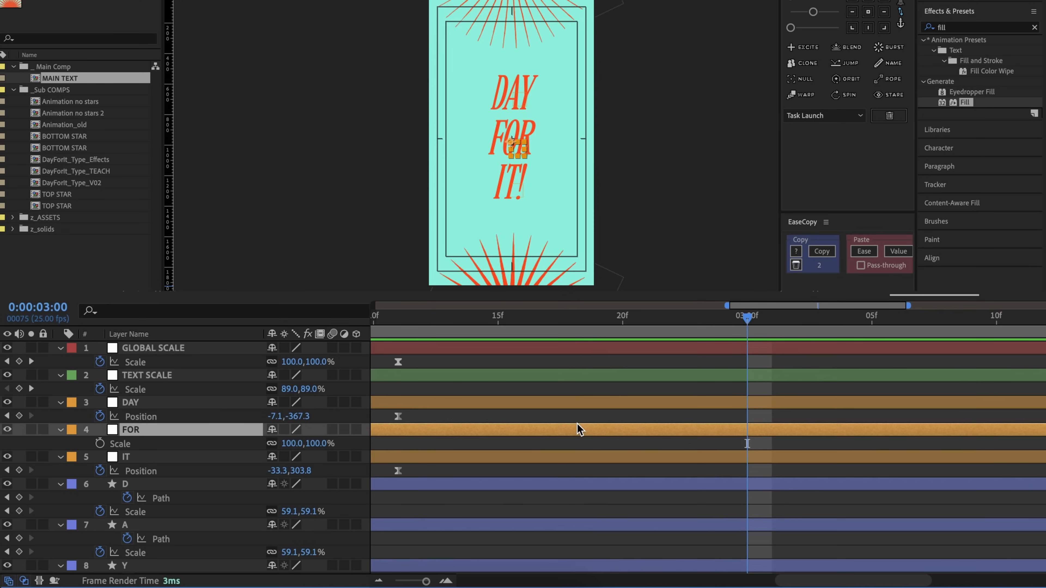
pyautogui.press('-')
pyautogui.press('-')
pyautogui.press('-')
pyautogui.click(633, 42)
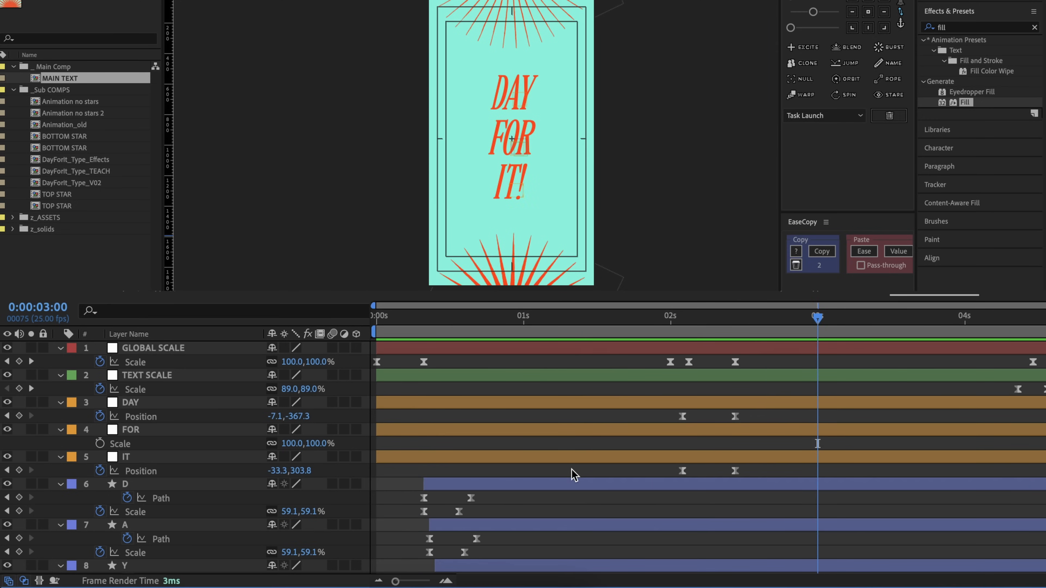
pyautogui.press(',')
pyautogui.press(',')
pyautogui.press('.')
pyautogui.press('space')
pyautogui.click(594, 318)
pyautogui.press('space')
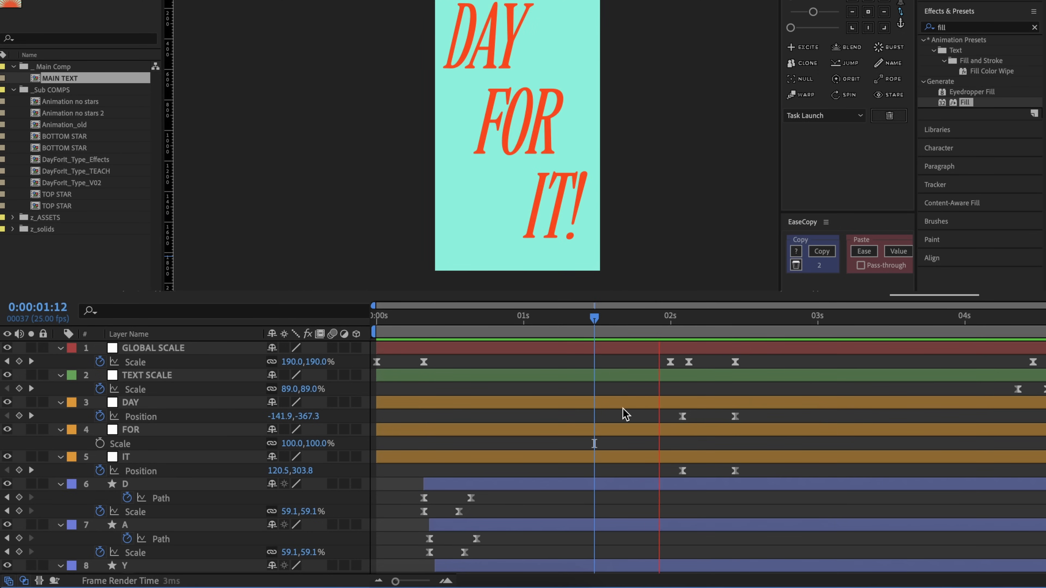
pyautogui.press('space')
pyautogui.click(511, 426)
pyautogui.click(514, 418)
# - Create a new composition from MAIN TEXT and rename it MAIN TEXT EFFECTS
pyautogui.click(134, 279)
pyautogui.click(104, 76)
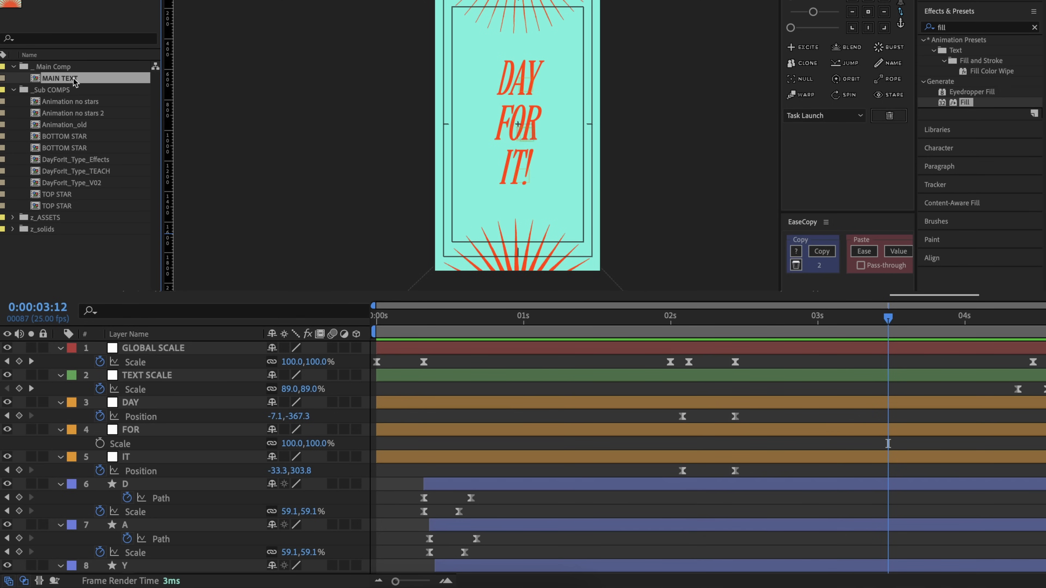
pyautogui.moveTo(73, 77); pyautogui.dragTo(33, 304)
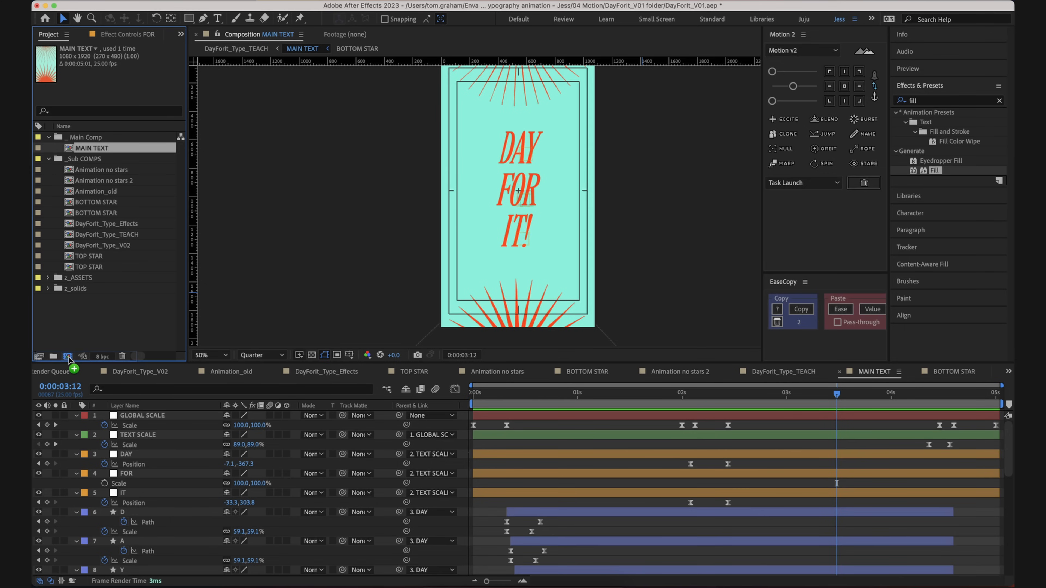
pyautogui.moveTo(68, 360); pyautogui.dragTo(68, 357)
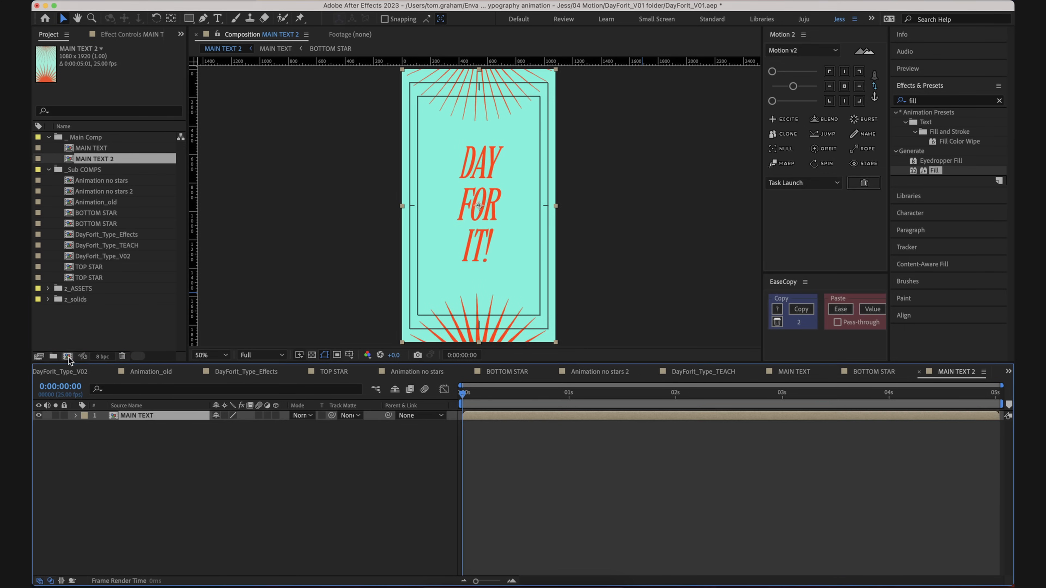
pyautogui.press('Return')
pyautogui.press('Right')
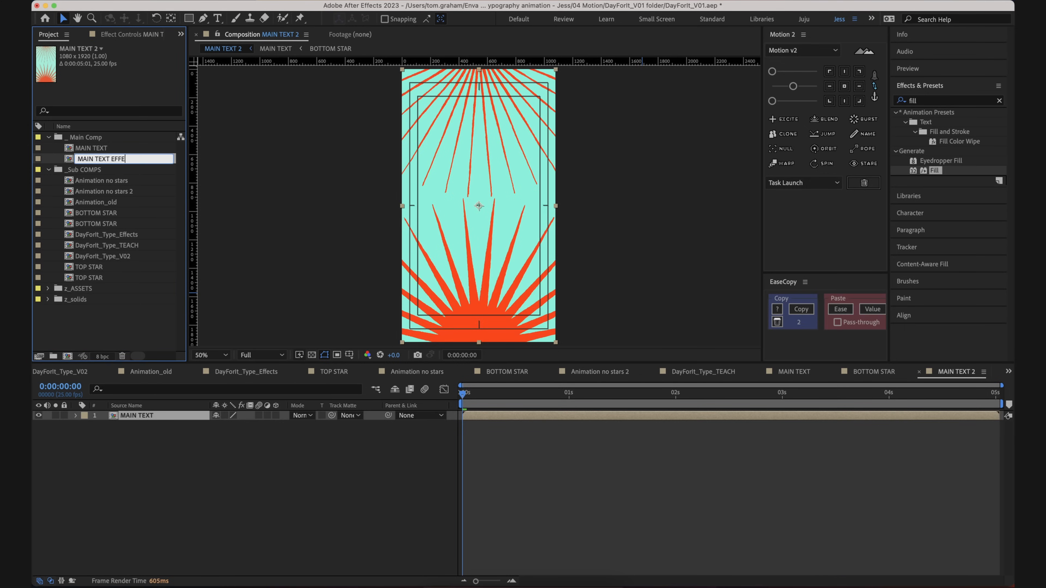
pyautogui.click(197, 484)
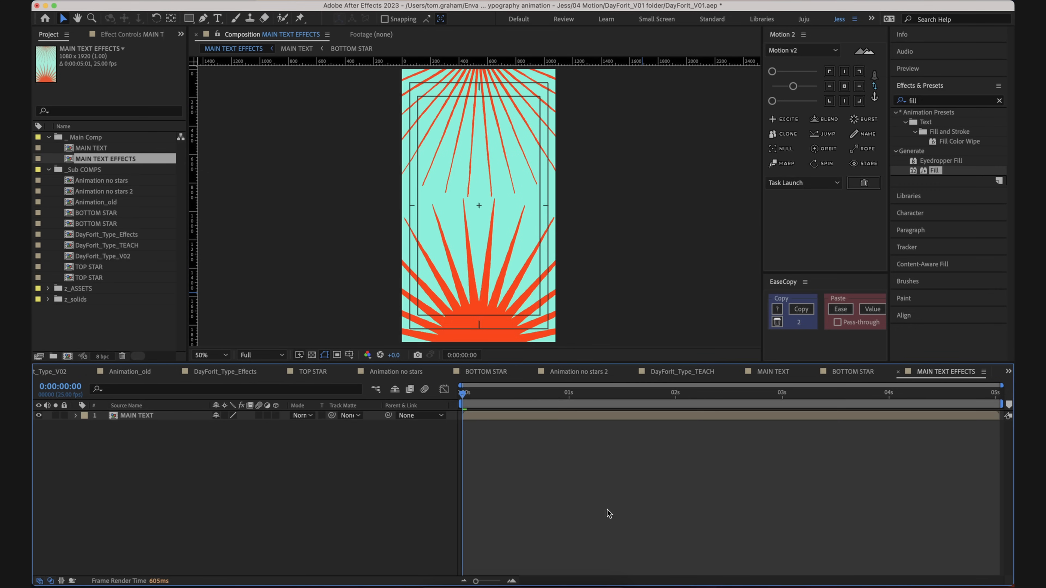
# - Cut the BG COLOUR layer out of the MAIN TEXT composition and return to MAIN TEXT EFFECTS
pyautogui.doubleClick(508, 418)
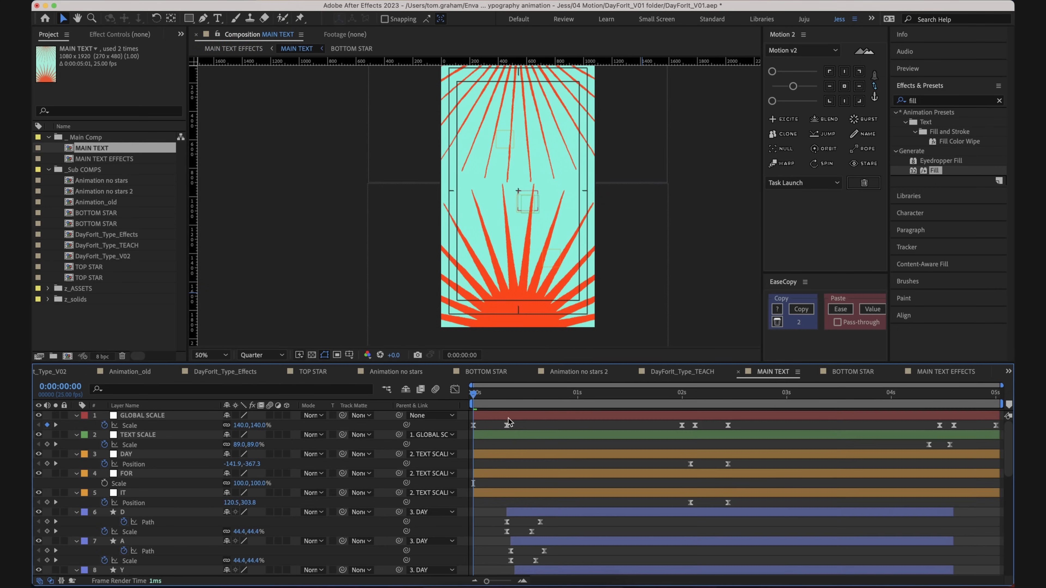
pyautogui.scroll(-5, 506, 438)
pyautogui.scroll(-5, 505, 439)
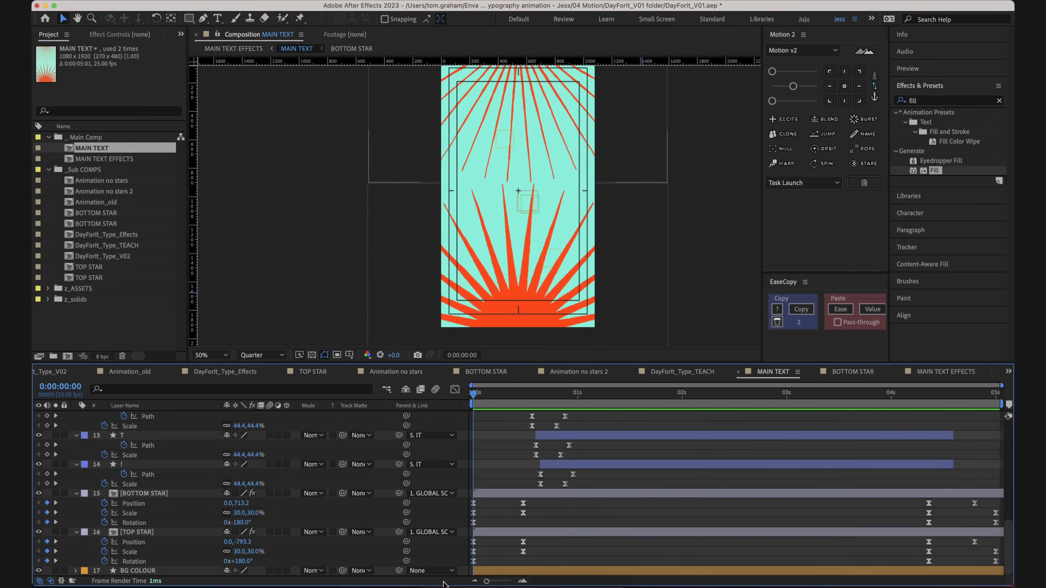
pyautogui.click(211, 572)
pyautogui.press('super+x')
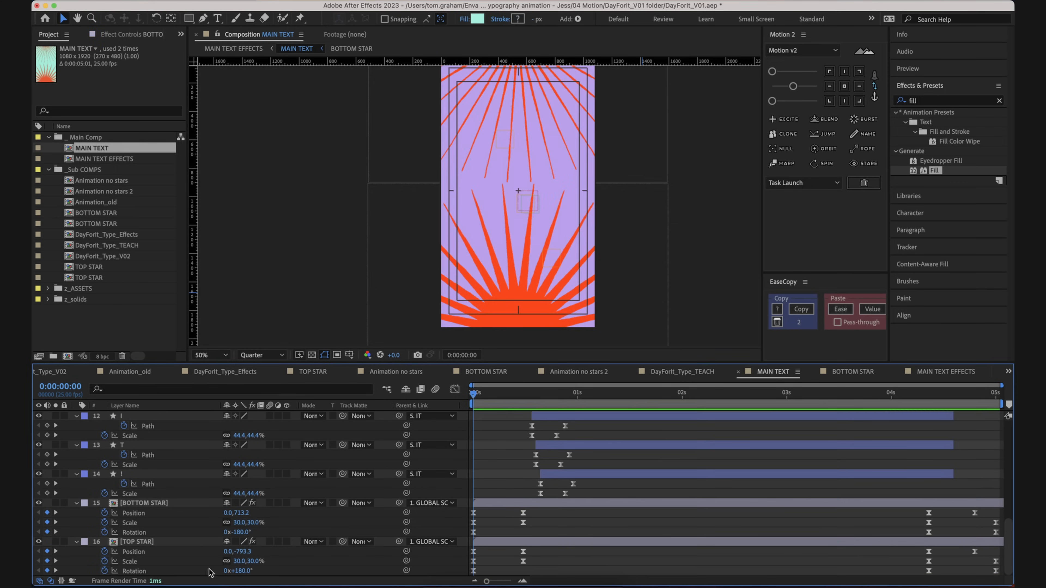
pyautogui.click(238, 49)
pyautogui.click(505, 474)
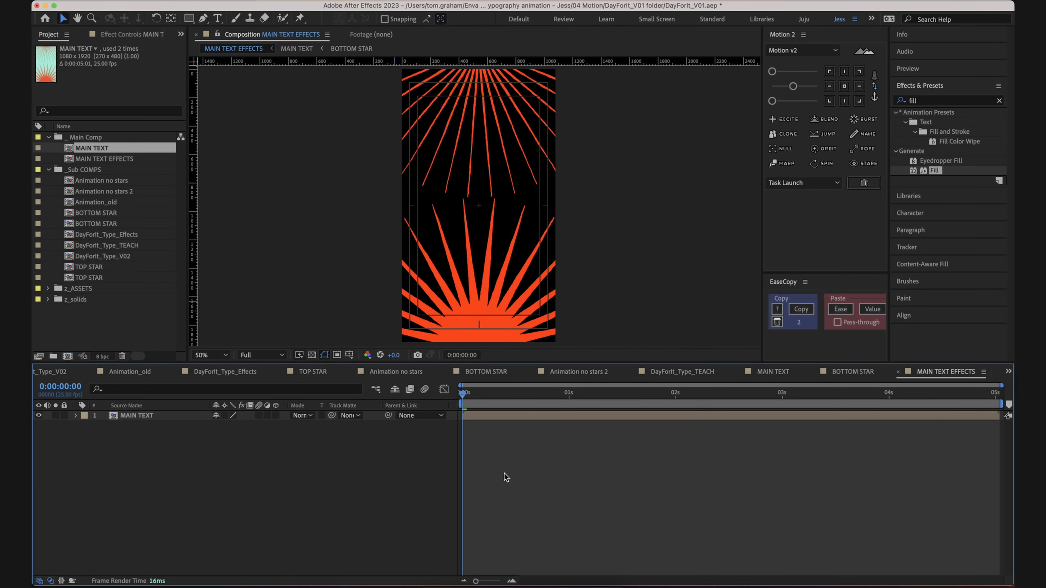
# - Paste the BG COLOUR layer beneath MAIN TEXT in MAIN TEXT EFFECTS and scrub to 0:00:01:09 to check the result
pyautogui.press('super+v')
pyautogui.moveTo(154, 419); pyautogui.dragTo(159, 461)
pyautogui.click(701, 540)
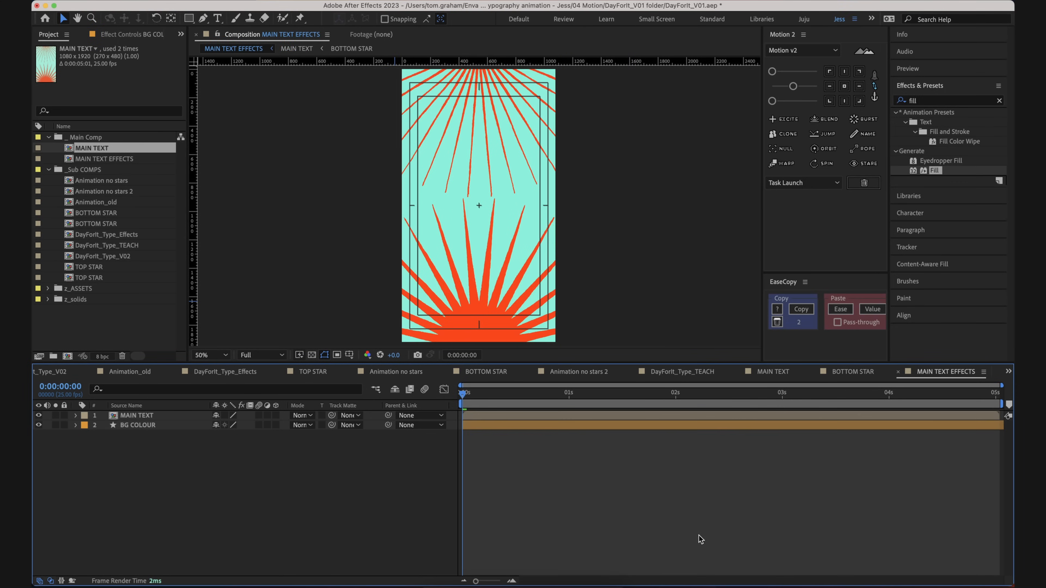
pyautogui.click(472, 422)
pyautogui.click(537, 475)
pyautogui.moveTo(490, 403); pyautogui.dragTo(570, 405)
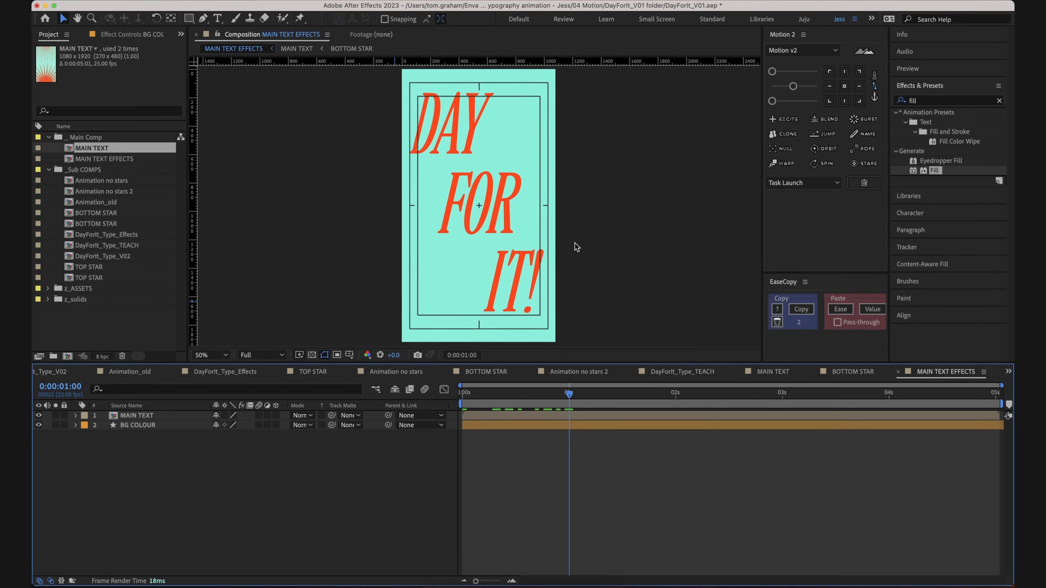
pyautogui.moveTo(640, 406); pyautogui.dragTo(607, 421)
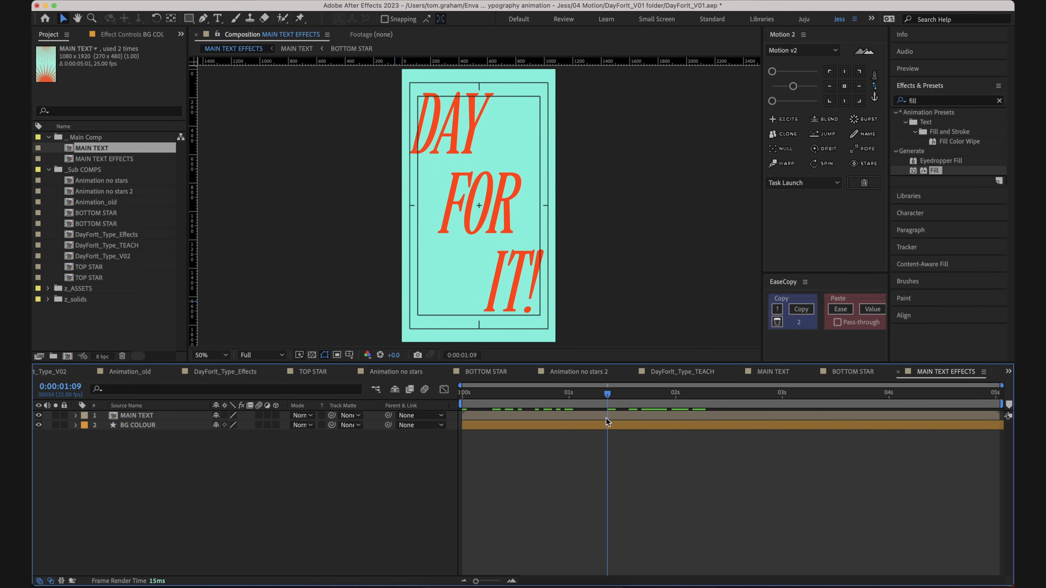
# - Duplicate the MAIN TEXT layer and rename the lower copy SHADOW
pyautogui.click(140, 416)
pyautogui.press('super+d')
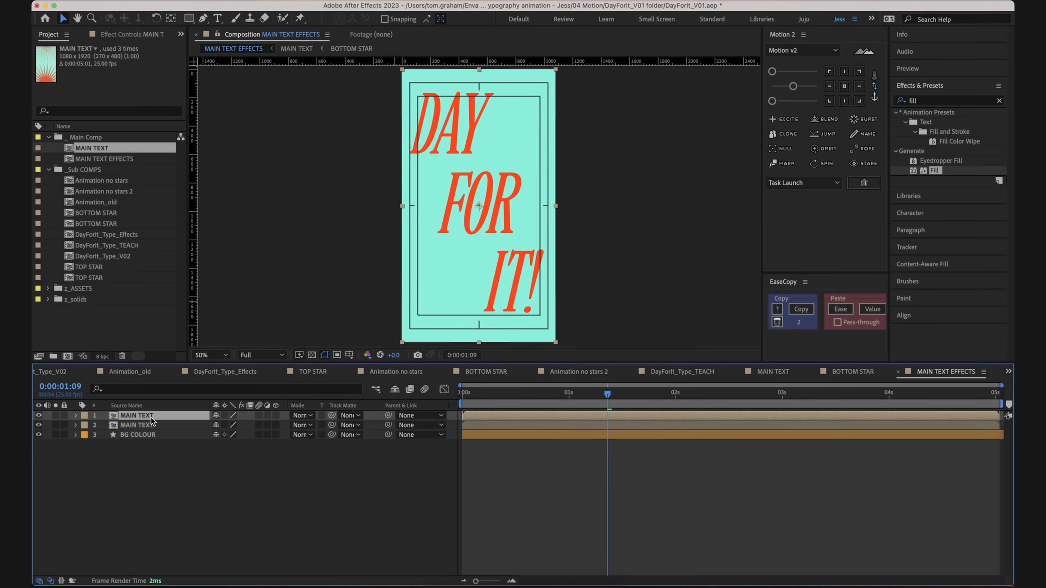
pyautogui.click(159, 425)
pyautogui.press('Return')
pyautogui.write('SHADOW')
pyautogui.press('Return')
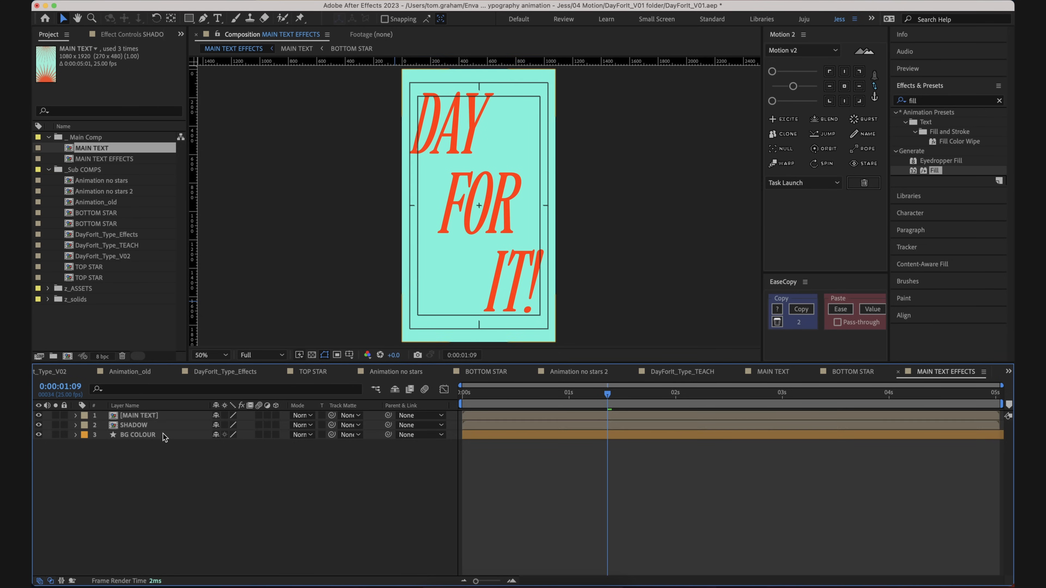
# - Apply the Fill effect to the SHADOW layer
pyautogui.click(935, 101)
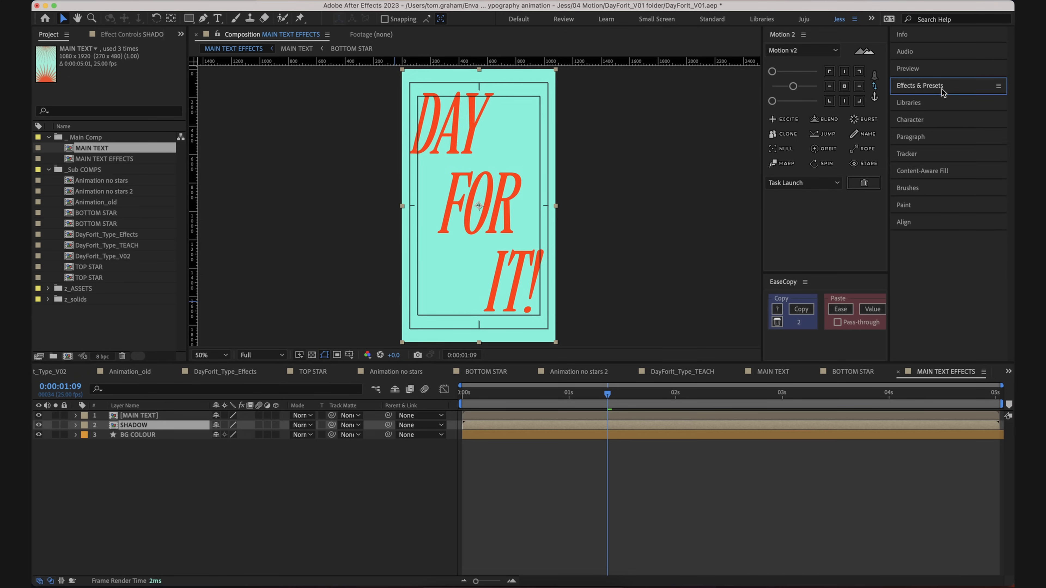
pyautogui.moveTo(938, 171); pyautogui.dragTo(668, 423)
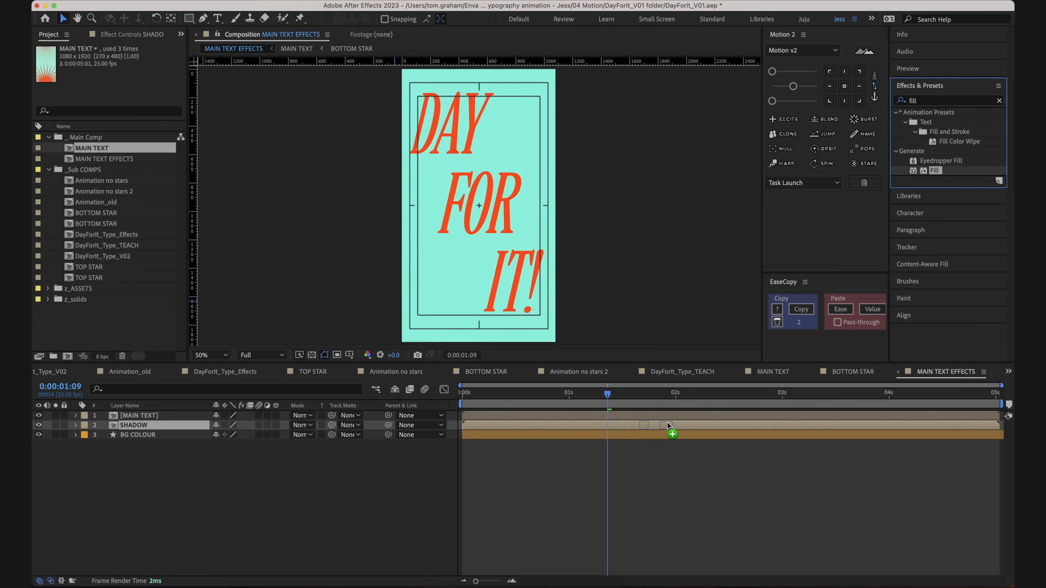
pyautogui.moveTo(667, 423); pyautogui.dragTo(667, 422)
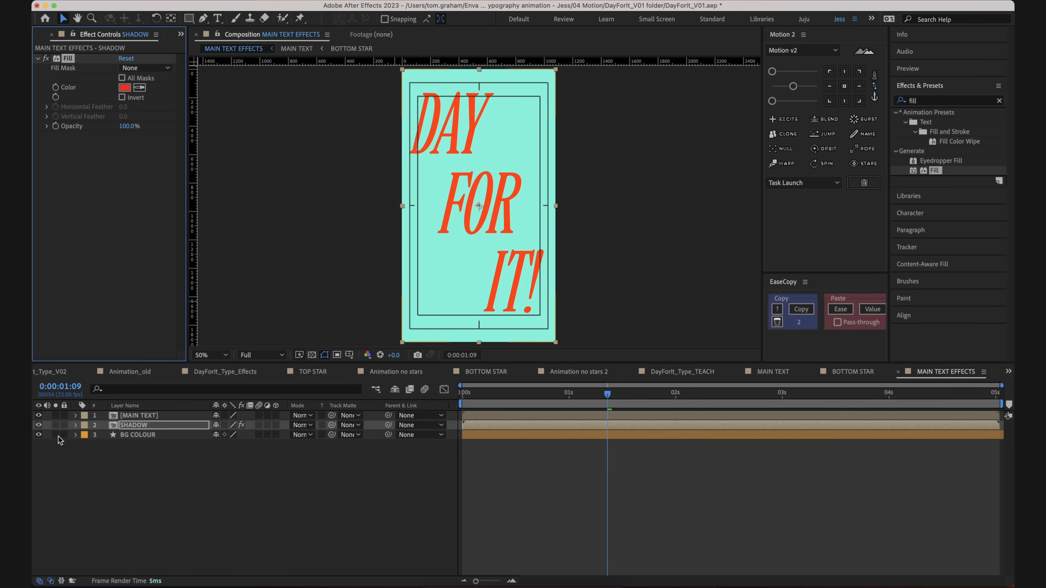
# - Try a blue-violet Fill colour on SHADOW with the MAIN TEXT layer hidden, and show MAIN TEXT again
pyautogui.click(38, 416)
pyautogui.click(119, 502)
pyautogui.click(148, 426)
pyautogui.click(123, 87)
pyautogui.moveTo(668, 325); pyautogui.dragTo(663, 311)
pyautogui.click(707, 345)
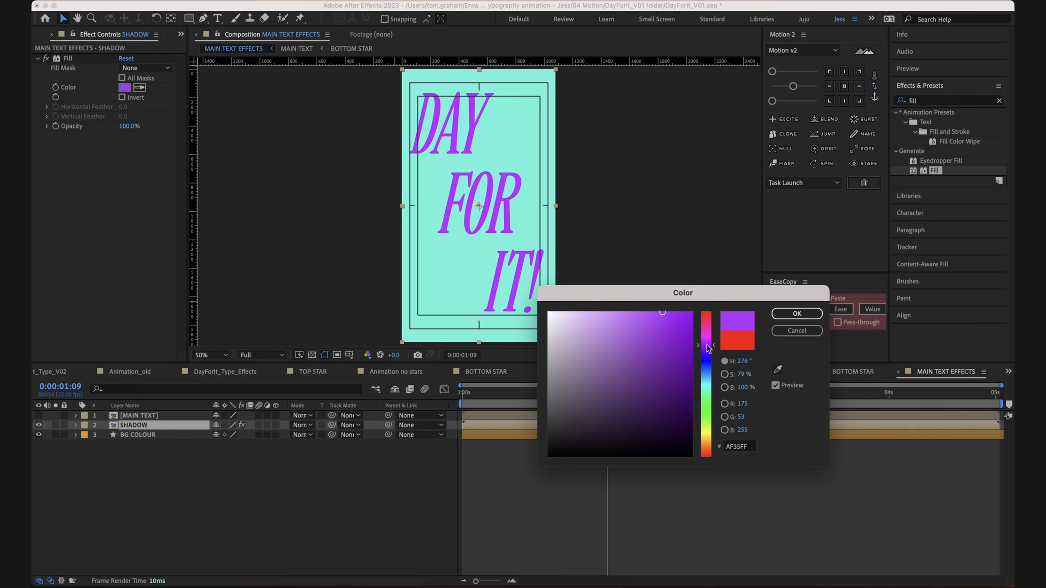
pyautogui.moveTo(707, 345); pyautogui.dragTo(706, 351)
pyautogui.click(797, 313)
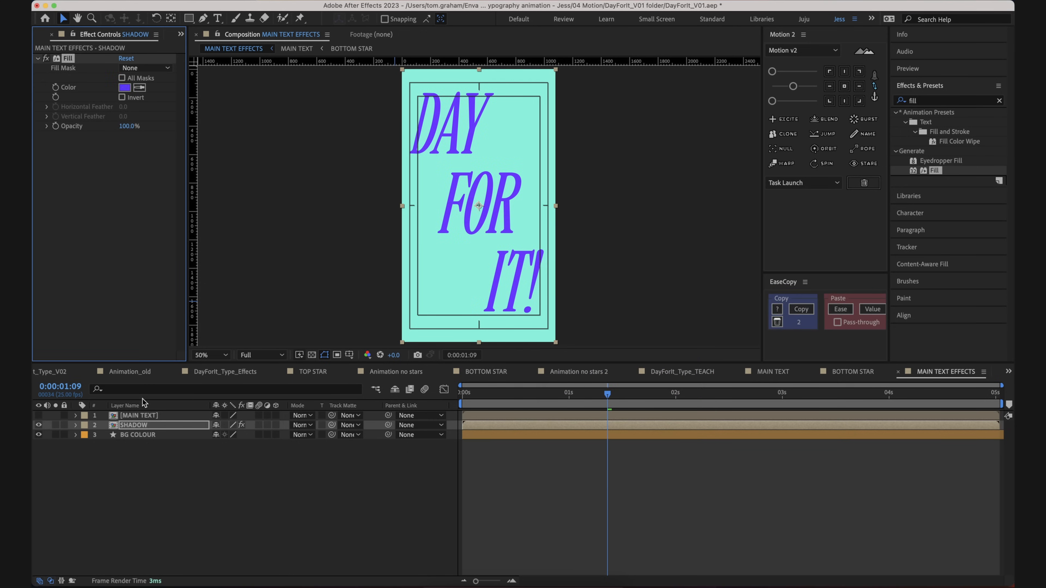
pyautogui.click(137, 427)
pyautogui.click(38, 415)
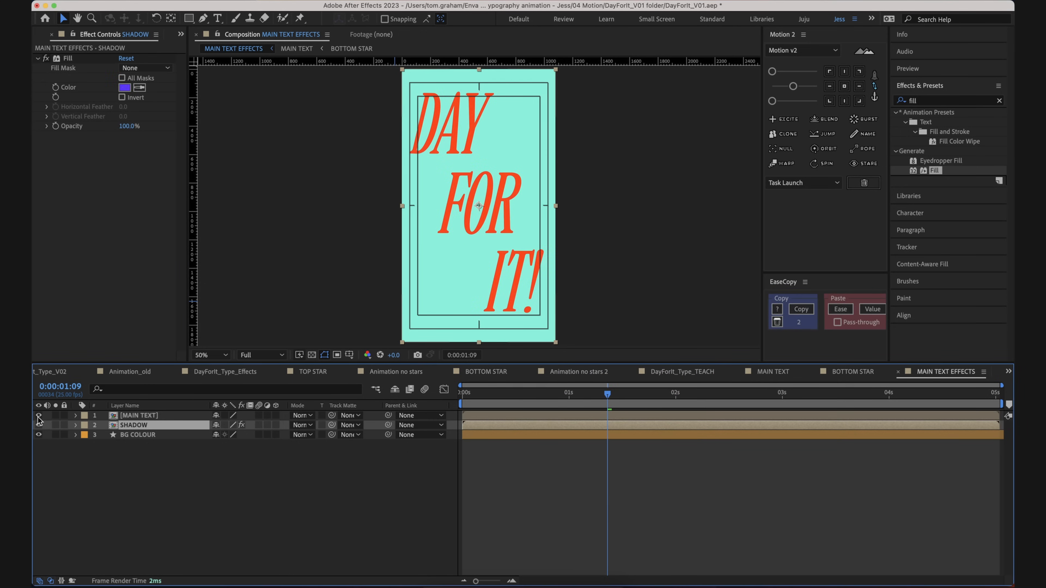
# - Copy BG COLOUR to the back of the MAIN TEXT composition and check SHADOW in MAIN TEXT EFFECTS with the MAIN TEXT layer hidden
pyautogui.click(150, 435)
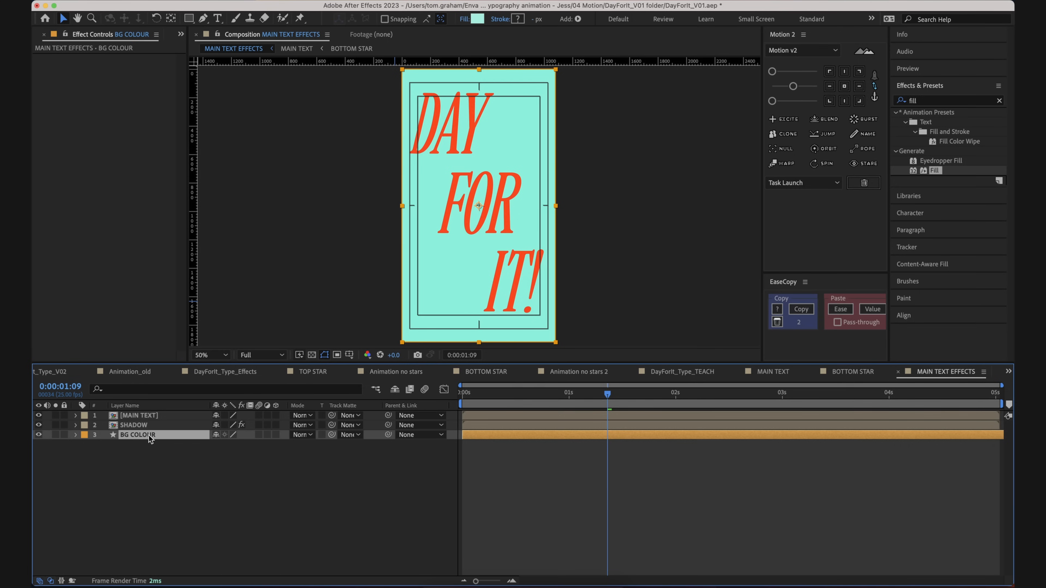
pyautogui.doubleClick(152, 424)
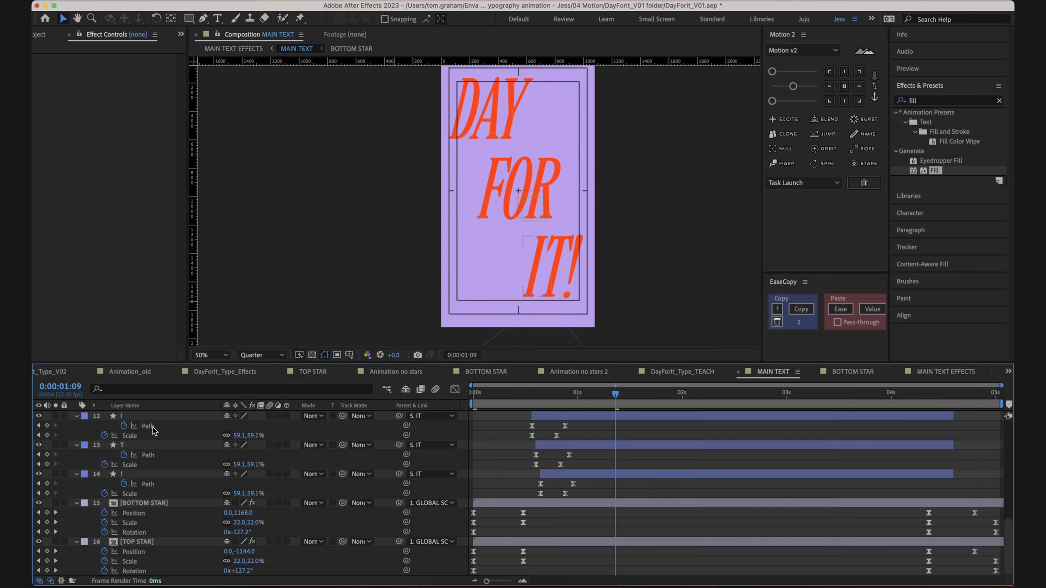
pyautogui.press('super+shift+bracketleft')
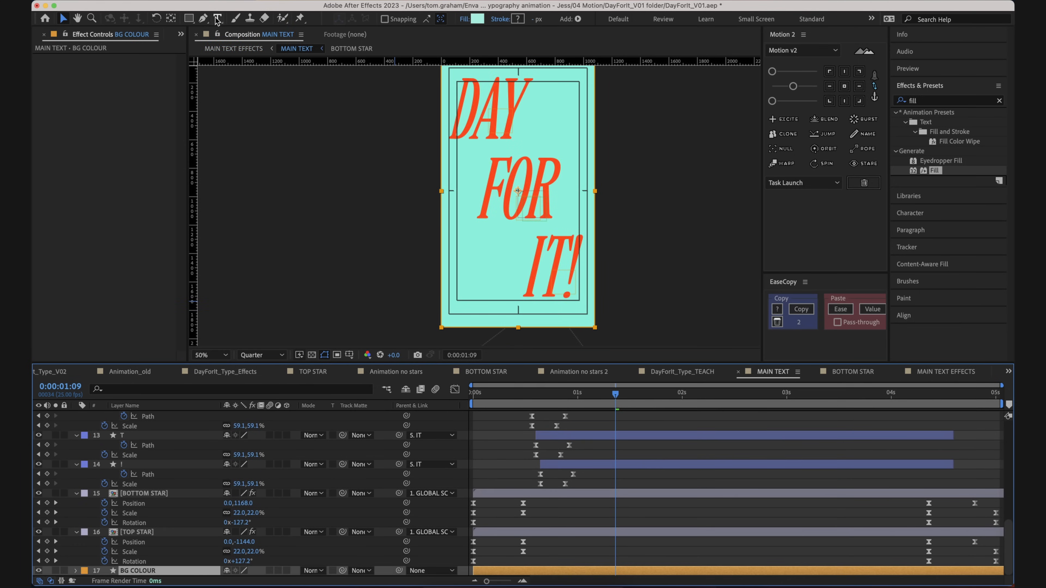
pyautogui.click(231, 49)
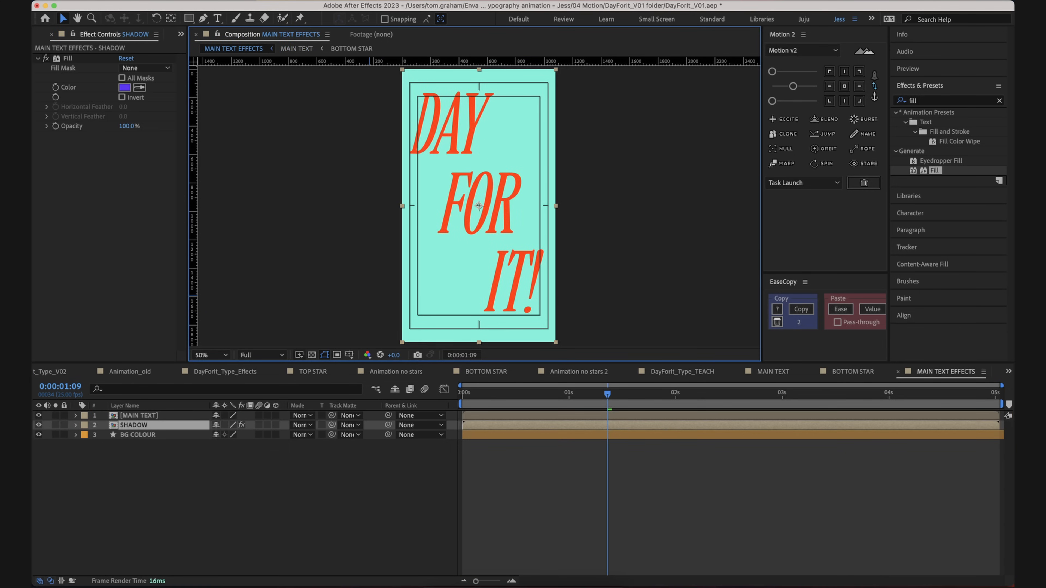
pyautogui.click(38, 416)
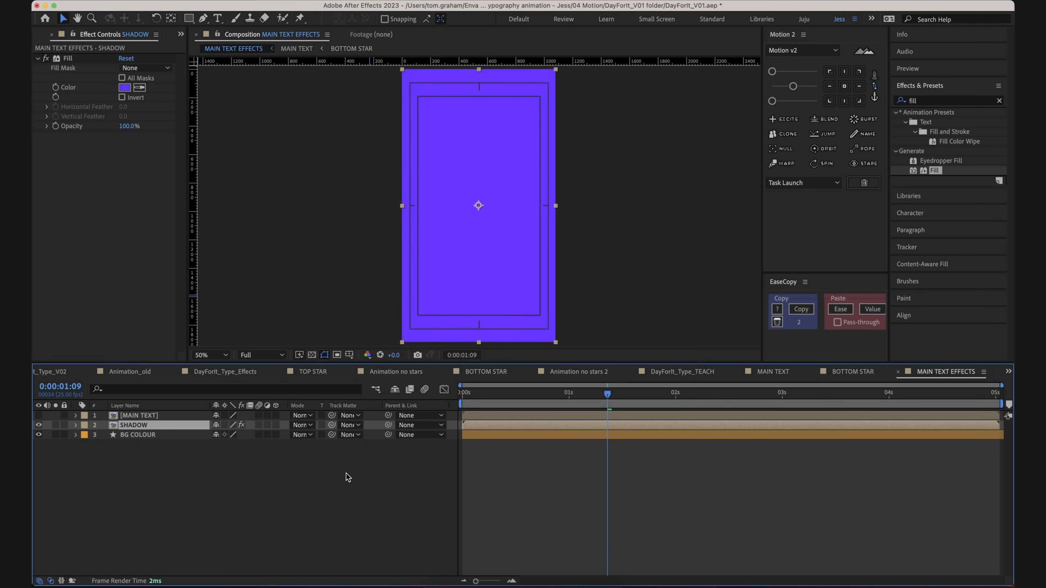
# - Remove the BG COLOUR copy from the MAIN TEXT composition and return to SHADOW in MAIN TEXT EFFECTS
pyautogui.doubleClick(196, 416)
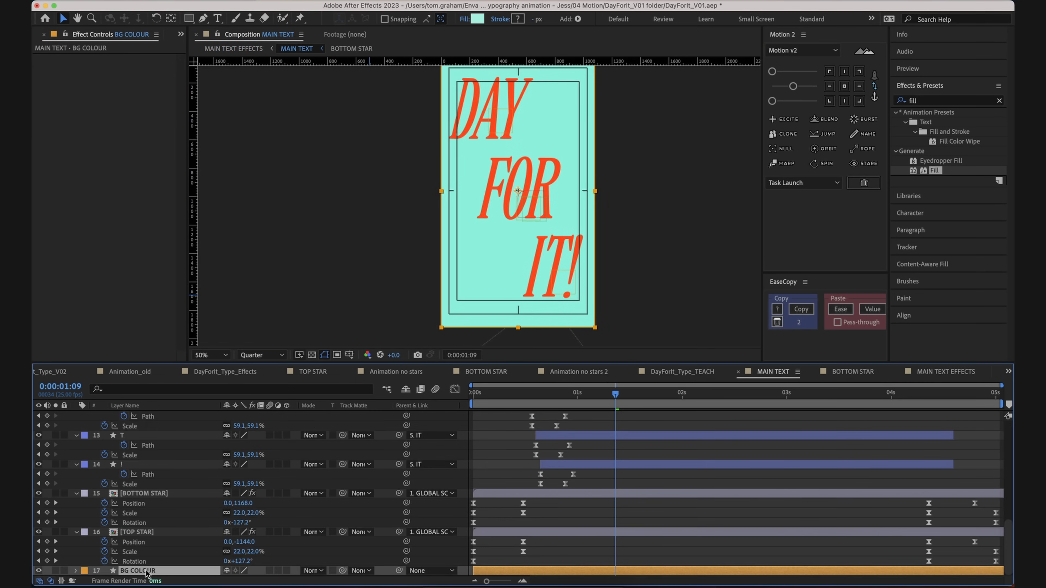
pyautogui.click(222, 48)
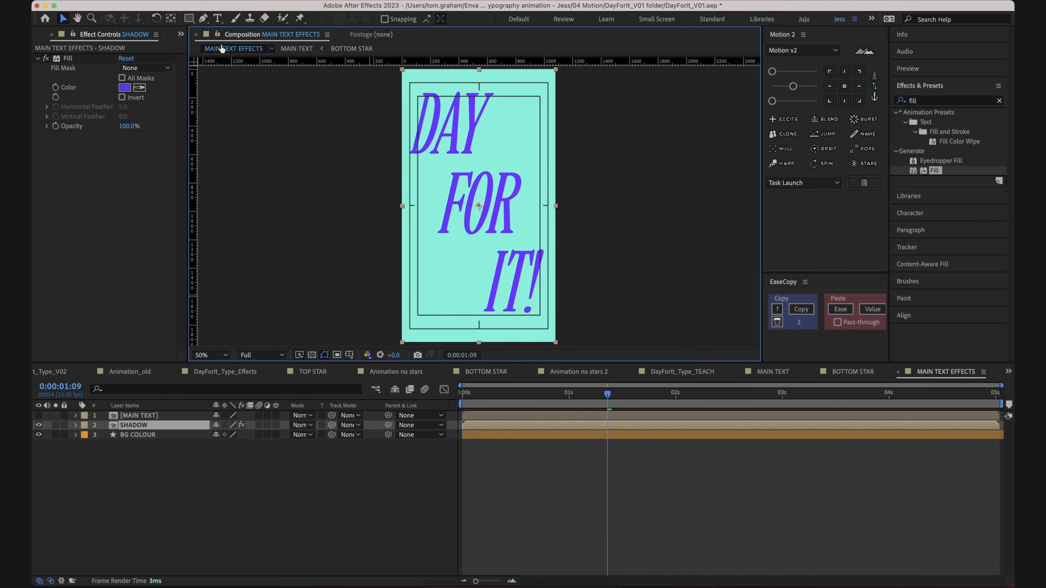
pyautogui.click(179, 478)
pyautogui.click(154, 422)
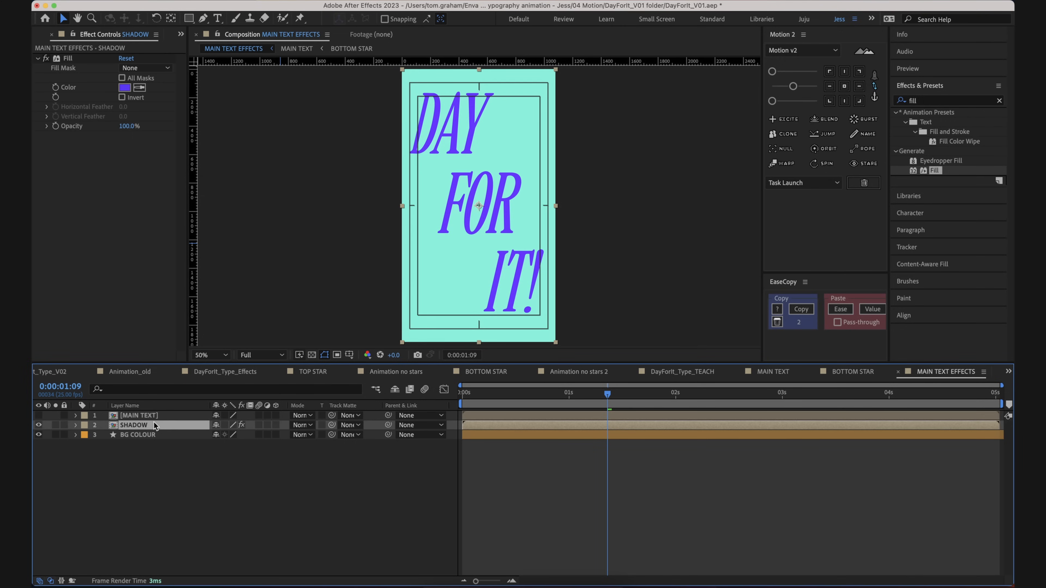
# - Change the SHADOW layer's Fill colour to white and make the MAIN TEXT layer visible above it
pyautogui.click(79, 415)
pyautogui.click(39, 415)
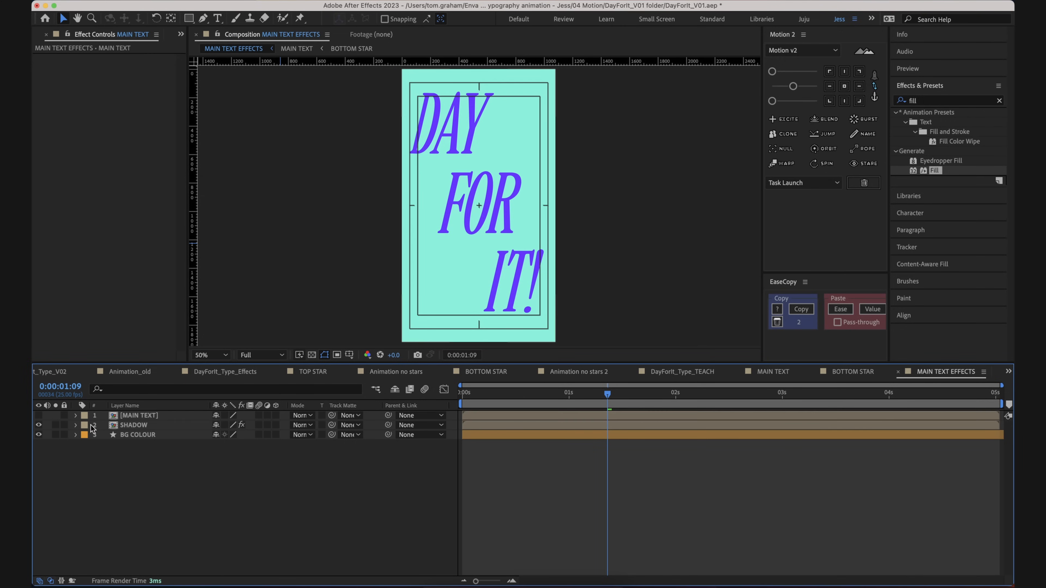
pyautogui.click(120, 426)
pyautogui.click(125, 88)
pyautogui.moveTo(583, 324); pyautogui.dragTo(548, 304)
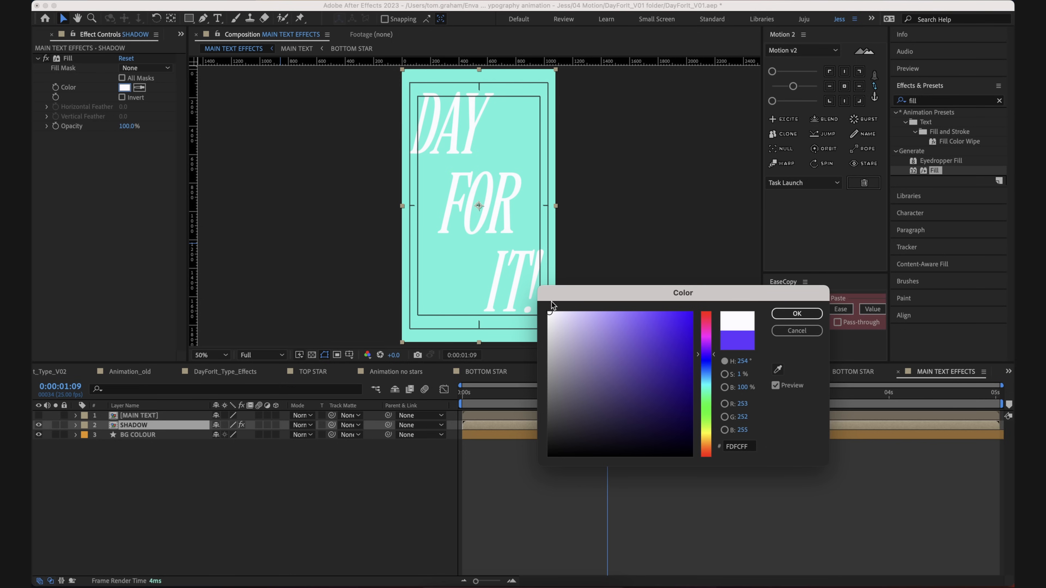
pyautogui.click(796, 313)
pyautogui.click(131, 417)
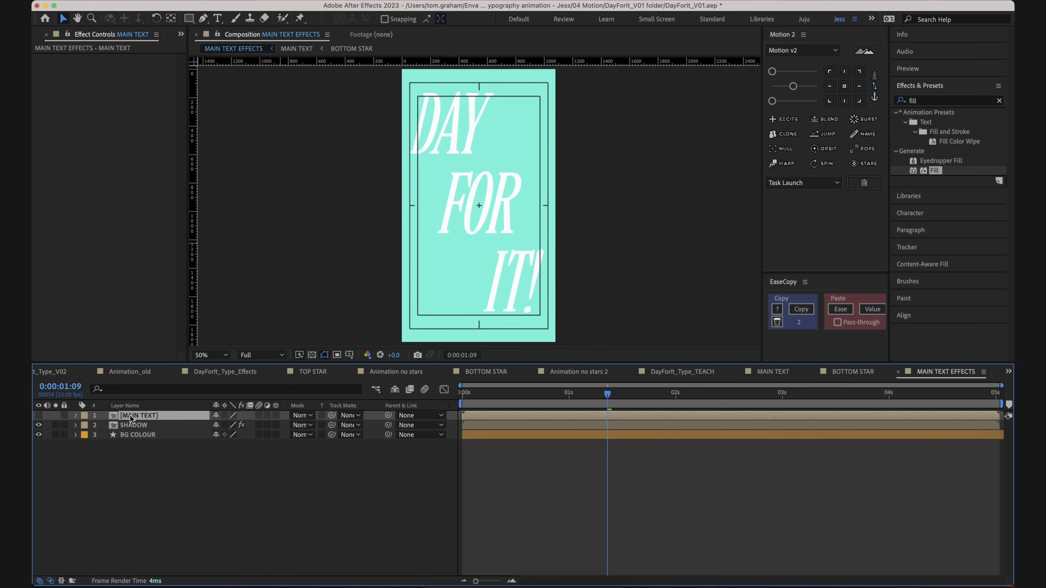
pyautogui.click(39, 416)
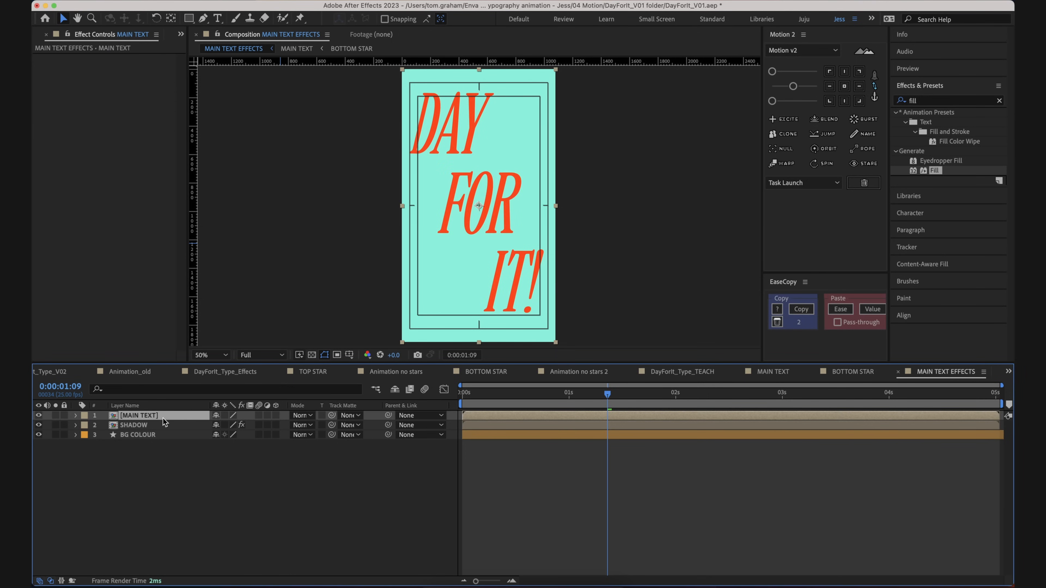
# - Nudge the SHADOW layer slightly right and down so it forms an offset drop shadow behind the lettering
pyautogui.click(155, 427)
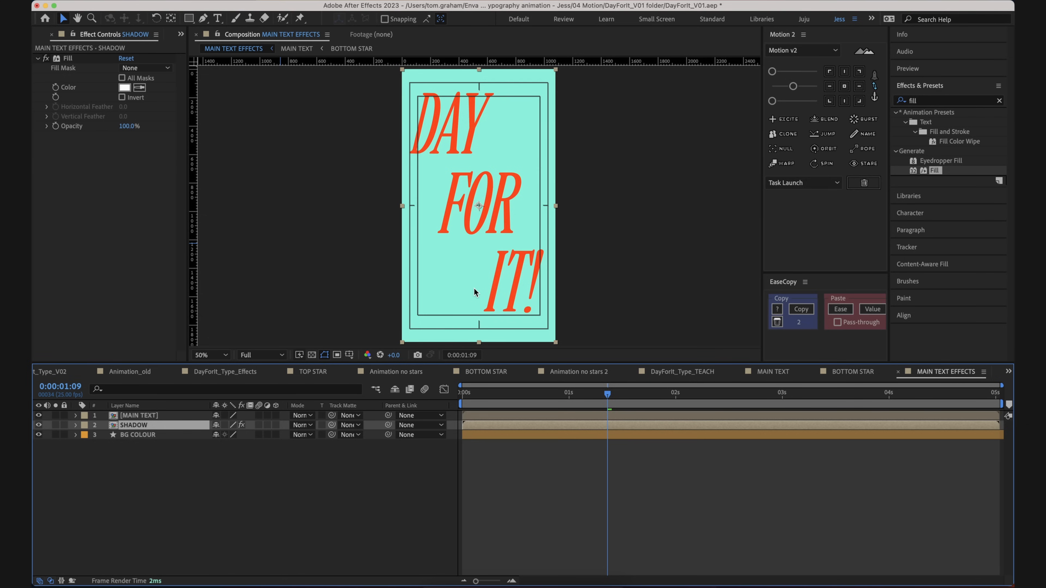
pyautogui.press('Right')
pyautogui.press('Right')
pyautogui.press('Right')
pyautogui.press('Right')
pyautogui.press('Right')
pyautogui.press('Down')
pyautogui.press('Down')
pyautogui.press('Down')
pyautogui.press('Down')
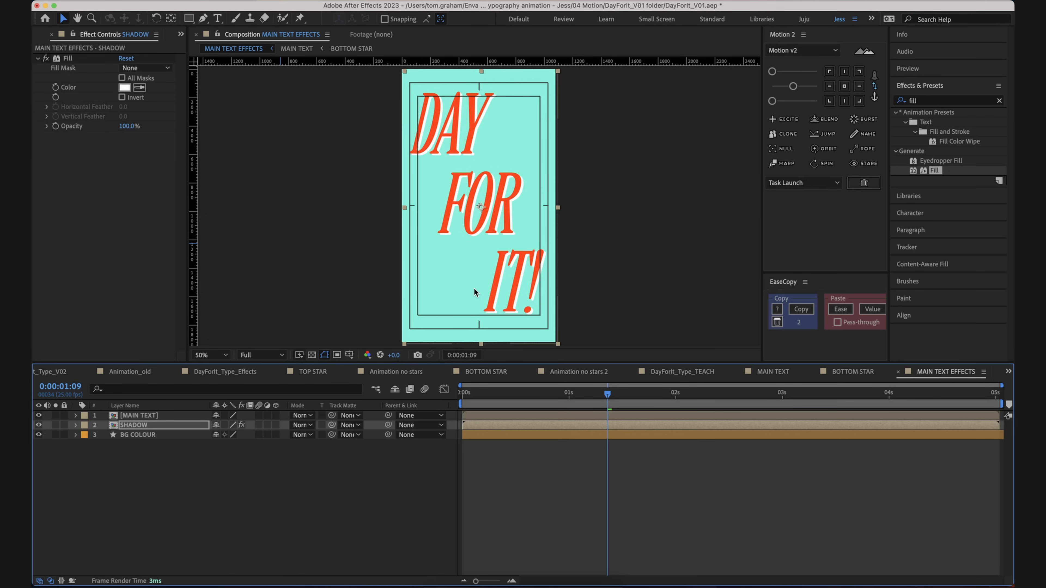
pyautogui.press('Up')
pyautogui.press('Up')
pyautogui.press('Up')
pyautogui.press('Down')
pyautogui.press('Down')
pyautogui.press('Down')
# - Examine the SHADOW layer's offset around DAY and FOR at 100% around 0:00:01:08, and return to the 50% view
pyautogui.moveTo(522, 396); pyautogui.dragTo(604, 401)
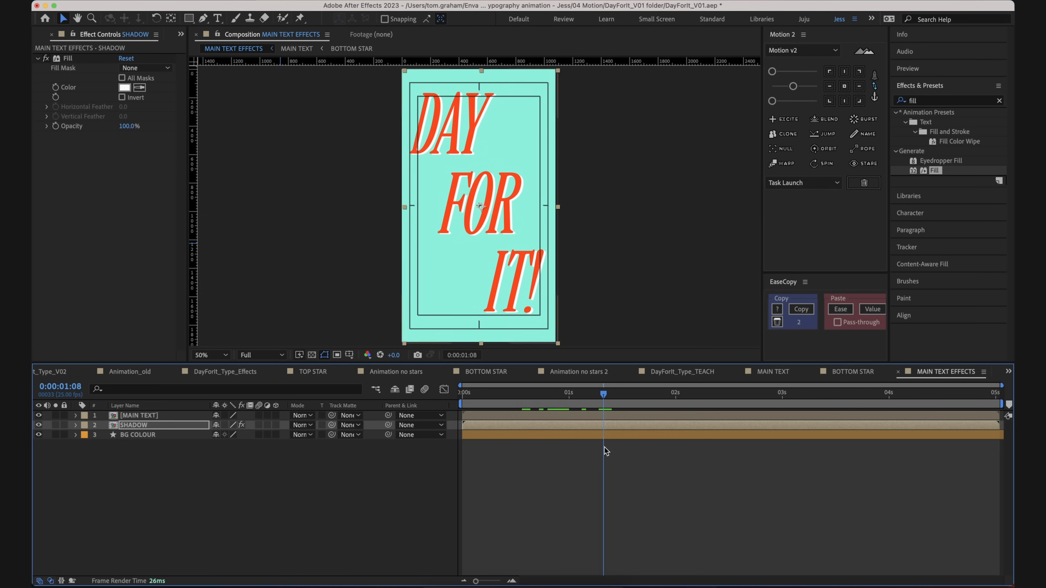
pyautogui.click(604, 450)
pyautogui.scroll(1, 554, 270)
pyautogui.press('space')
pyautogui.moveTo(557, 258); pyautogui.dragTo(553, 280)
pyautogui.press('space')
pyautogui.moveTo(522, 166); pyautogui.dragTo(492, 274)
pyautogui.press('space')
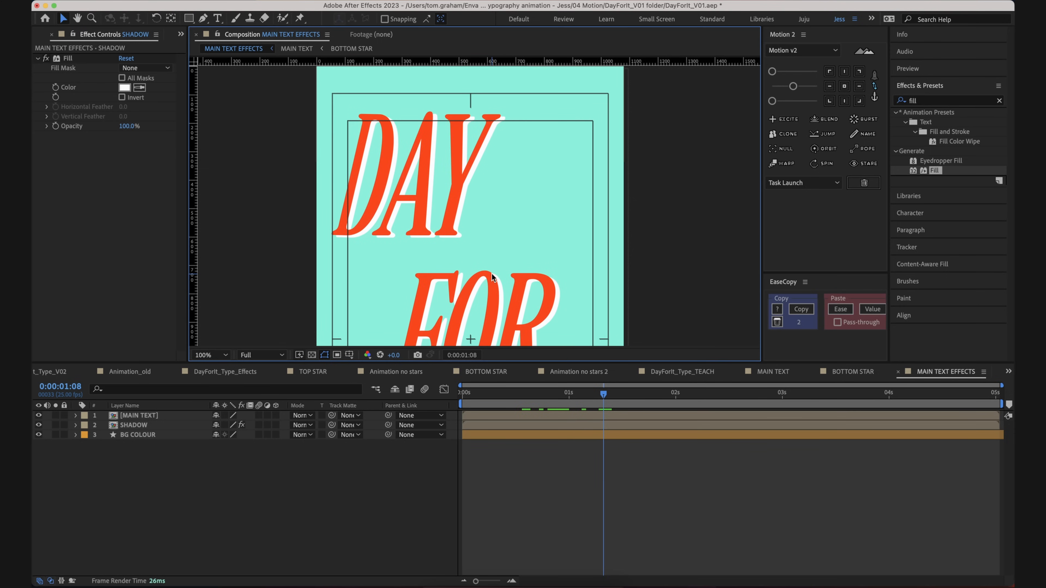
pyautogui.scroll(-3, 479, 210)
pyautogui.click(188, 425)
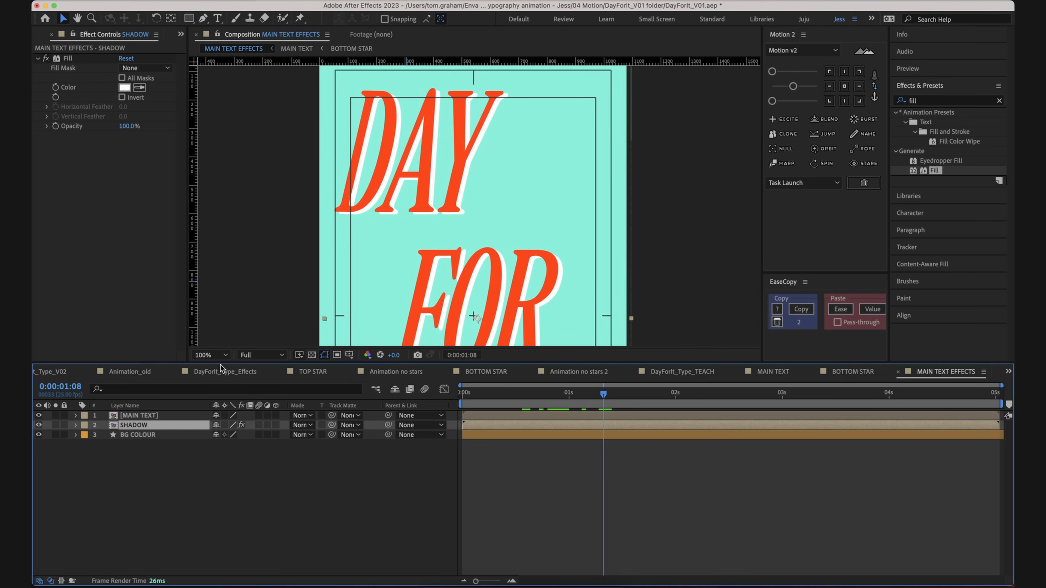
pyautogui.press('v')
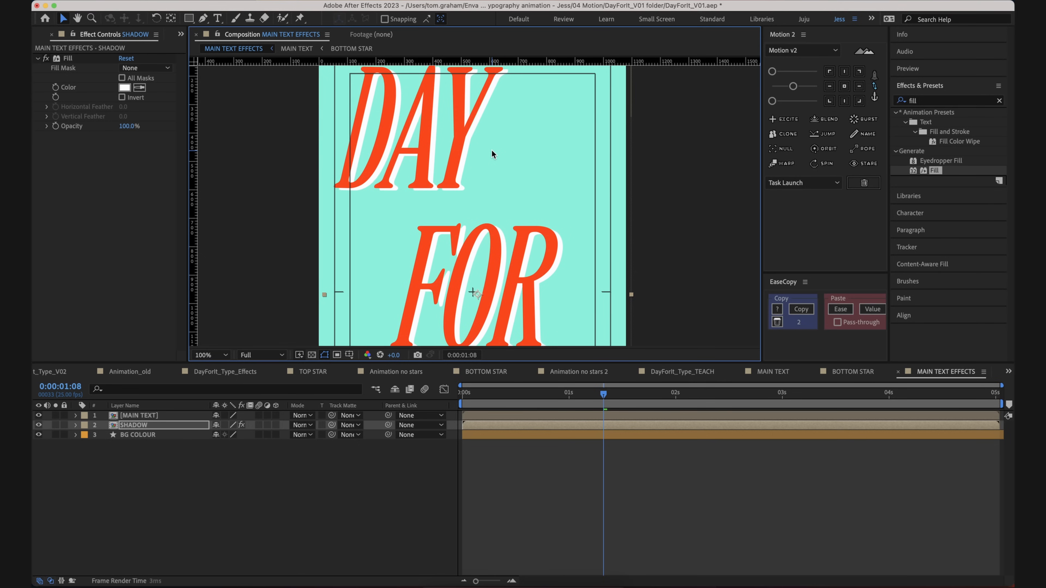
pyautogui.press(',')
pyautogui.press('space')
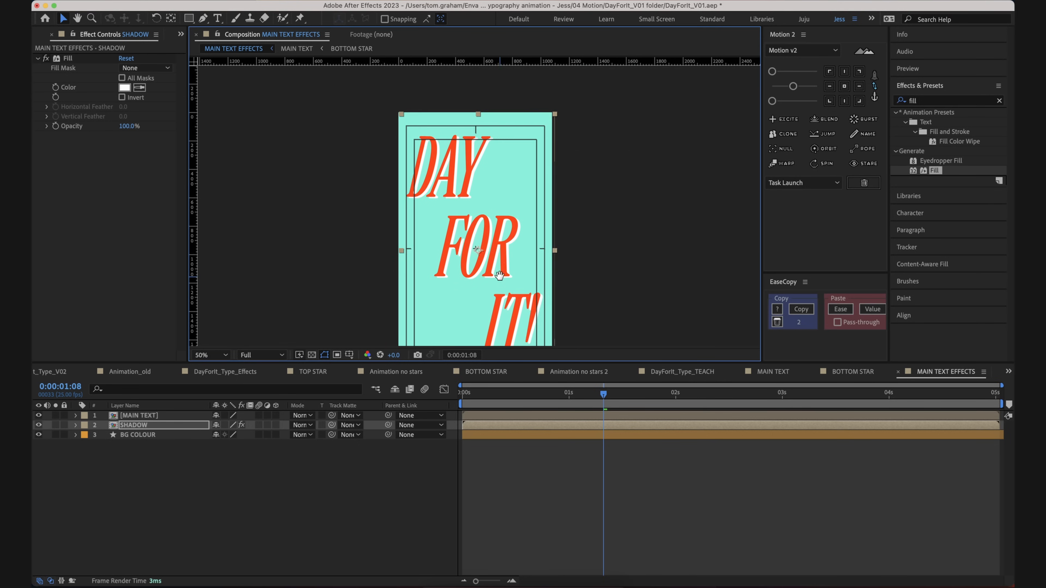
pyautogui.moveTo(499, 275); pyautogui.dragTo(495, 243)
# - Preview the MAIN TEXT EFFECTS animation and scrub to 0:00:01:01 to check the shadow on the text and sun
pyautogui.click(546, 514)
pyautogui.click(587, 394)
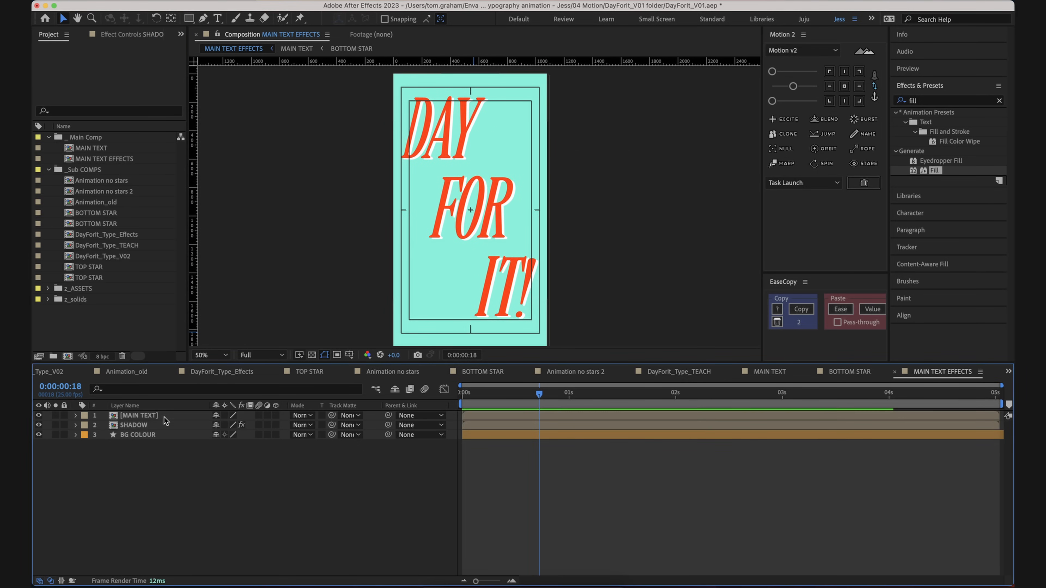
pyautogui.click(164, 417)
pyautogui.click(166, 423)
pyautogui.click(174, 465)
pyautogui.click(115, 152)
pyautogui.moveTo(490, 399); pyautogui.dragTo(573, 408)
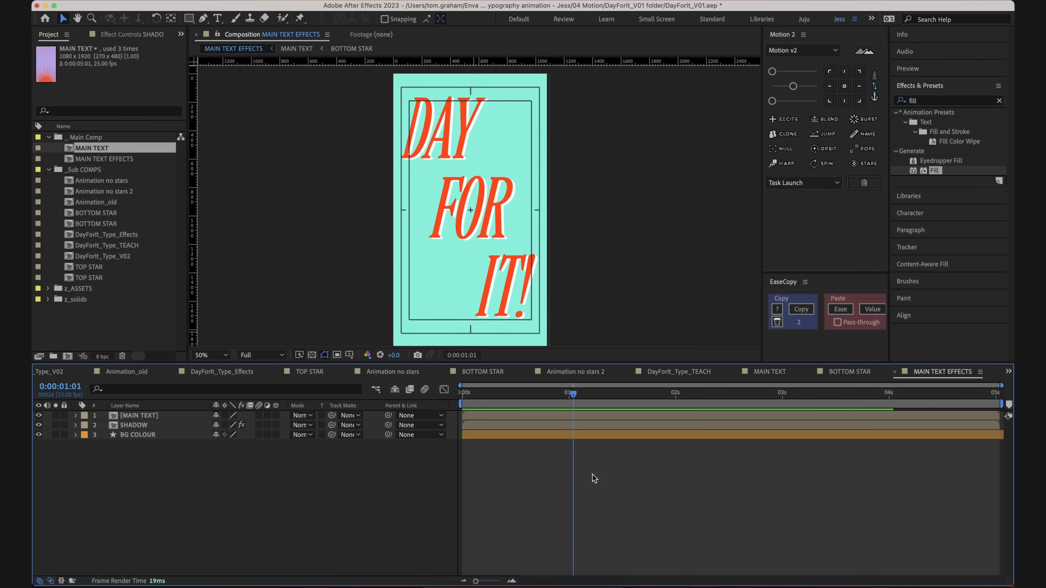
# - Duplicate the MAIN TEXT composition in the project and rename the copy MAIN TEXT - NO SUN
pyautogui.click(109, 150)
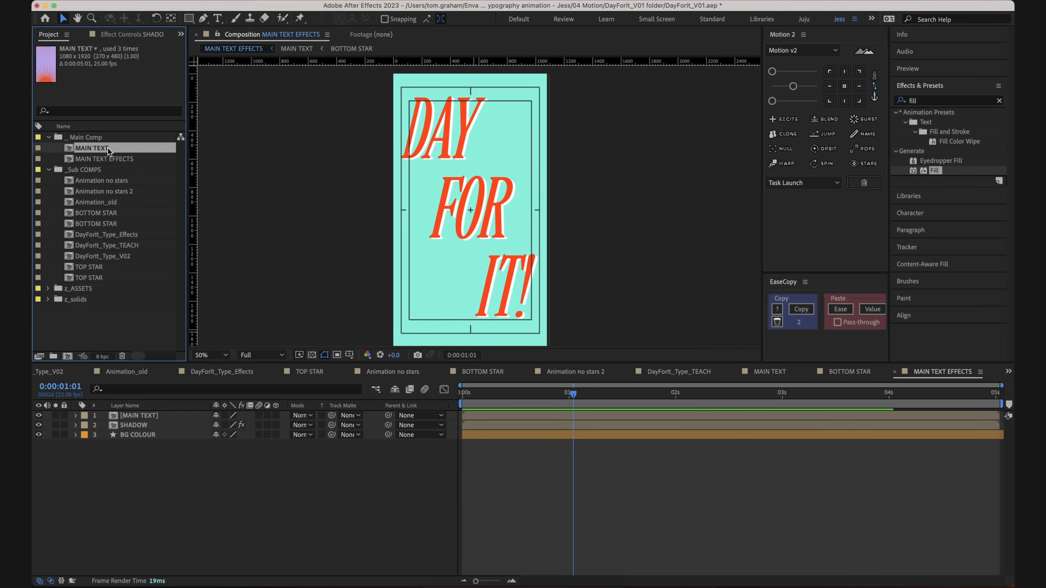
pyautogui.press('super+d')
pyautogui.press('Return')
pyautogui.press('BackSpace')
pyautogui.write('- NO SUN')
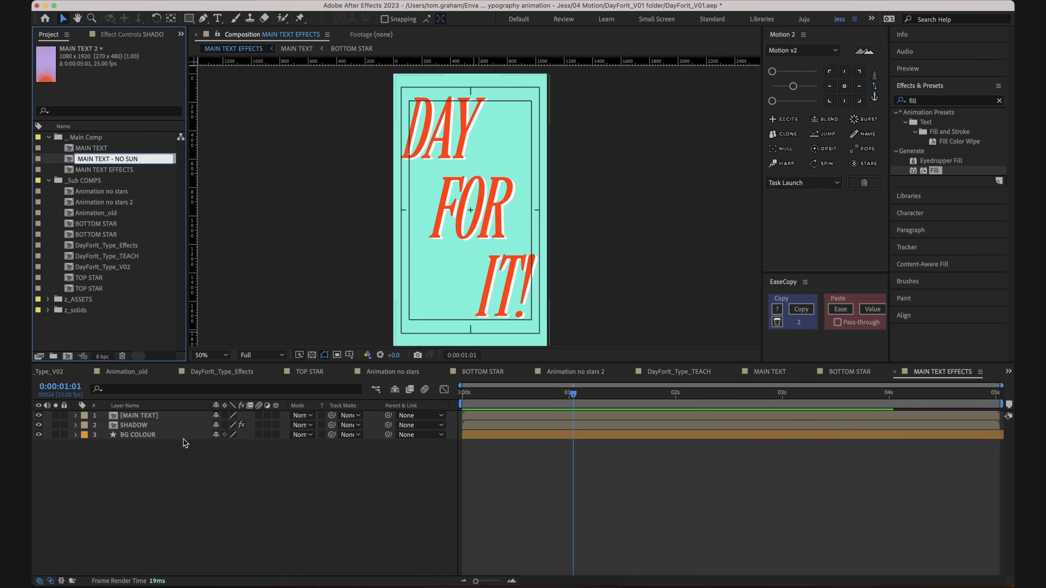
pyautogui.click(180, 486)
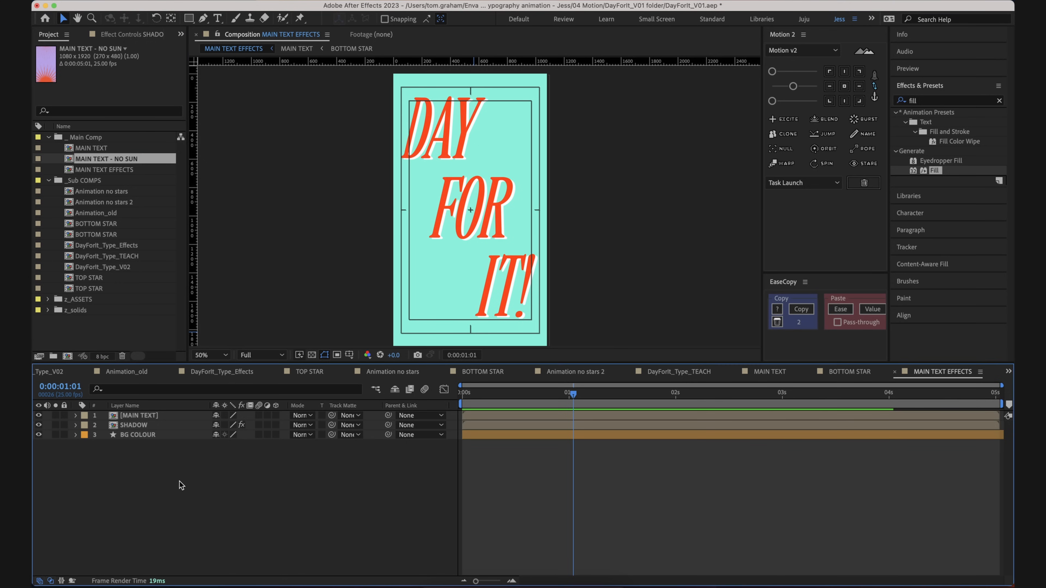
# - Hide the BOTTOM STAR and TOP STAR layers in the MAIN TEXT - NO SUN composition
pyautogui.doubleClick(137, 160)
pyautogui.moveTo(522, 399); pyautogui.dragTo(466, 399)
pyautogui.click(565, 156)
pyautogui.scroll(-10, 199, 471)
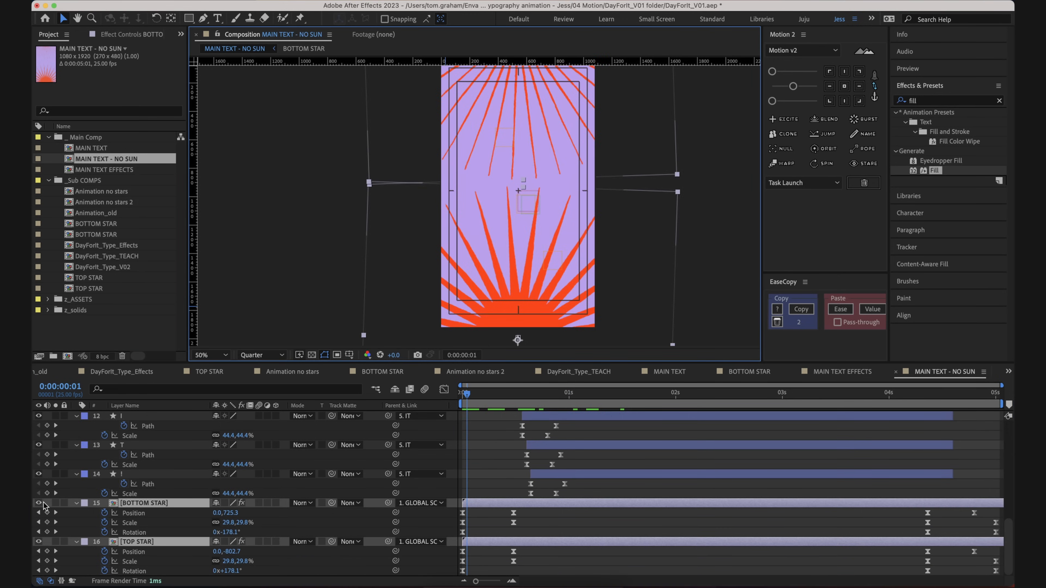
pyautogui.moveTo(38, 502); pyautogui.dragTo(38, 542)
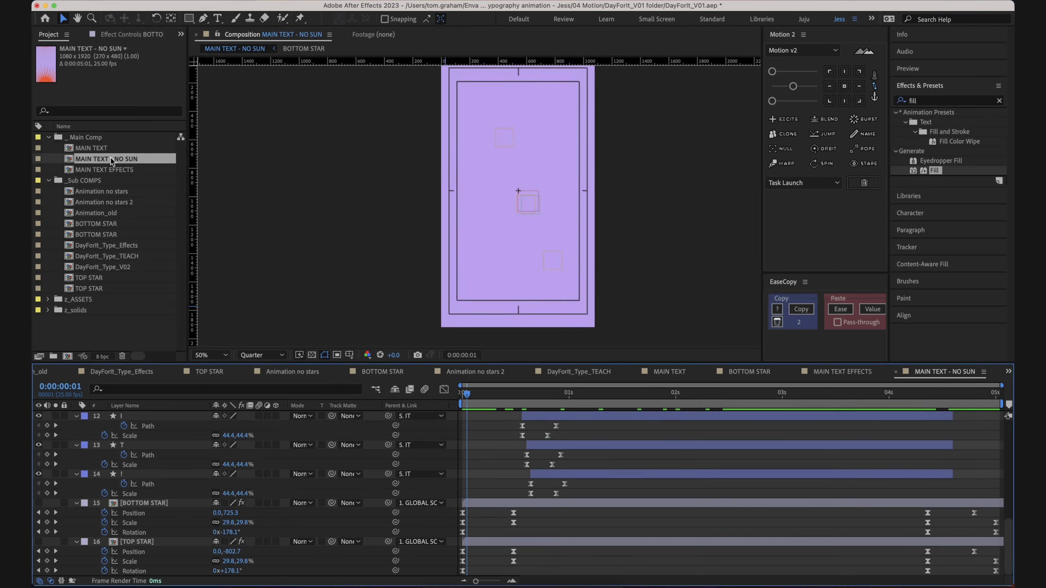
# - Duplicate the SHADOW layer in MAIN TEXT EFFECTS and replace the copy's source with MAIN TEXT - NO SUN
pyautogui.doubleClick(109, 168)
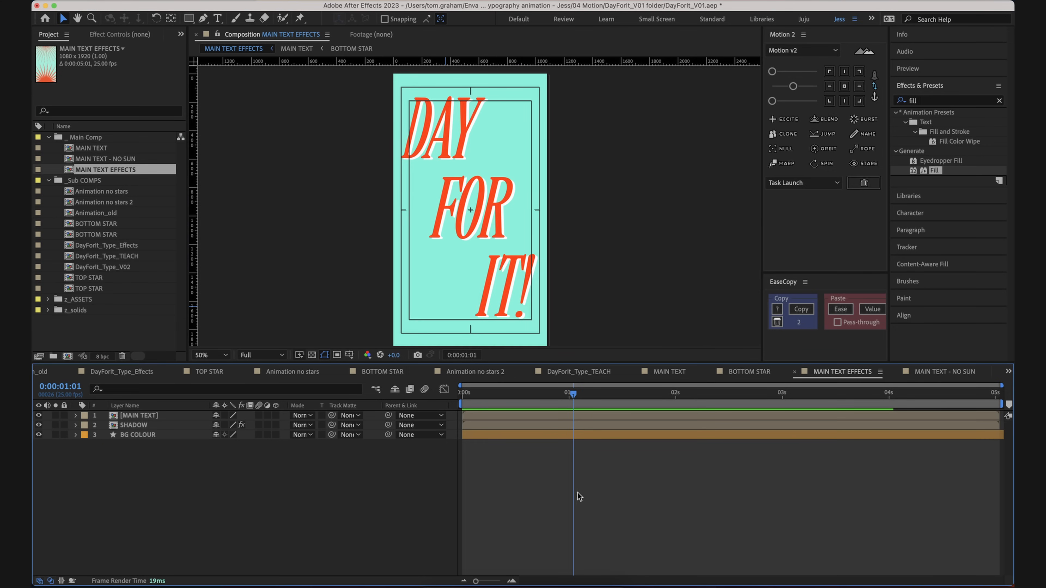
pyautogui.click(140, 426)
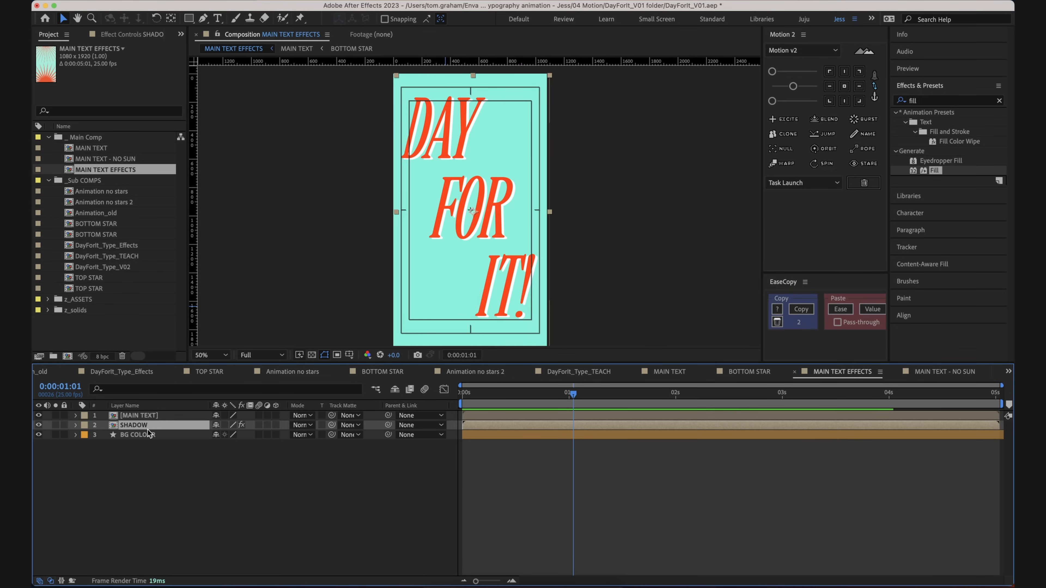
pyautogui.press('super+d')
pyautogui.click(122, 159)
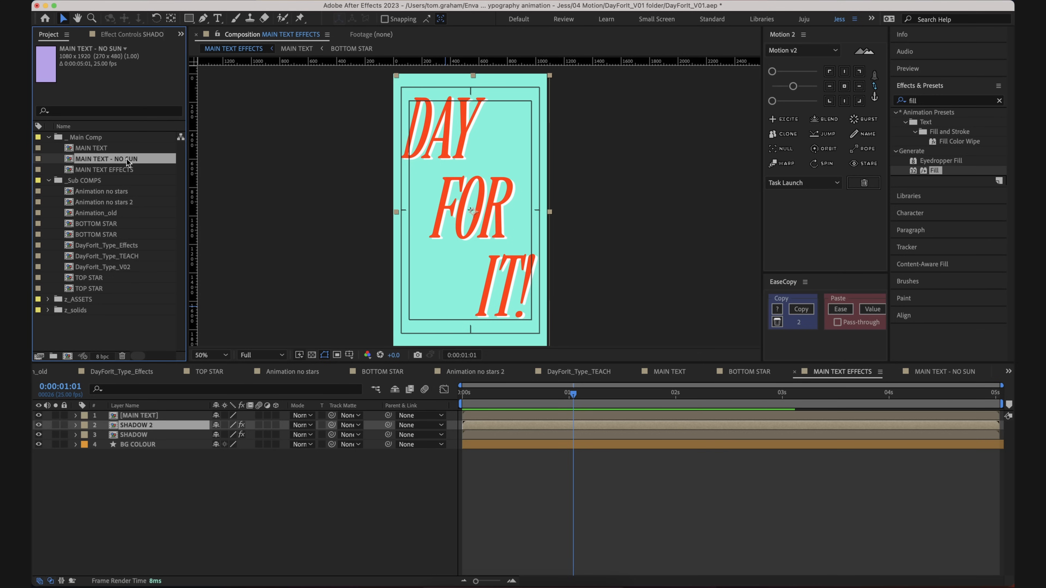
pyautogui.moveTo(122, 159); pyautogui.dragTo(148, 427)
pyautogui.click(157, 406)
pyautogui.click(165, 461)
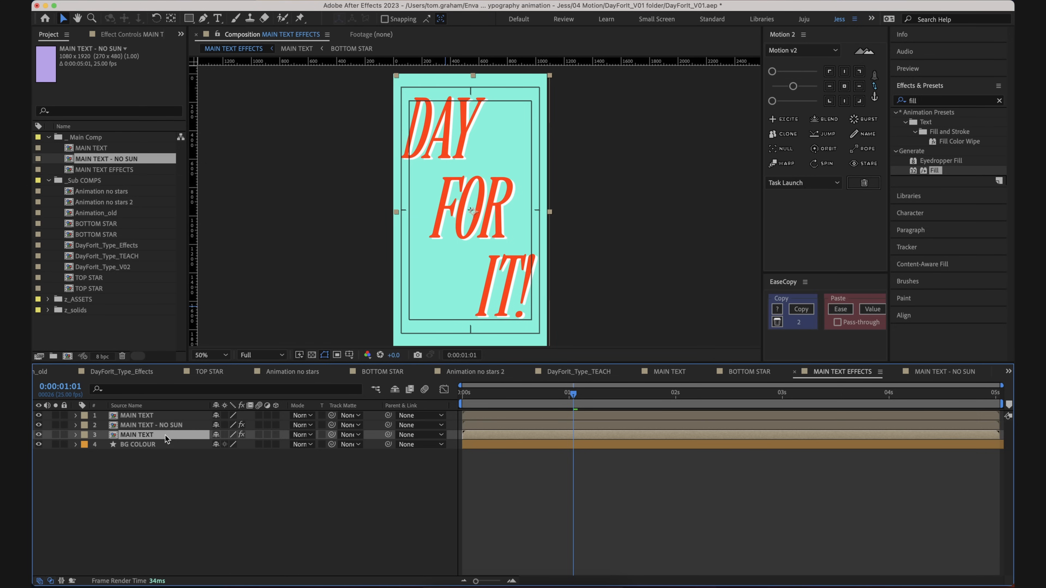
# - Reveal the Position values of the MAIN TEXT layer and both shadow layers to compare their offsets
pyautogui.click(169, 427)
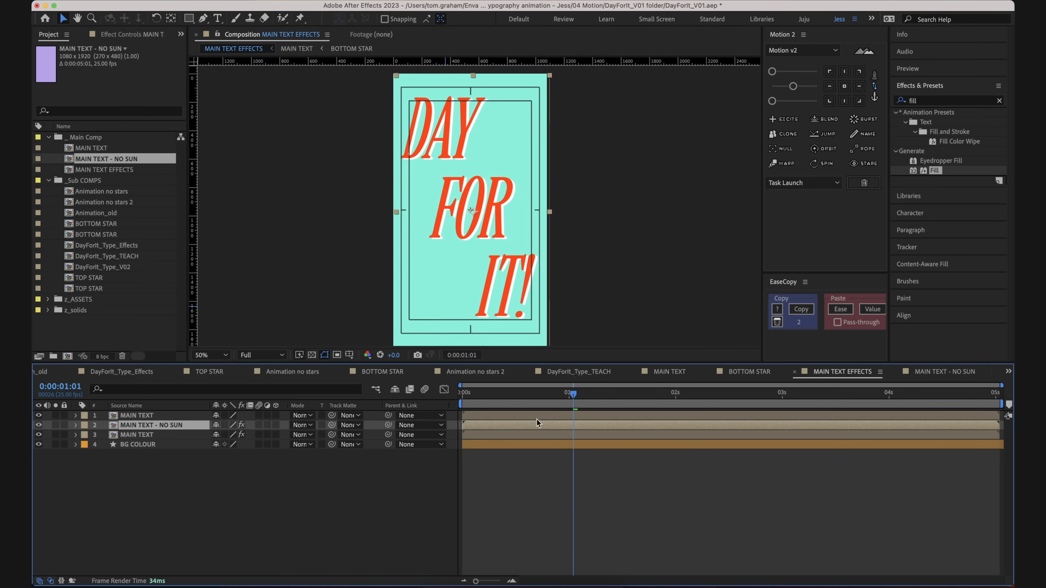
pyautogui.press('p')
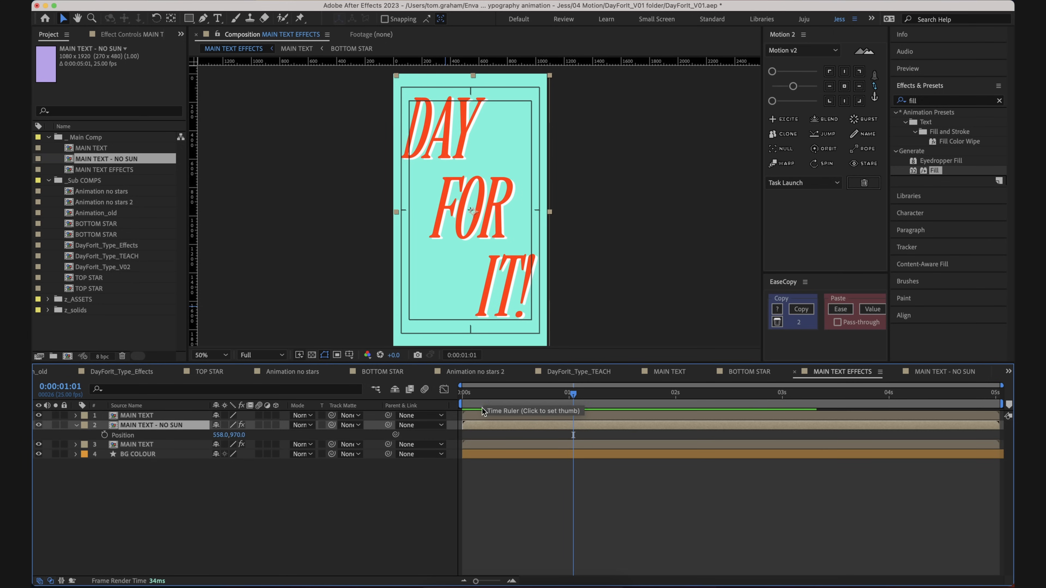
pyautogui.click(136, 444)
pyautogui.press('p')
pyautogui.click(152, 517)
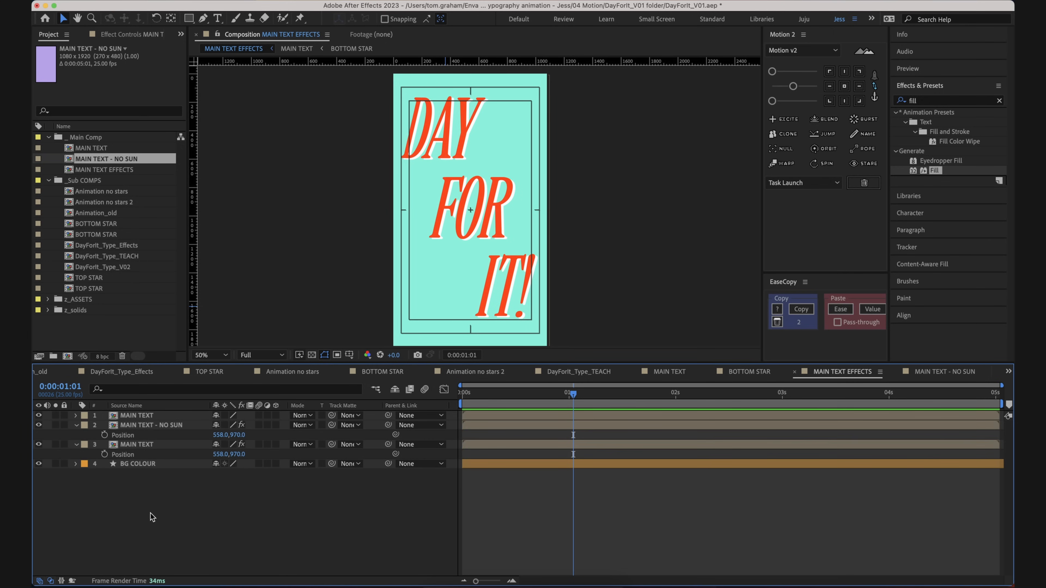
pyautogui.click(167, 405)
pyautogui.click(176, 416)
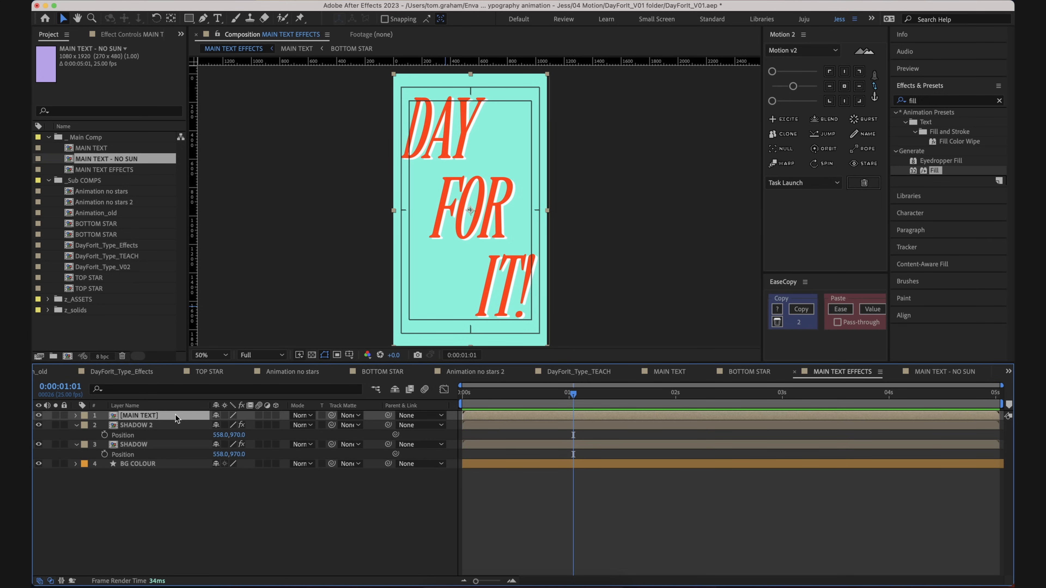
pyautogui.press('p')
pyautogui.click(38, 416)
pyautogui.click(39, 416)
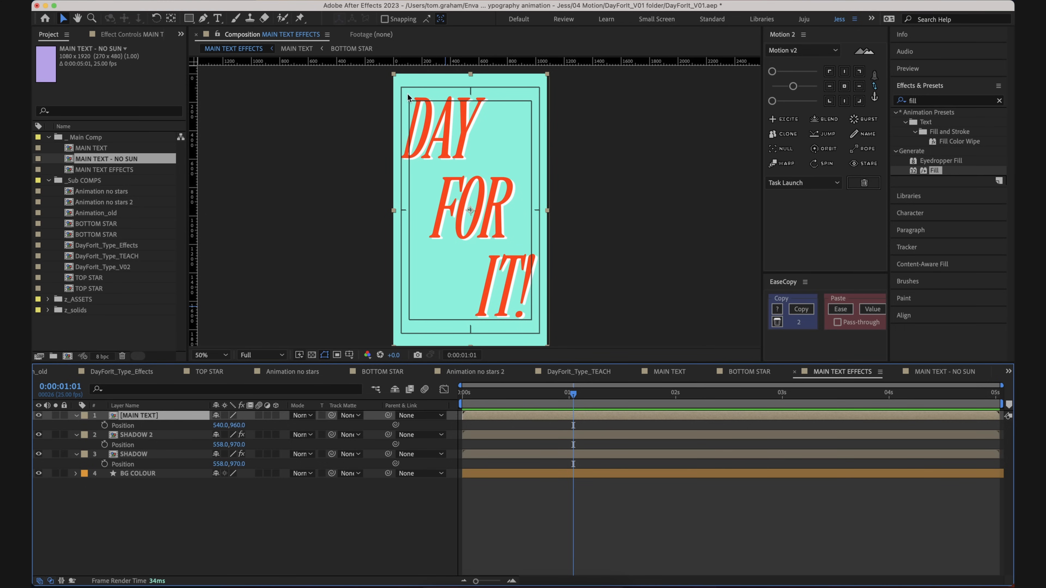
# - Compare the layer names with the source names of the MAIN TEXT, SHADOW 2 and SHADOW layers
pyautogui.click(121, 437)
pyautogui.click(135, 406)
pyautogui.click(184, 456)
pyautogui.click(183, 436)
pyautogui.click(162, 456)
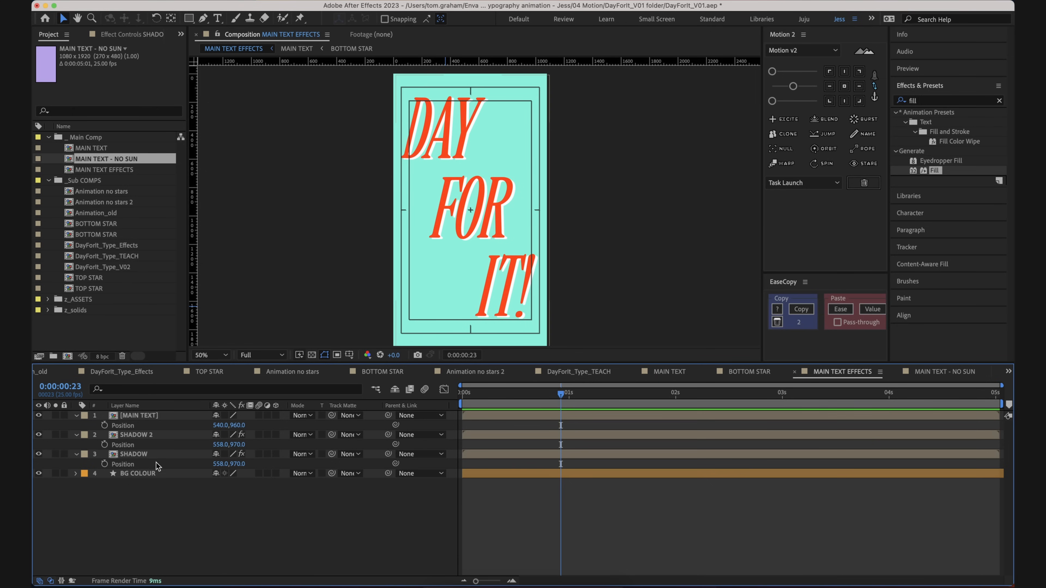
pyautogui.click(156, 456)
pyautogui.click(142, 433)
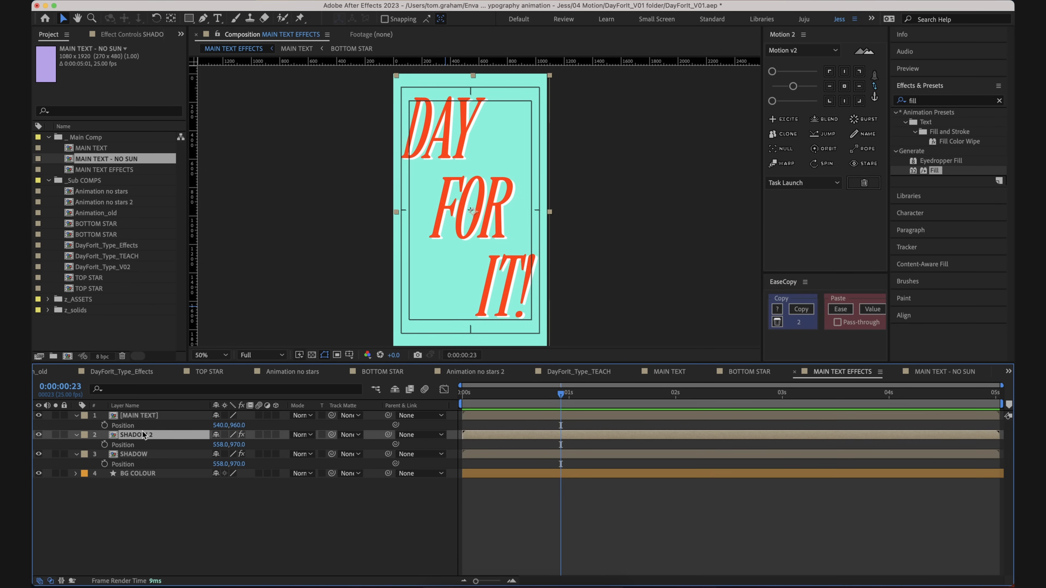
pyautogui.click(142, 416)
pyautogui.click(134, 406)
pyautogui.click(165, 455)
pyautogui.click(175, 436)
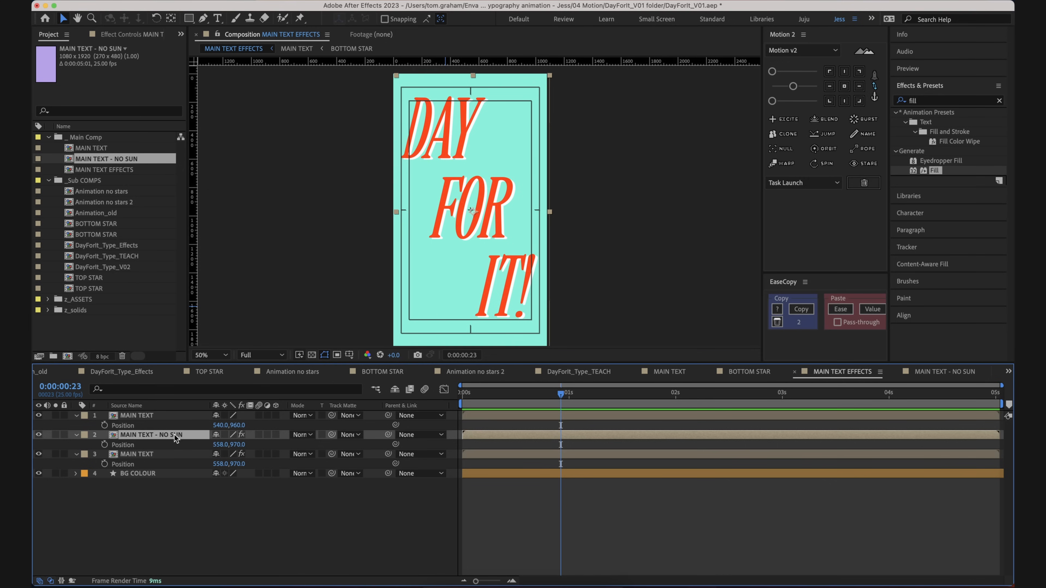
pyautogui.click(153, 455)
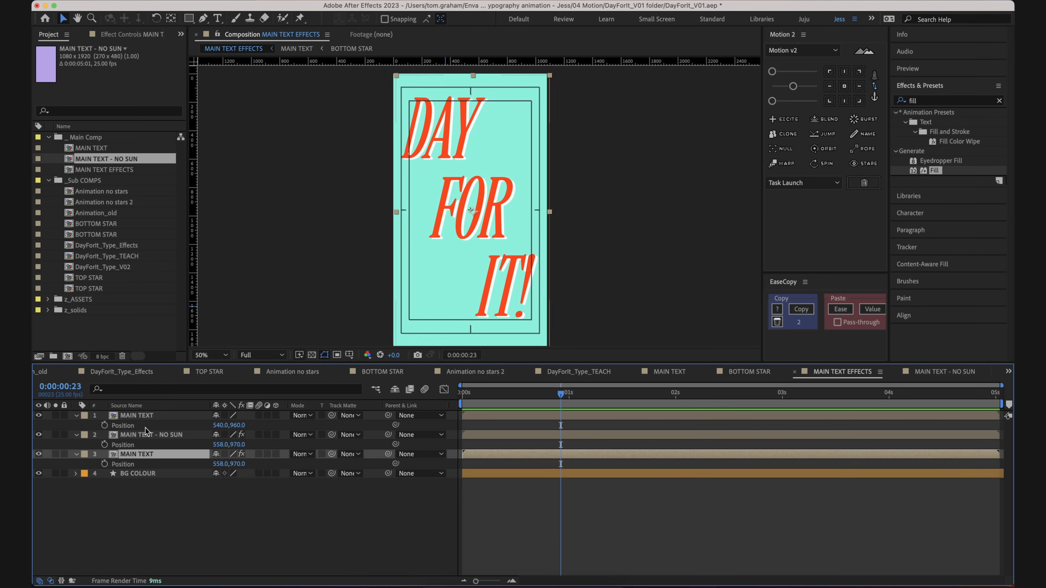
# - Rename the SHADOW 2 layer TEXT NO SUN
pyautogui.click(233, 513)
pyautogui.click(179, 435)
pyautogui.press('Return')
pyautogui.write('TEXT NO SU')
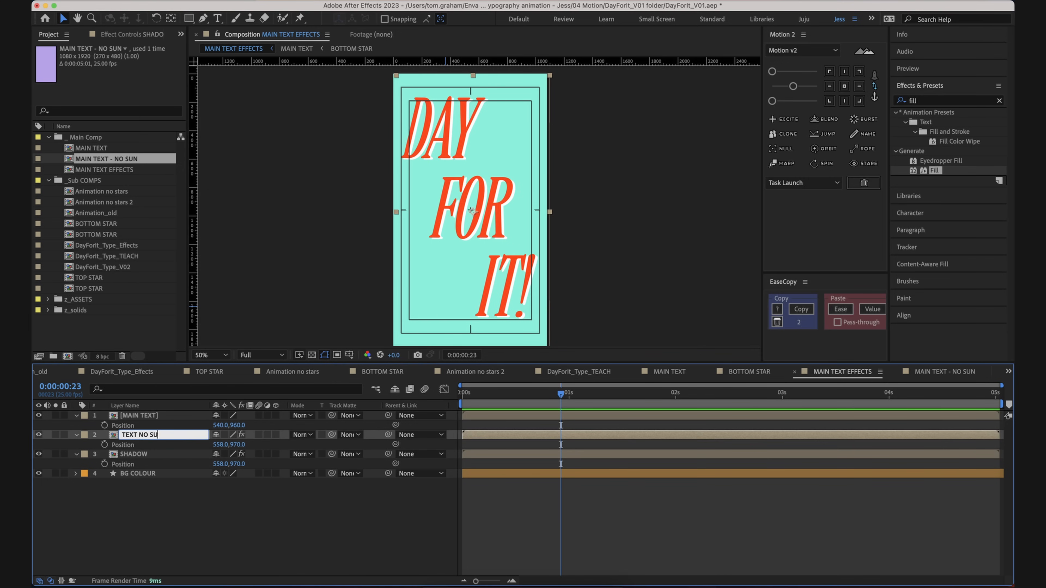
pyautogui.write('N')
pyautogui.press('Return')
# - Set the TEXT NO SUN layer as the track matte of the SHADOW layer
pyautogui.click(156, 458)
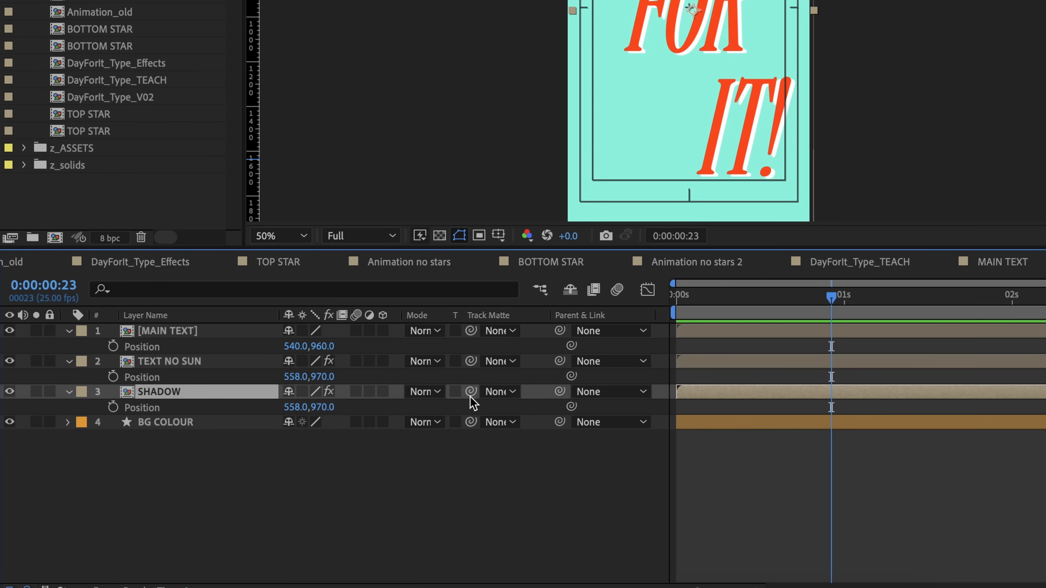
pyautogui.moveTo(470, 391); pyautogui.dragTo(199, 367)
pyautogui.click(198, 363)
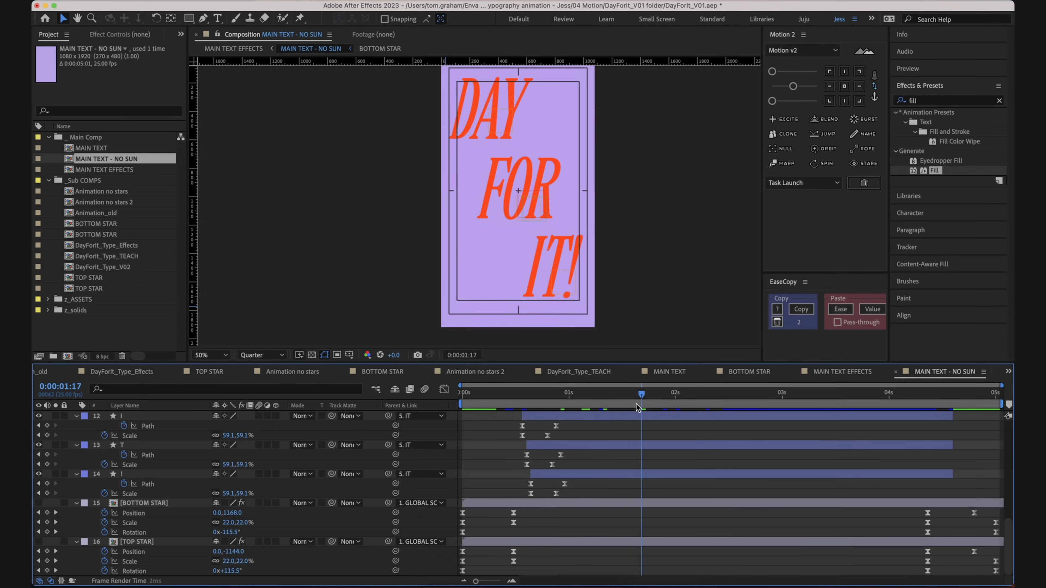
# - Return to MAIN TEXT EFFECTS and inspect the sun, matte and shadow layers at 0:00:00:00
pyautogui.click(259, 49)
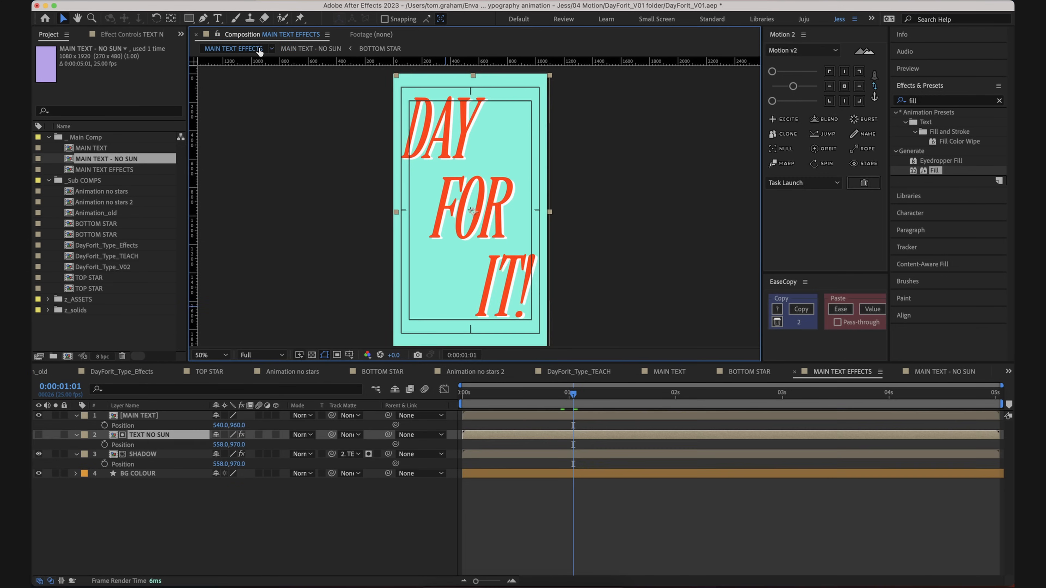
pyautogui.moveTo(532, 394); pyautogui.dragTo(461, 392)
pyautogui.click(142, 416)
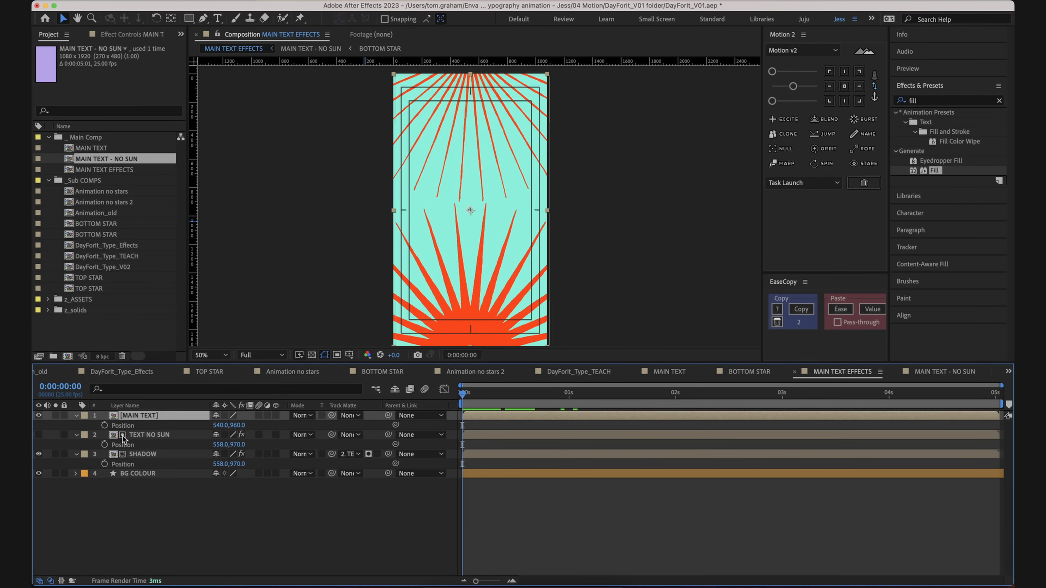
pyautogui.click(144, 435)
pyautogui.click(148, 455)
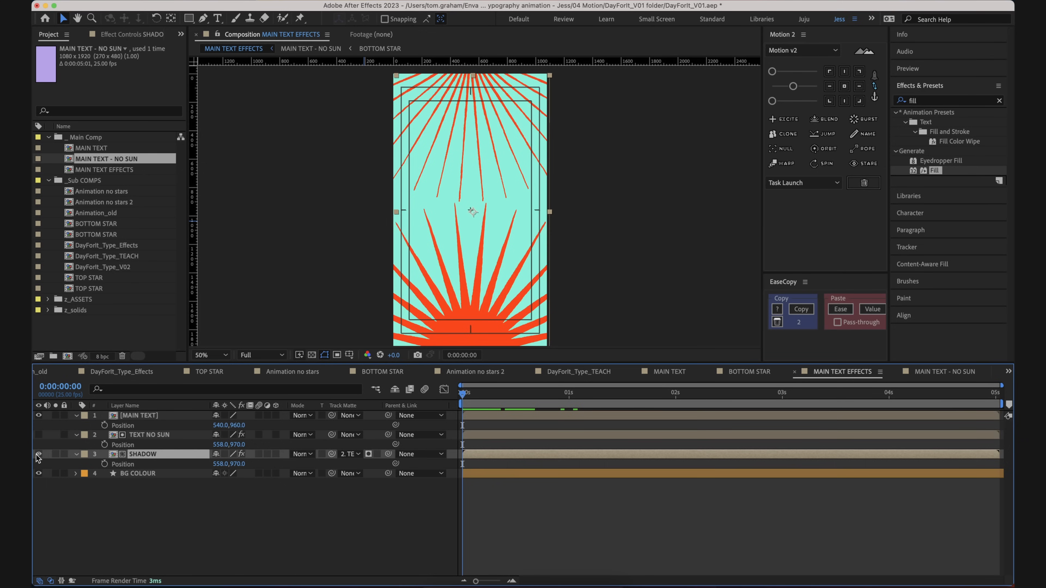
pyautogui.click(154, 435)
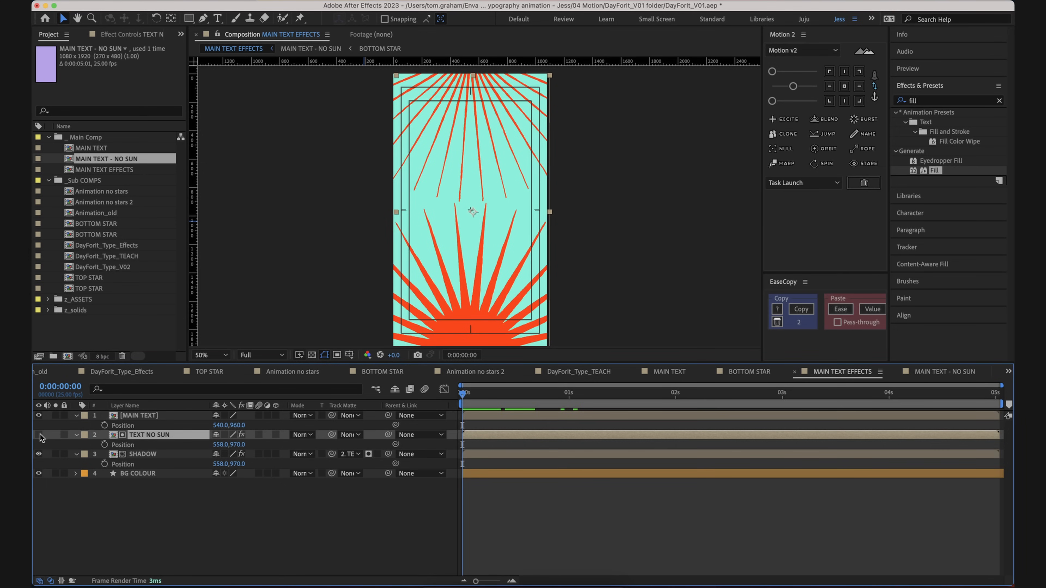
# - Preview the MAIN TEXT EFFECTS animation to check the matted shadow, stopping at 0:00:01:13
pyautogui.moveTo(480, 393); pyautogui.dragTo(625, 433)
pyautogui.press('shift+super+a')
pyautogui.press('space')
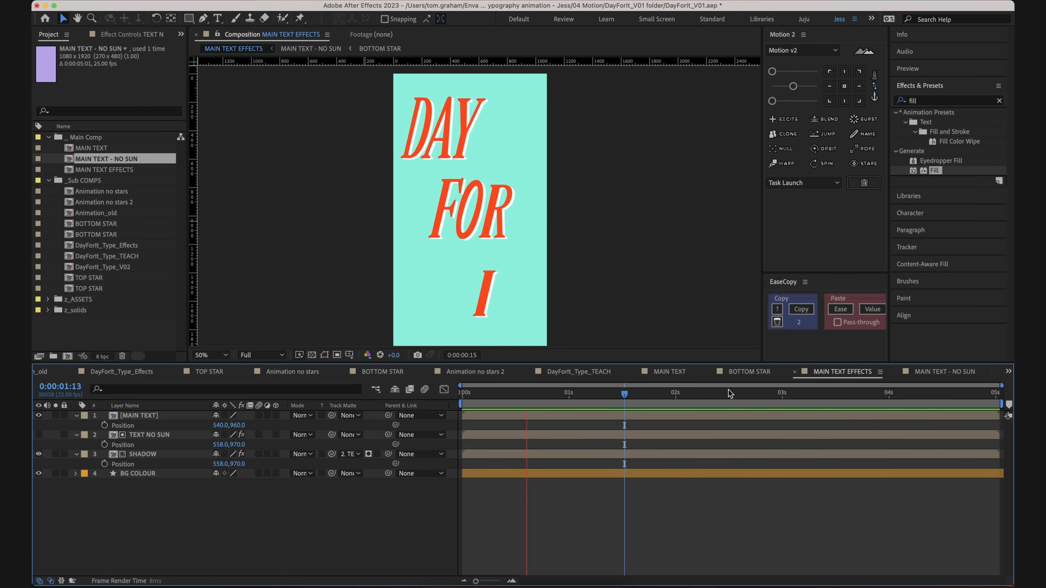
pyautogui.click(638, 395)
pyautogui.moveTo(637, 396); pyautogui.dragTo(624, 397)
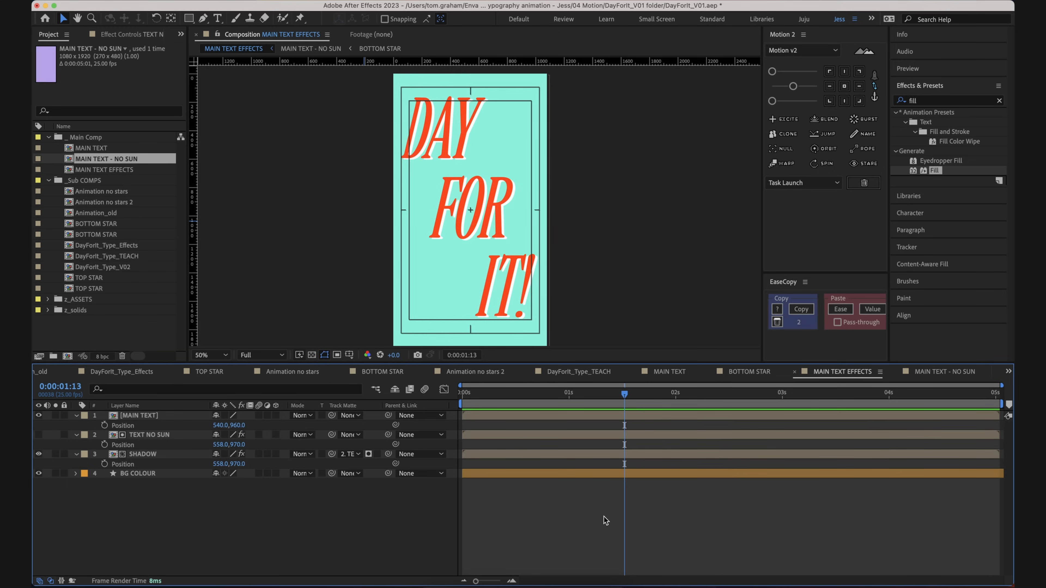
# - Add 13.mp4 from the z_ASSETS folder to MAIN TEXT EFFECTS, directly above the TEXT NO SUN layer
pyautogui.click(142, 436)
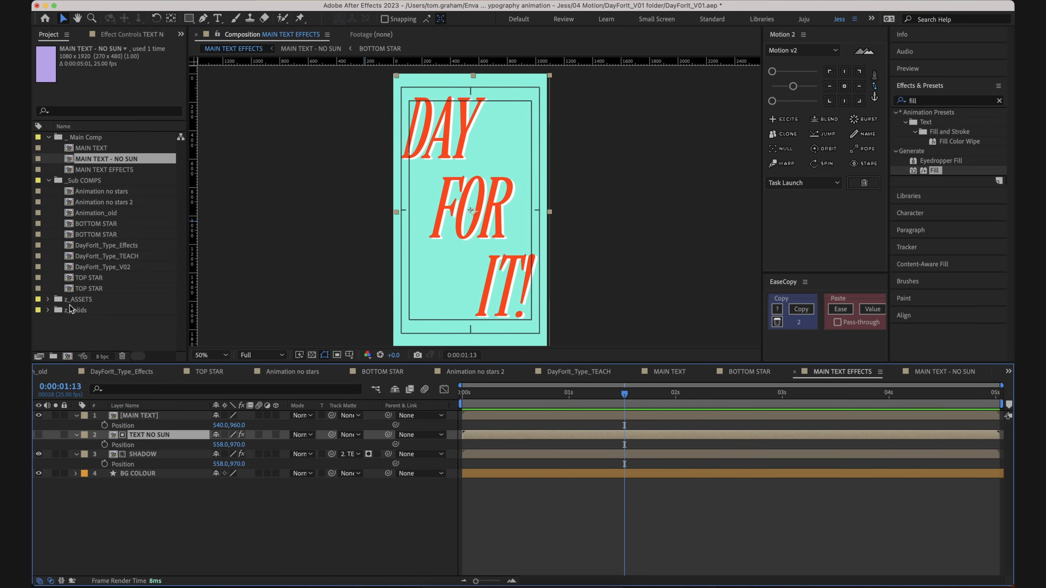
pyautogui.doubleClick(76, 299)
pyautogui.click(95, 312)
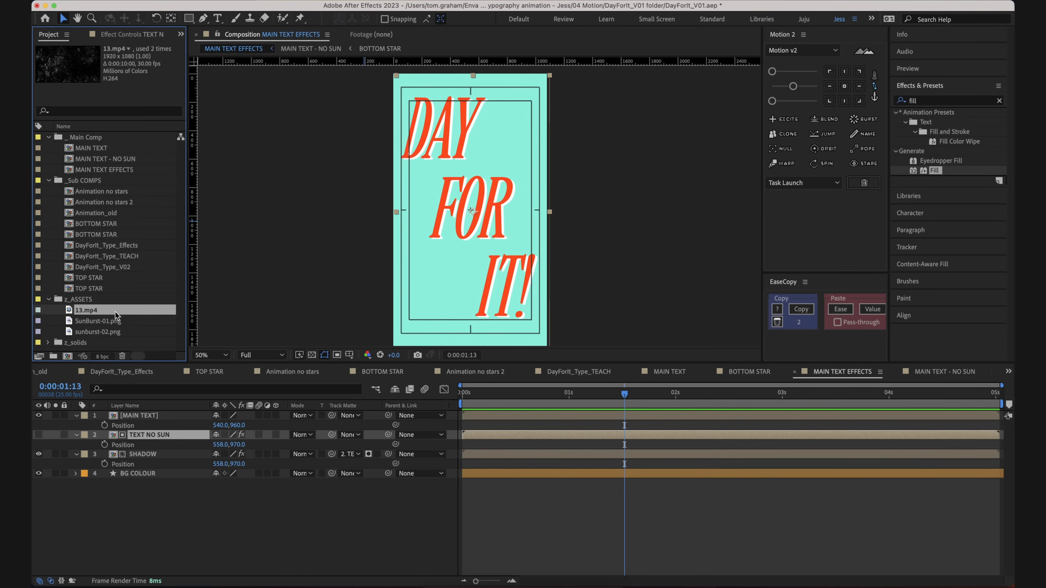
pyautogui.moveTo(119, 317); pyautogui.dragTo(165, 430)
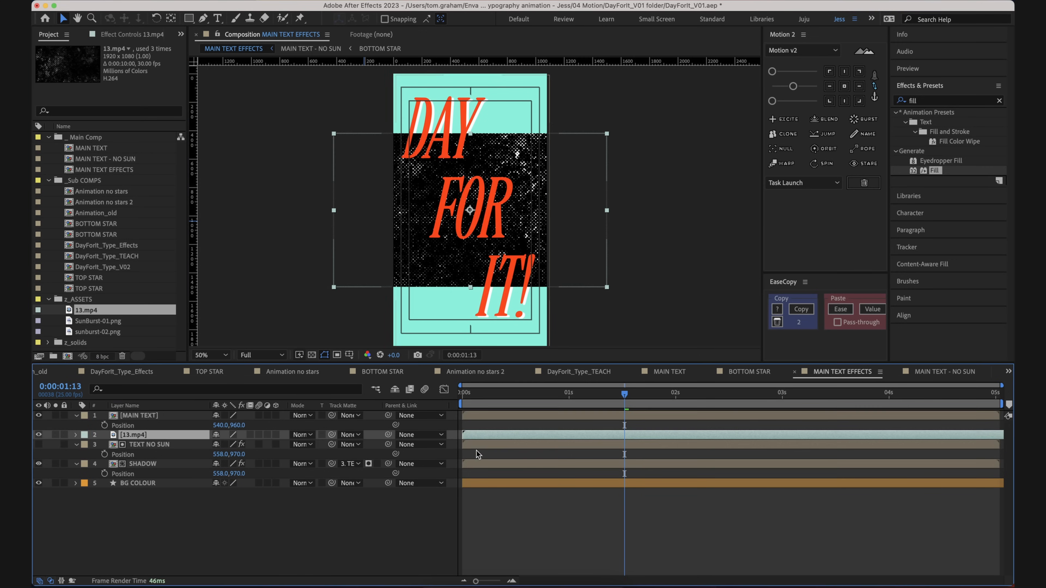
# - Preview the 13.mp4 texture, examine it behind the lettering at 0:00:01:21 and return to the 50% view
pyautogui.click(540, 405)
pyautogui.click(543, 434)
pyautogui.press('s')
pyautogui.press('space')
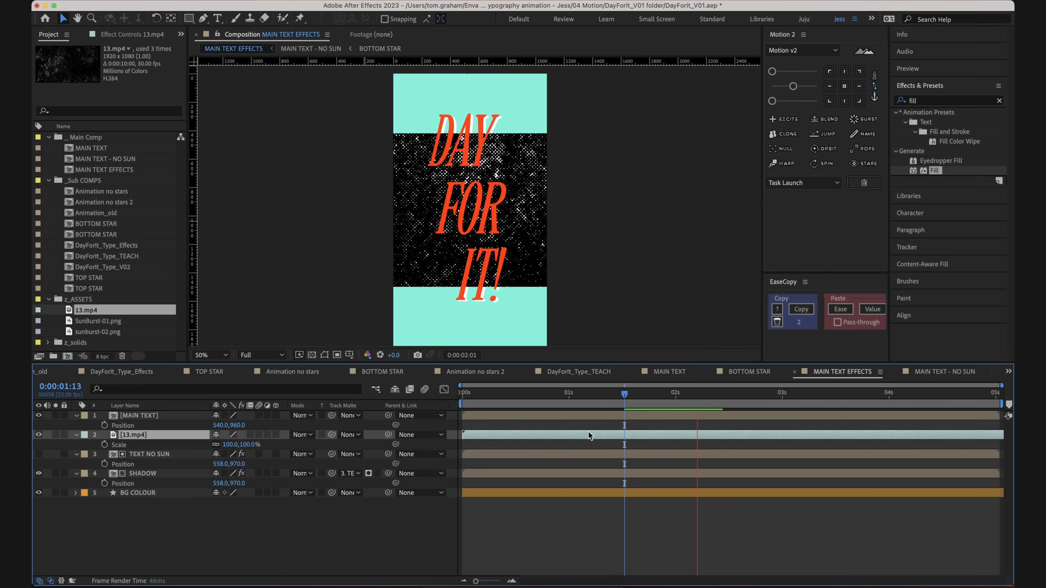
pyautogui.press('space')
pyautogui.moveTo(618, 396); pyautogui.dragTo(658, 413)
pyautogui.scroll(2, 475, 120)
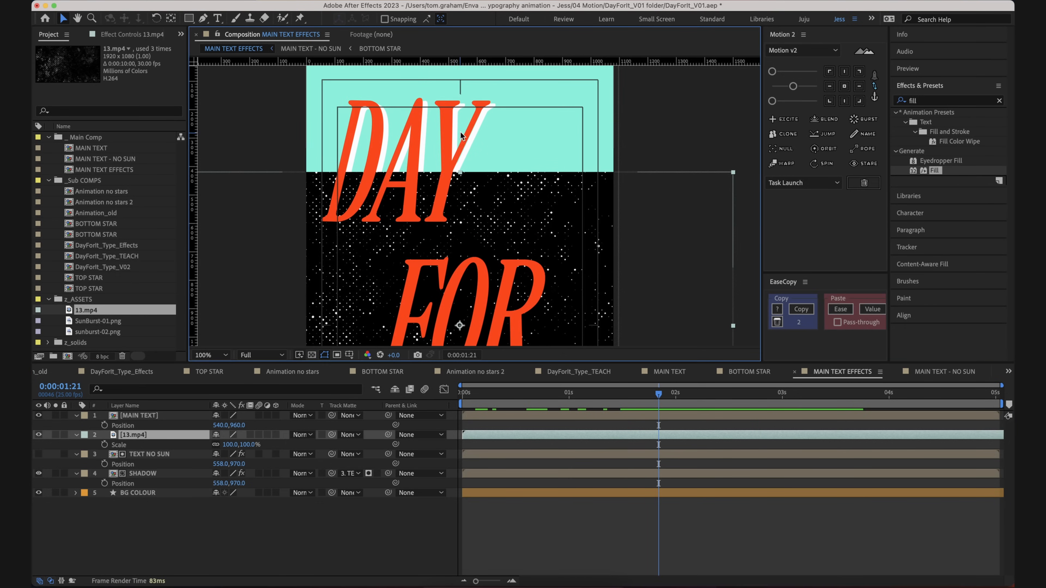
pyautogui.press(',')
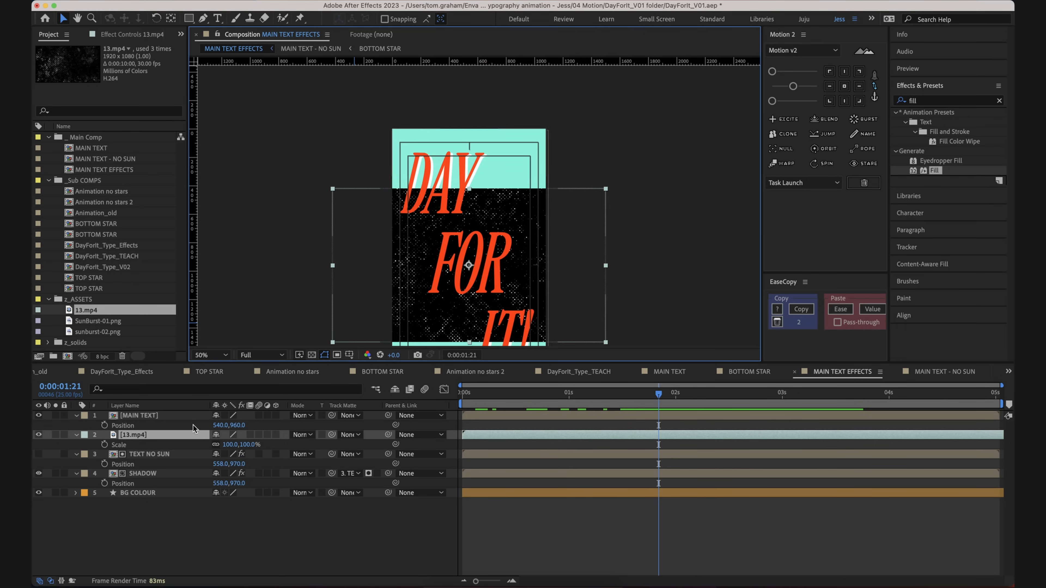
# - Rotate the 13.mp4 layer by 90° so it covers the portrait frame
pyautogui.press('r')
pyautogui.click(228, 444)
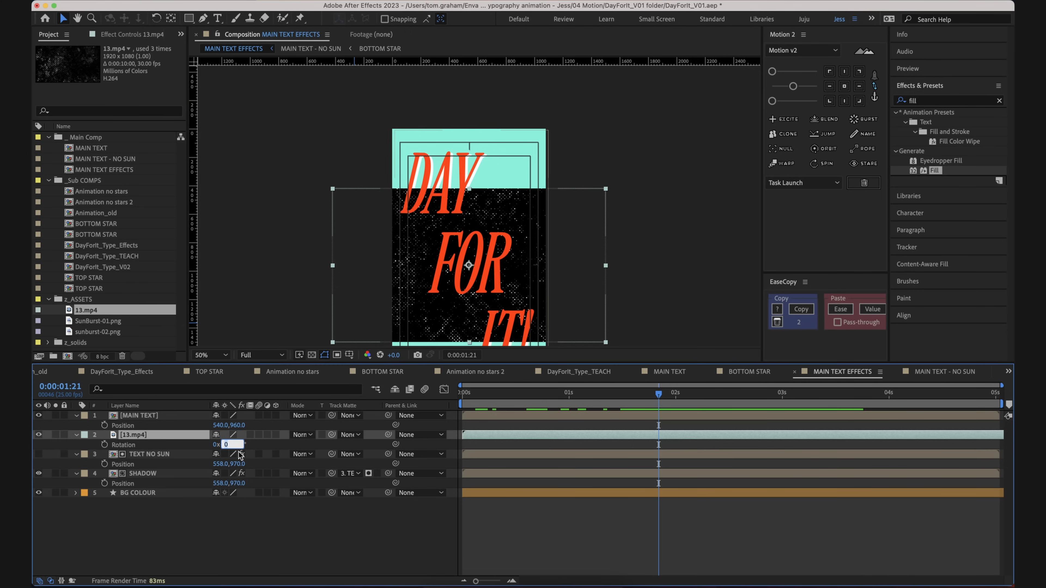
pyautogui.write('90')
pyautogui.press('Return')
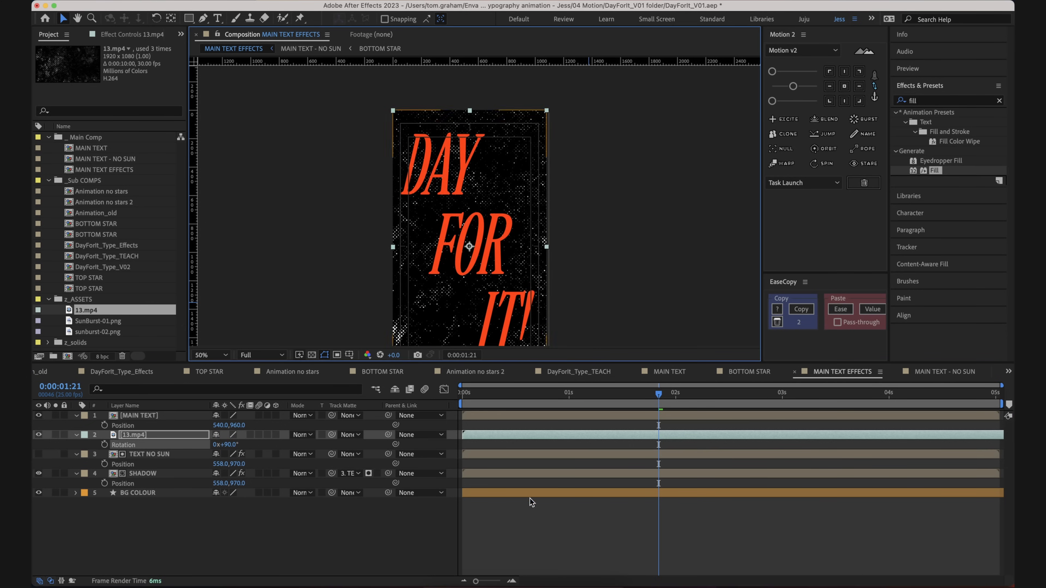
pyautogui.click(532, 502)
# - Move the 13.mp4 layer between TEXT NO SUN and SHADOW, and hide the SHADOW layer
pyautogui.click(150, 434)
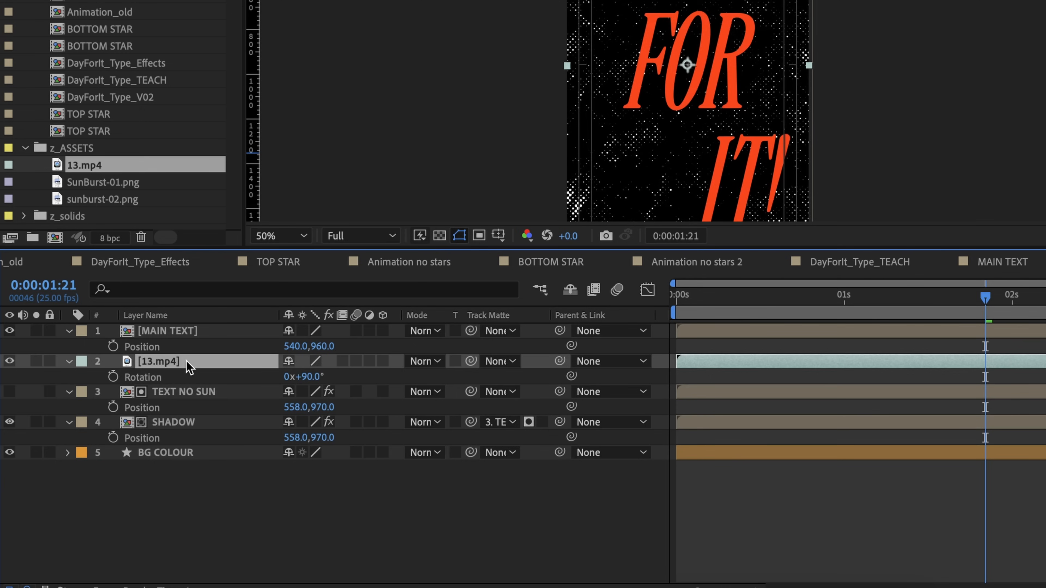
pyautogui.moveTo(186, 360); pyautogui.dragTo(181, 415)
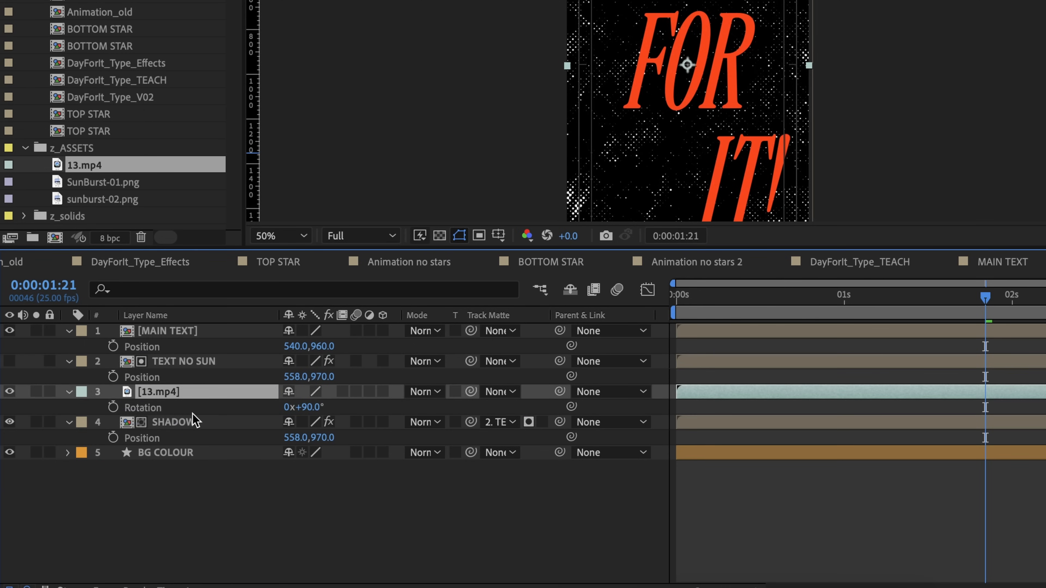
pyautogui.click(196, 425)
pyautogui.click(212, 394)
pyautogui.click(9, 422)
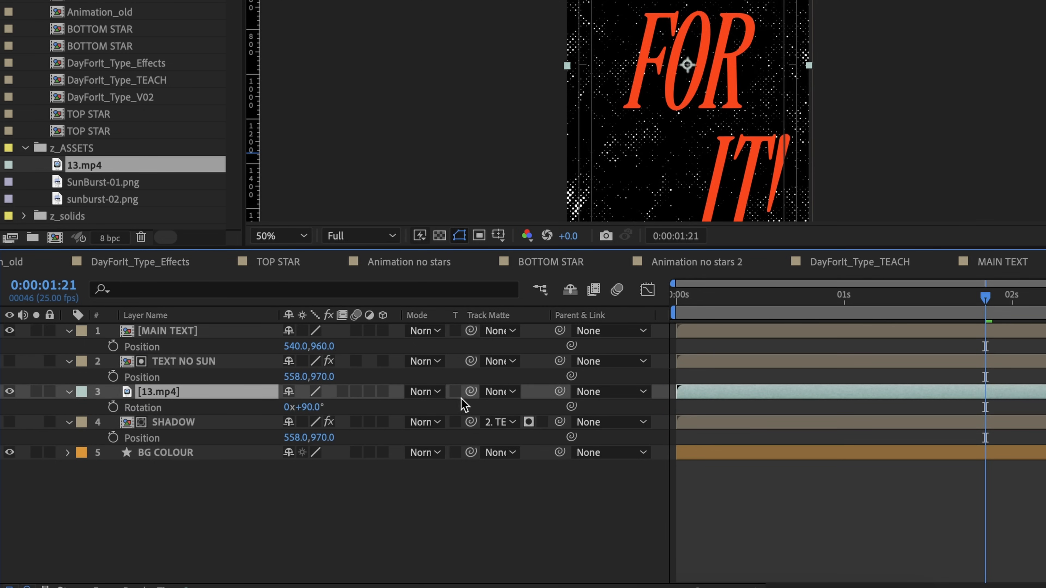
# - Set TEXT NO SUN as the track matte of the 13.mp4 layer and preview the textured shadow up to 0:00:02:23
pyautogui.moveTo(470, 391); pyautogui.dragTo(229, 370)
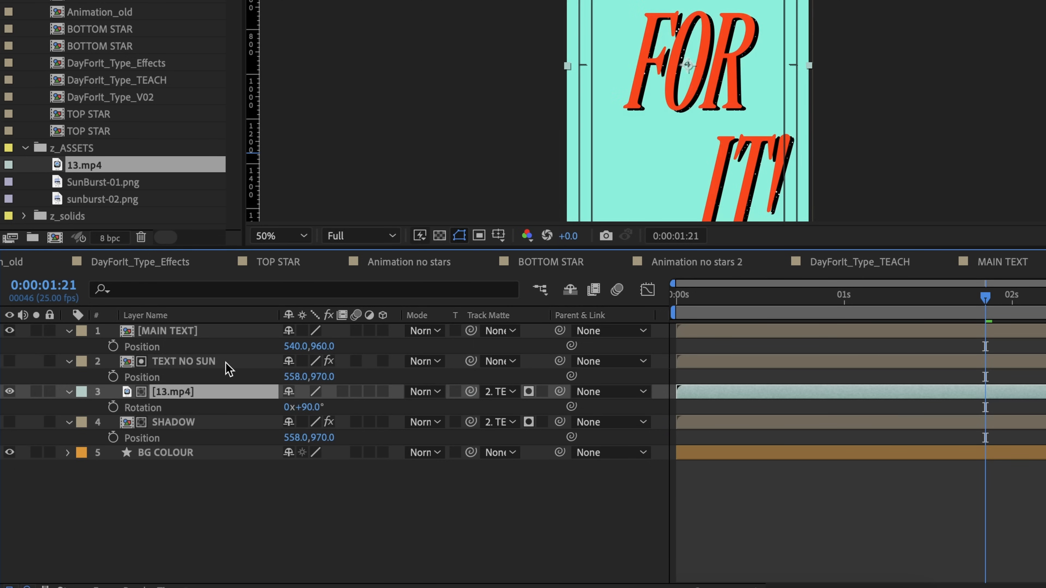
pyautogui.click(250, 509)
pyautogui.press('space')
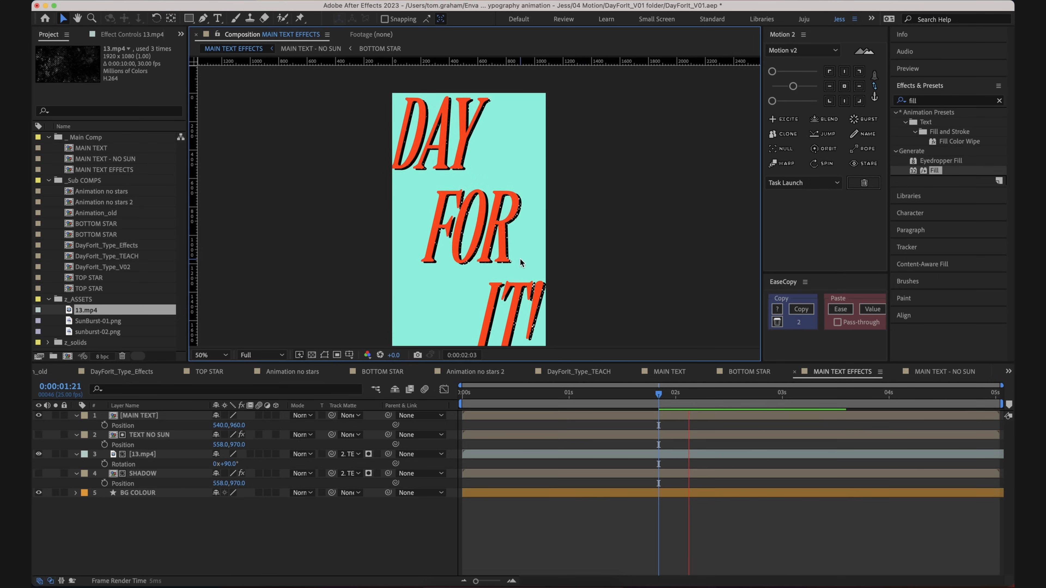
pyautogui.press('space')
pyautogui.moveTo(598, 396); pyautogui.dragTo(774, 416)
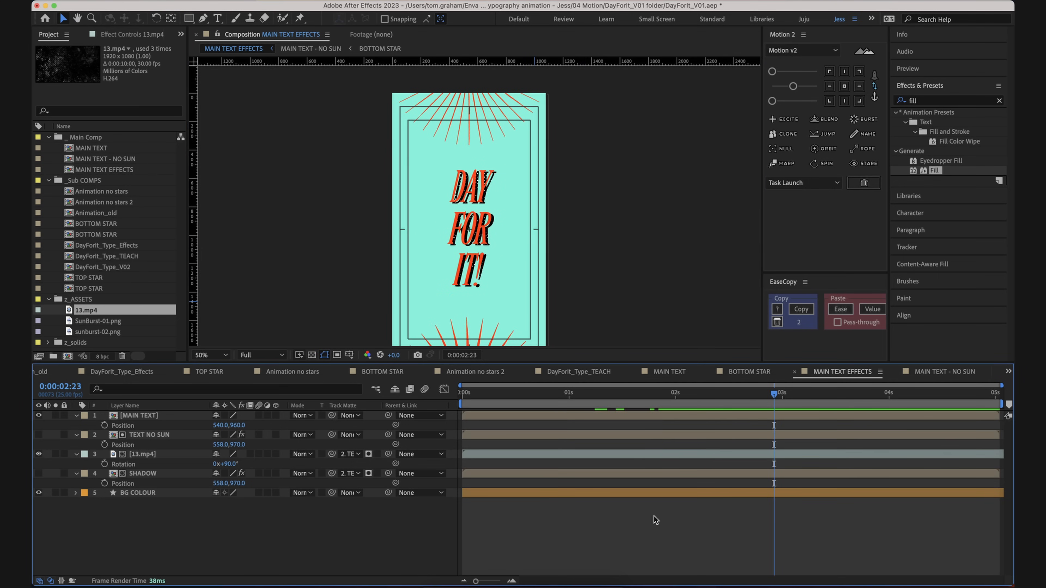
# - Find the Tint effect and apply it to the 13.mp4 layer
pyautogui.click(158, 454)
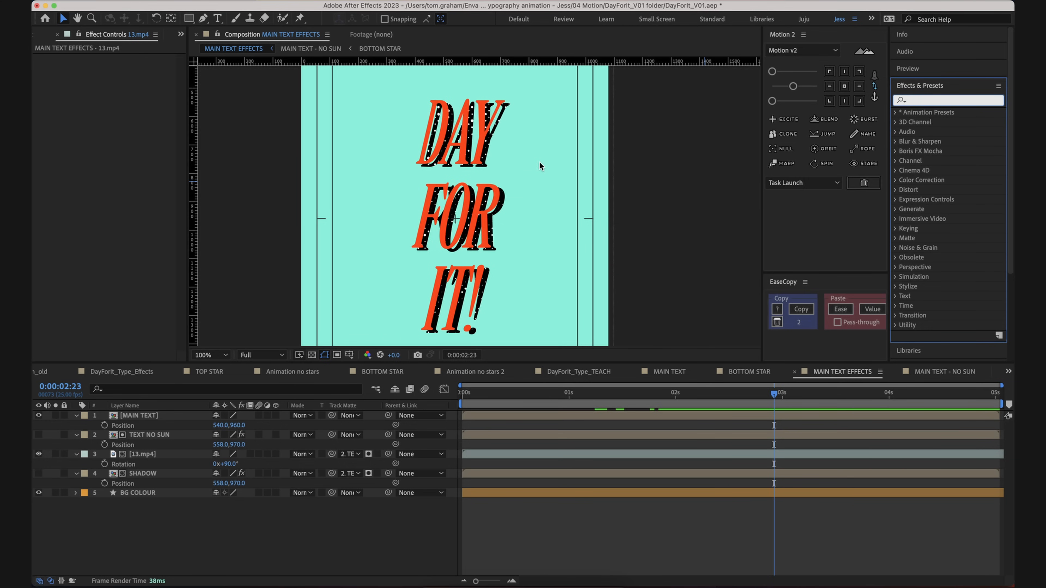
pyautogui.press(',')
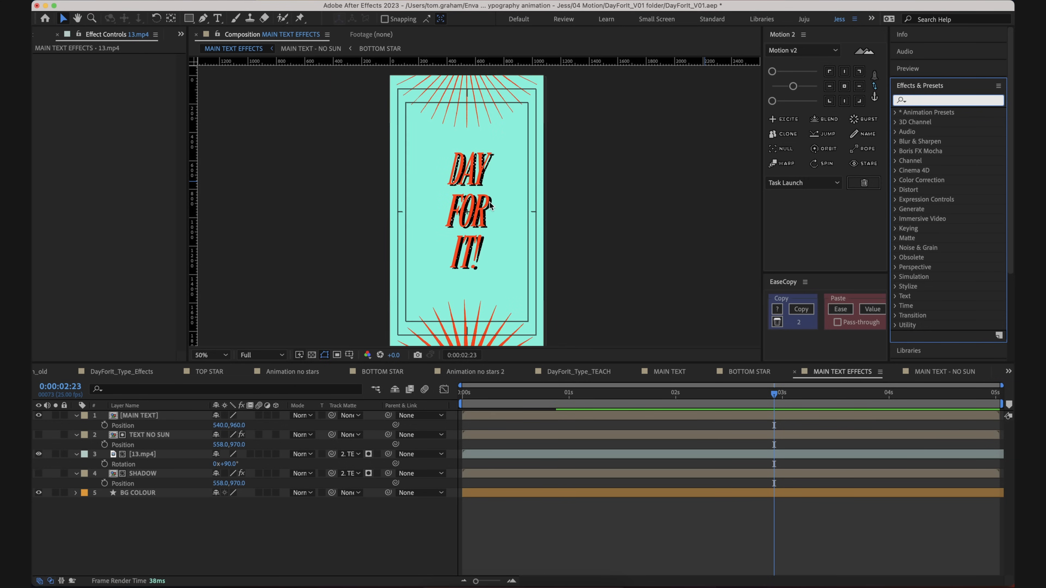
pyautogui.press('.')
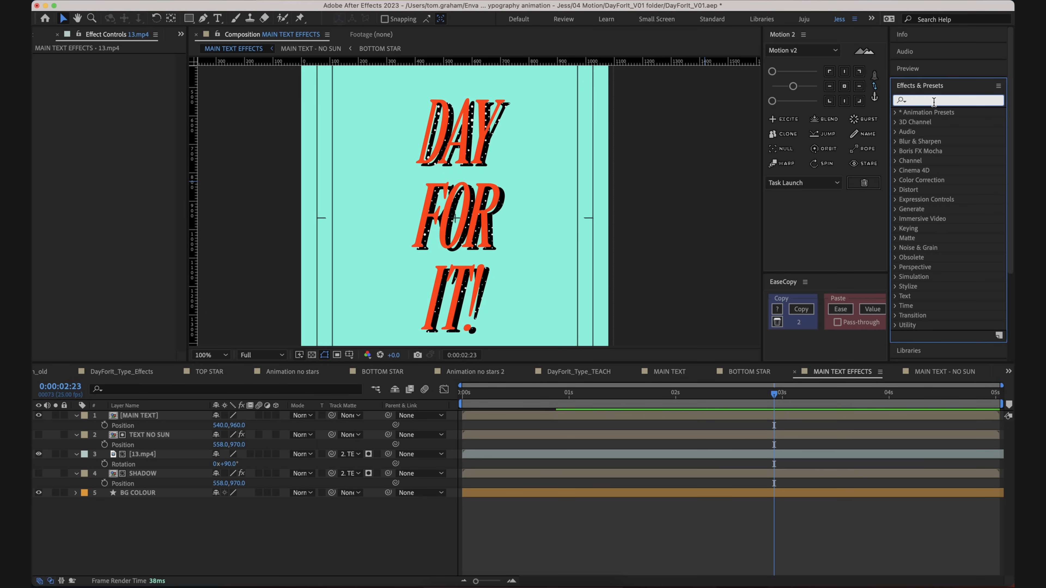
pyautogui.write('tint')
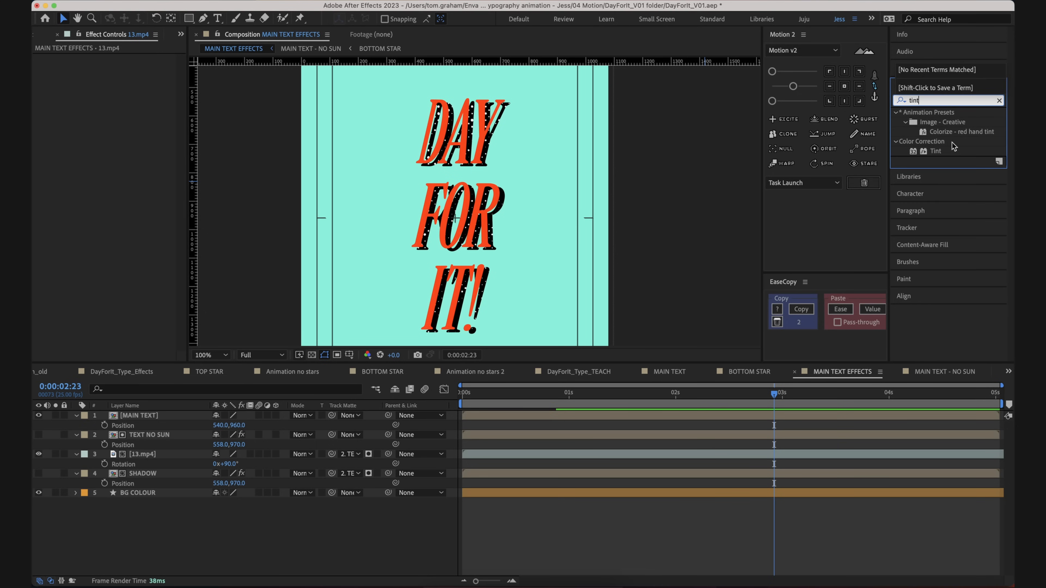
pyautogui.moveTo(935, 151); pyautogui.dragTo(190, 452)
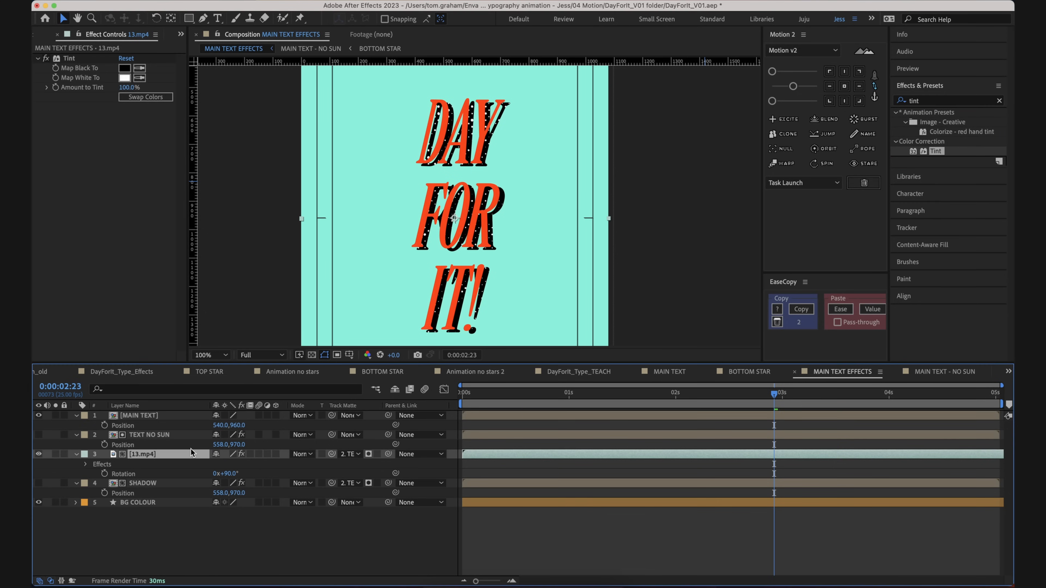
# - Set the Tint on 13.mp4 to map black to FFFFFF and white to the lettering's orange, F9471B
pyautogui.click(123, 69)
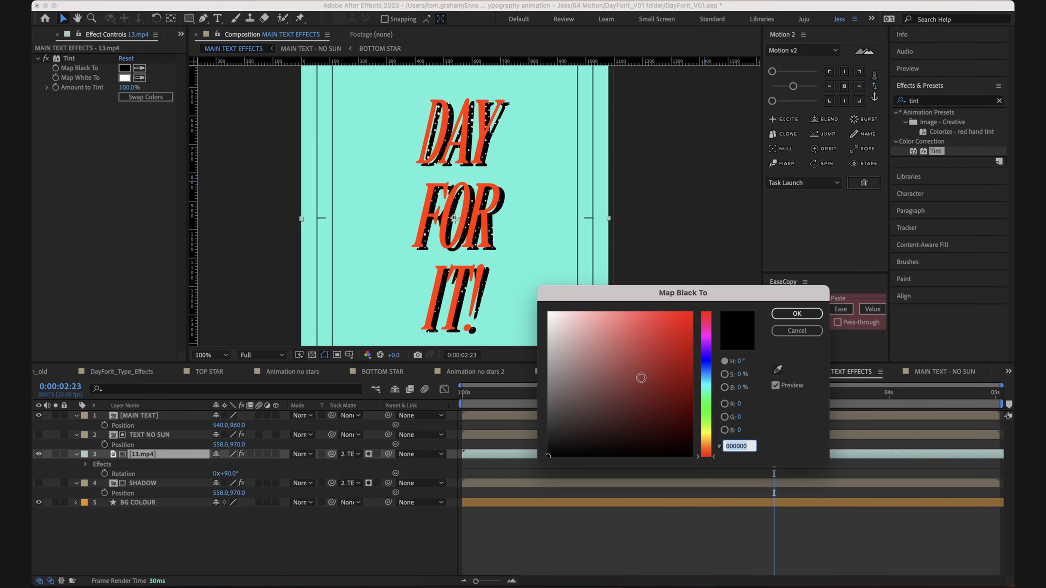
pyautogui.write('ffffff')
pyautogui.press('Return')
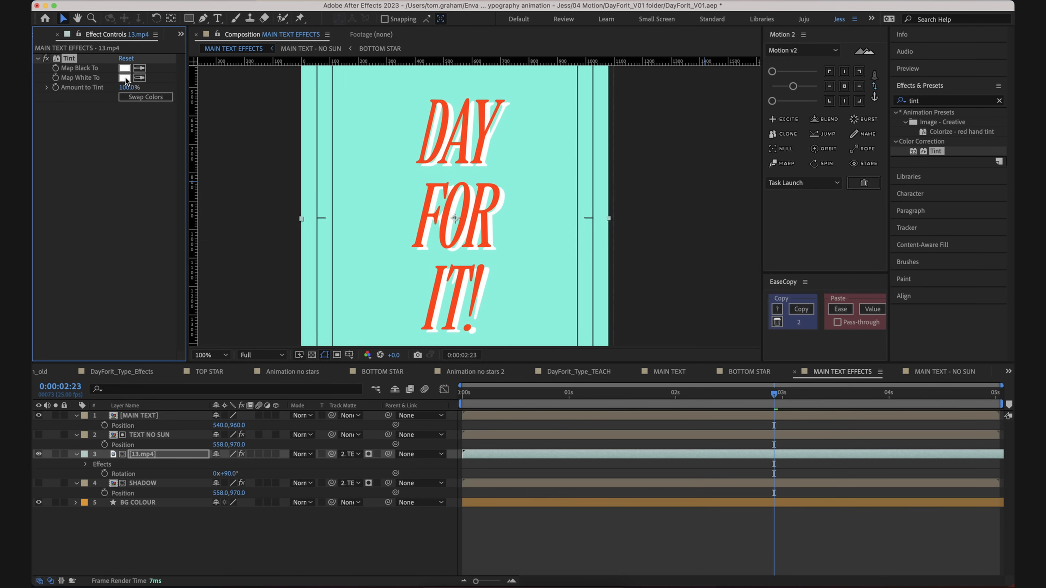
pyautogui.click(126, 77)
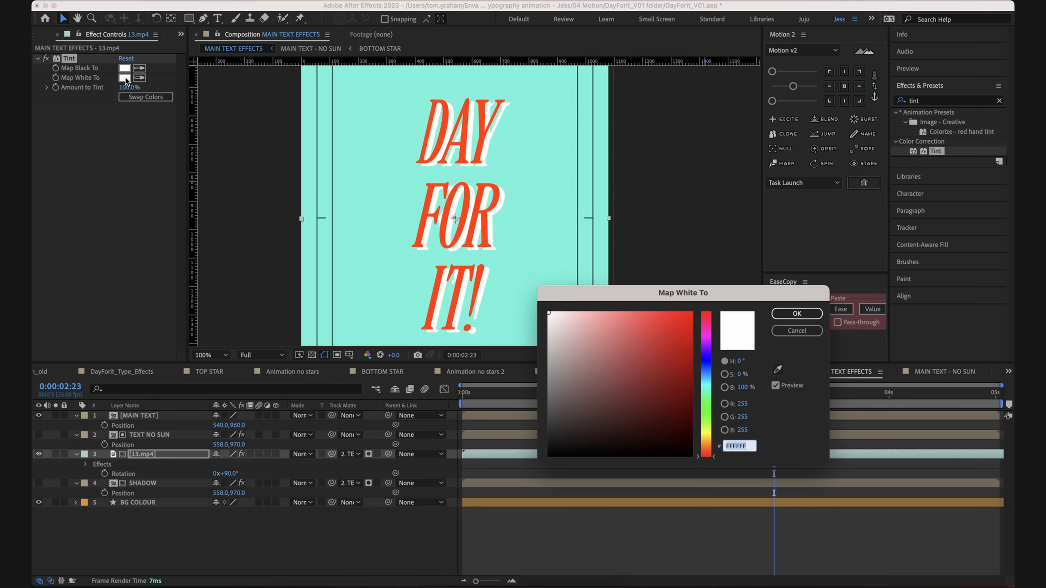
pyautogui.click(778, 370)
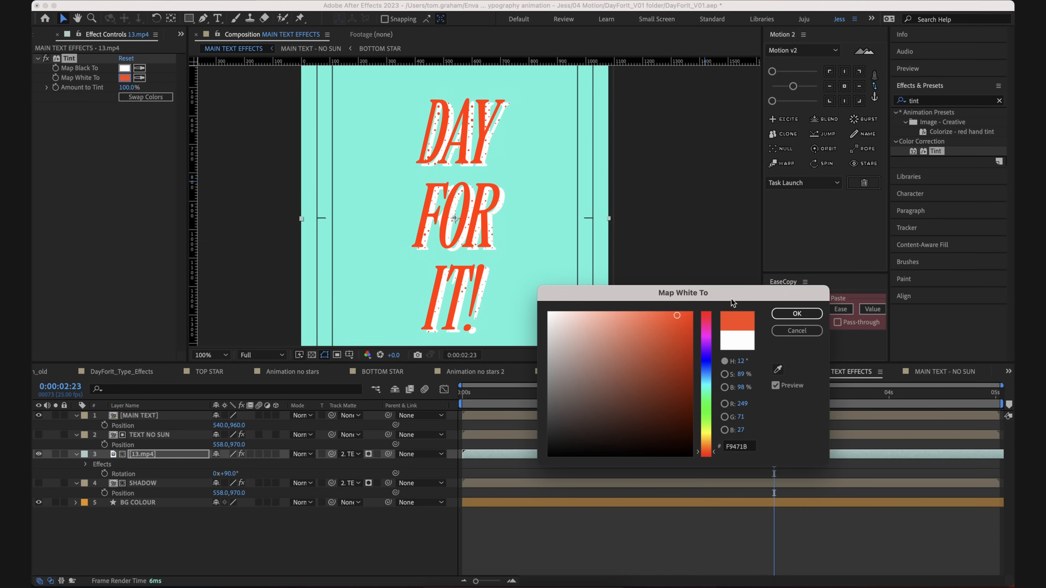
pyautogui.click(797, 314)
# - Preview the tinted shadow from 0:00:00:15 and examine its speckles around the small lettering at 0:00:02:14
pyautogui.click(527, 403)
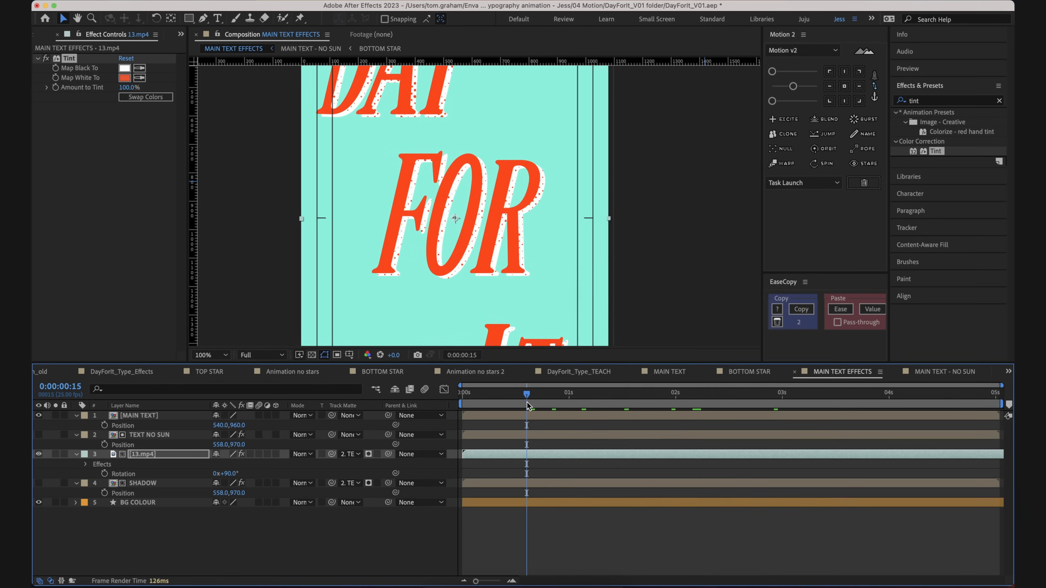
pyautogui.press('space')
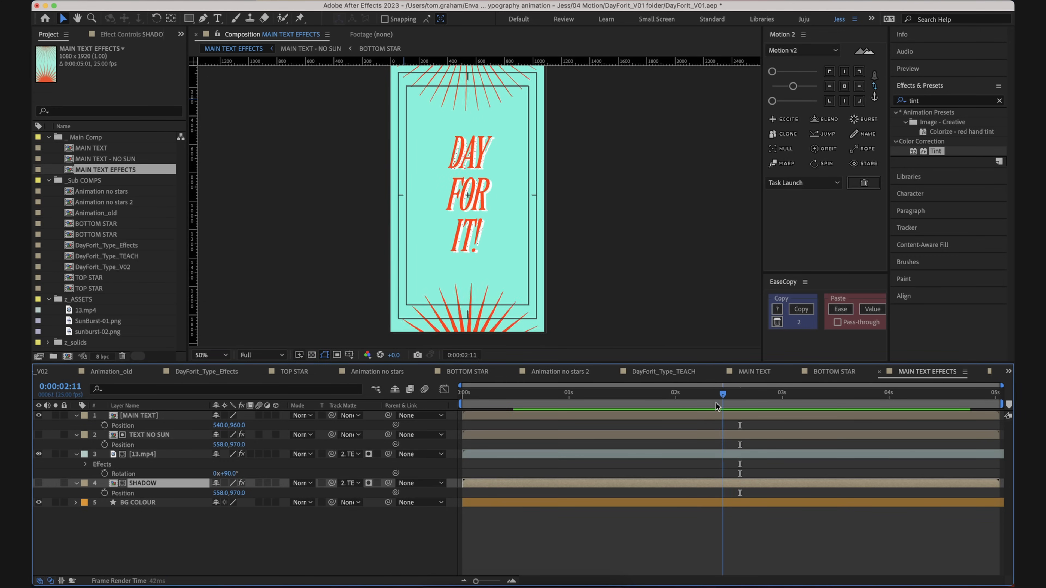
pyautogui.moveTo(716, 403); pyautogui.dragTo(736, 424)
pyautogui.scroll(1, 423, 148)
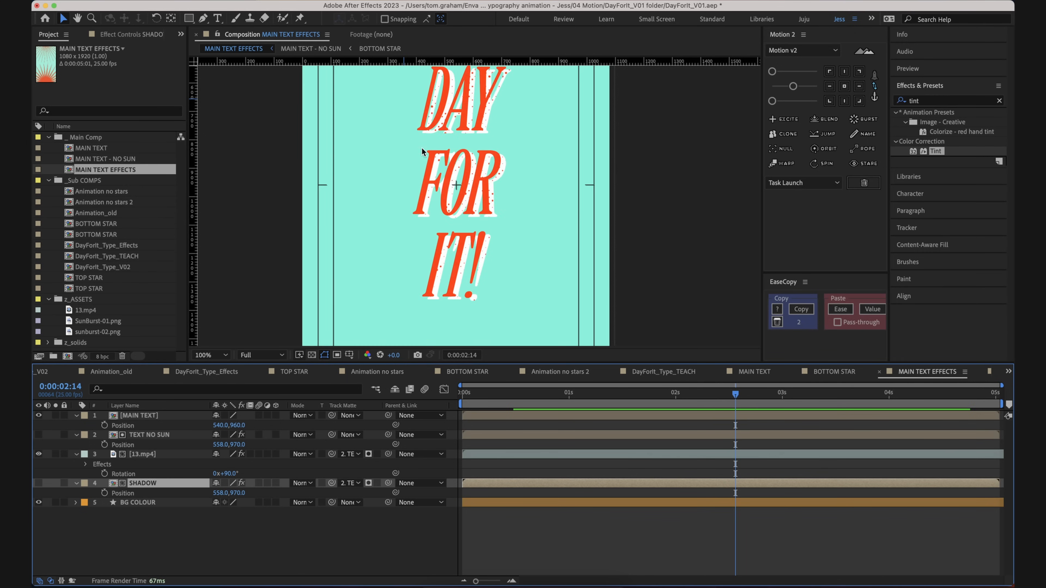
pyautogui.scroll(3, 453, 164)
pyautogui.scroll(-2, 518, 245)
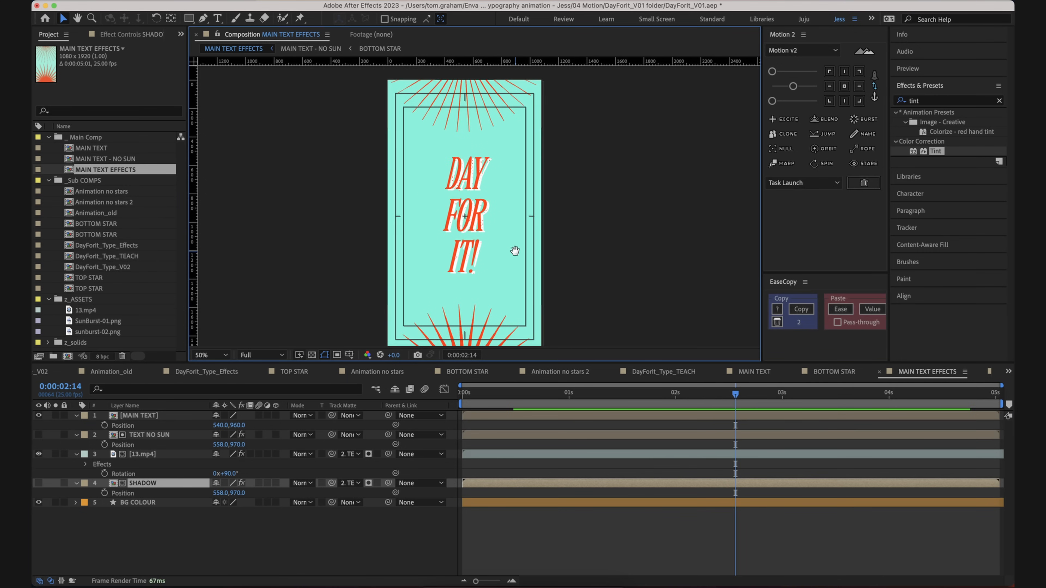
# - Start animating the Position of the TEXT NO SUN layer with a keyframe at 0:00:02:14
pyautogui.click(163, 437)
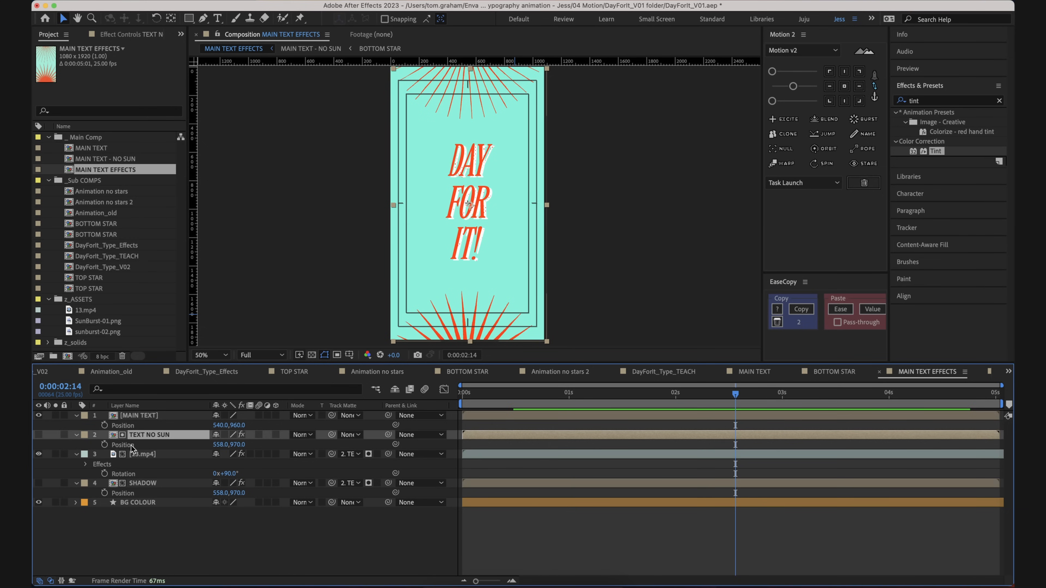
pyautogui.click(104, 445)
pyautogui.click(104, 445)
pyautogui.click(146, 458)
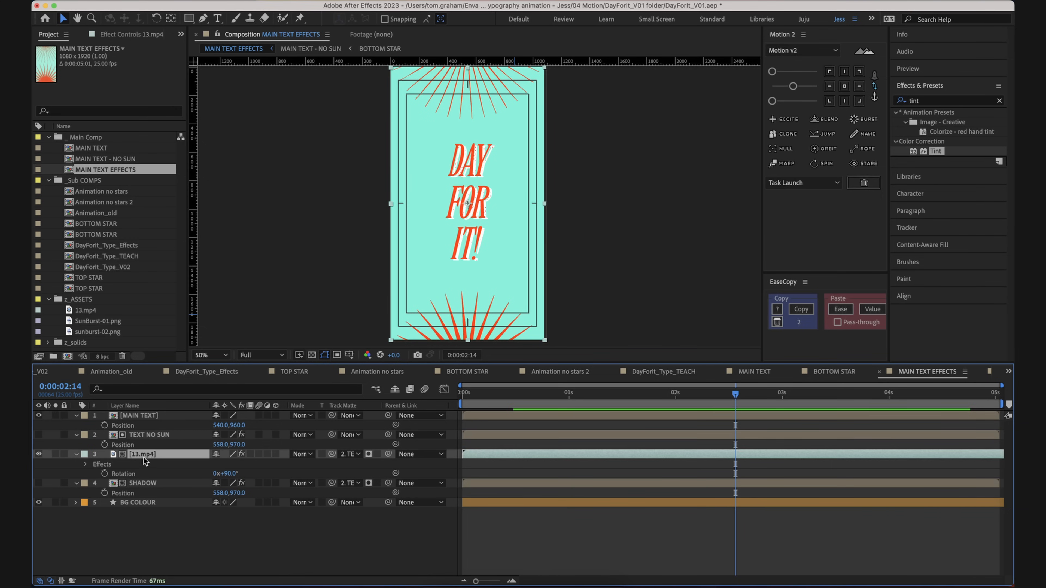
pyautogui.click(151, 436)
pyautogui.click(104, 445)
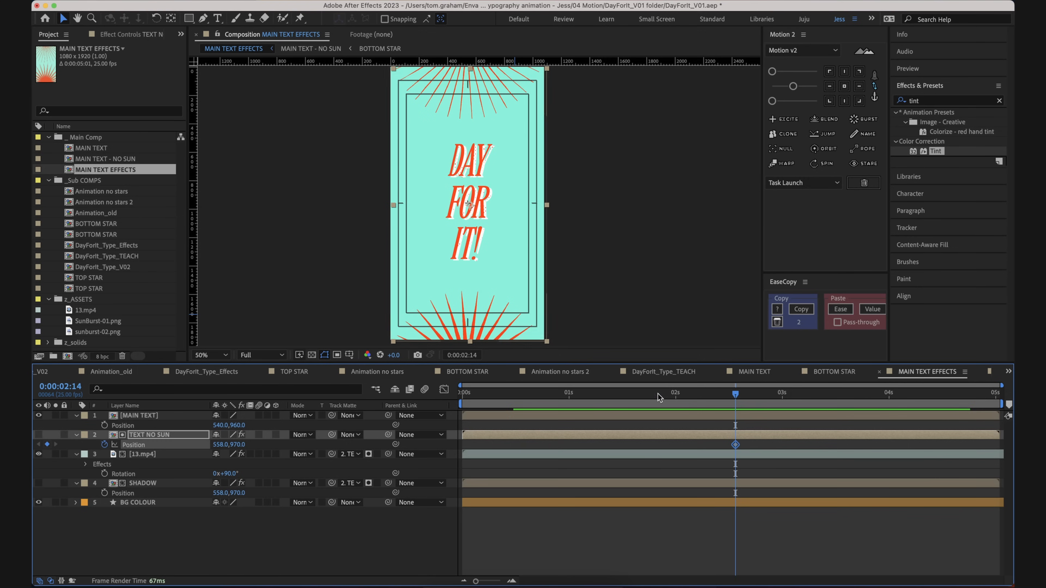
# - Check the scale timing in MAIN TEXT - NO SUN, add a TEXT NO SUN Position keyframe at 0:00:02:03 and move its second keyframe to 0:00:02:10
pyautogui.doubleClick(706, 435)
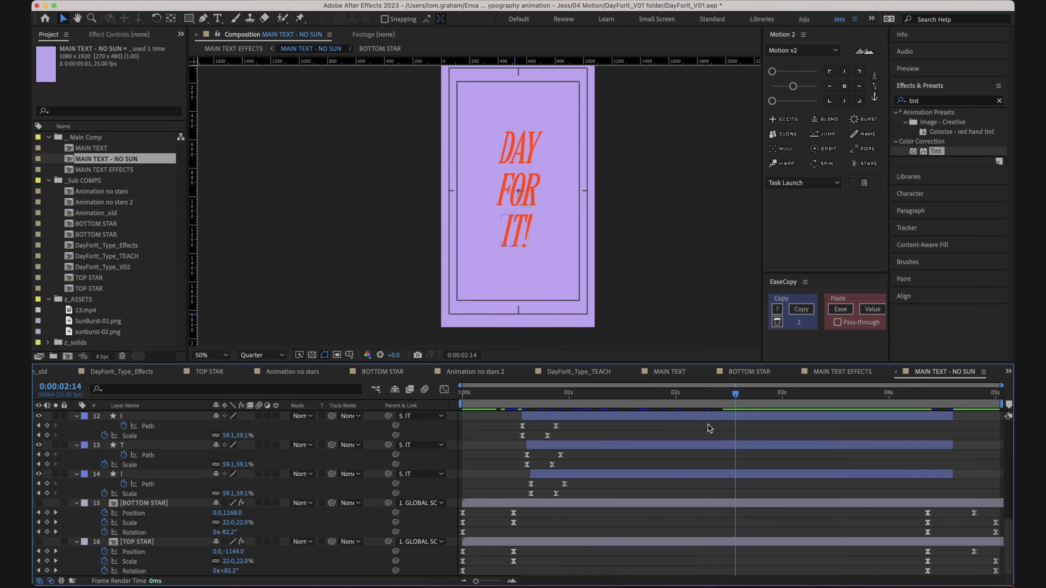
pyautogui.moveTo(721, 405); pyautogui.dragTo(696, 407)
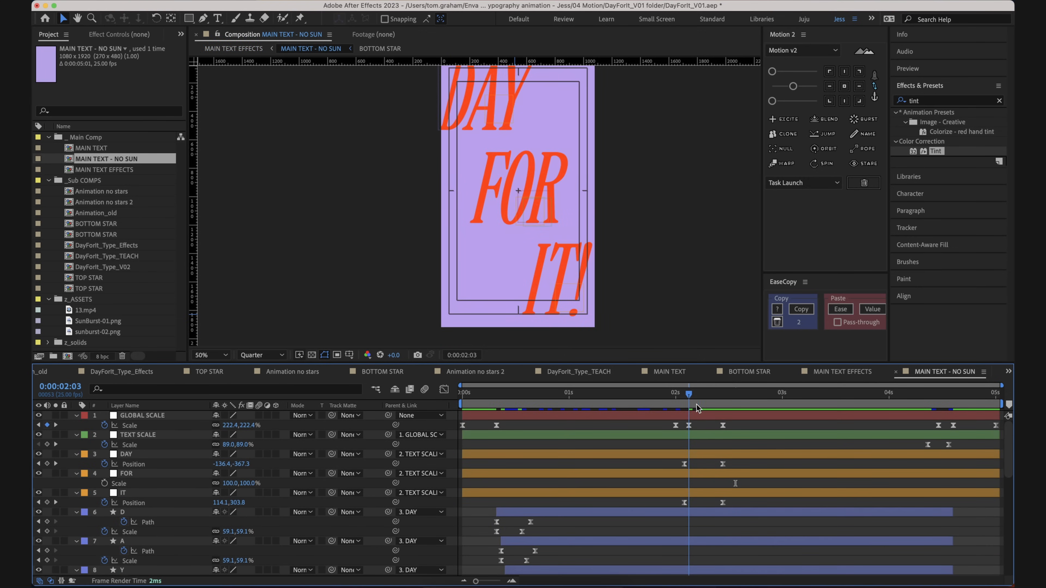
pyautogui.click(255, 50)
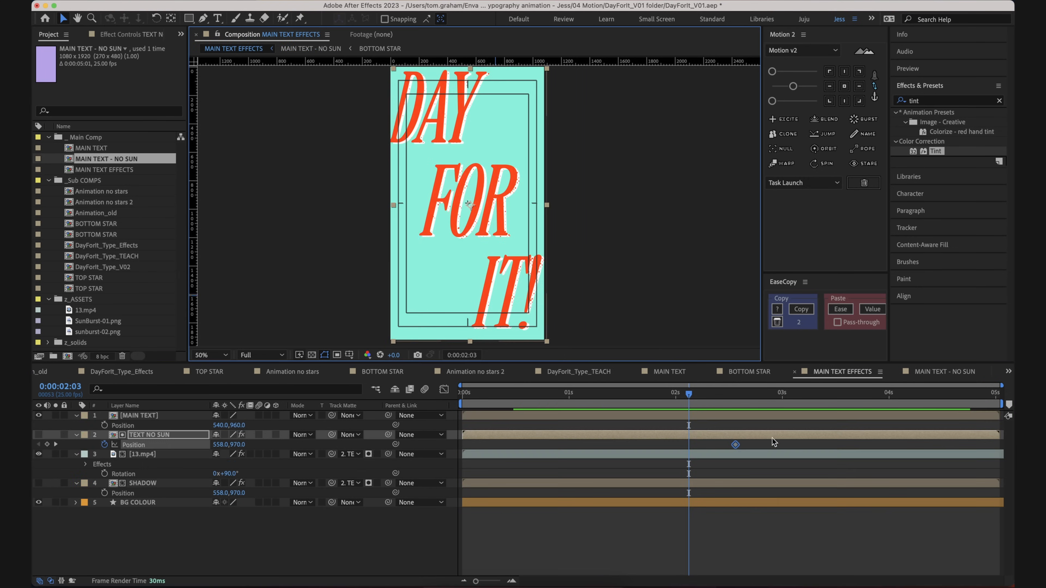
pyautogui.click(46, 444)
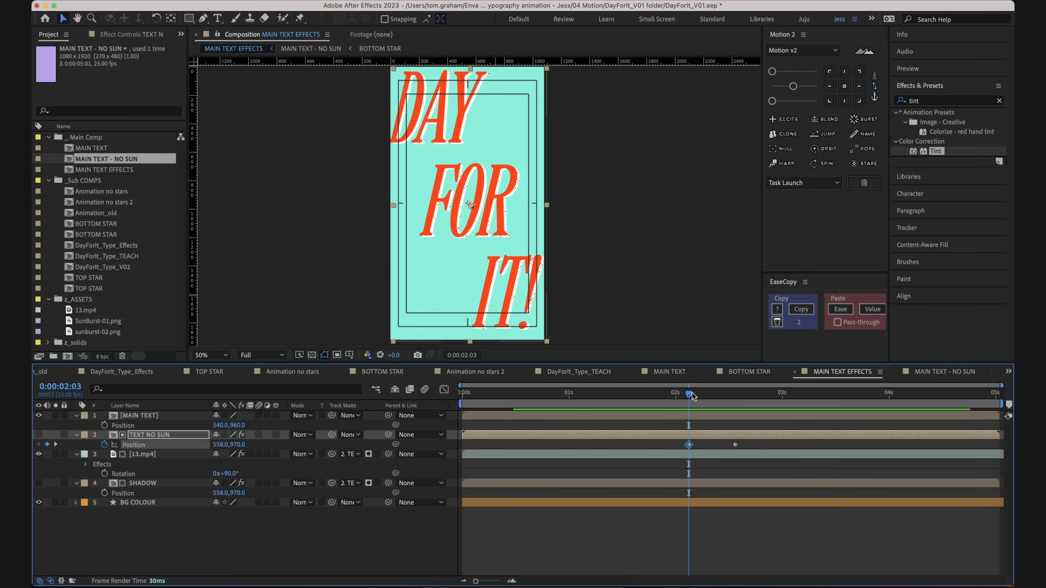
pyautogui.moveTo(692, 395); pyautogui.dragTo(721, 402)
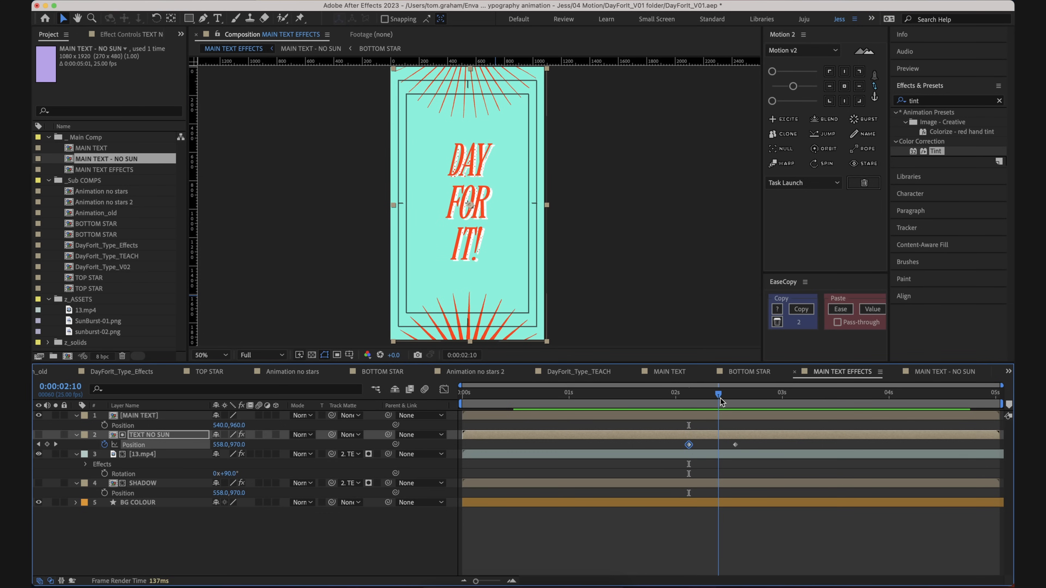
pyautogui.moveTo(732, 445); pyautogui.dragTo(719, 446)
# - Reduce the shadow offset at 0:00:02:10 by nudging the TEXT NO SUN Position to 546.0, 966.0
pyautogui.press('/')
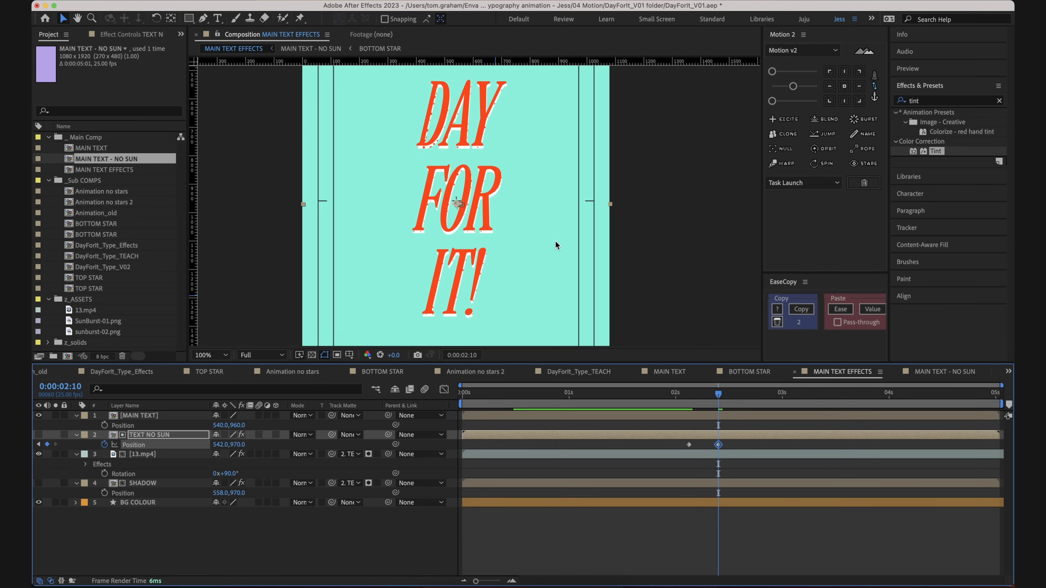
pyautogui.press('Right')
pyautogui.press('Right')
pyautogui.press('Right')
pyautogui.press('Right')
pyautogui.press('Right')
pyautogui.press('Right')
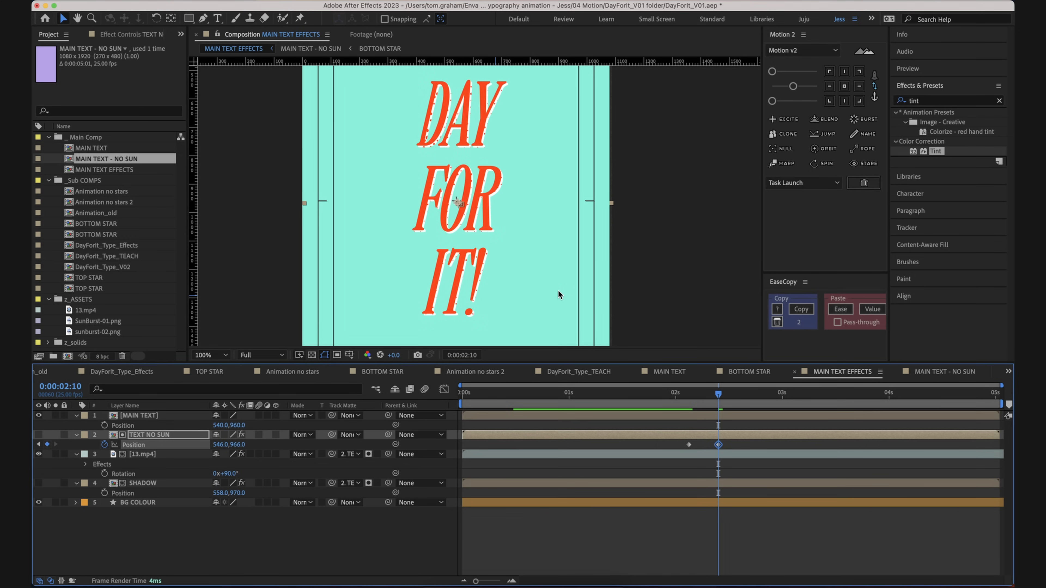
pyautogui.click(669, 491)
# - Preview the shadow offset animation around 0:00:02:01 and from the start of the composition
pyautogui.press(',')
pyautogui.press(',')
pyautogui.press('space')
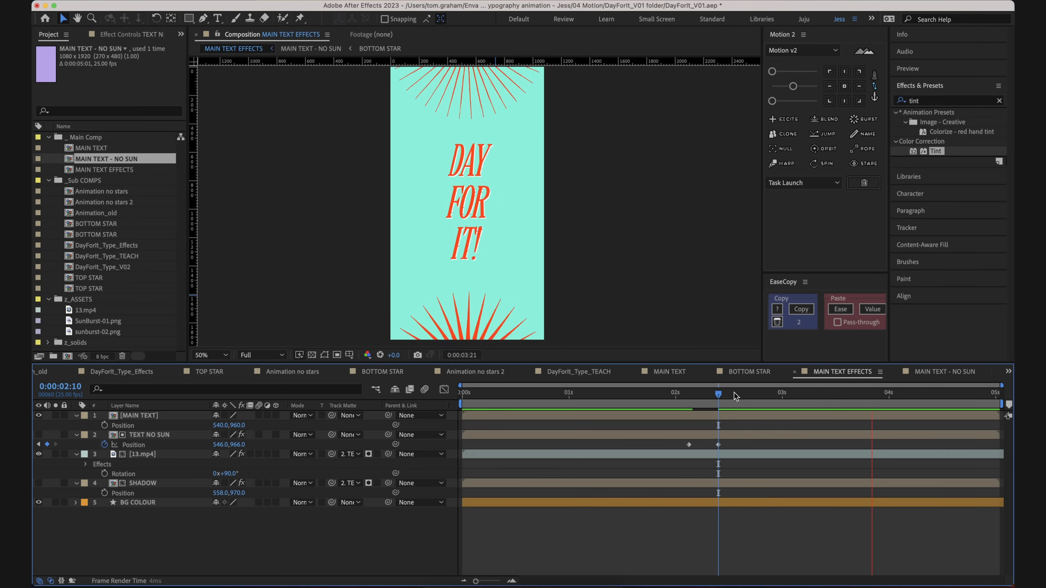
pyautogui.moveTo(738, 396); pyautogui.dragTo(681, 396)
pyautogui.press('space')
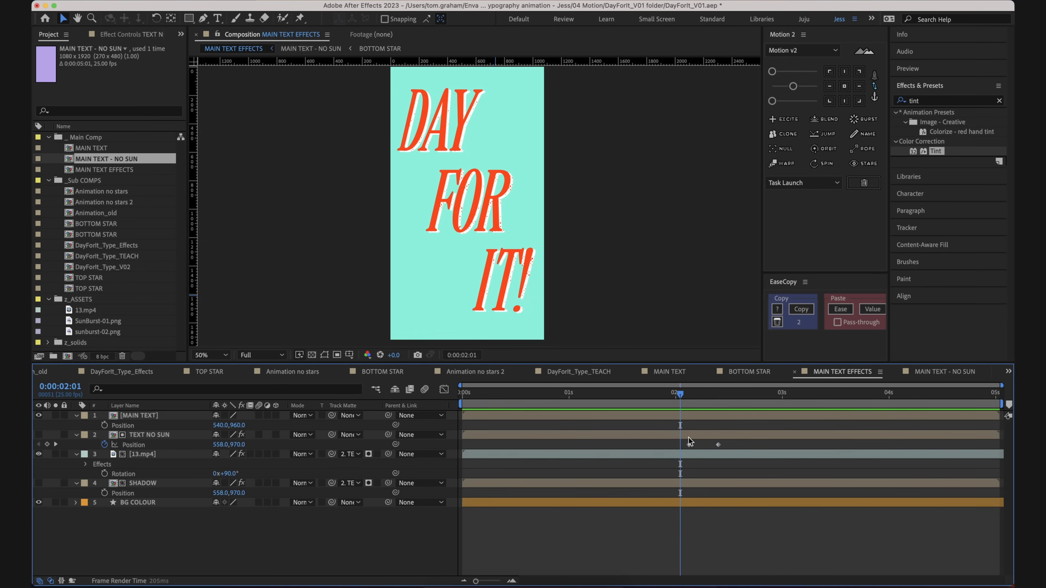
pyautogui.press('space')
pyautogui.press('Home')
pyautogui.press('space')
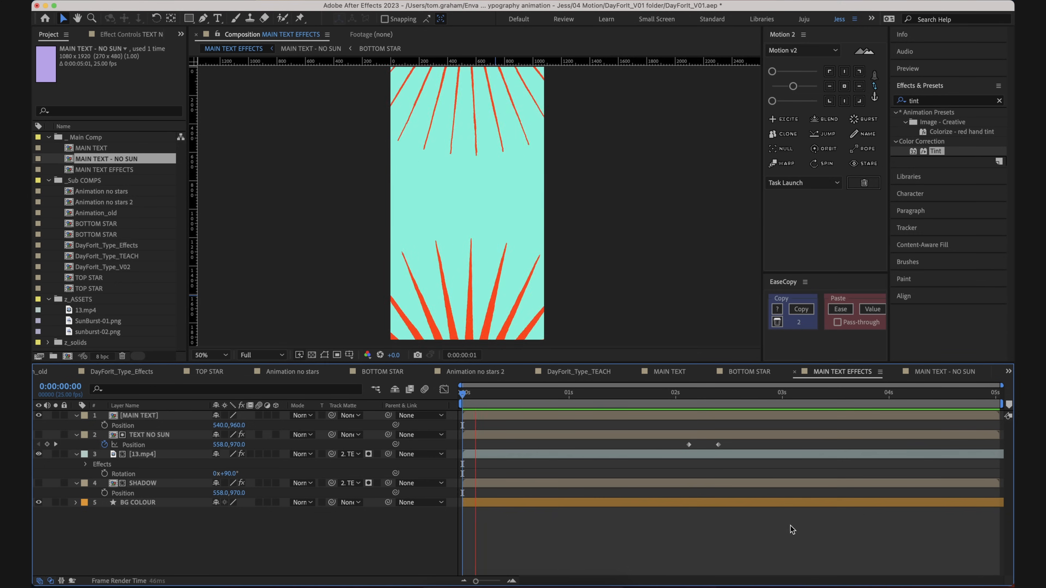
pyautogui.click(692, 501)
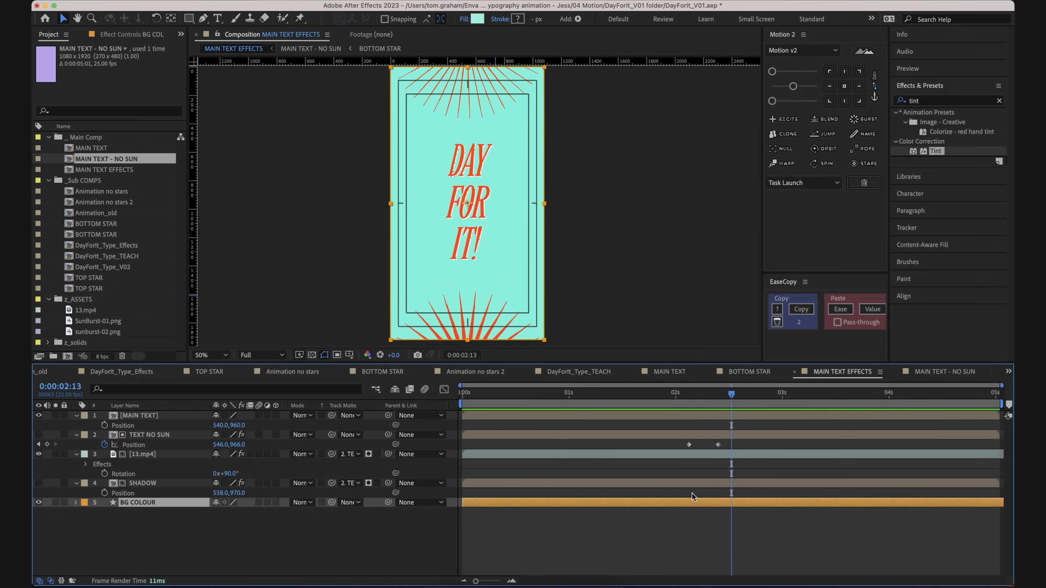
pyautogui.click(711, 563)
pyautogui.rightClick(631, 522)
pyautogui.click(583, 526)
pyautogui.click(169, 436)
pyautogui.click(167, 454)
pyautogui.click(165, 484)
pyautogui.click(151, 417)
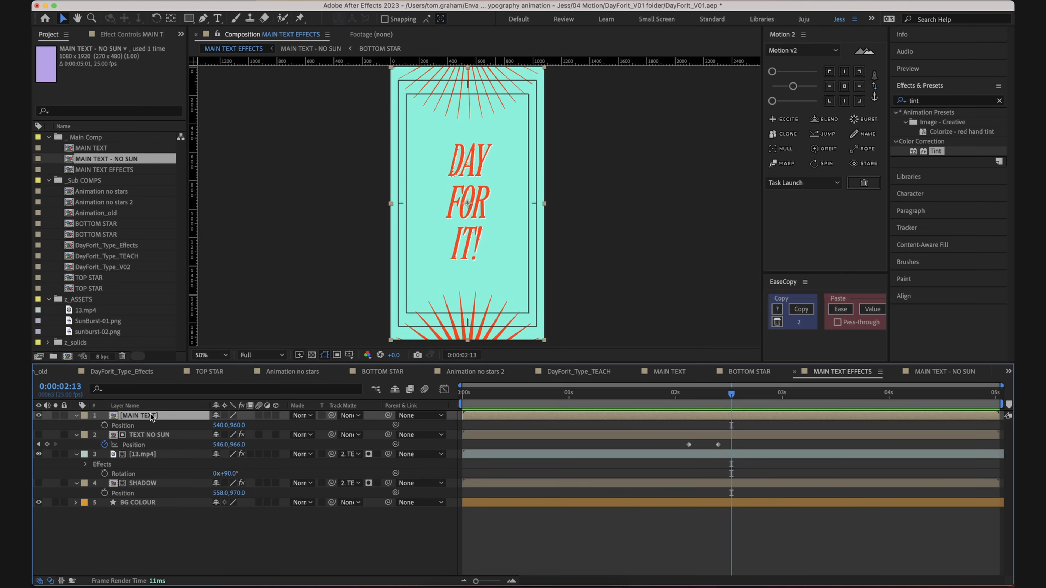
# - Open the TOP STAR composition nested inside MAIN TEXT
pyautogui.doubleClick(158, 415)
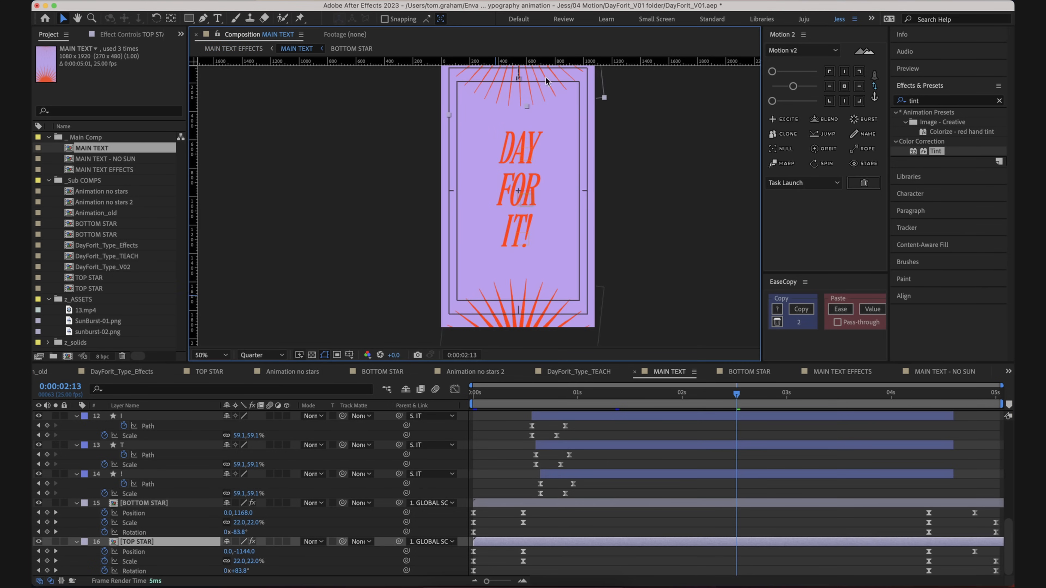
pyautogui.doubleClick(552, 89)
pyautogui.scroll(-3, 544, 272)
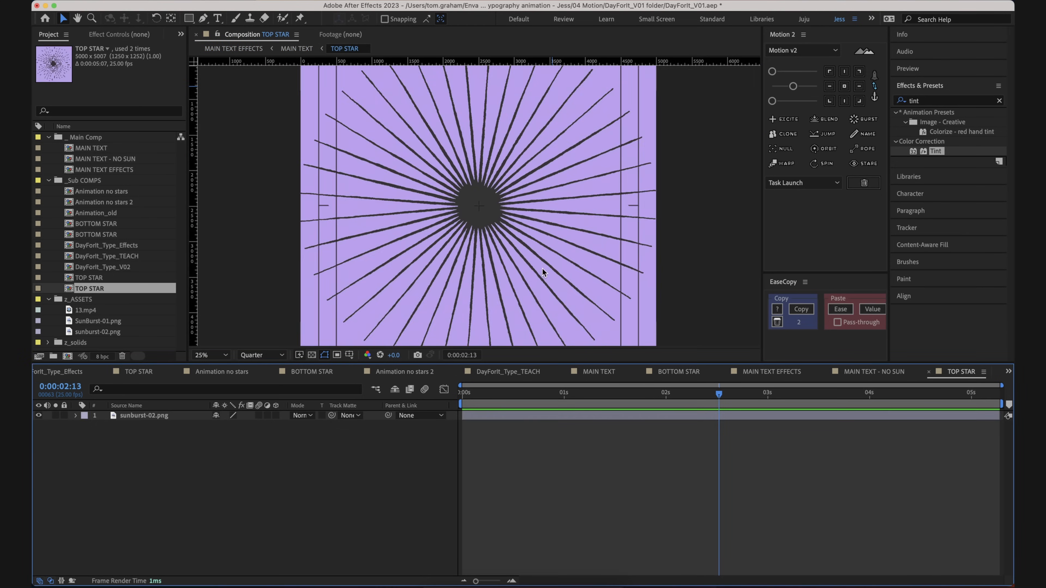
# - Find the Turbulent Displace effect and apply it to the sunburst-02.png layer in TOP STAR
pyautogui.click(524, 418)
pyautogui.doubleClick(914, 101)
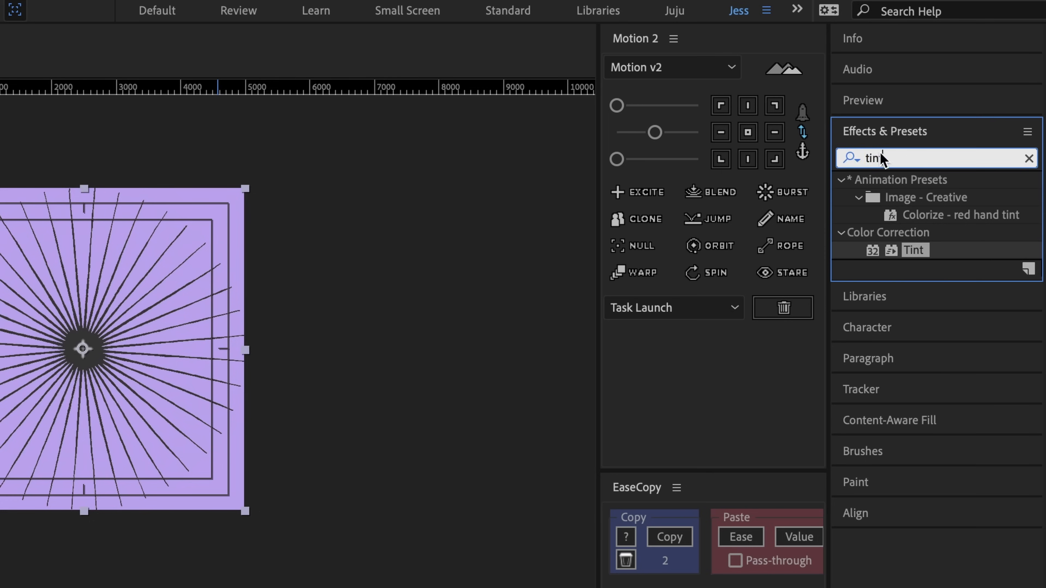
pyautogui.write('turb')
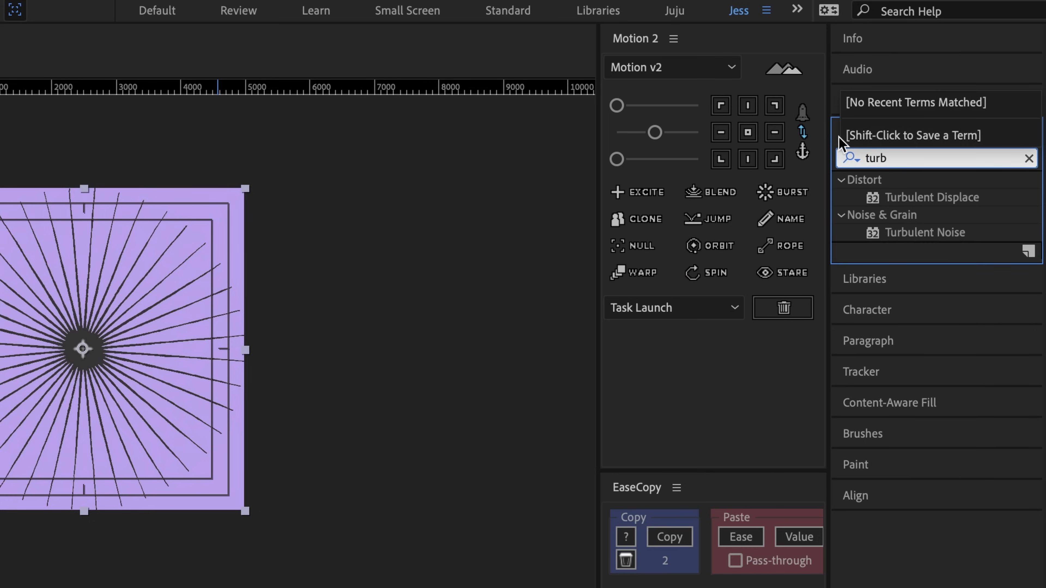
pyautogui.moveTo(938, 199)
pyautogui.mouseDown()
pyautogui.moveTo(614, 531)
pyautogui.moveTo(672, 418)
pyautogui.mouseUp()
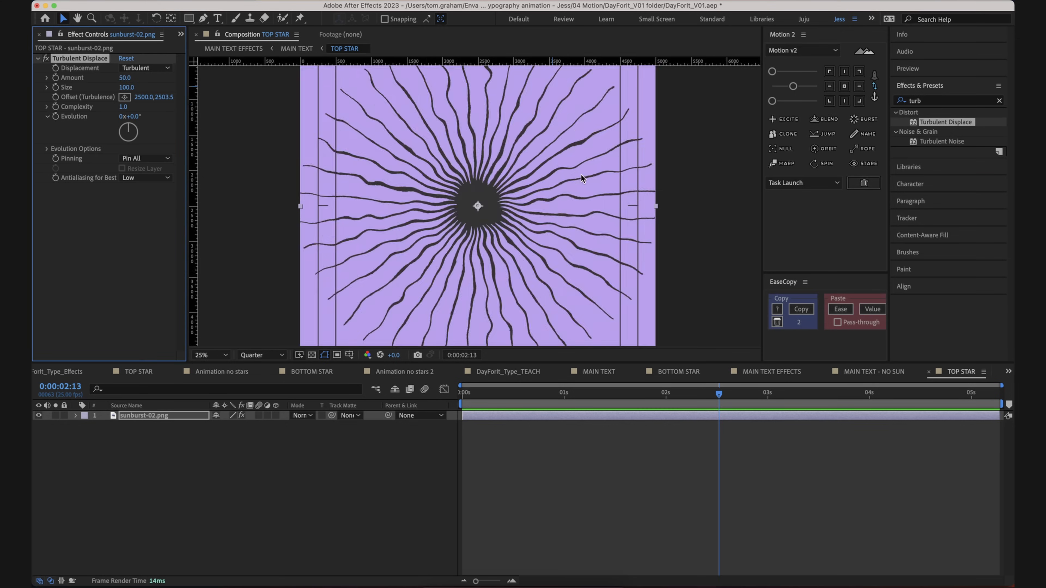
# - Go to 0:00:00:00 and set the sunburst's Turbulent Displace Amount to 42 and Size to 267
pyautogui.press('space')
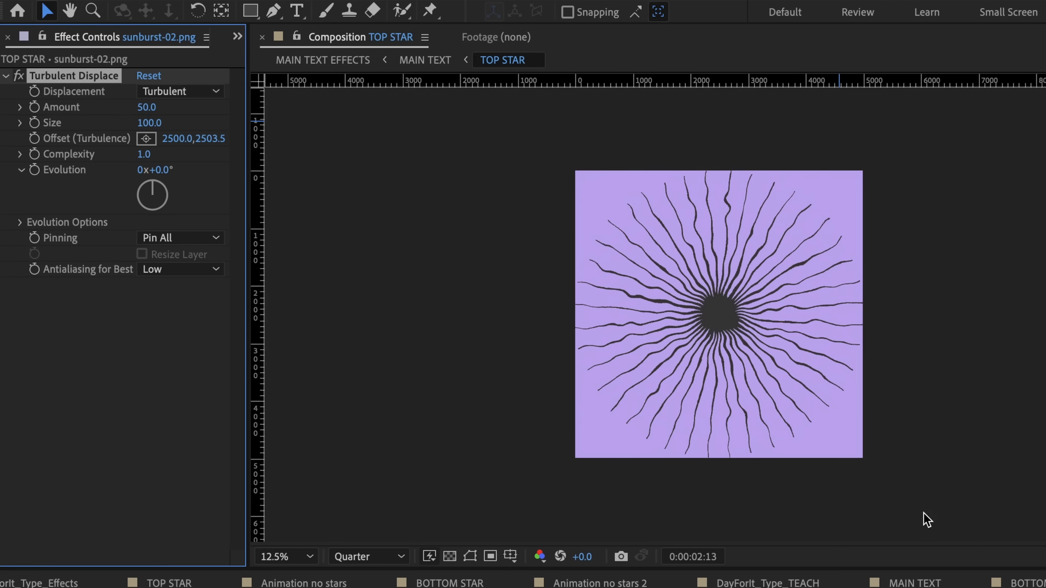
pyautogui.press('space')
pyautogui.click(857, 587)
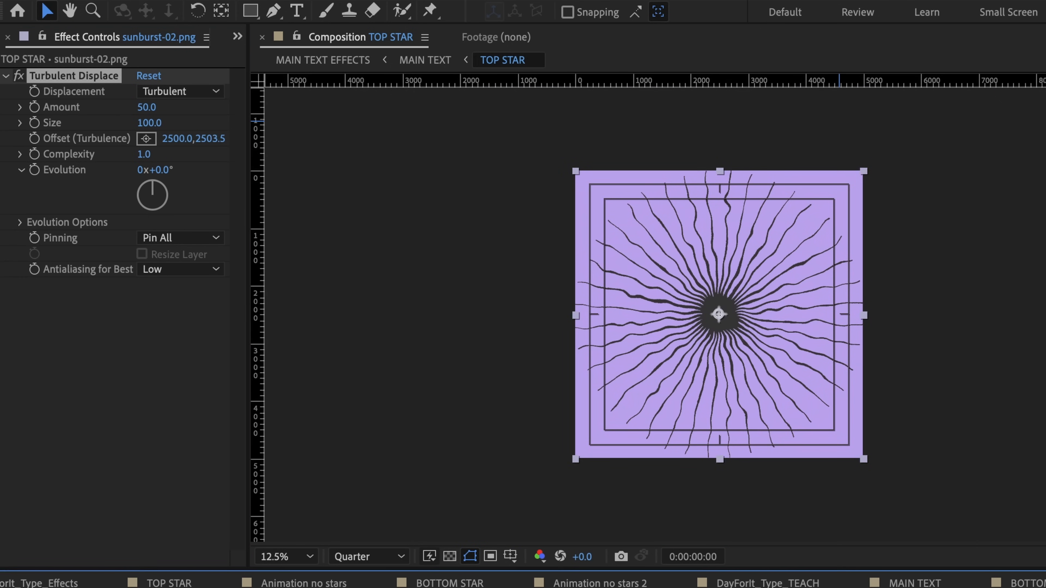
pyautogui.press('.')
pyautogui.moveTo(153, 110); pyautogui.dragTo(313, 136)
pyautogui.click(47, 202)
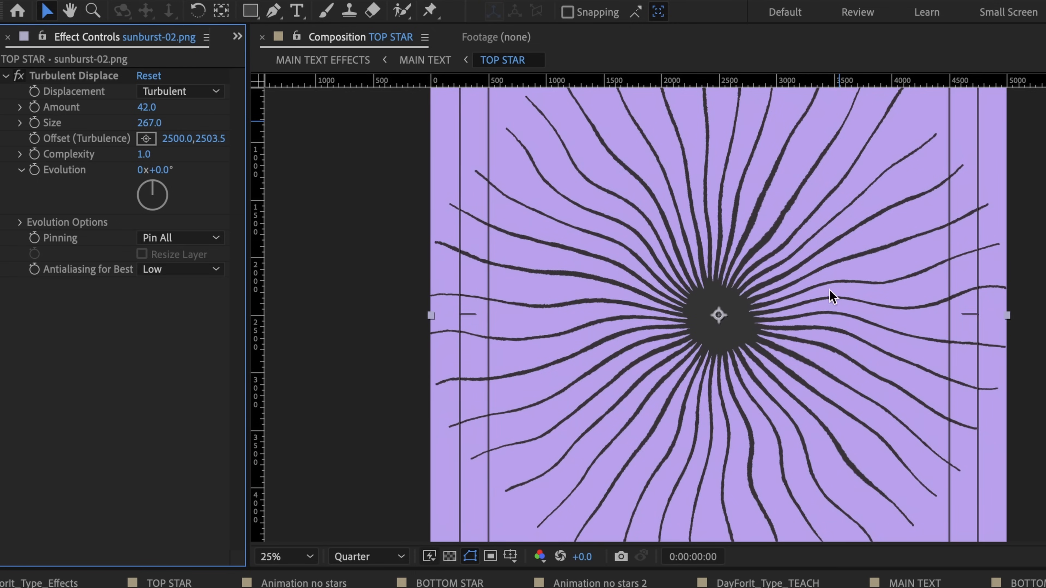
pyautogui.press(',')
# - Try out higher Turbulent Displace Evolution values, up to about 1x+267°, and undo each change
pyautogui.moveTo(162, 173); pyautogui.dragTo(762, 246)
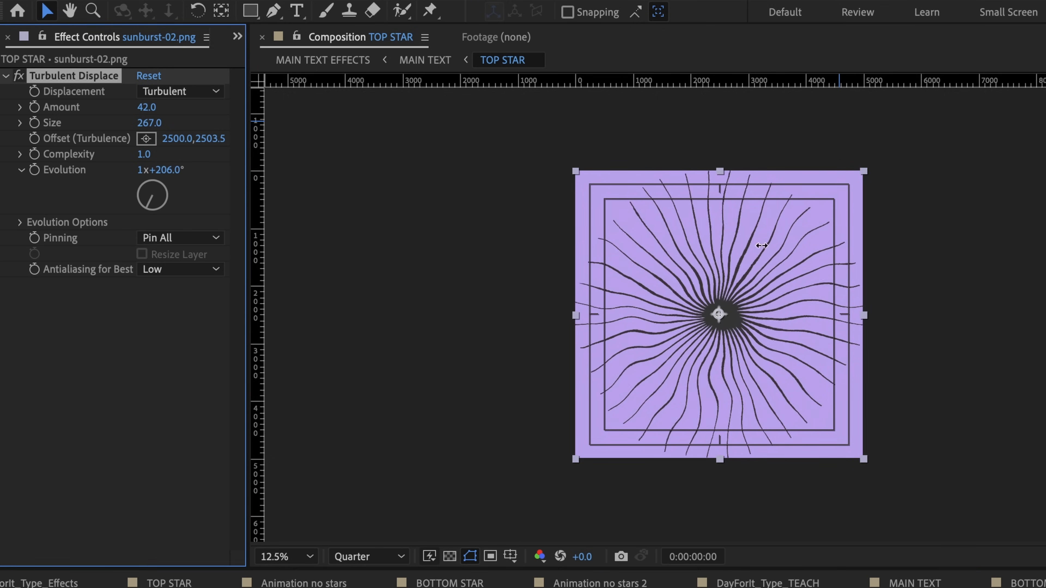
pyautogui.hotkey('ctrl', 'z')
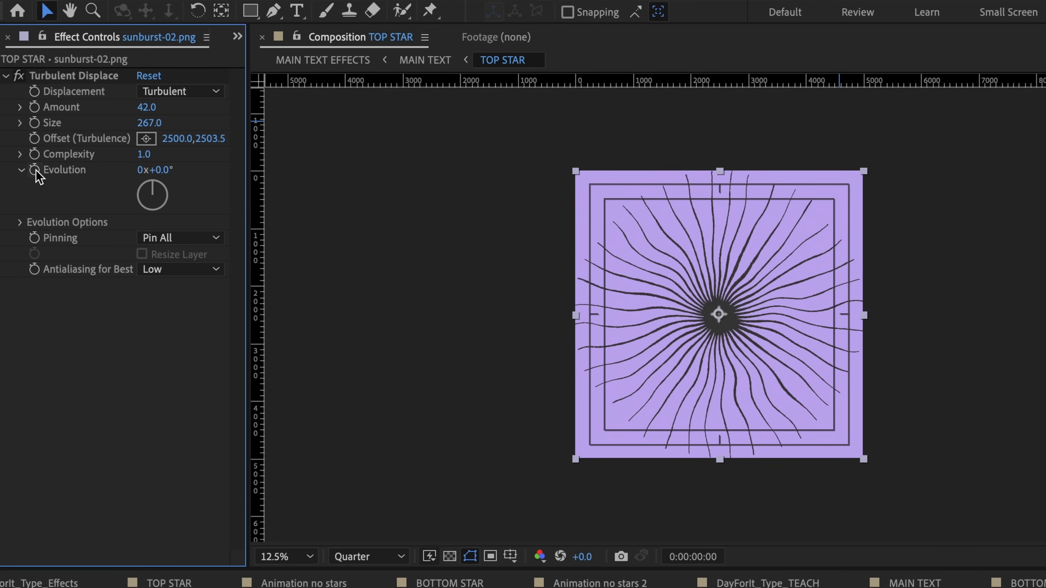
pyautogui.moveTo(156, 171); pyautogui.dragTo(858, 291)
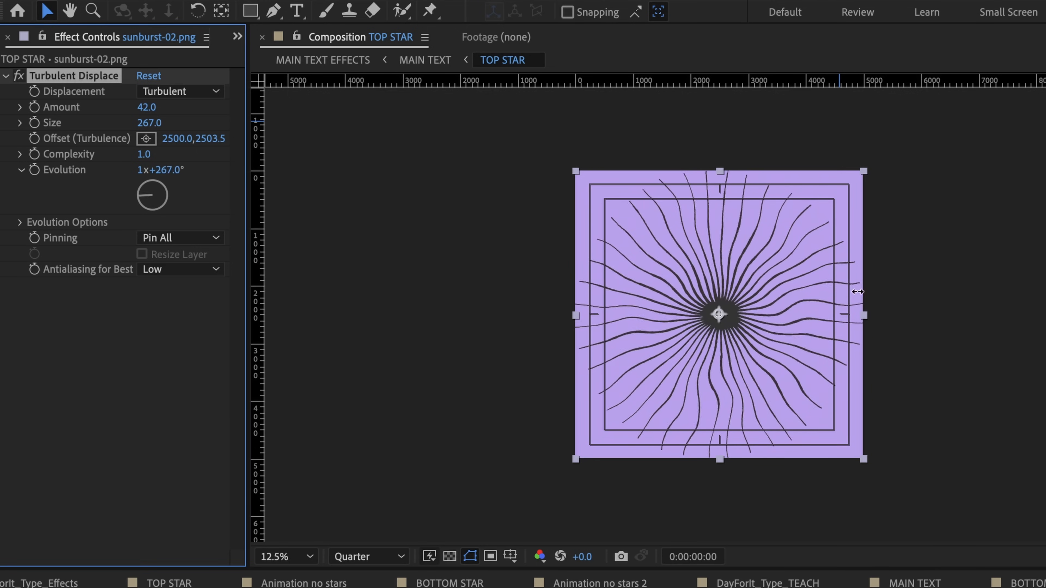
pyautogui.hotkey('ctrl', 'z')
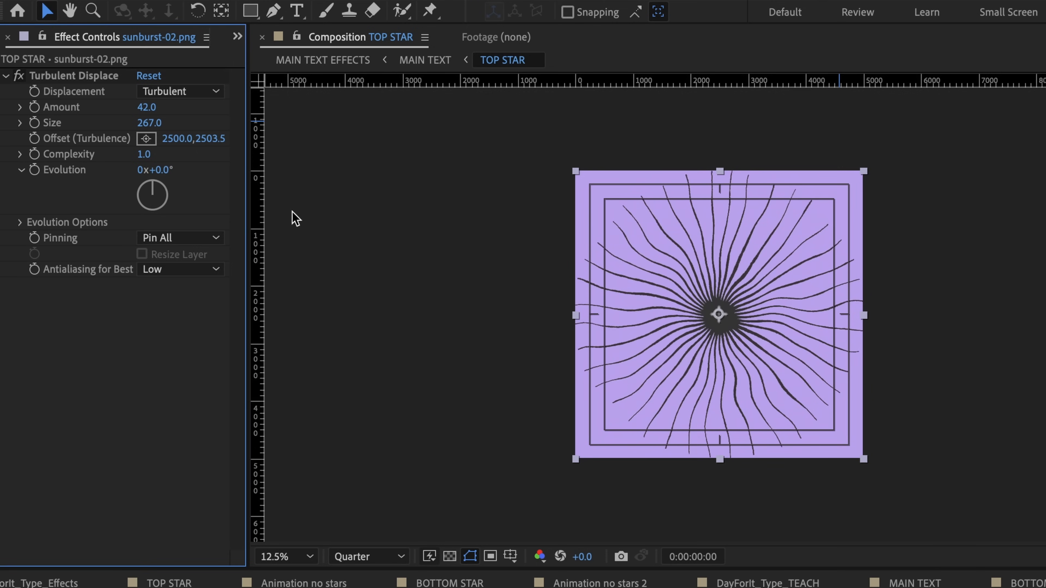
# - Drive the Turbulent Displace Evolution with the expression time*50 and preview the moving rays
pyautogui.keyDown('alt'); pyautogui.click(35, 169); pyautogui.keyUp('alt')
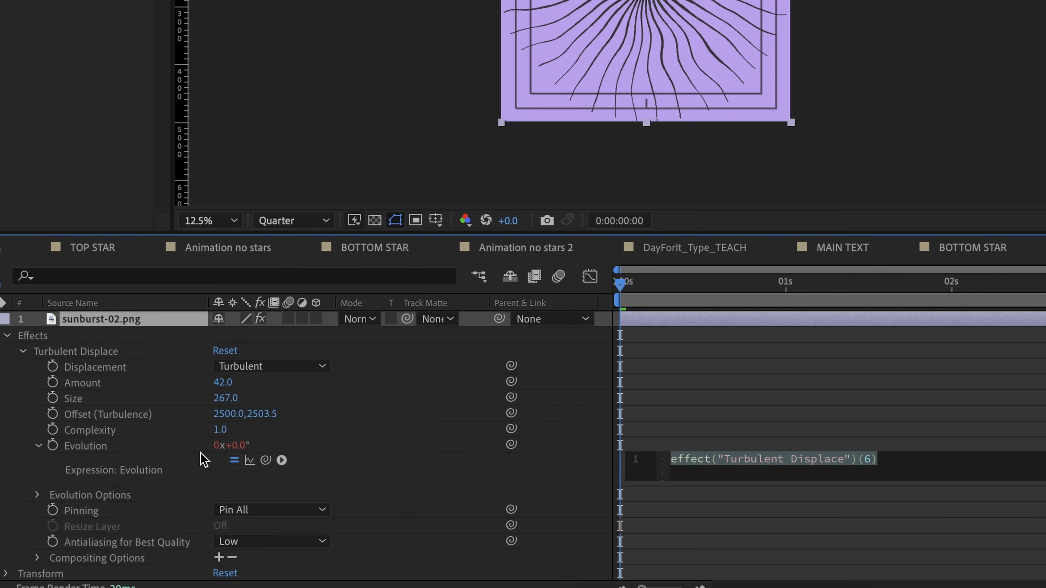
pyautogui.write('time')
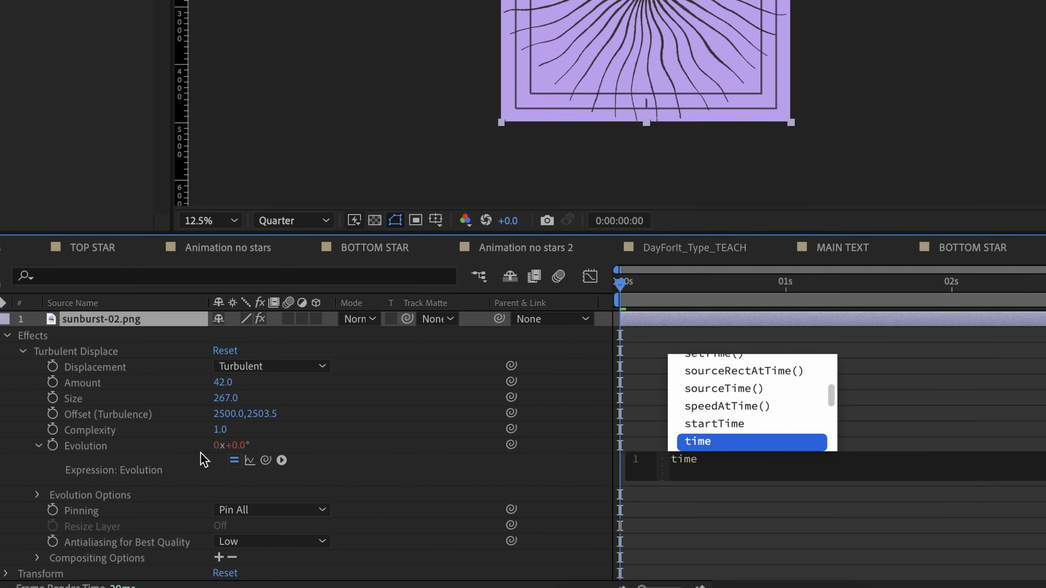
pyautogui.write('*50')
pyautogui.click(745, 383)
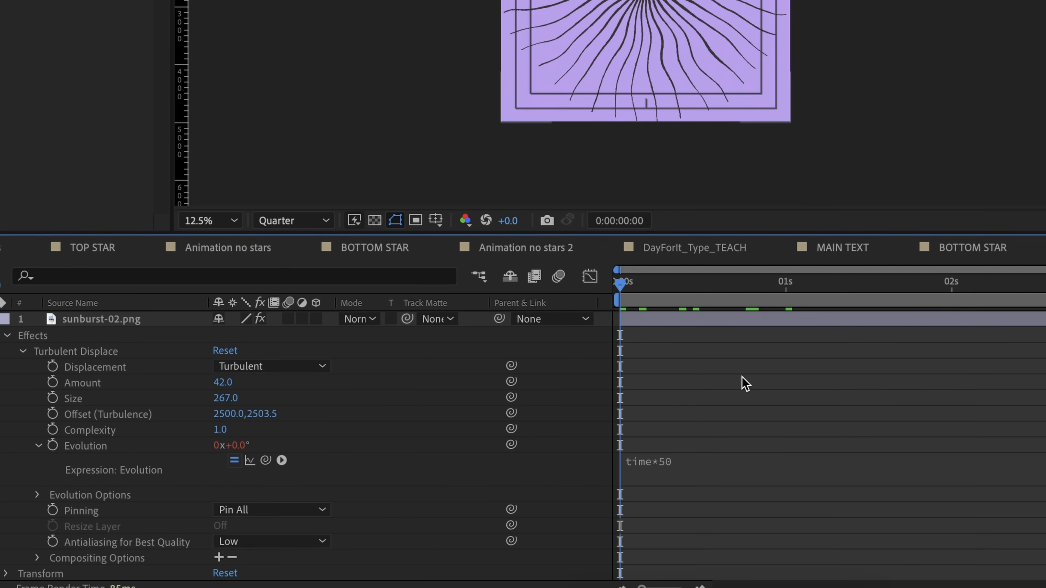
pyautogui.press('space')
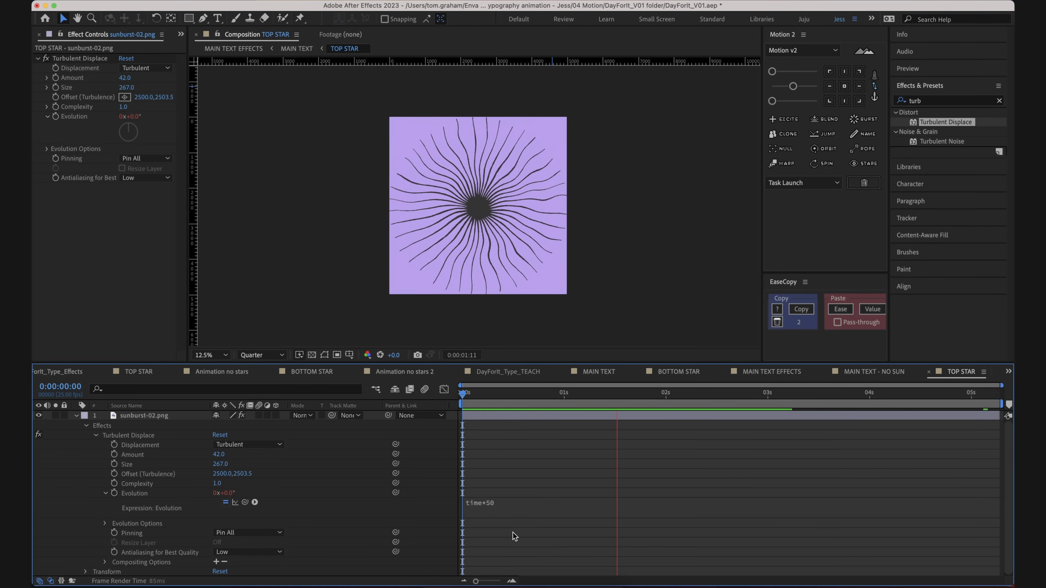
pyautogui.press('space')
pyautogui.press('space')
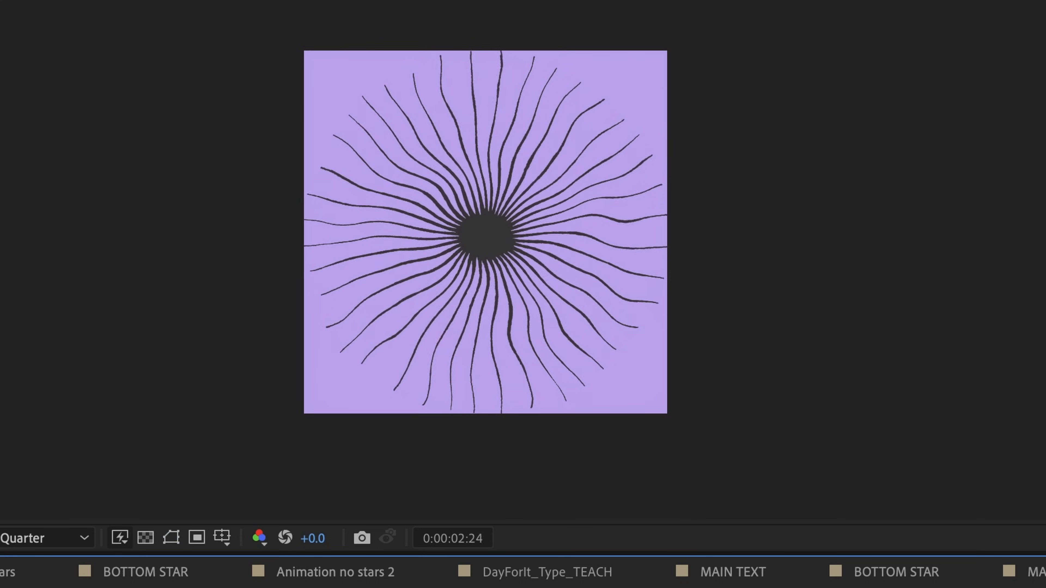
pyautogui.press('space')
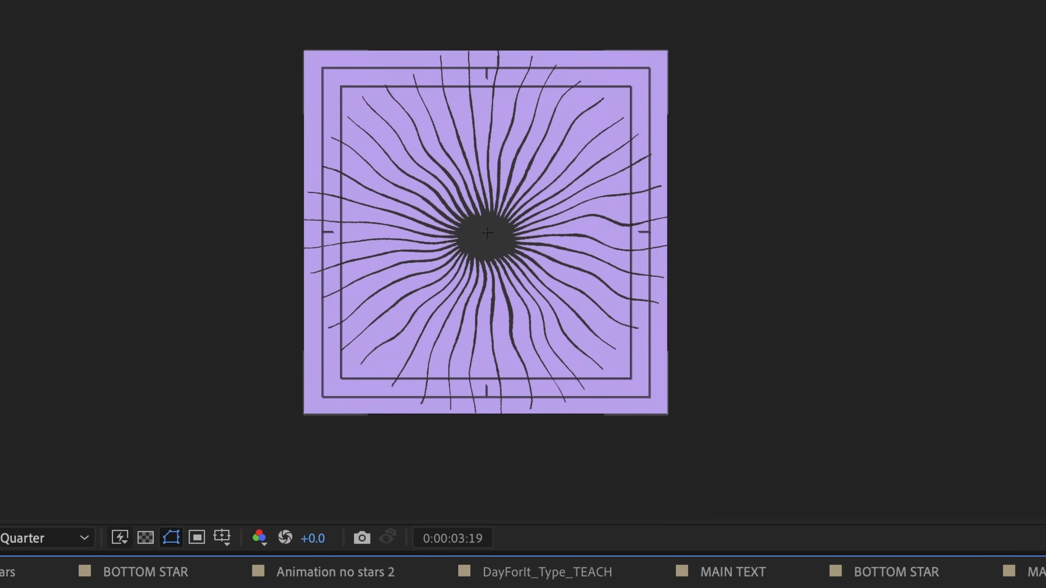
# - Copy the Turbulent Displace effect from sunburst-02.png and open BOTTOM STAR with its SunBurst-01.png layer selected
pyautogui.click(485, 232)
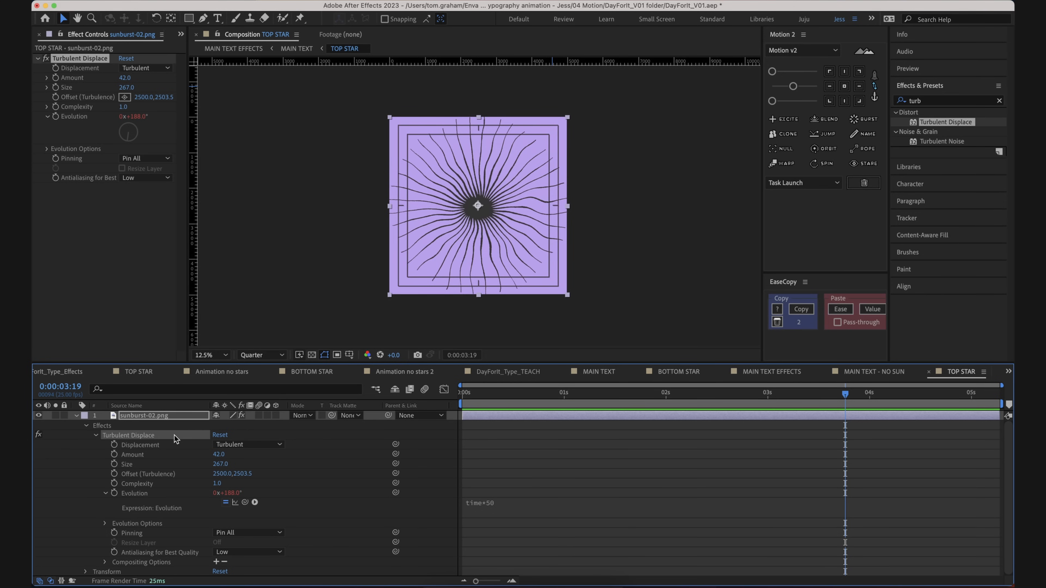
pyautogui.click(303, 50)
pyautogui.doubleClick(564, 504)
pyautogui.click(566, 497)
pyautogui.click(552, 415)
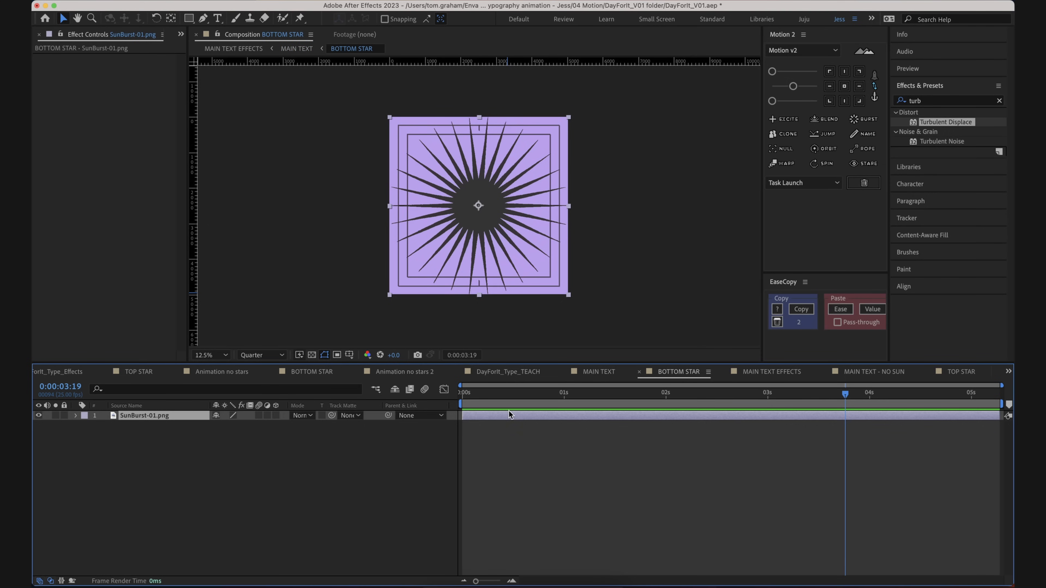
# - Paste the Turbulent Displace effect onto SunBurst-01.png at 0:00:00:00 and preview it
pyautogui.moveTo(515, 394); pyautogui.dragTo(462, 394)
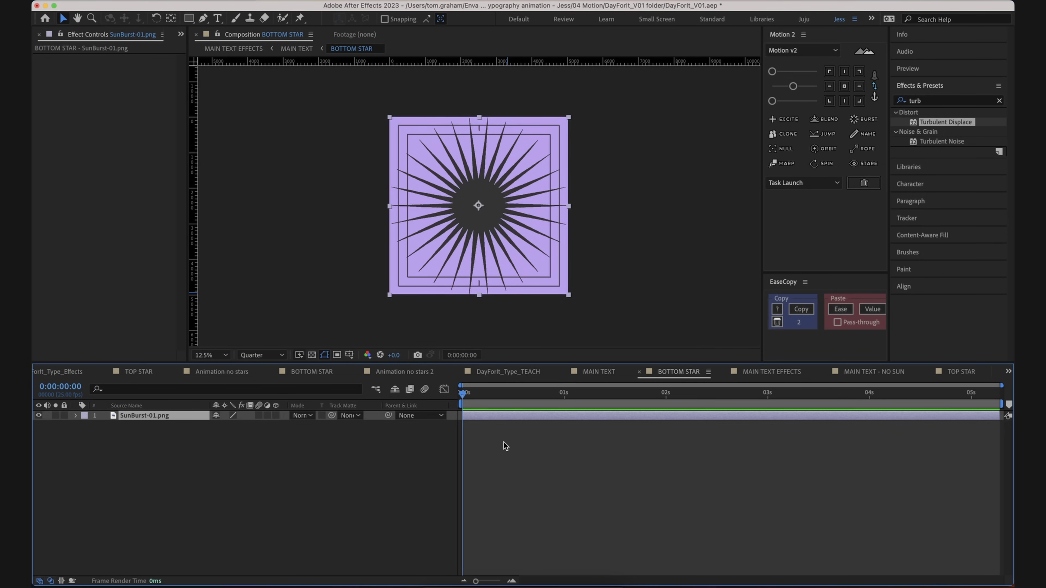
pyautogui.press('super+v')
pyautogui.click(503, 443)
pyautogui.press('space')
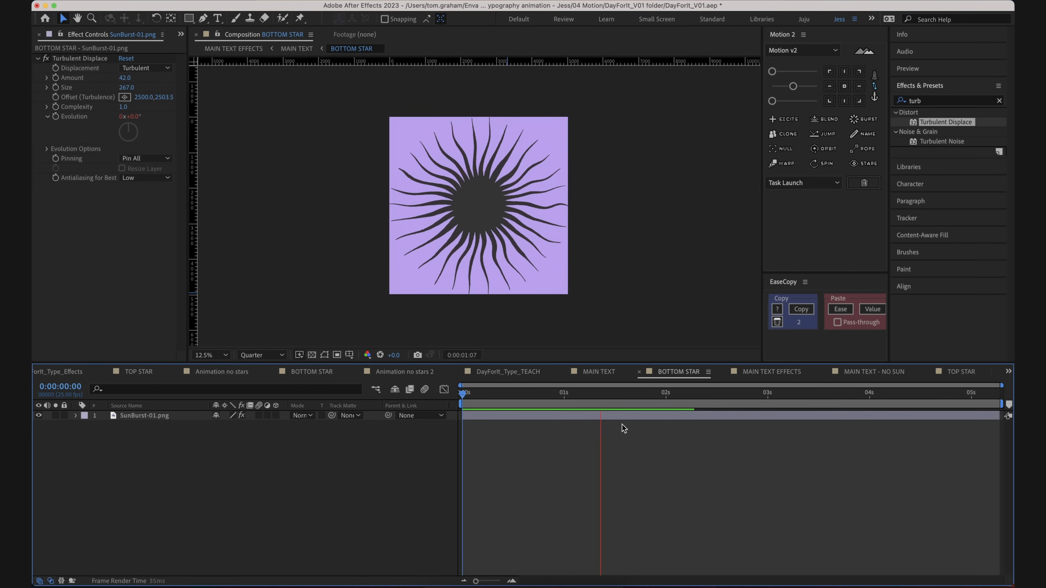
pyautogui.press('space')
# - Return through MAIN TEXT to MAIN TEXT EFFECTS and preview the text animation with the displaced sunbursts
pyautogui.click(297, 49)
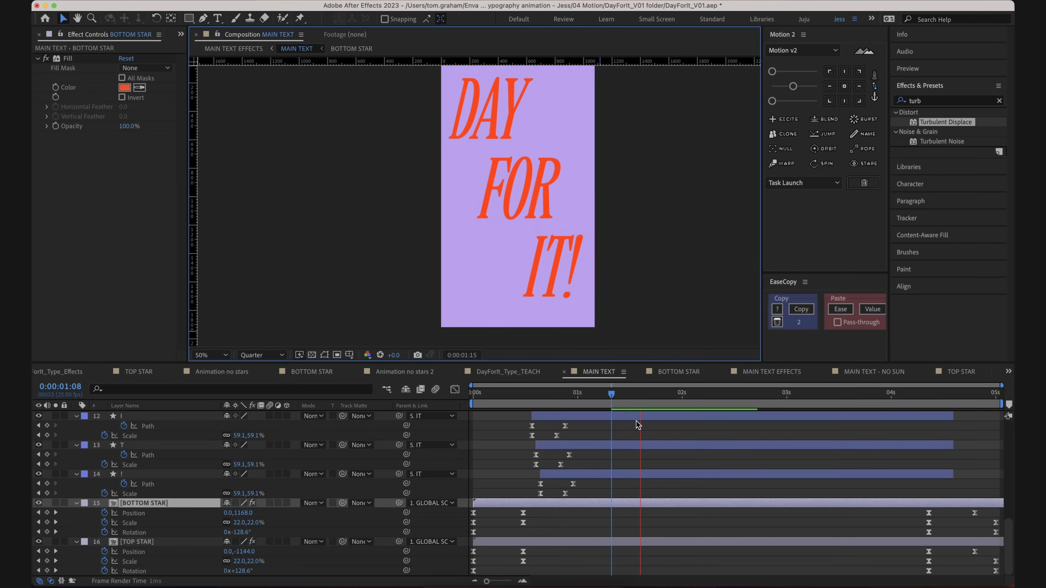
pyautogui.moveTo(587, 397); pyautogui.dragTo(514, 398)
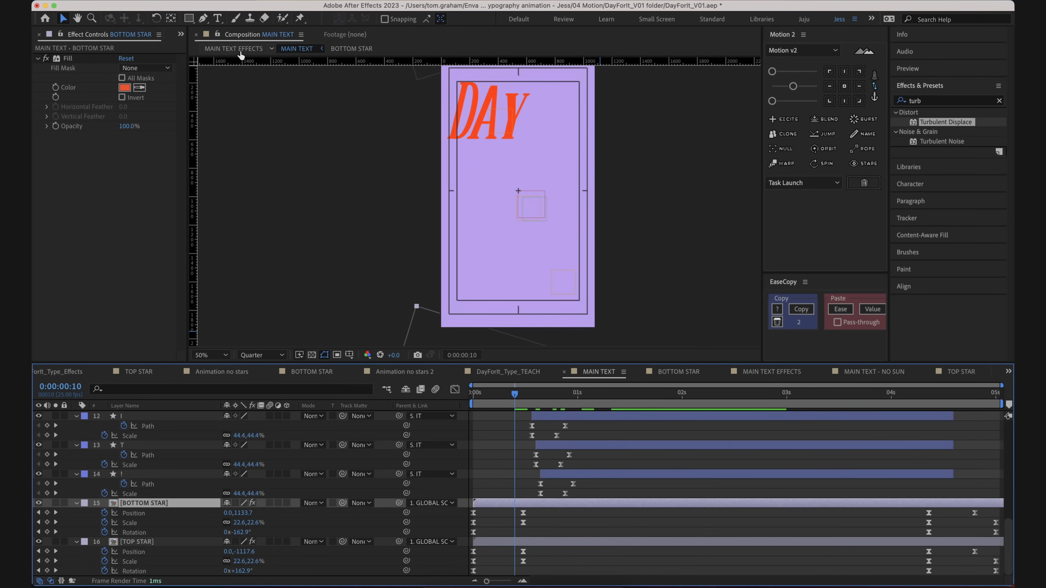
pyautogui.click(239, 51)
pyautogui.moveTo(552, 397); pyautogui.dragTo(662, 402)
pyautogui.press('super+s')
pyautogui.press("'")
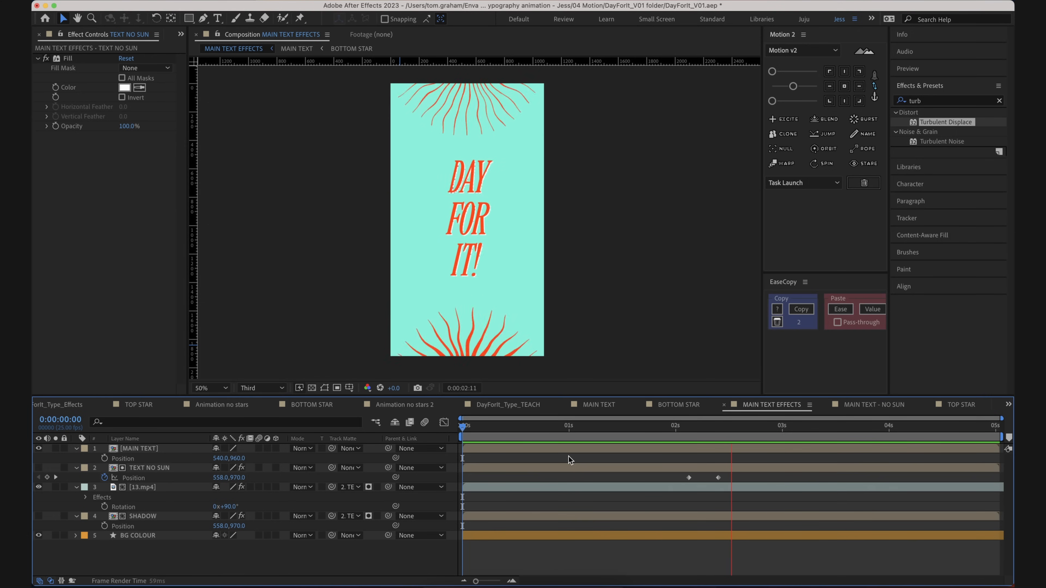
pyautogui.press("'")
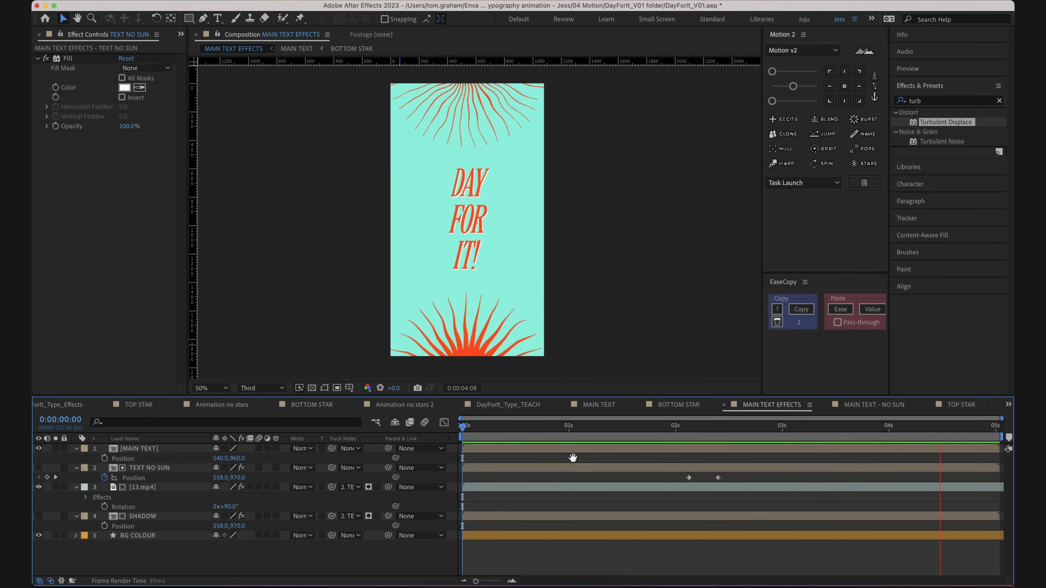
# - Add an adjustment layer above MAIN TEXT and apply the Posterize Time effect to it
pyautogui.rightClick(564, 475)
pyautogui.moveTo(590, 437)
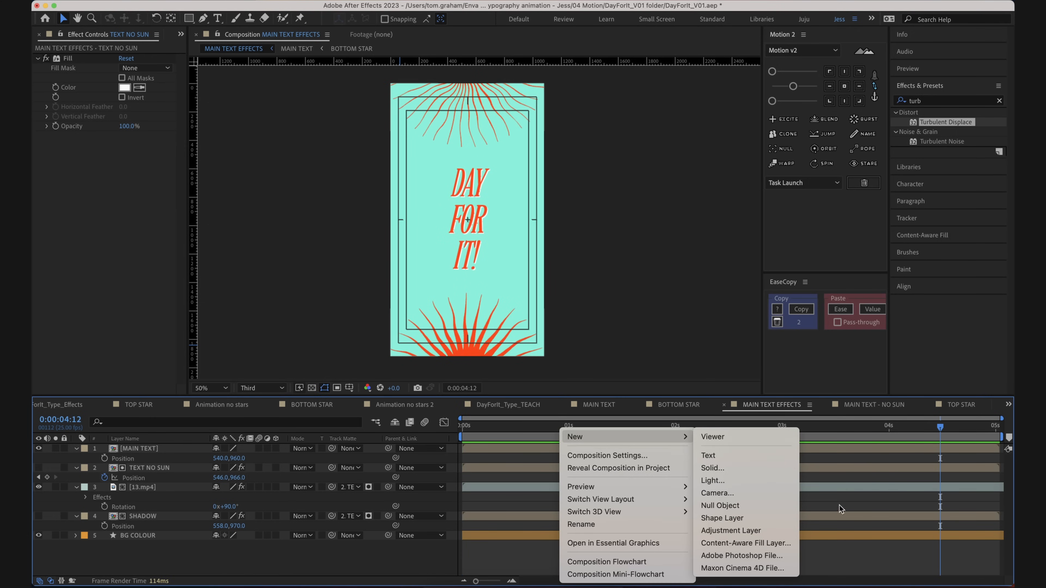
pyautogui.click(760, 530)
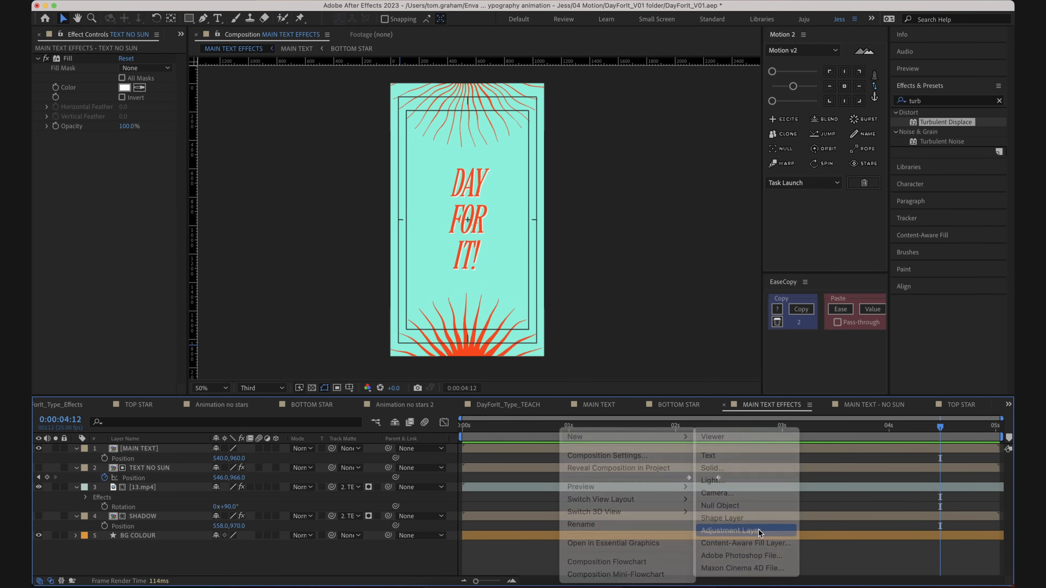
pyautogui.doubleClick(934, 102)
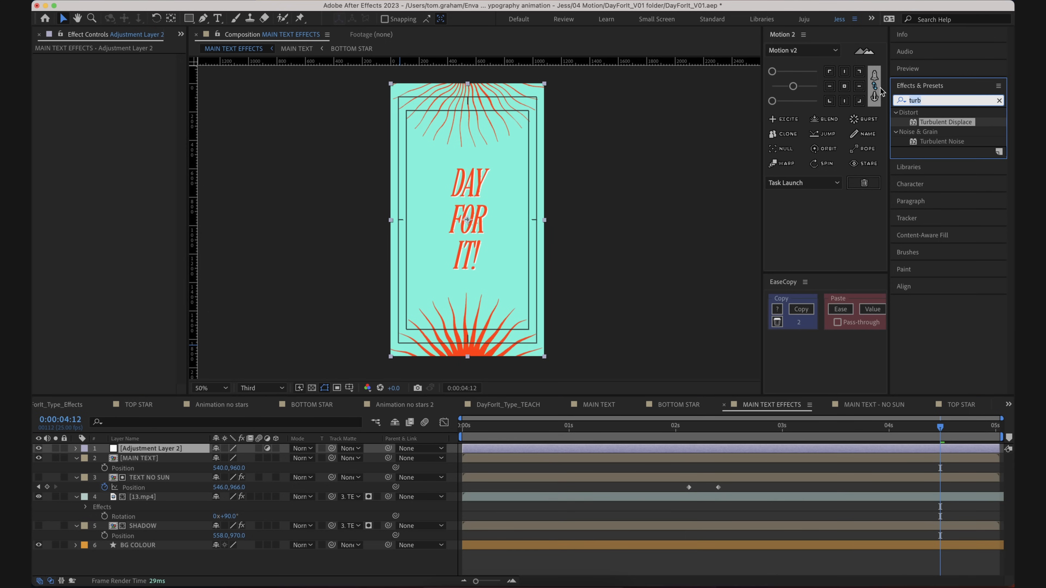
pyautogui.write('poster')
pyautogui.moveTo(951, 141); pyautogui.dragTo(762, 448)
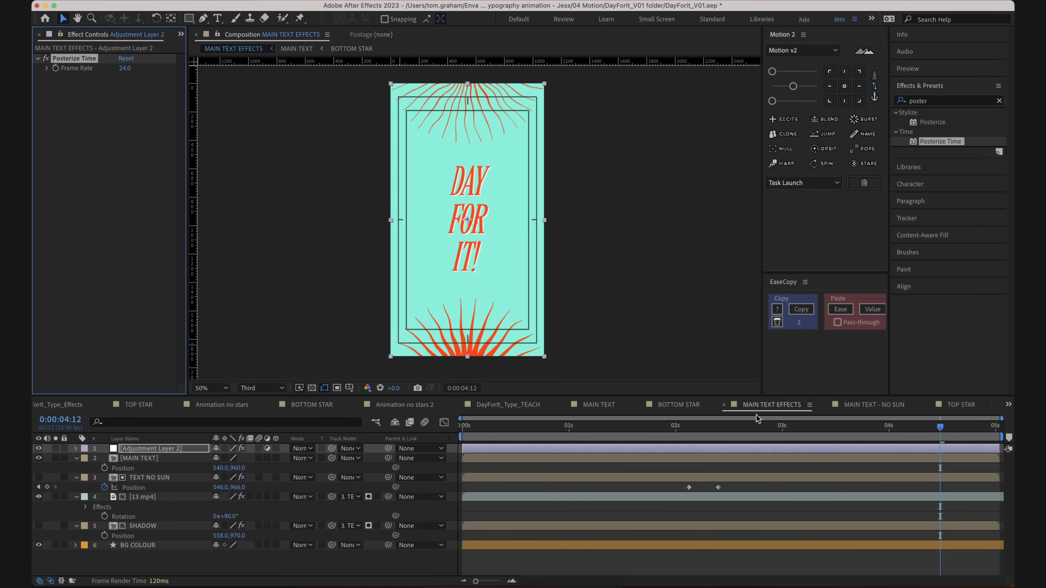
# - Set the Posterize Time Frame Rate to 10 on the adjustment layer and preview the composition from the start
pyautogui.moveTo(595, 430); pyautogui.dragTo(705, 452)
pyautogui.click(117, 96)
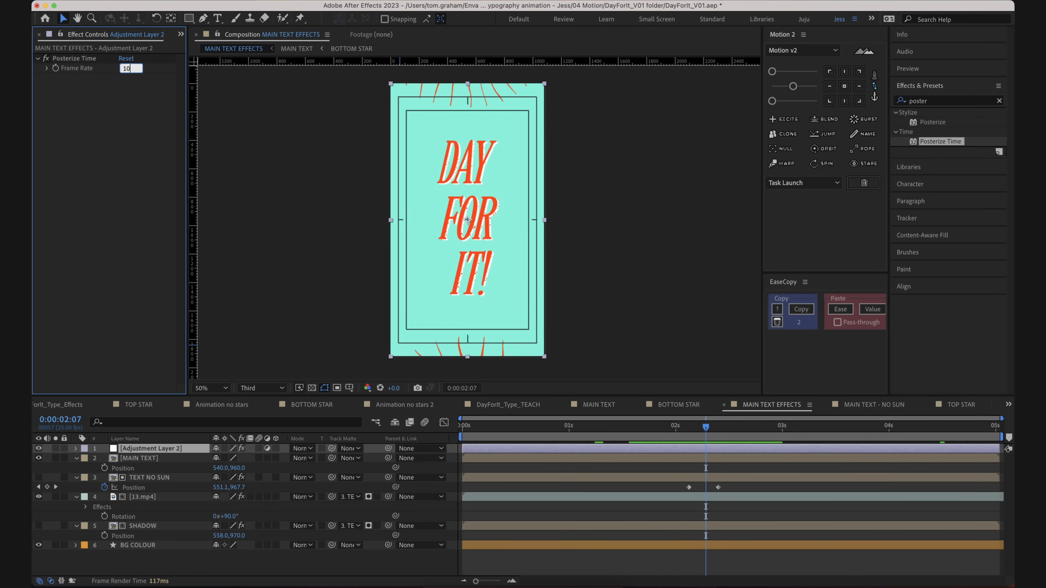
pyautogui.click(638, 529)
pyautogui.moveTo(604, 431); pyautogui.dragTo(461, 428)
pyautogui.press('space')
pyautogui.press('space')
pyautogui.press('space')
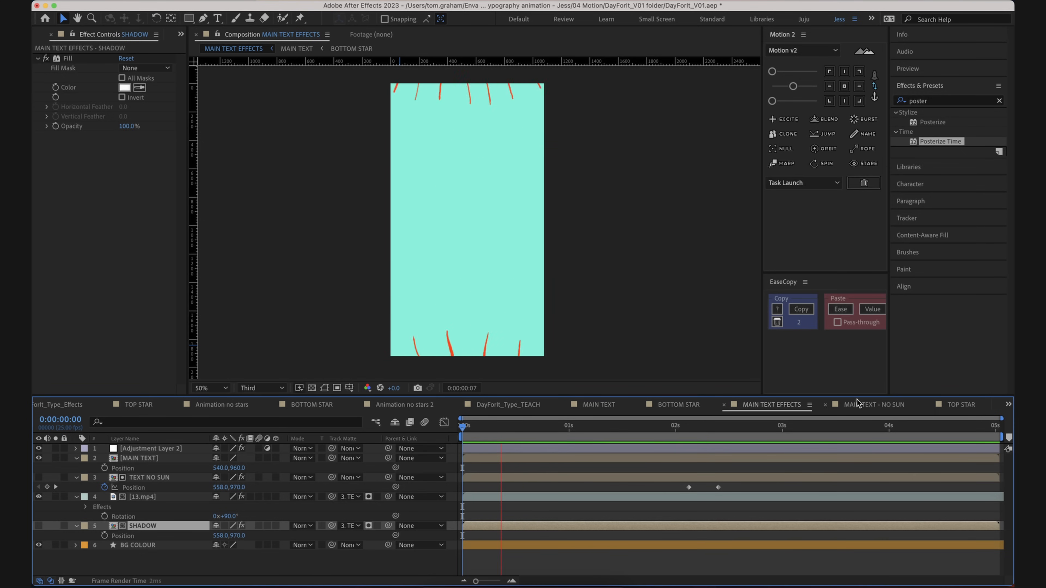
# - Set the adjustment layer's Posterize Time Frame Rate to 6 and check the motion near 0:00:04:20
pyautogui.moveTo(831, 432); pyautogui.dragTo(952, 443)
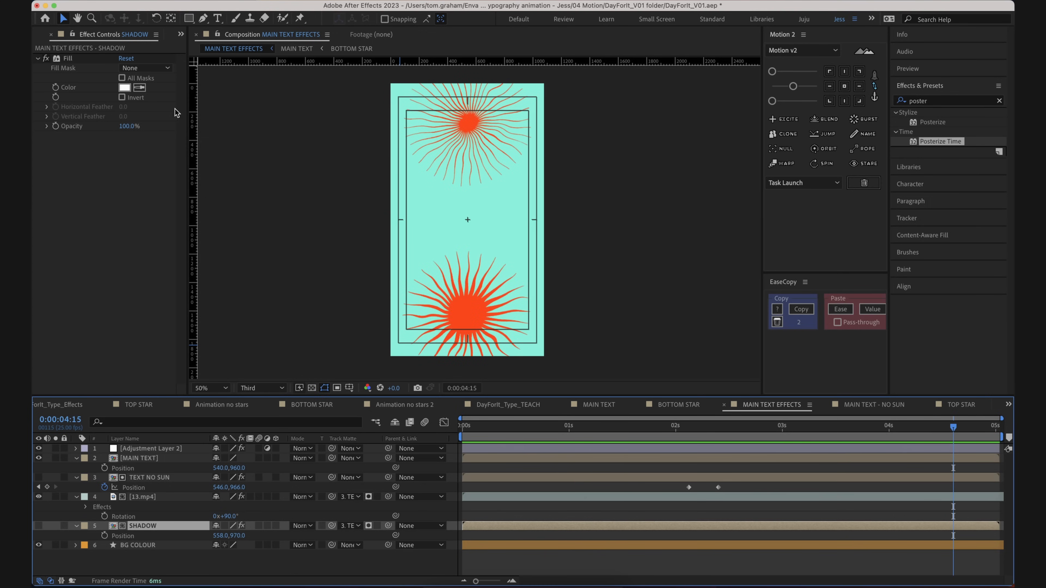
pyautogui.click(176, 450)
pyautogui.click(126, 68)
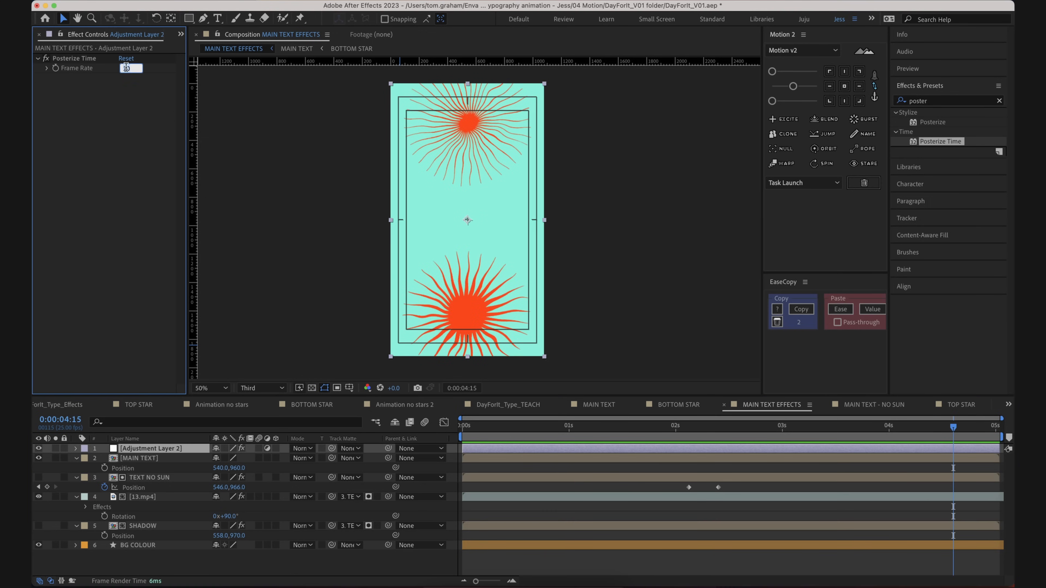
pyautogui.press('Return')
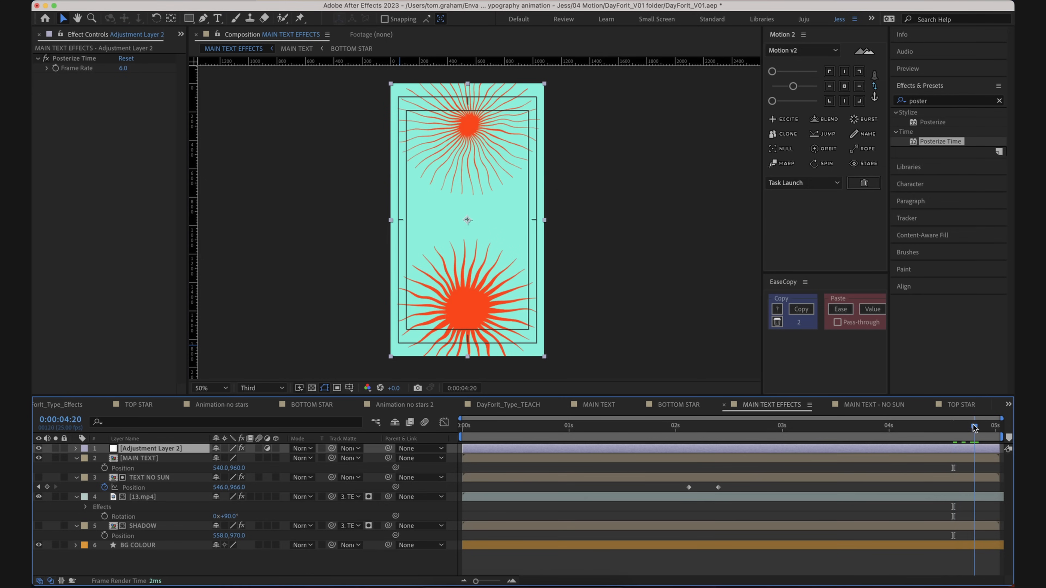
pyautogui.click(966, 433)
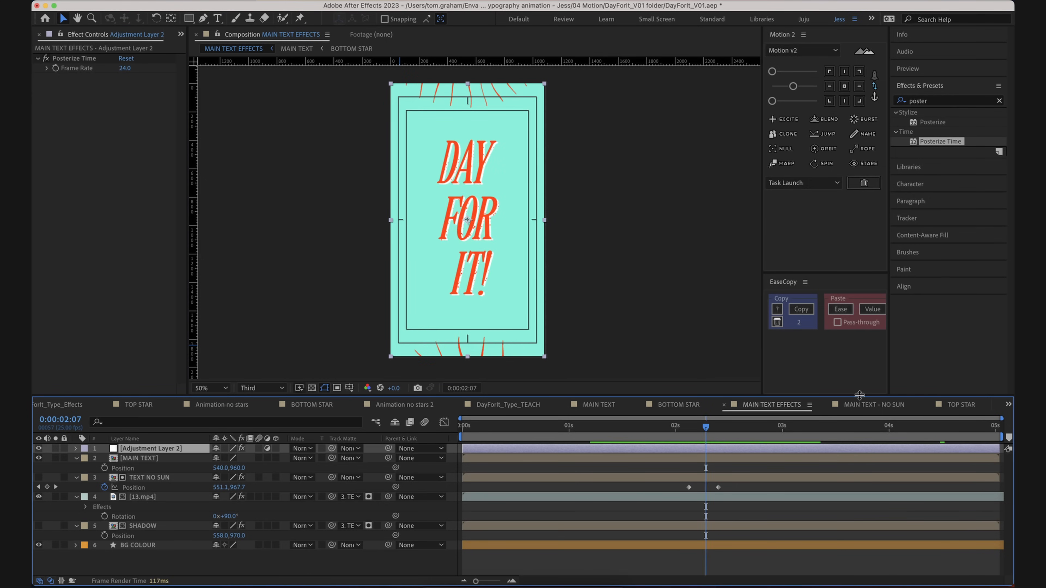
# - Preview the motion around 0:00:02:07 and enter a new Posterize Time Frame Rate
pyautogui.press('space')
pyautogui.click(128, 69)
pyautogui.press('Return')
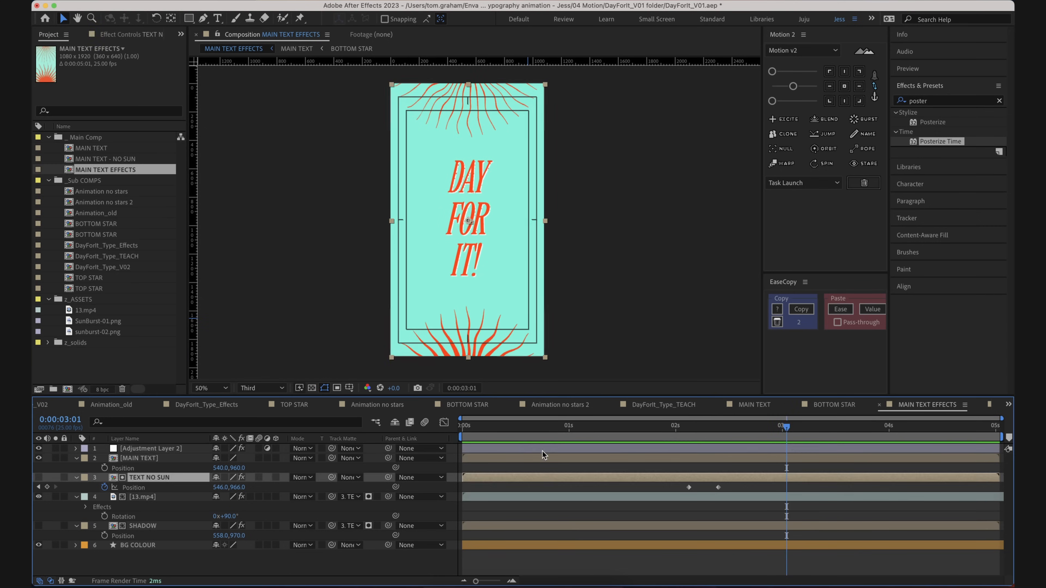
# - Find the Noise effect and apply it to the adjustment layer with an Amount of Noise of 10%
pyautogui.click(544, 448)
pyautogui.click(945, 109)
pyautogui.write('noise')
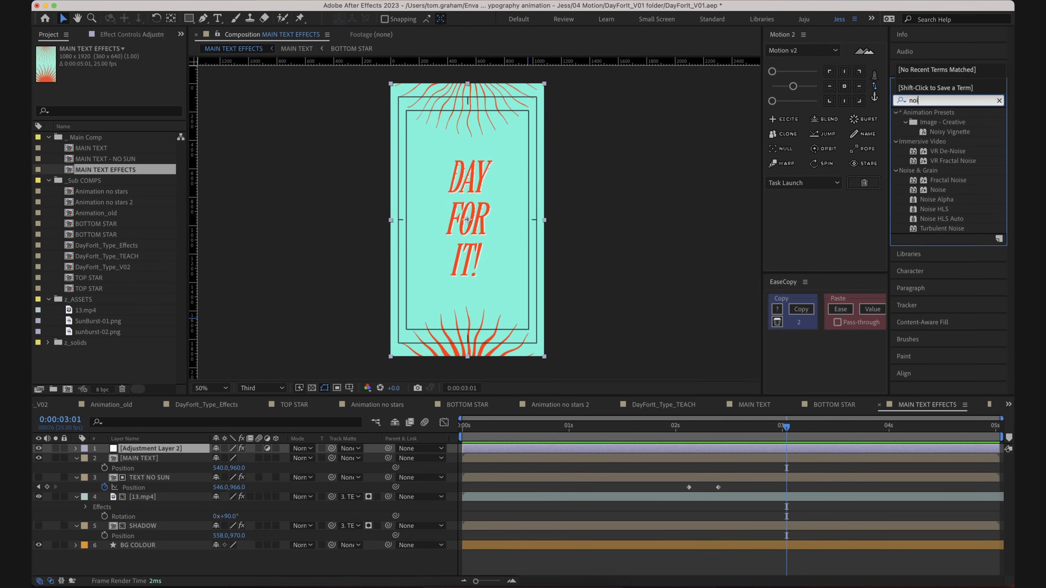
pyautogui.moveTo(946, 165); pyautogui.dragTo(669, 449)
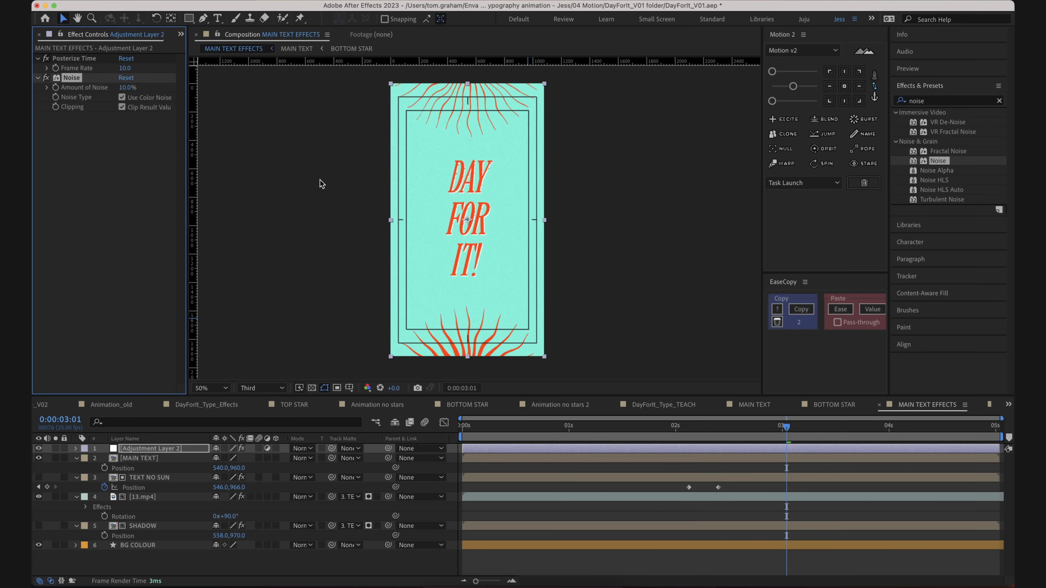
# - Set the adjustment layer's Amount of Noise to 6% and preview the grain on the text up close
pyautogui.press('.')
pyautogui.moveTo(588, 201); pyautogui.dragTo(599, 235)
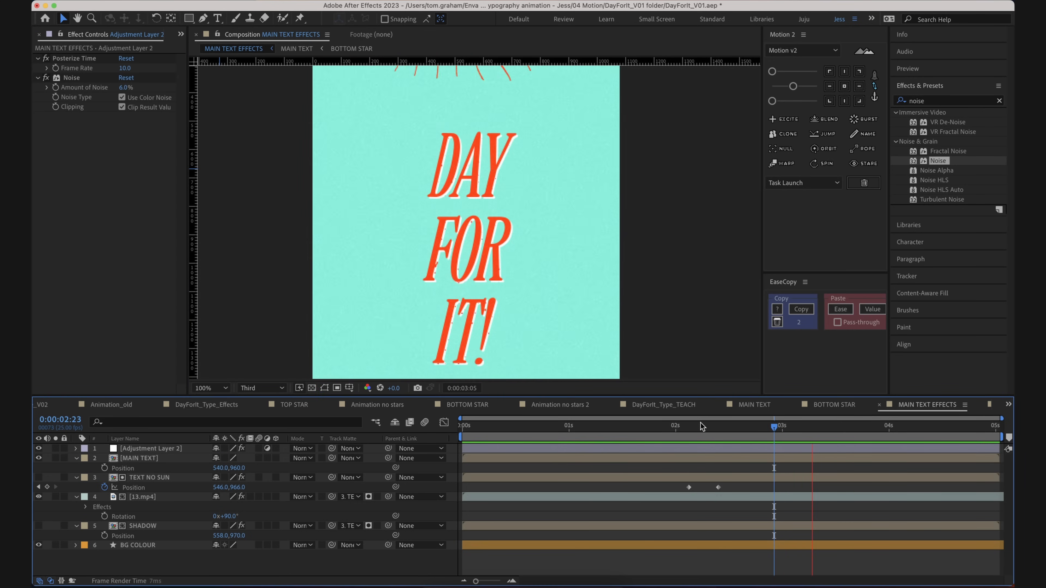
pyautogui.moveTo(703, 428); pyautogui.dragTo(689, 427)
pyautogui.press('space')
pyautogui.click(944, 87)
pyautogui.click(944, 87)
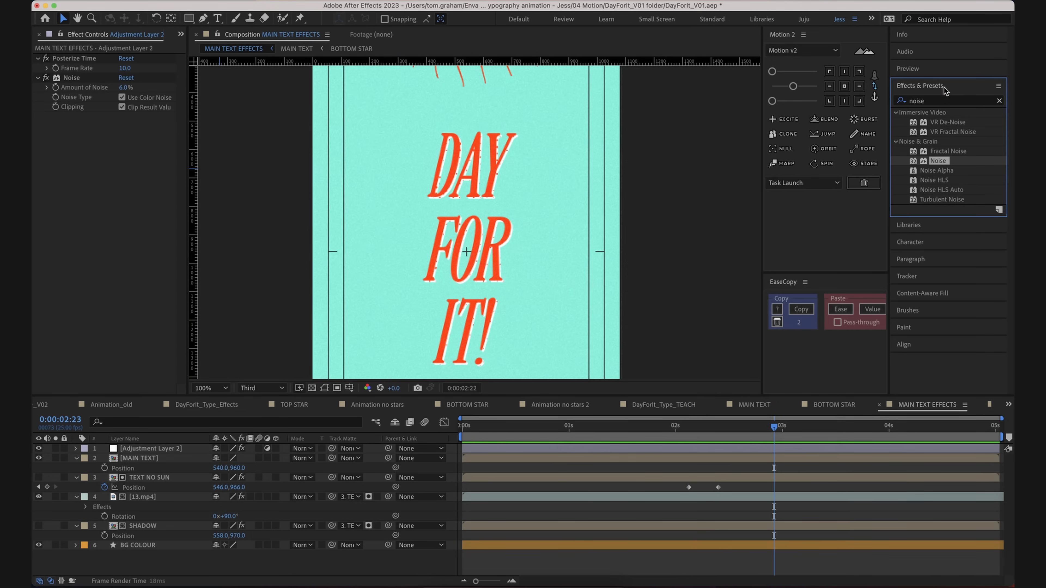
# - Preview the noise and choppy motion from 0:00:02:08, both close up and with the whole frame in view
pyautogui.click(709, 437)
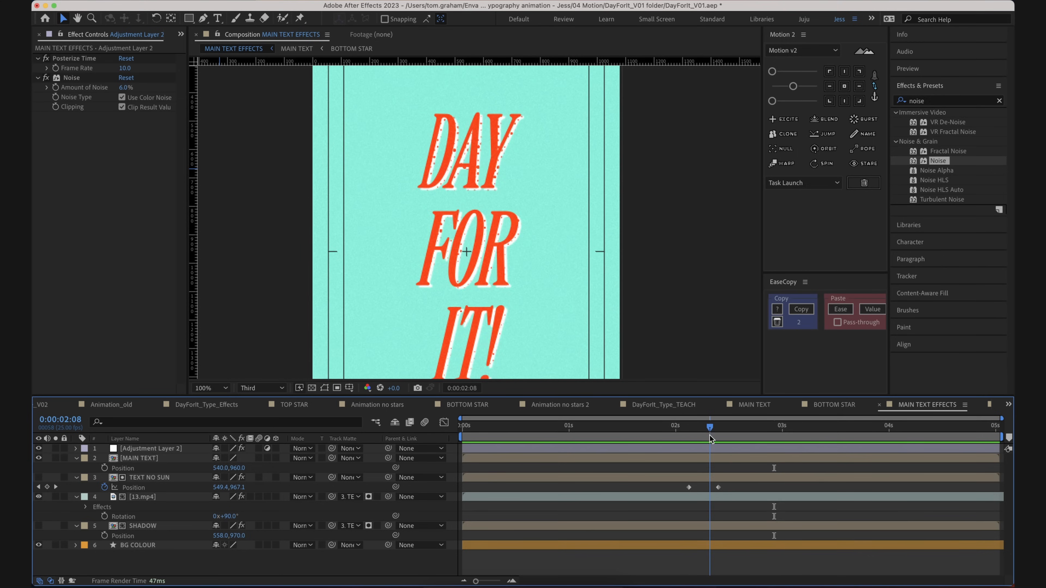
pyautogui.press(',')
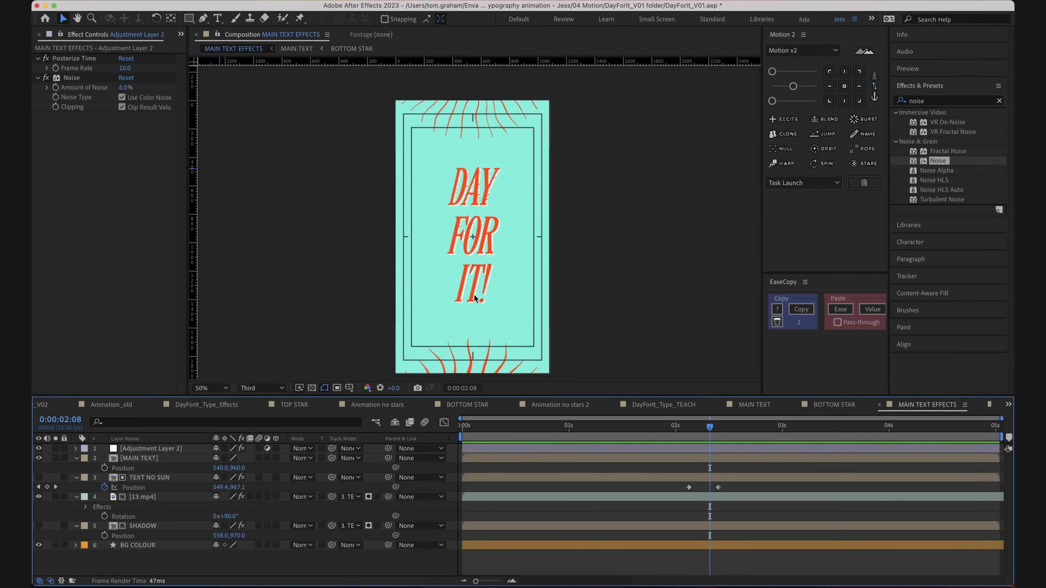
pyautogui.press('.')
pyautogui.press('space')
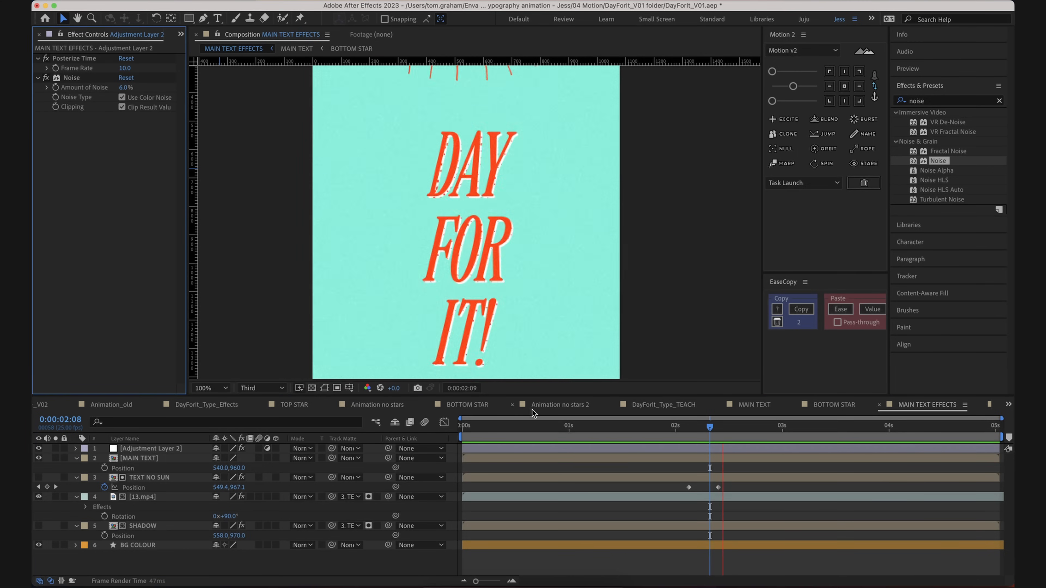
pyautogui.press(',')
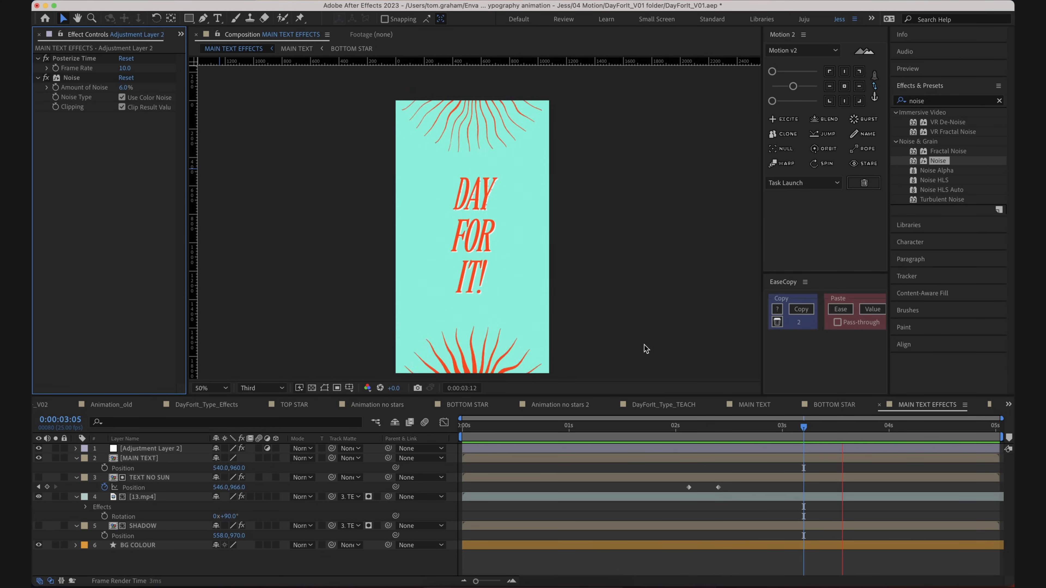